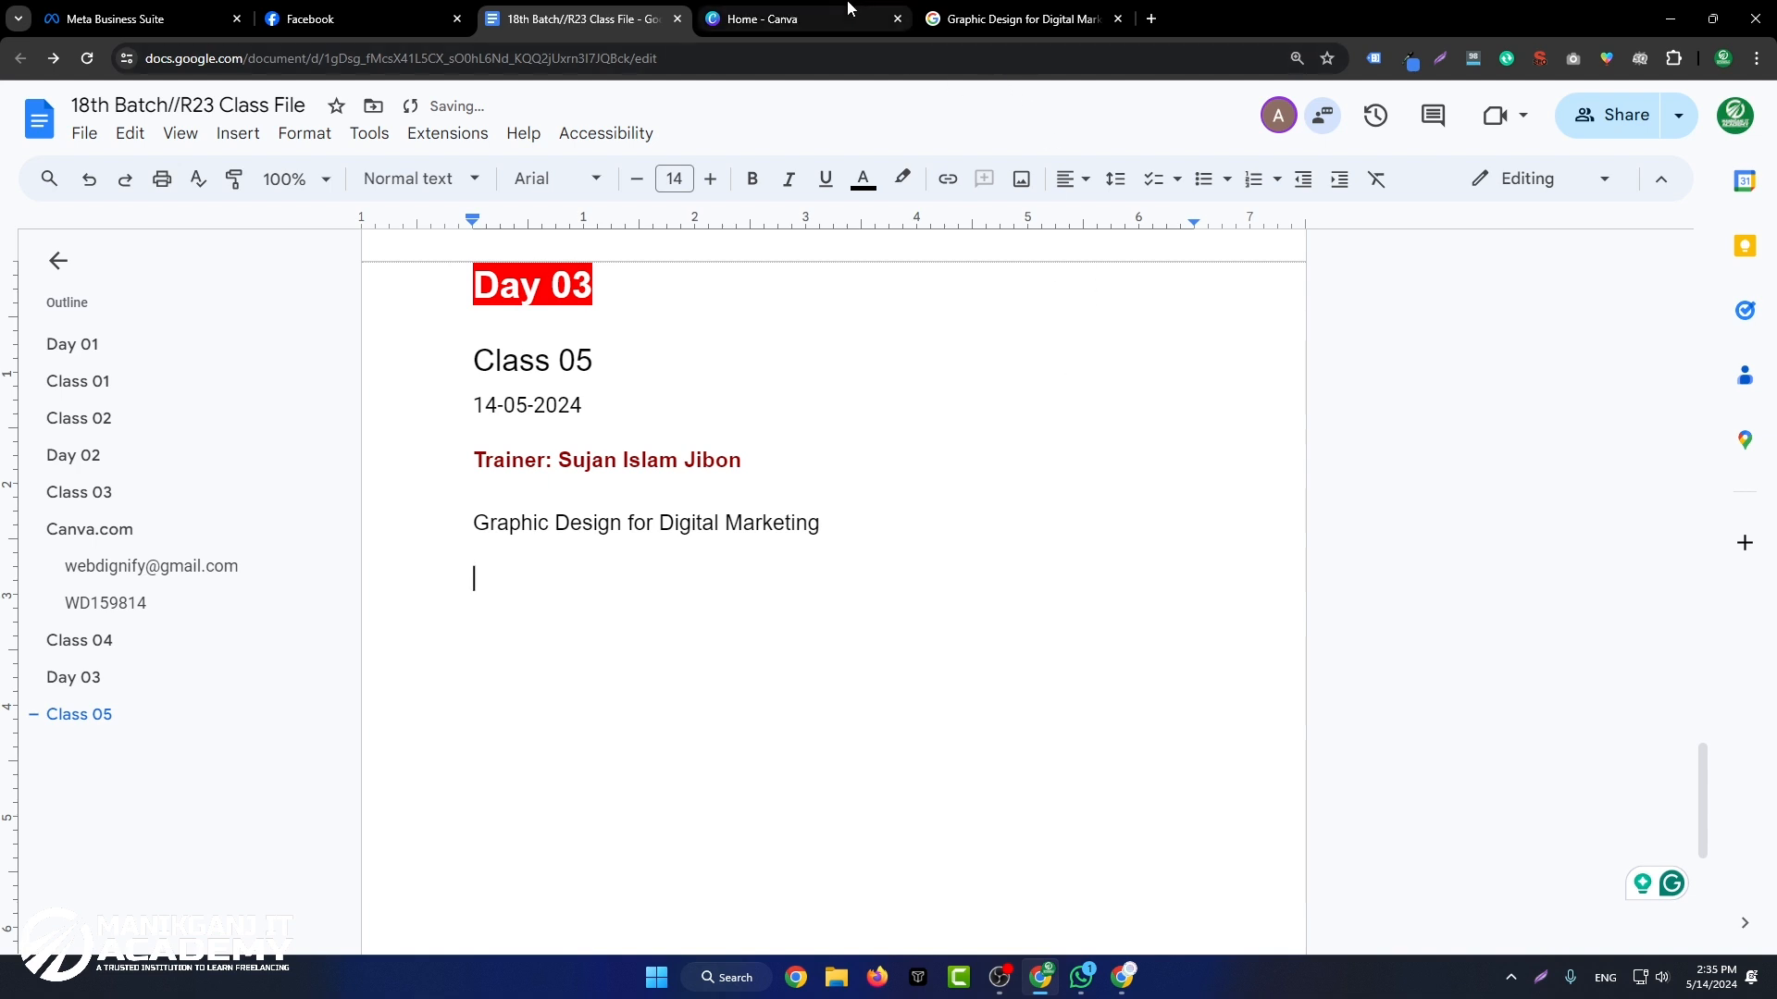
Step: Switch to Canva, close the Graphic Design search page and create a blank Instagram Post (Square) design
mouse_move(850, 9)
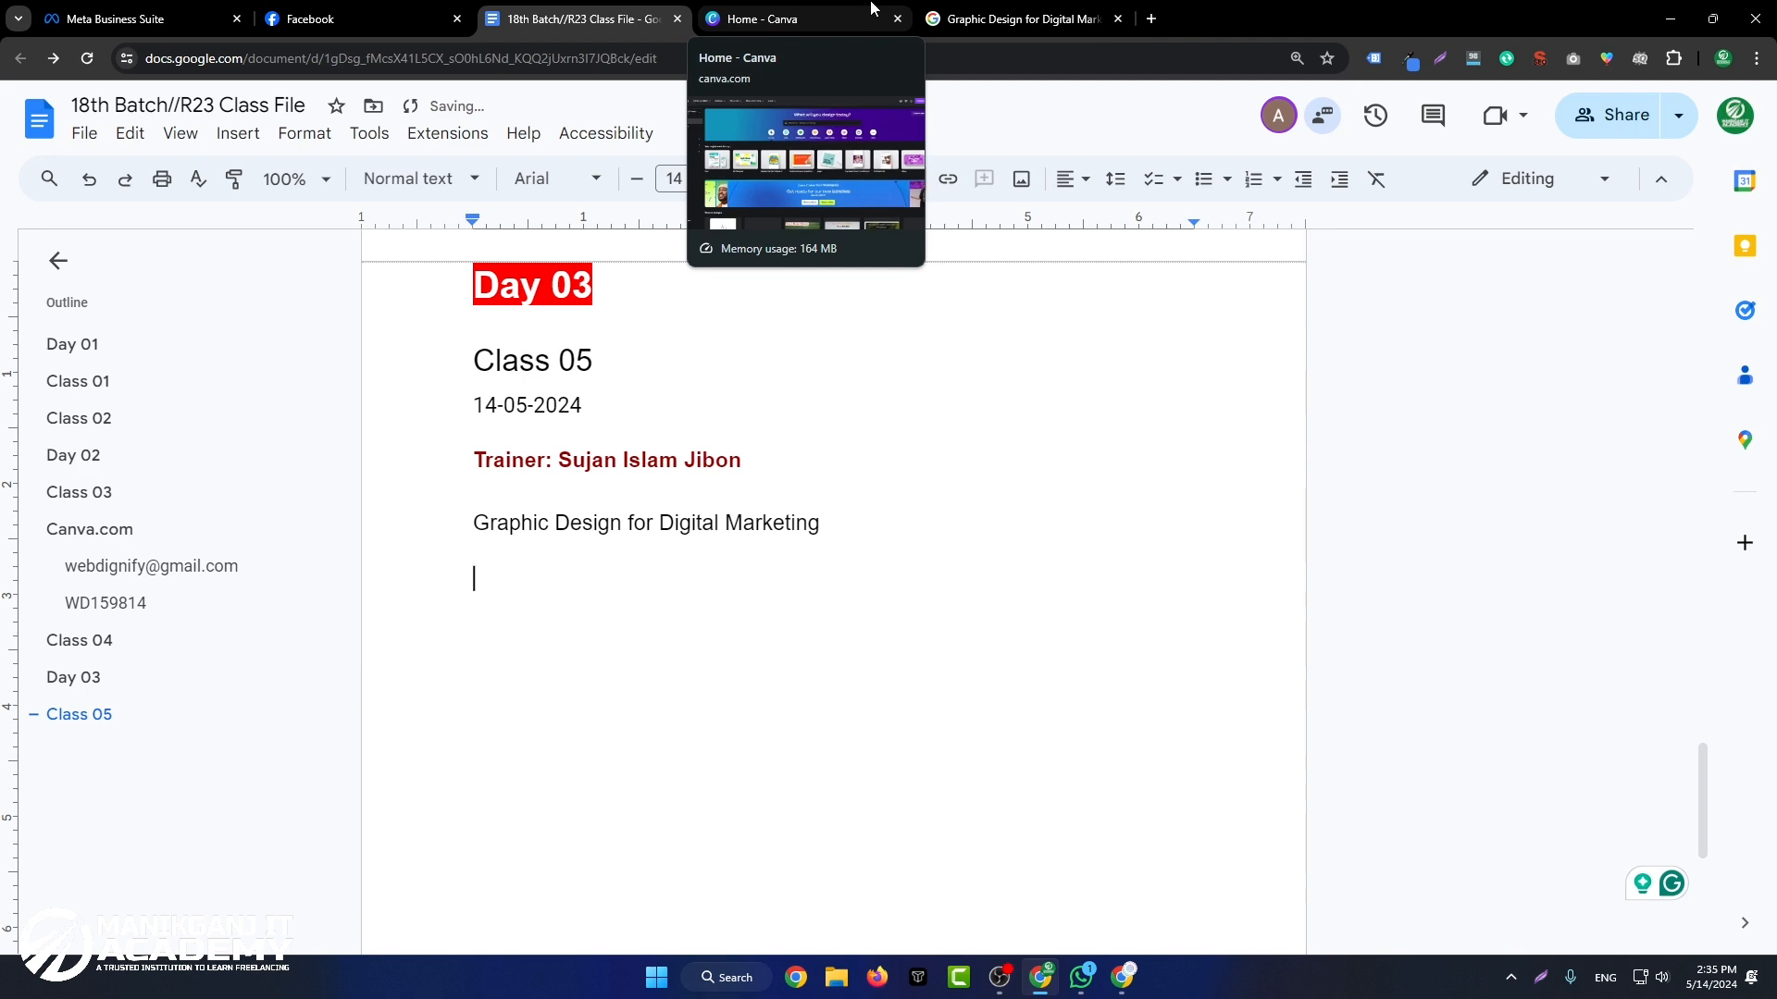
left_click(871, 9)
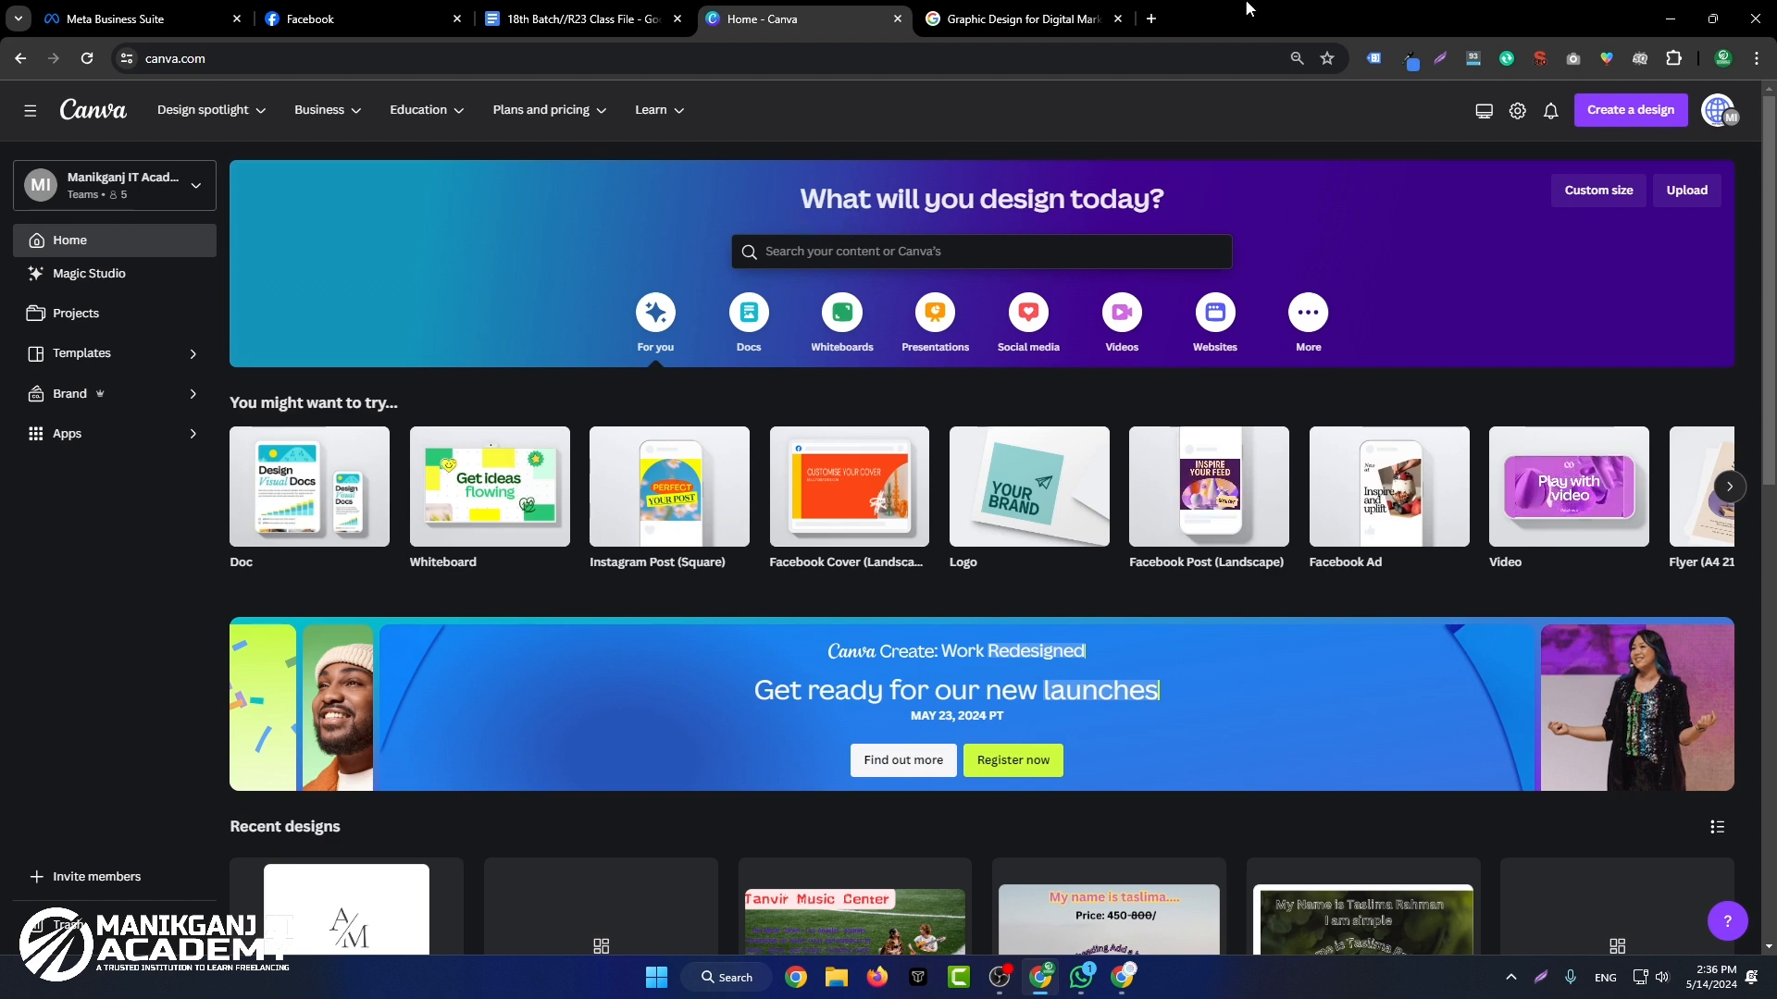
left_click(1118, 18)
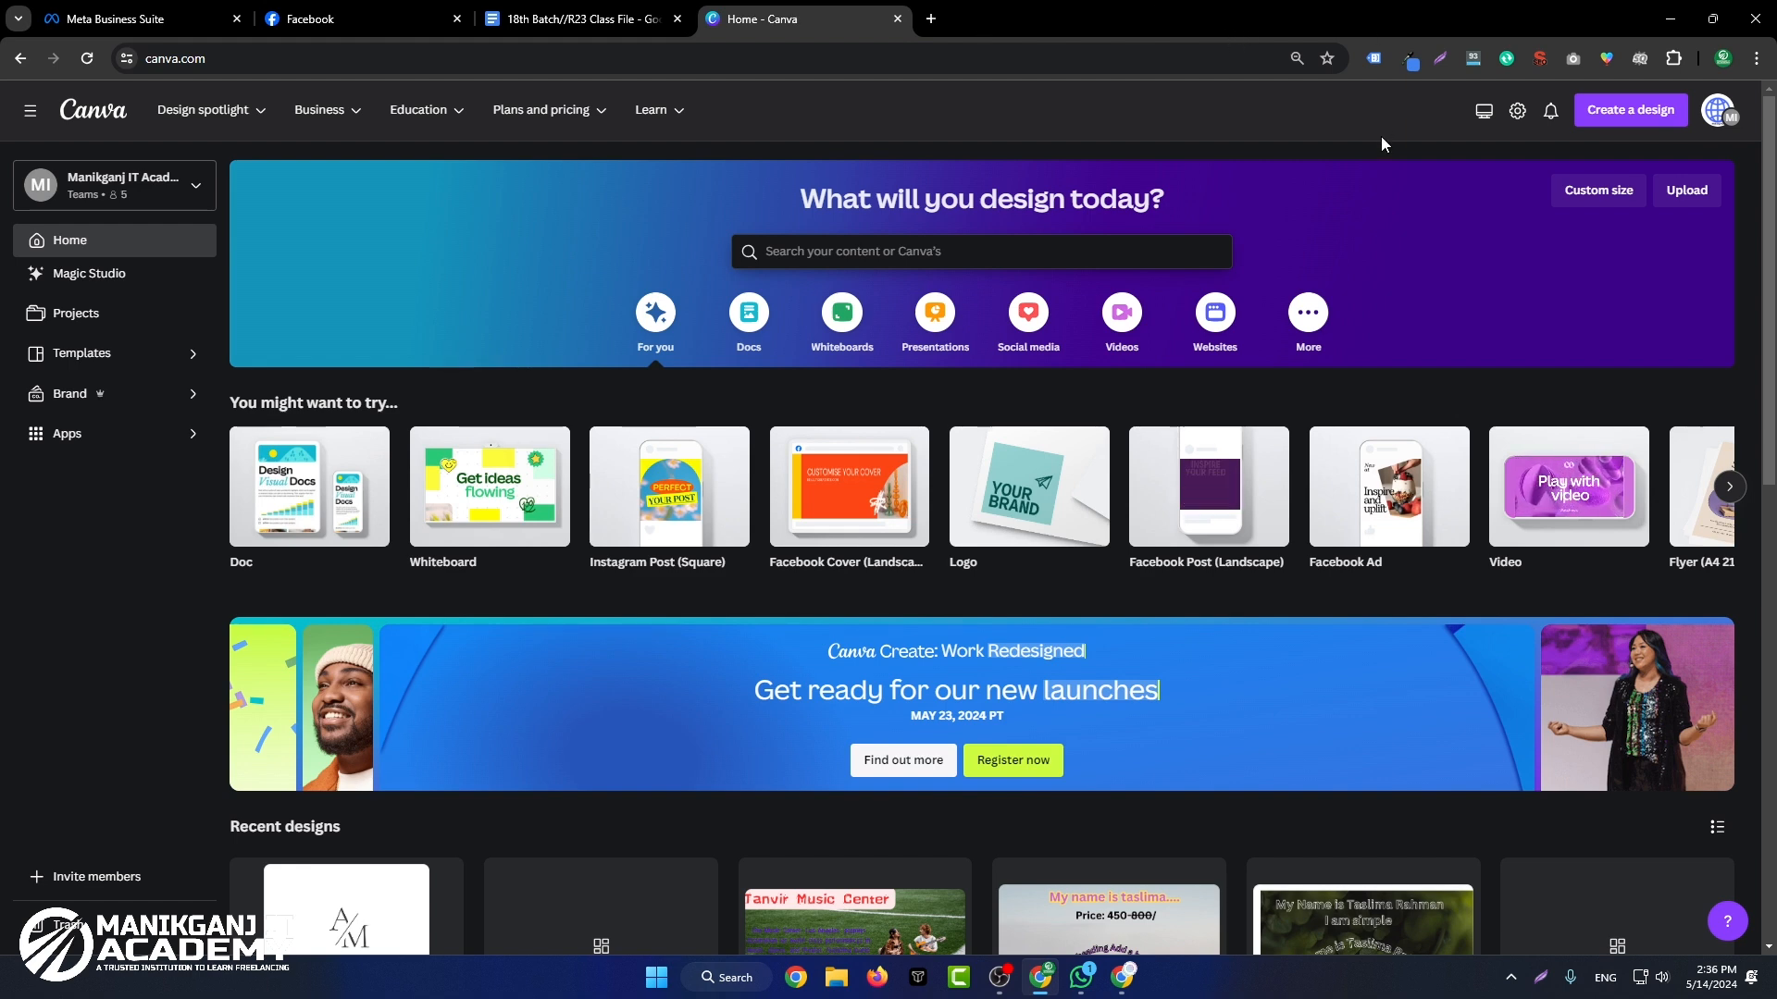
left_click(1642, 126)
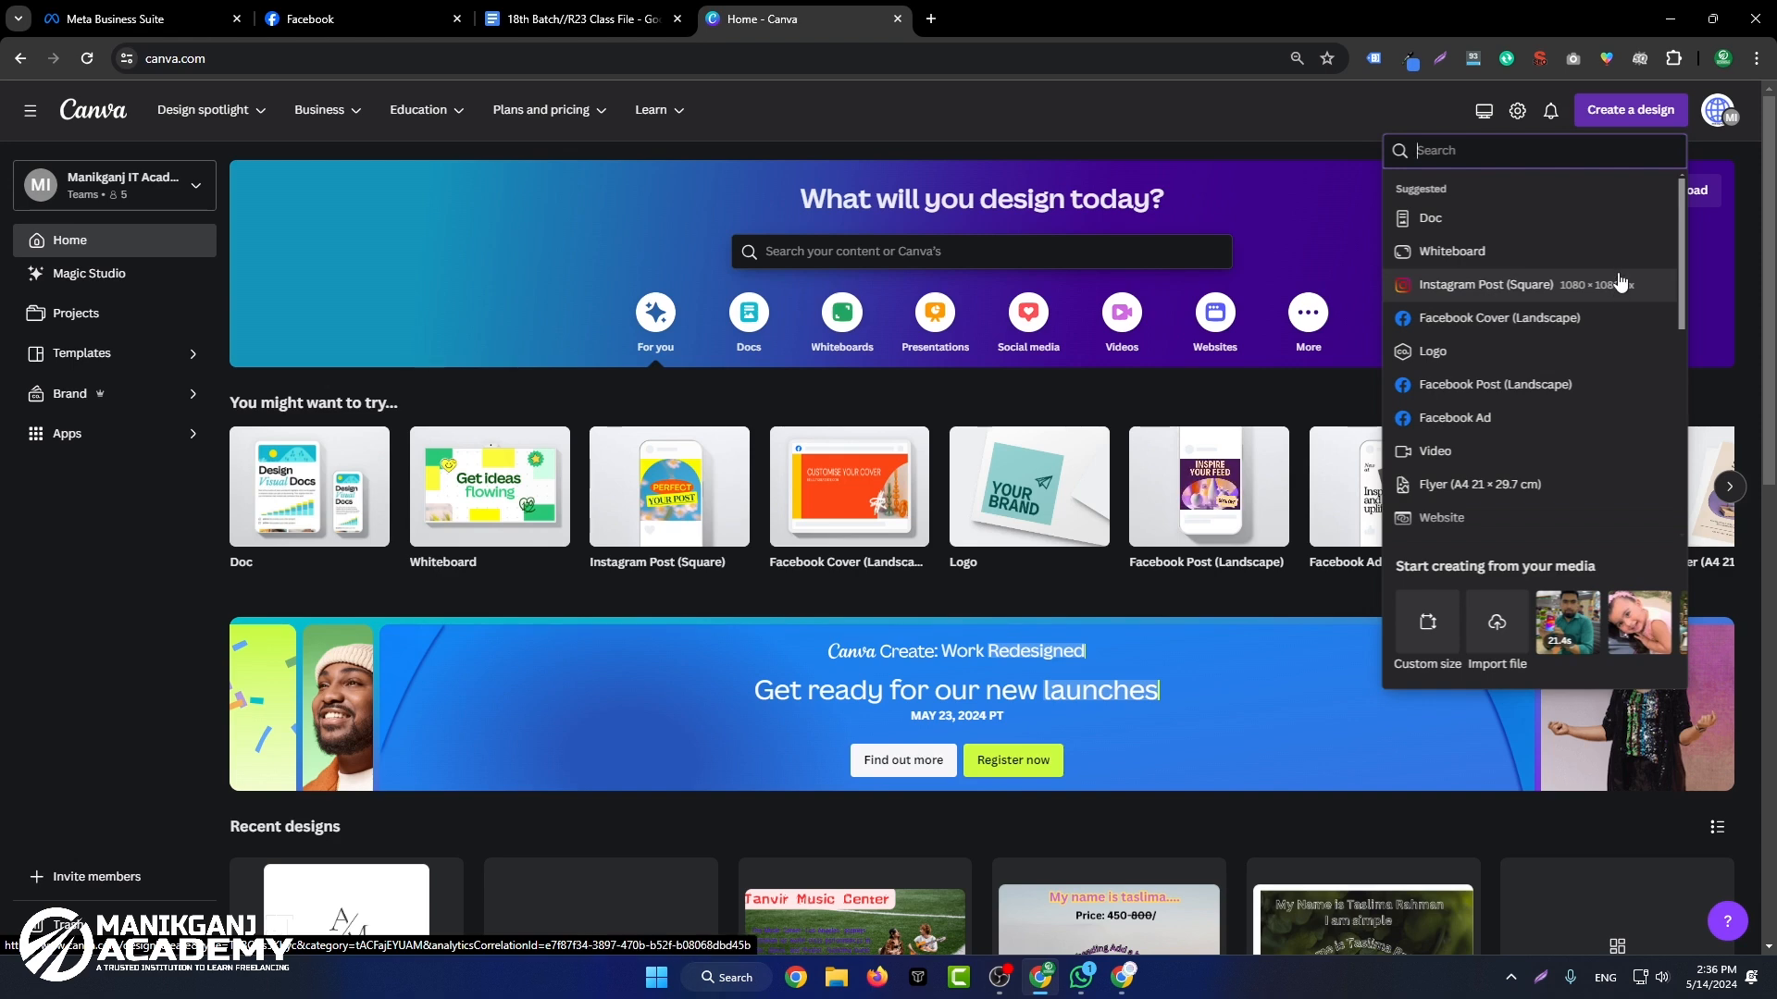
left_click(1484, 277)
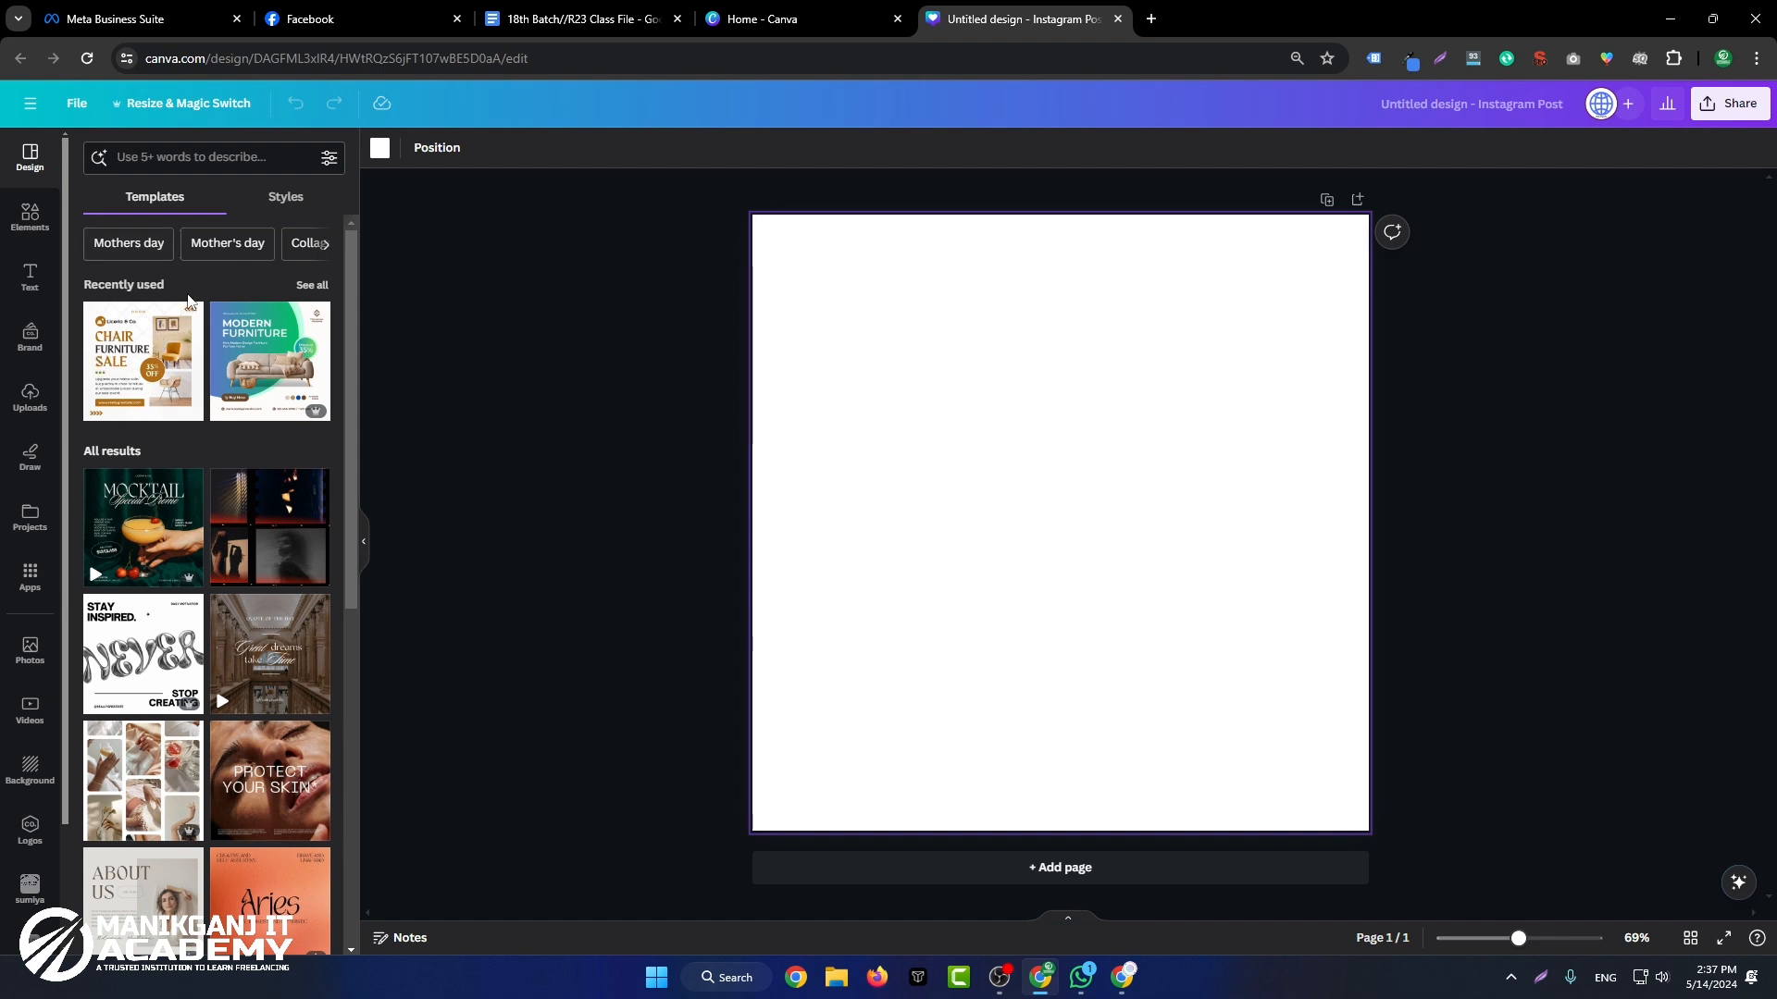
Step: Open amazon.com in a new browser tab and set the delivery location to US zip code 10008
left_click(1150, 17)
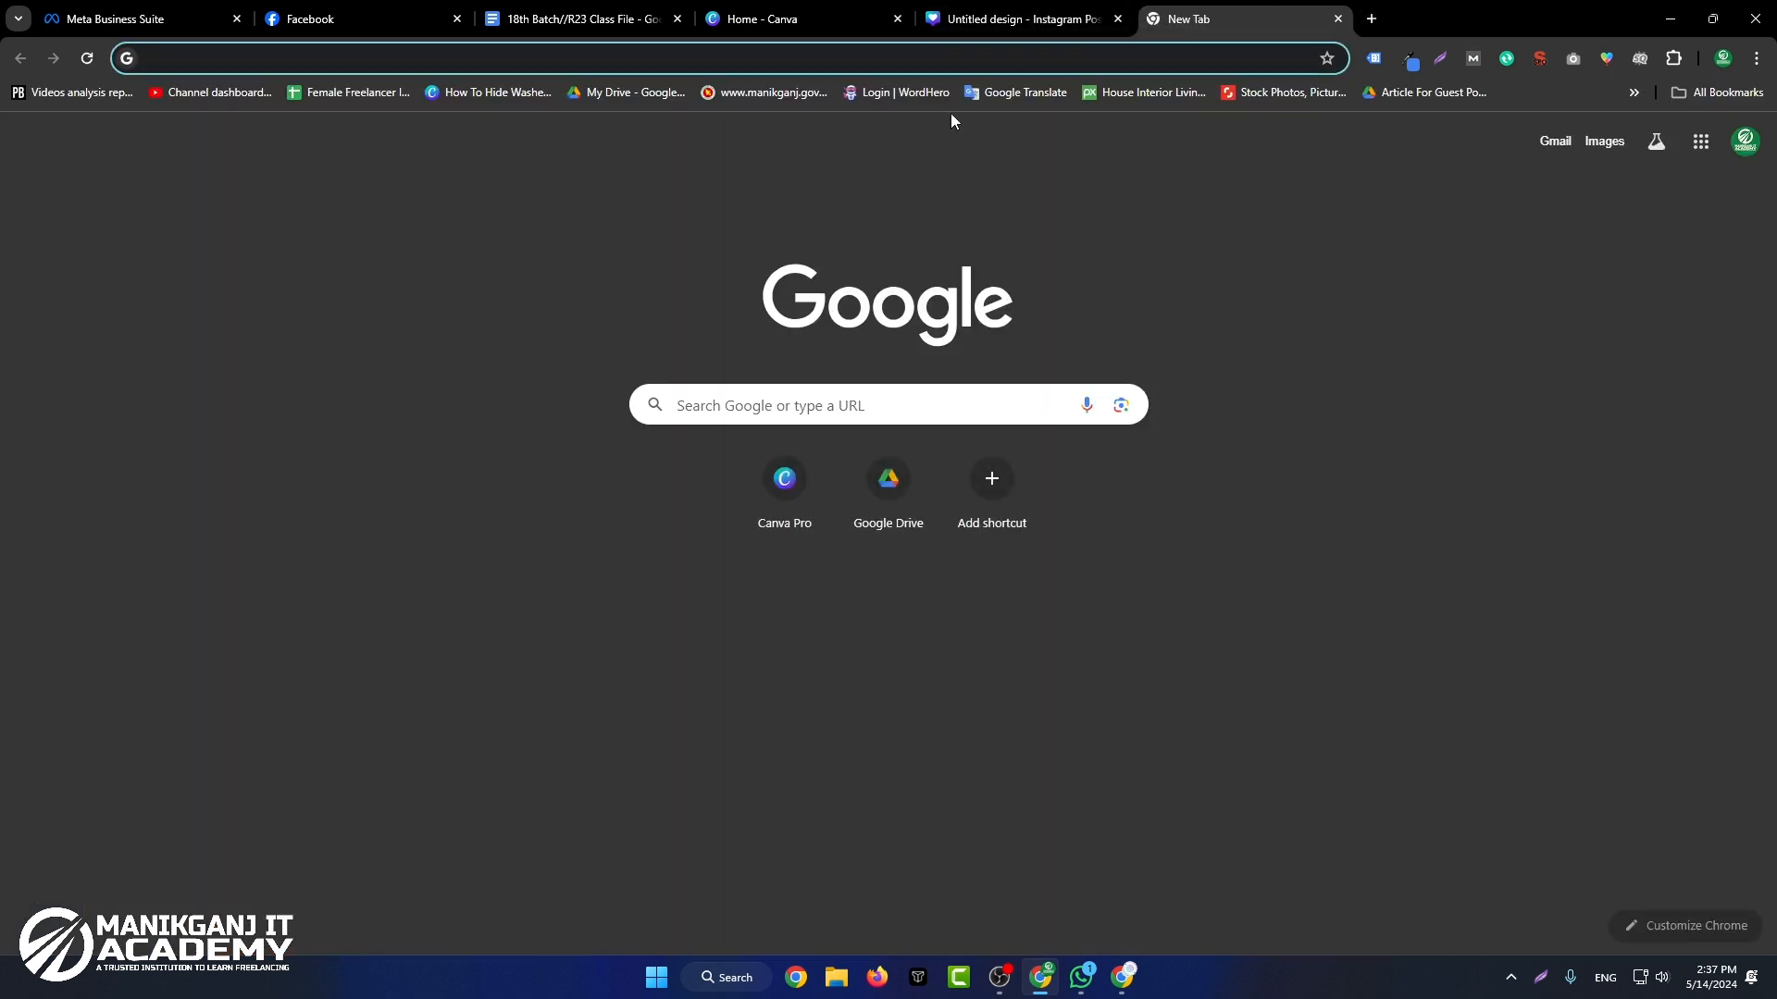
type("a")
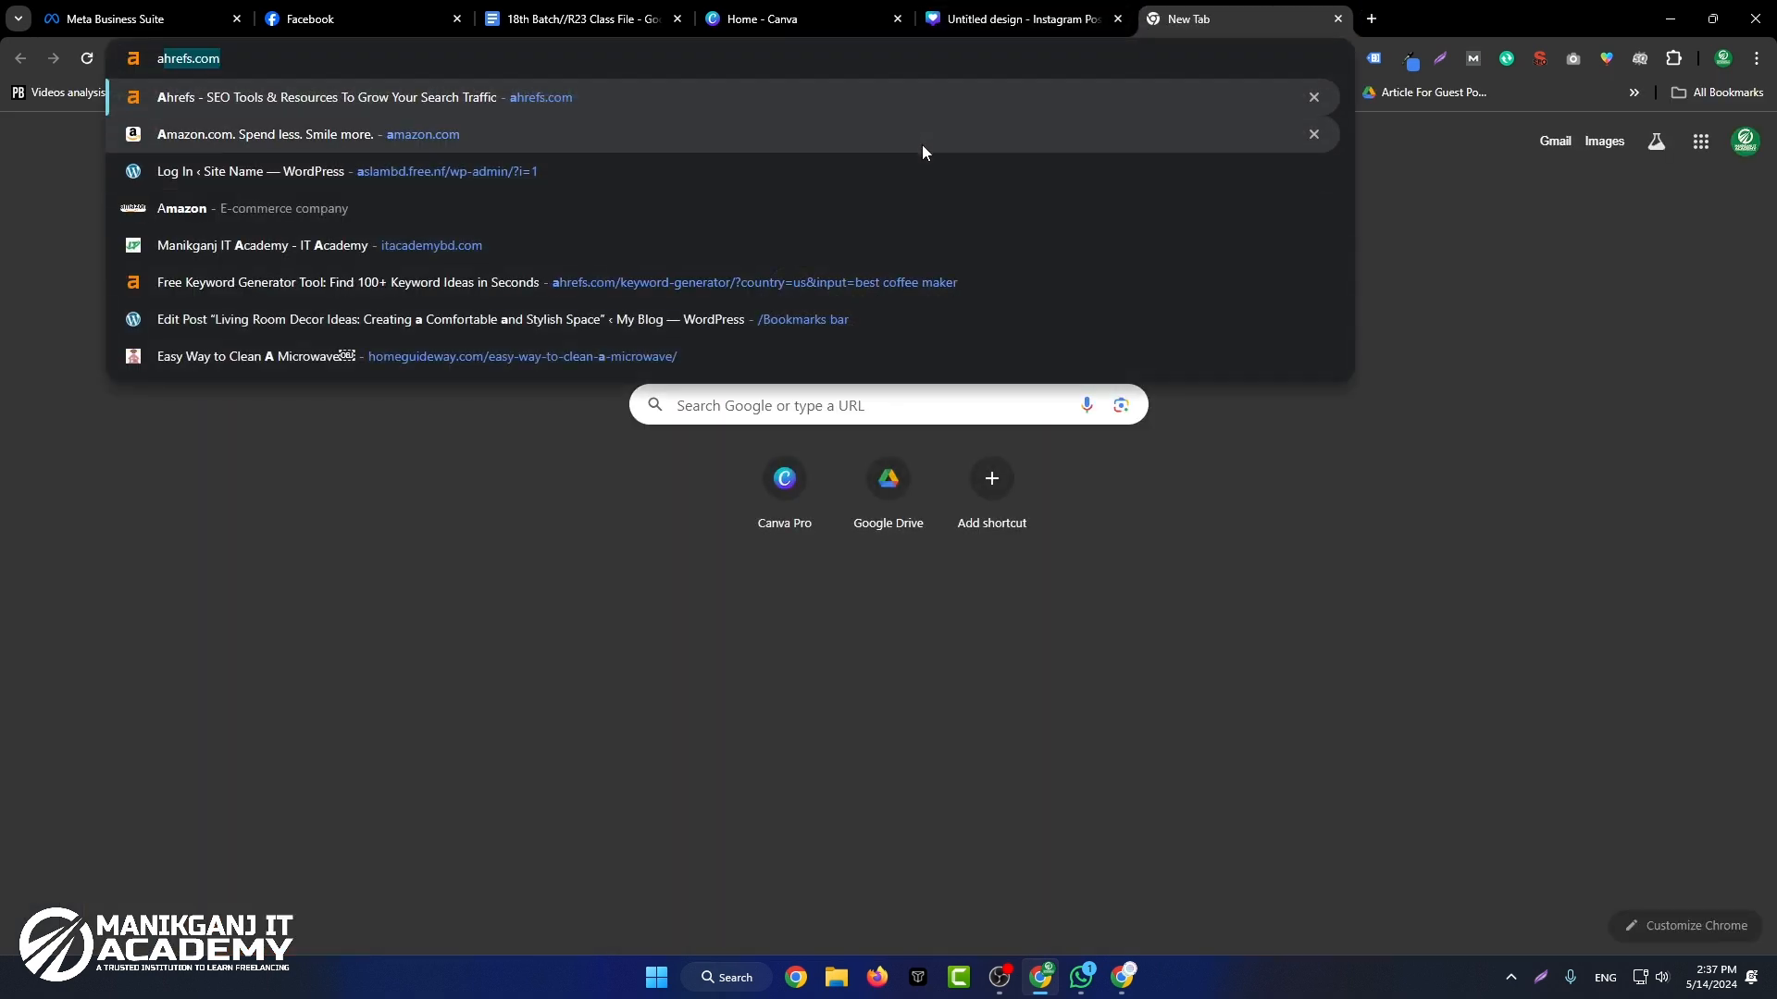
left_click(922, 144)
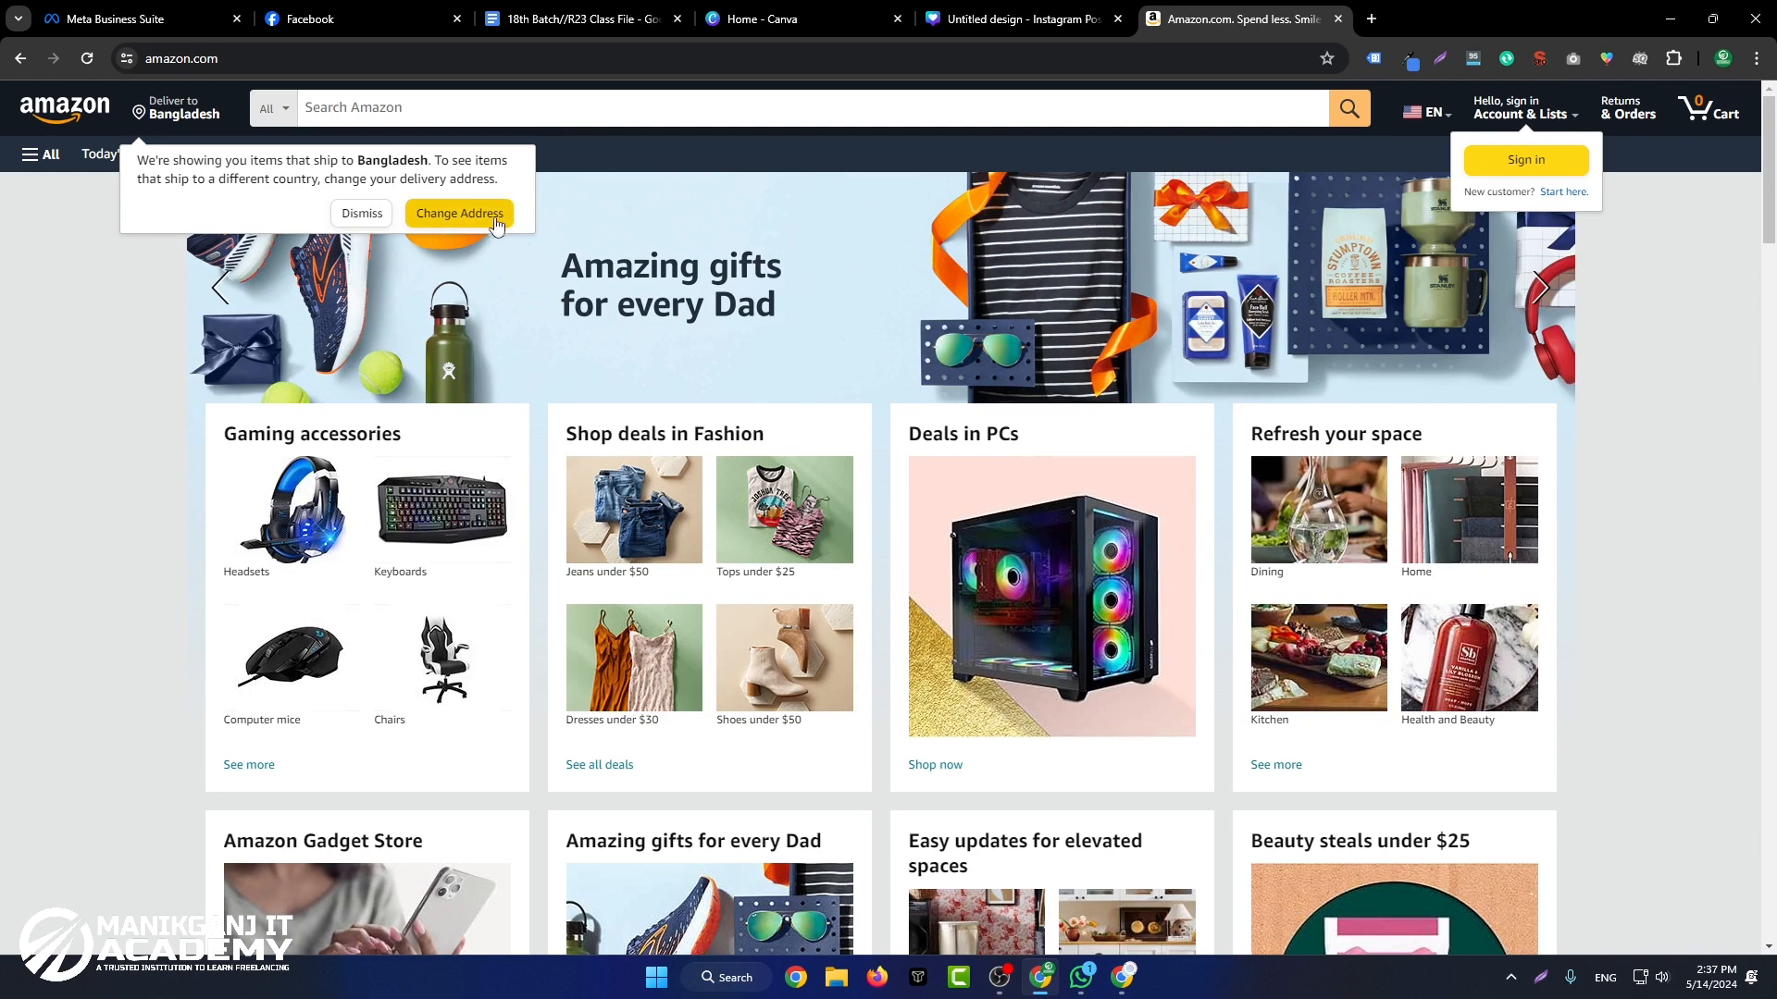
left_click(486, 219)
left_click(890, 535)
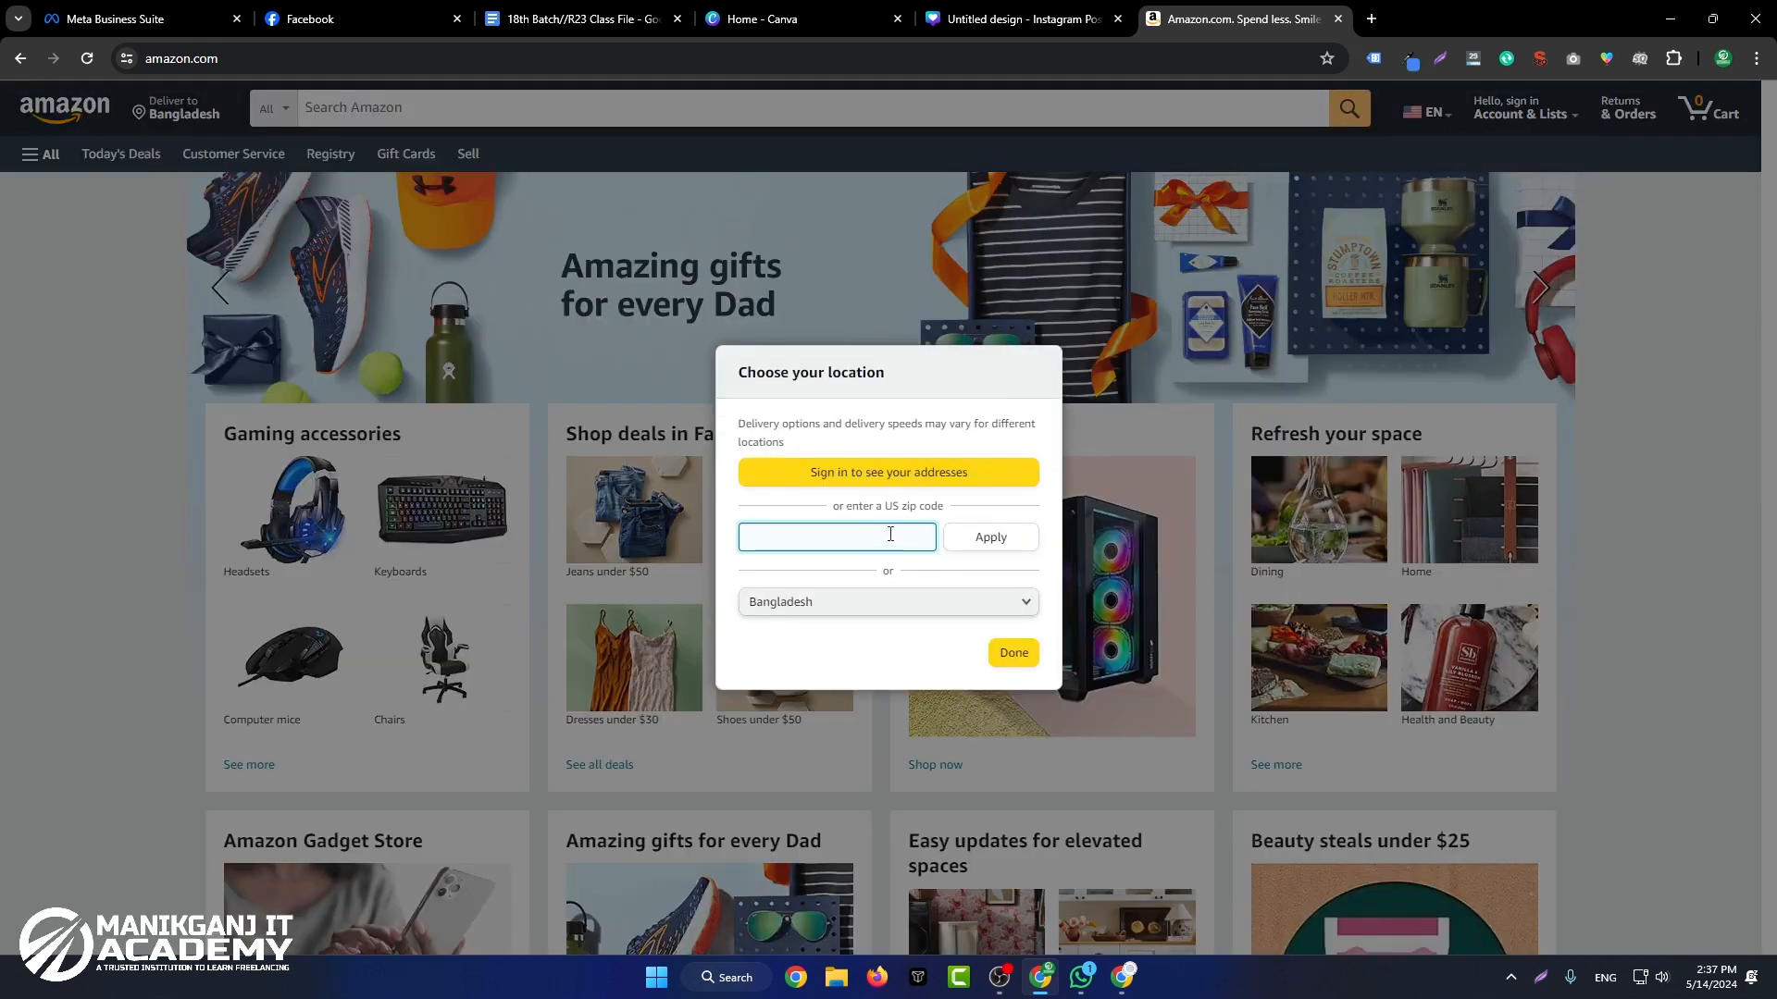
type("10008")
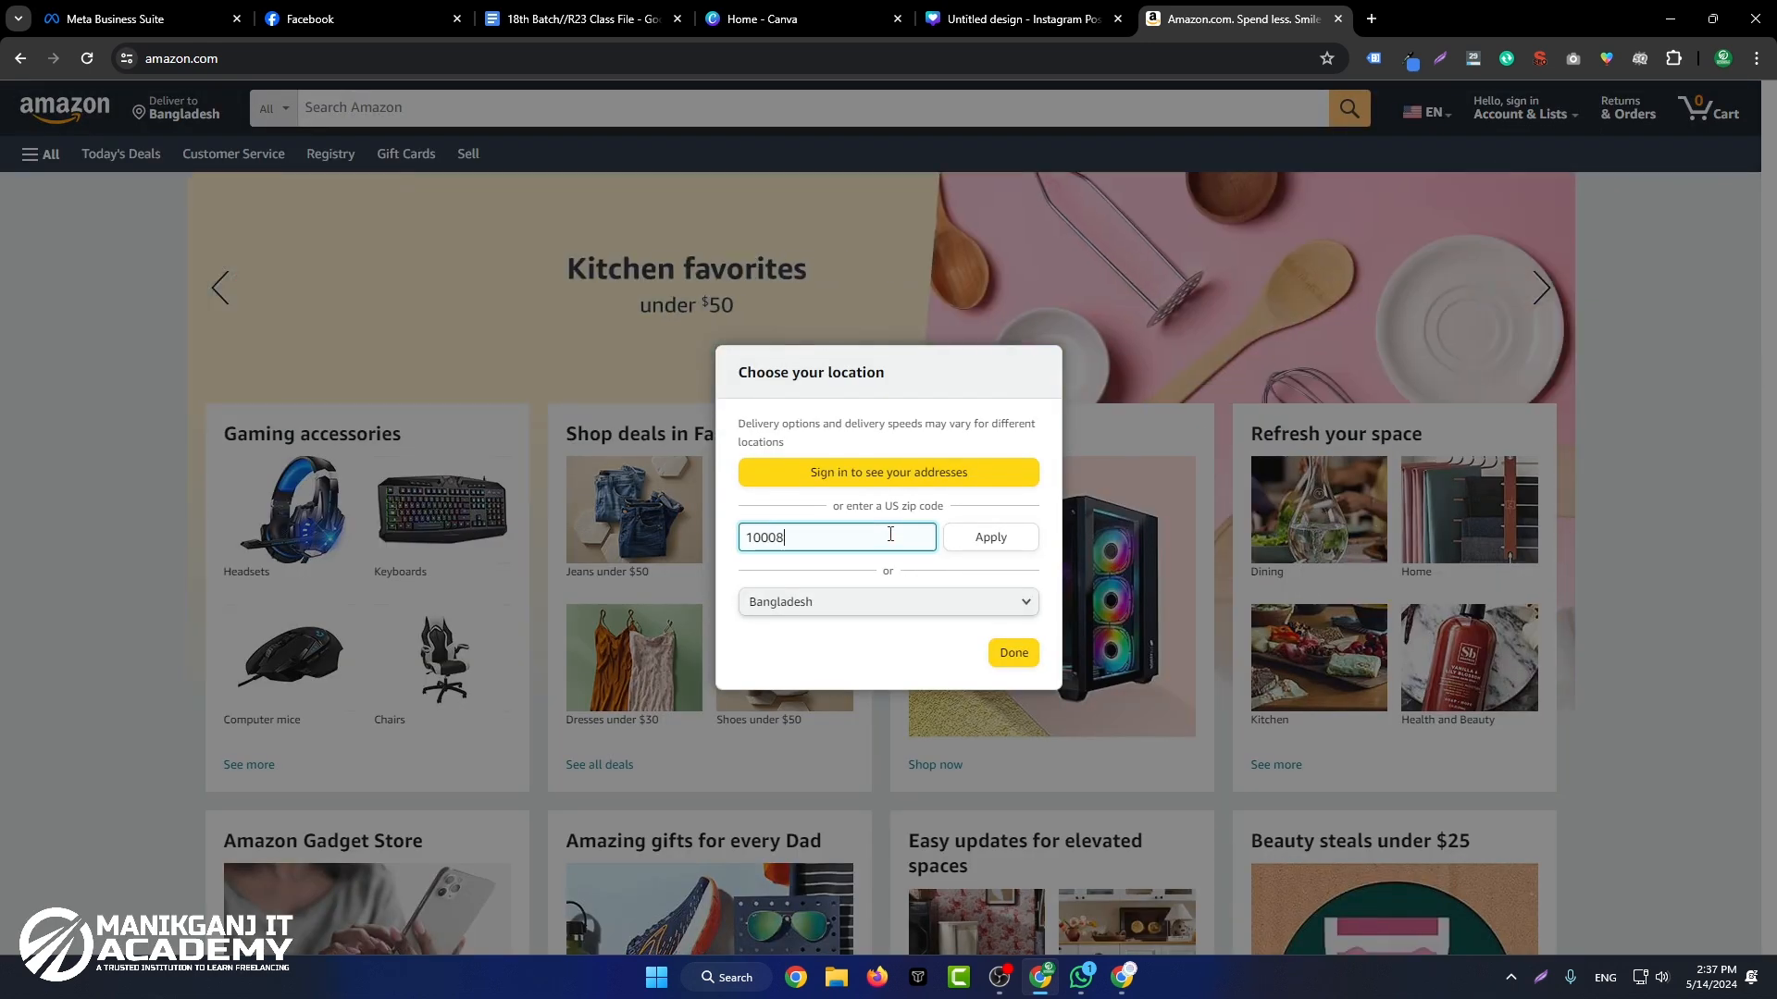
left_click(979, 536)
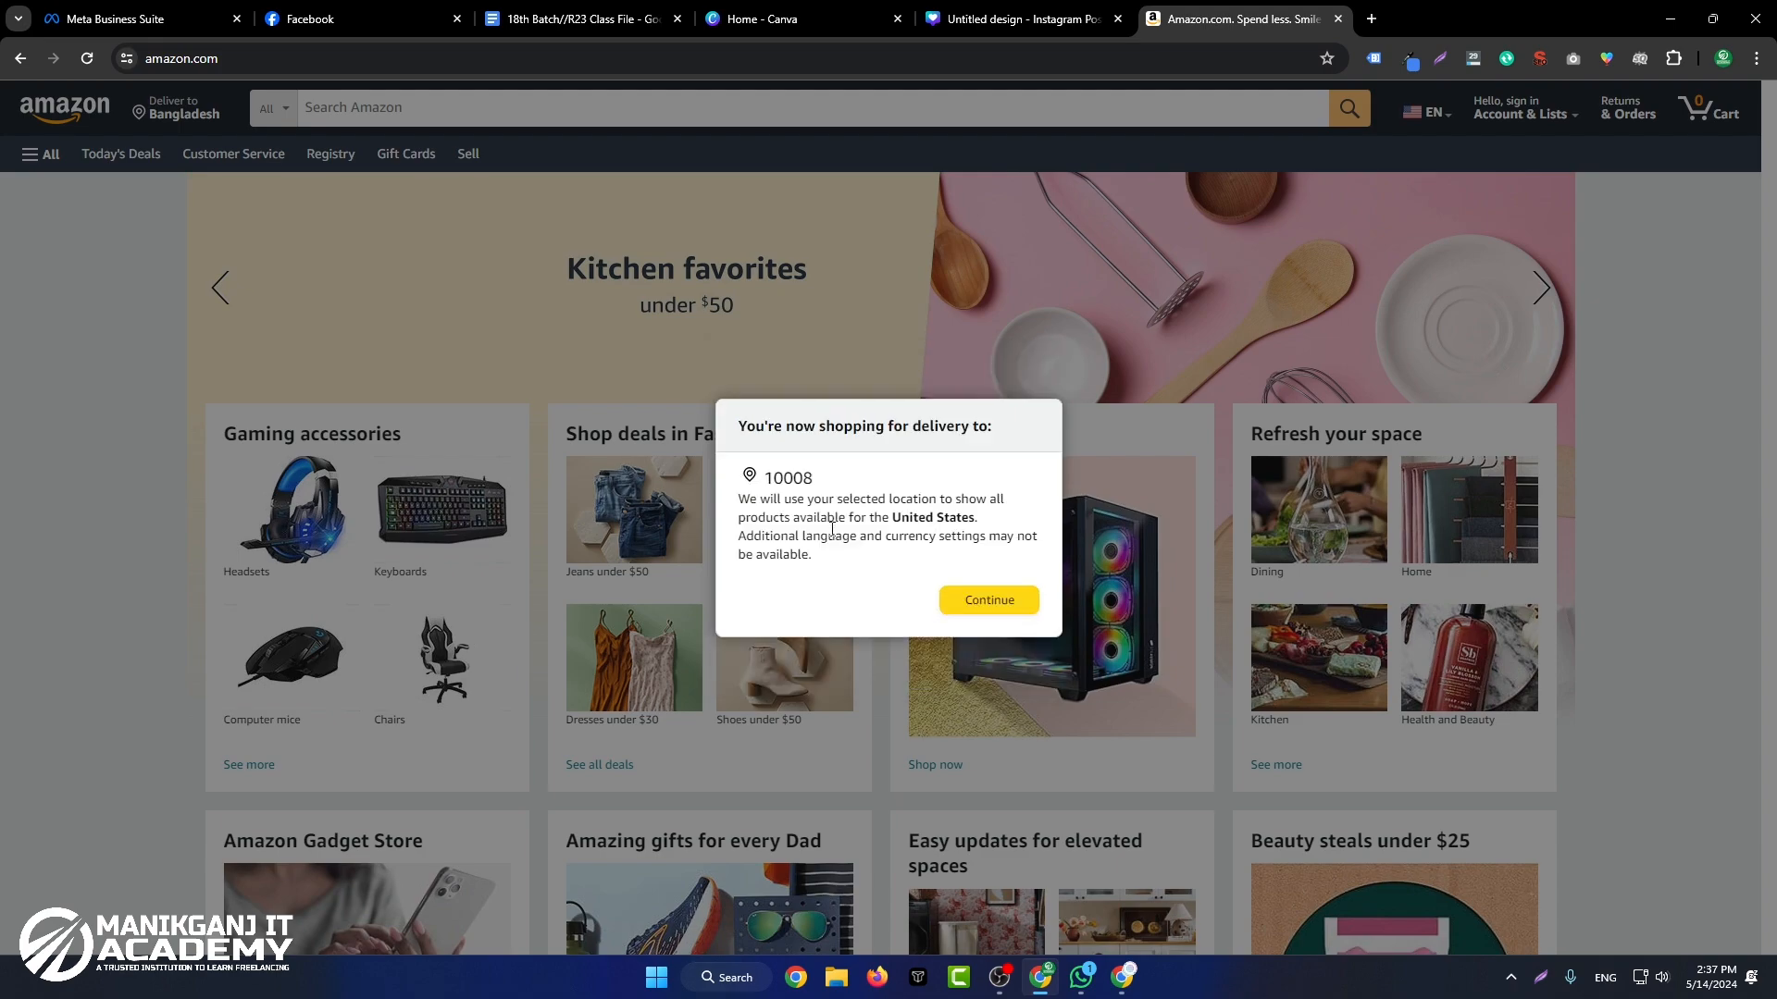
left_click(1017, 600)
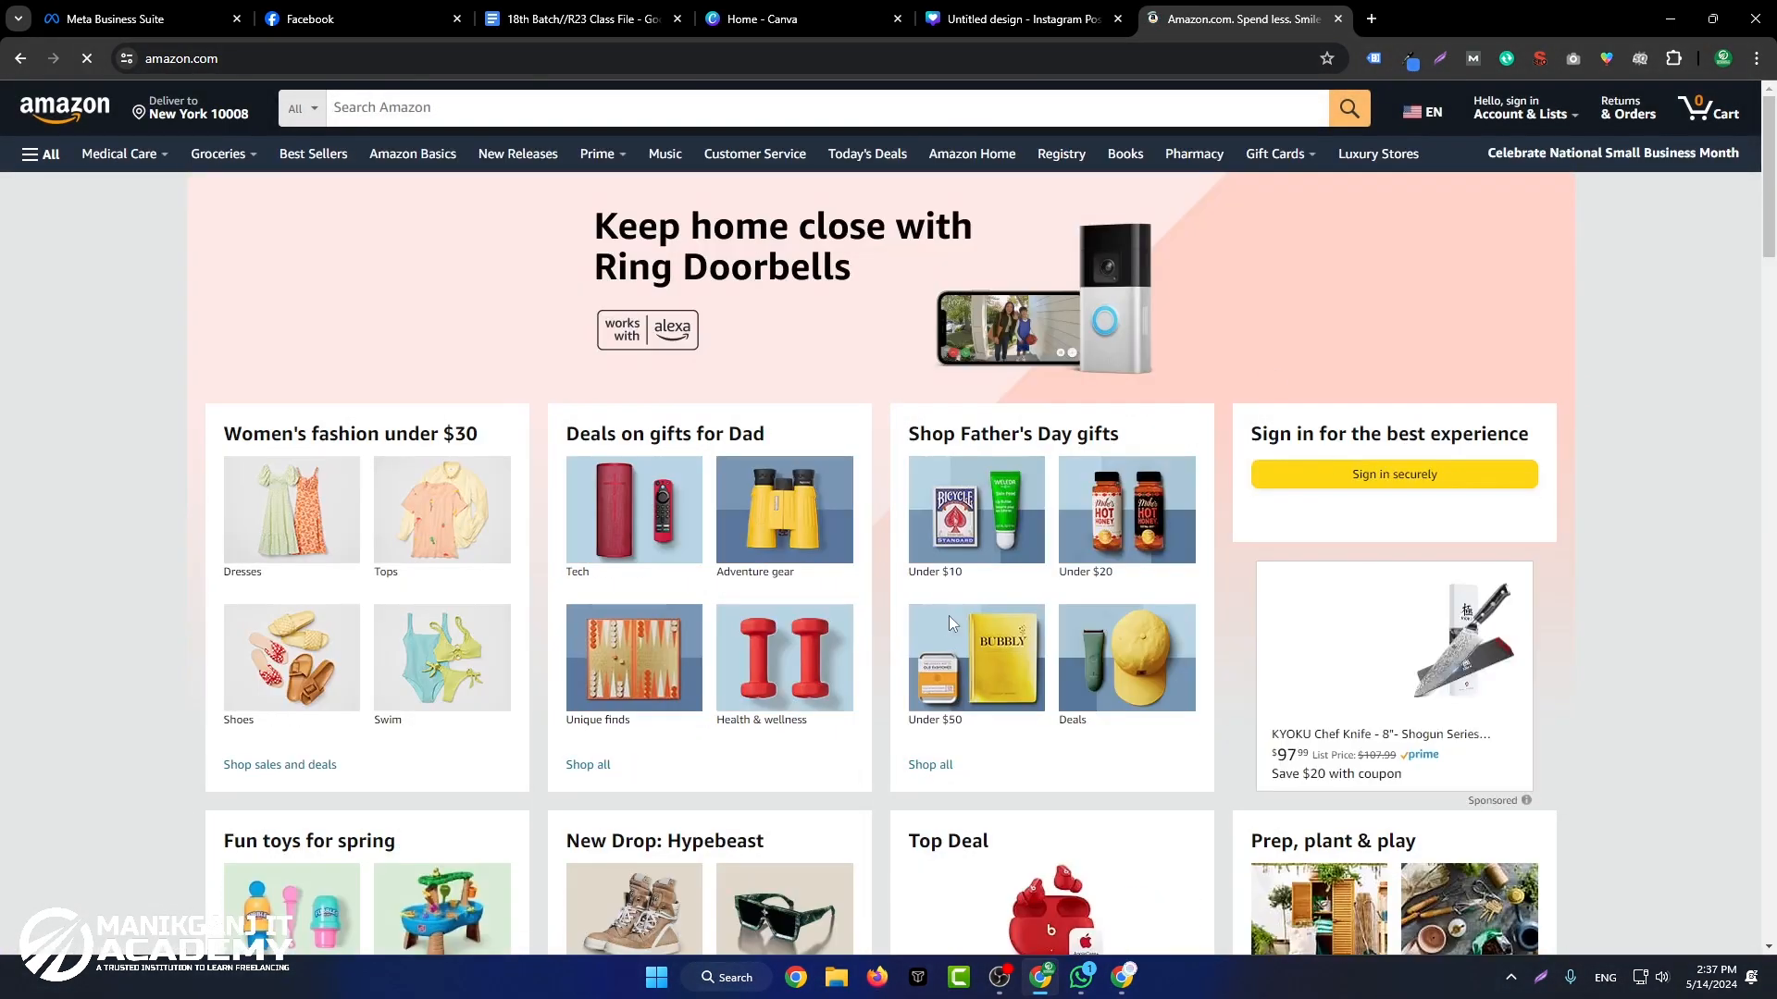
Step: Open the Hamilton Beach FlexBrew Trio 2-Way Coffee Maker from the browsing-history recommendations on the Amazon home page
scroll(1706, 520, "down", 18)
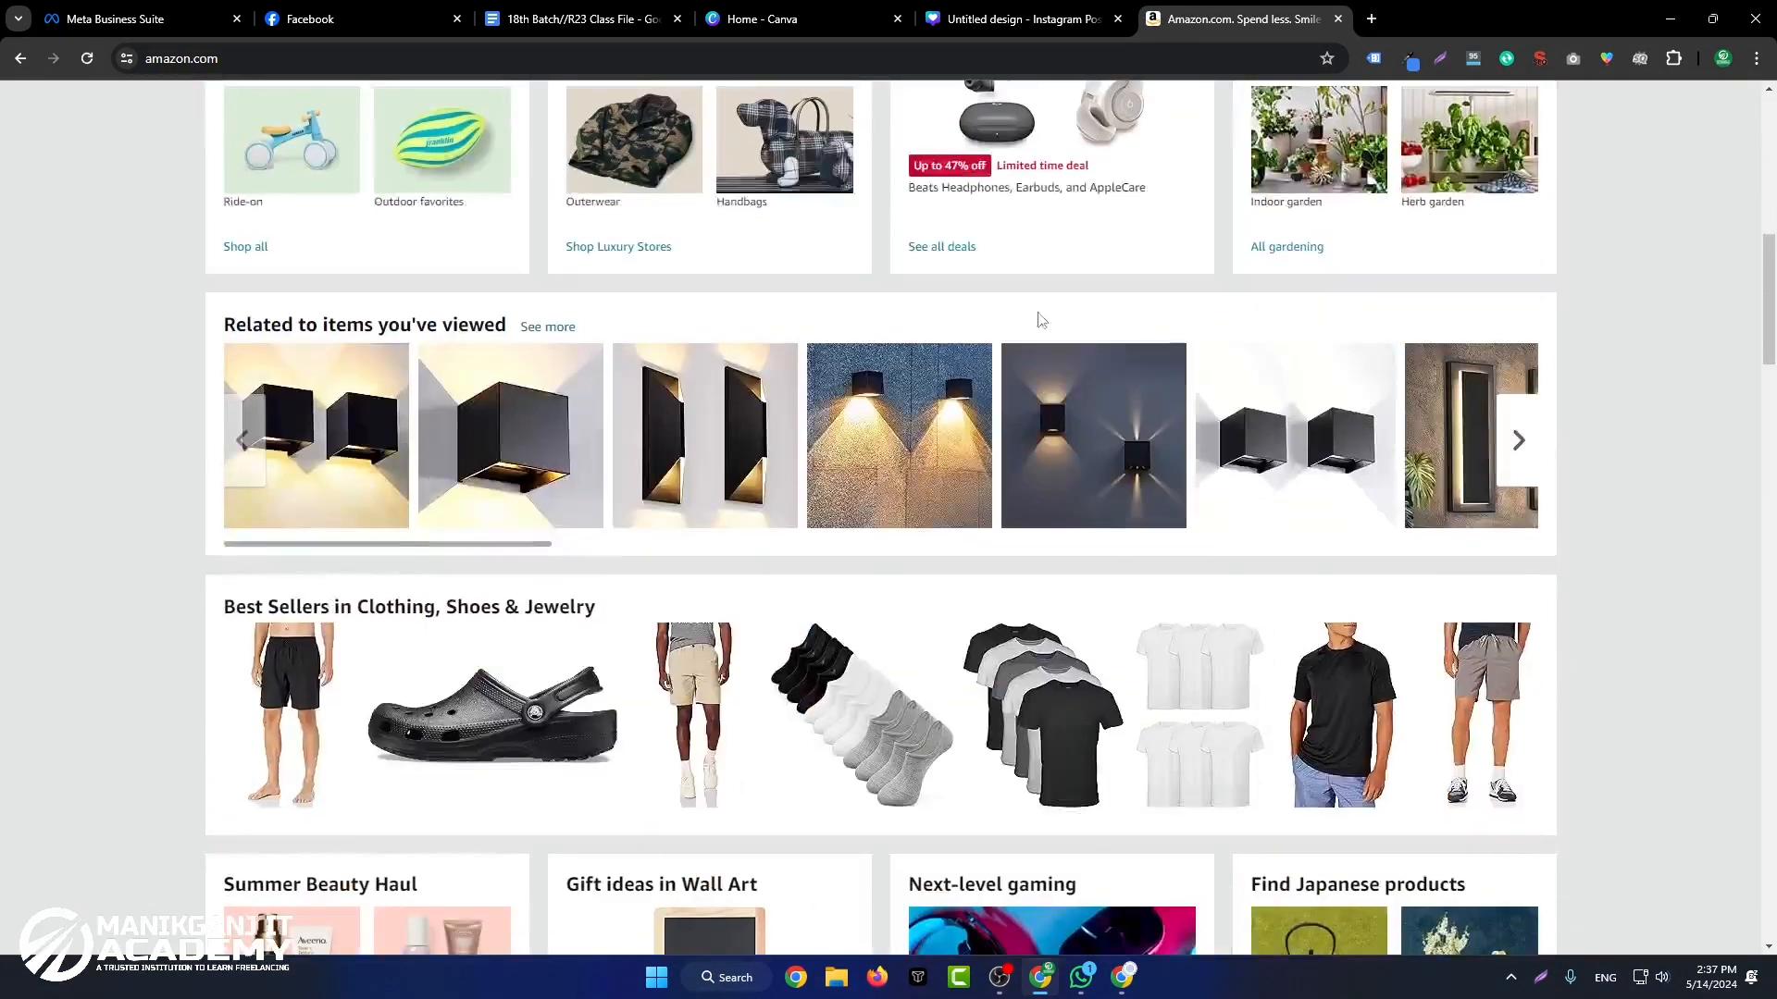
scroll(1663, 320, "down", 8)
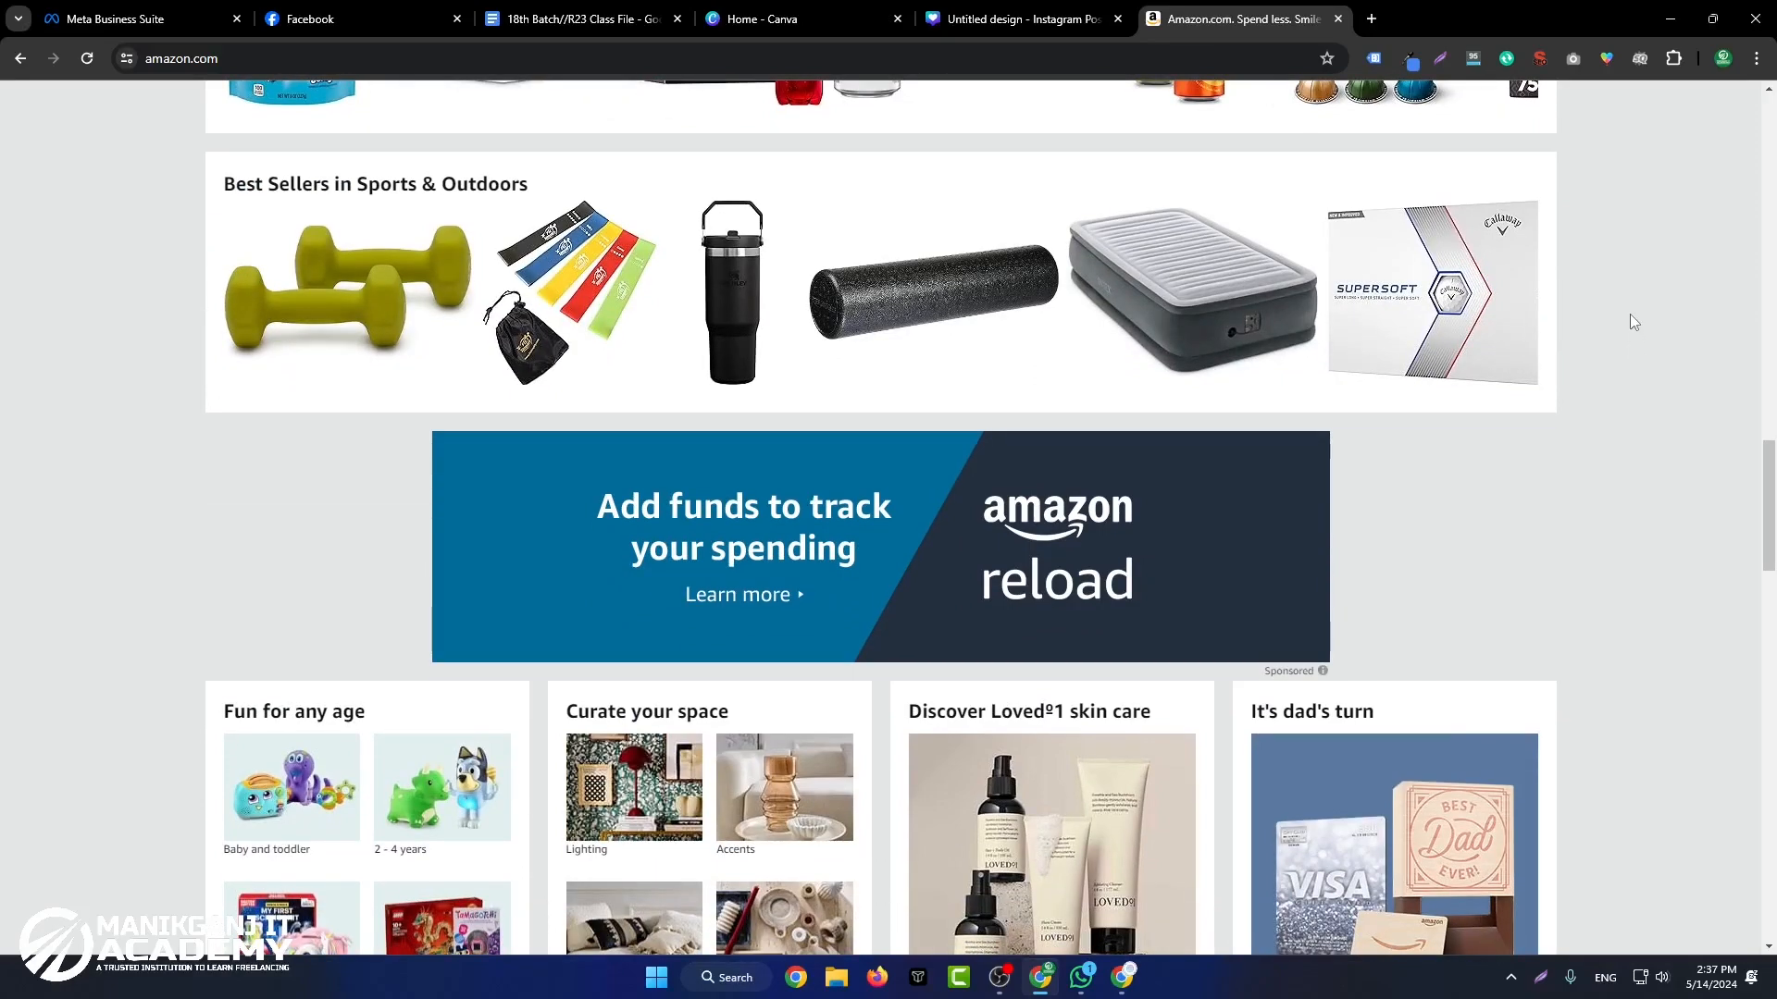
scroll(1633, 321, "down", 8)
scroll(985, 645, "down", 4)
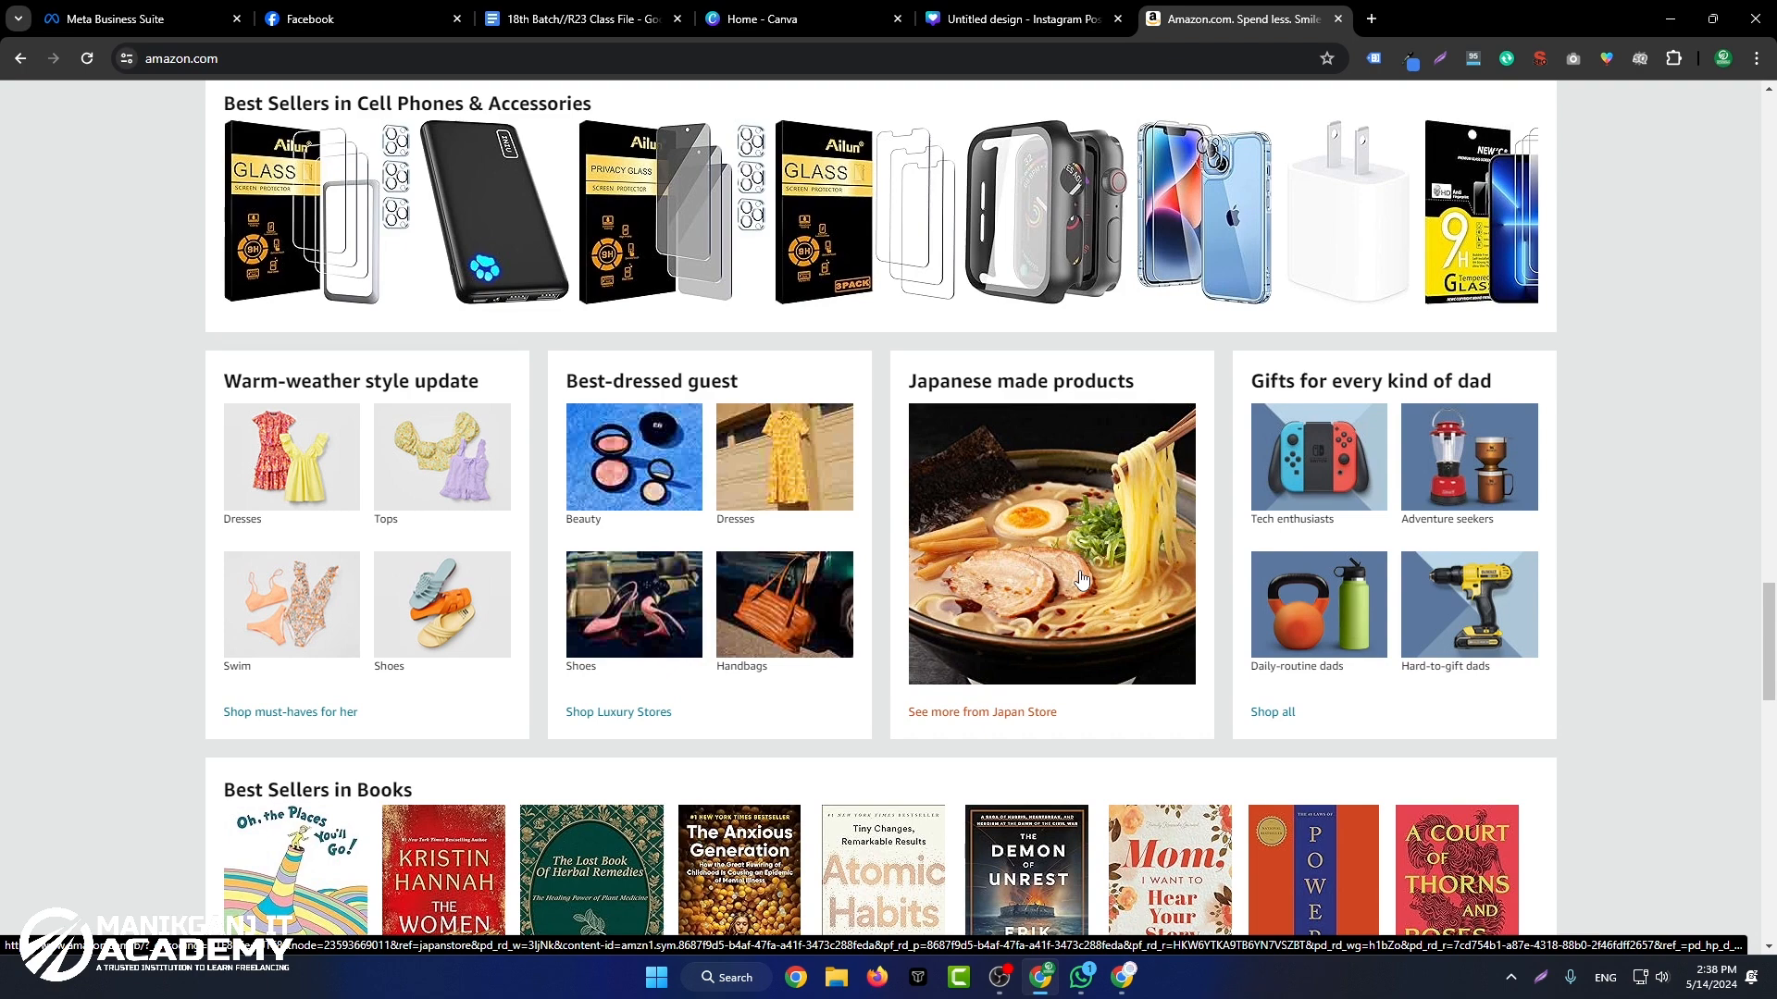
left_click_drag(1772, 644, 1773, 730)
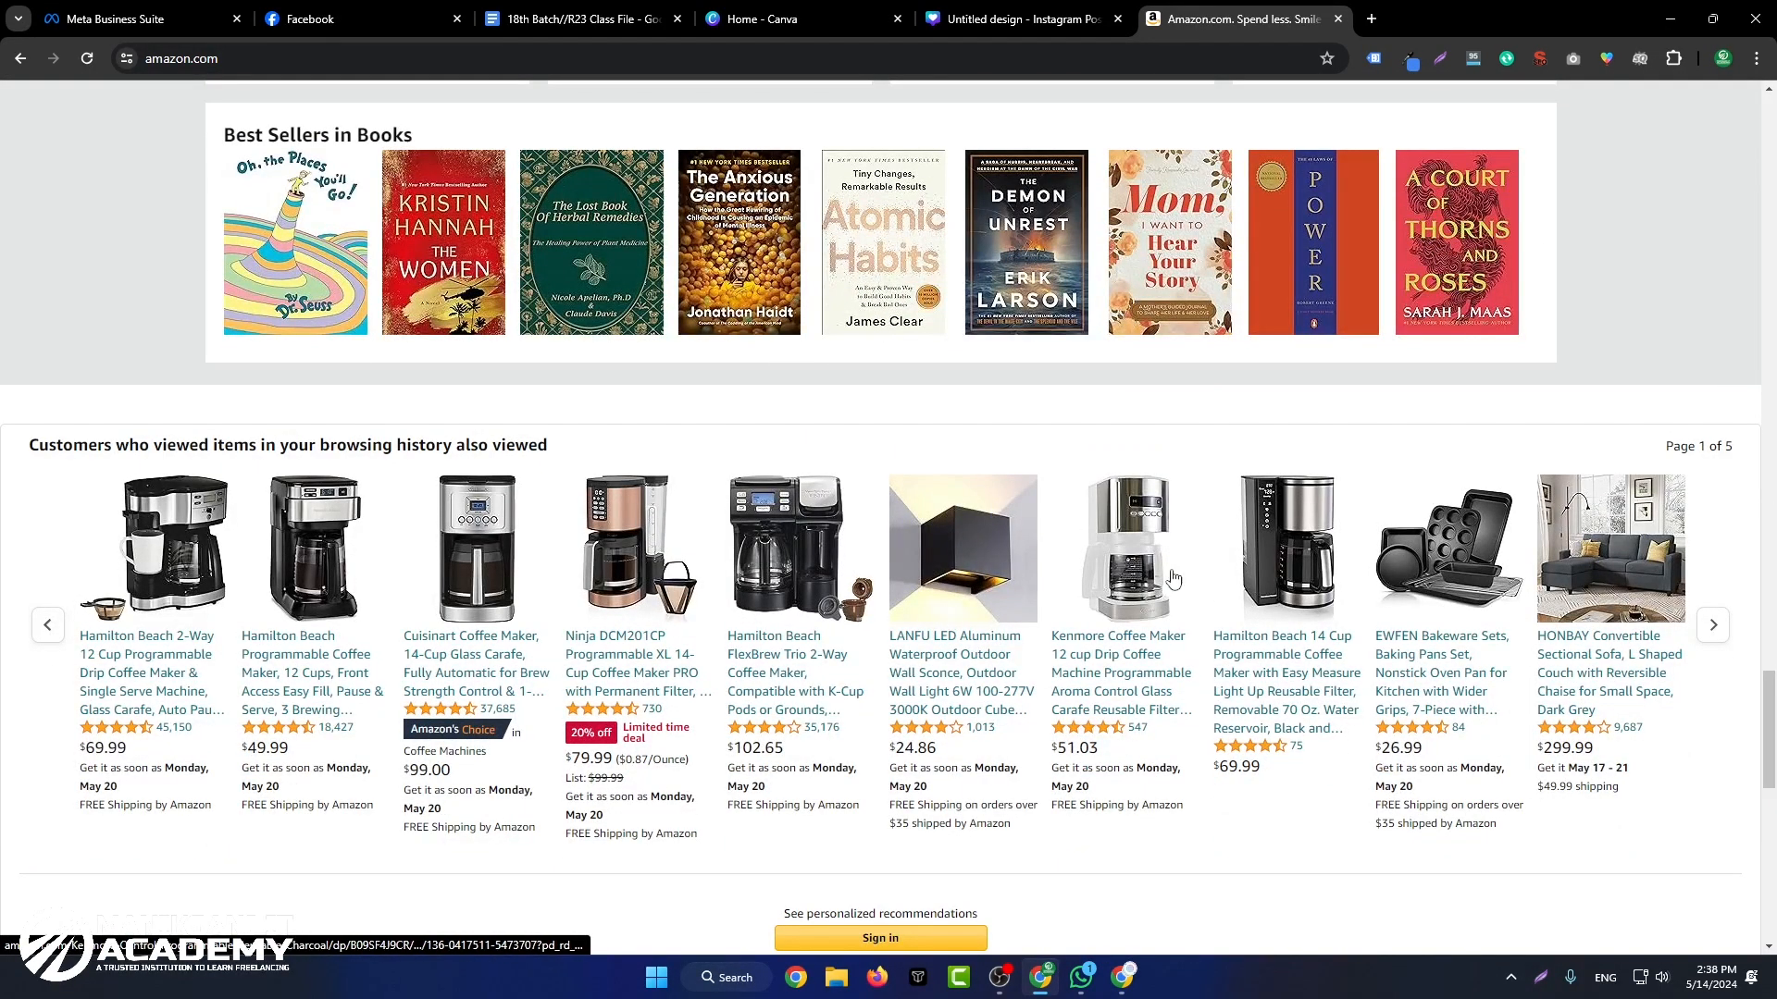
left_click(853, 553)
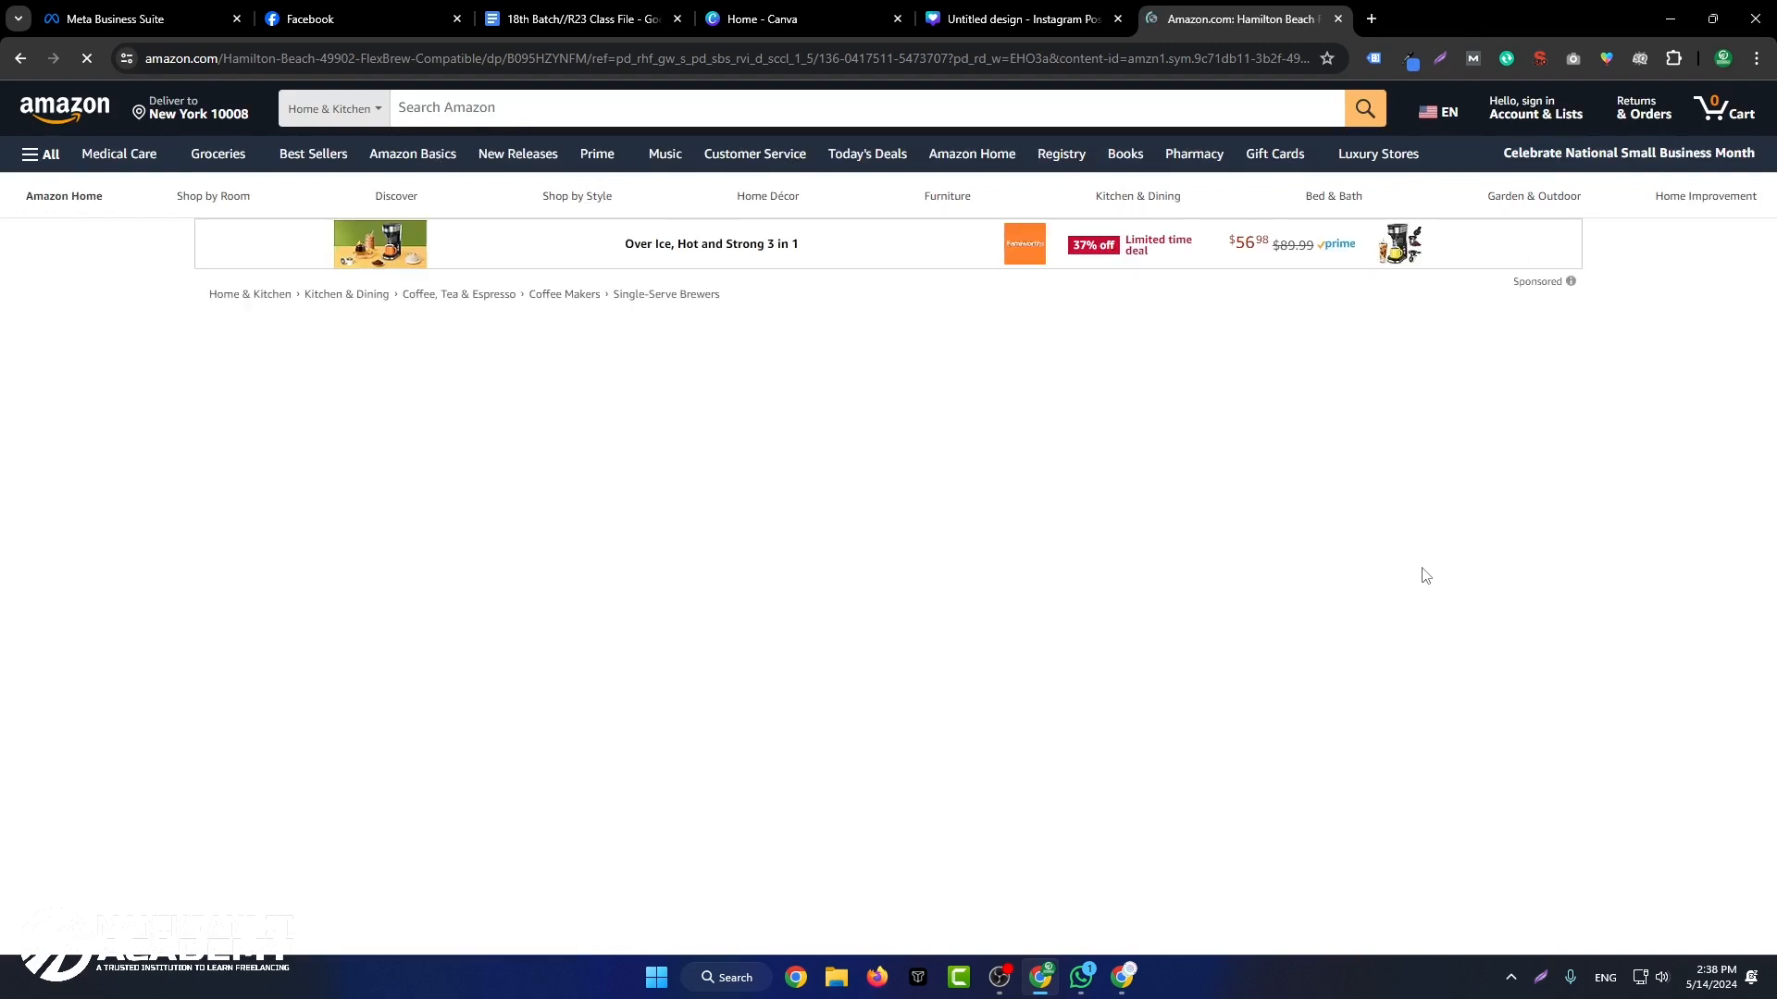
Step: Examine the coffee maker's product images in the expanded view, comparing their text, layout and feature graphics
scroll(711, 576, "down", 5)
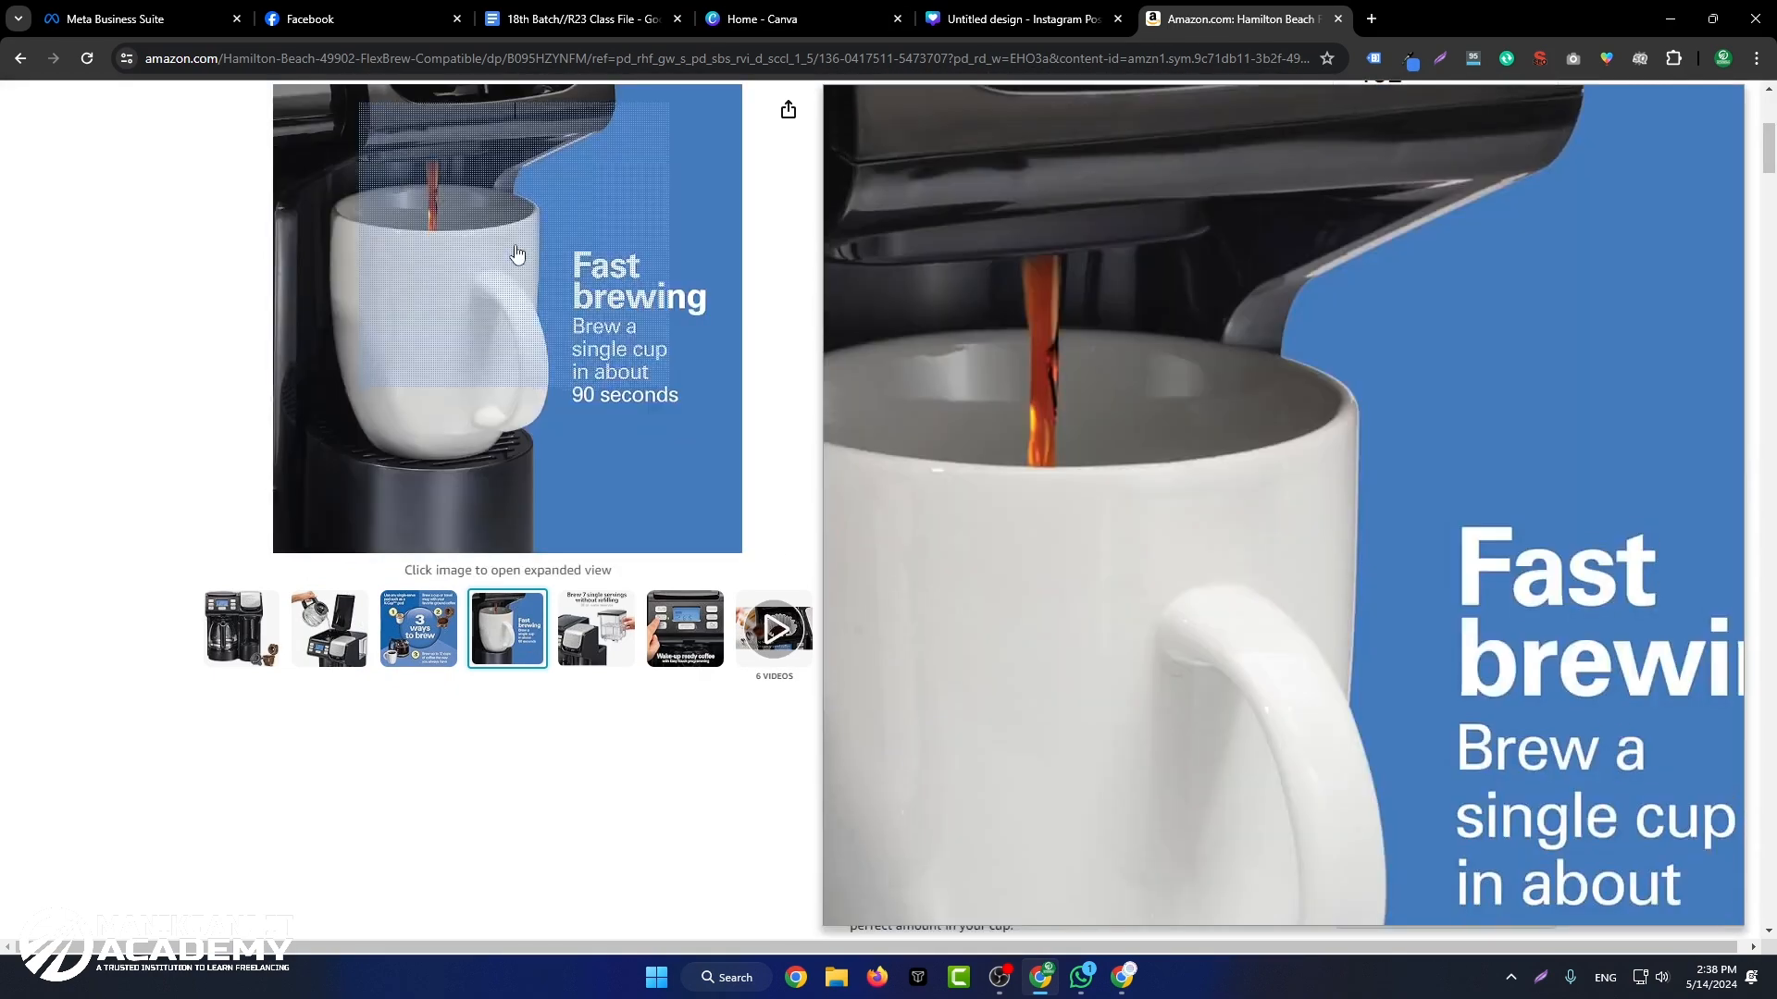
left_click(597, 271)
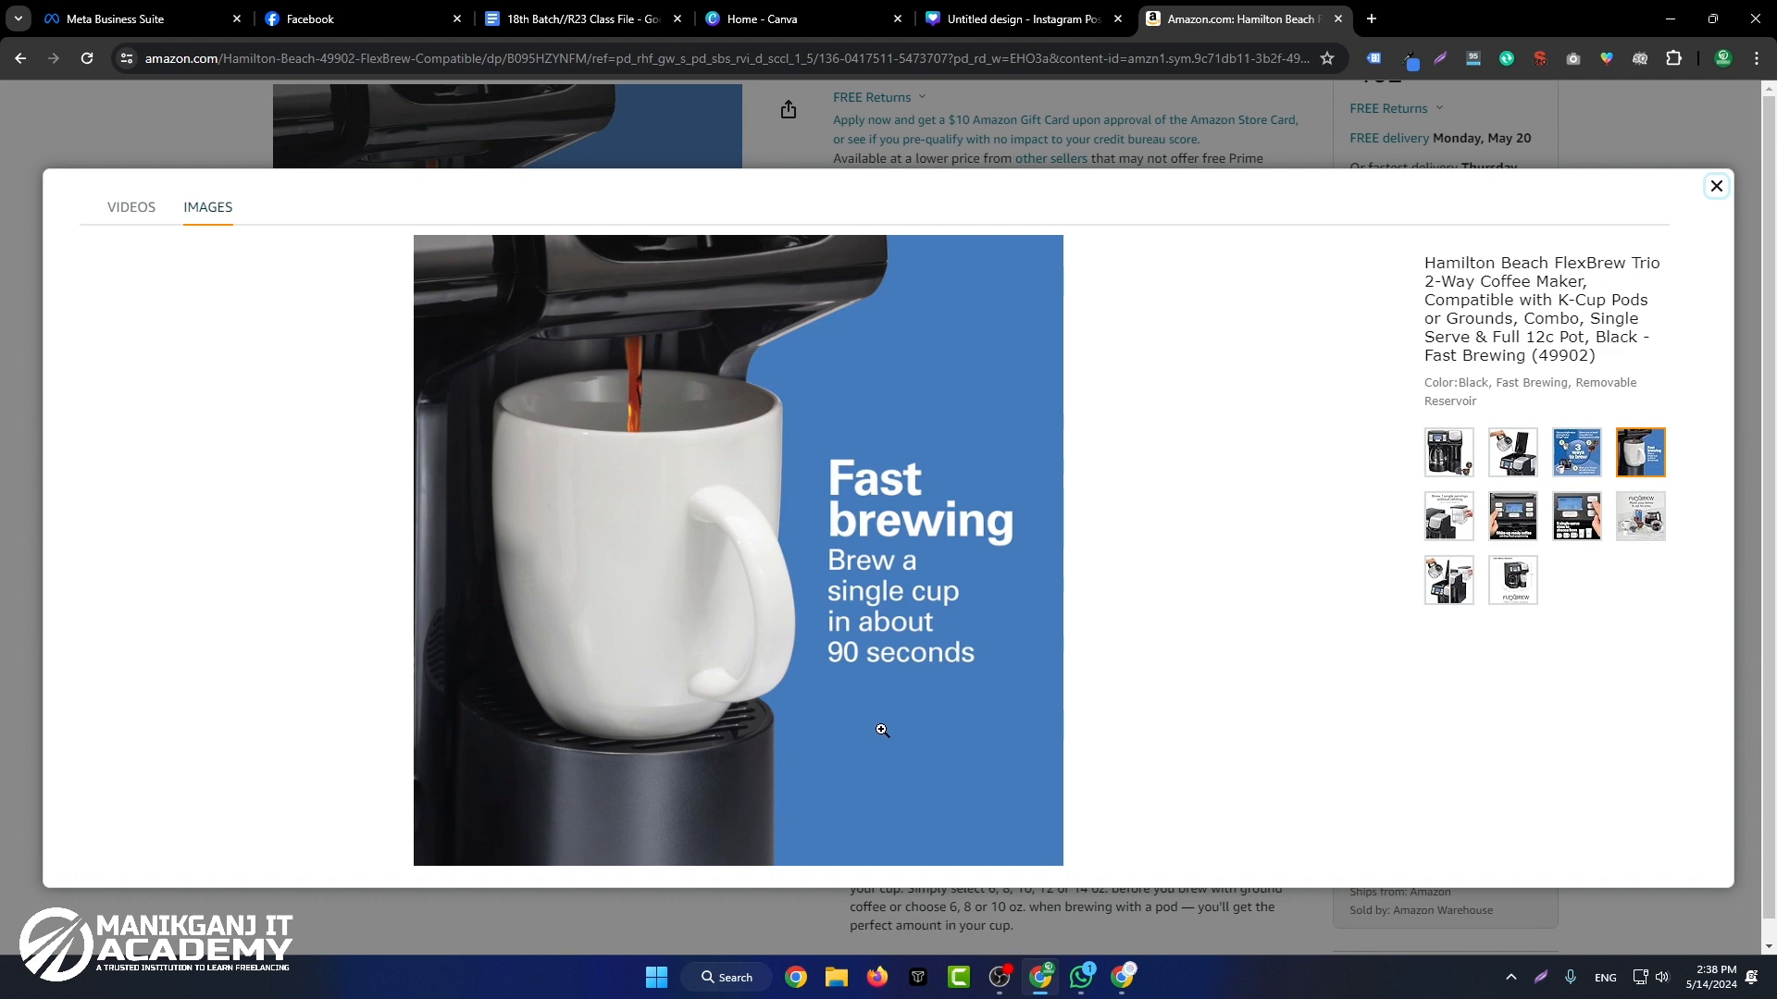
left_click(1510, 455)
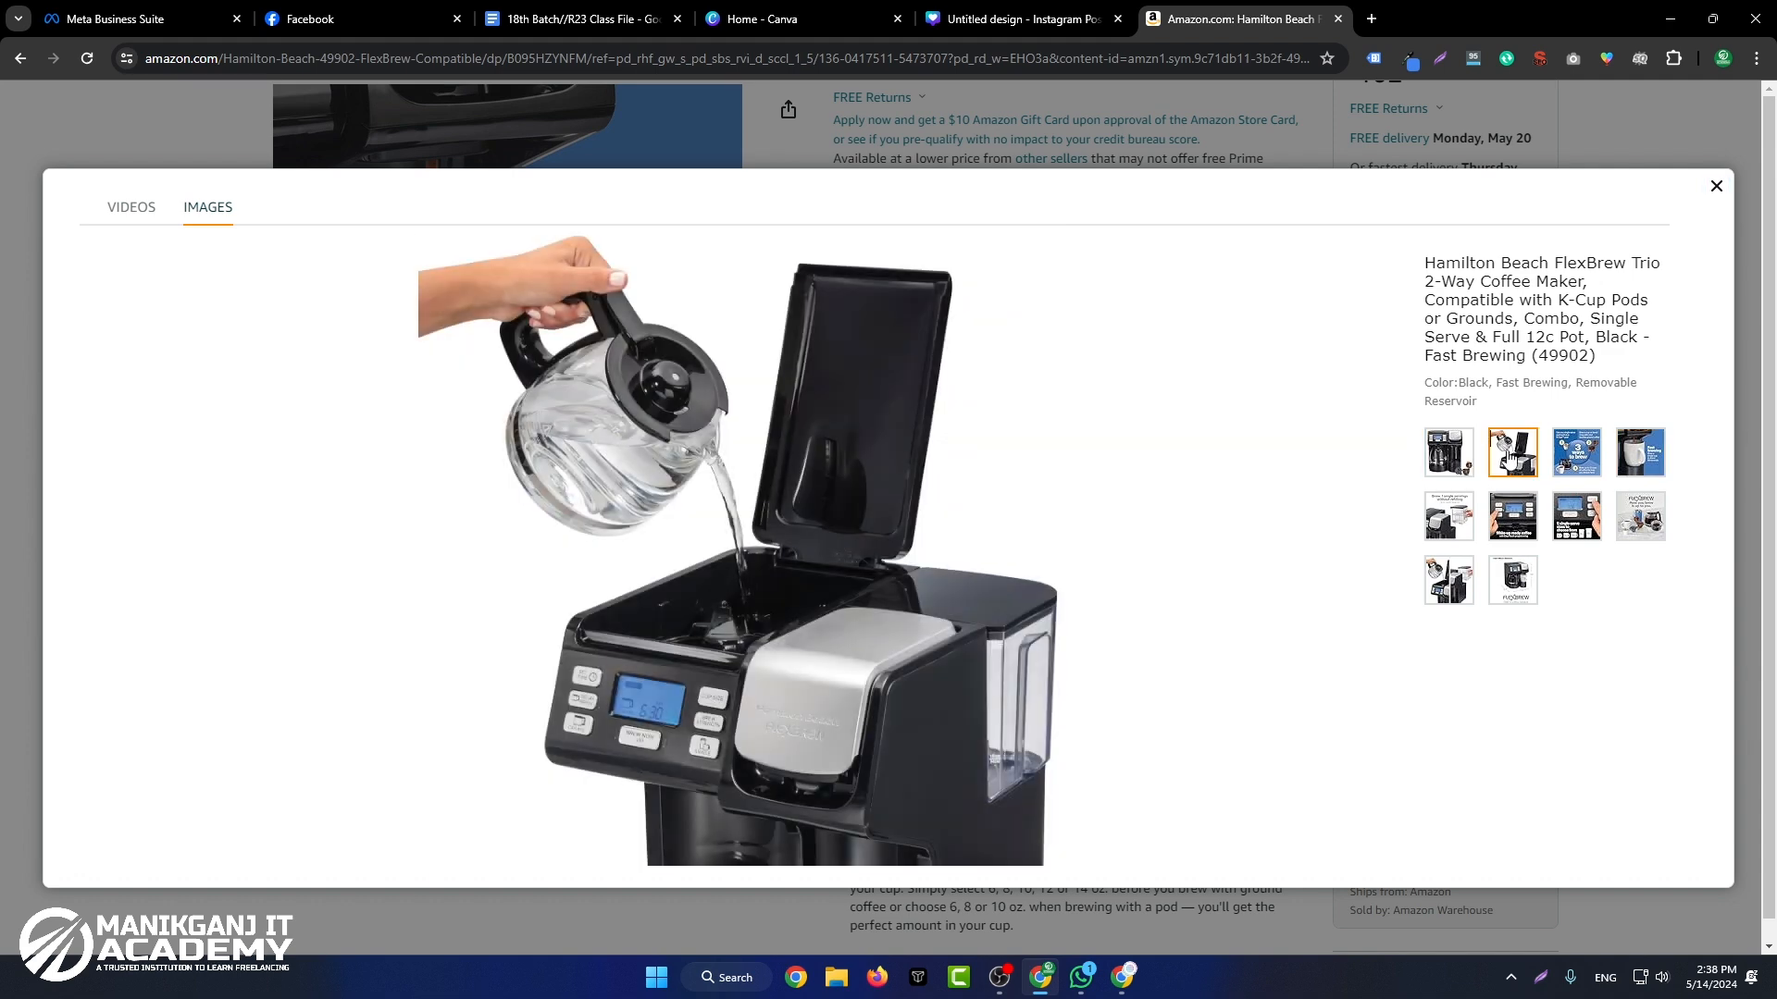
left_click(1573, 469)
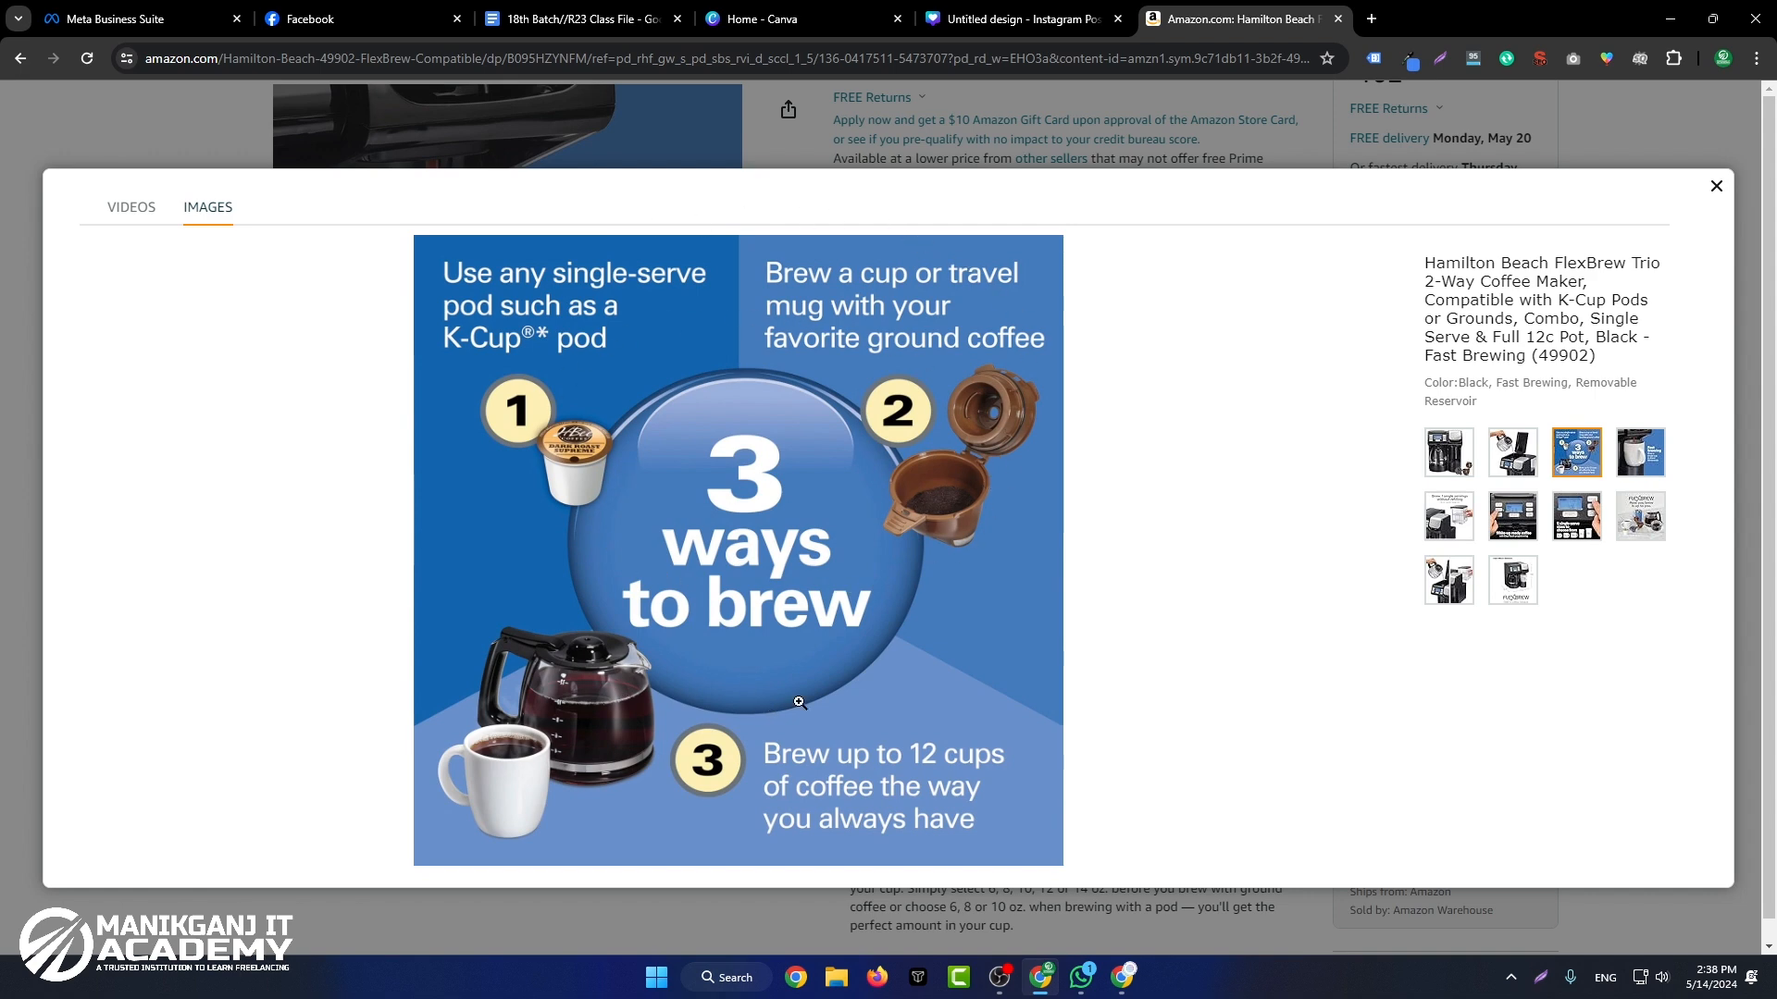
left_click(1639, 452)
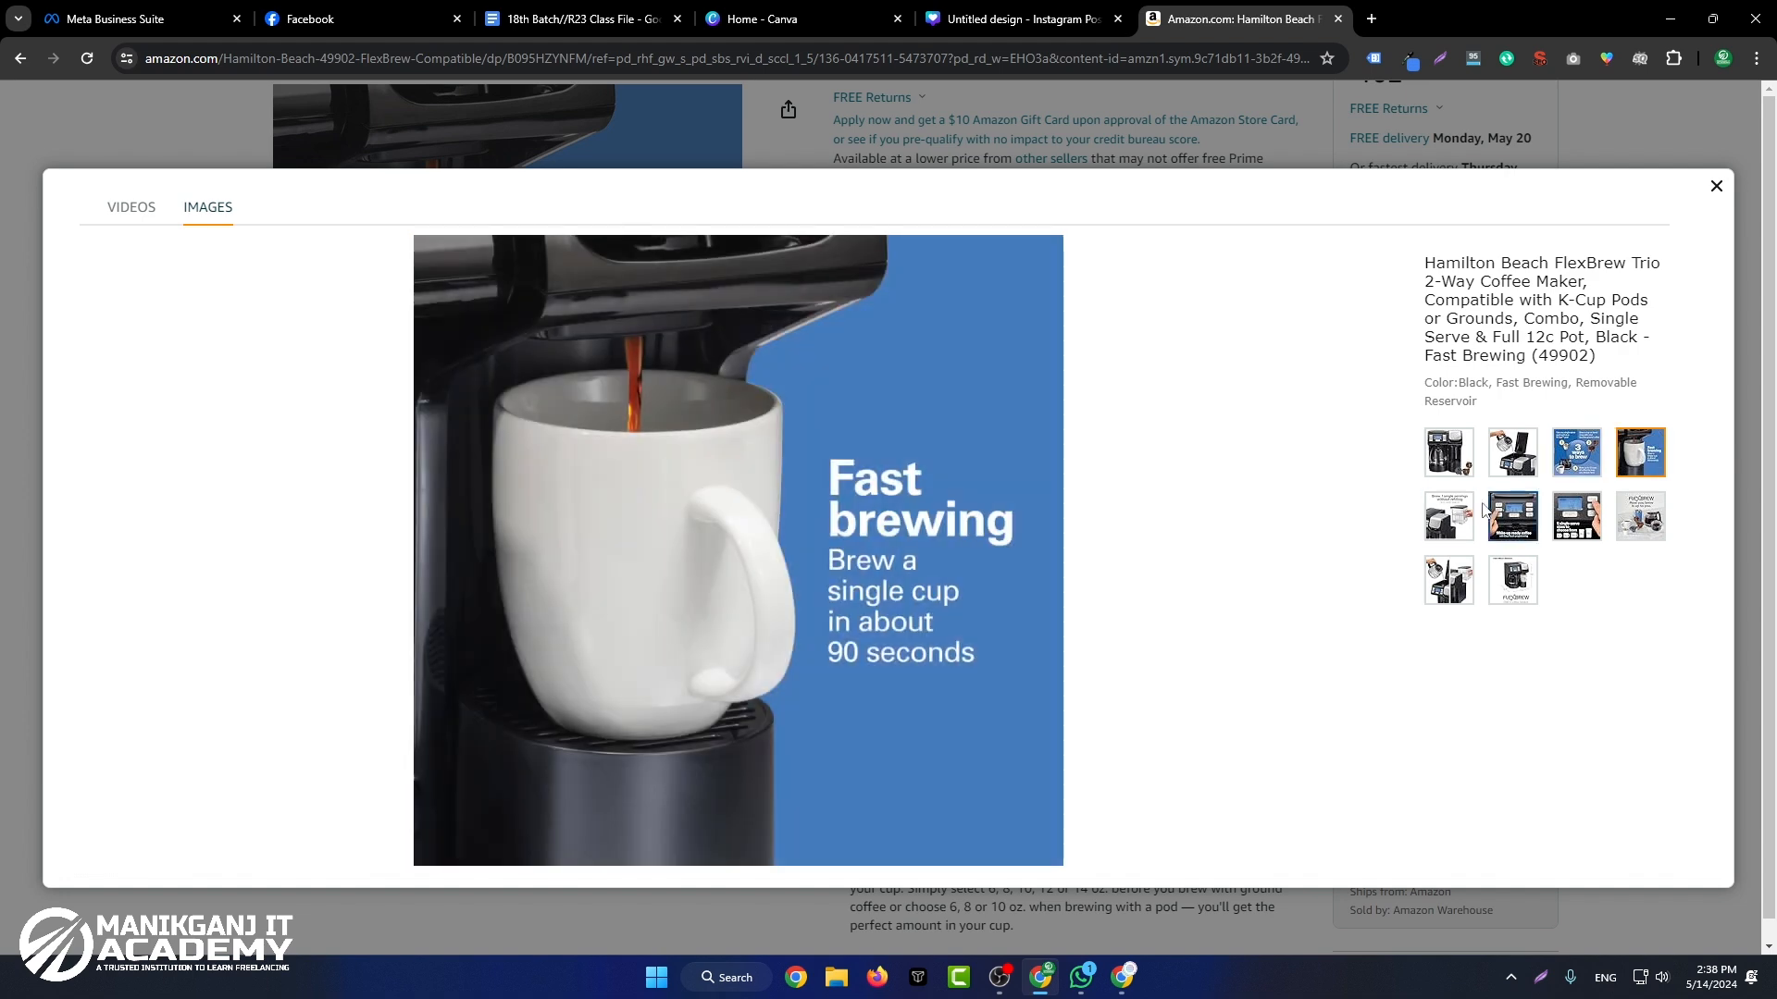
left_click(1449, 516)
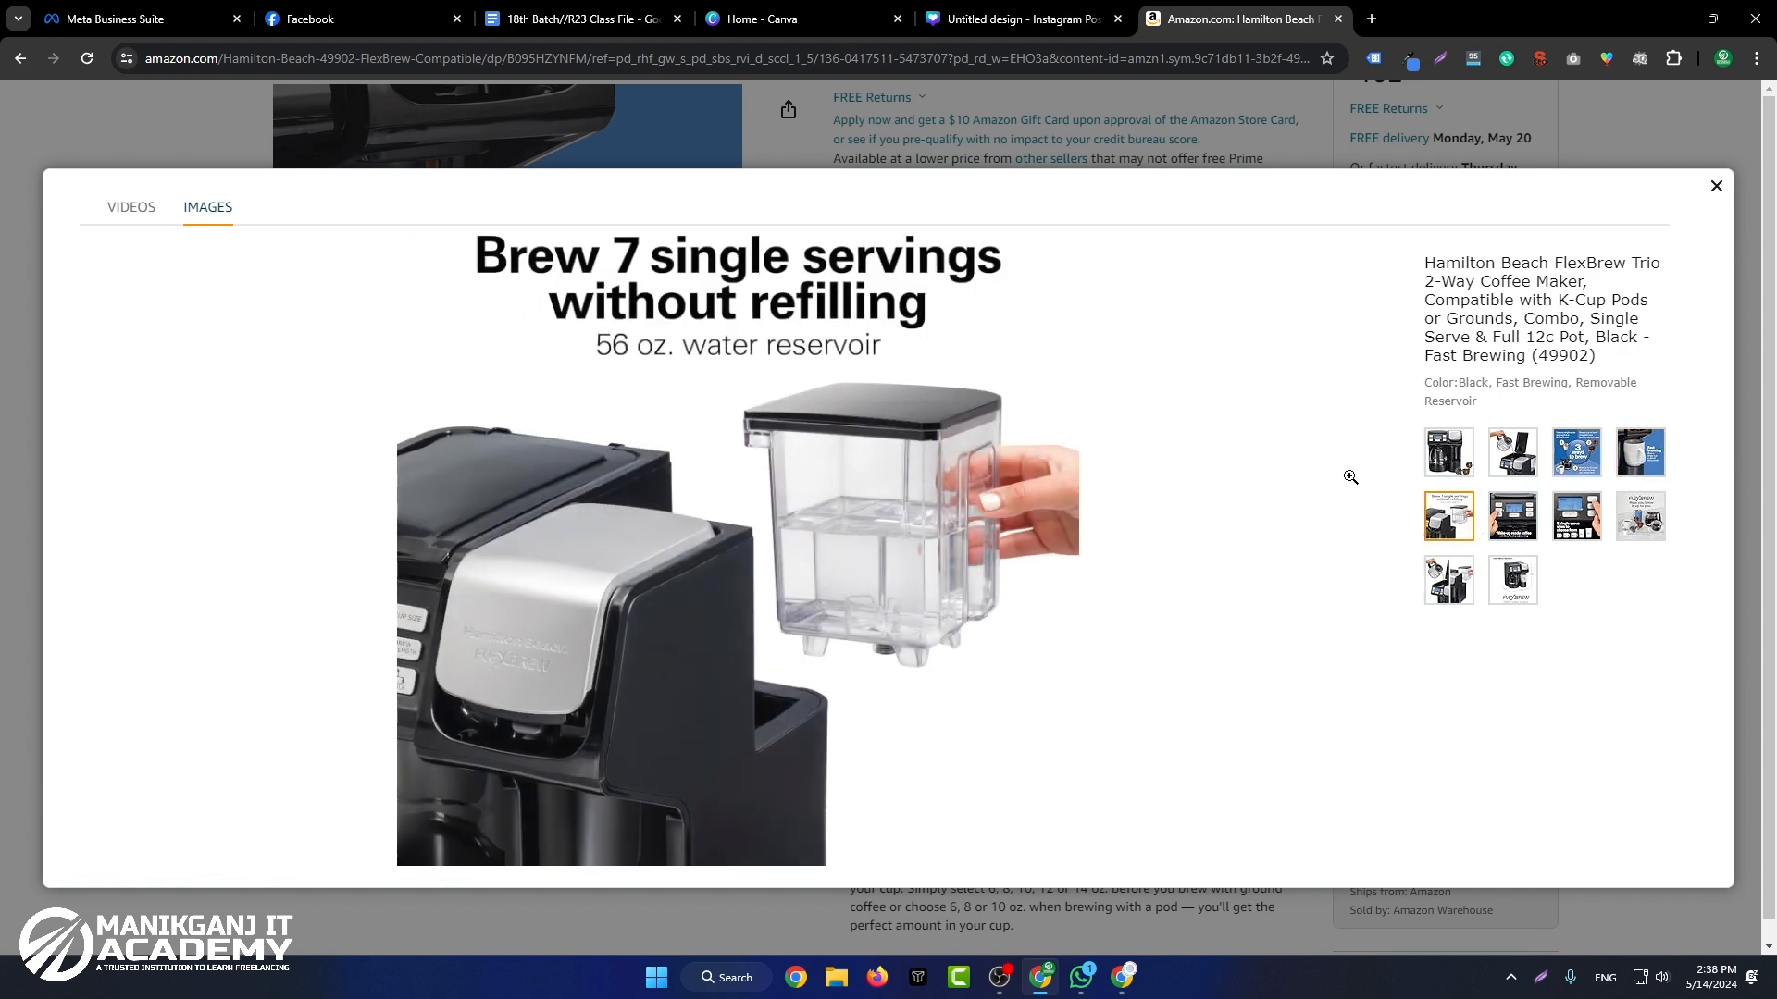
left_click(1516, 541)
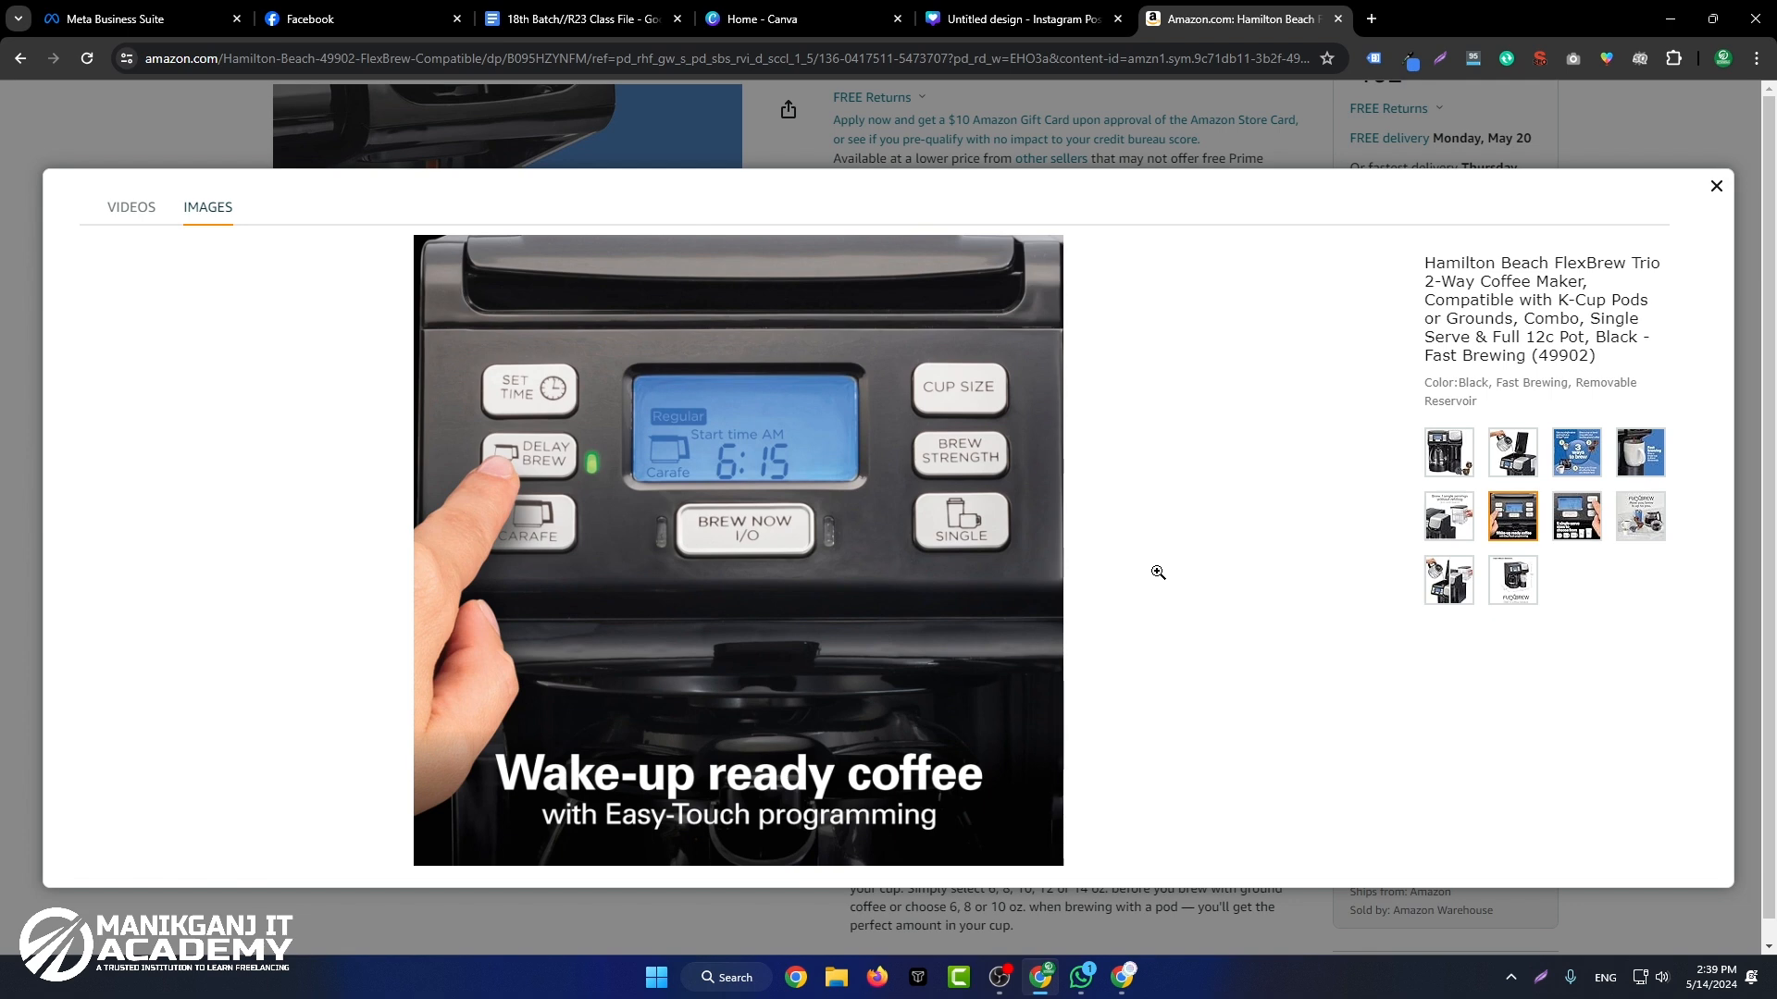
left_click(1576, 516)
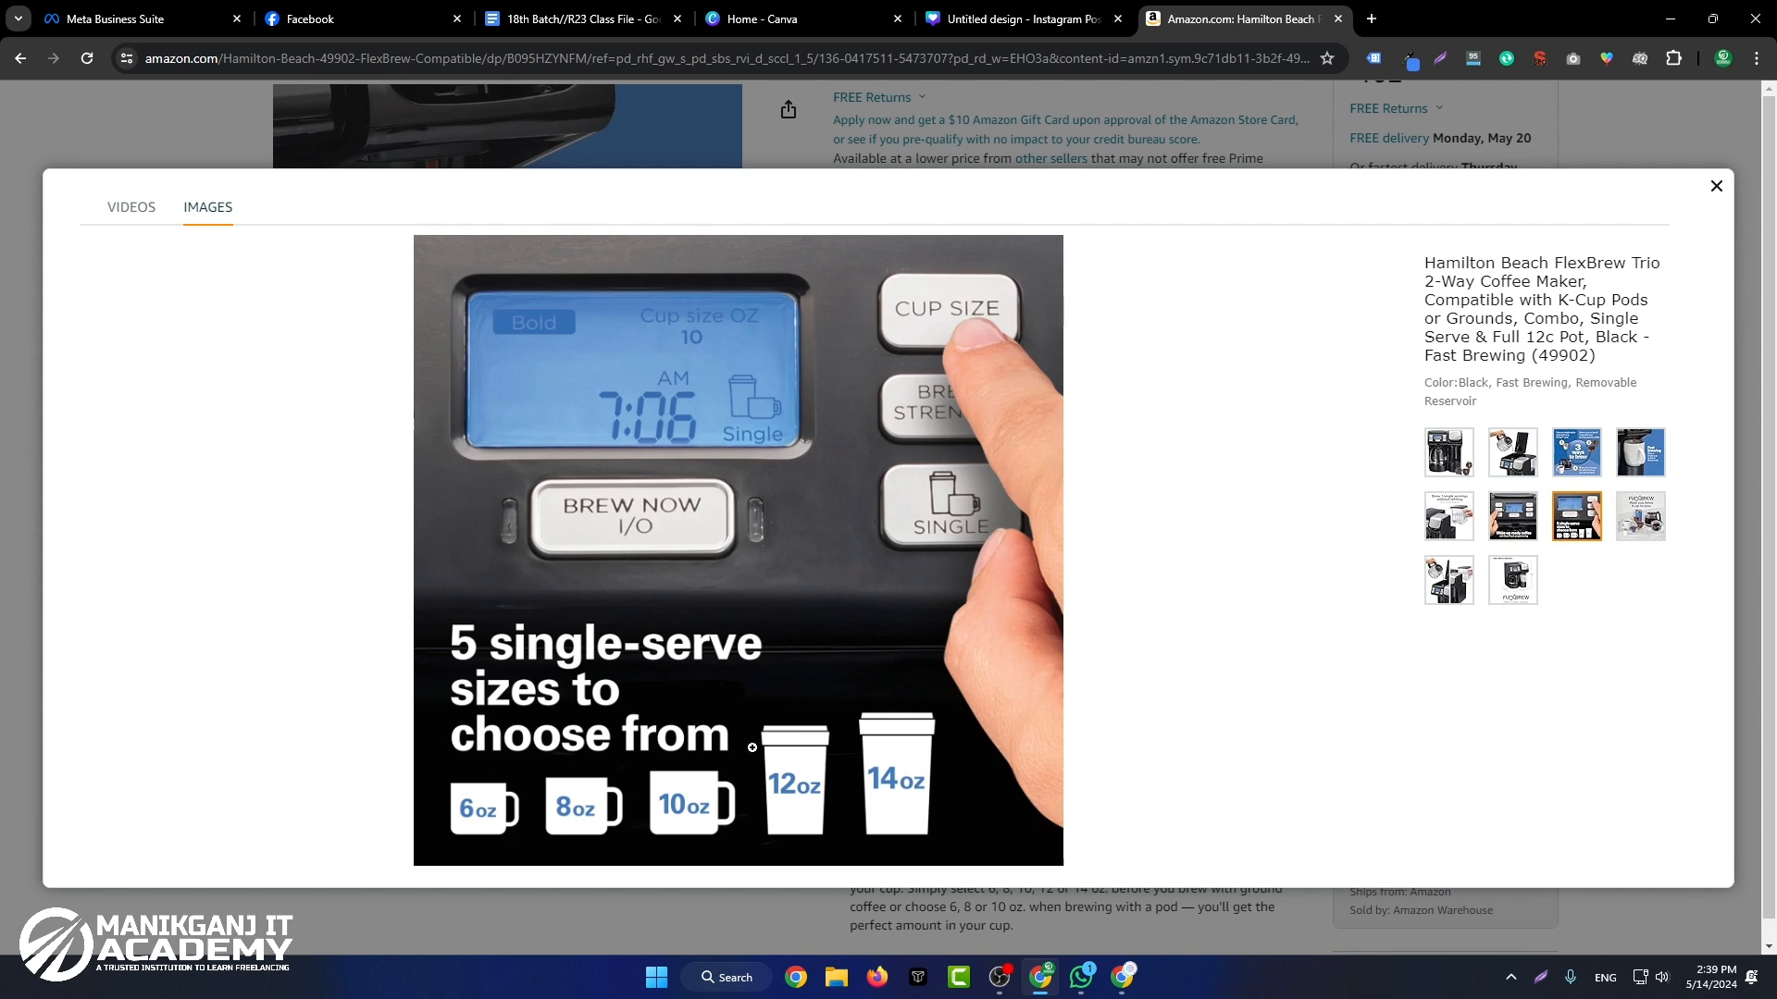
left_click(1640, 516)
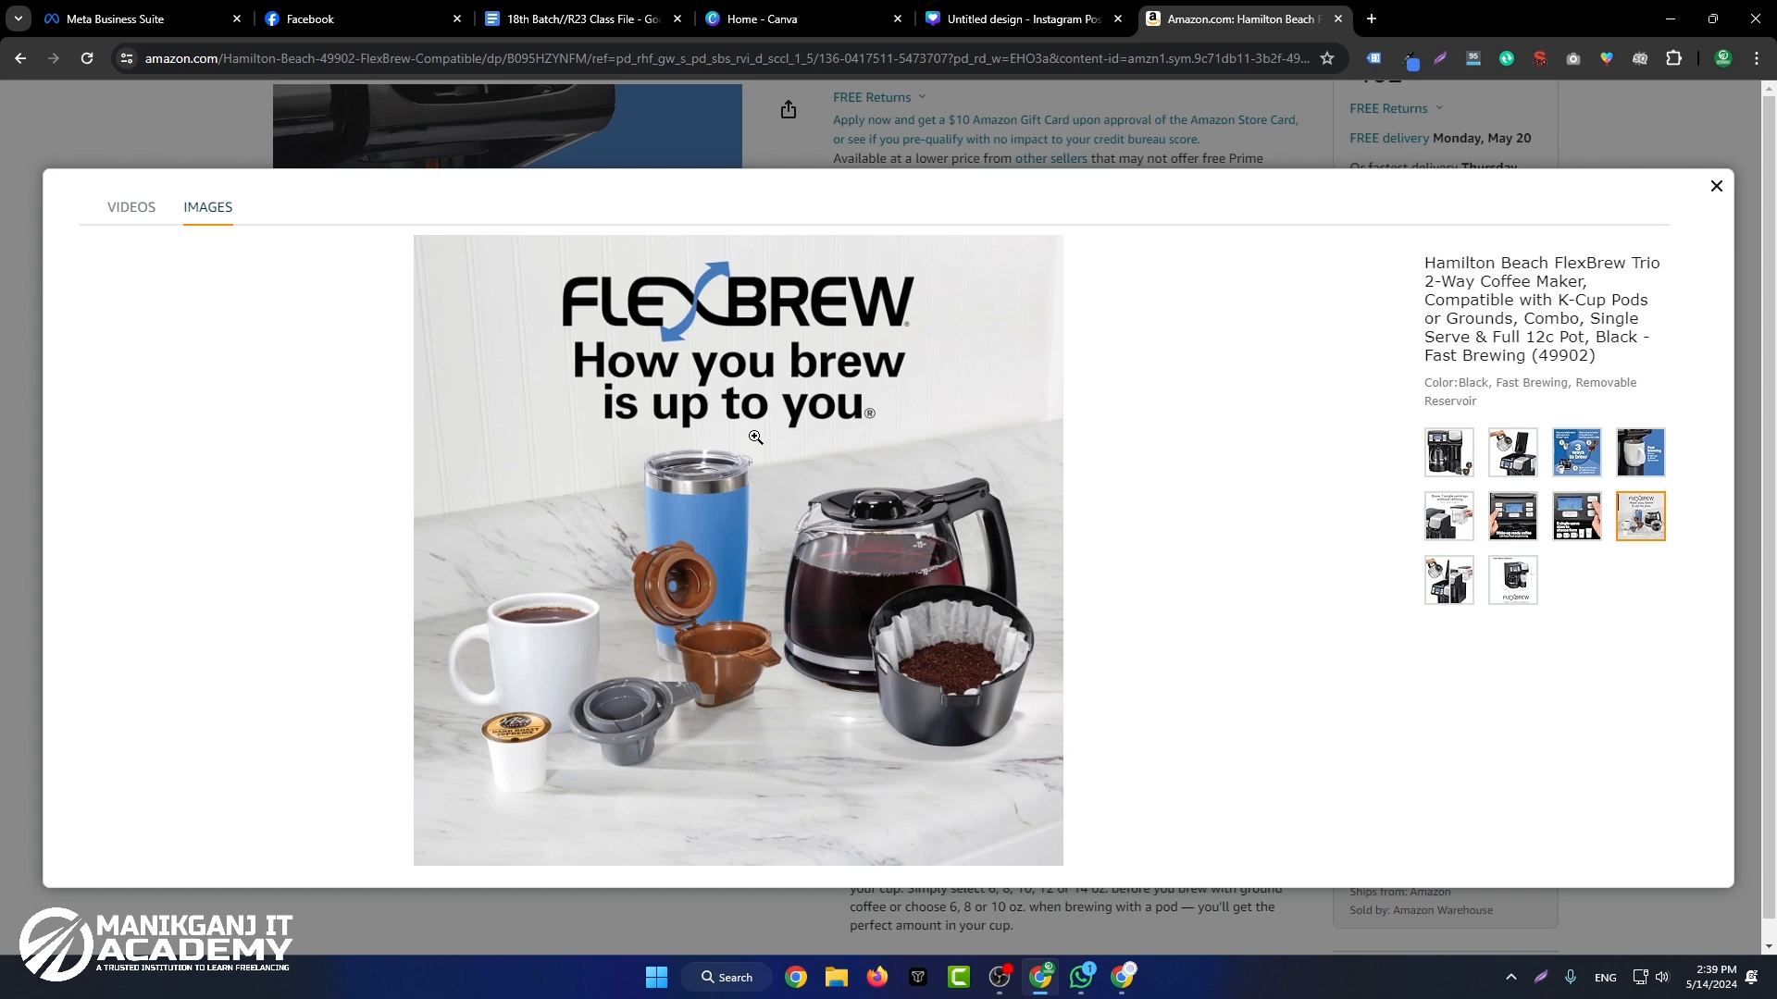
left_click(1496, 580)
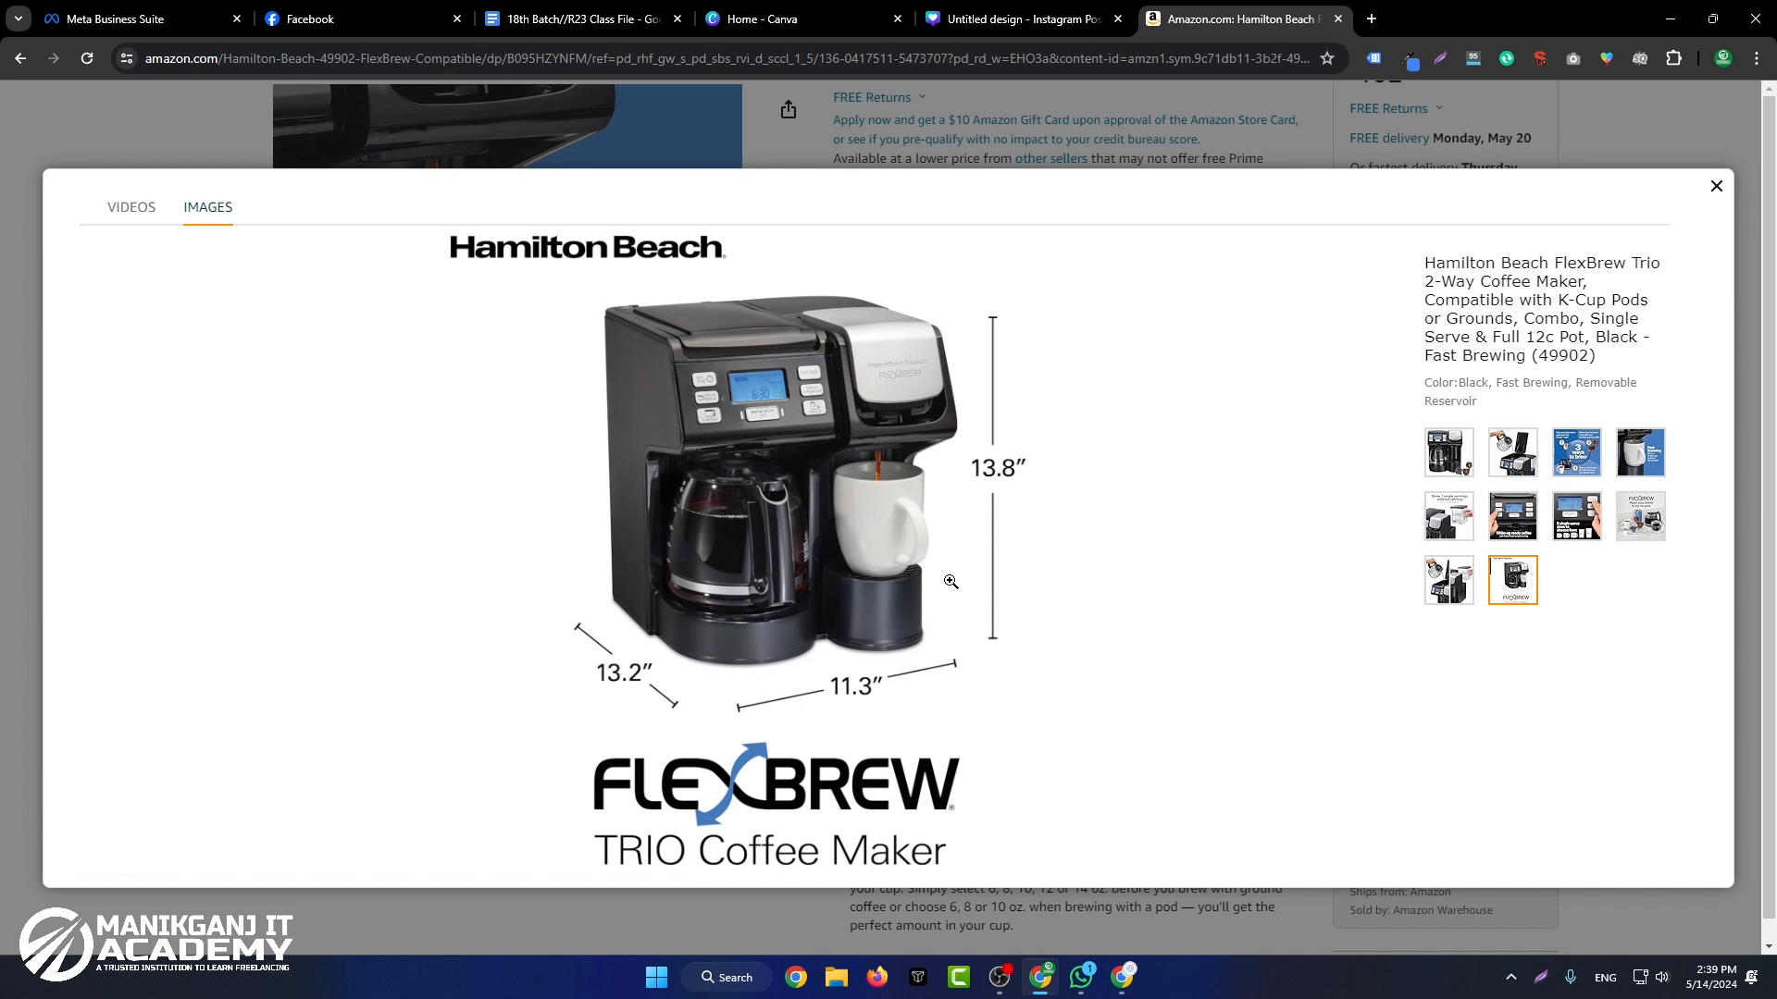
left_click(1449, 592)
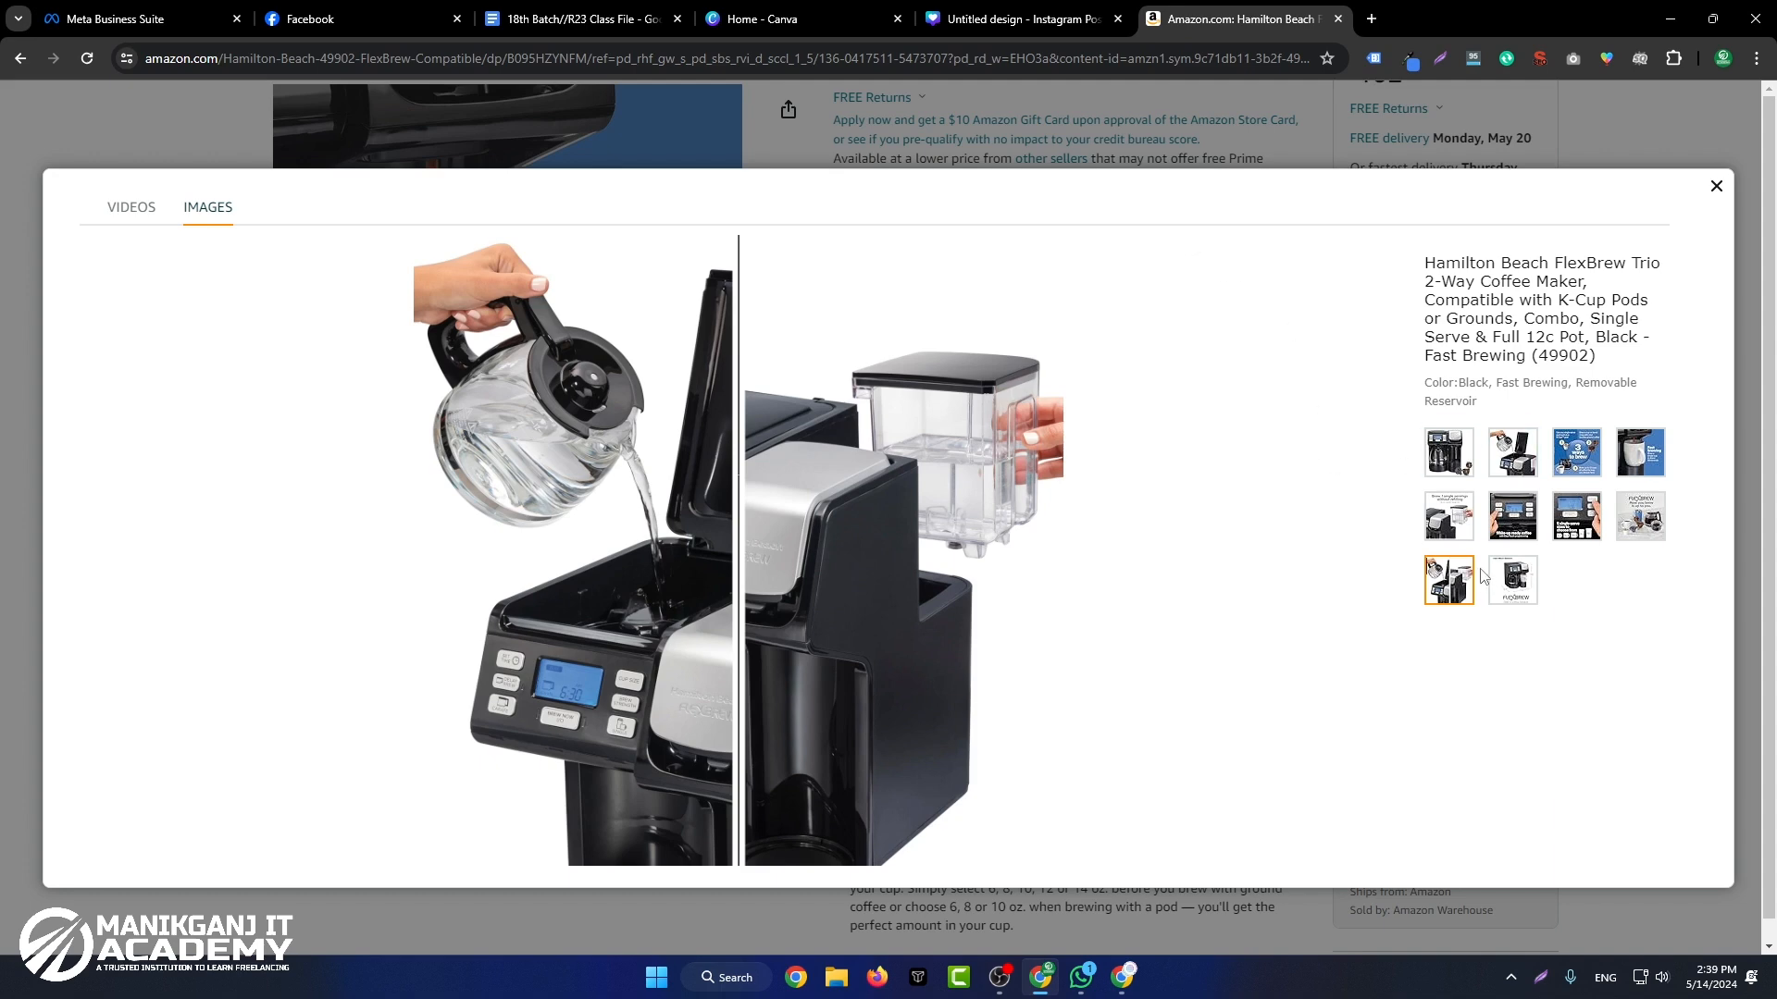
Step: Copy the product image showing a carafe pouring water into the open coffee maker
left_click(1517, 460)
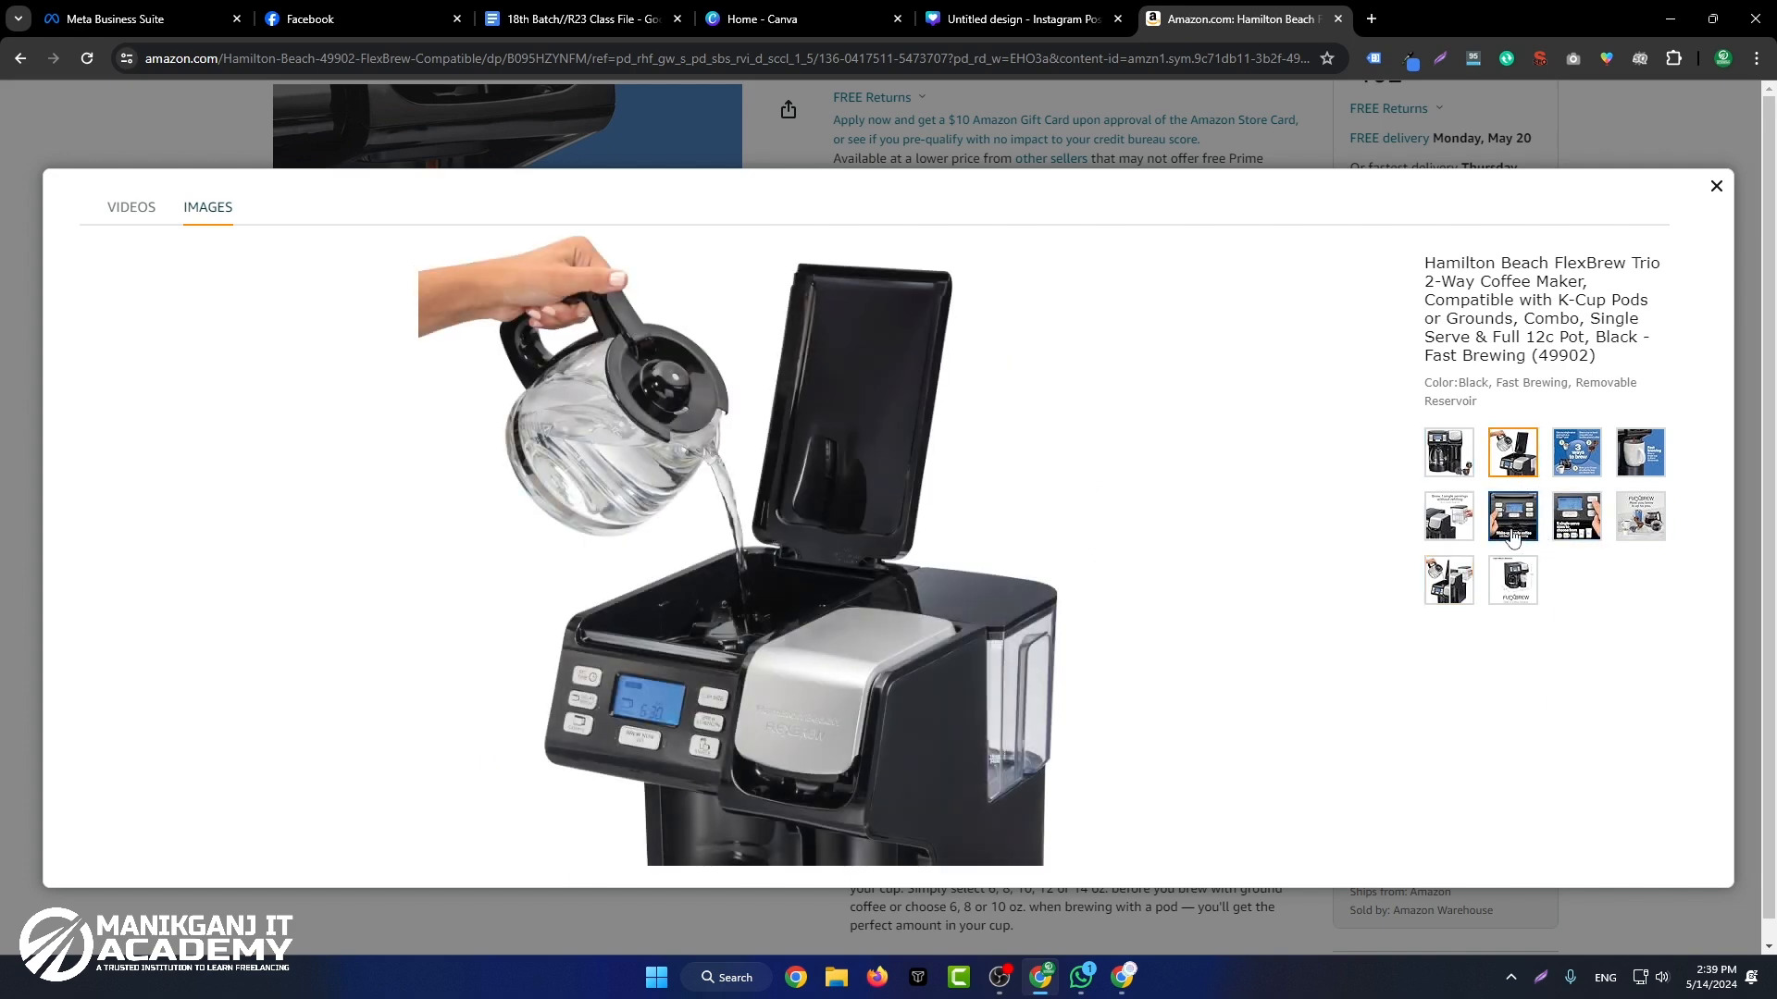
left_click(865, 468)
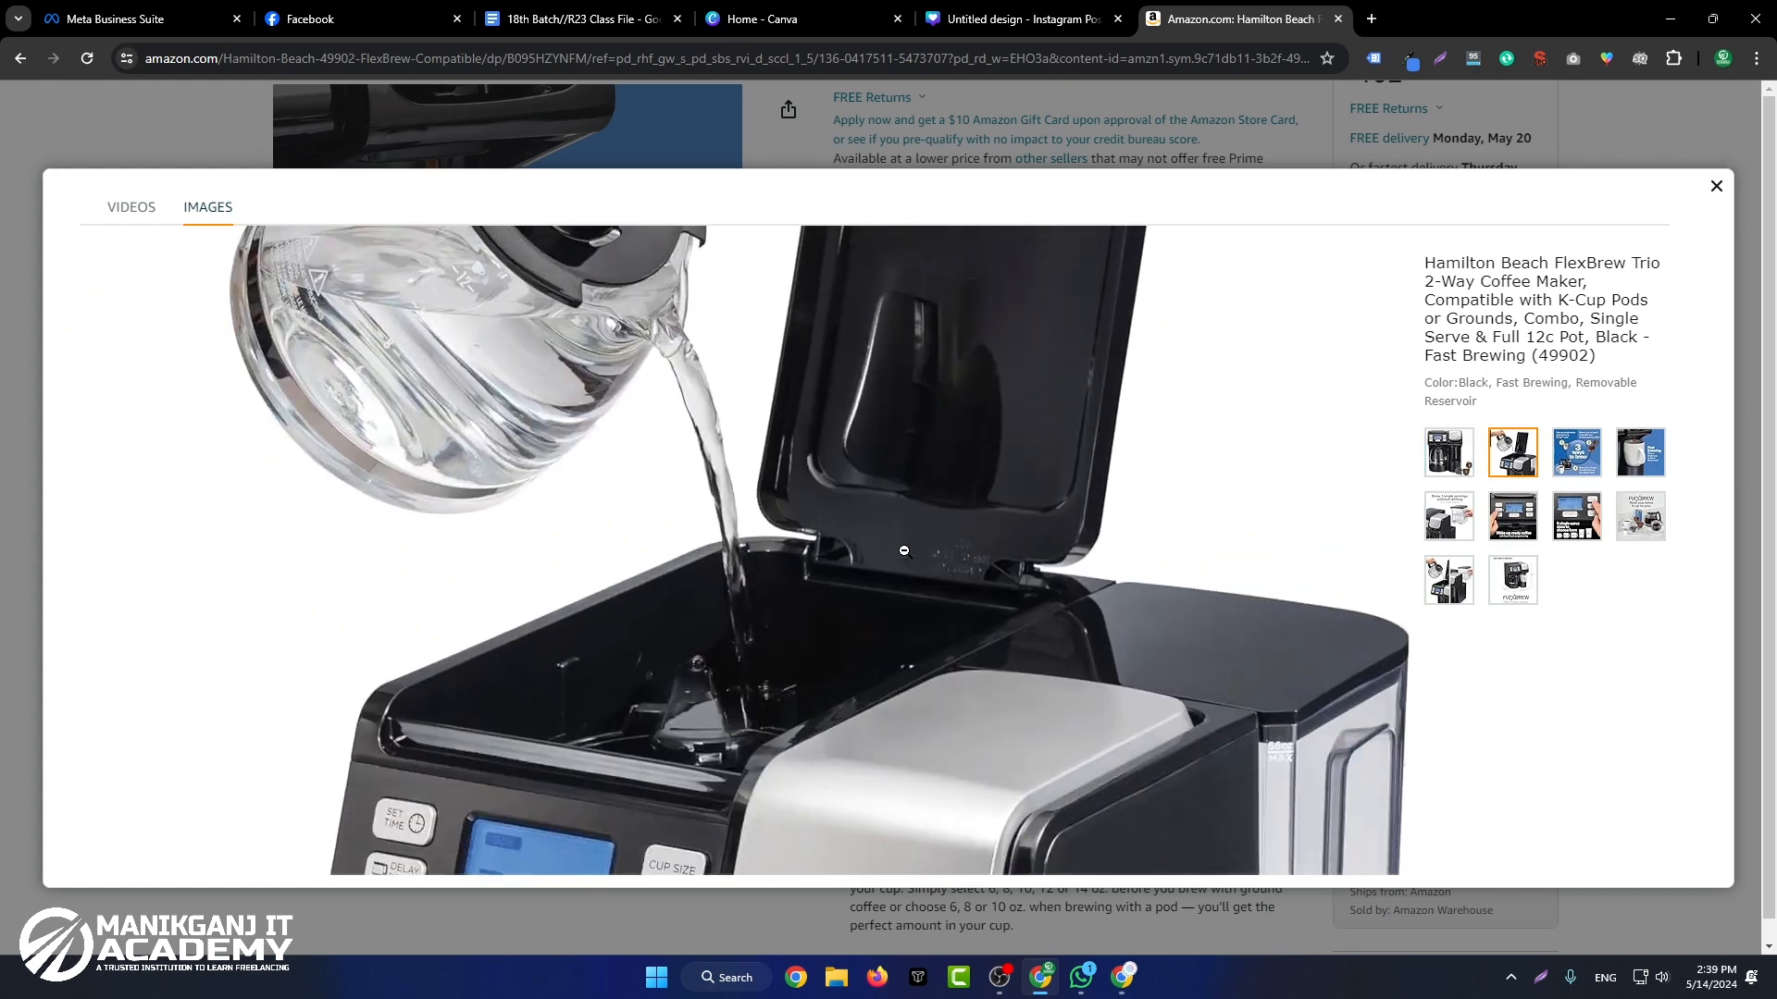
left_click(904, 551)
right_click(839, 446)
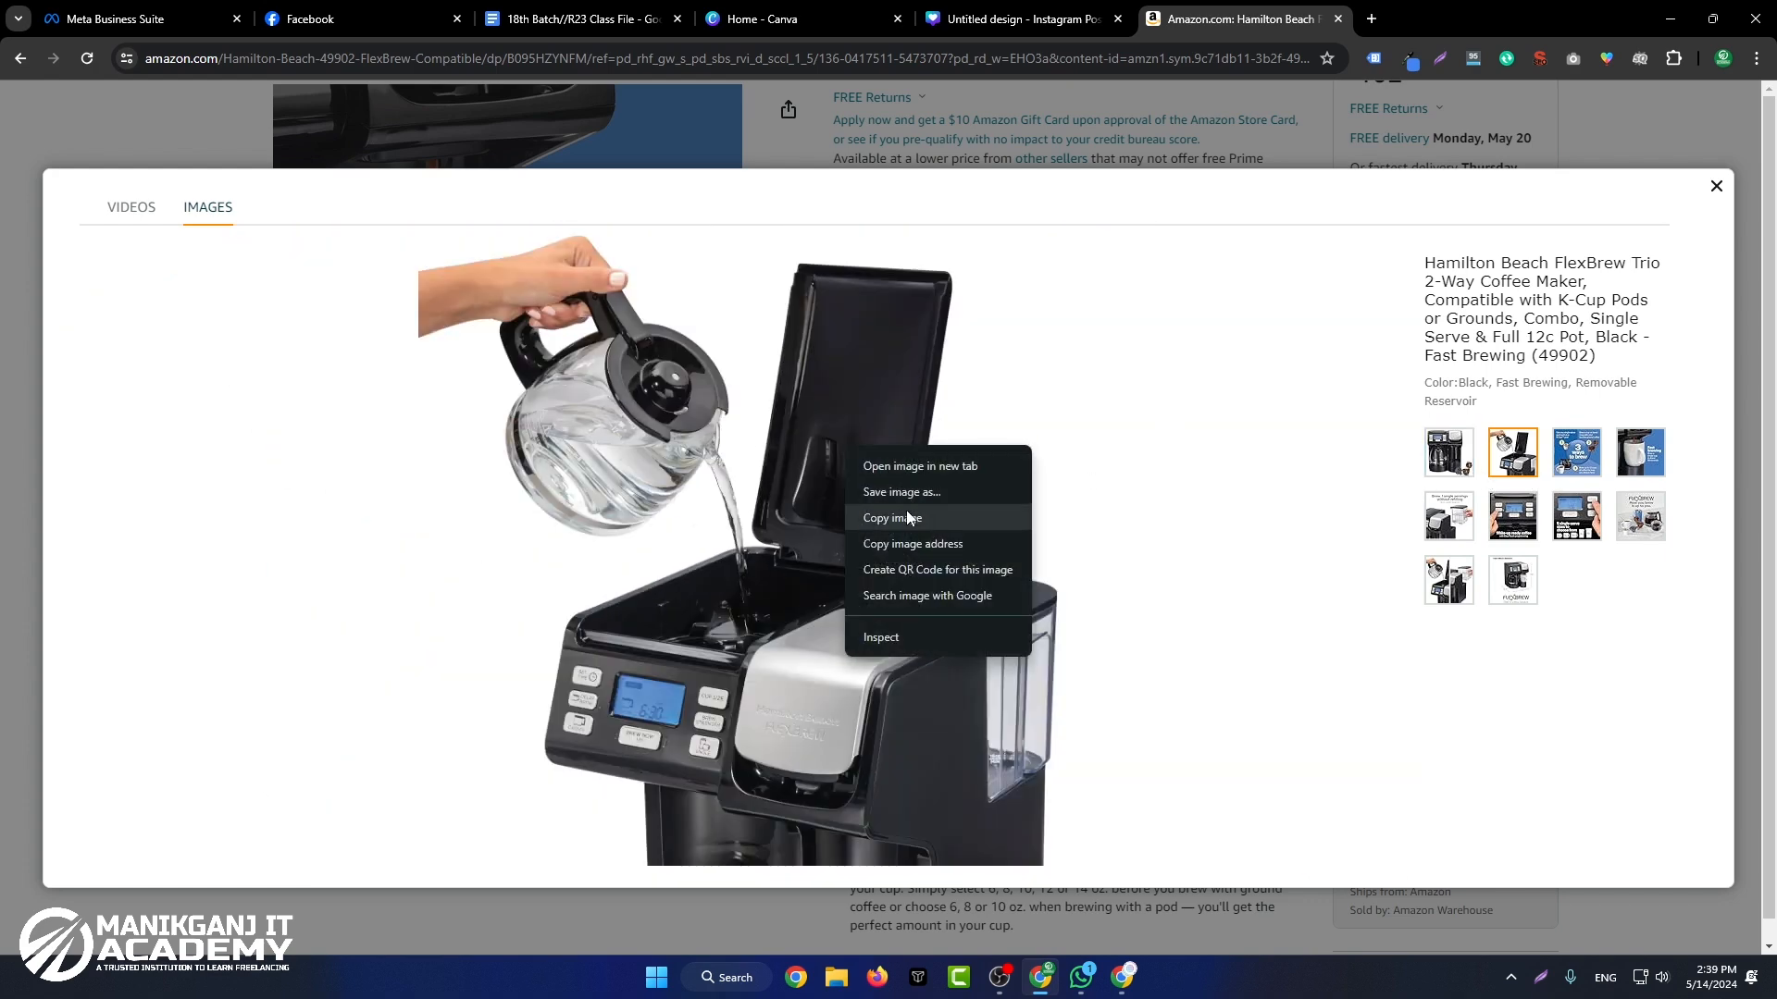
left_click(907, 509)
Step: Paste the copied coffee maker image into the Canva design higher on the page, and show the uploaded images
left_click(1075, 26)
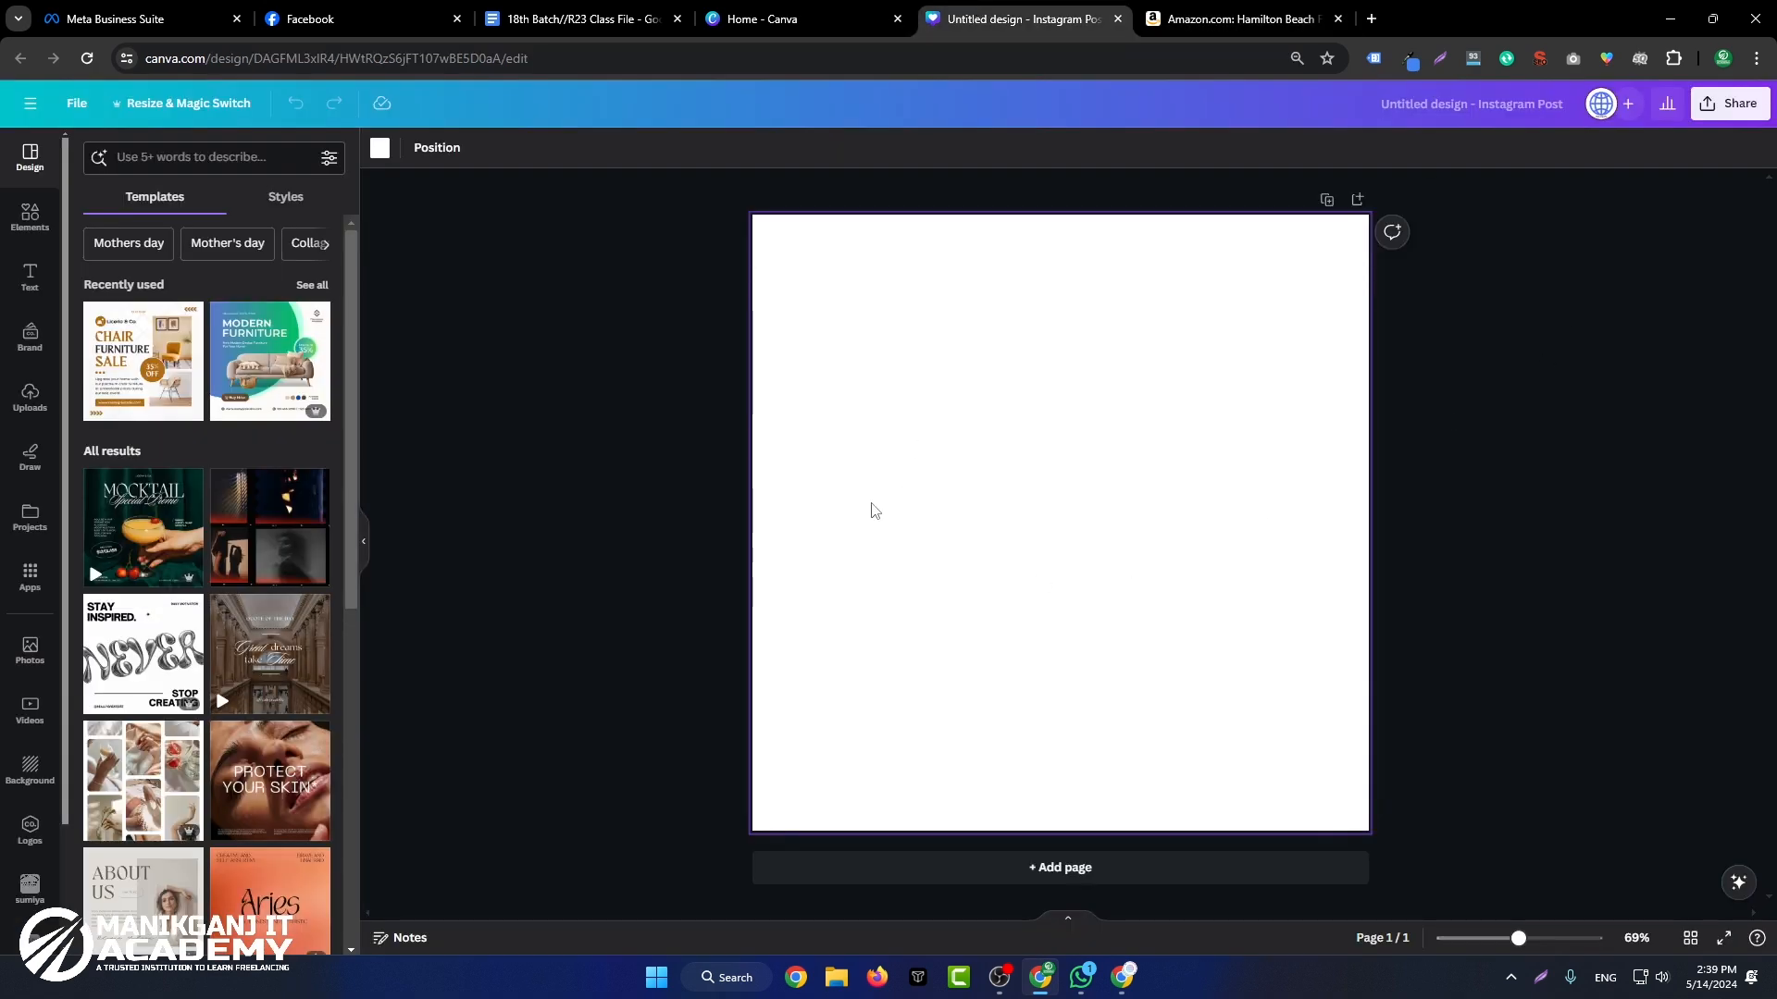
key("ctrl+v")
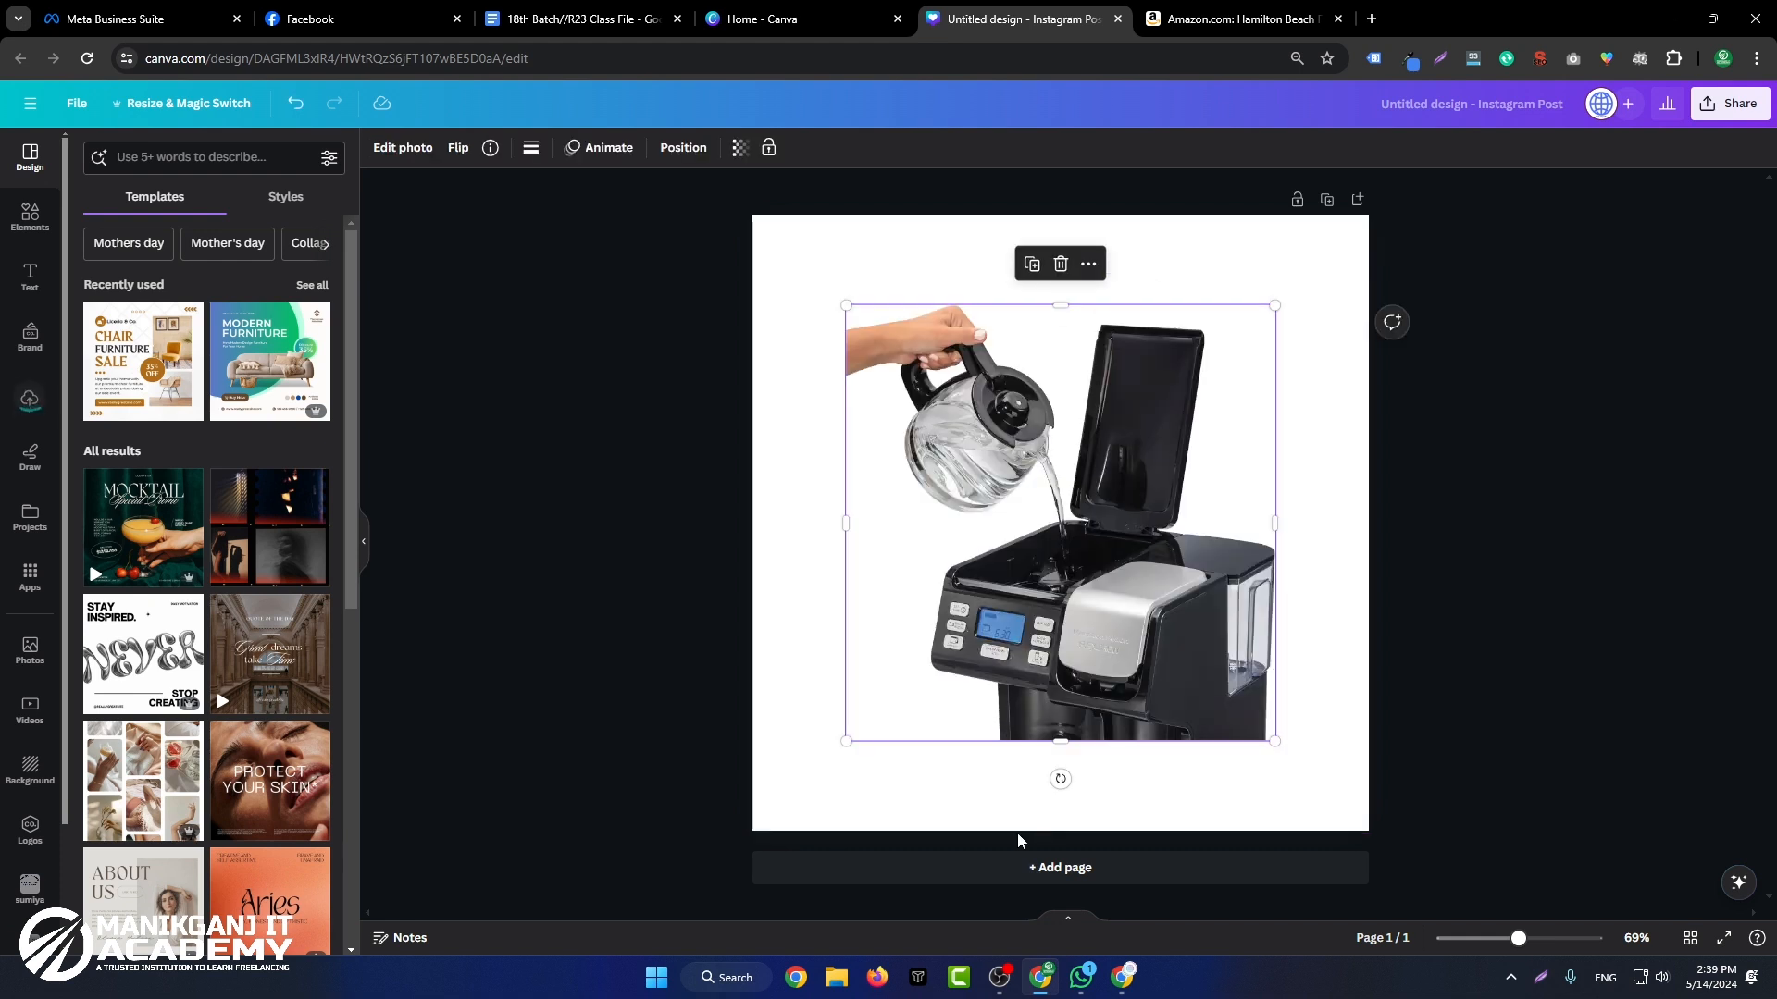
left_click_drag(1201, 640, 1200, 581)
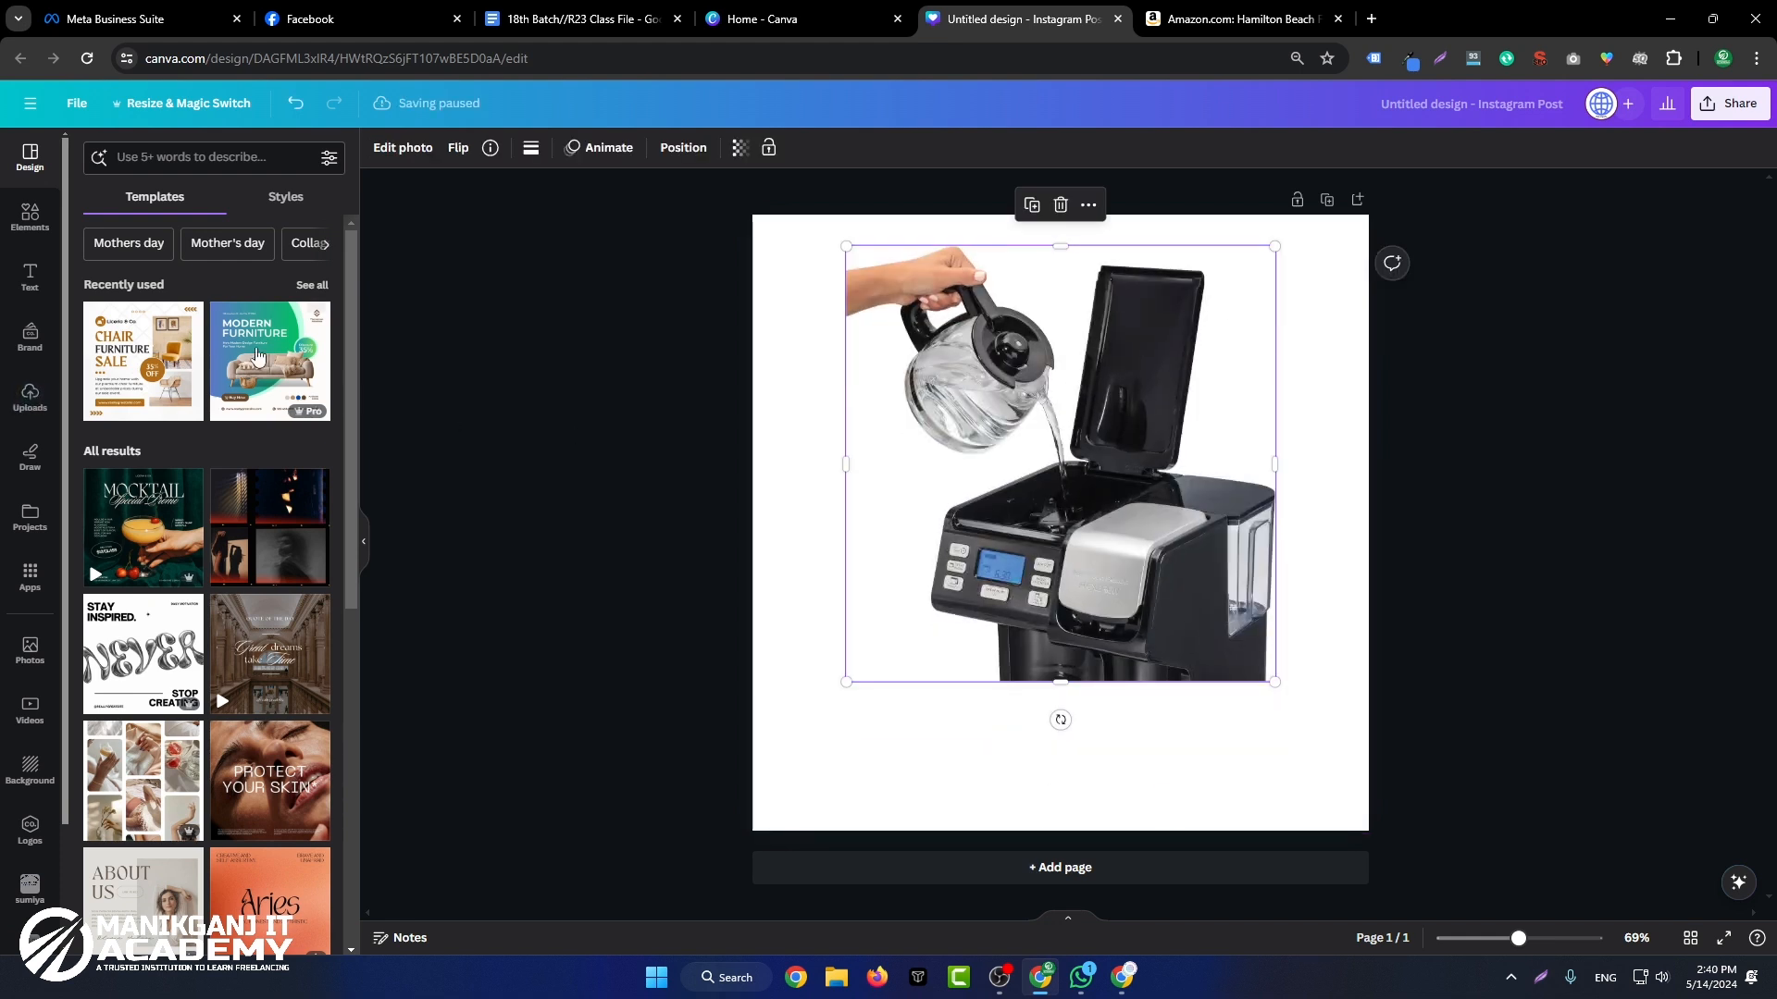
left_click(30, 396)
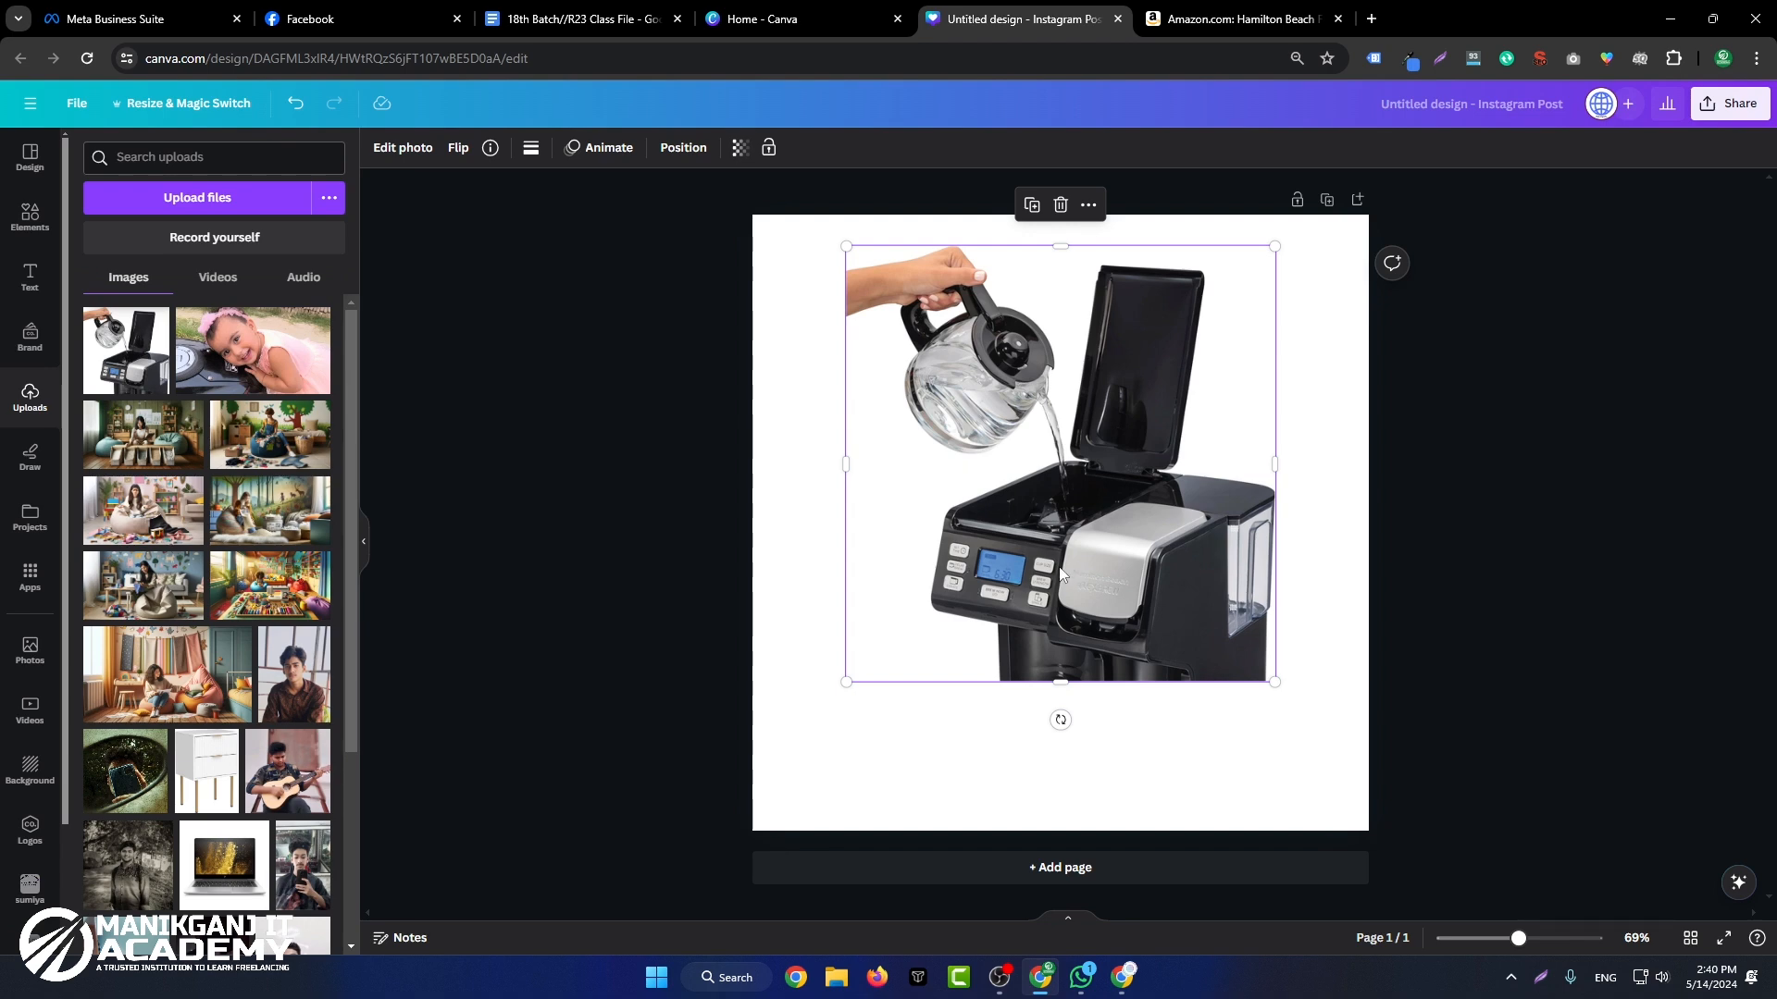
Step: Move the coffee maker image to the page's lower-right corner and shrink it slightly
left_click_drag(1118, 371, 1262, 452)
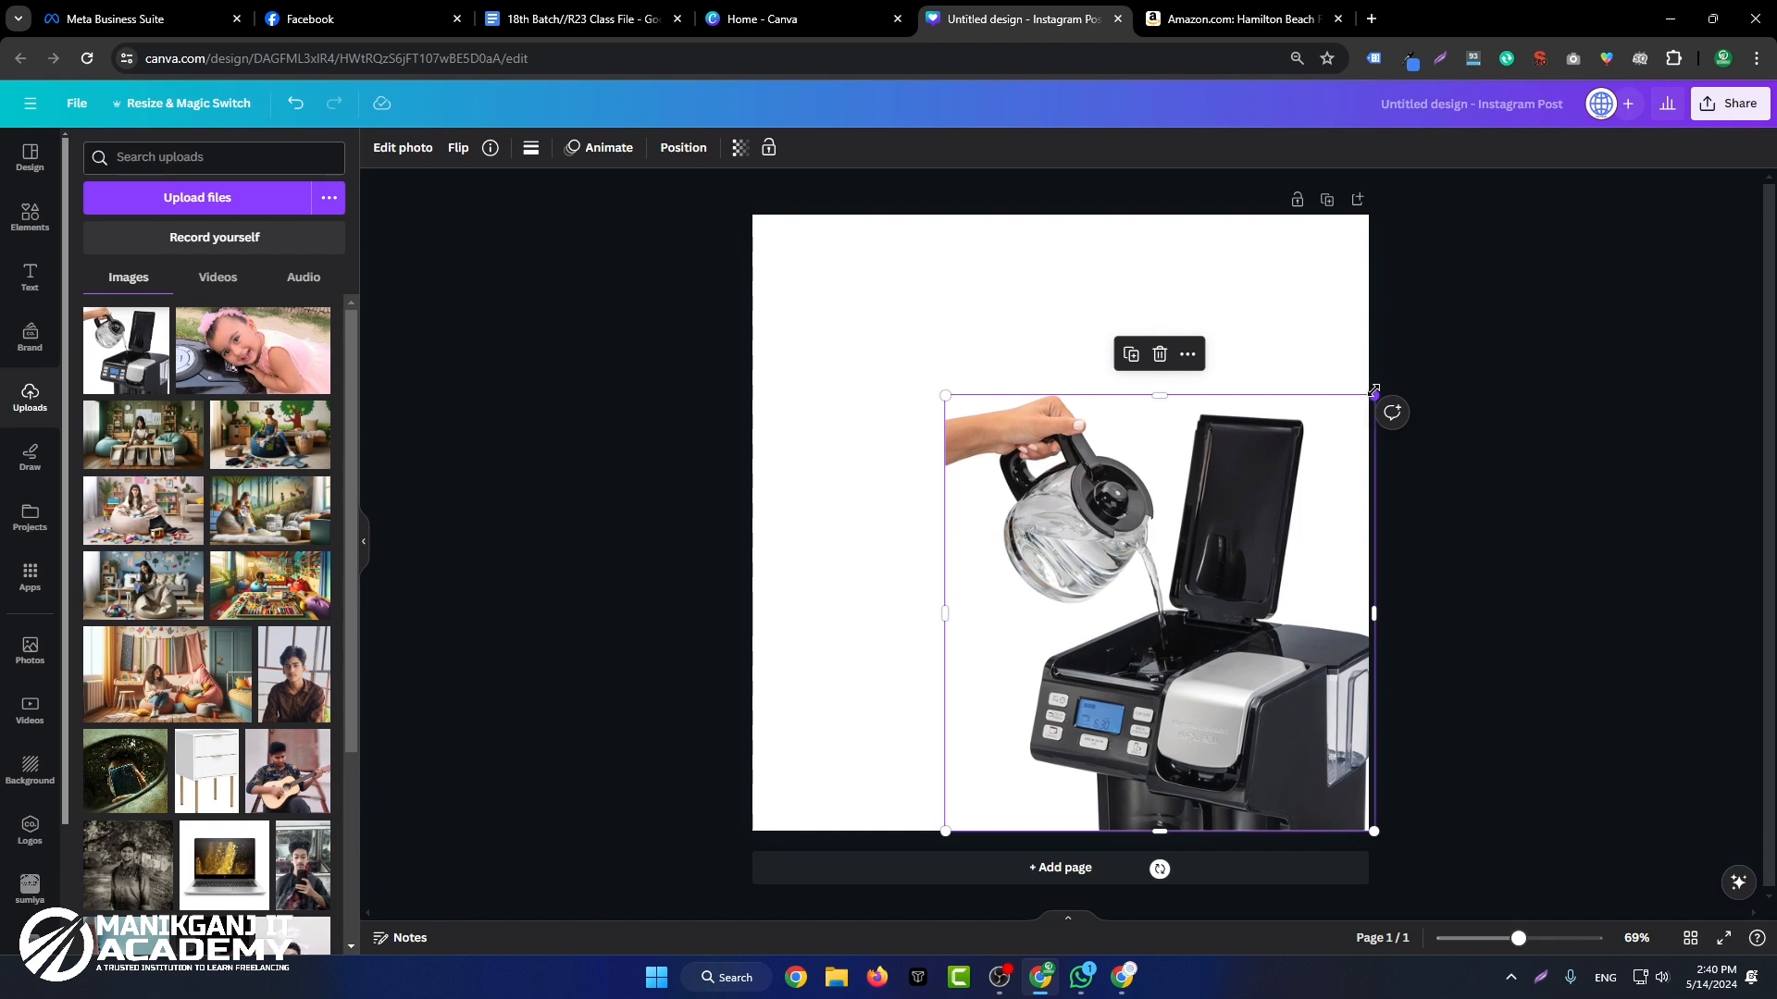
mouse_move(1369, 395)
left_mouse_down()
mouse_move(1400, 342)
mouse_move(1366, 385)
left_mouse_up()
Step: Change the page background to the dark blue among the default solid colors
left_click(861, 294)
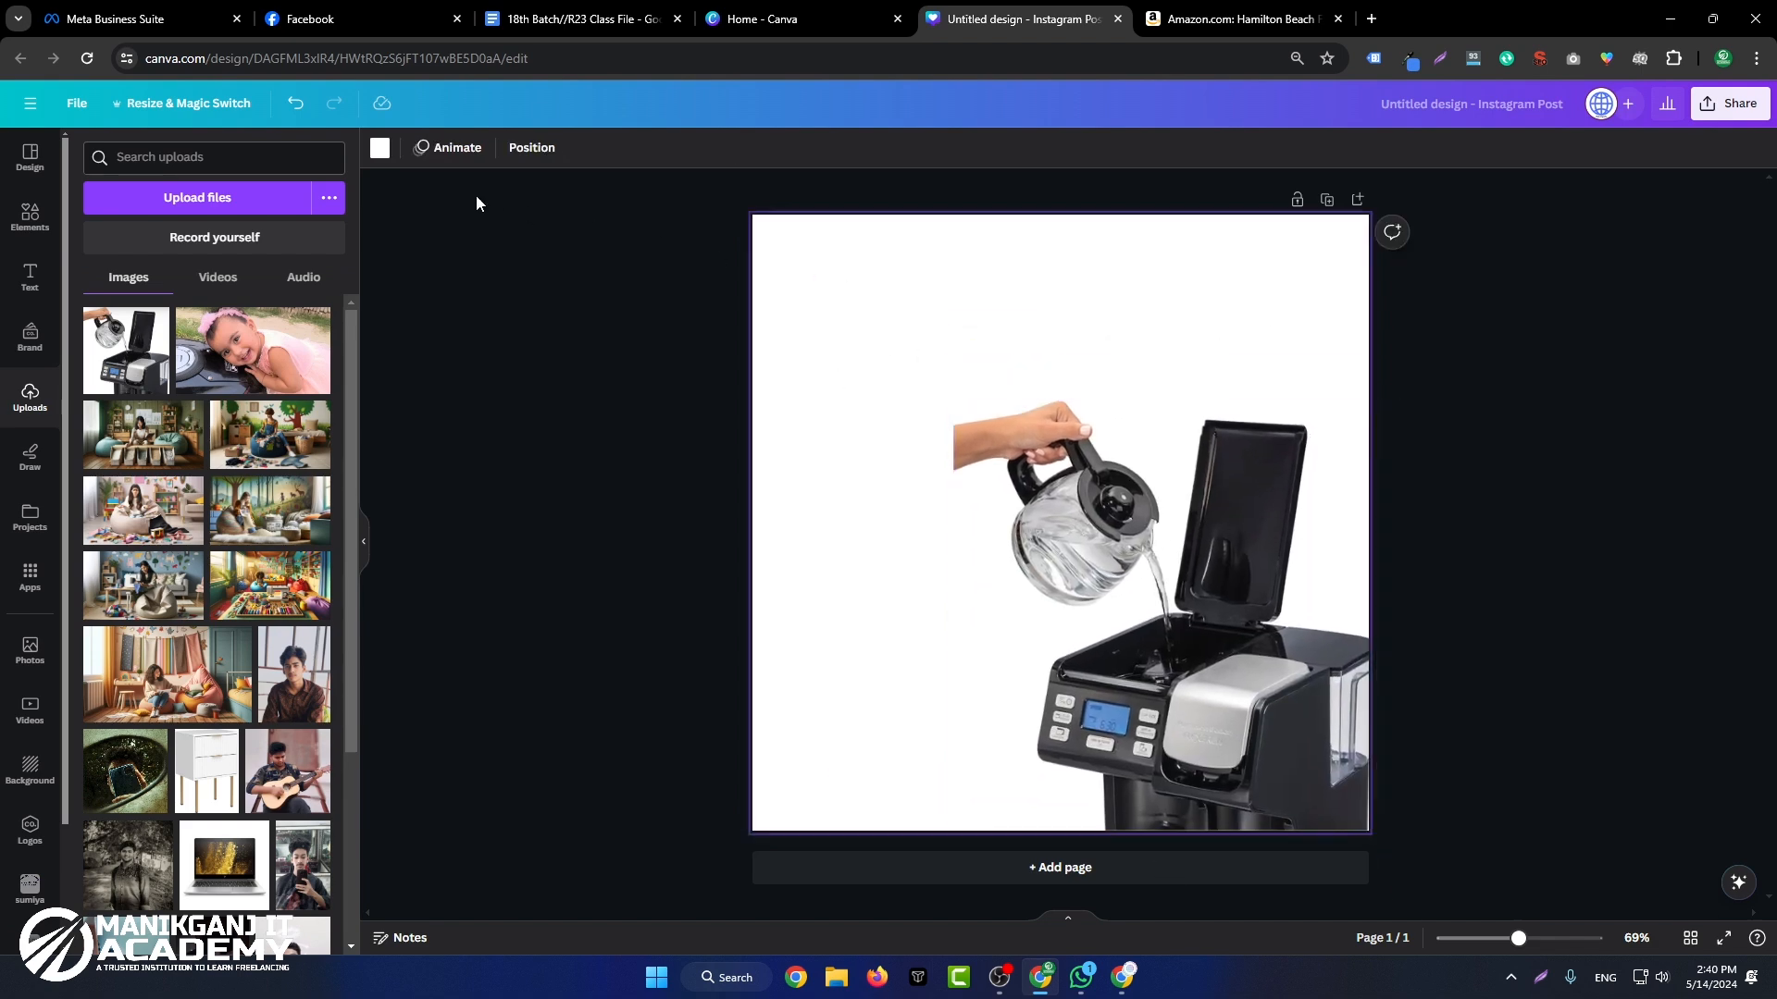
left_click(381, 148)
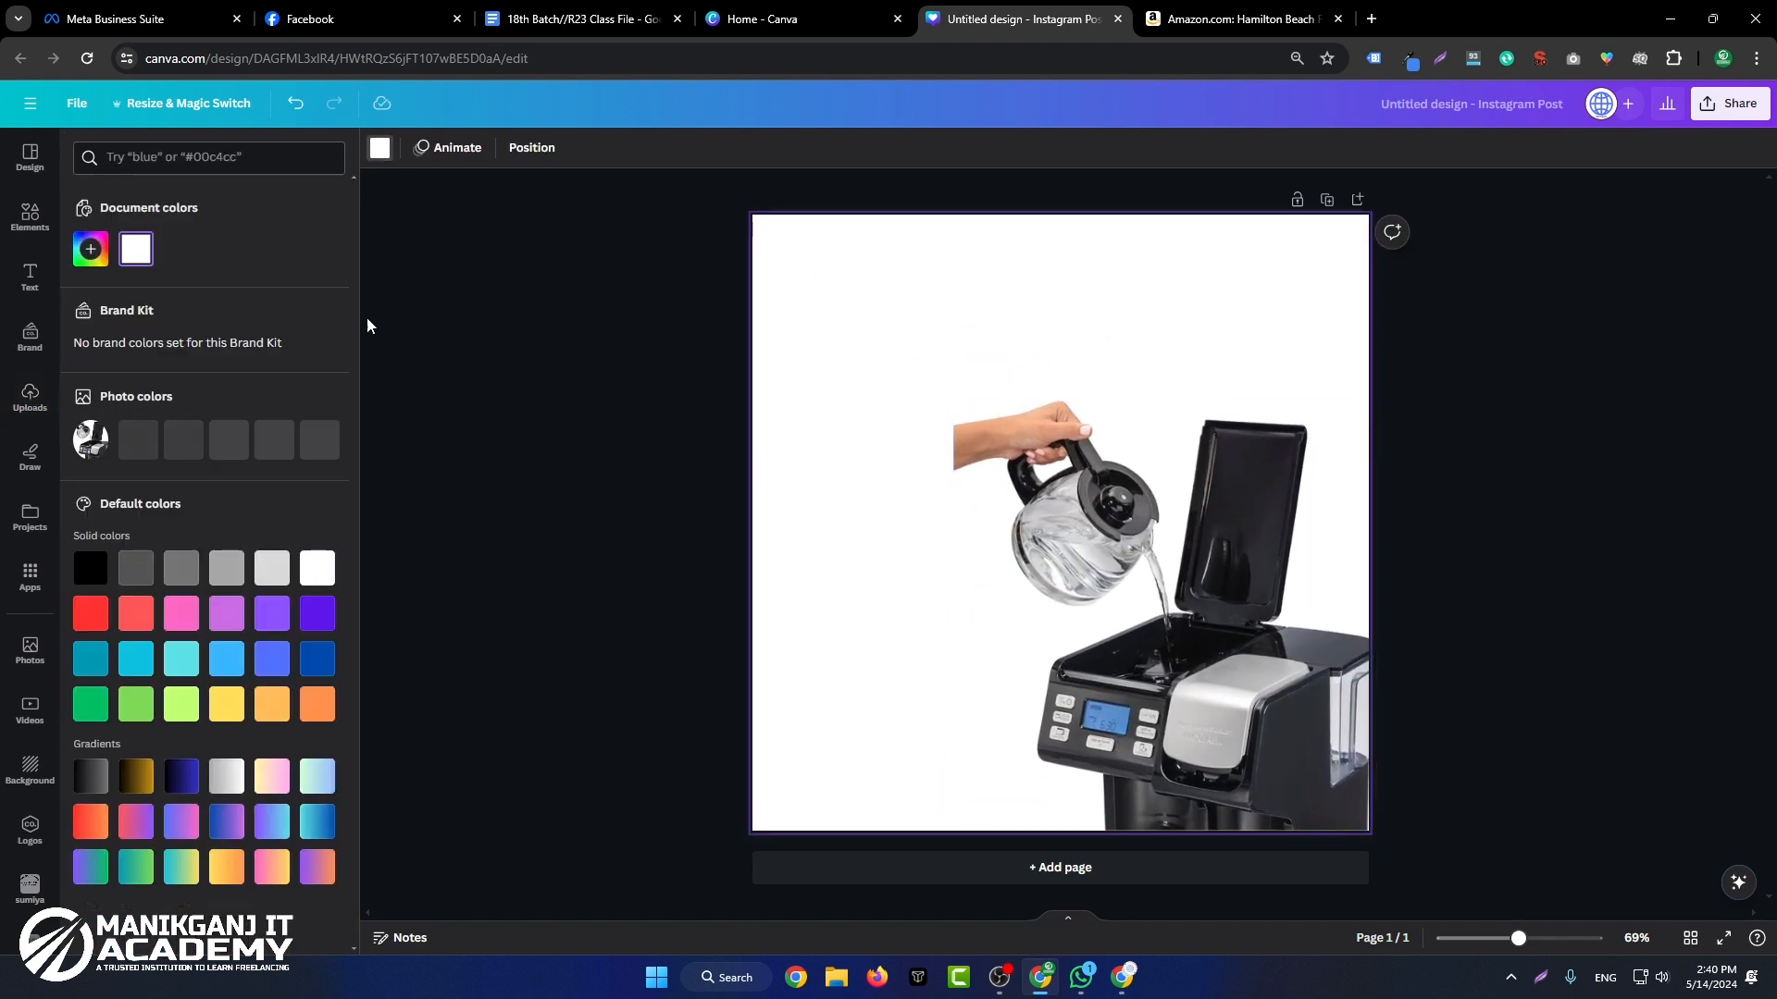
left_click(318, 610)
left_click(320, 659)
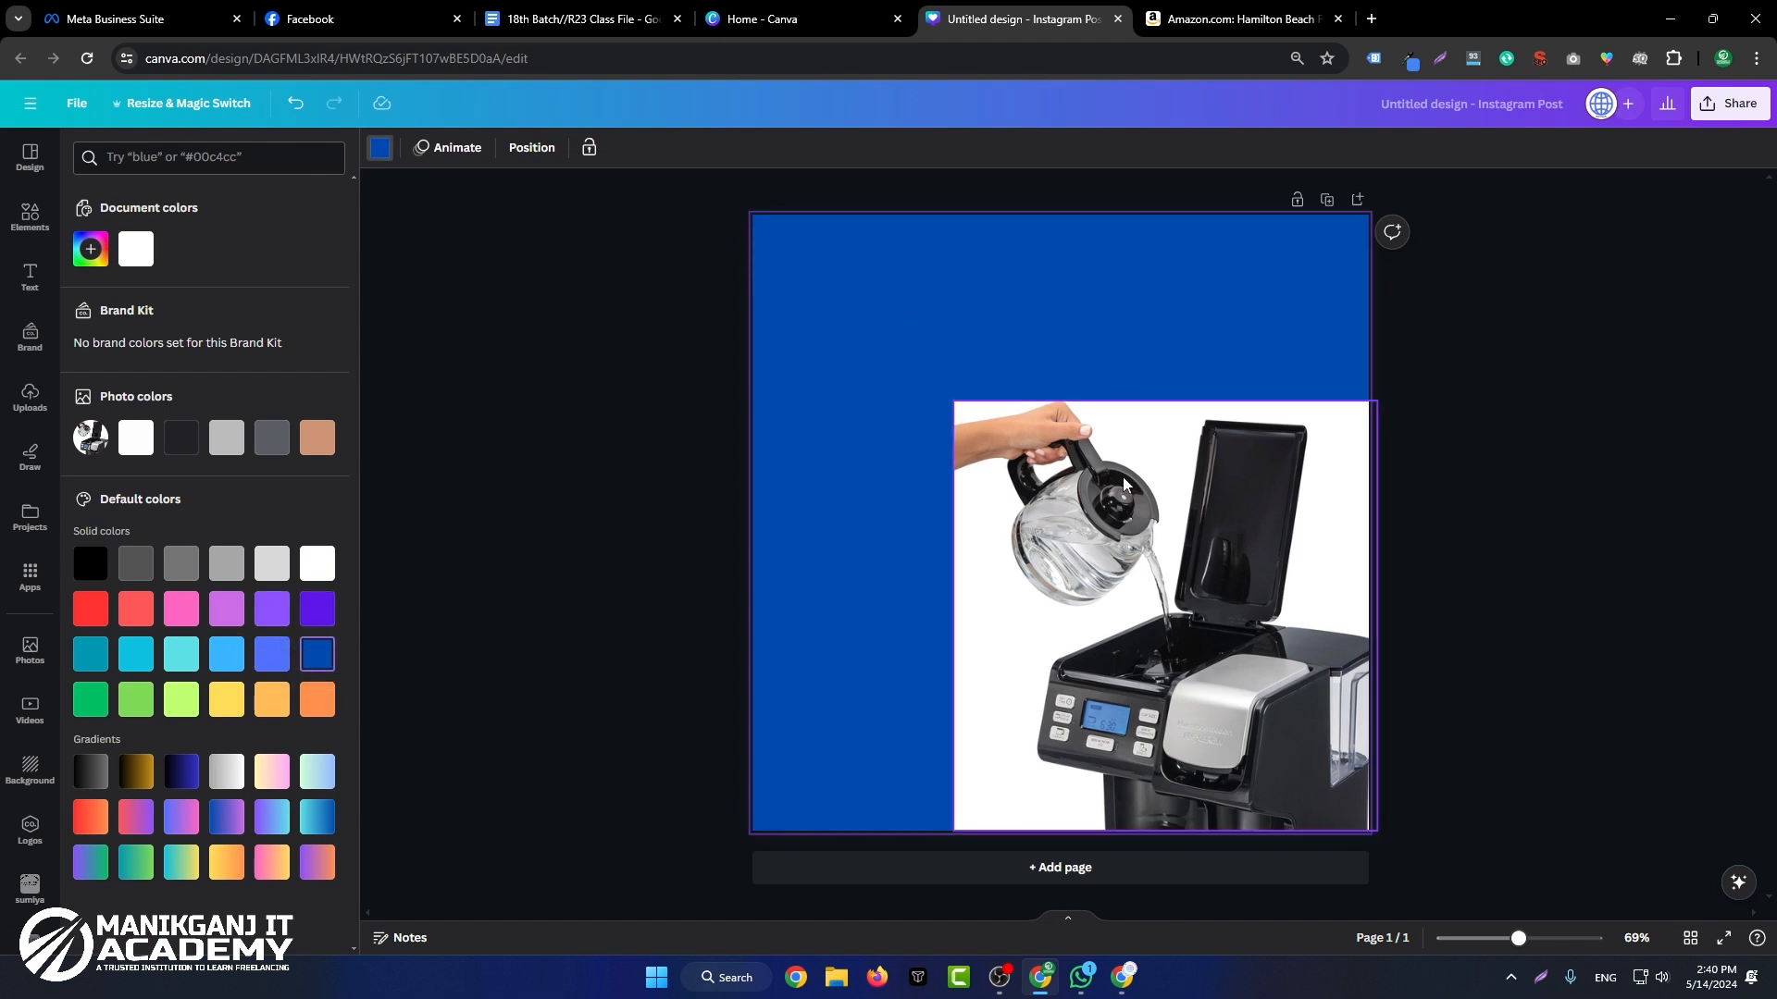
Step: Move the coffee maker image to the page's lower-left corner and remove its white background with BG Remover
left_click_drag(1123, 476, 924, 491)
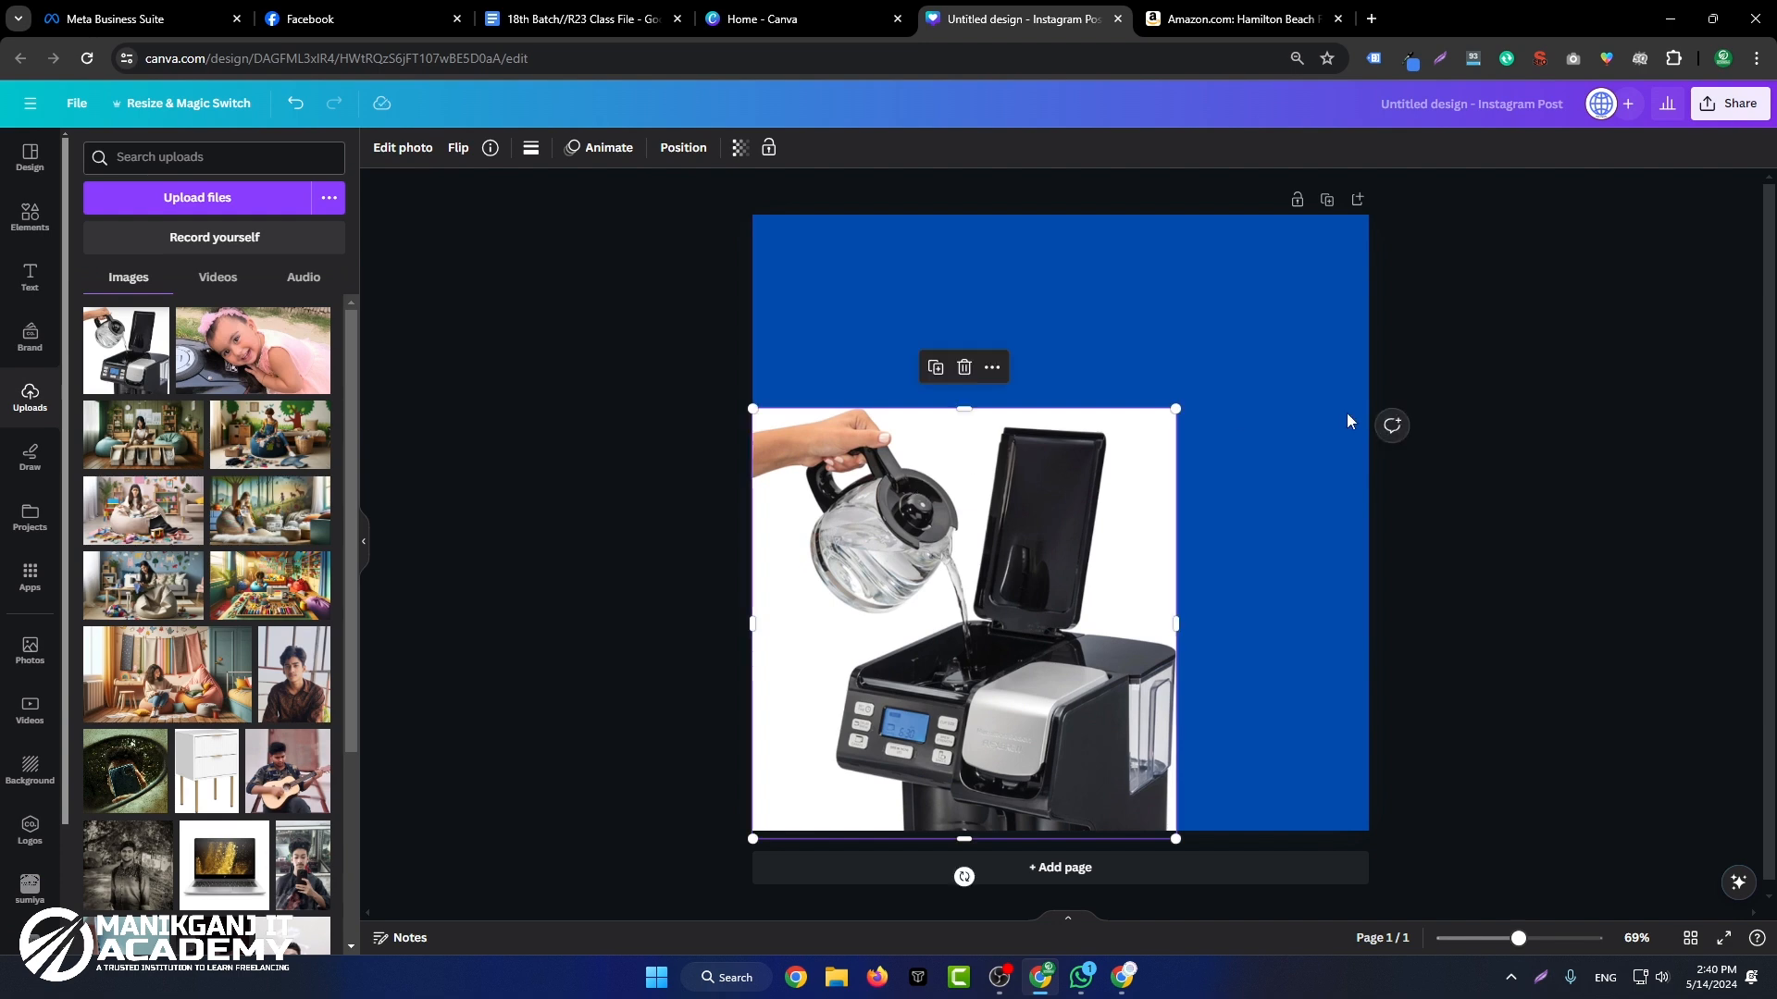
left_click(1452, 392)
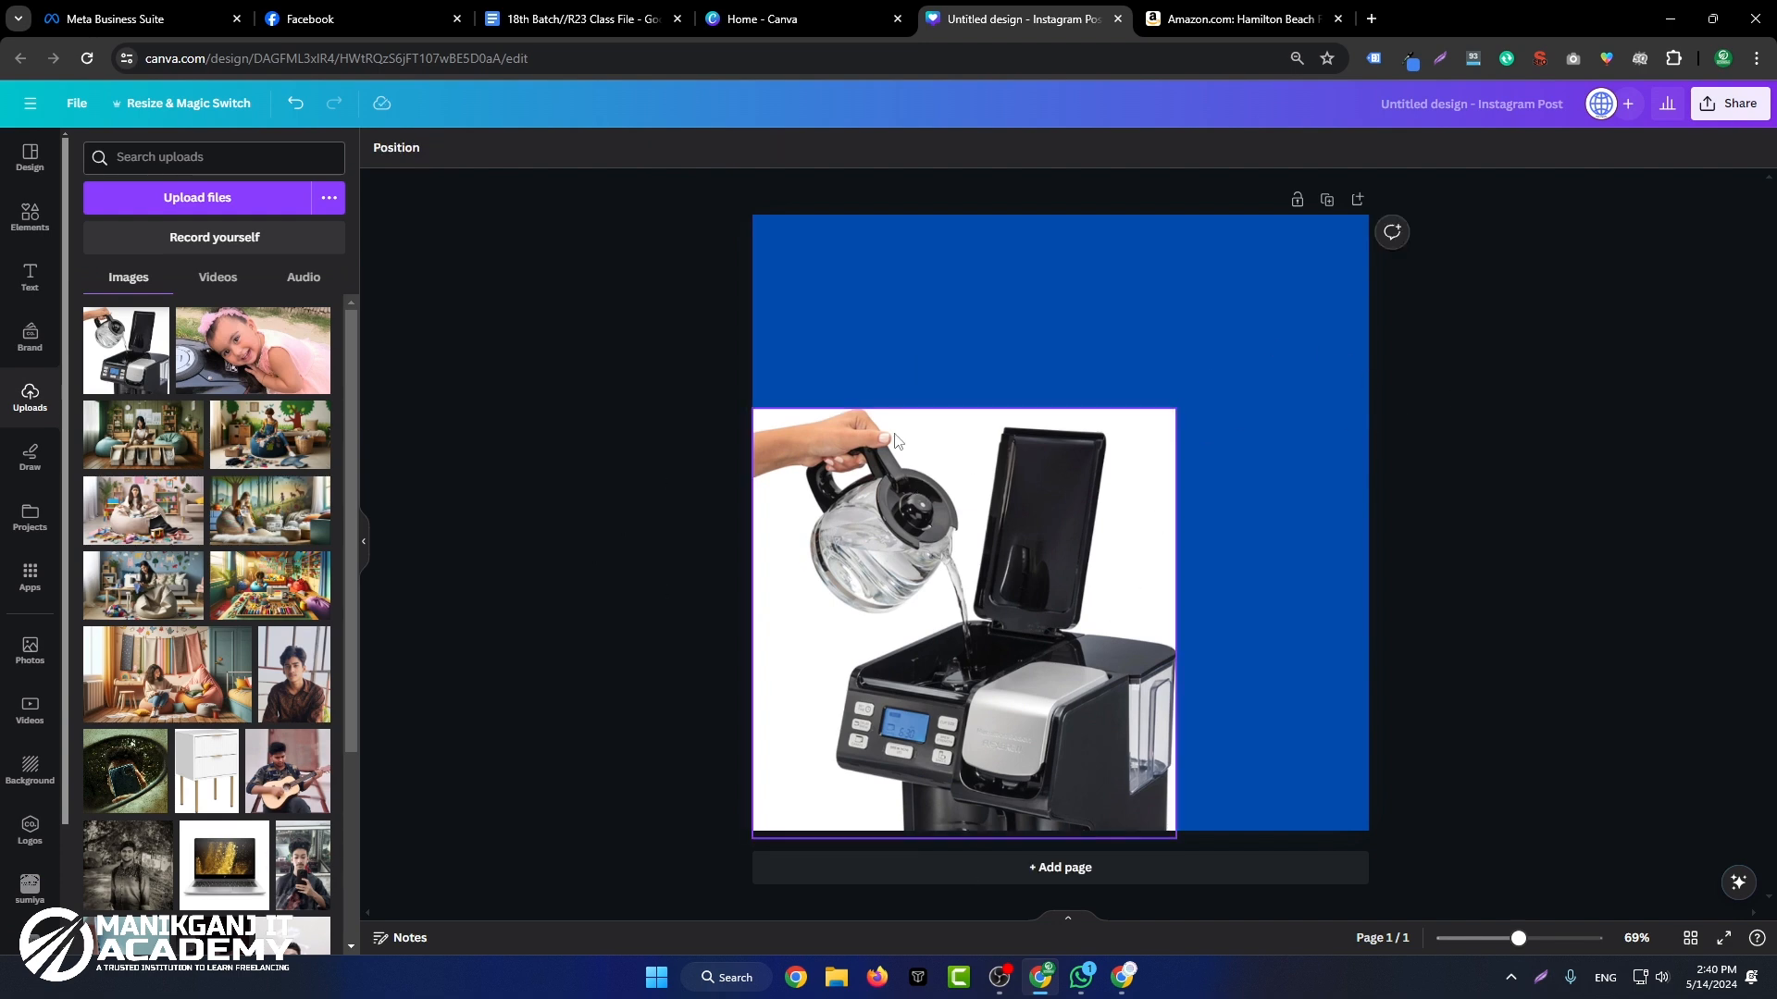
left_click(1131, 463)
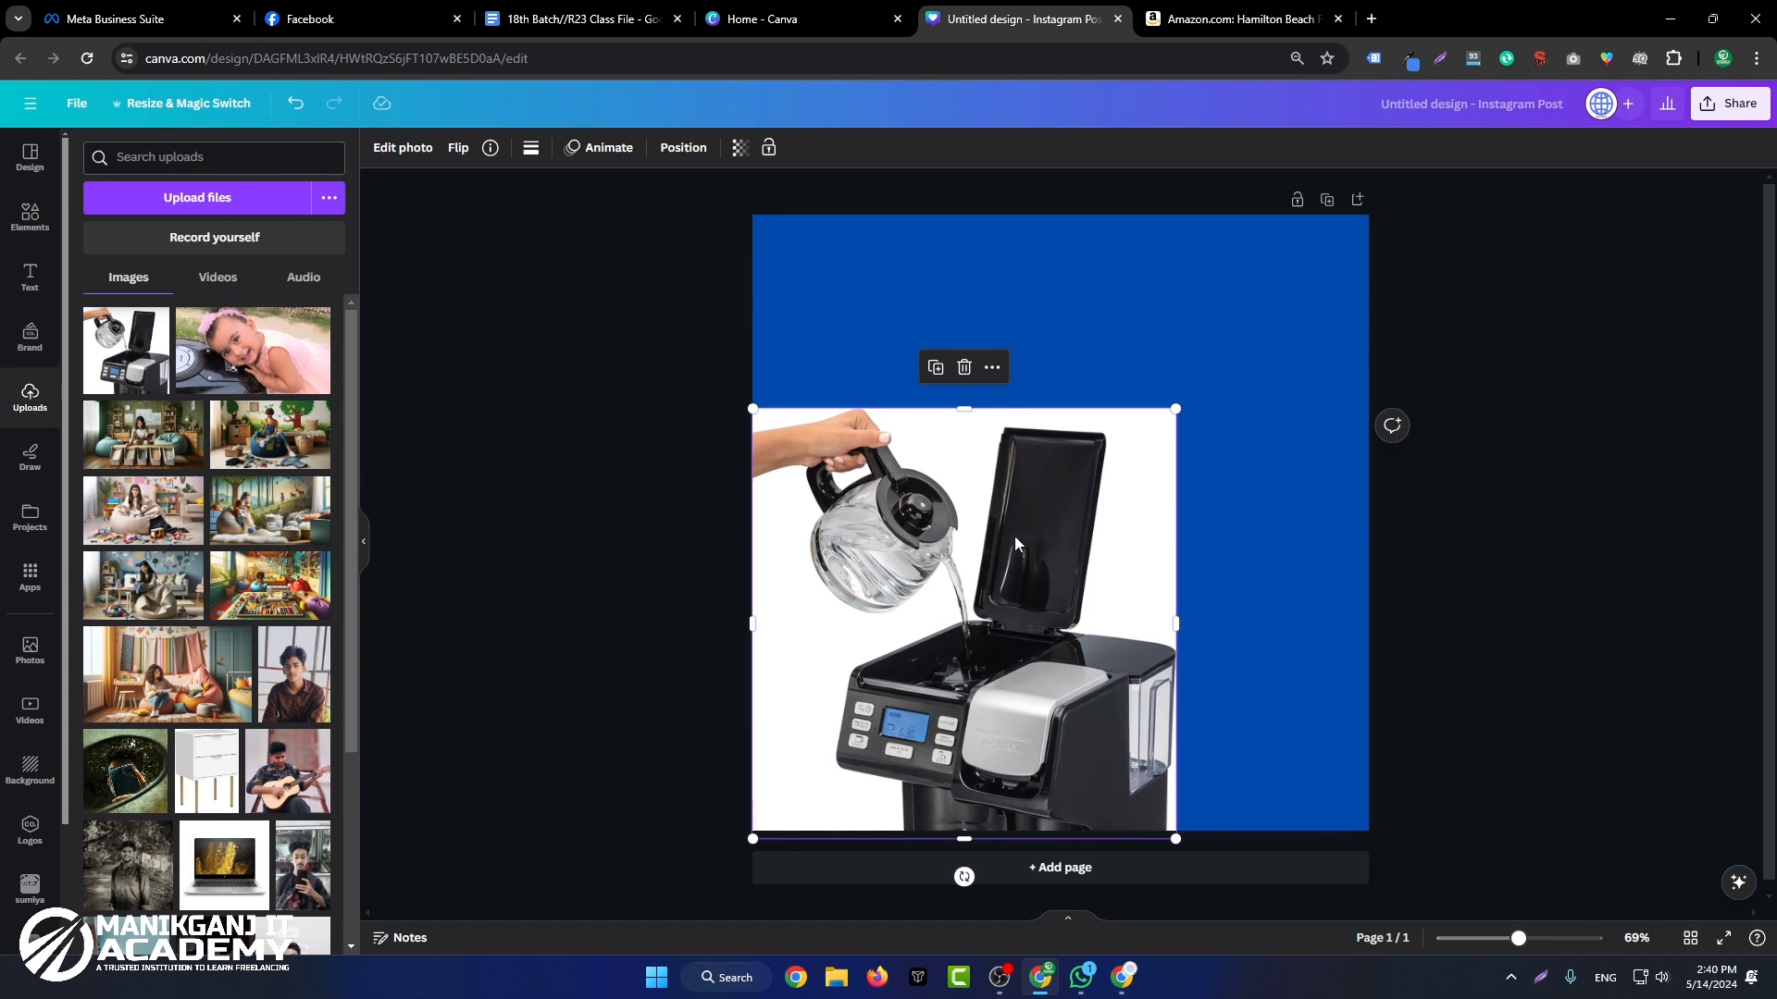
left_click(412, 153)
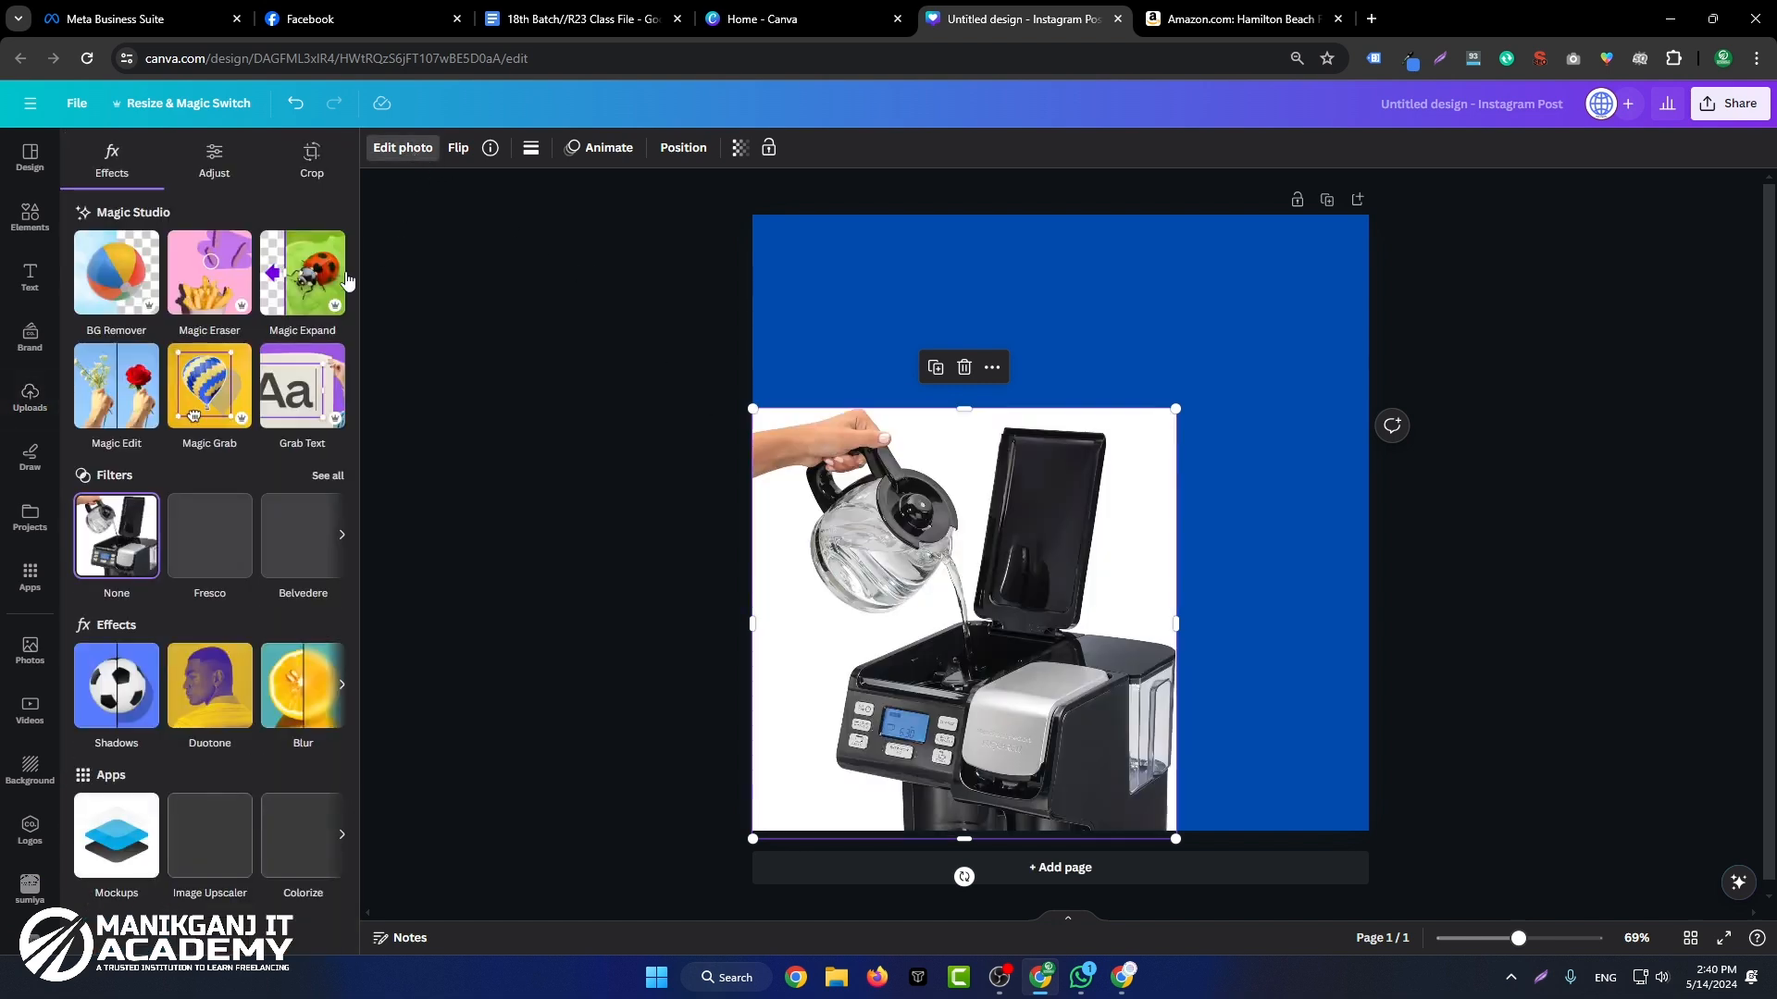
left_click(110, 269)
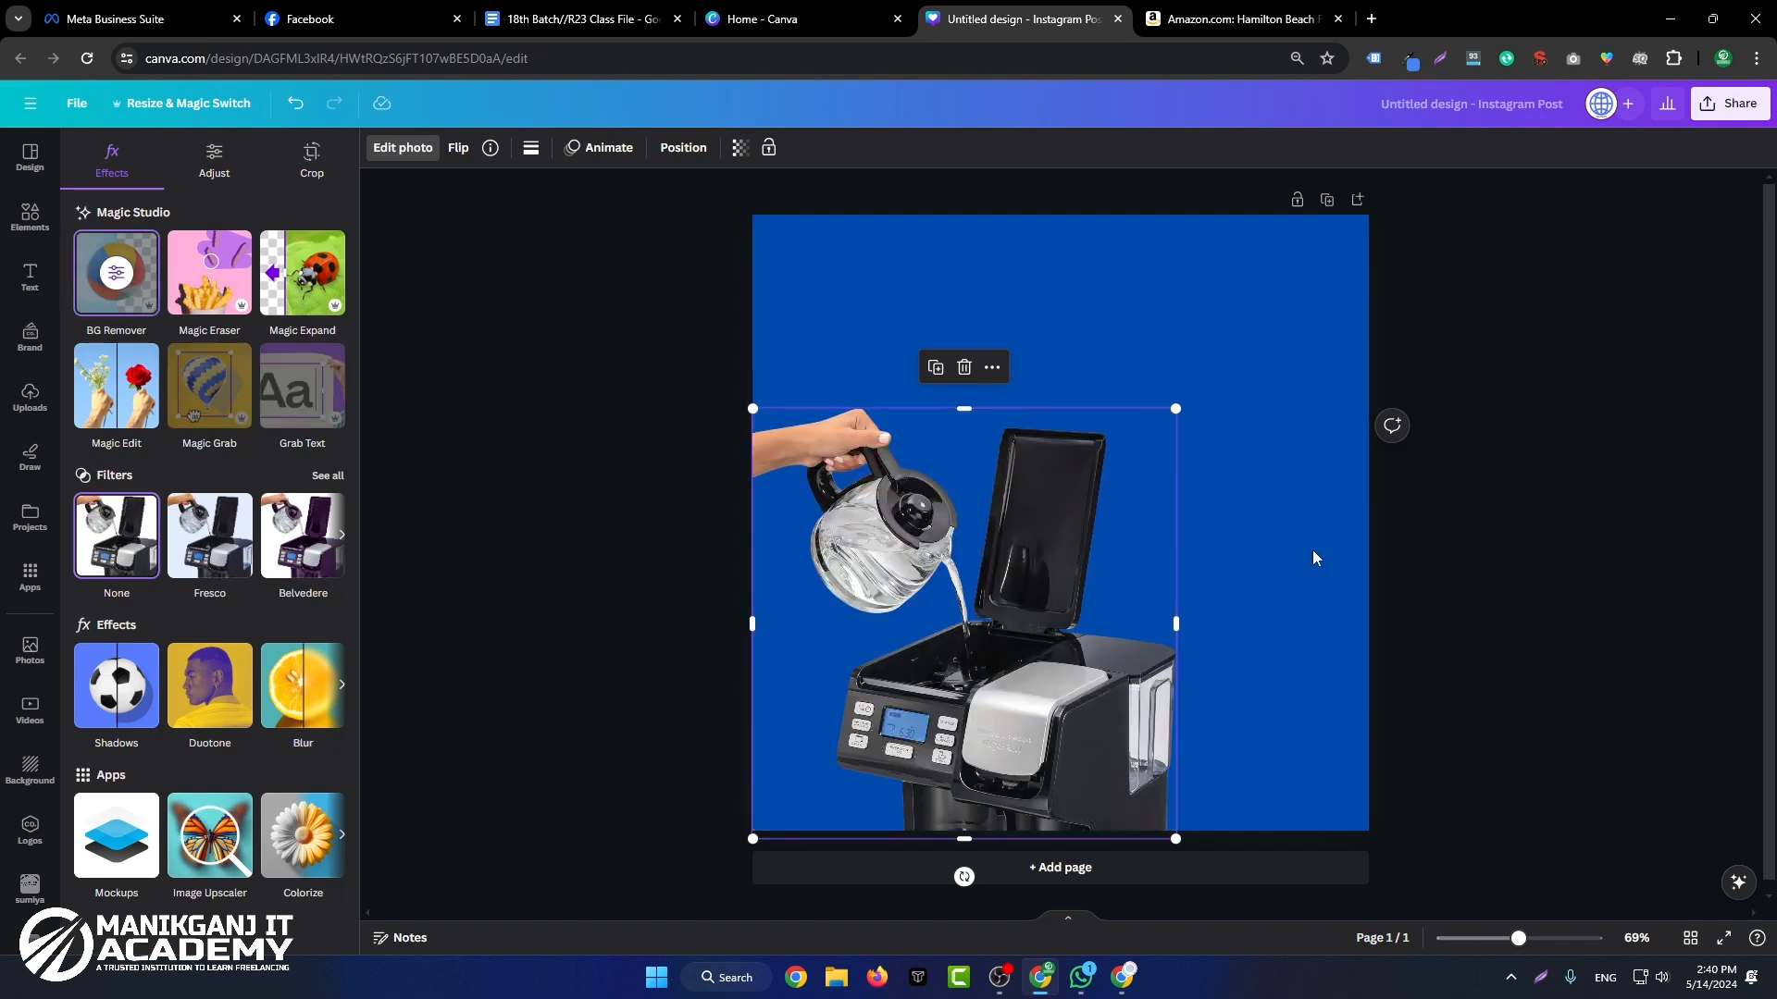
left_click(1386, 508)
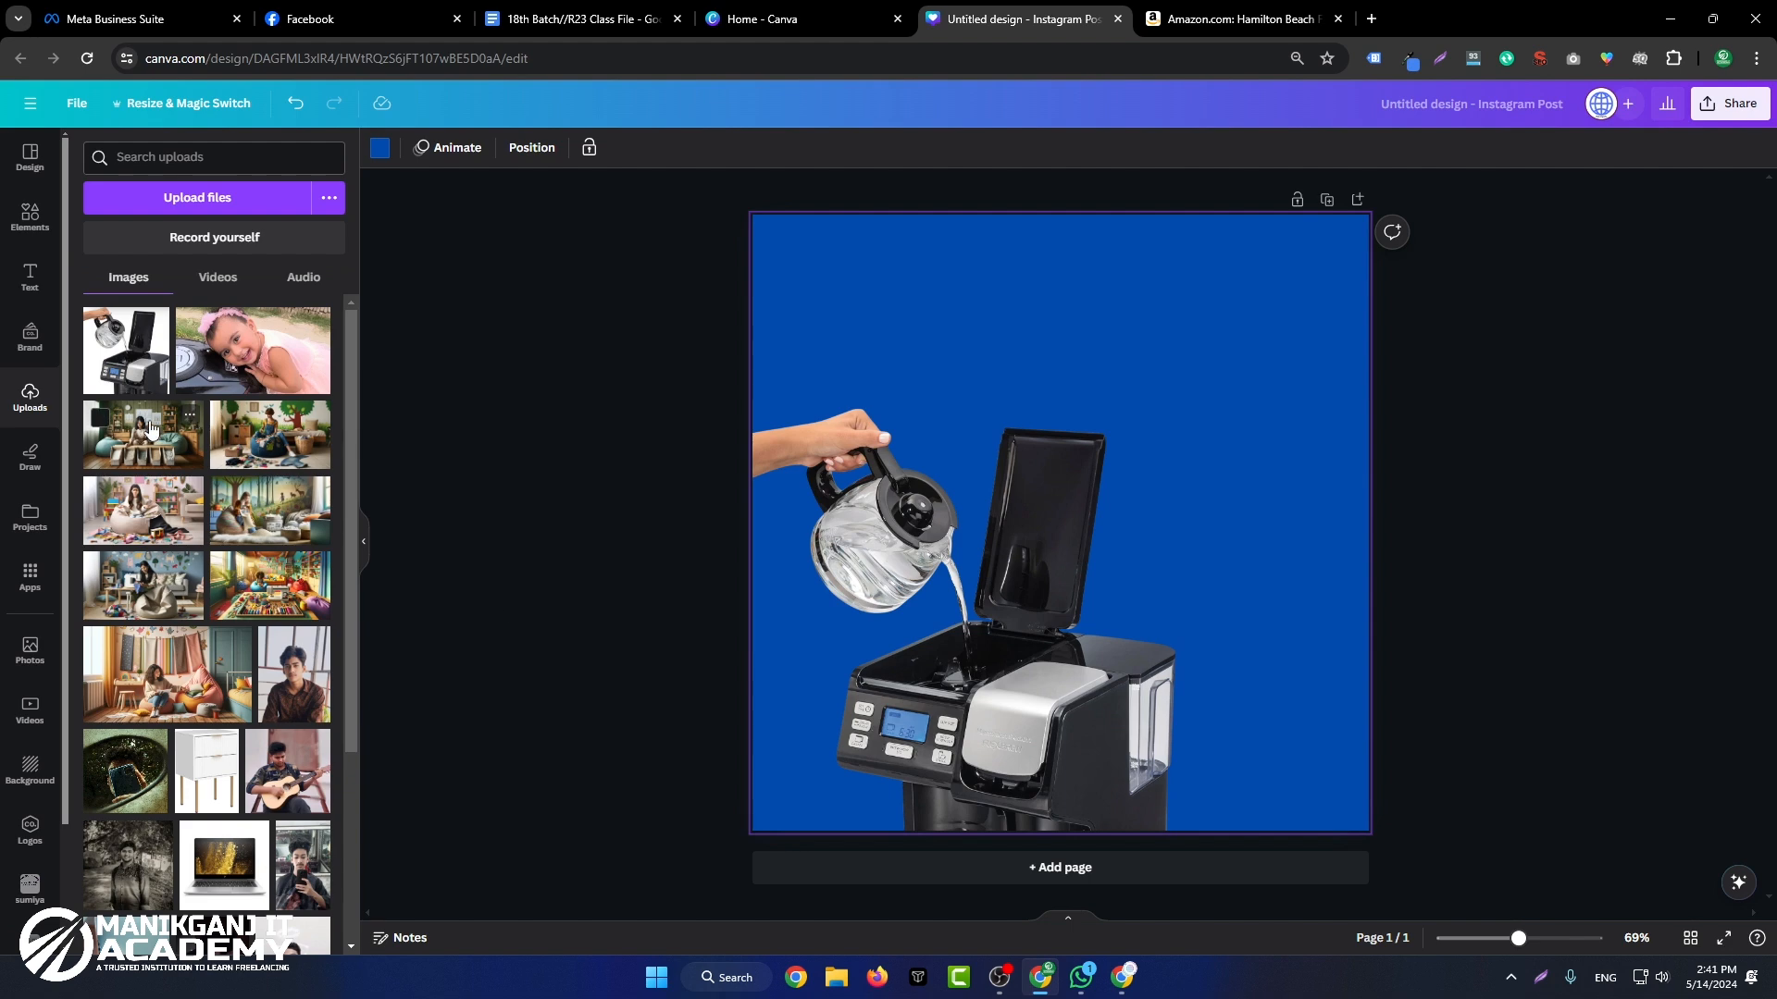
Step: Add a heading text box and place it centered near the top of the page
left_click(28, 275)
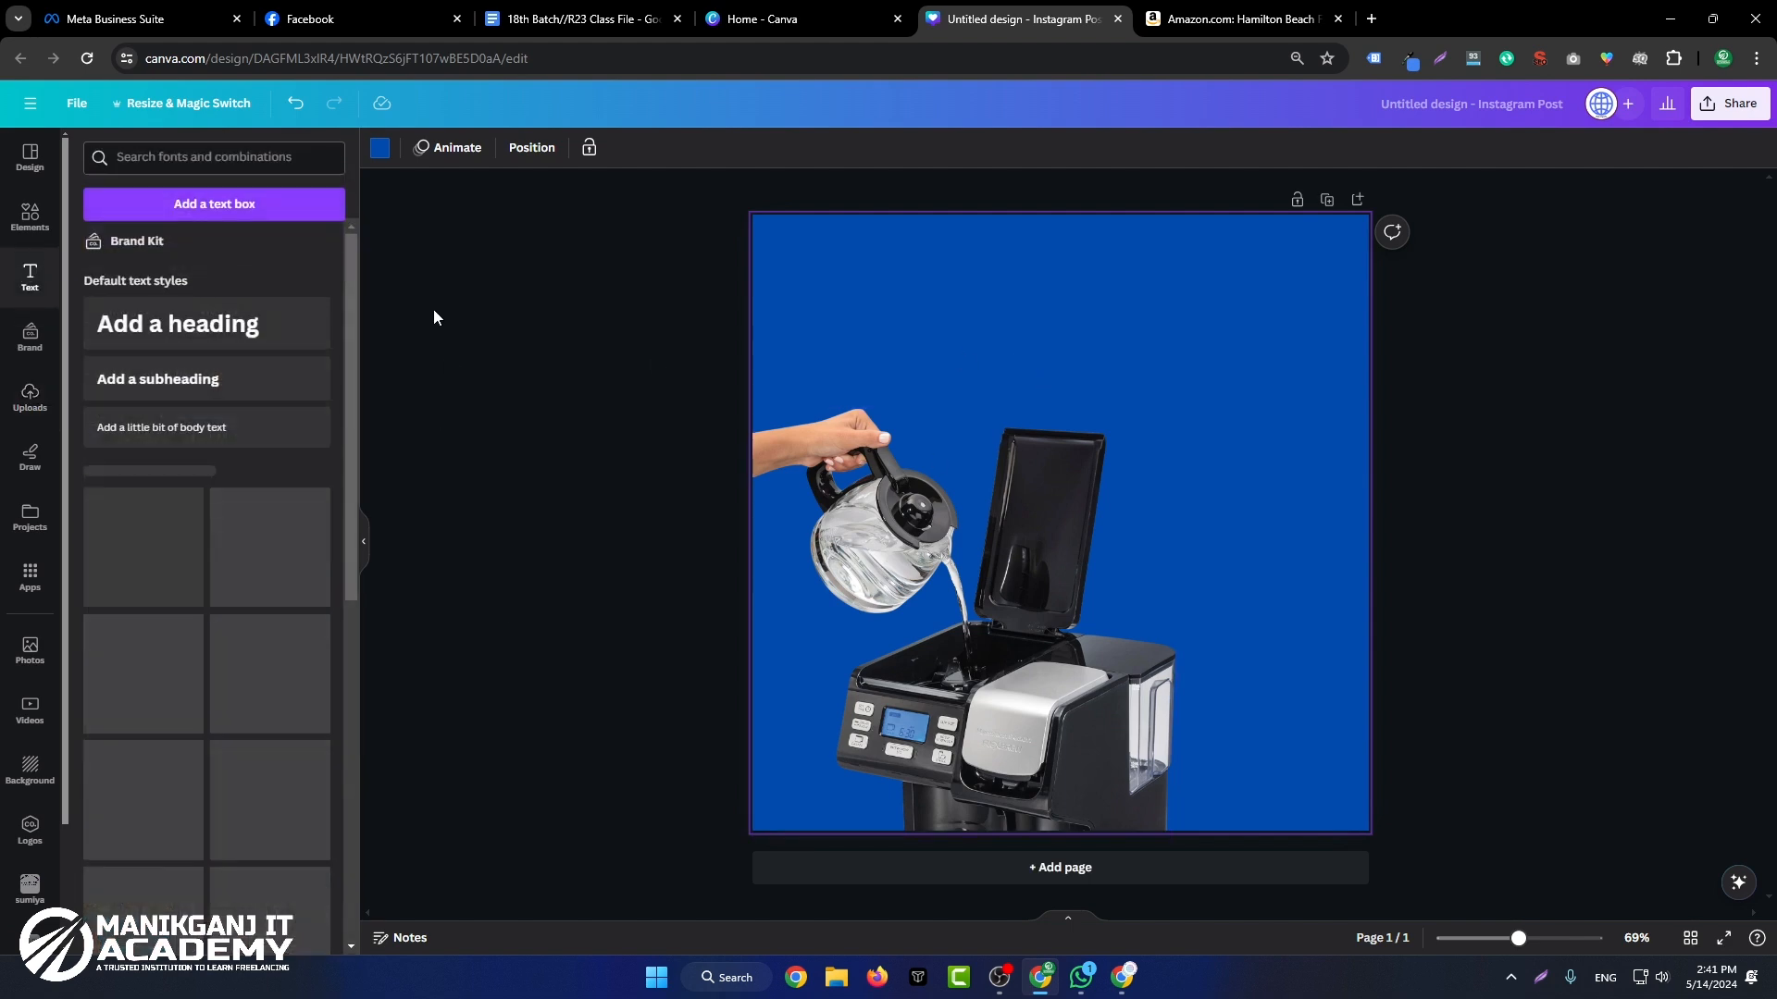
left_click(176, 324)
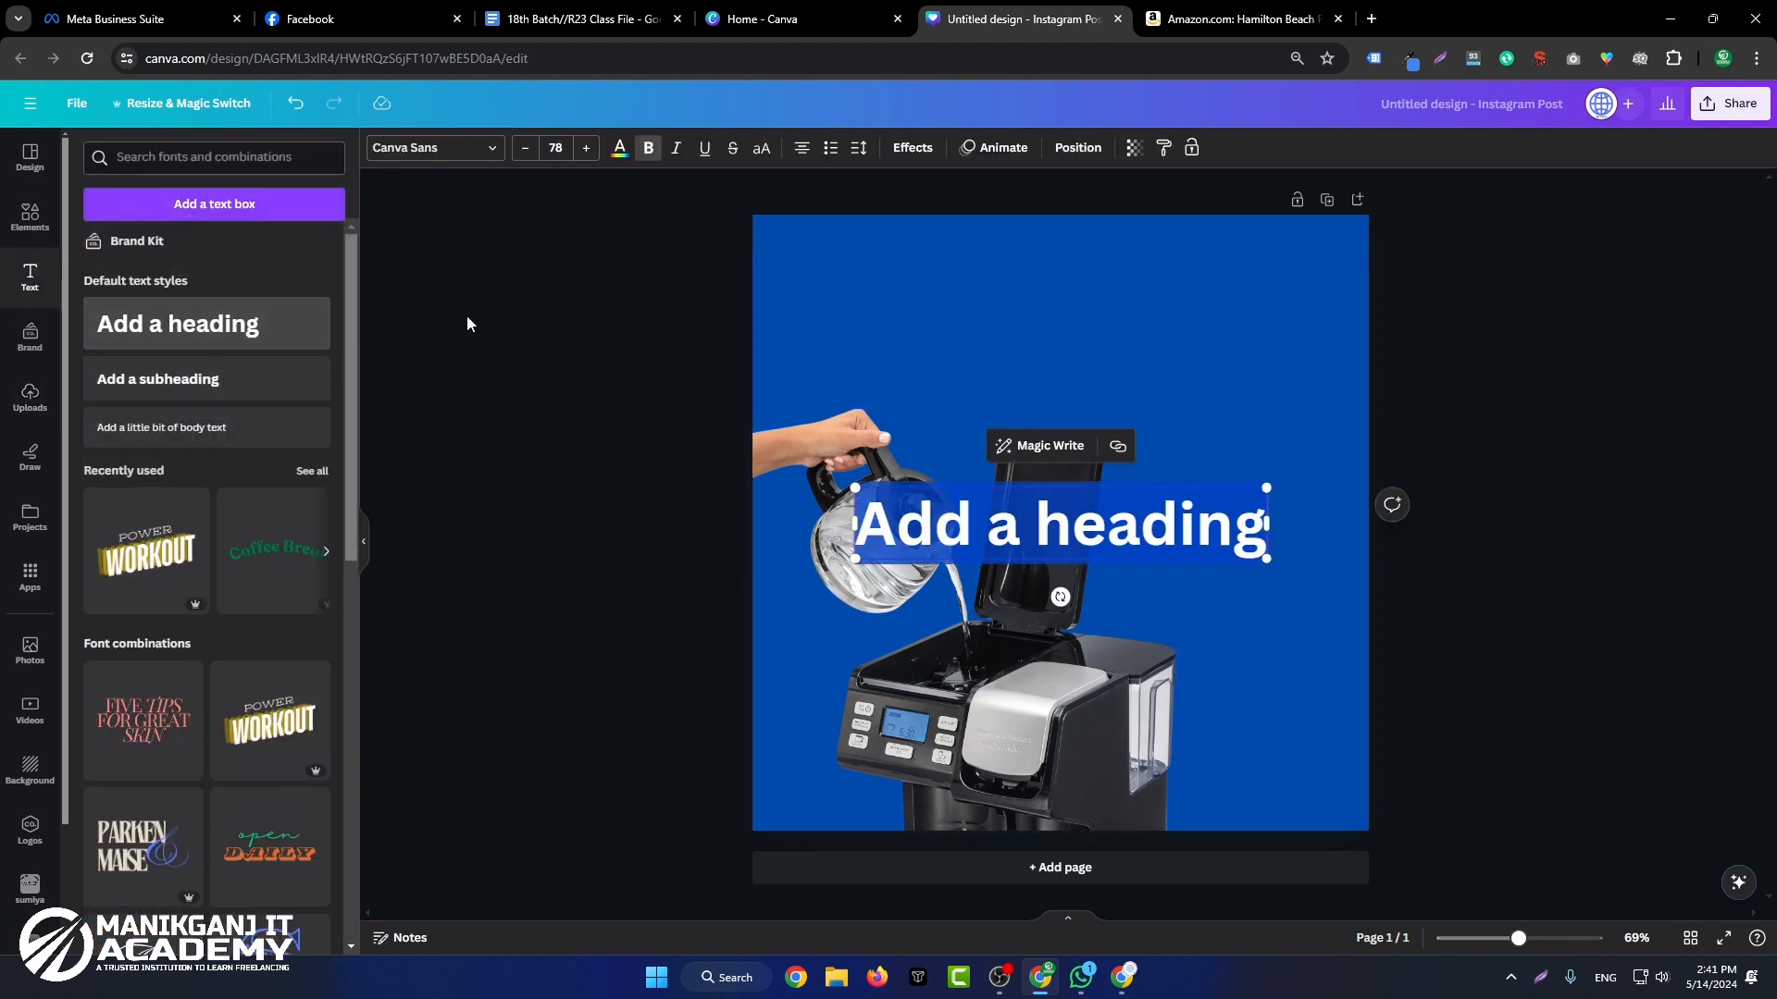
left_click(1302, 623)
left_click_drag(1203, 523, 1203, 277)
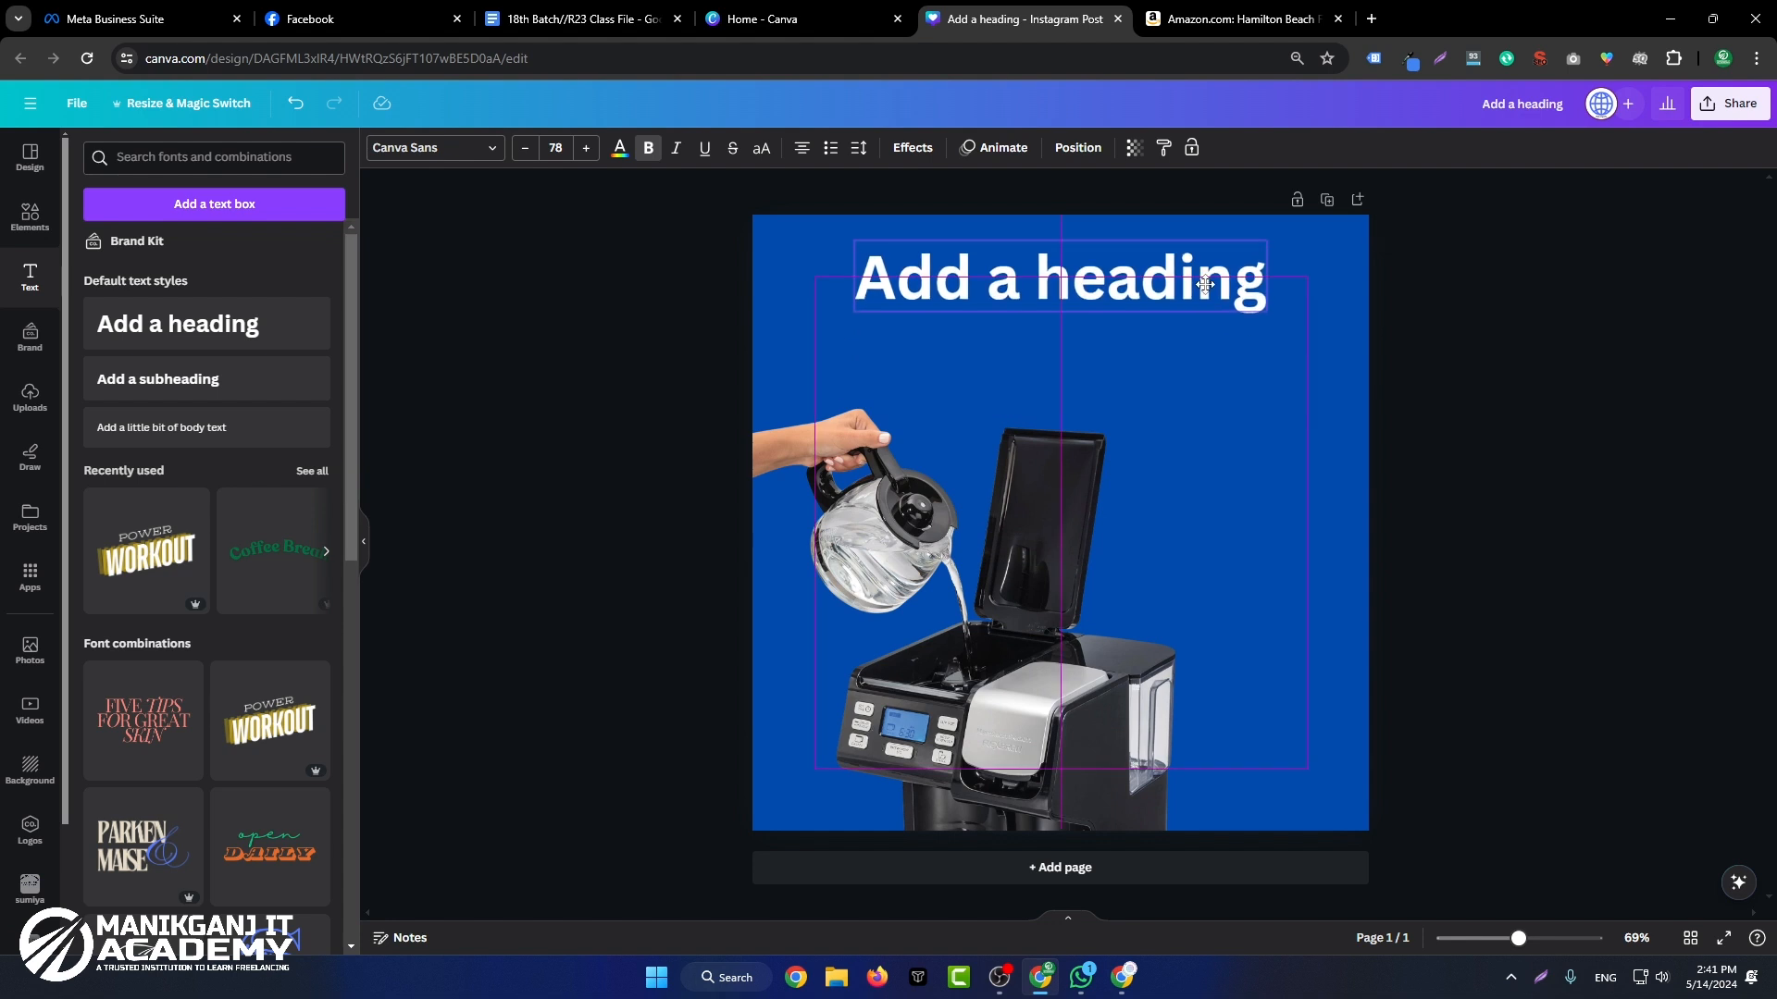
Step: Copy the words "Coffee Maker" from the product title on the Amazon page
left_click(1203, 19)
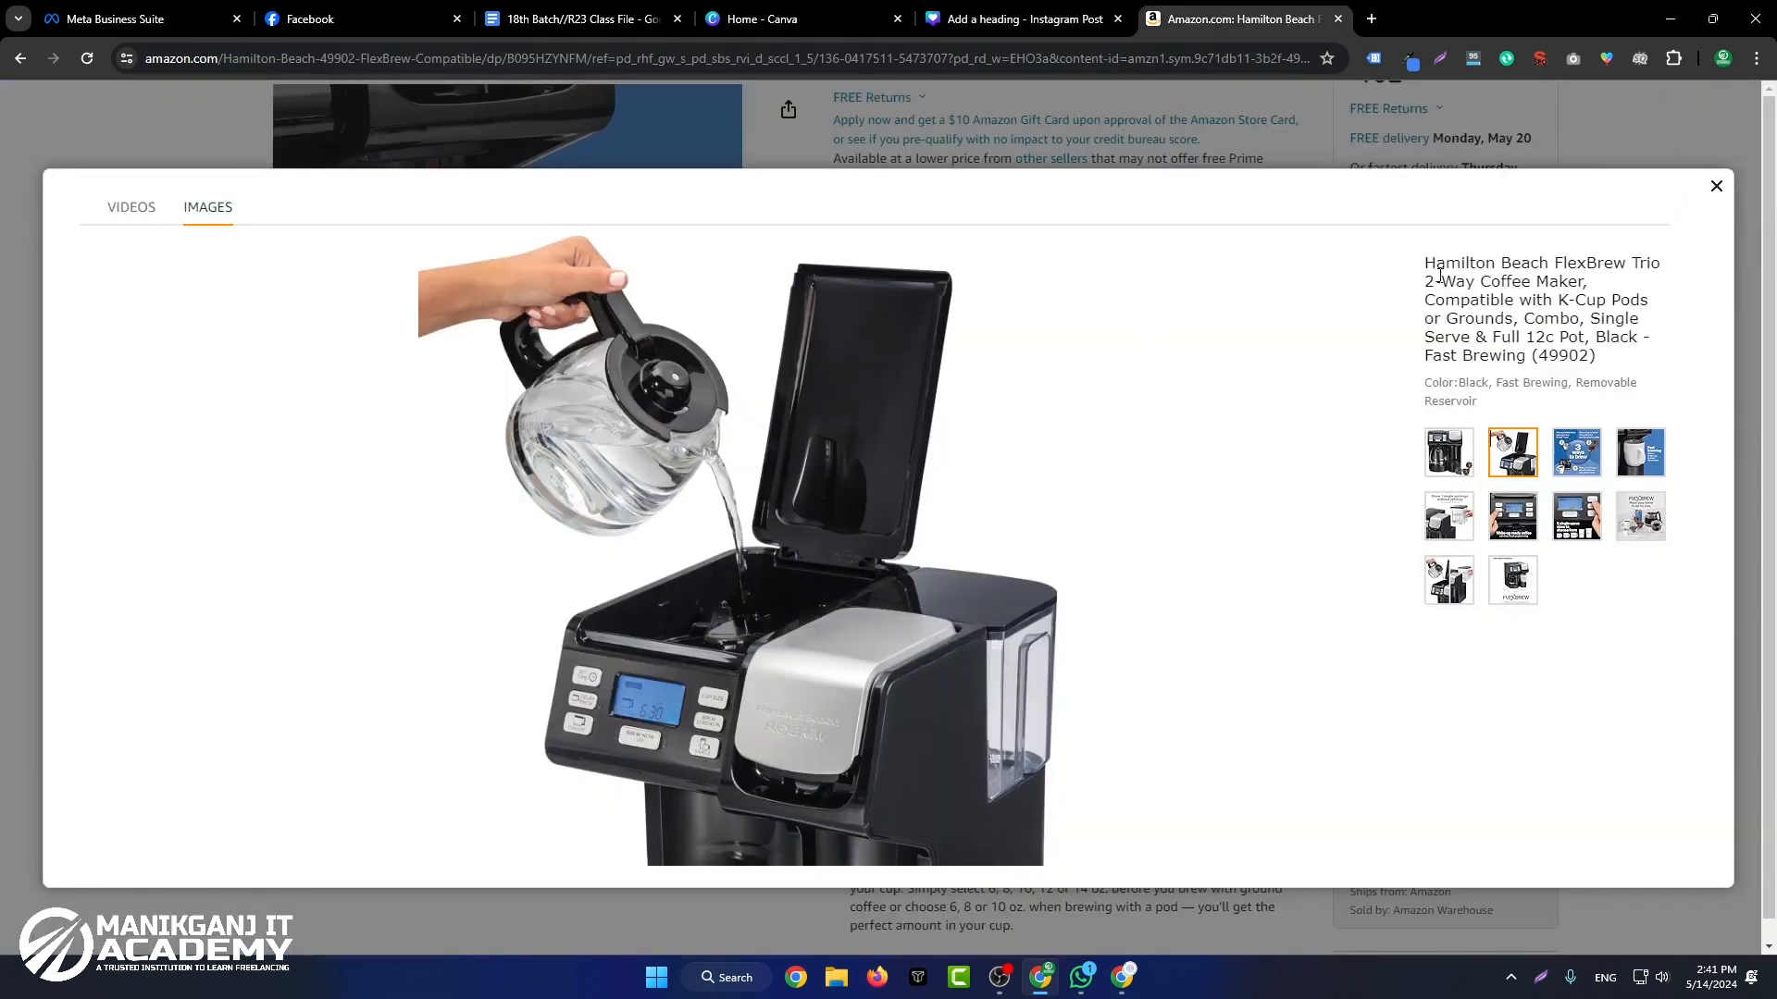
left_click_drag(1436, 260, 1495, 263)
left_click(1547, 278)
Step: Replace the Canva heading's placeholder text with "Coffee Maker" and enlarge it to a font size of about 93.2
left_click(1027, 18)
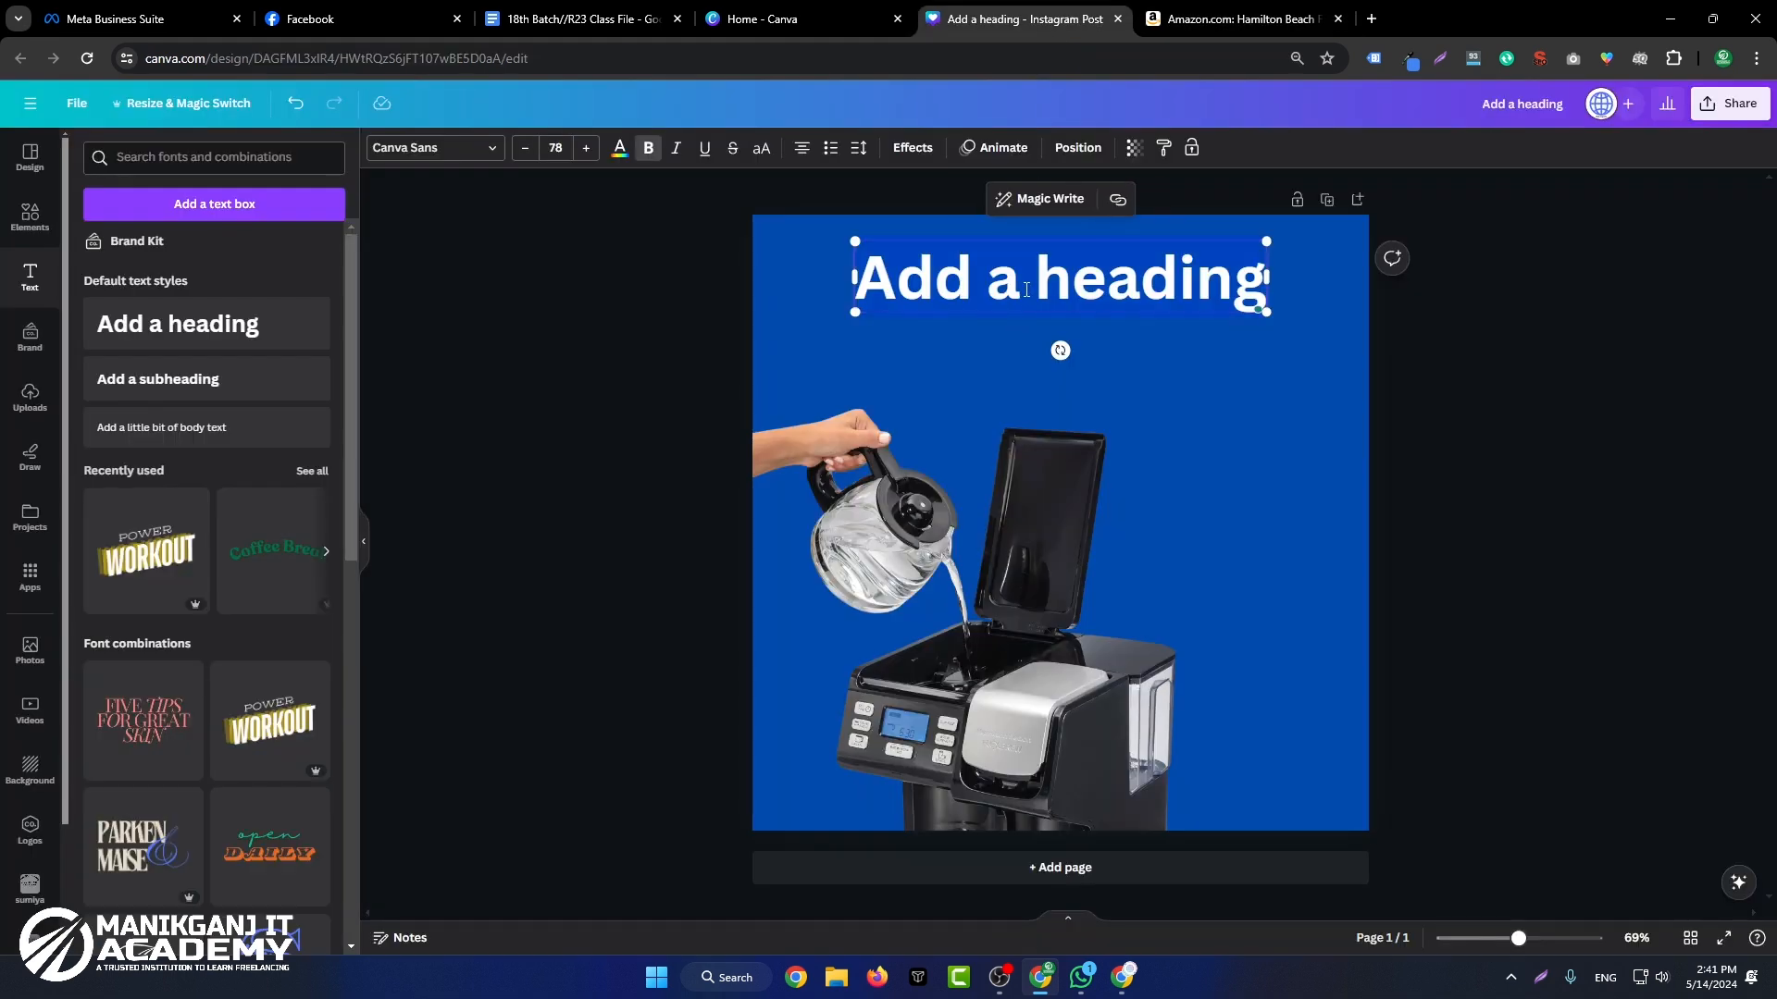
key("ctrl+v")
left_click(1299, 342)
mouse_move(1185, 279)
left_mouse_down()
mouse_move(1198, 355)
mouse_move(1185, 277)
left_mouse_up()
left_click(1584, 353)
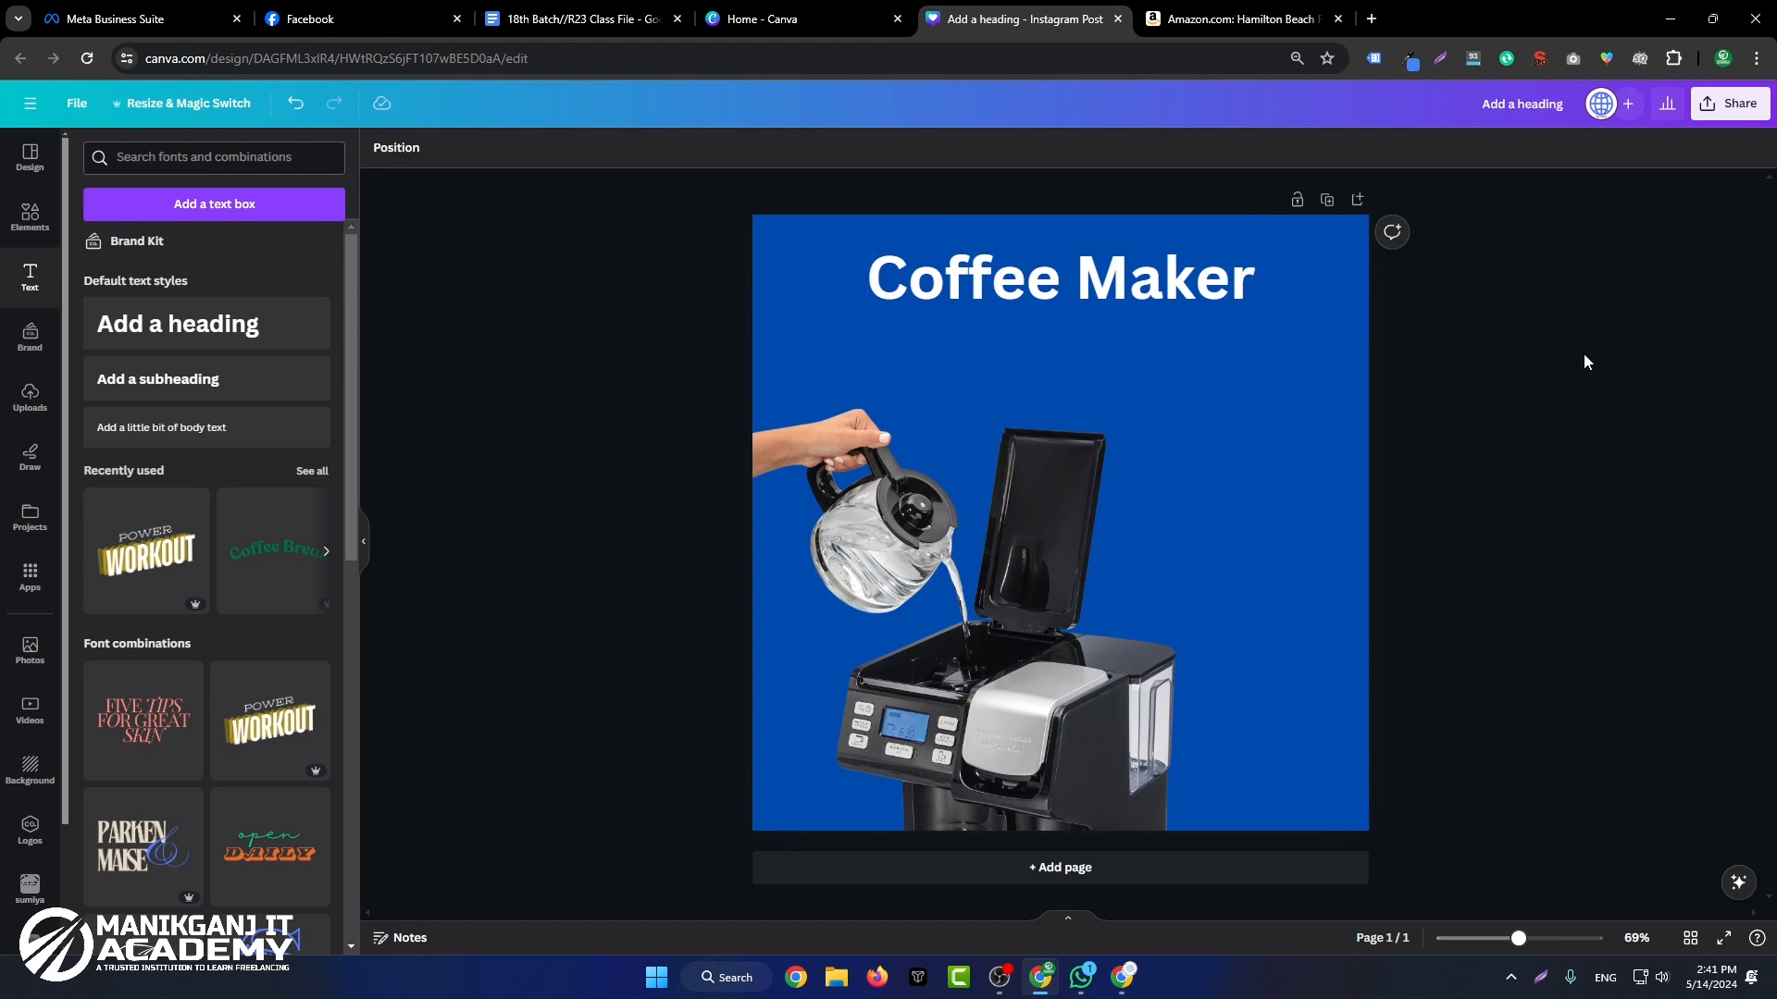
left_click(1238, 298)
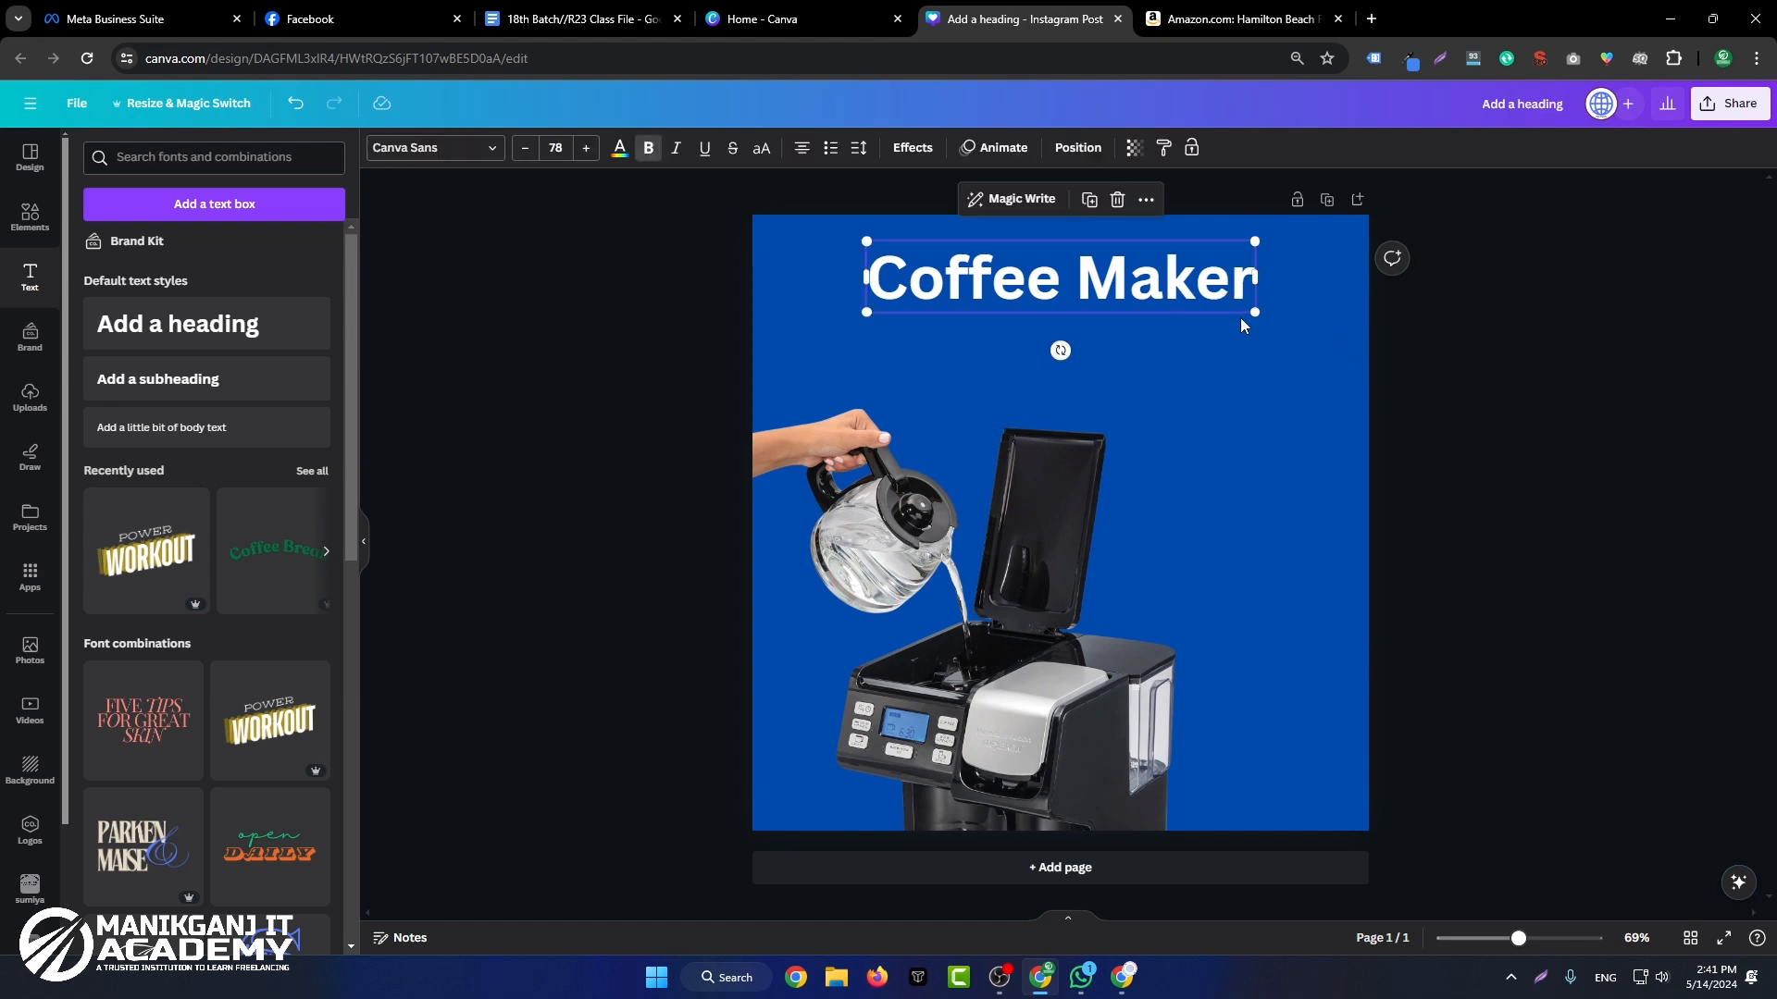
left_click_drag(1257, 315, 1229, 286)
Step: Review the feature images on the Amazon product page and copy the full product title
left_click(1235, 18)
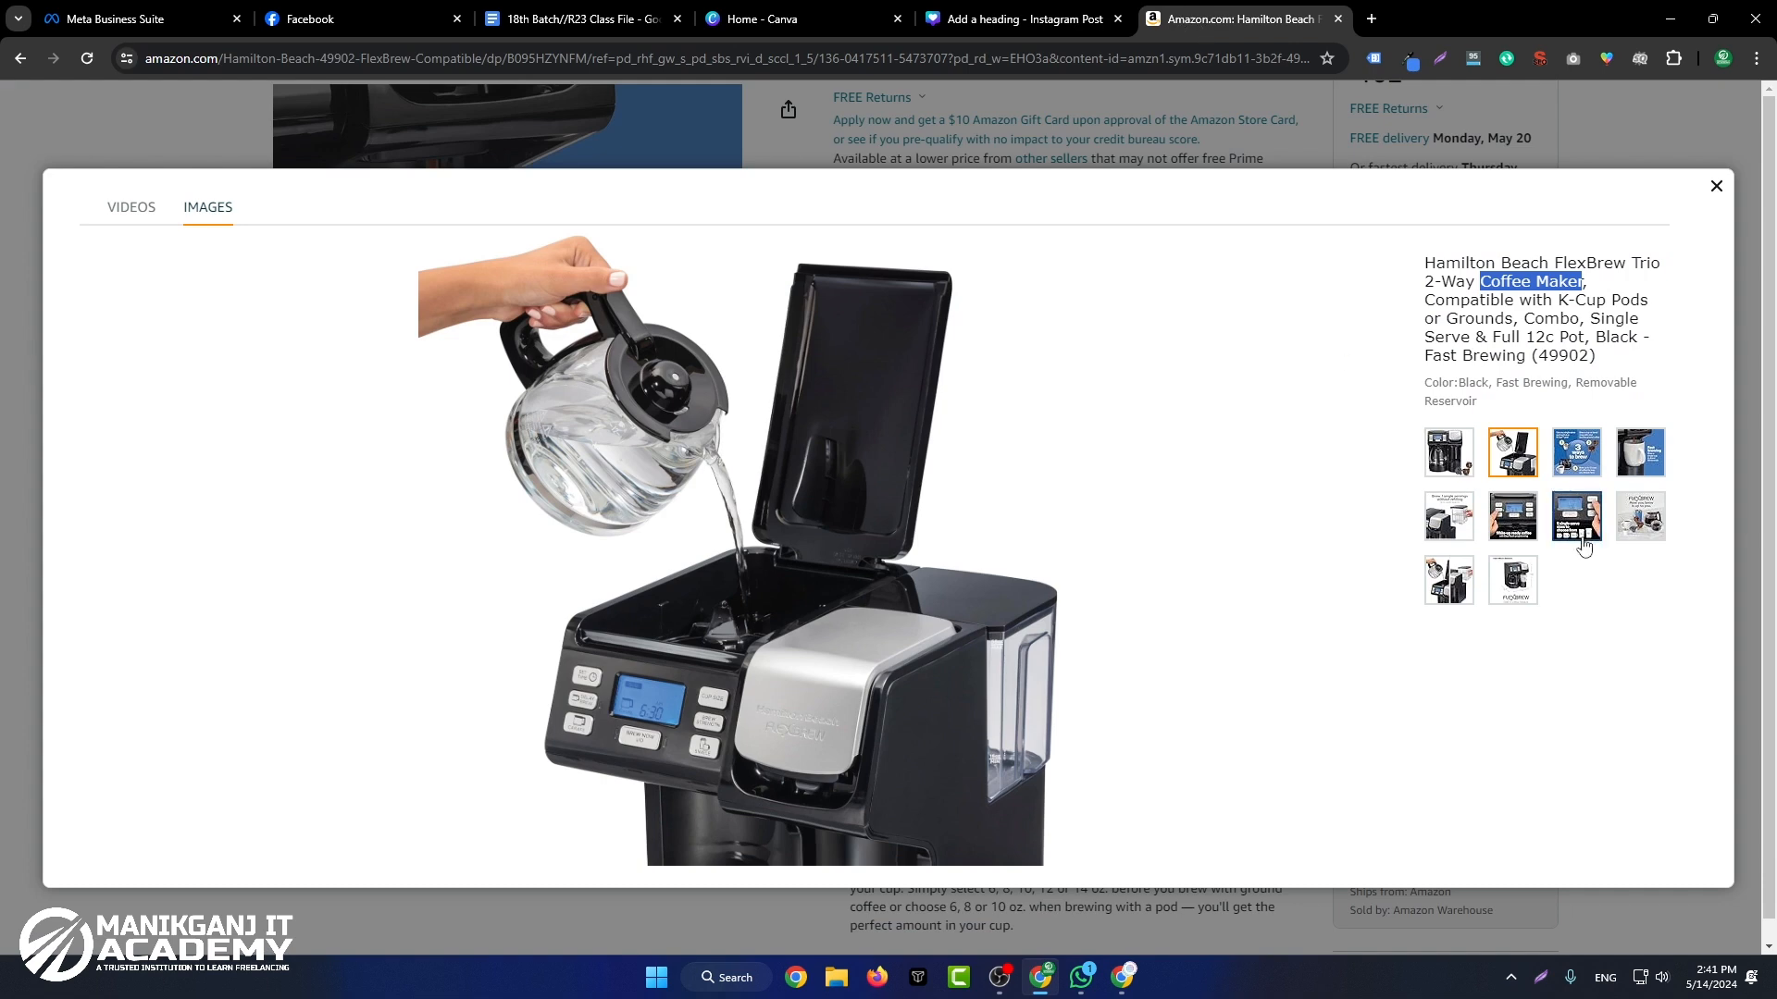
left_click(1577, 453)
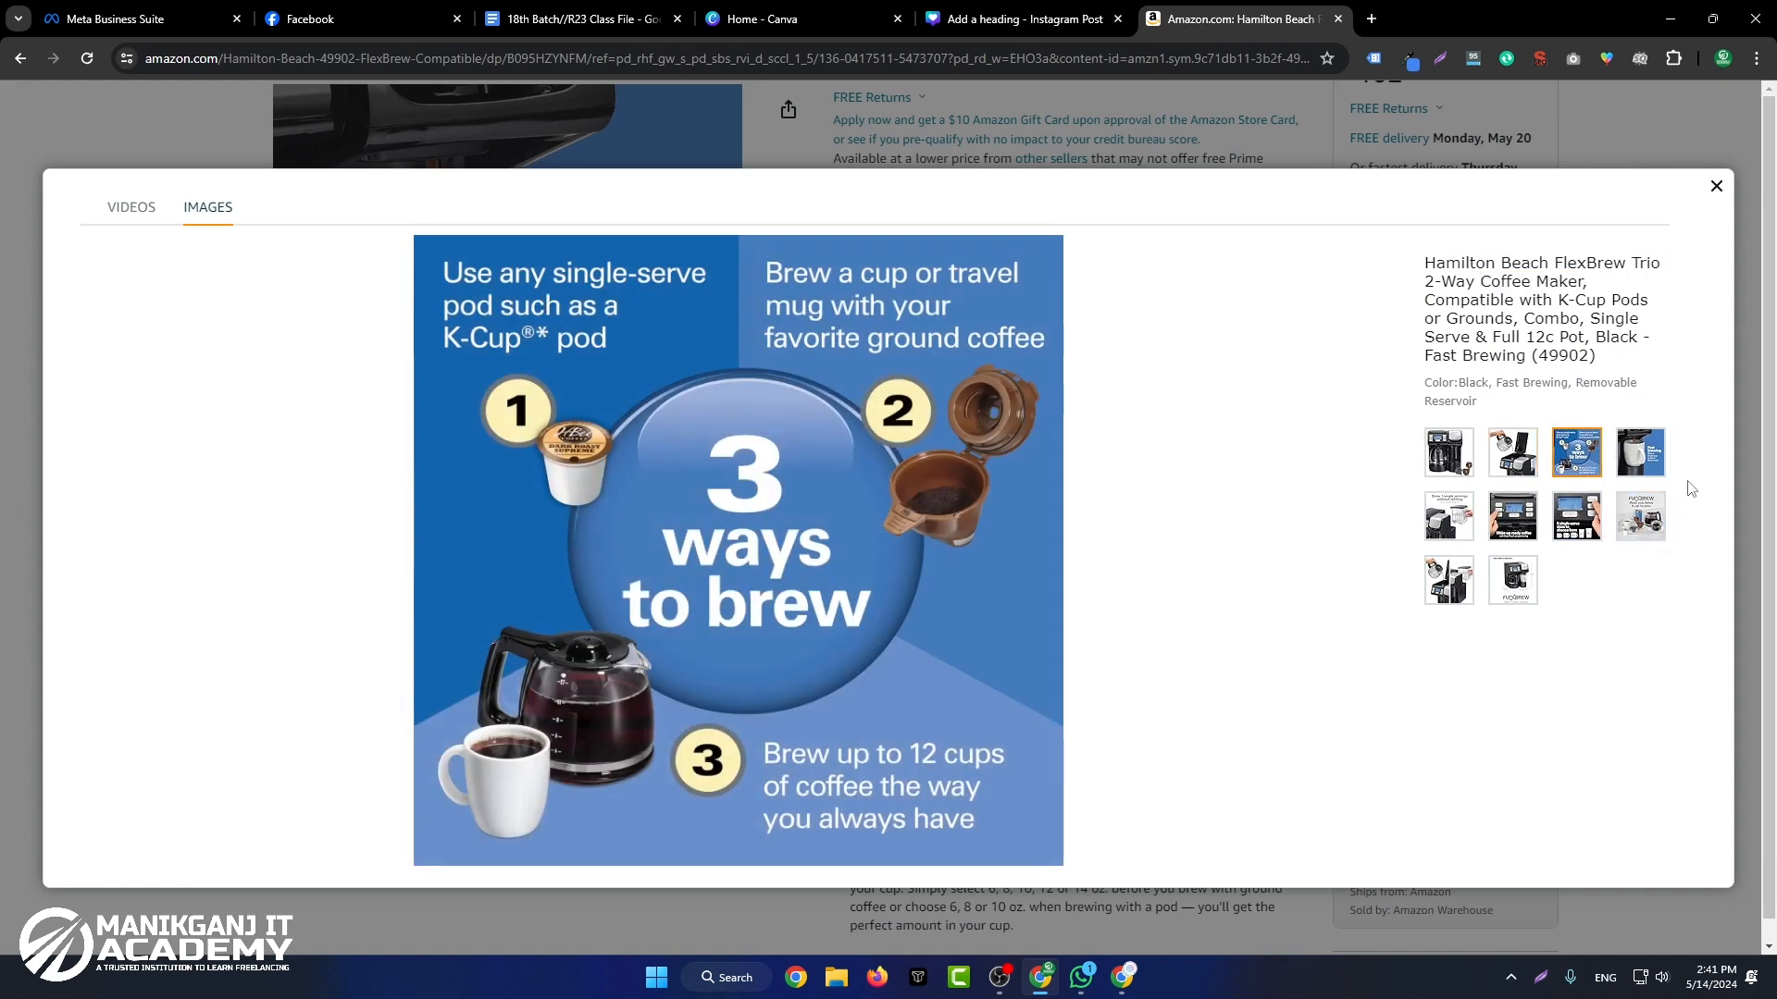
left_click(1577, 516)
left_click(1513, 518)
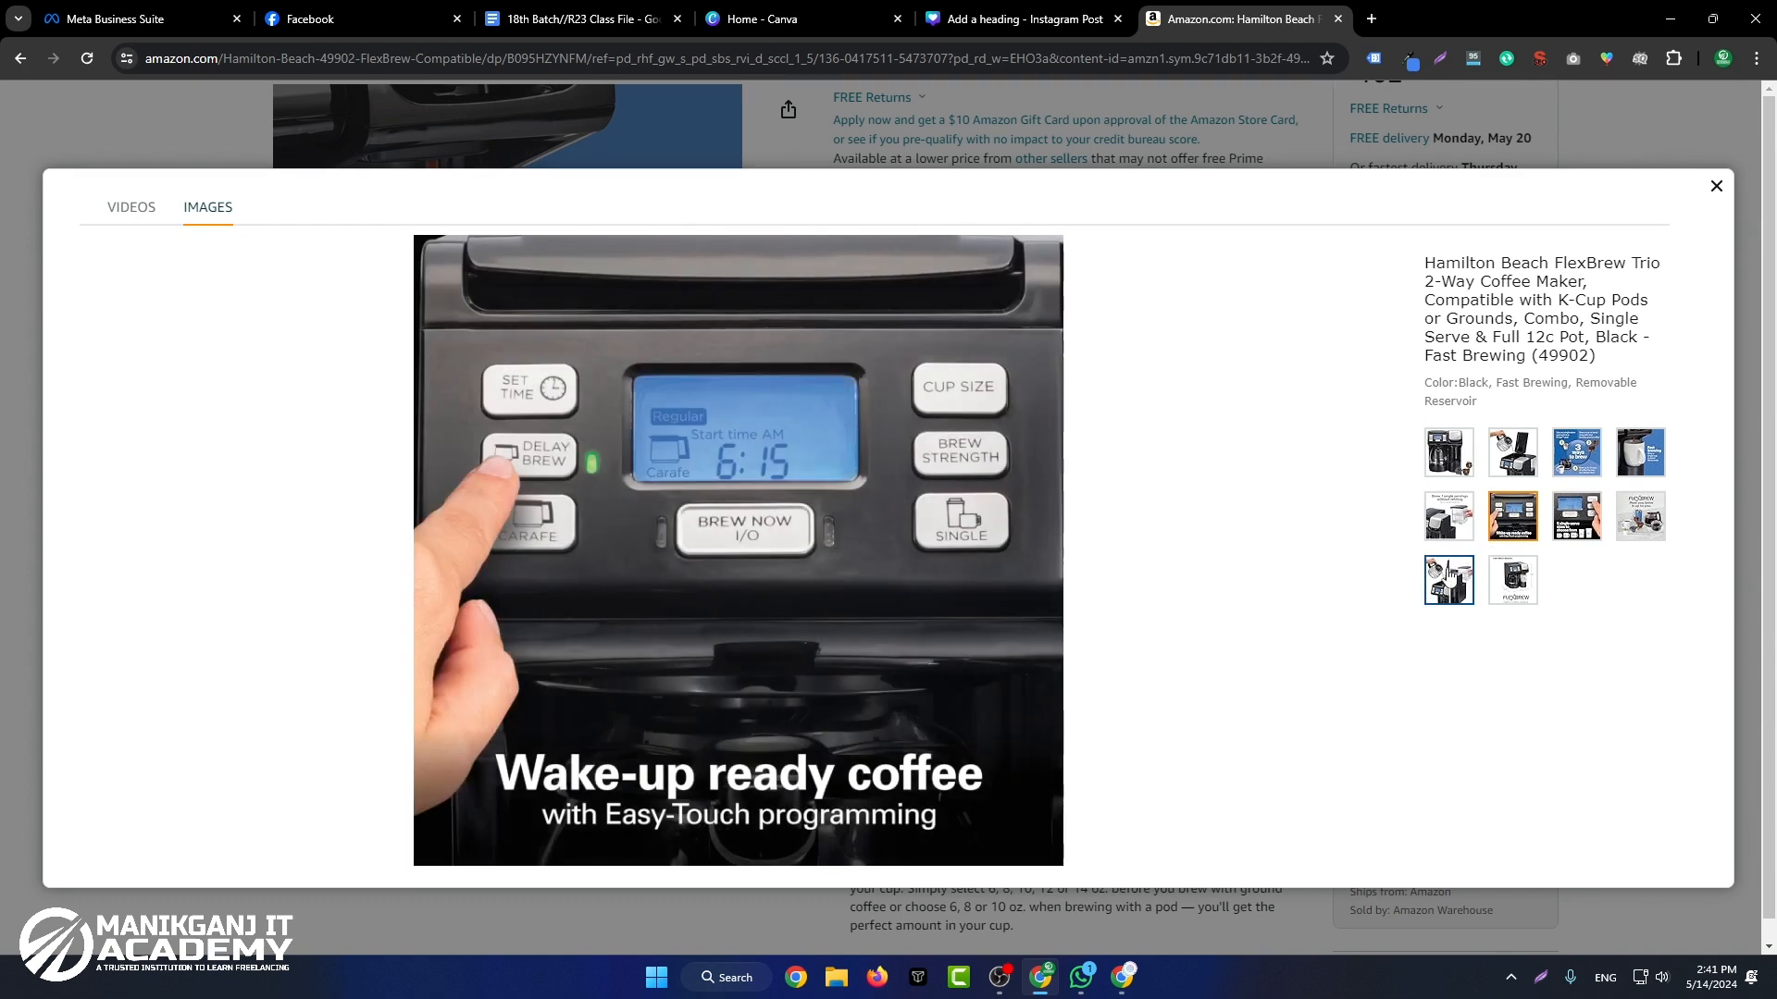
left_click(1449, 581)
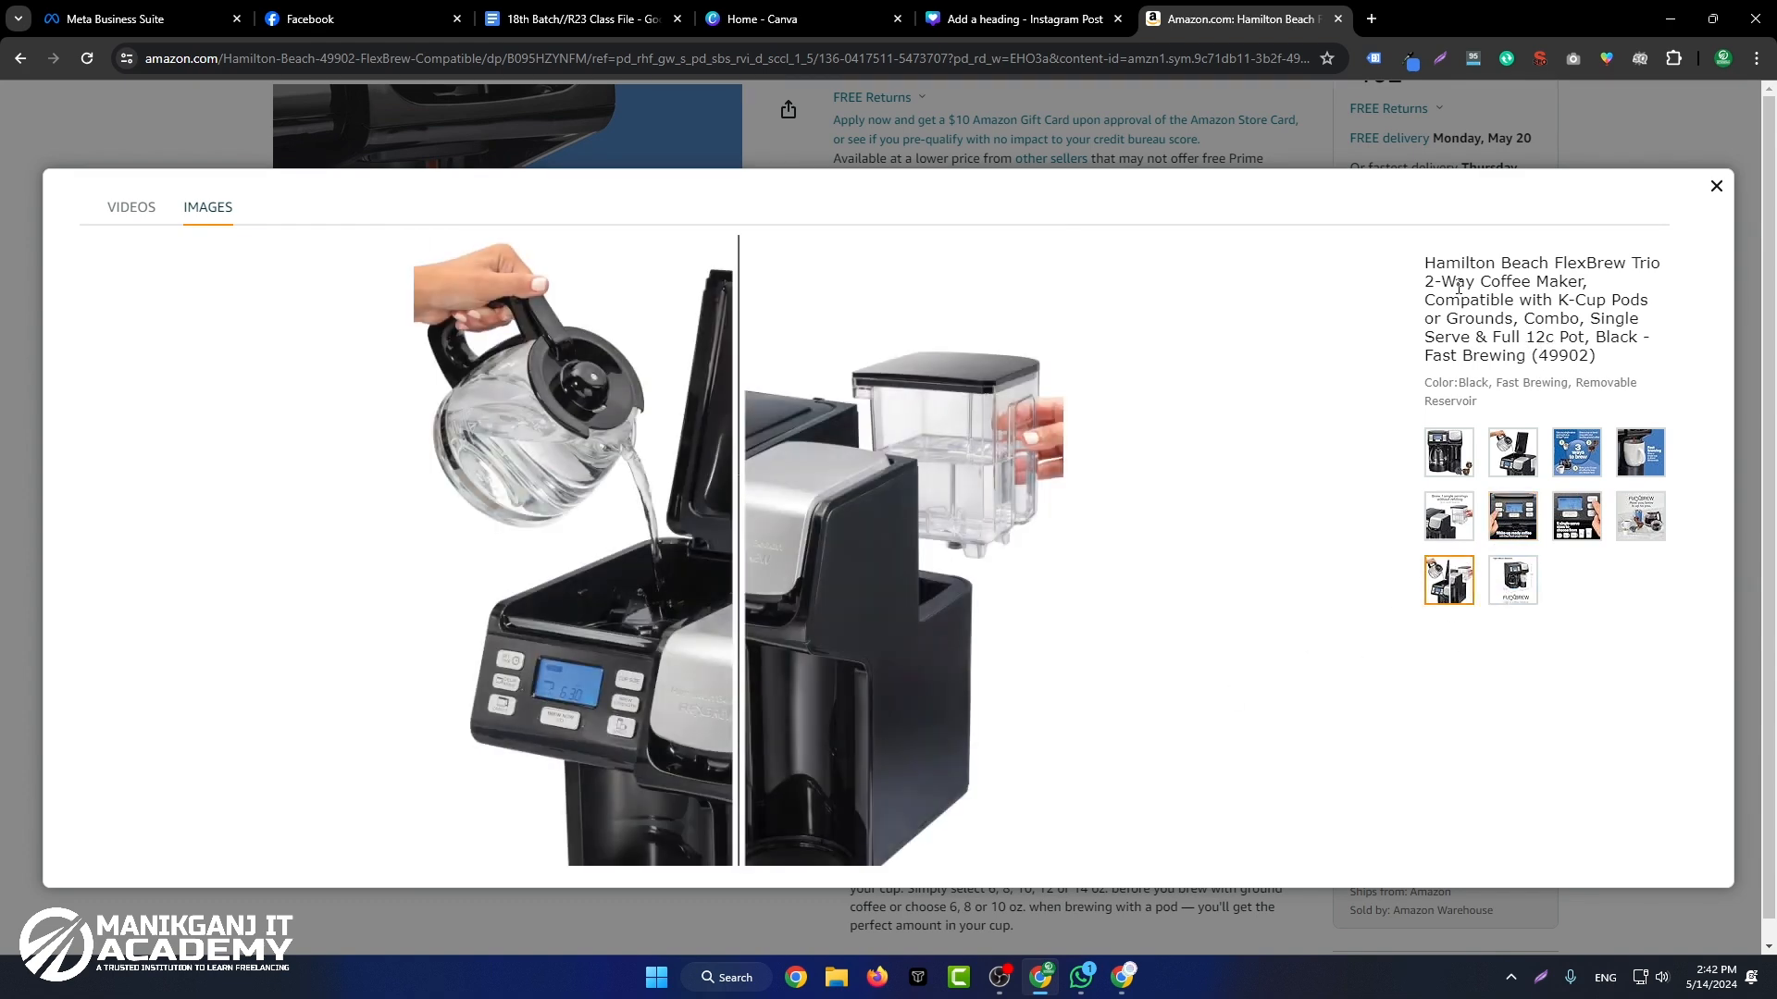
left_click_drag(1426, 261, 1608, 364)
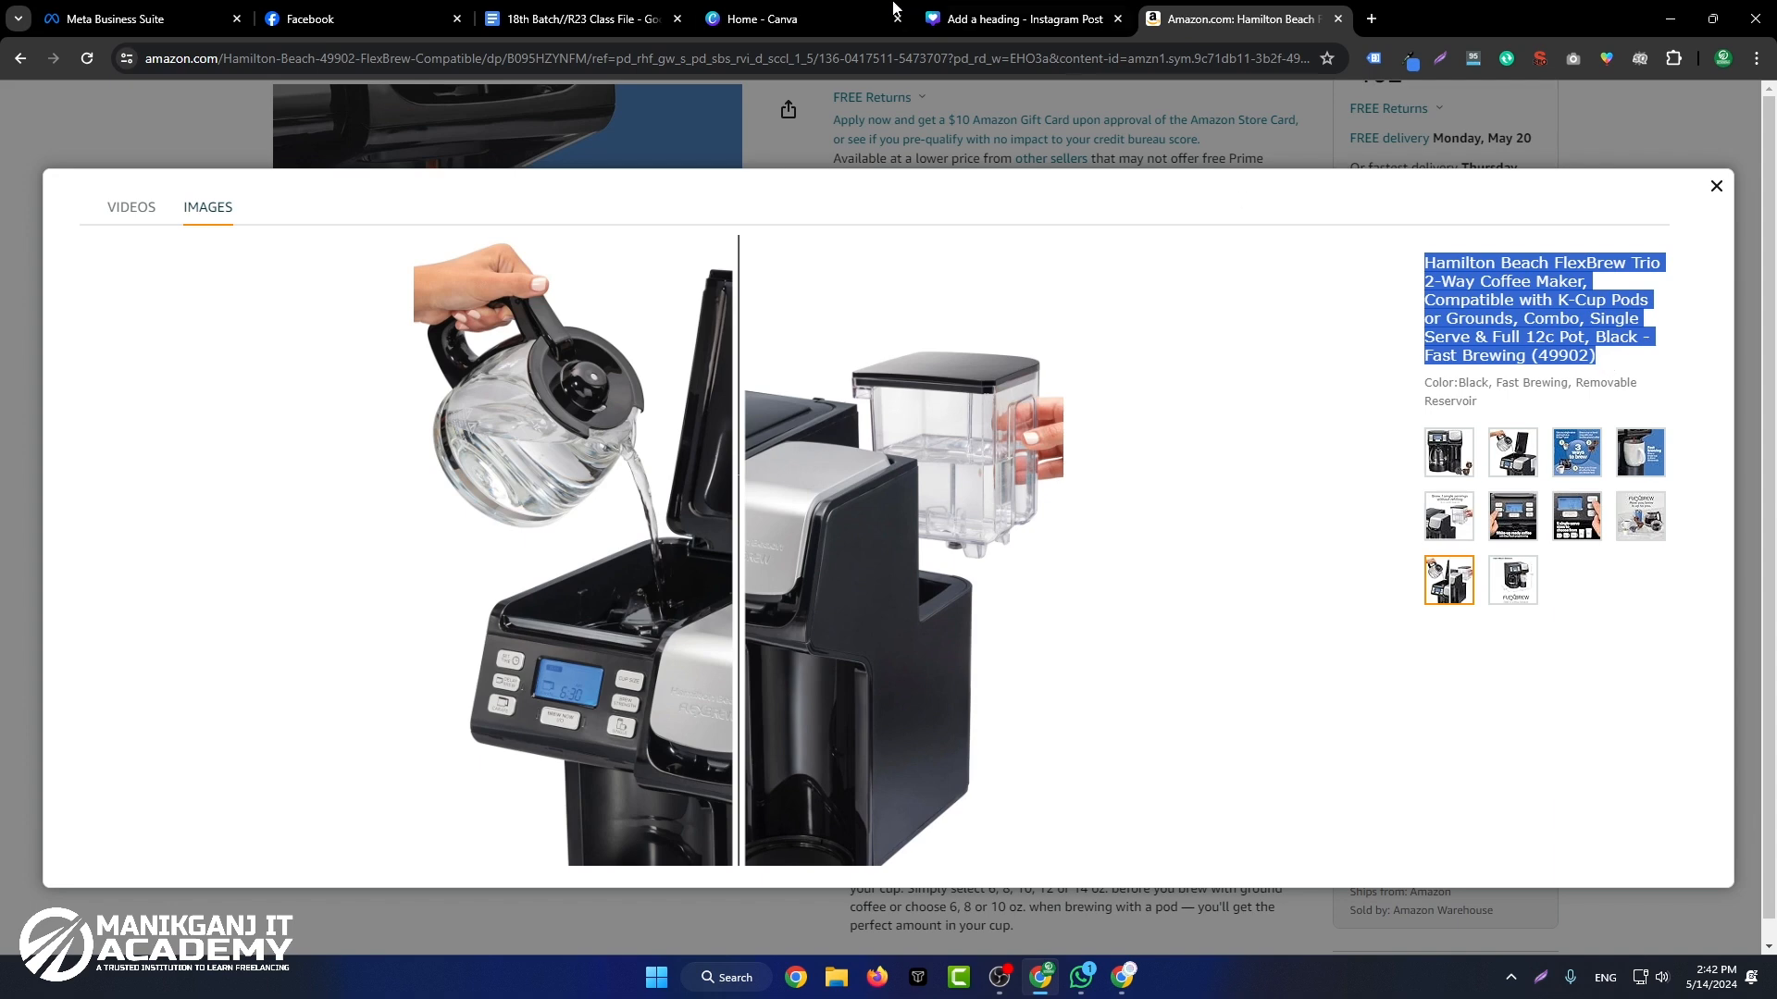
Step: Add a subheading text box directly beneath the "Coffee Maker" heading in the Canva design
left_click(977, 16)
left_click(1075, 302)
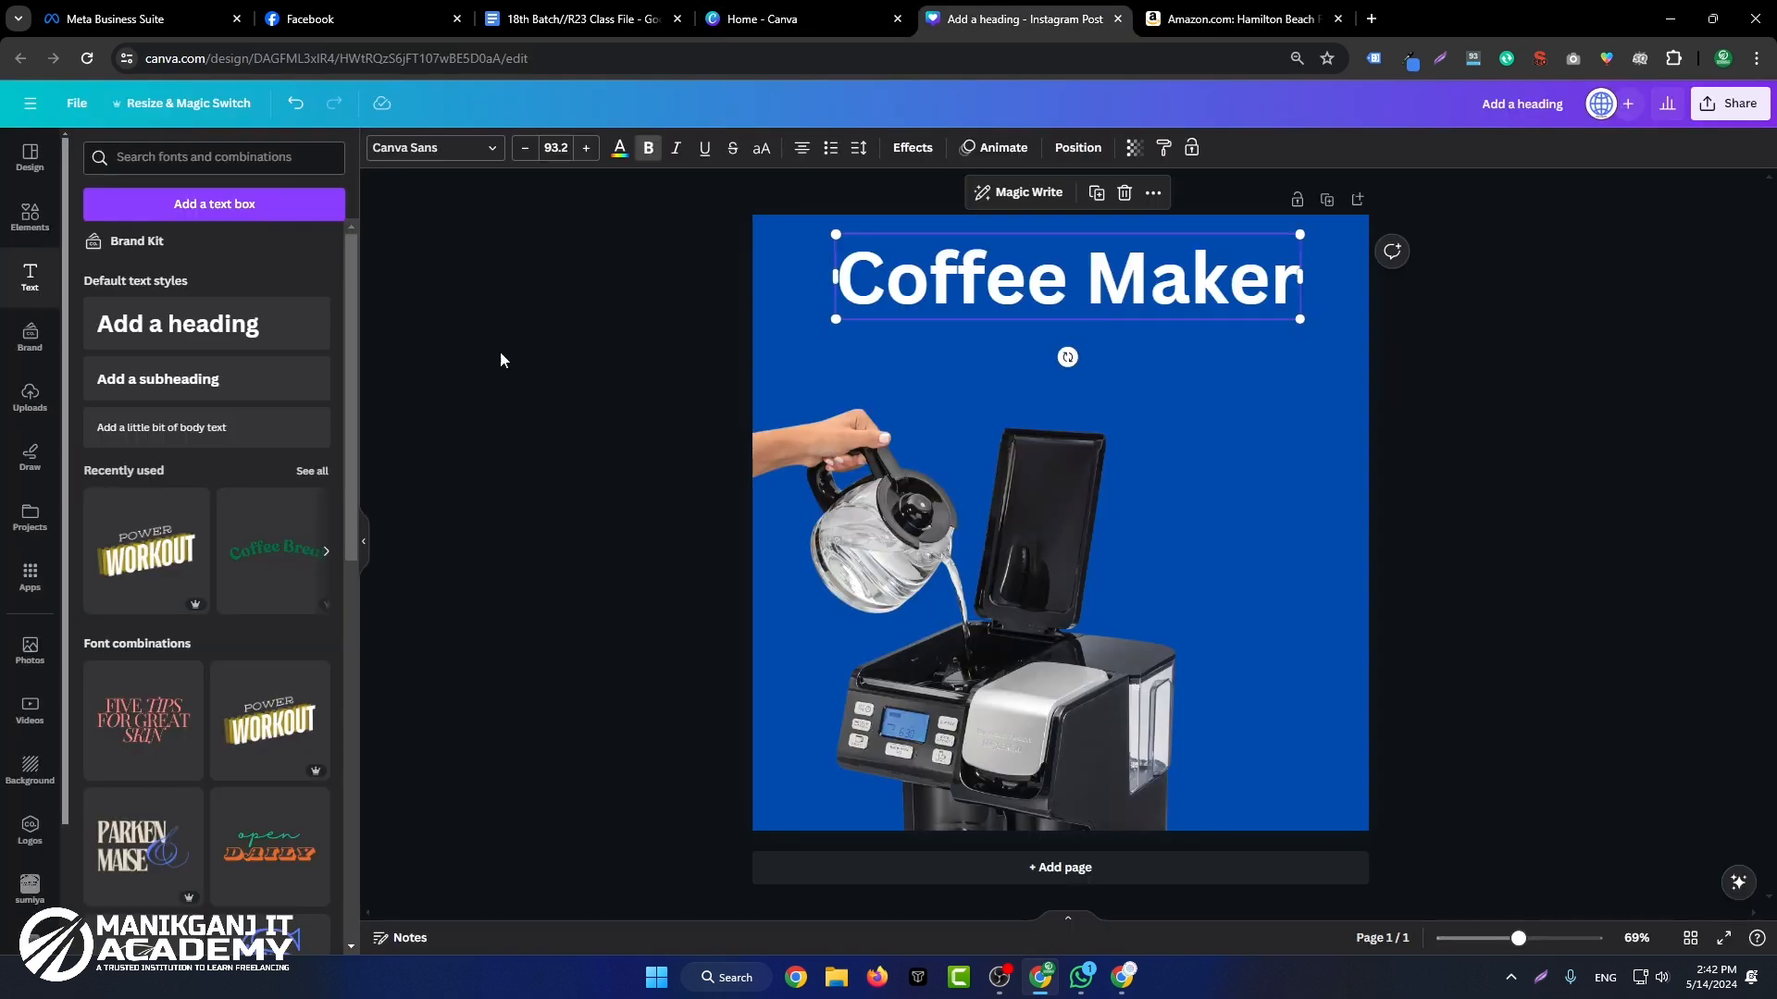
left_click(243, 379)
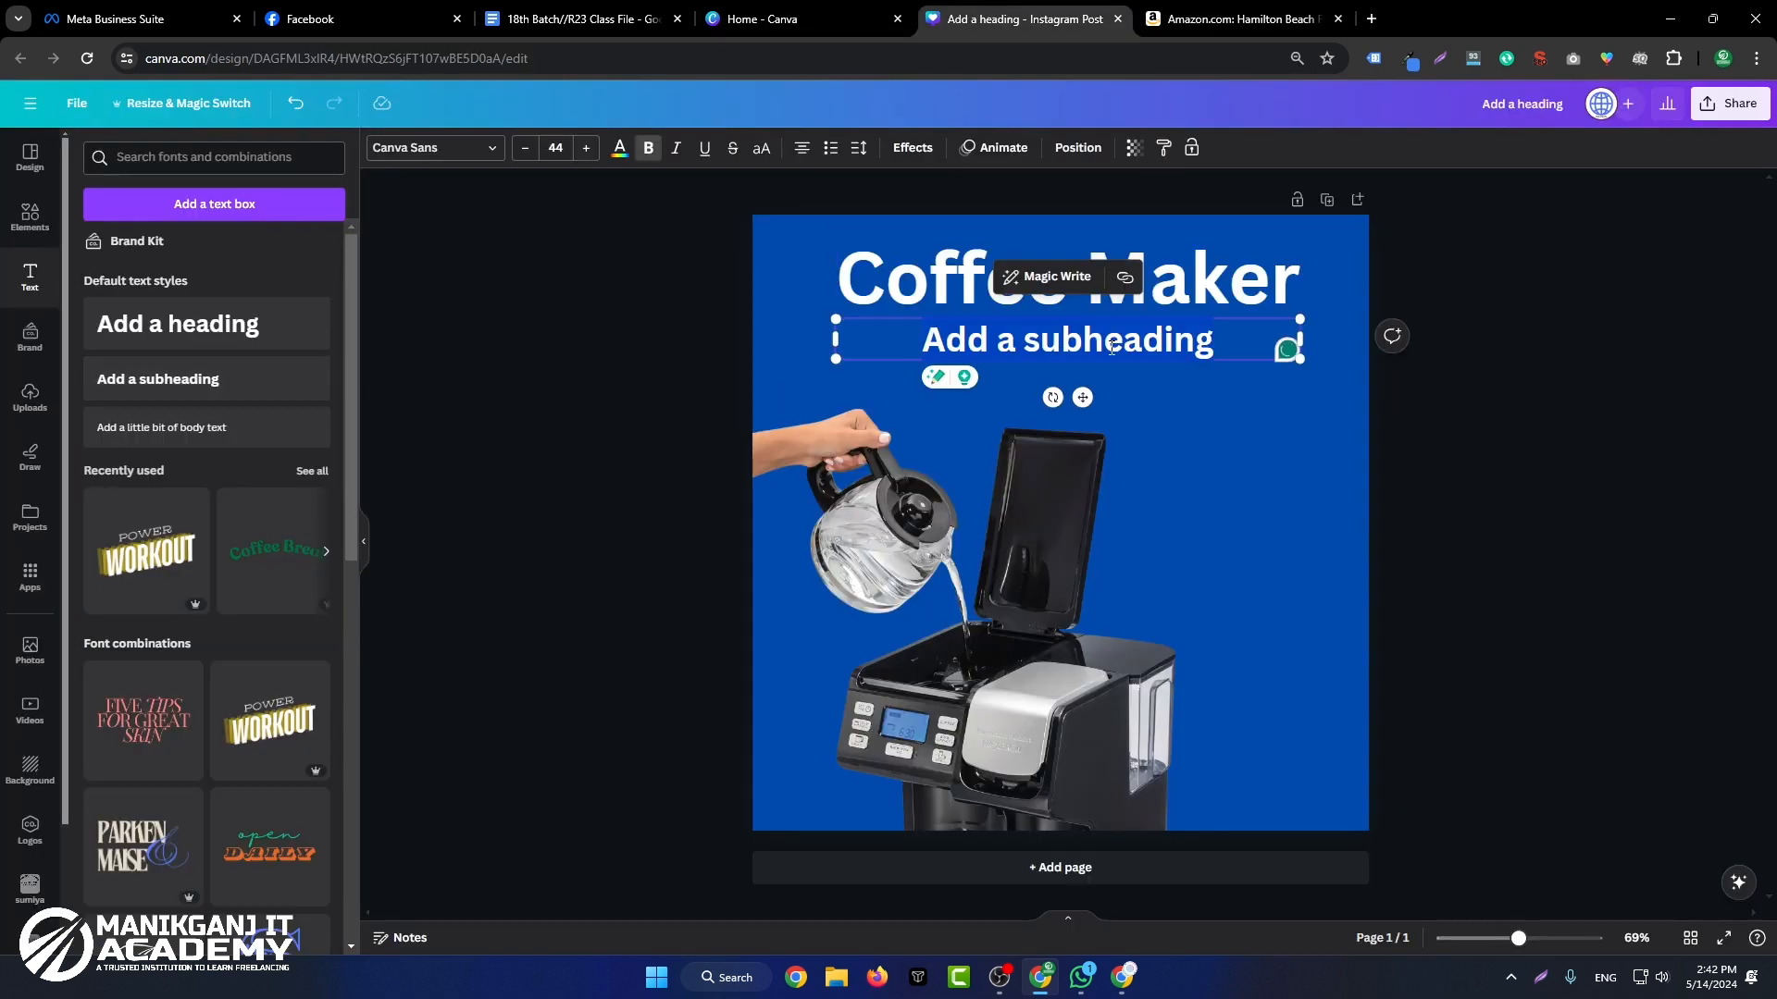
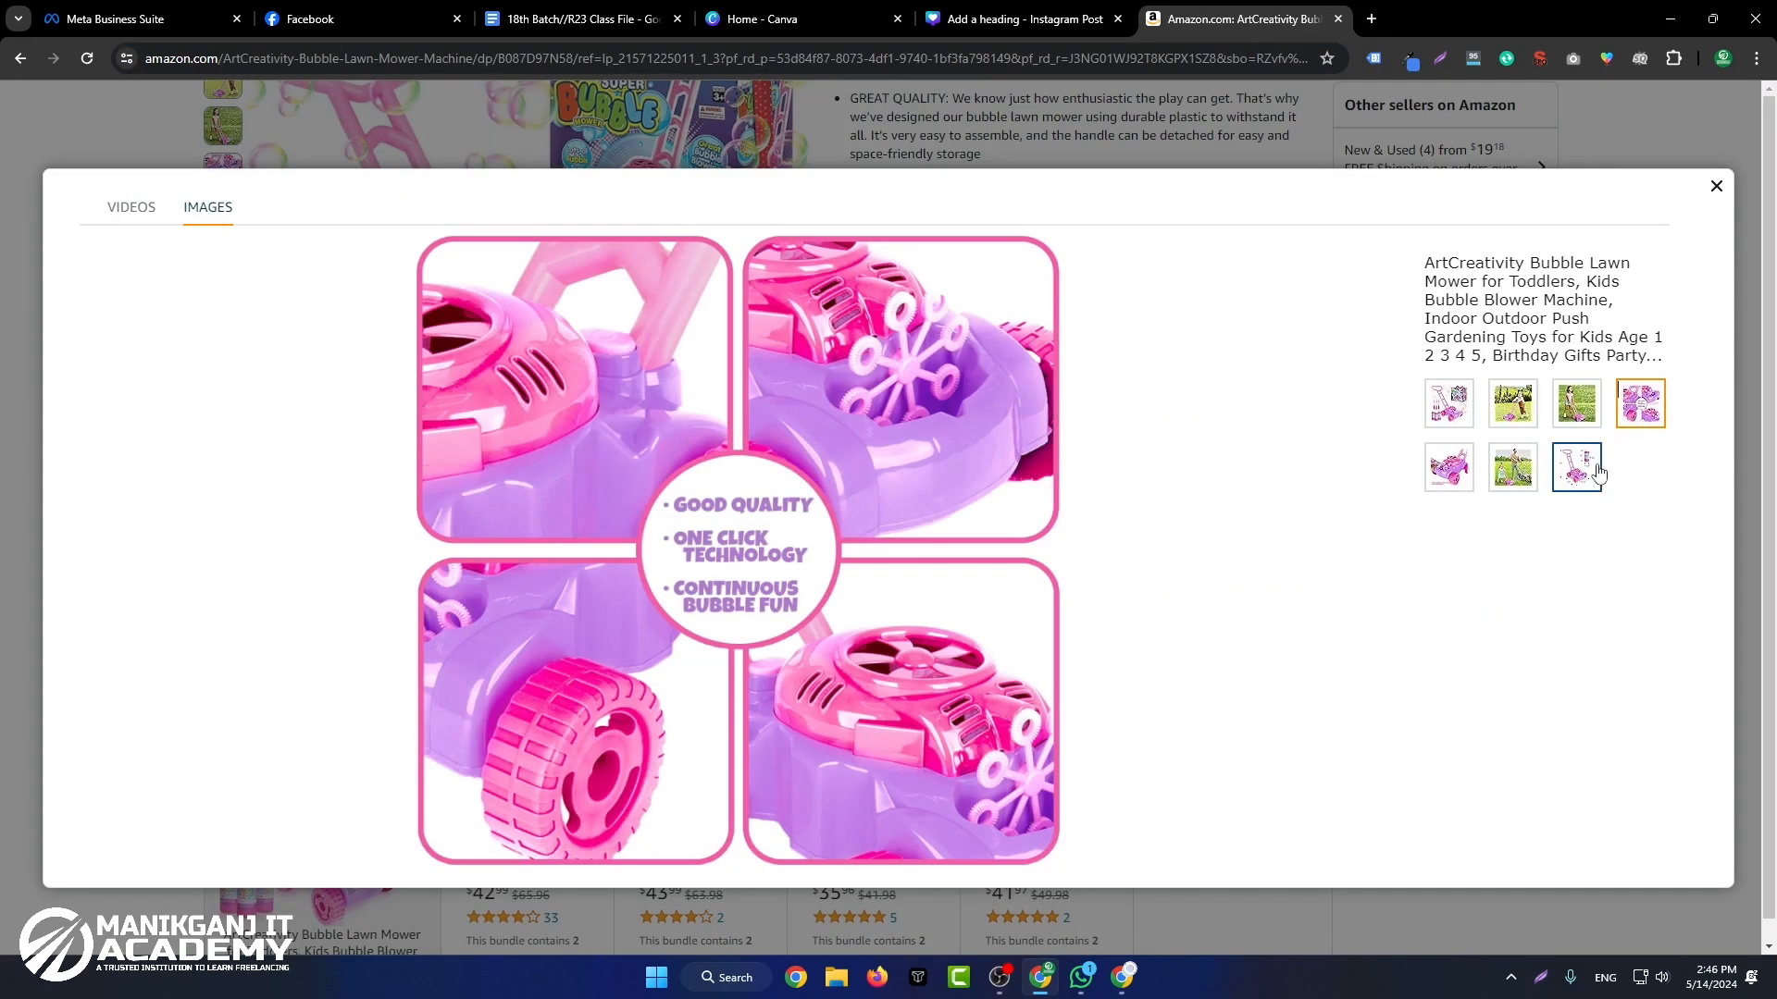
Step: Copy the bubble lawn mower's dimensions image from the Amazon product gallery and return to the Canva design
left_click(1598, 473)
right_click(770, 407)
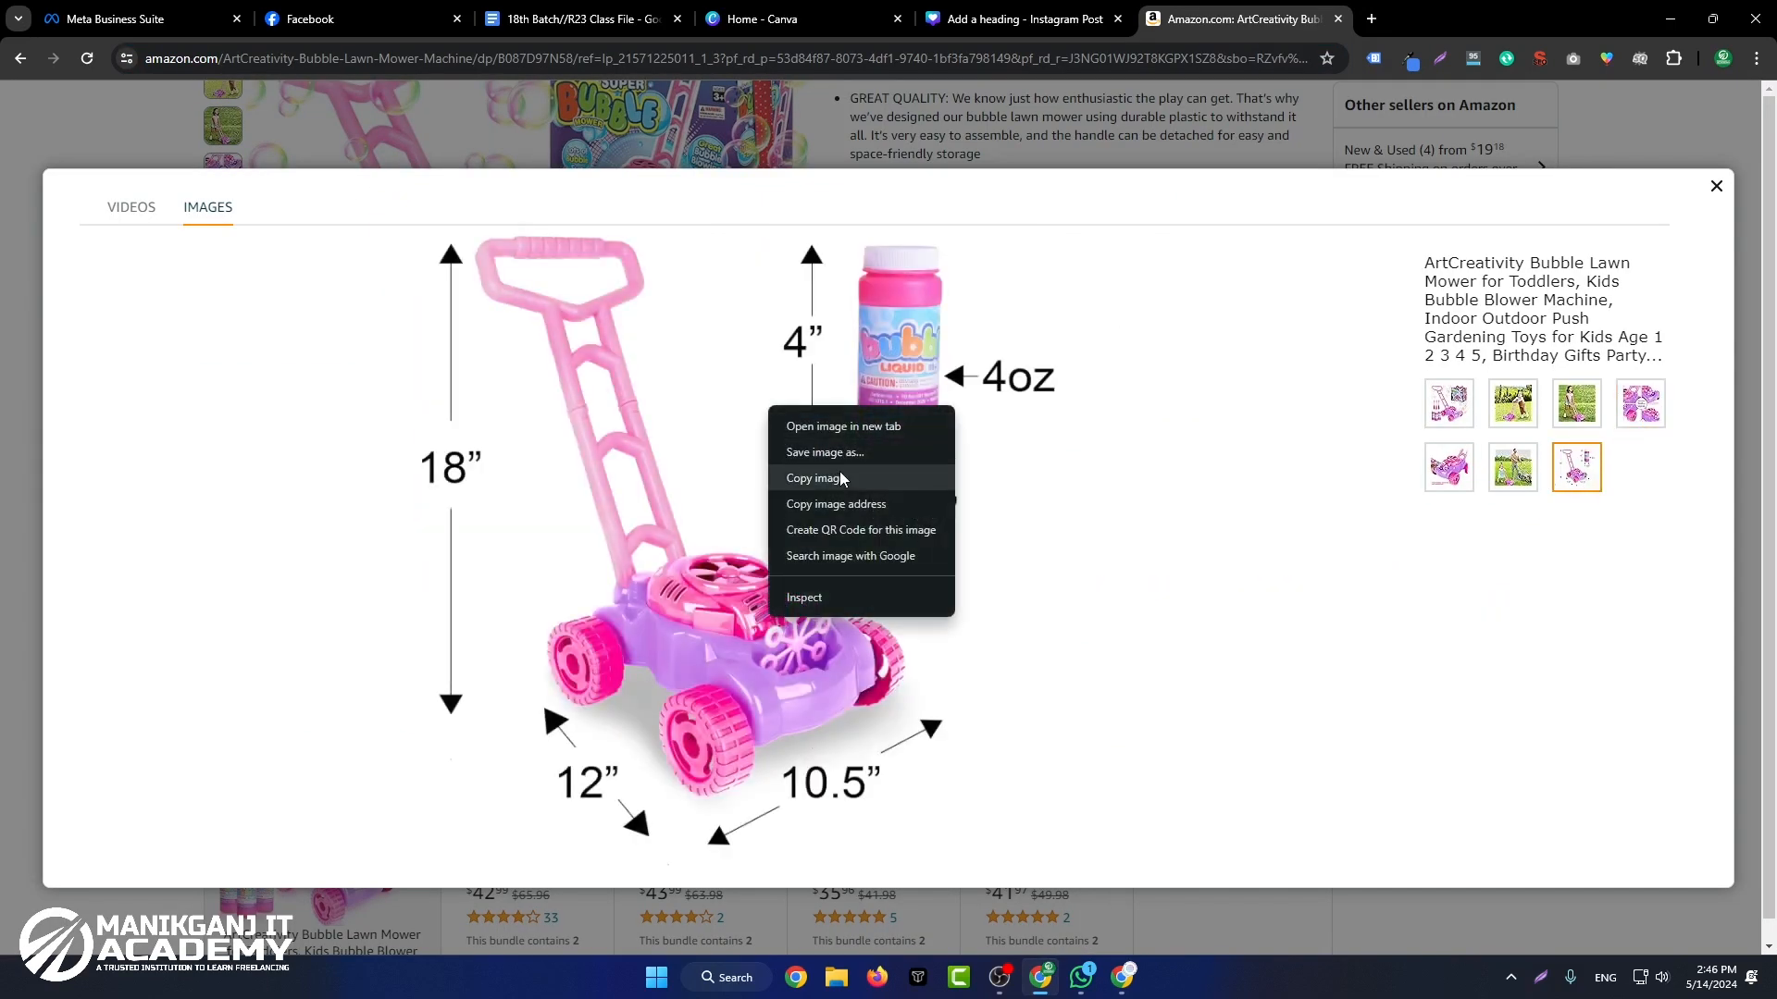
left_click(842, 478)
left_click(1025, 18)
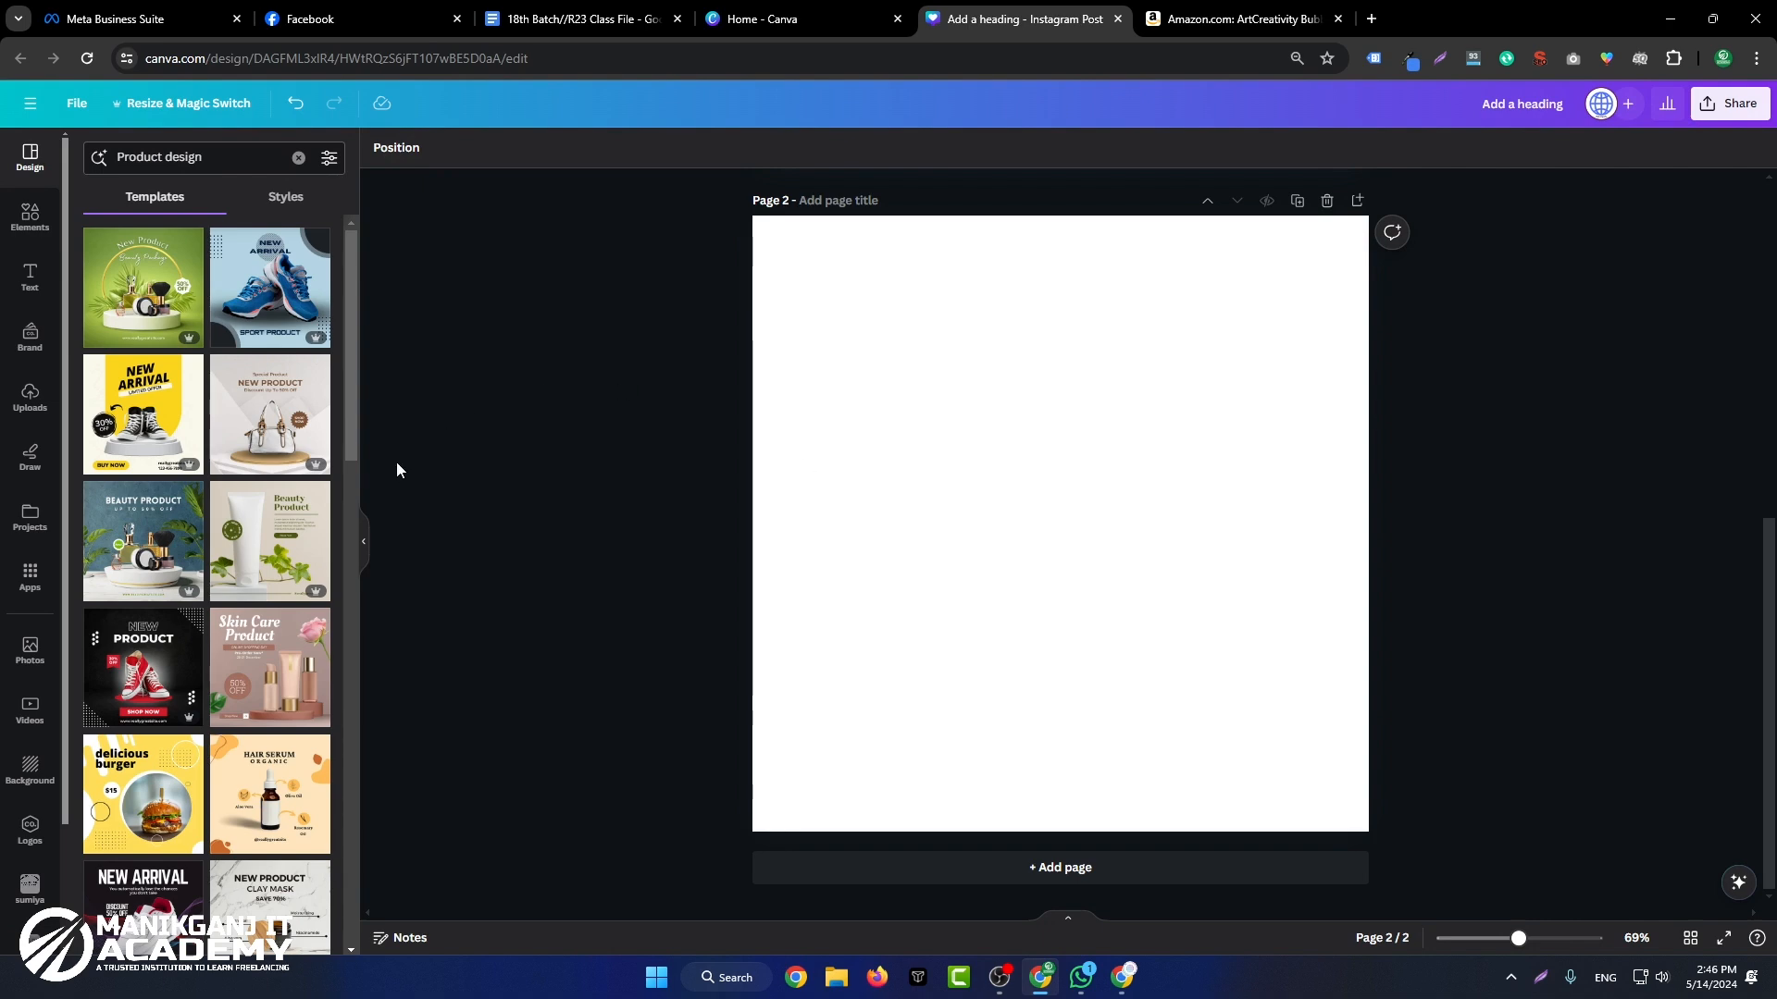
Step: Look through the other bubble lawn mower images in the Amazon product gallery
left_click(1240, 19)
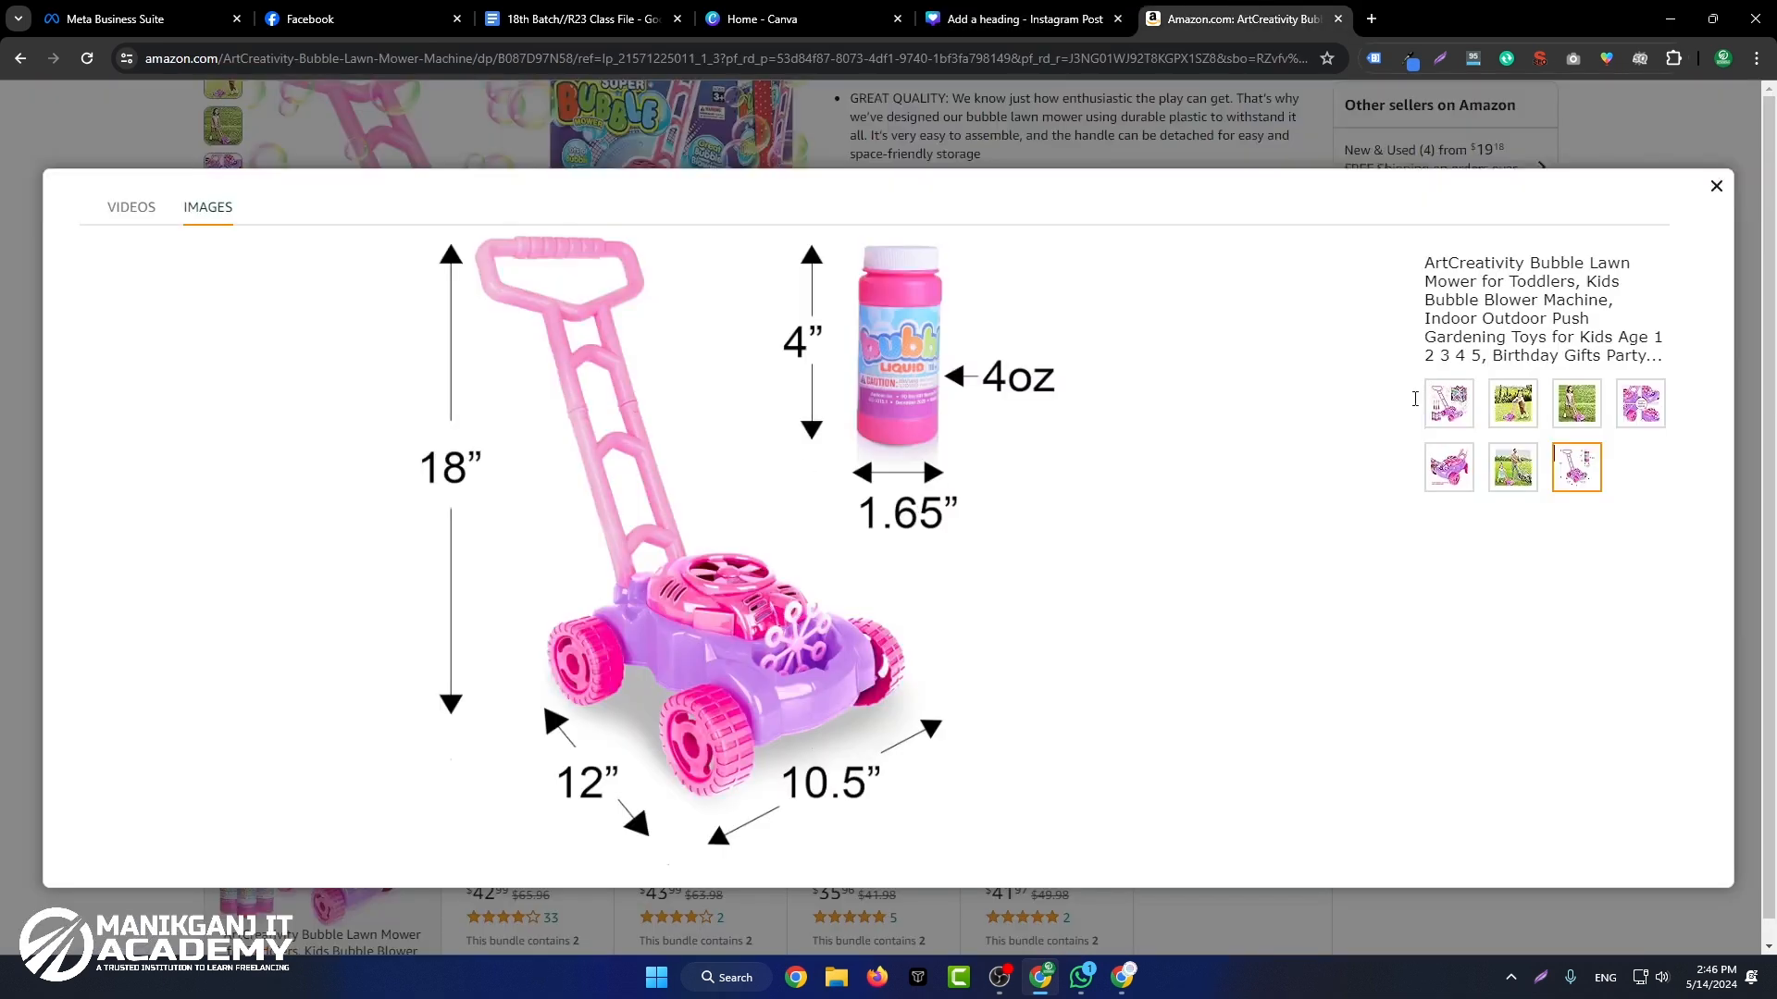
left_click(1492, 417)
left_click(1449, 468)
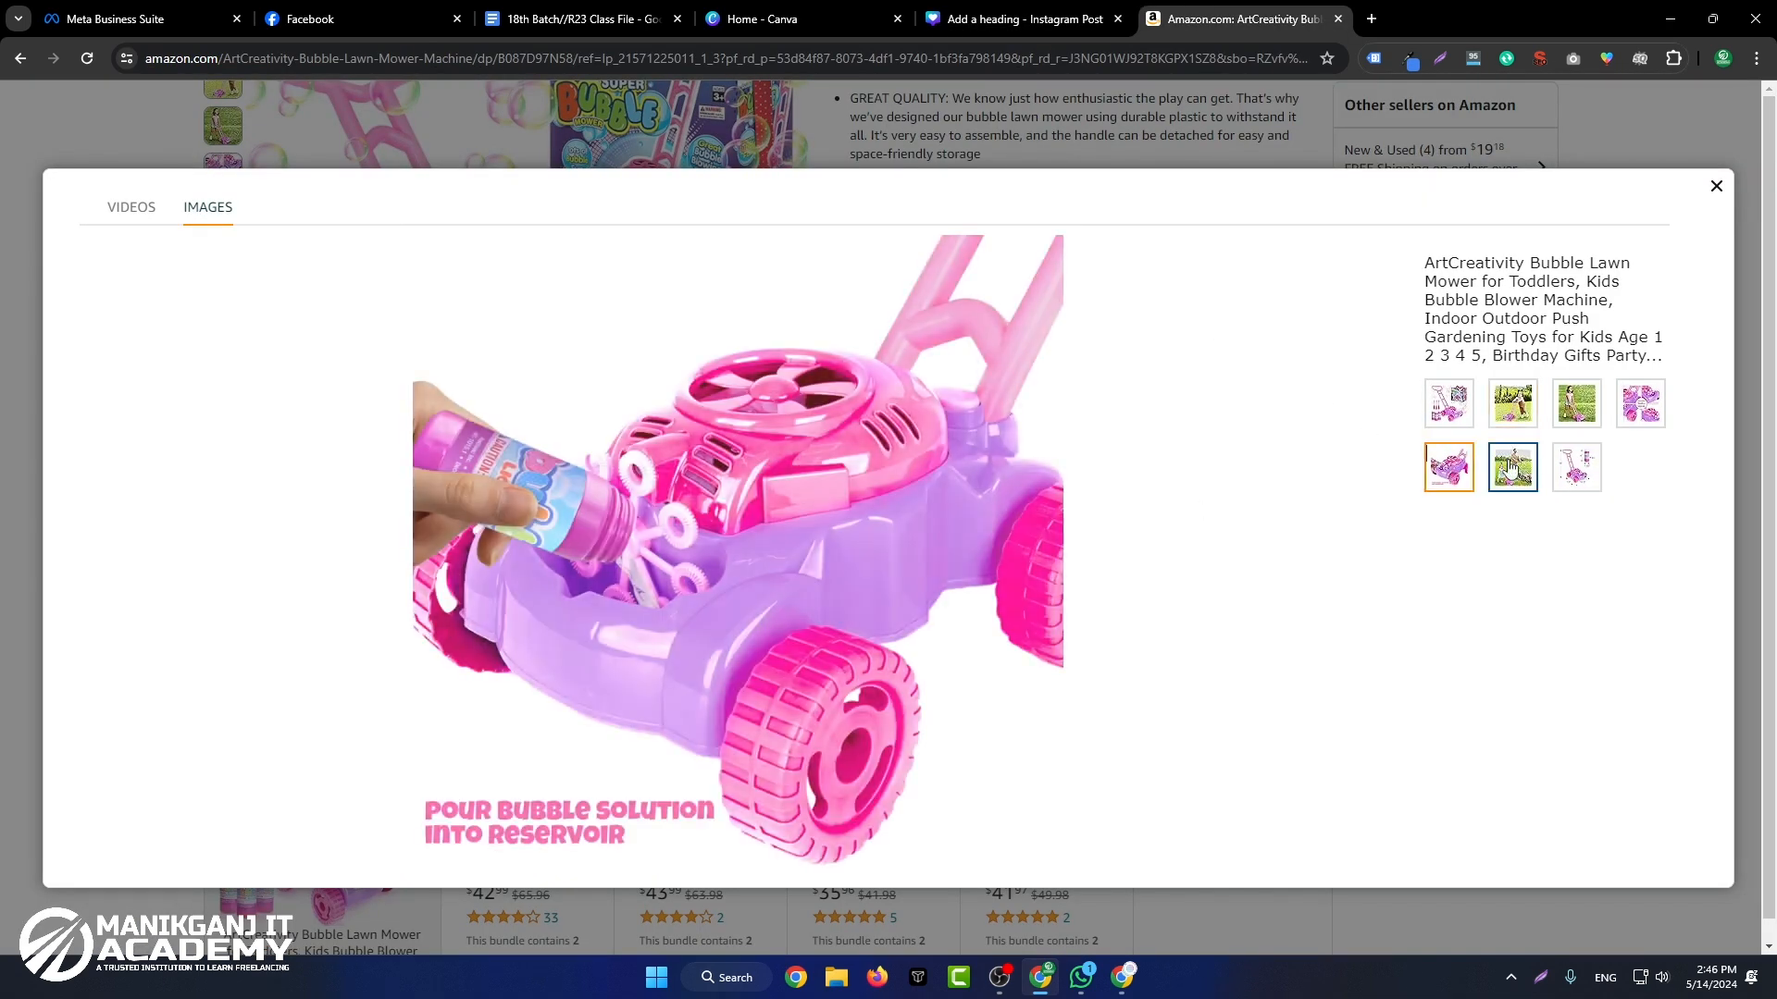
left_click(1651, 407)
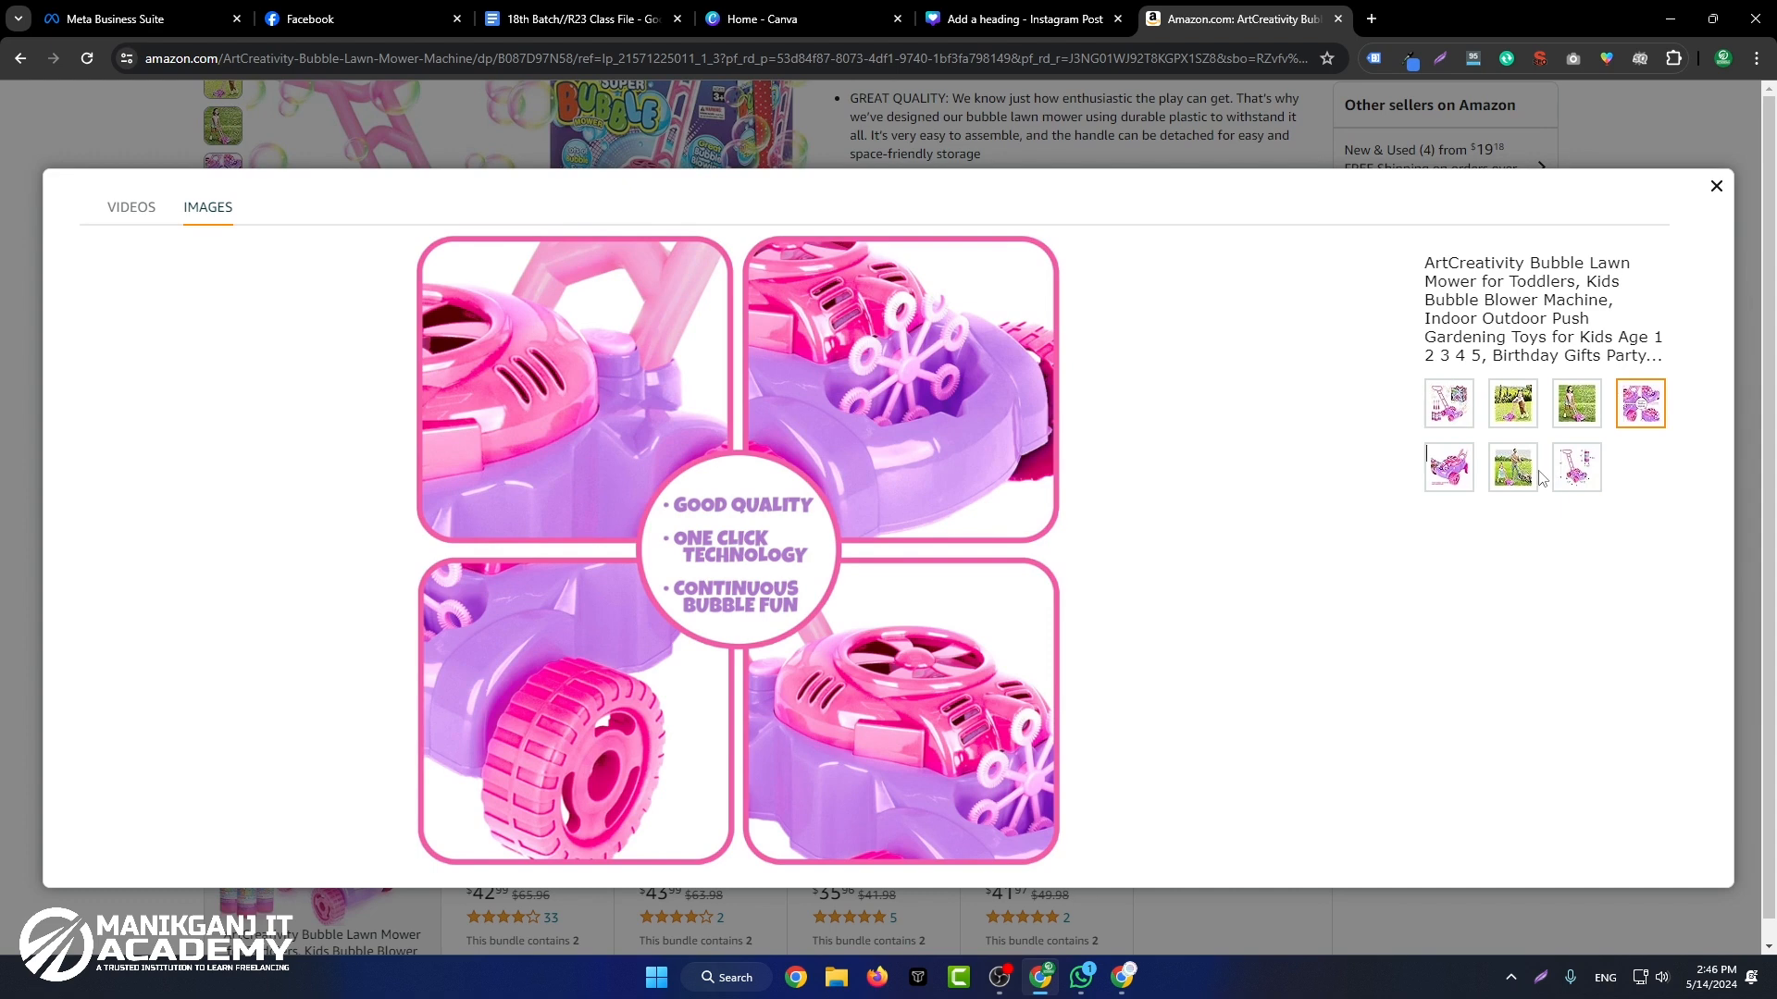
left_click(1437, 418)
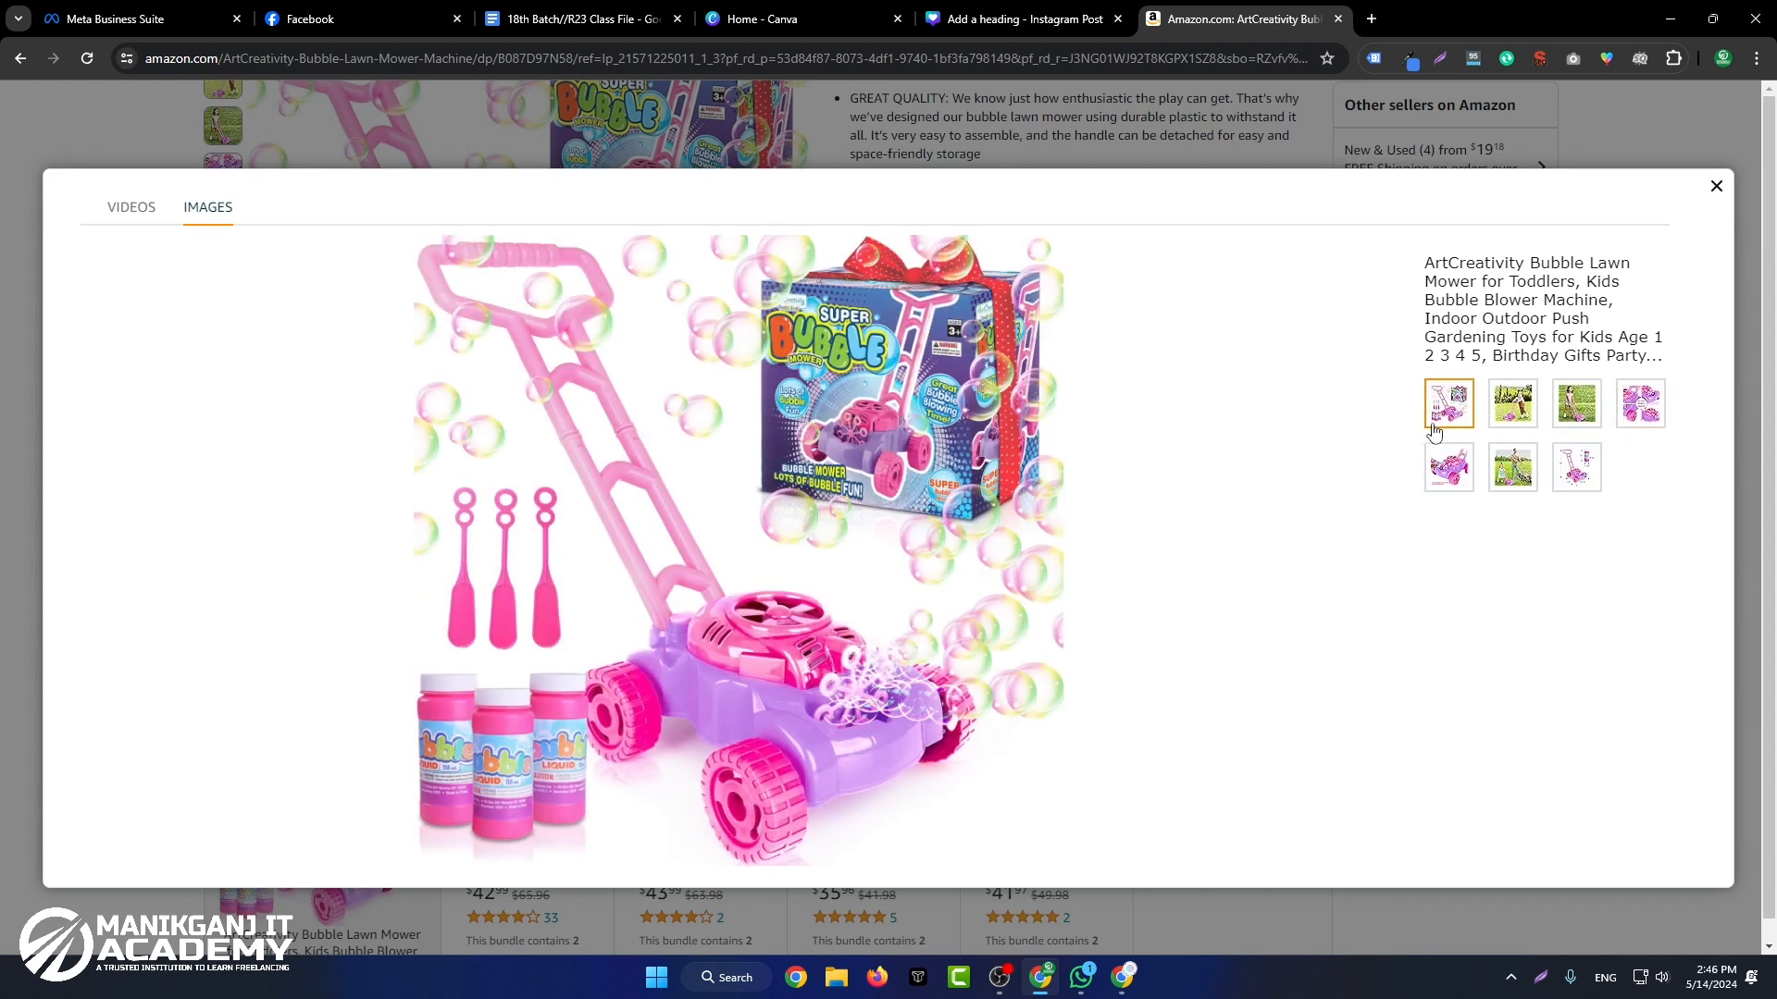
Step: Switch to Canva and apply the "Gray Blur Background Interior Design Promotion Instagram Post" template to page 2
left_click(1021, 9)
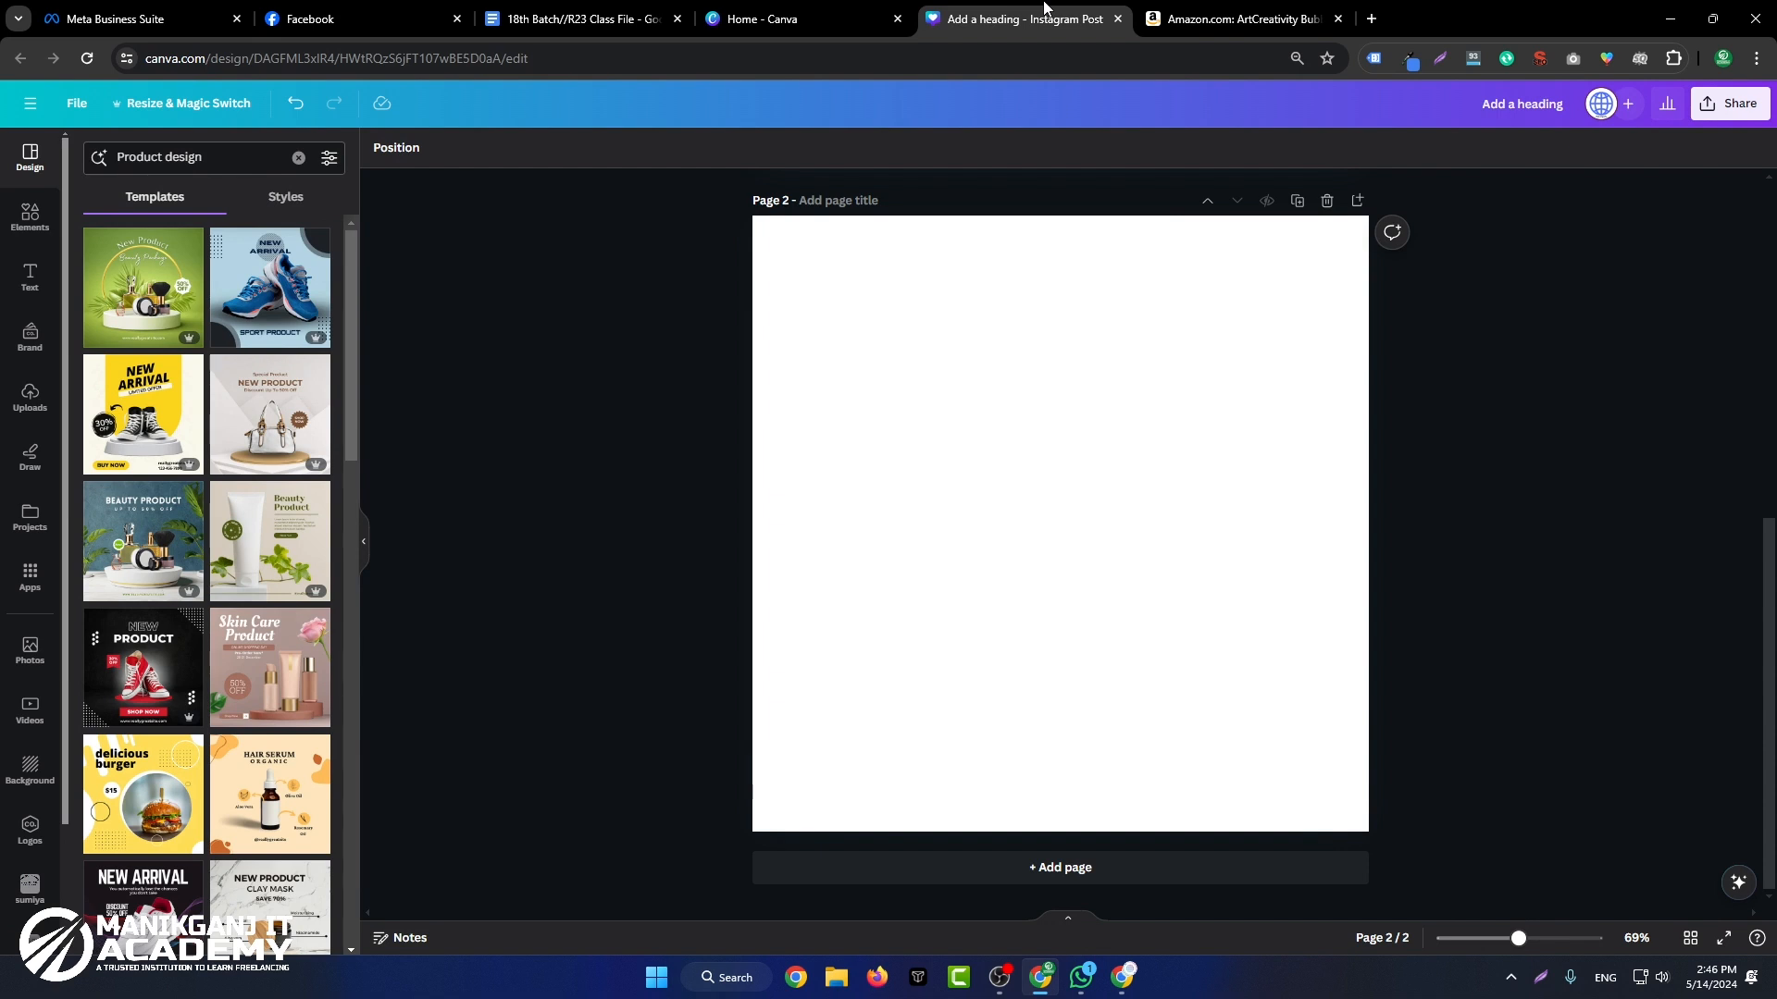
scroll(214, 296, "down", 3)
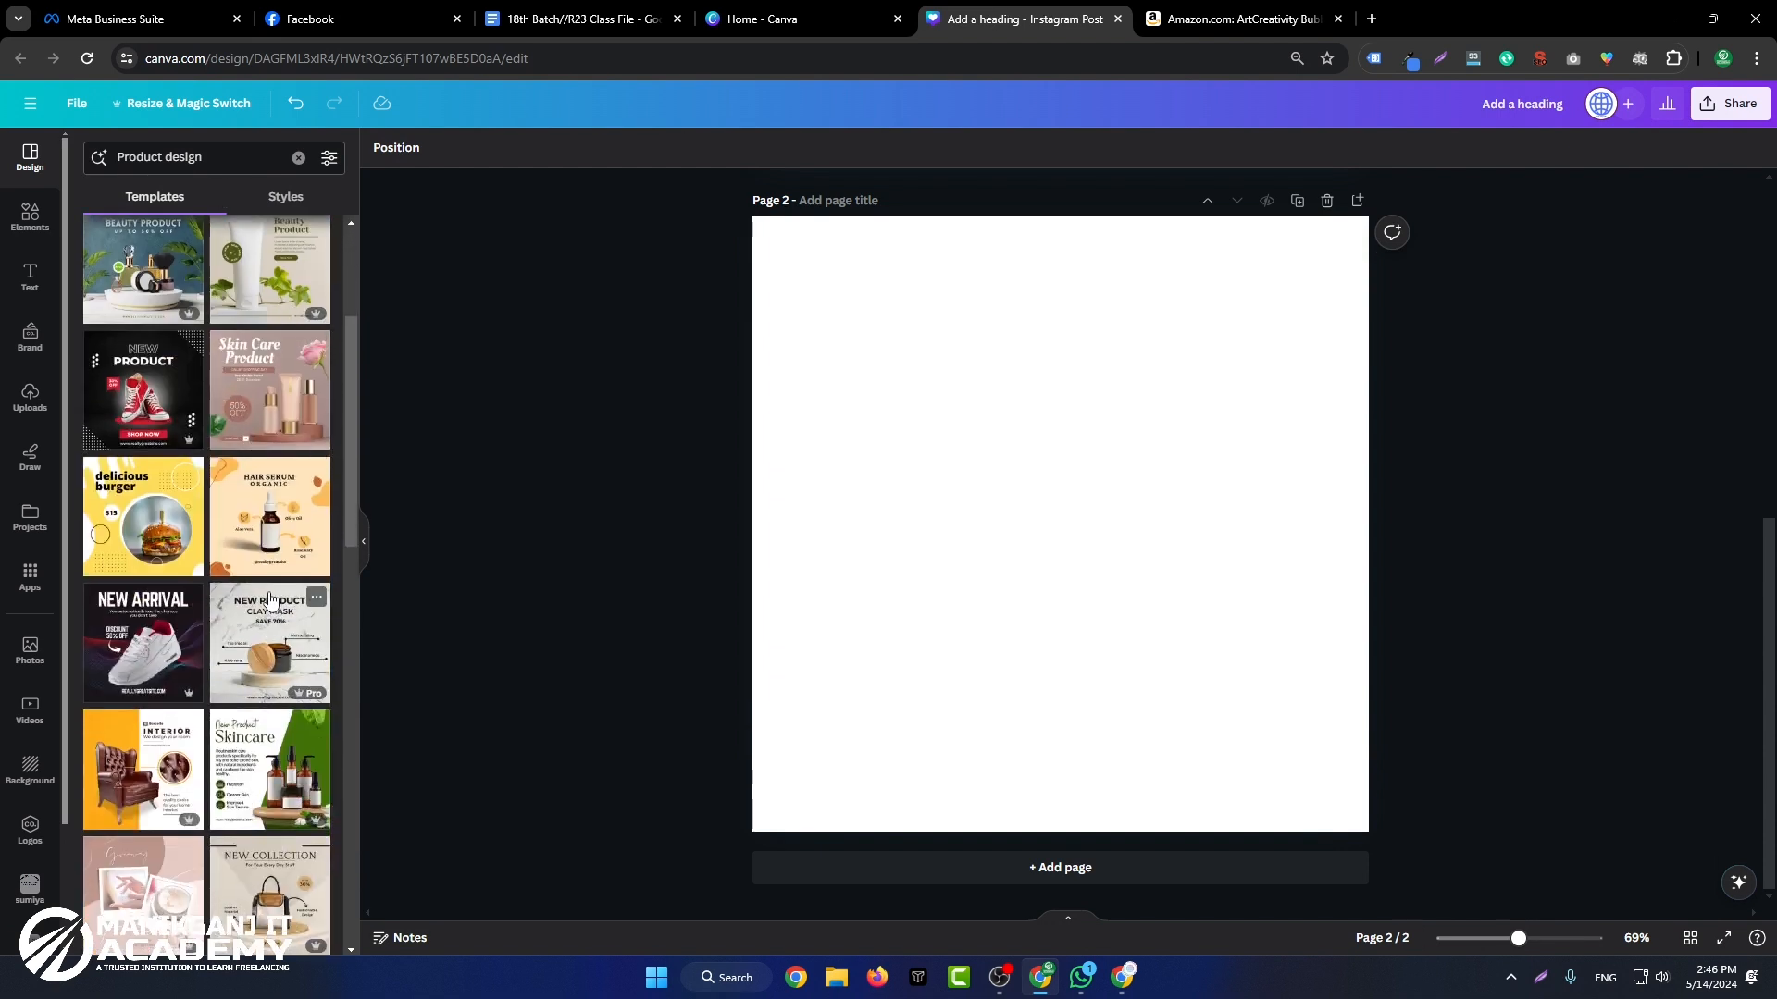
scroll(267, 599, "down", 3)
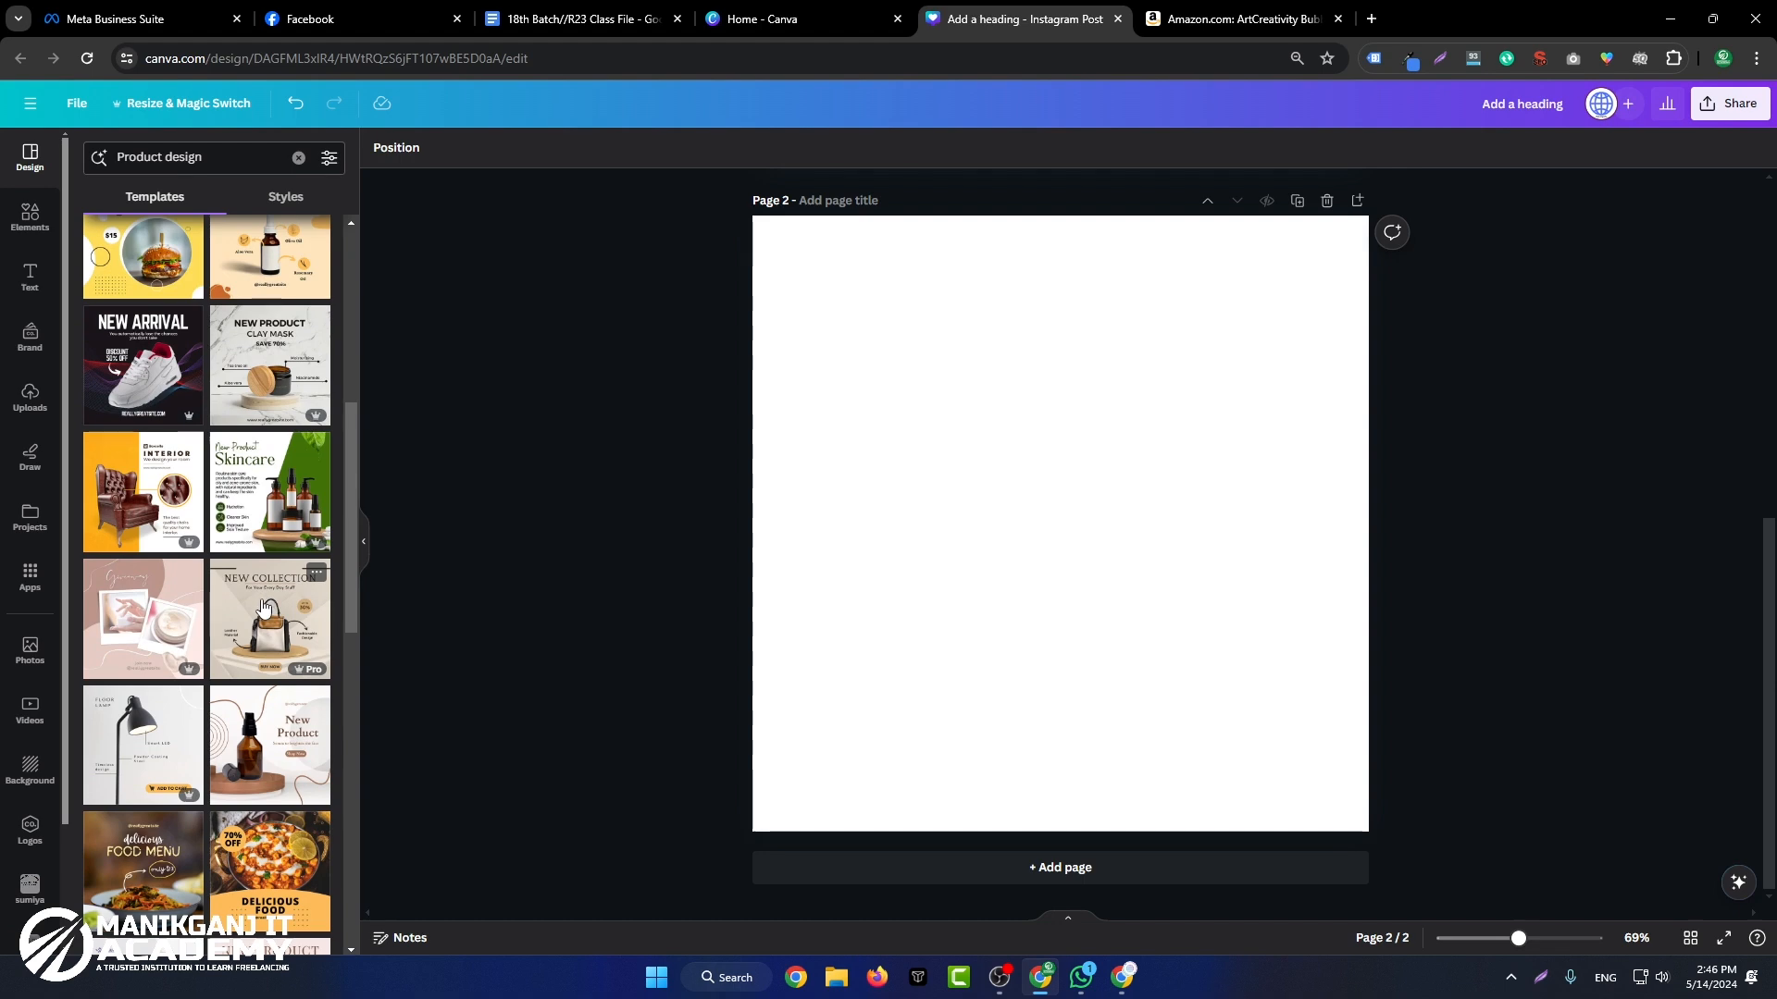
scroll(264, 606, "down", 3)
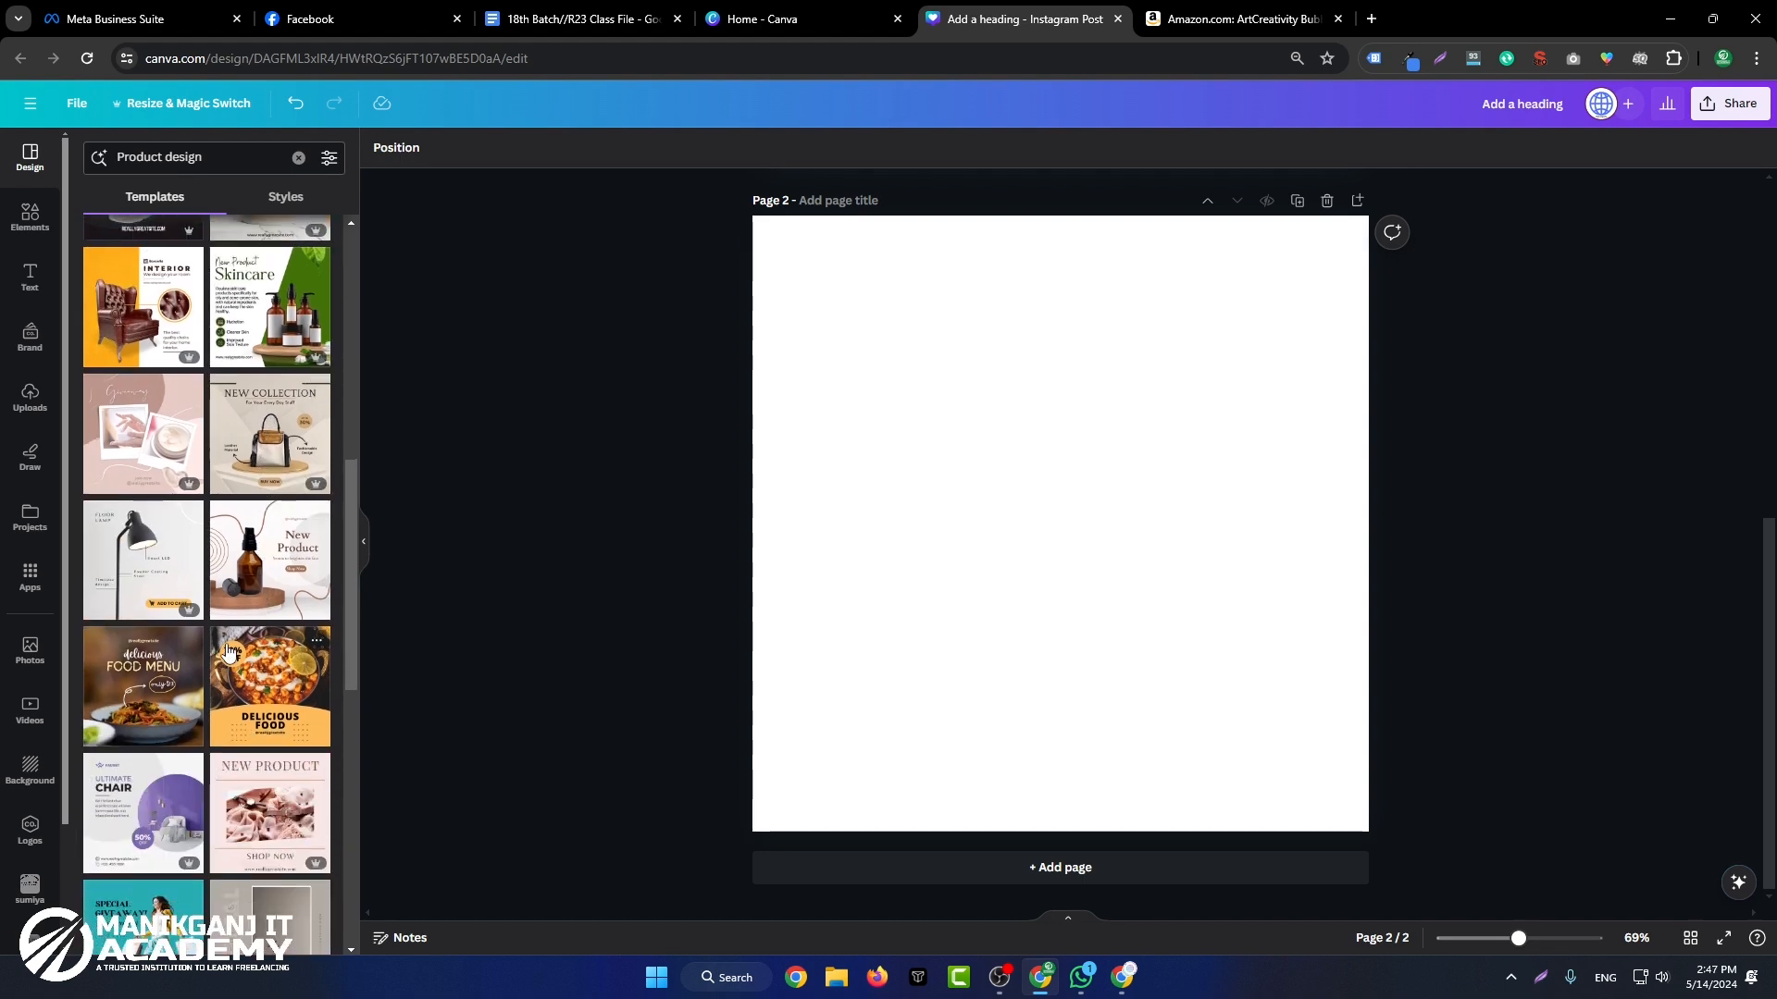
scroll(236, 662, "down", 4)
scroll(235, 667, "down", 3)
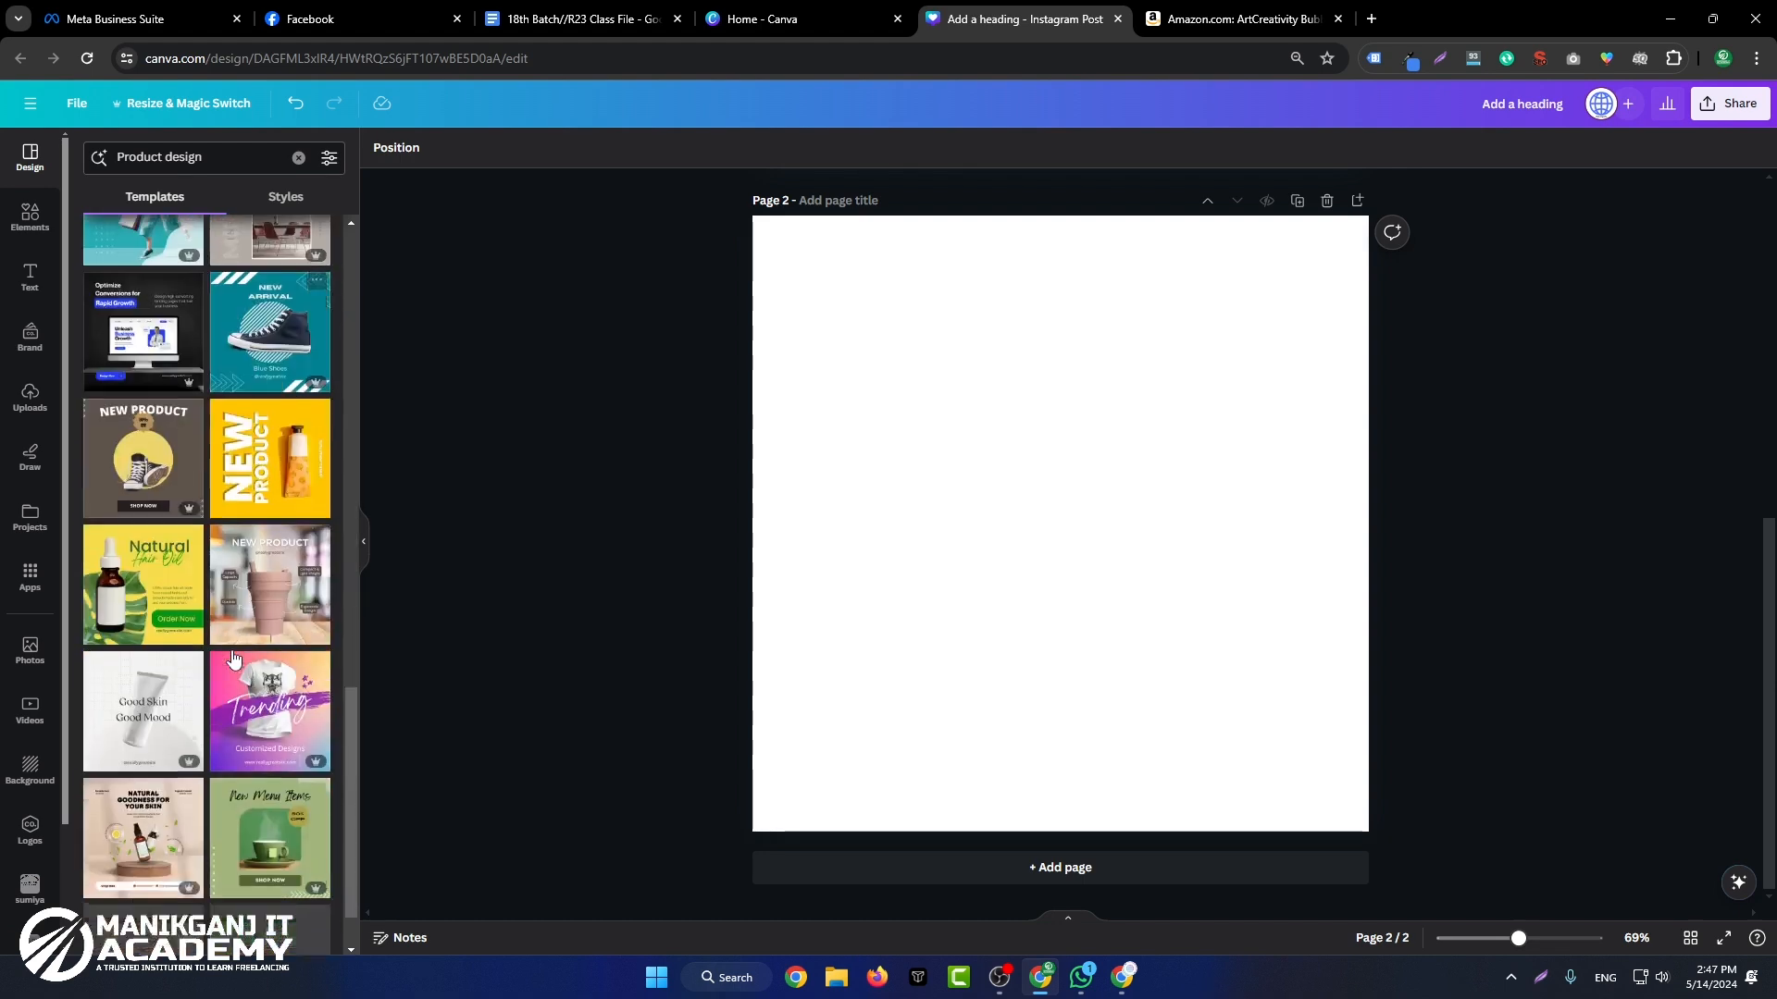
scroll(149, 675, "down", 3)
scroll(150, 673, "down", 3)
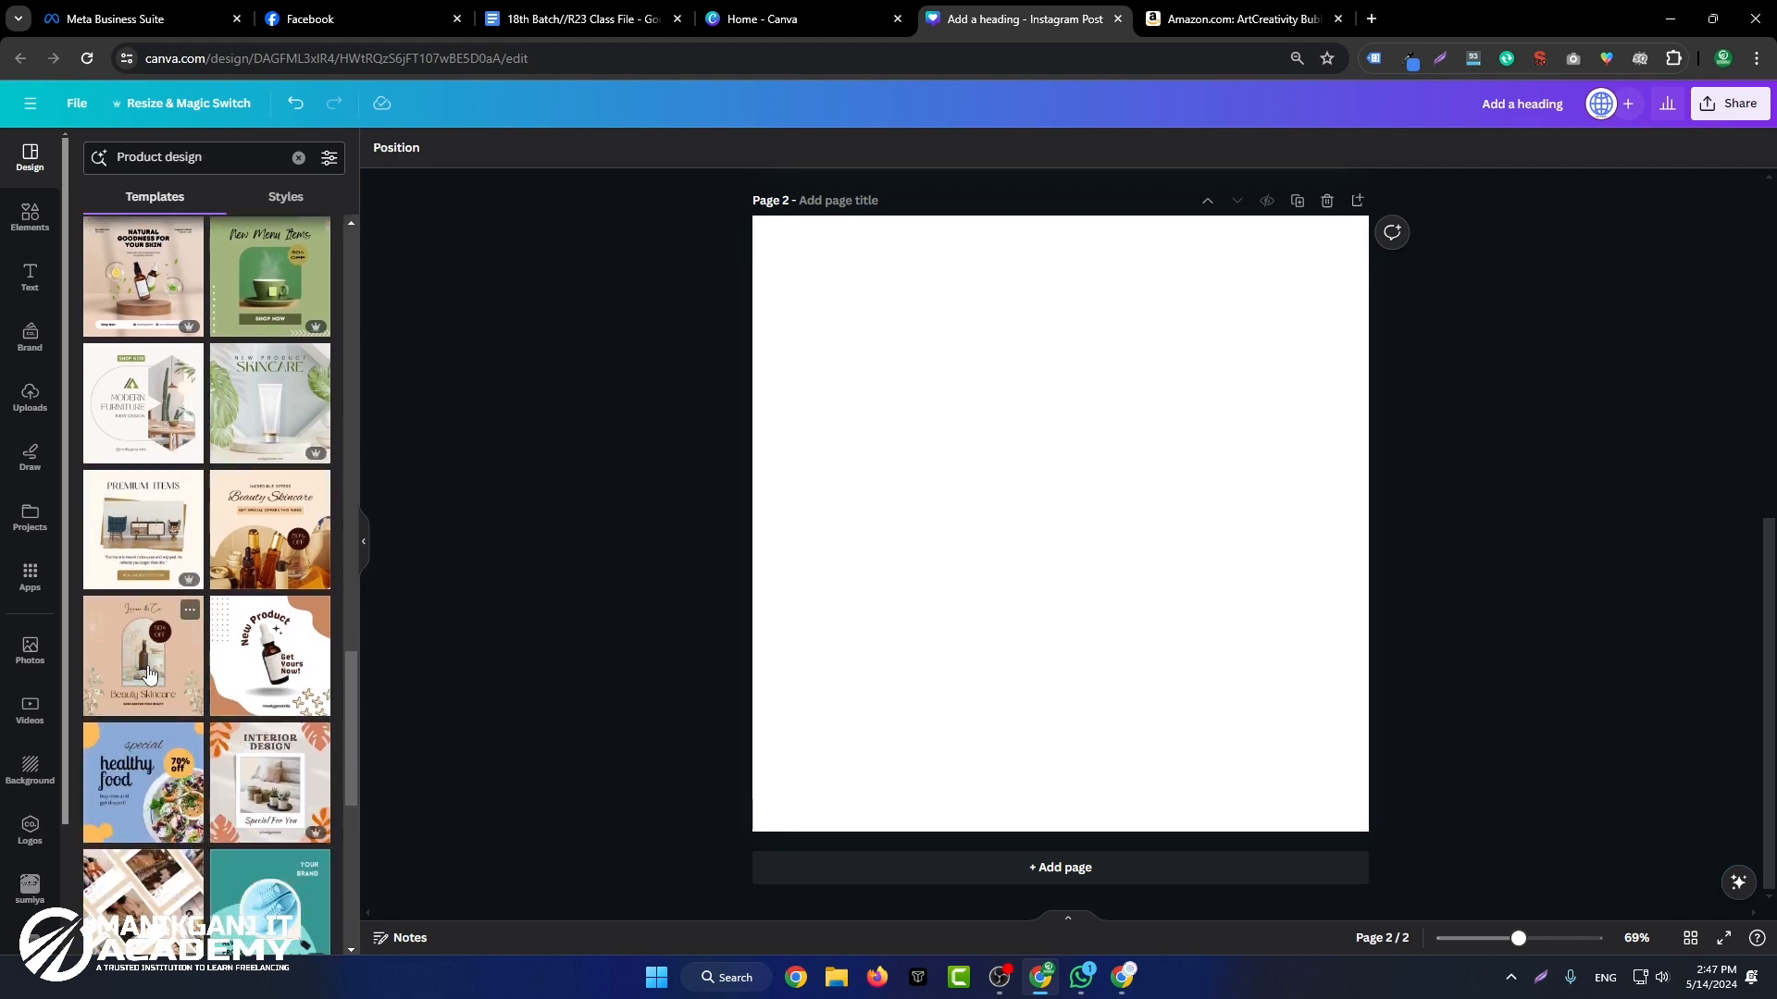
scroll(159, 661, "down", 2)
scroll(159, 660, "down", 10)
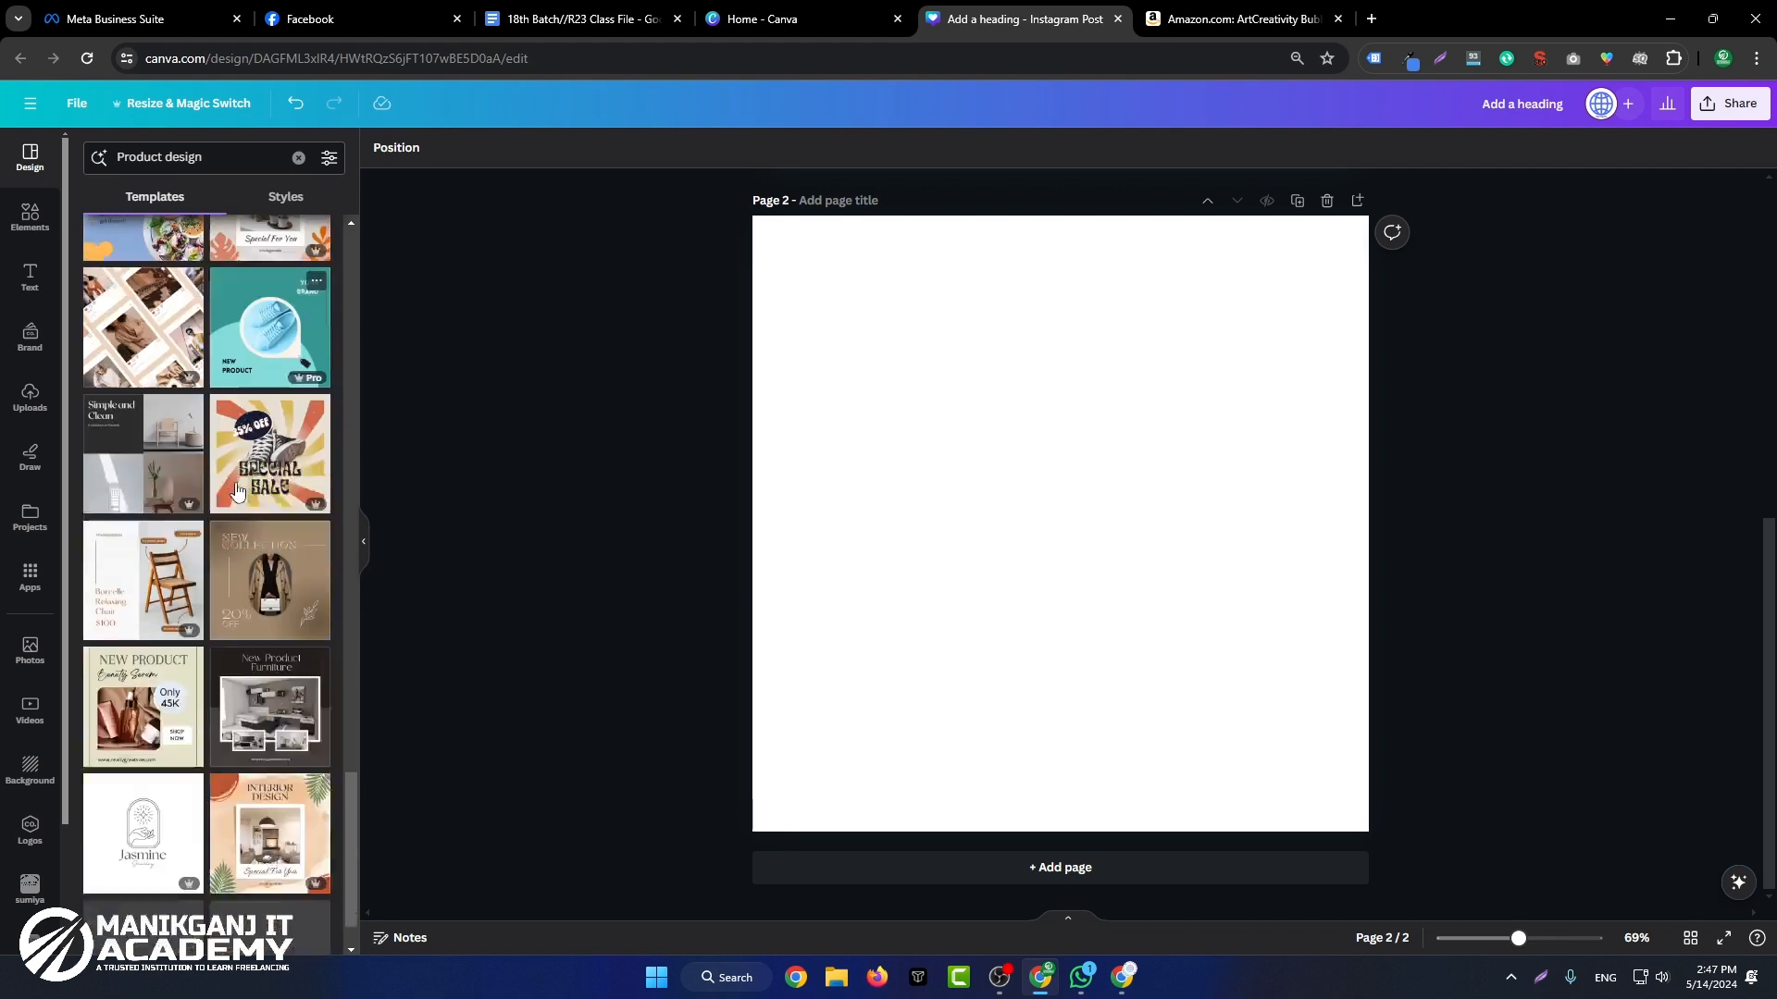
scroll(236, 505, "down", 3)
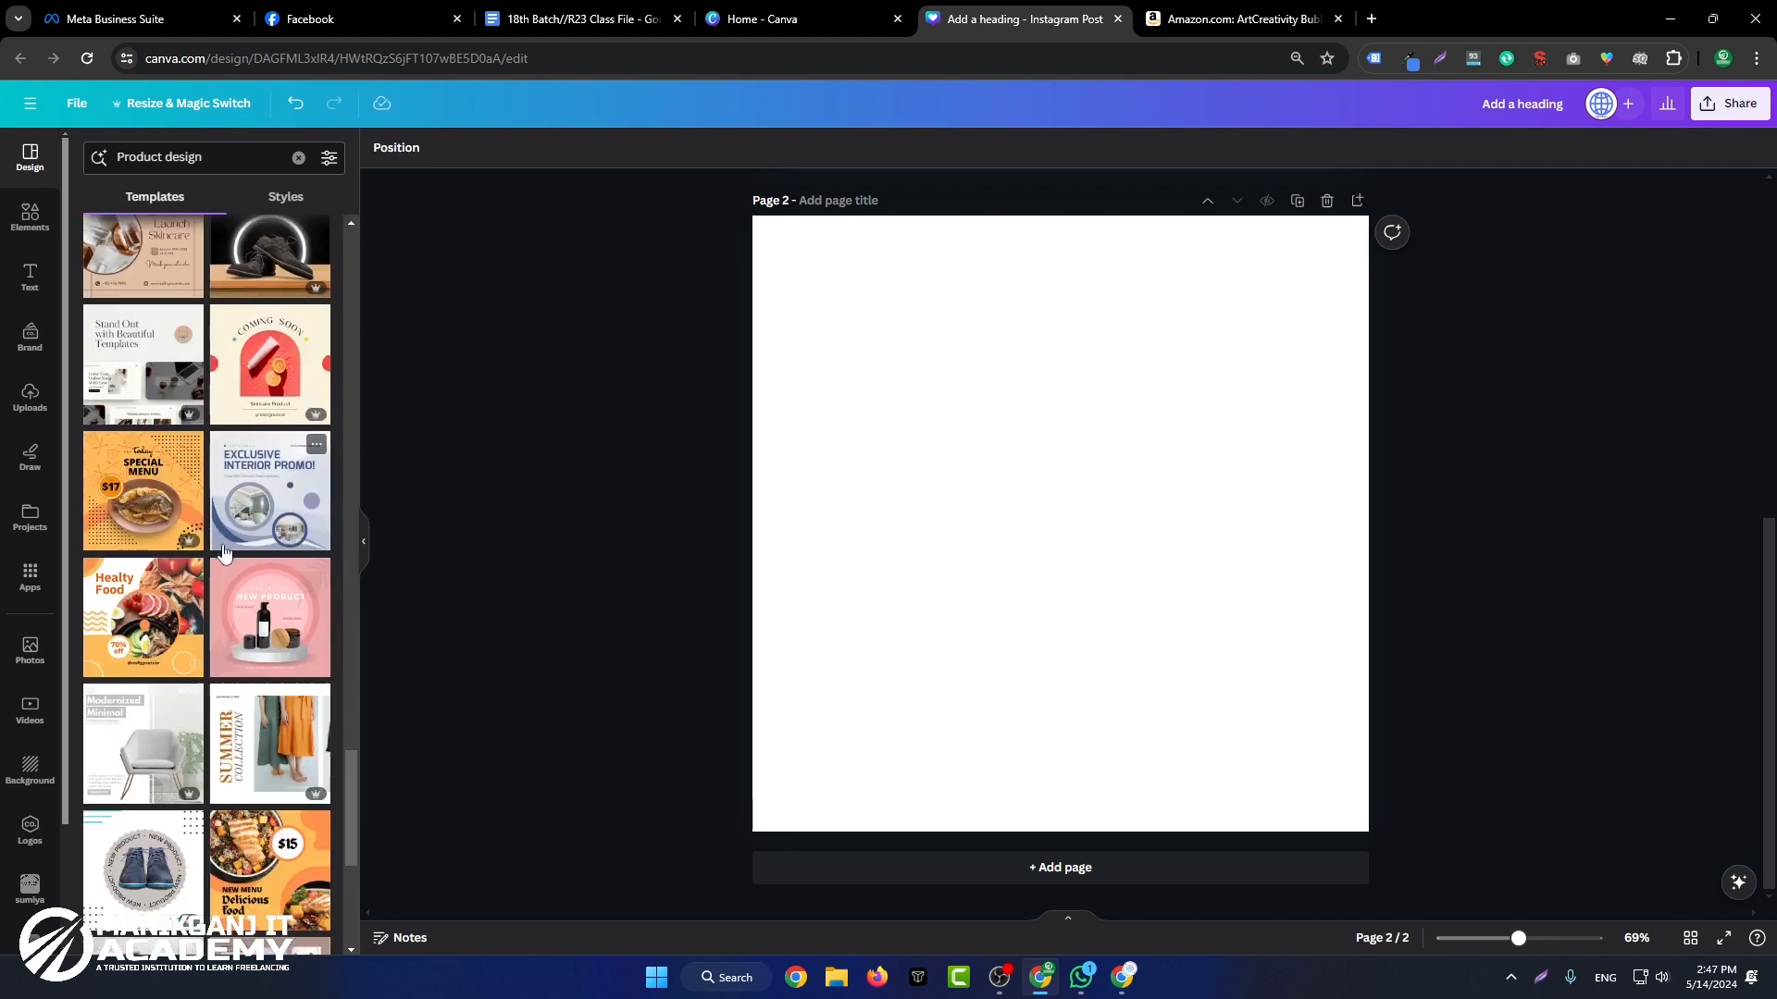
scroll(210, 681, "down", 4)
scroll(277, 685, "down", 3)
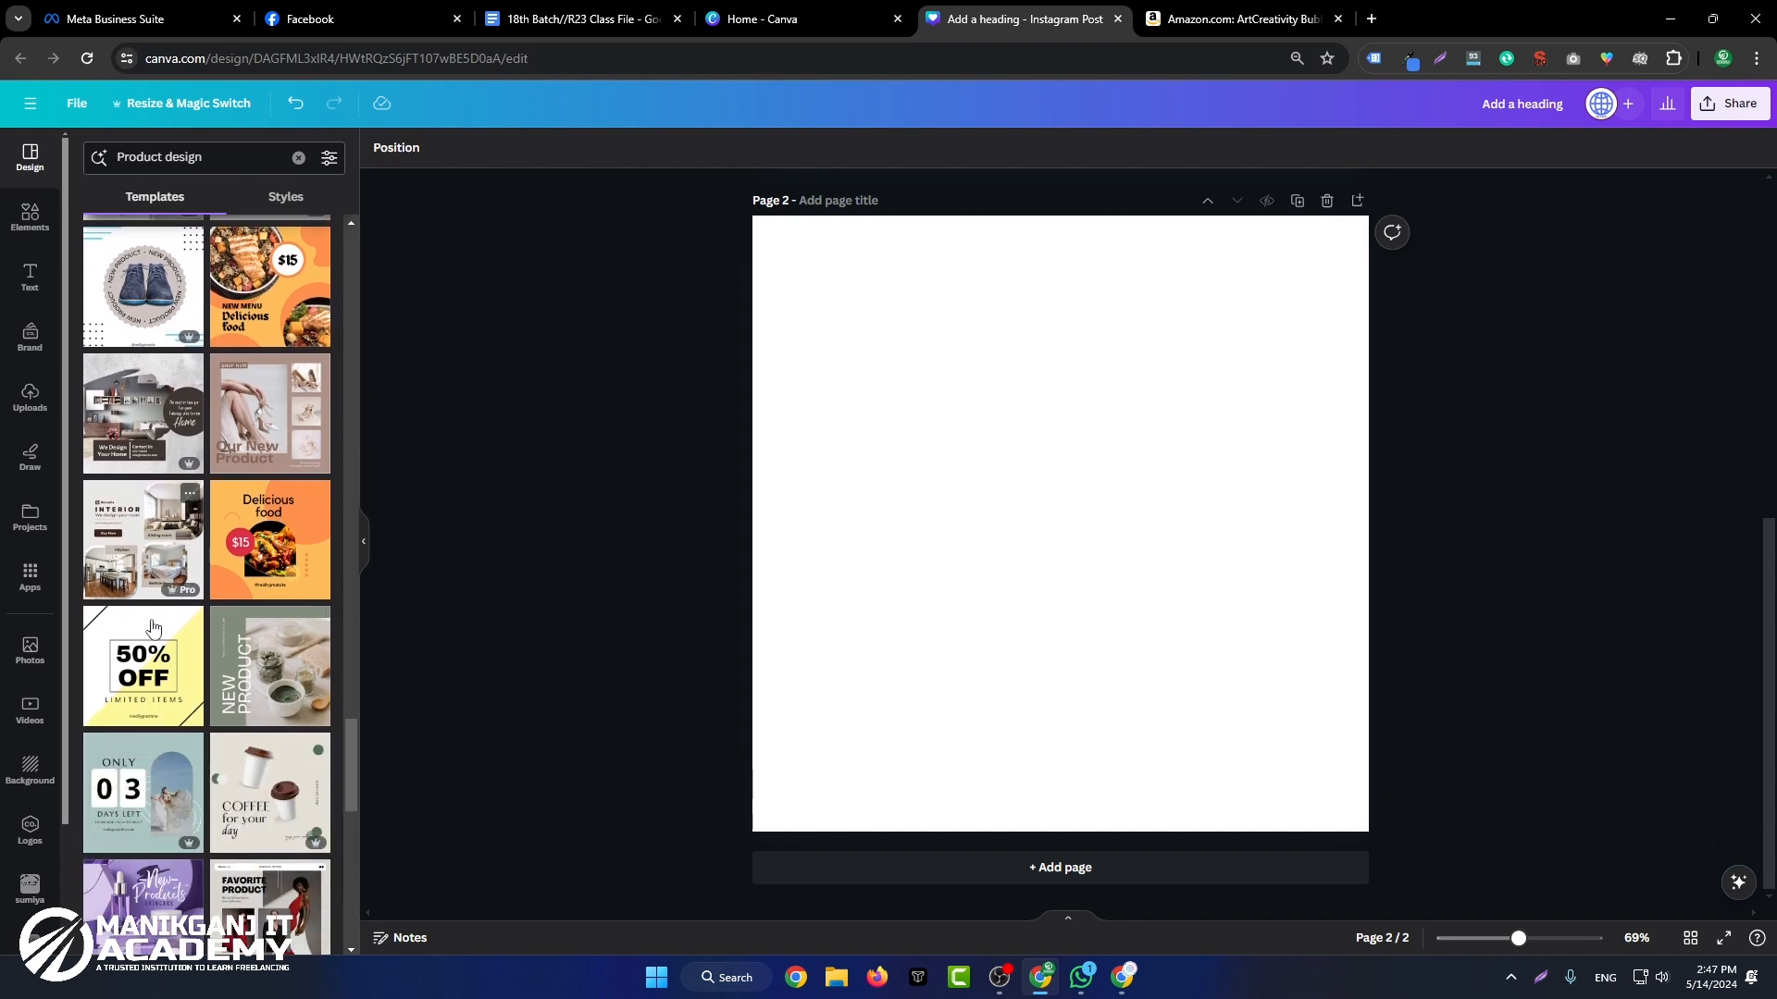
left_click(134, 566)
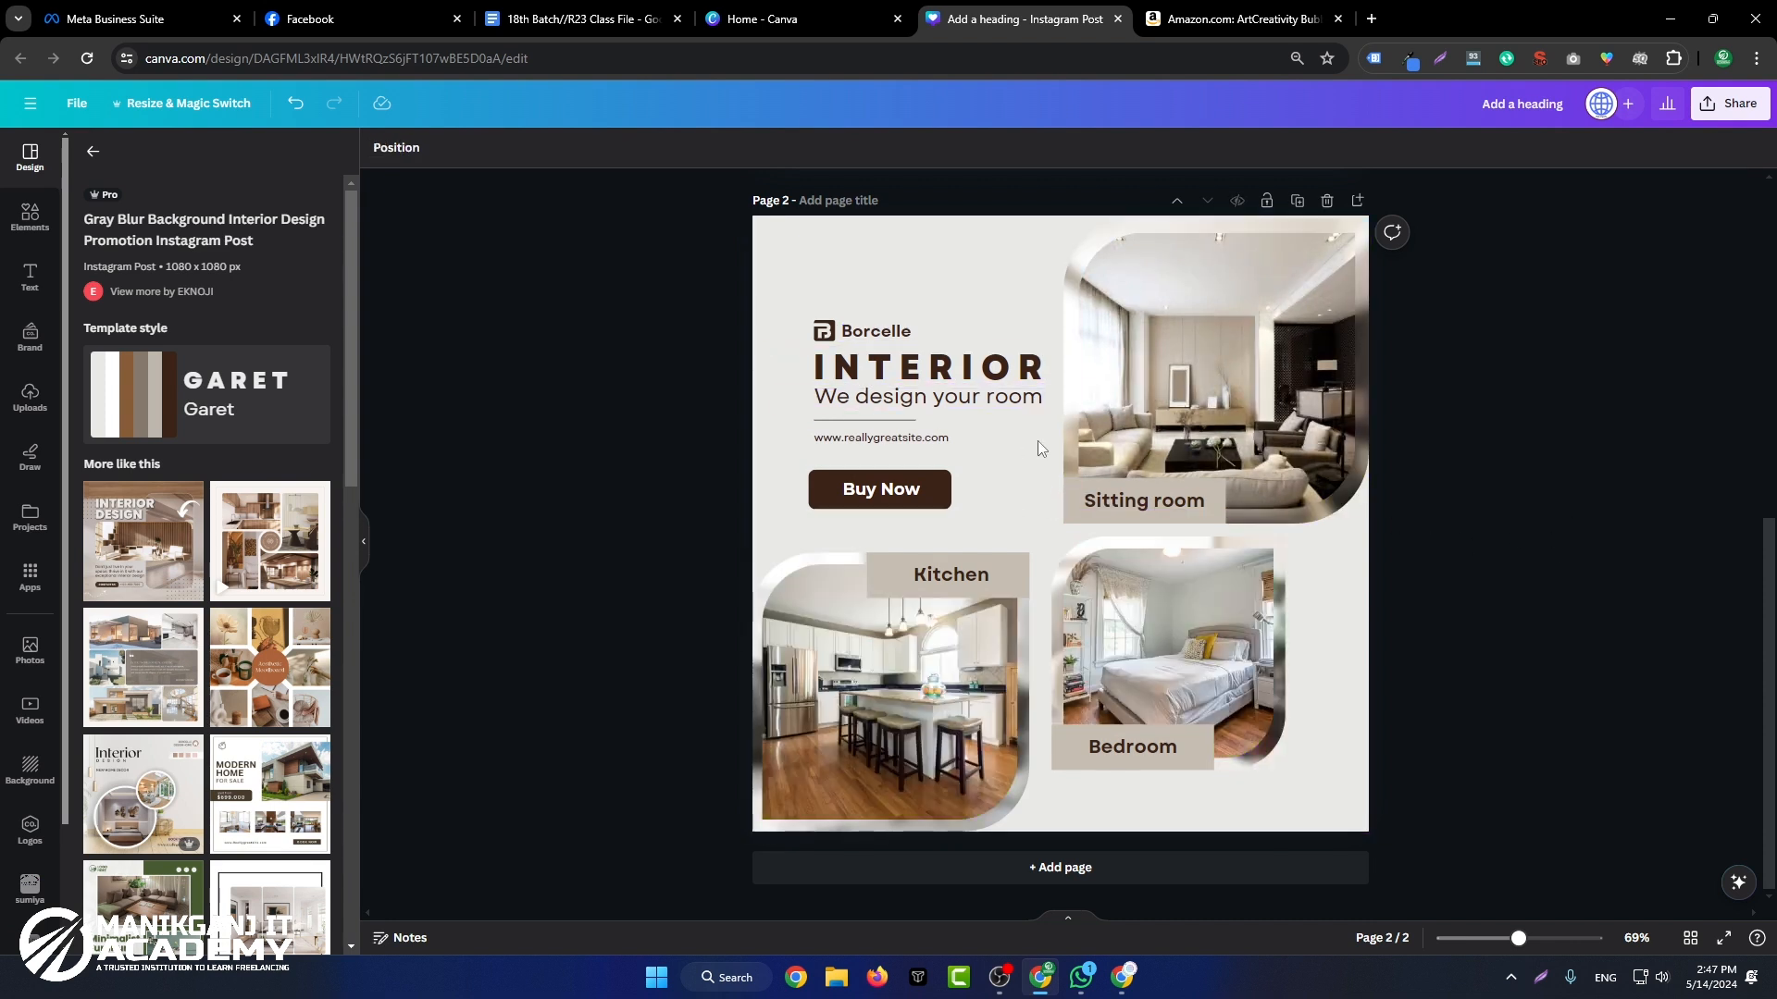
Step: Copy the "Pour bubble solution into reservoir" image of the bubble mower from the Amazon product gallery
left_click(1298, 394)
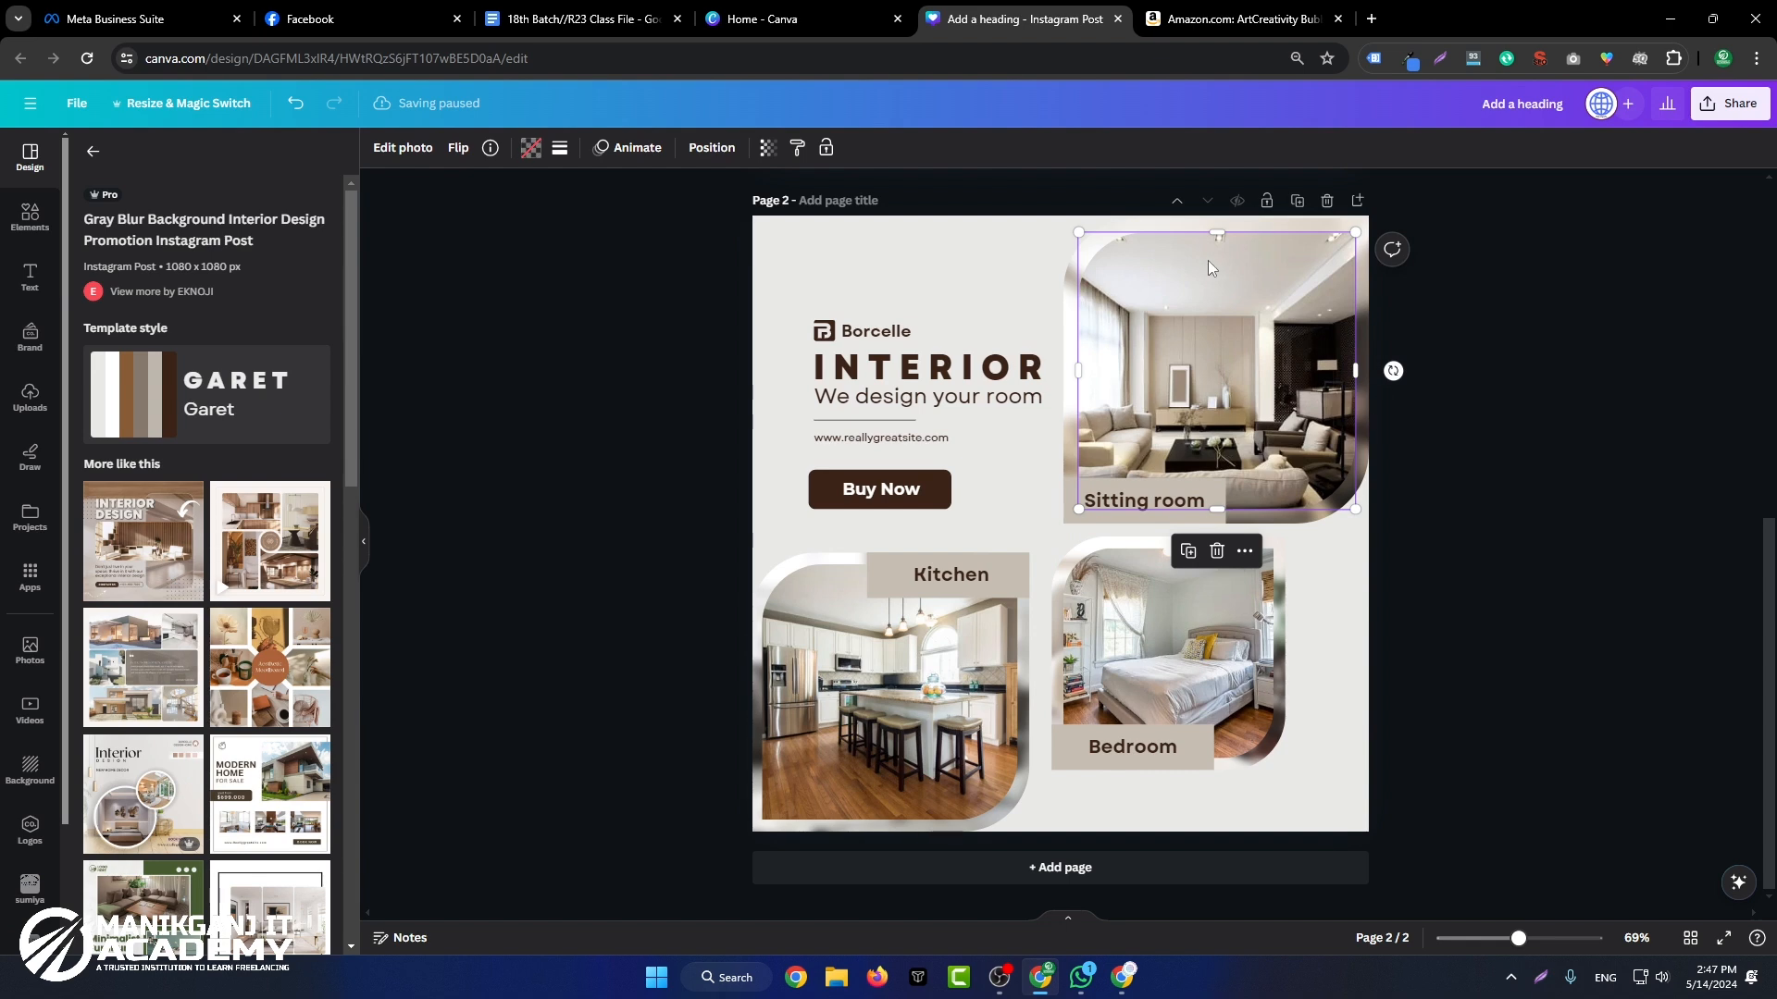
left_click(1224, 19)
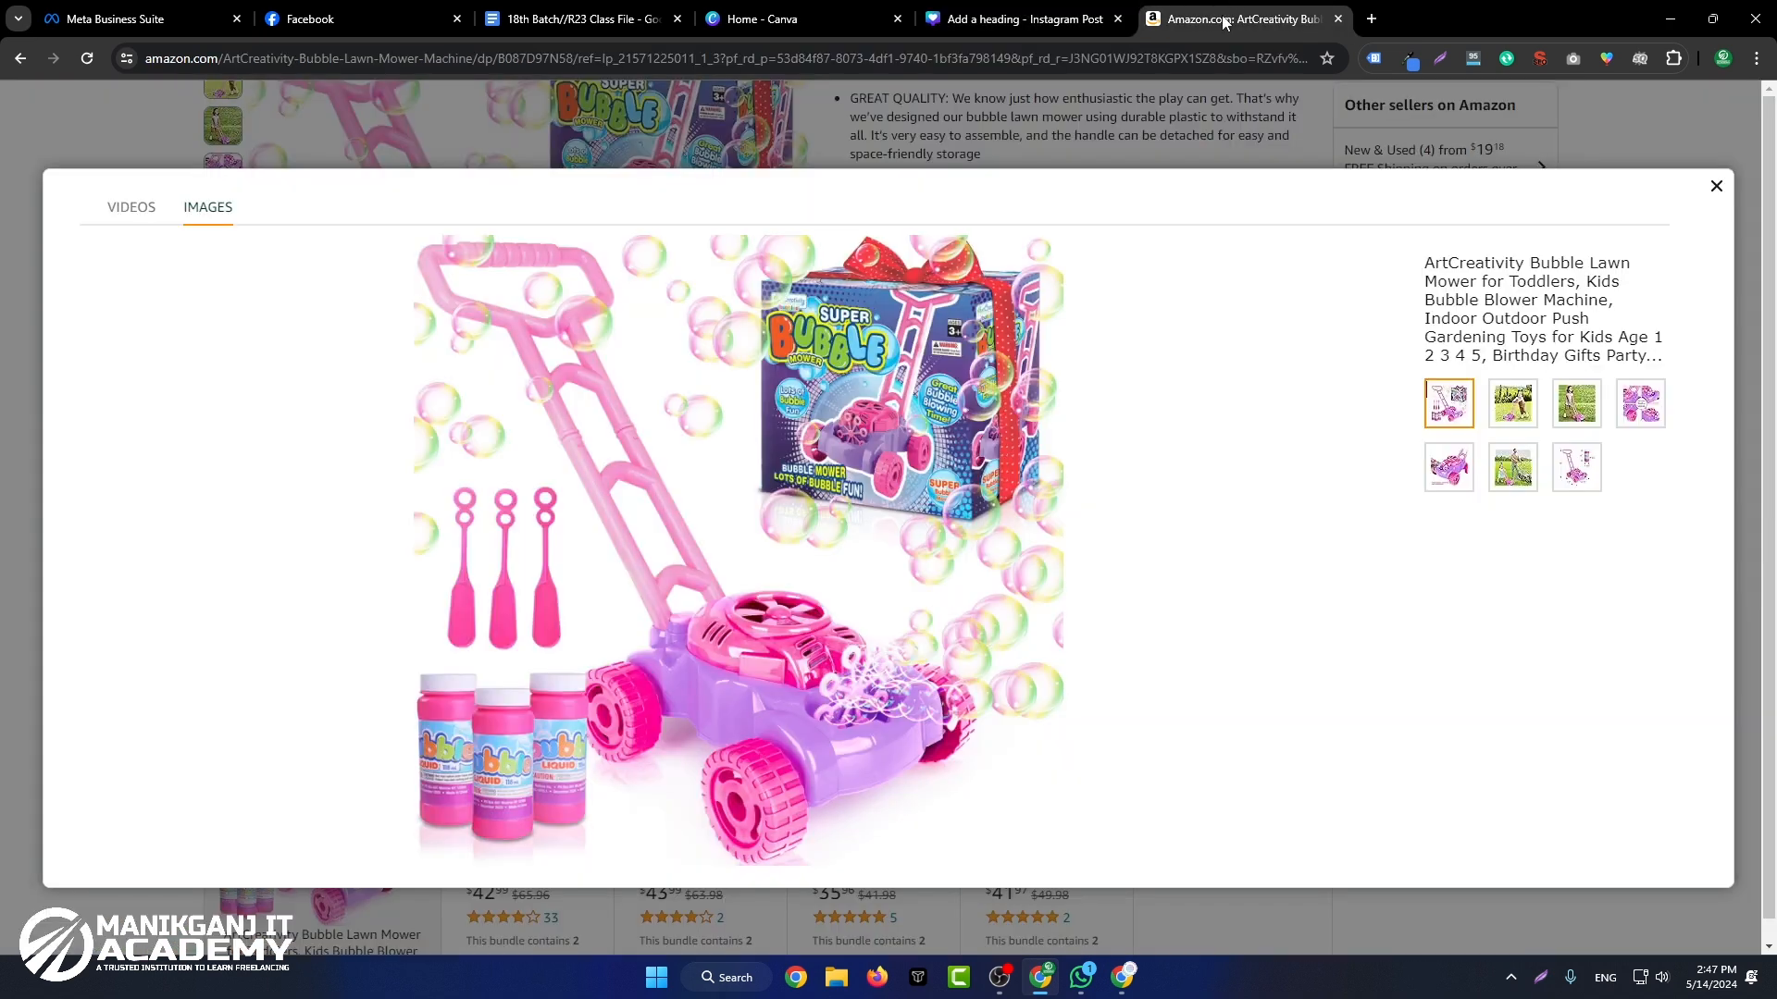
left_click(1511, 470)
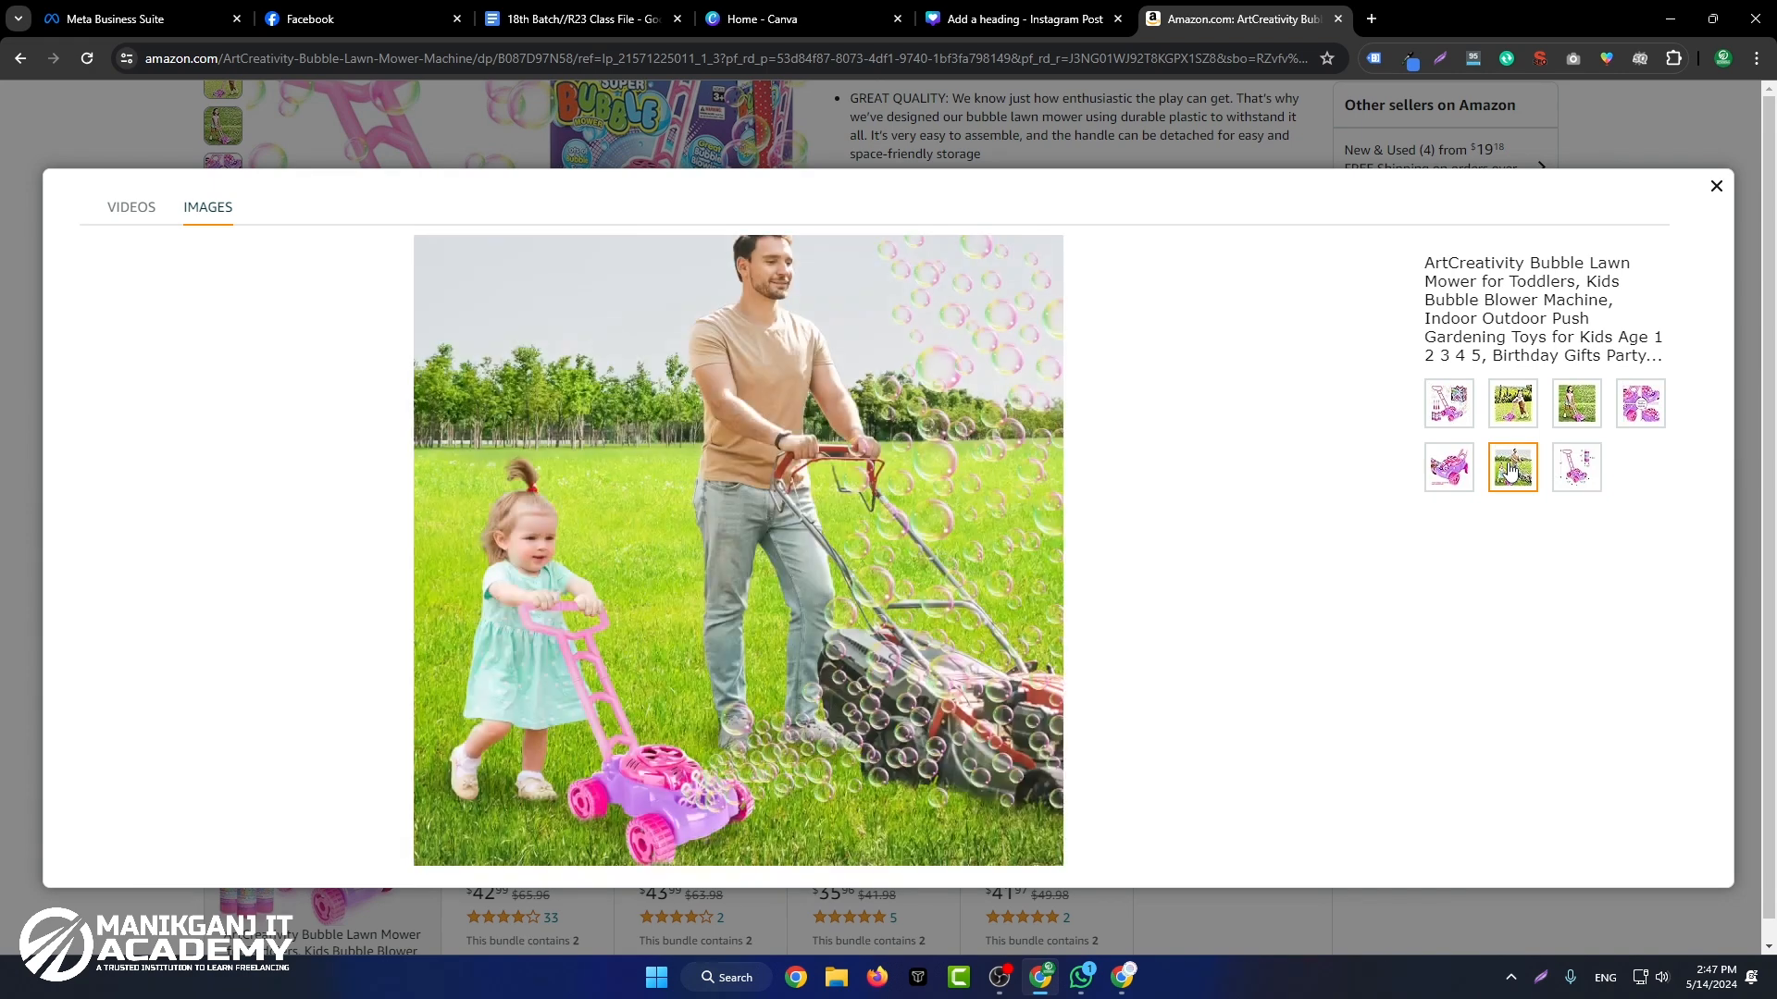
left_click(1640, 404)
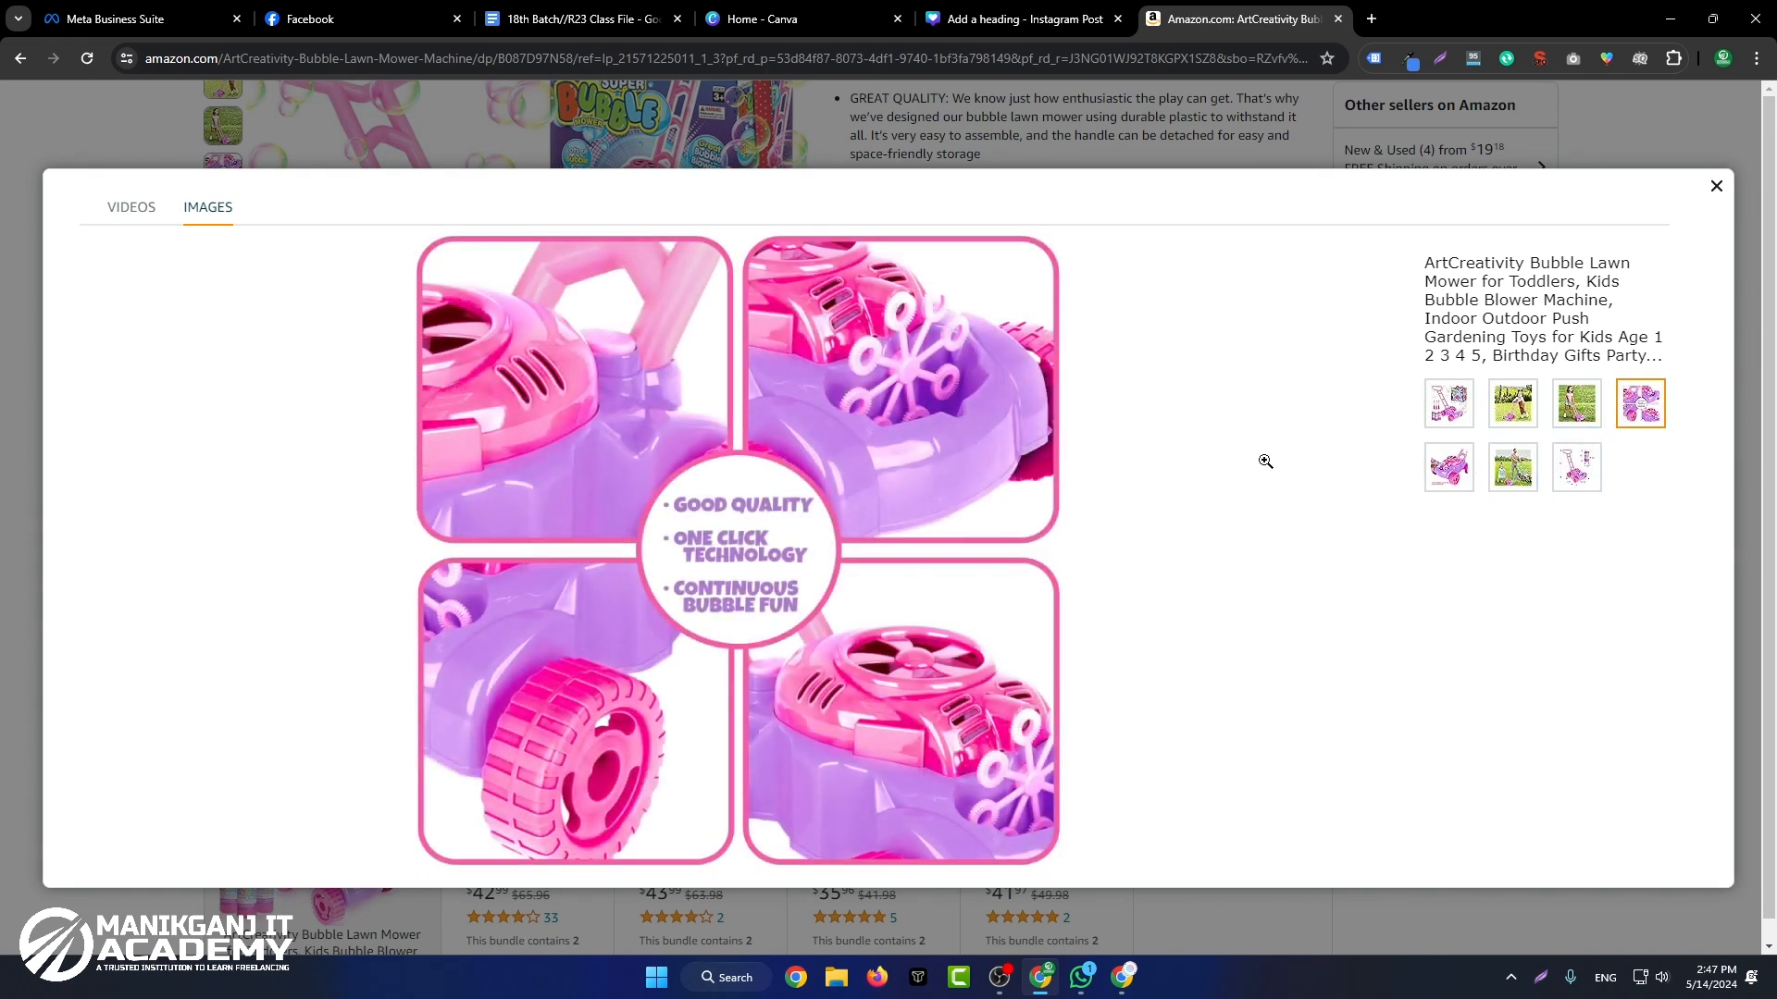
left_click(1471, 469)
right_click(748, 357)
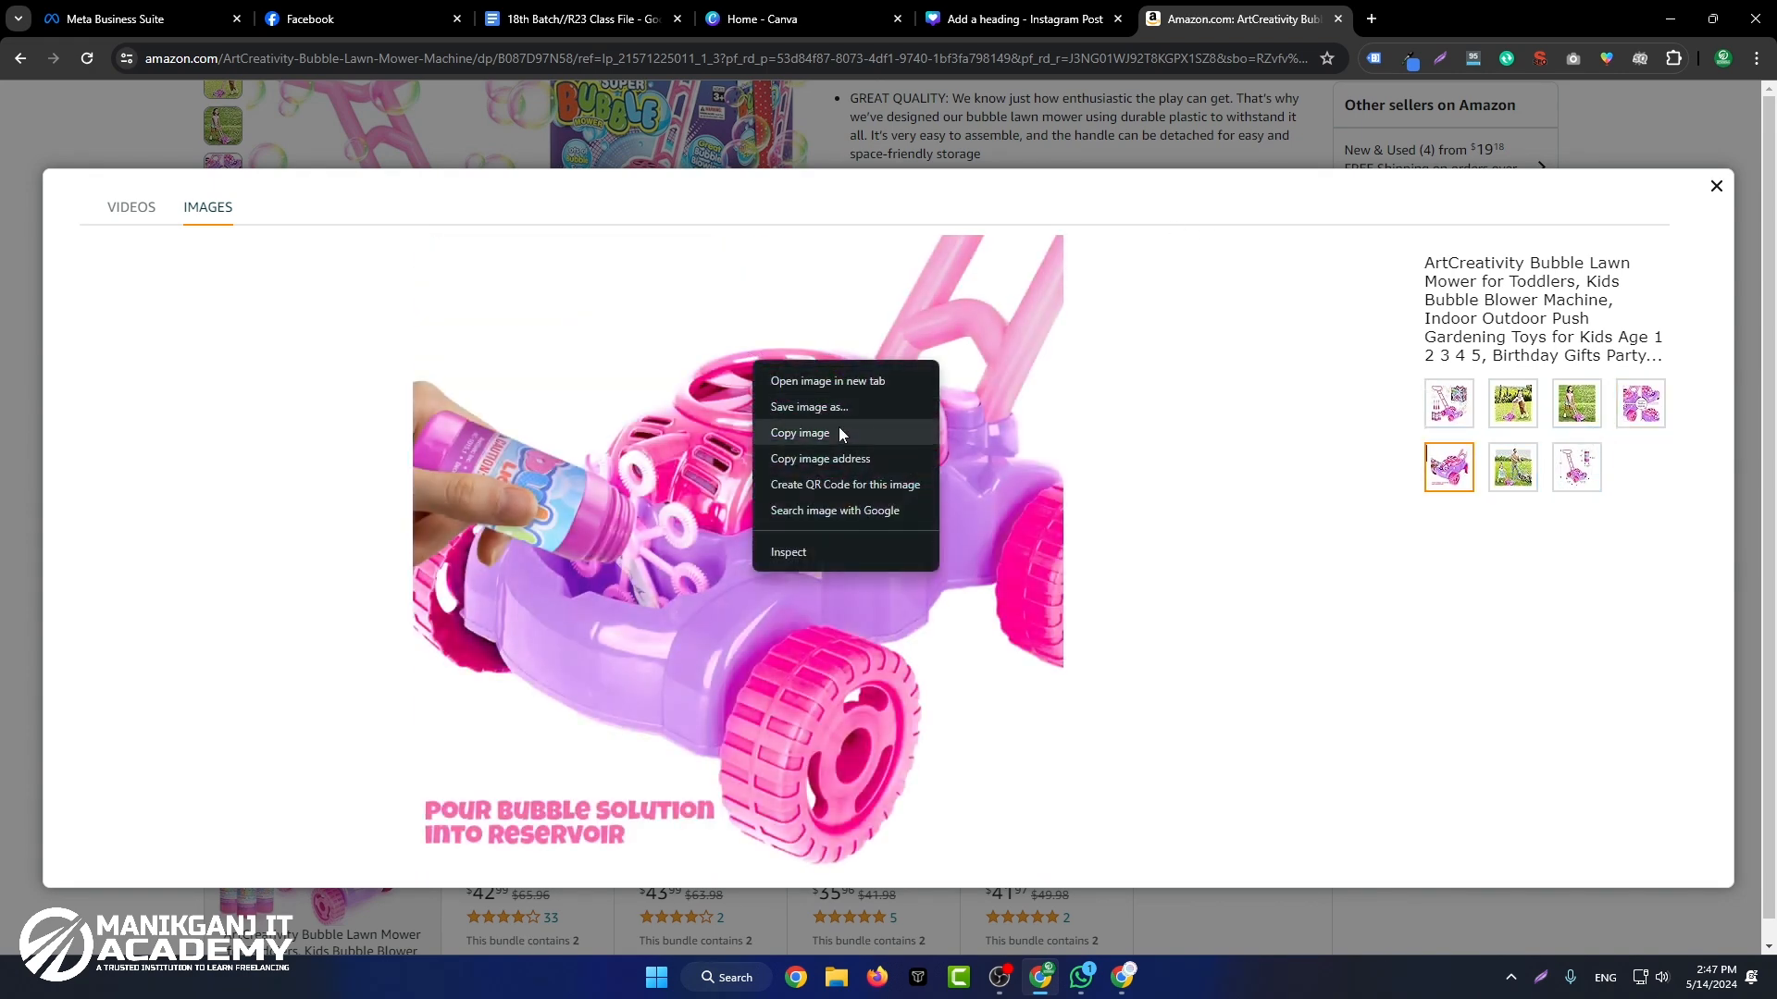
left_click(844, 433)
Step: Paste the copied pouring image onto page 2 in Canva and fit it into the Sitting room photo frame
left_click(972, 18)
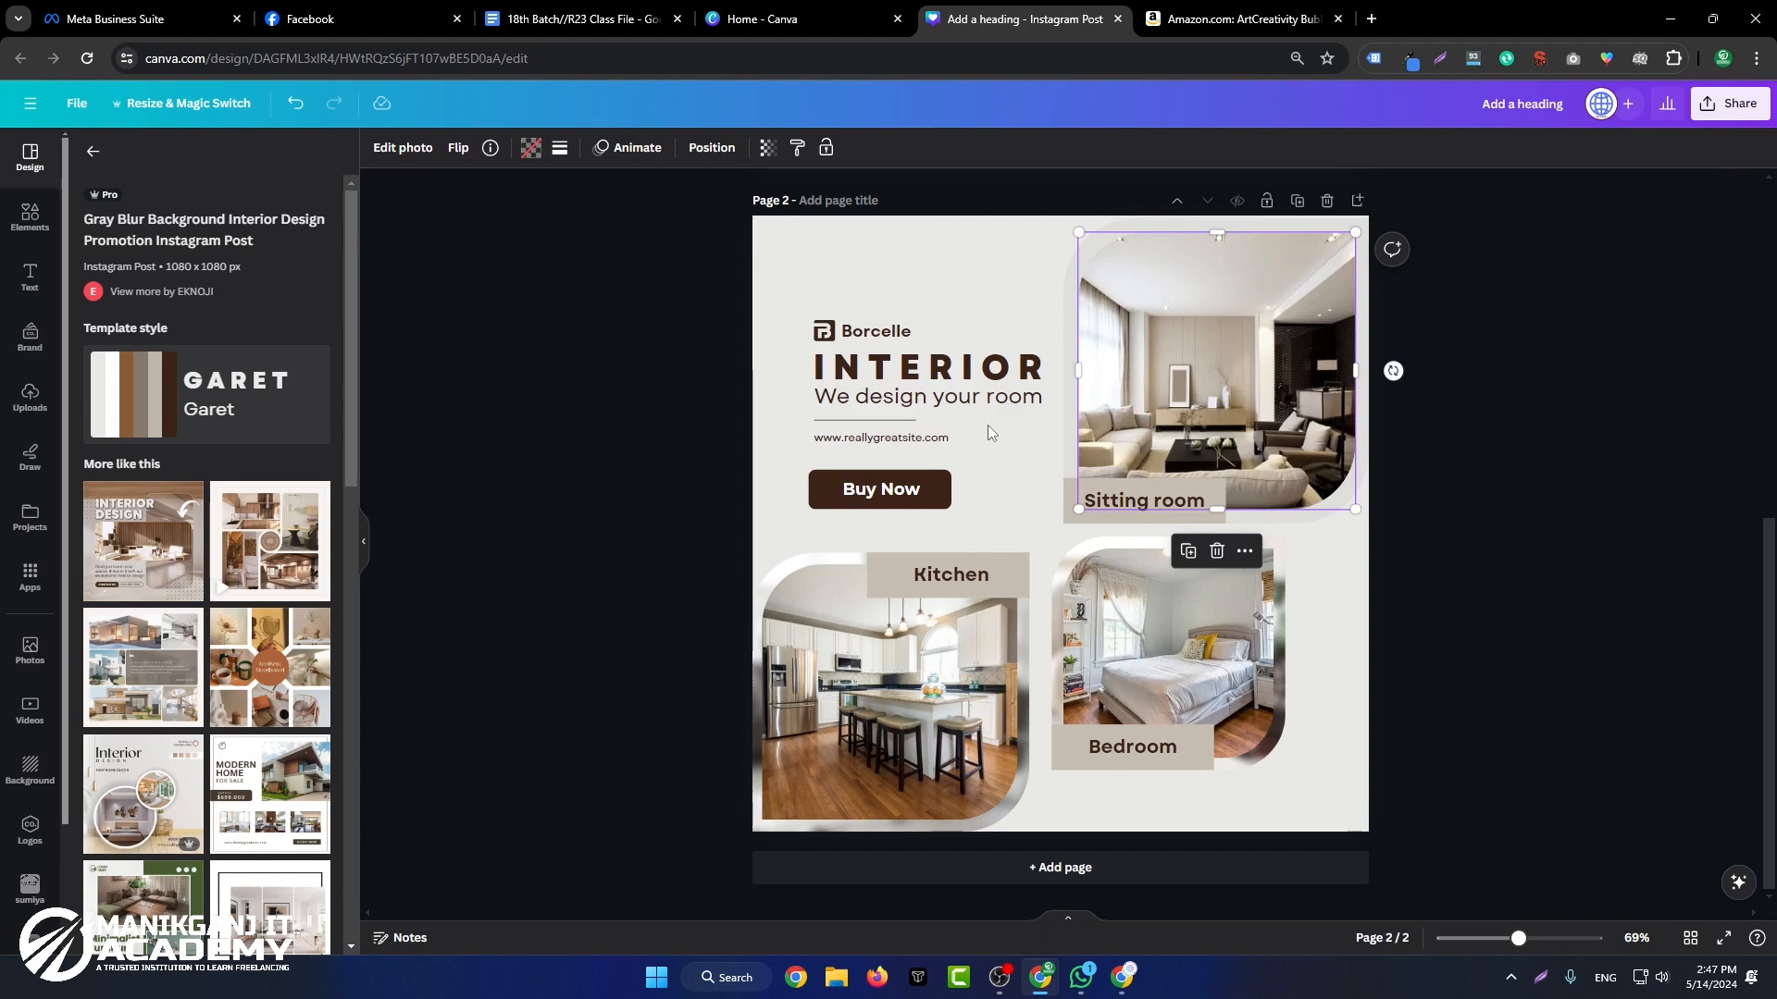
key("ctrl+v")
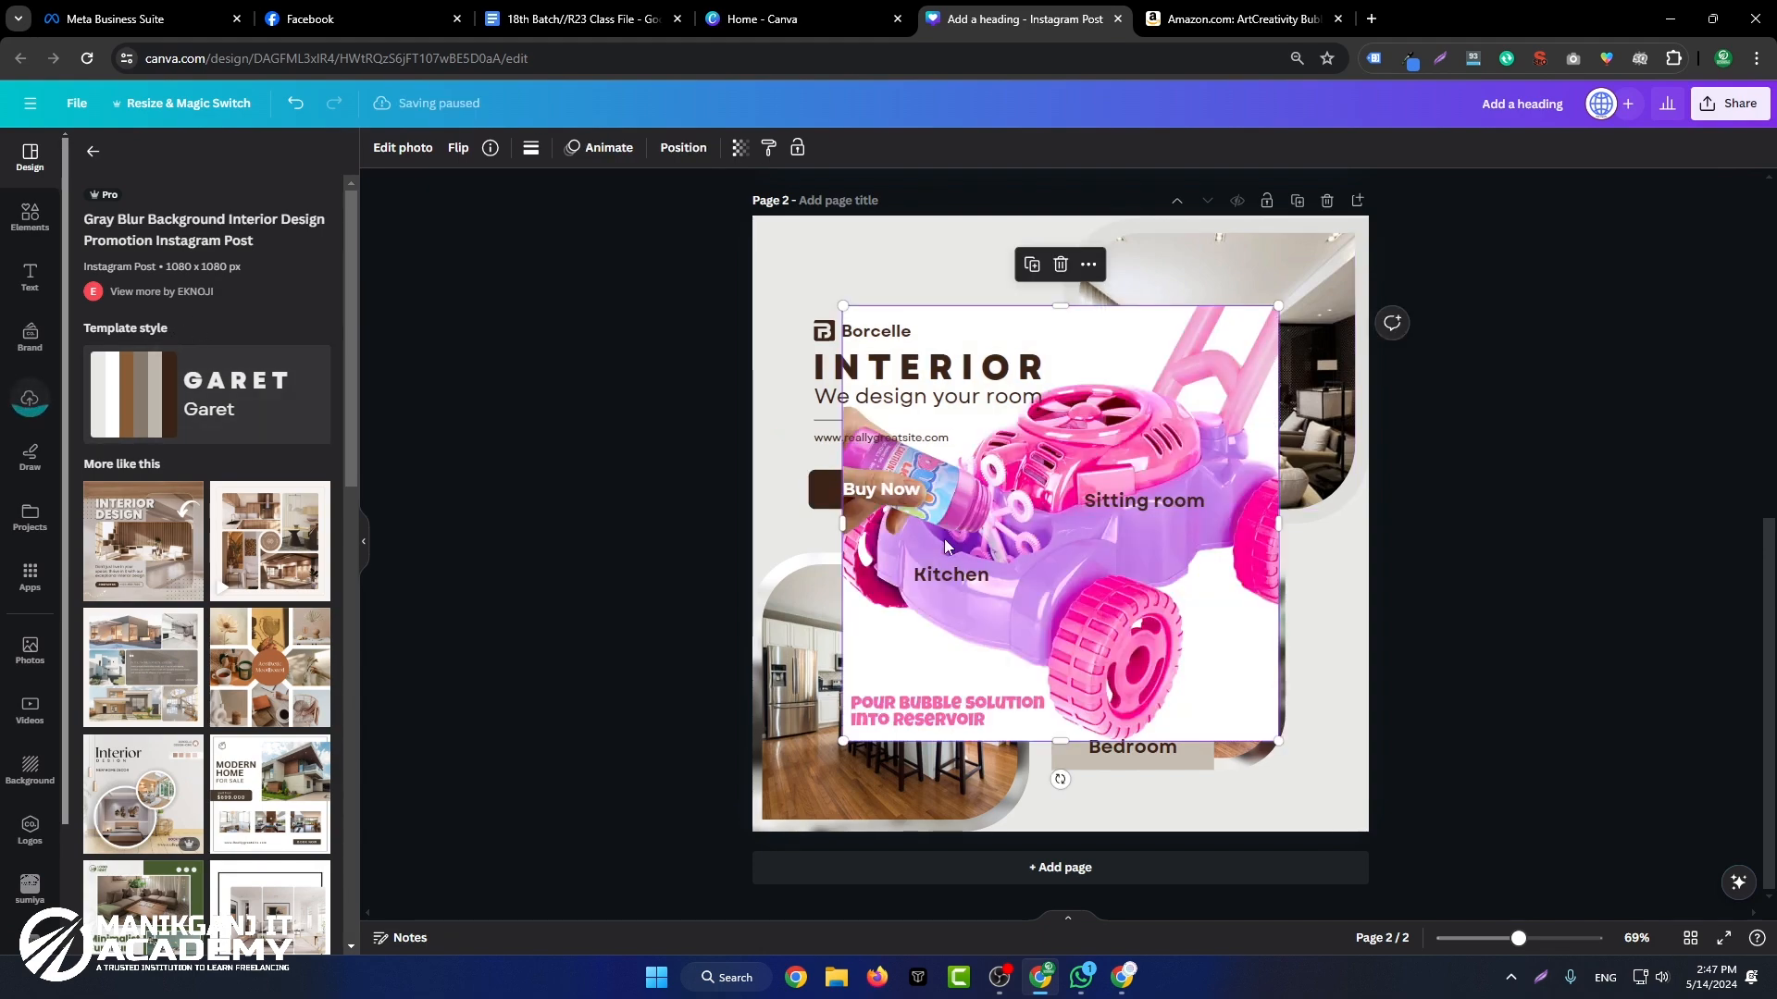
left_click_drag(1079, 580, 864, 380)
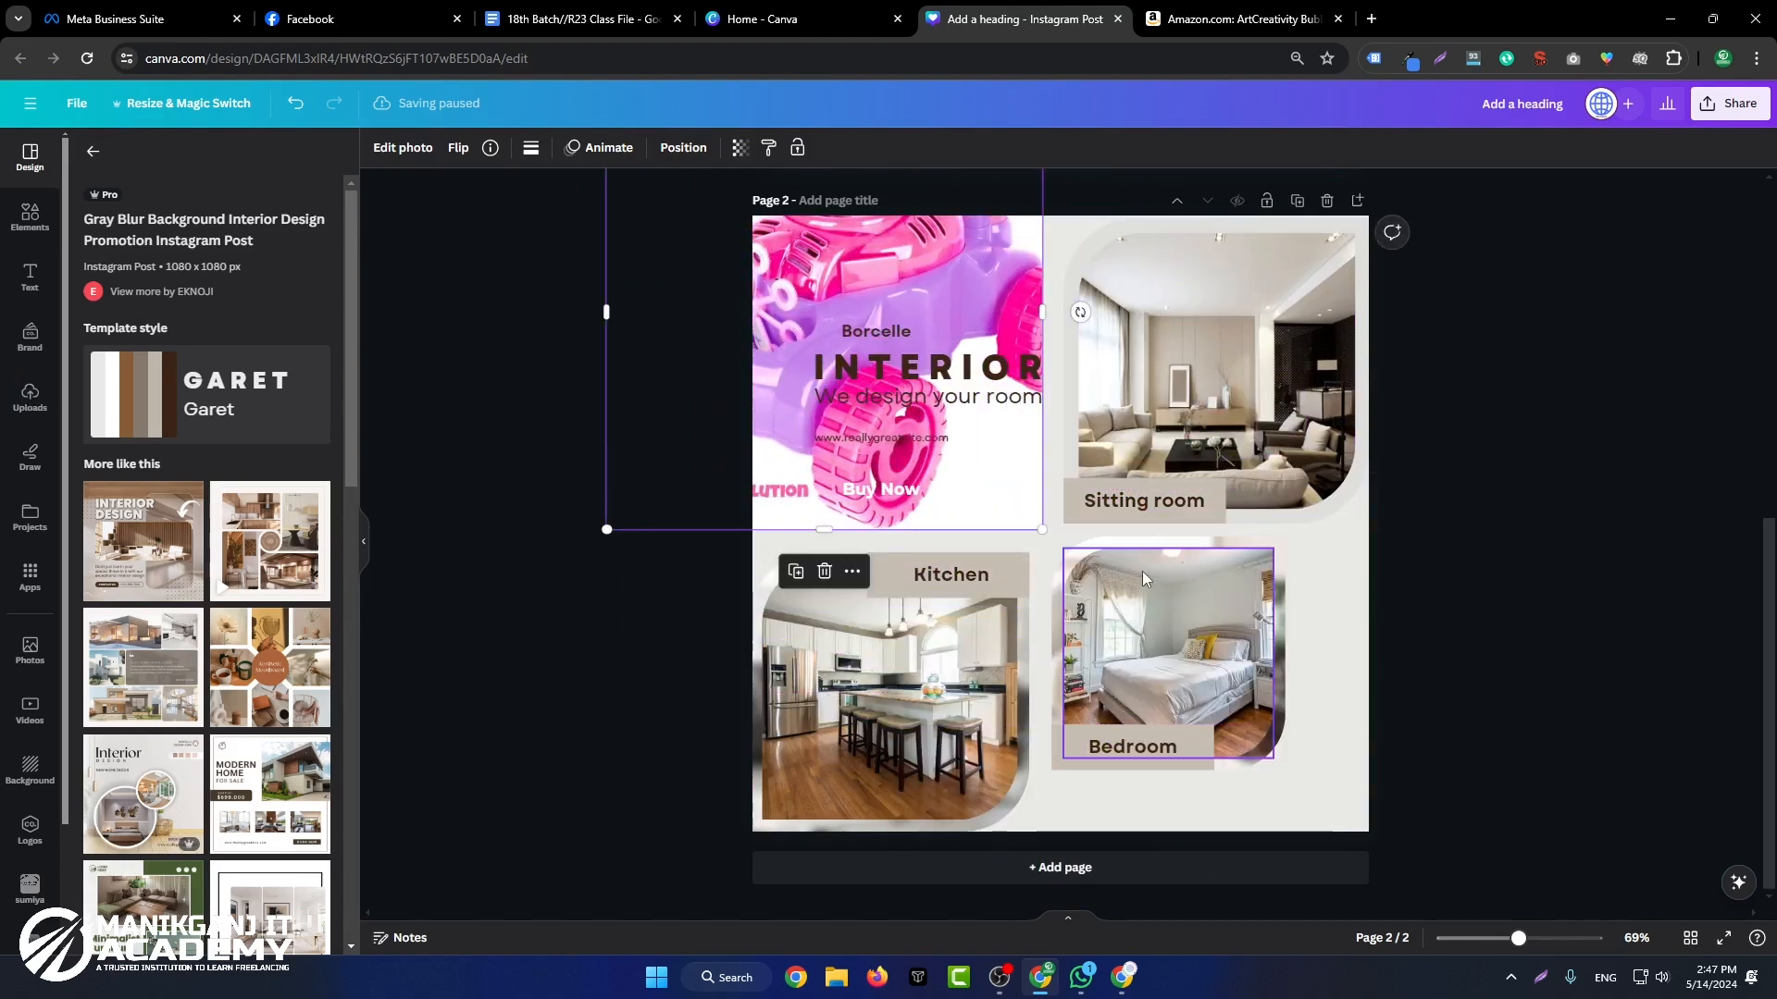
left_click_drag(933, 438, 991, 459)
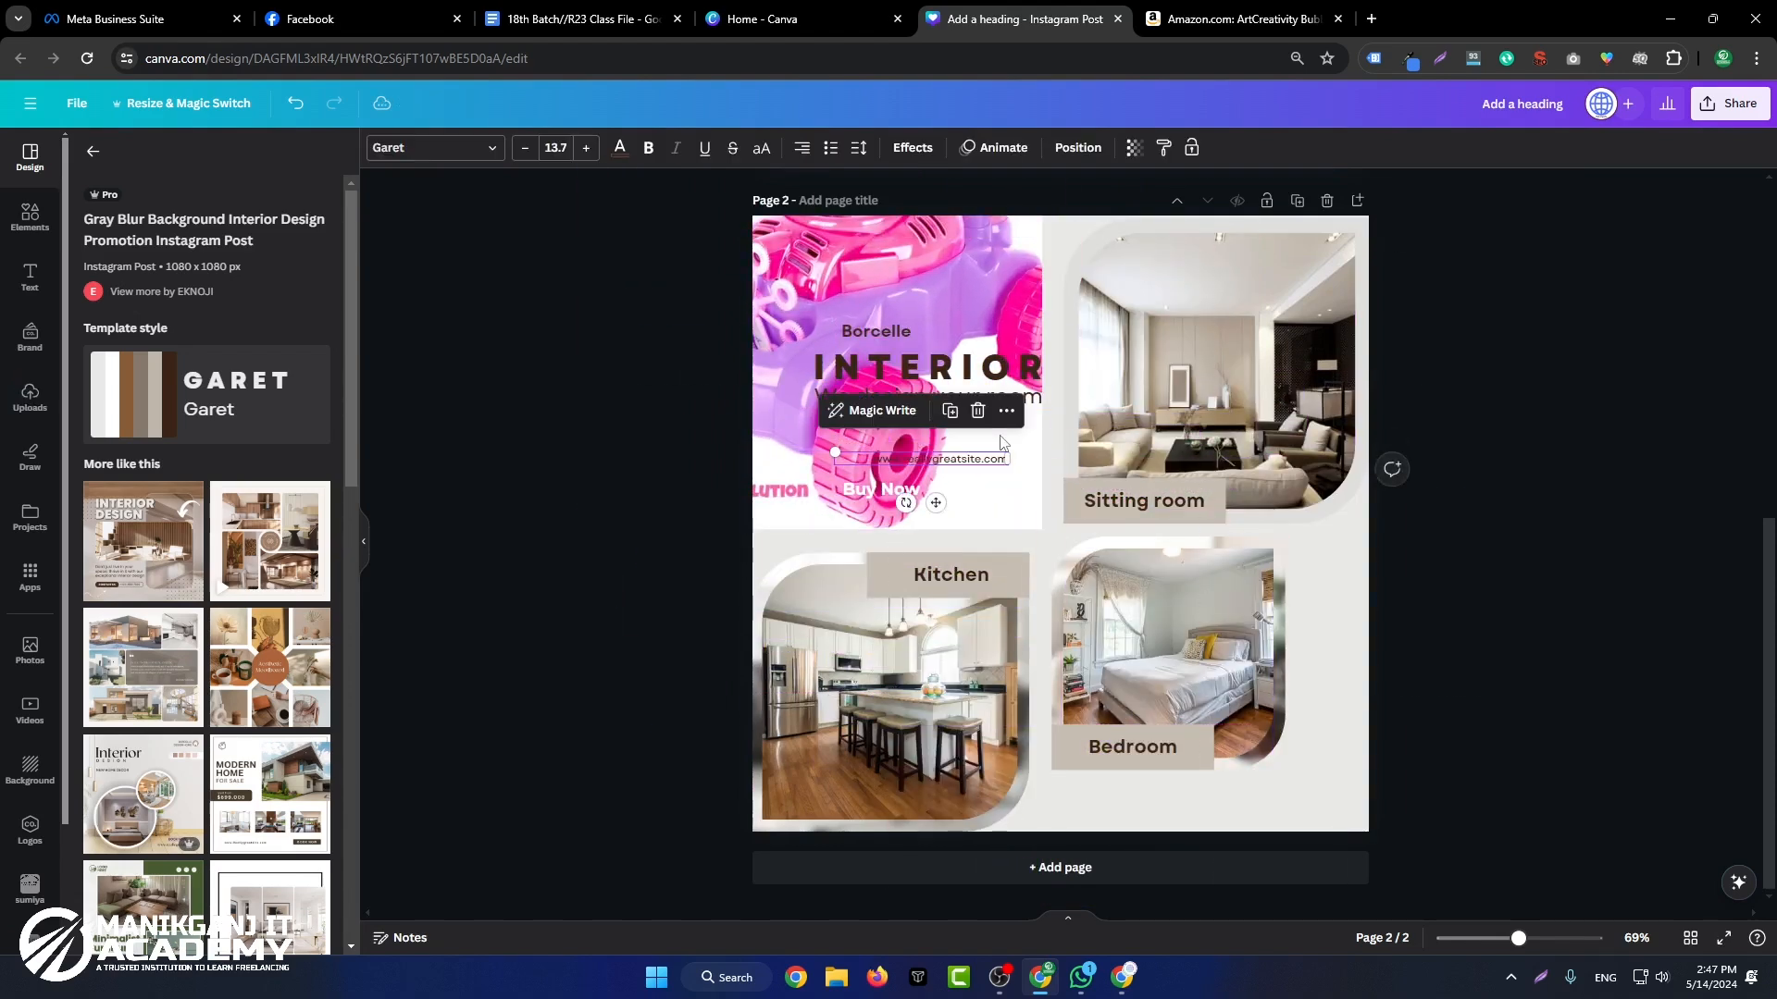
key("ctrl+z")
left_click_drag(869, 258, 1292, 335)
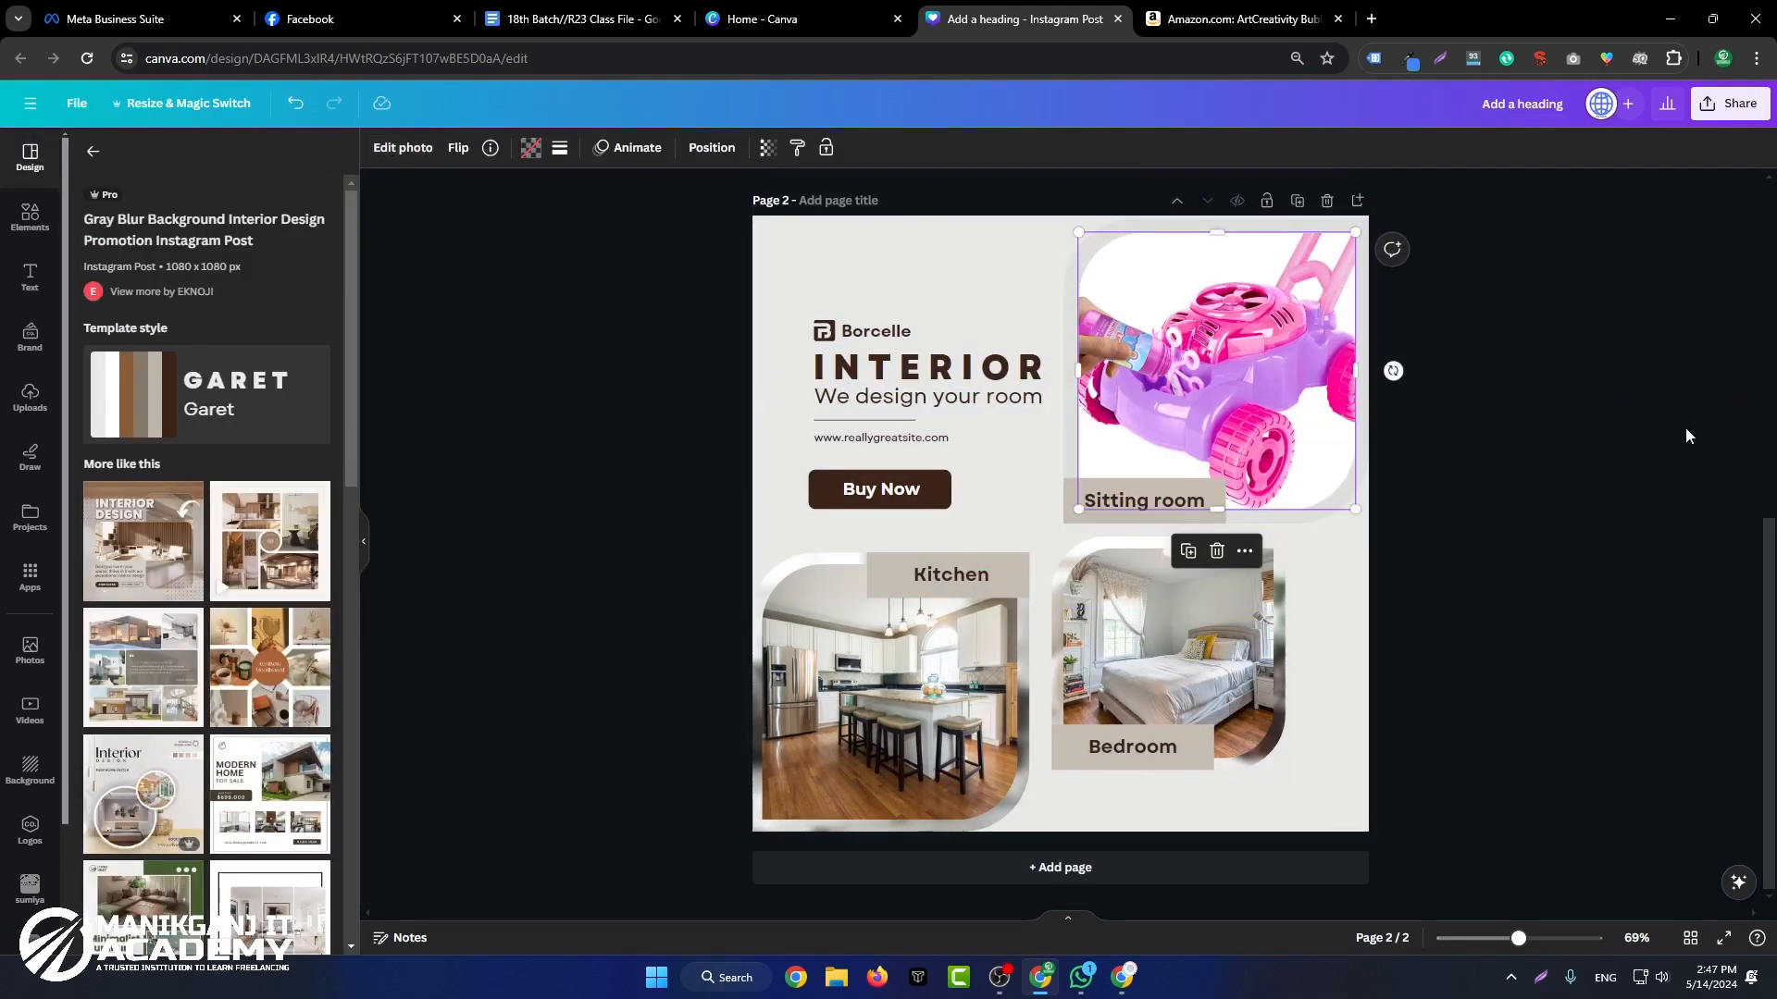
left_click(1665, 462)
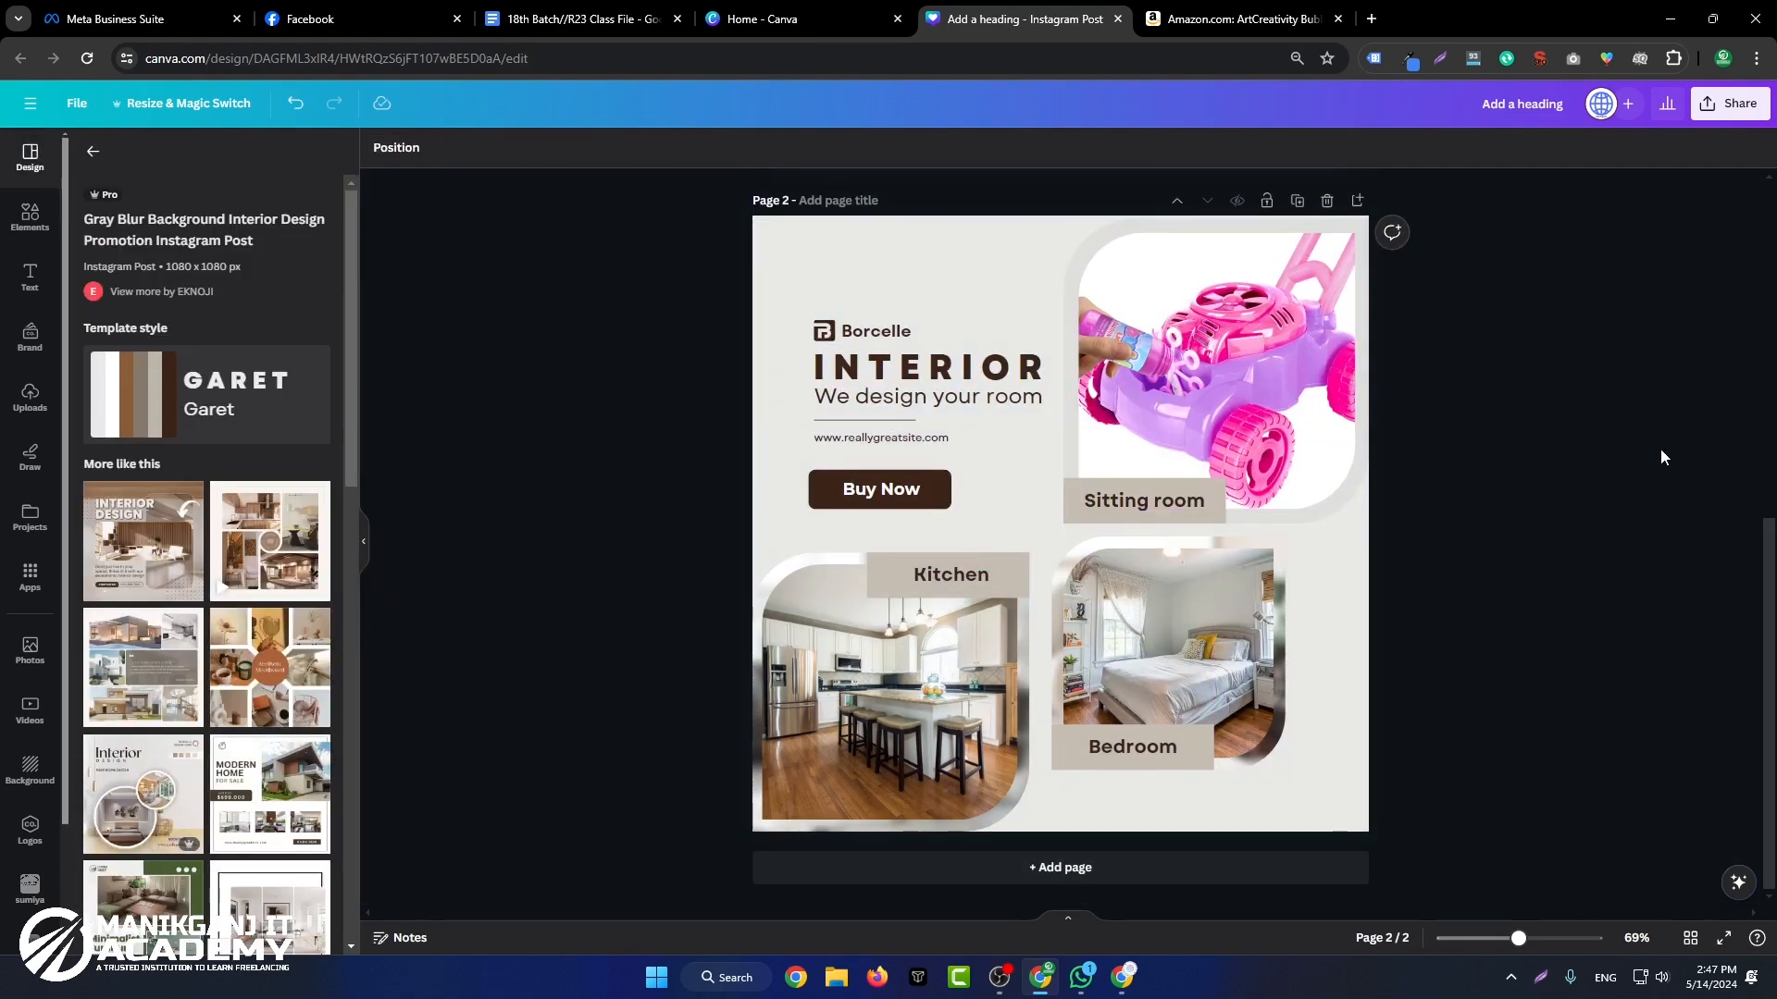
Step: Copy the Amazon photo of the man and toddler mowing the lawn and place it in the Kitchen photo frame in Canva
left_click(1240, 18)
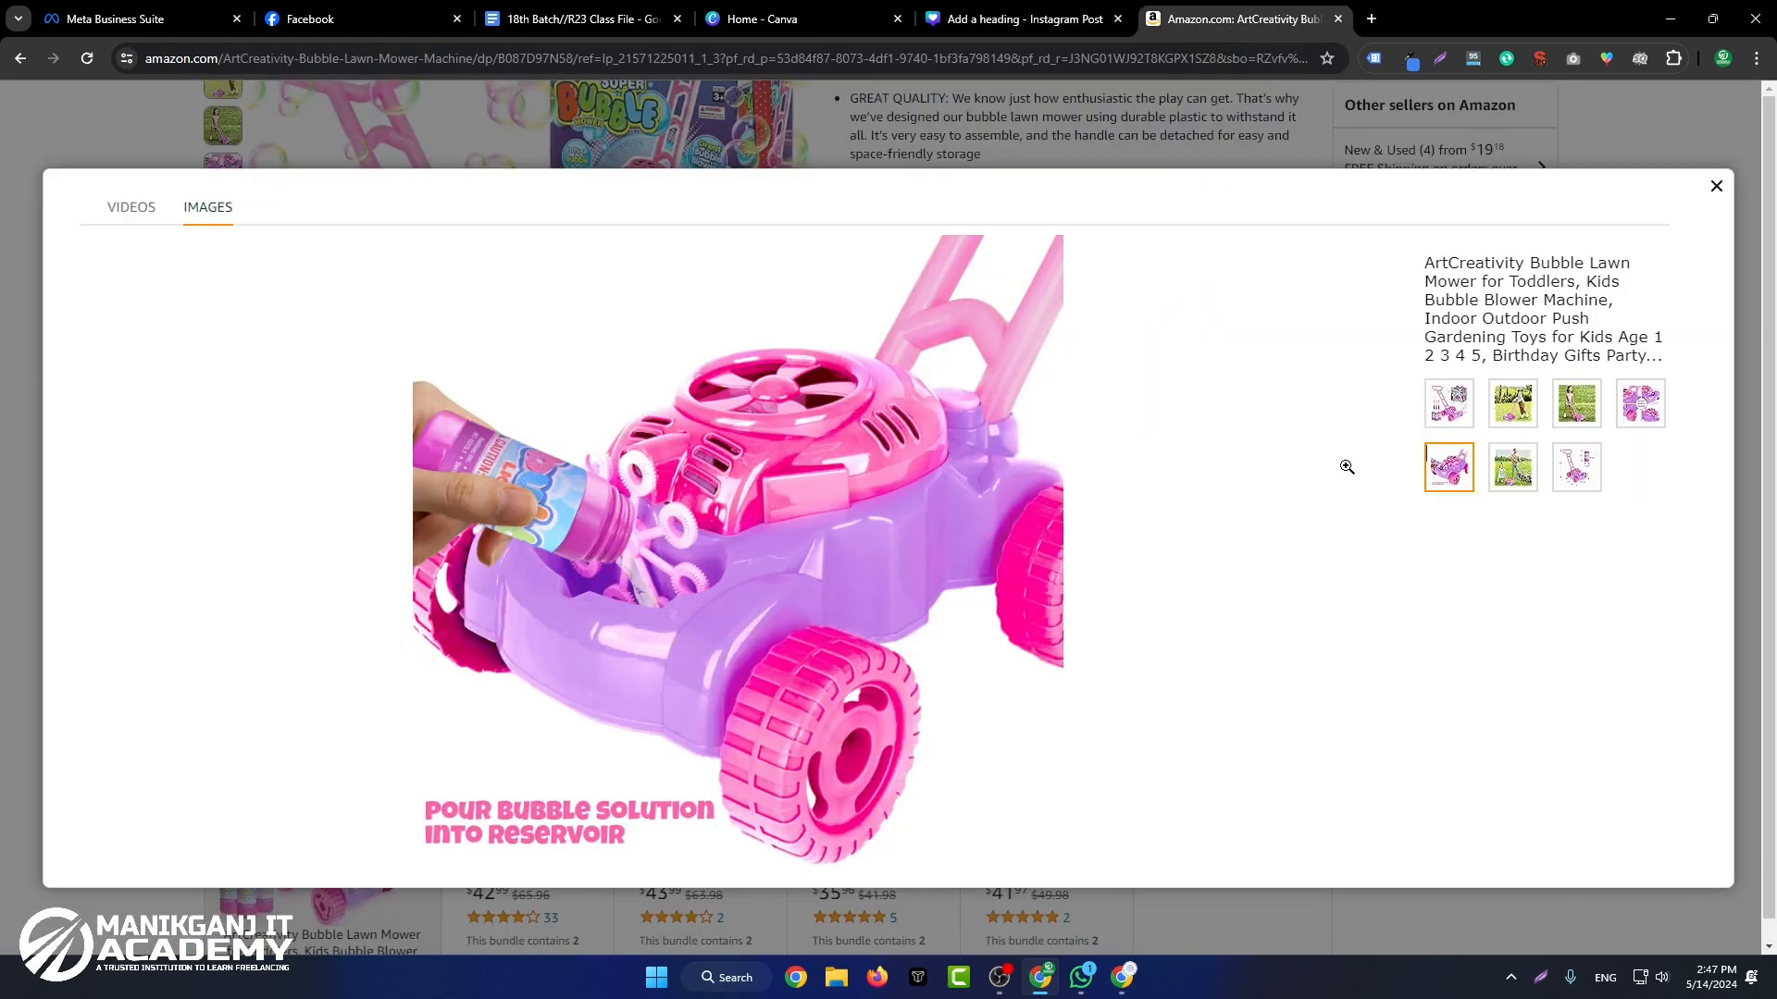
left_click(1512, 470)
right_click(960, 387)
left_click(1067, 463)
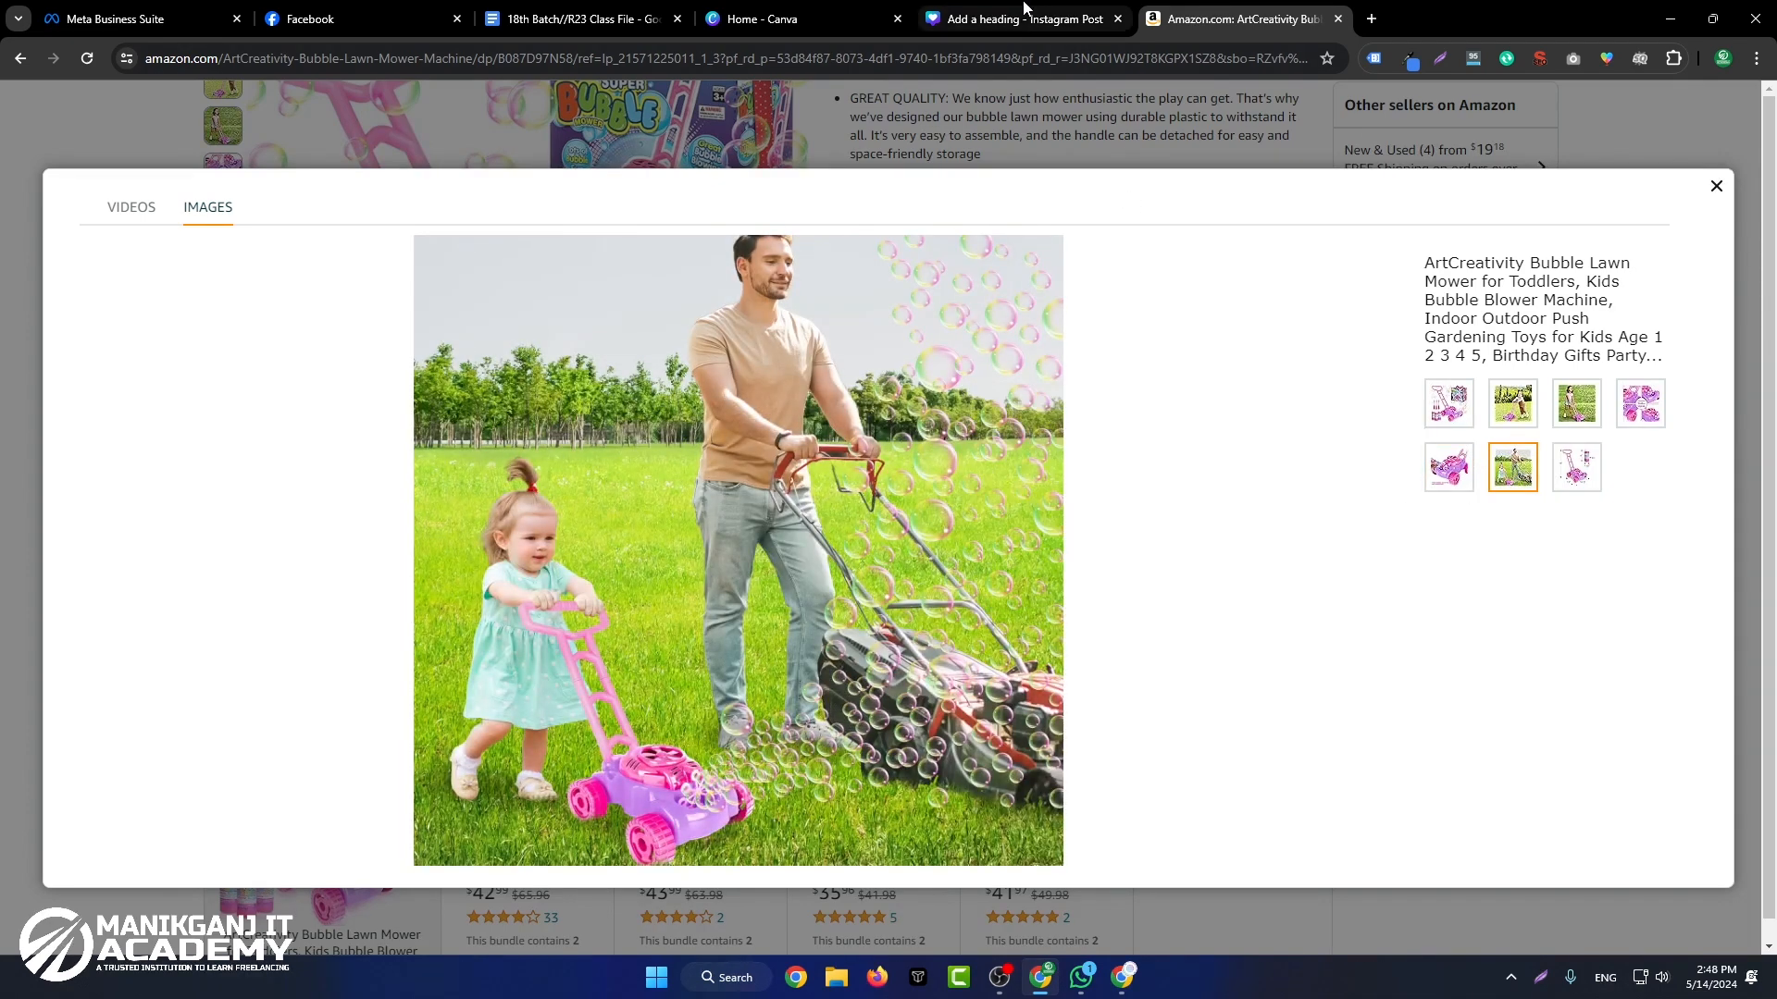
left_click(1025, 11)
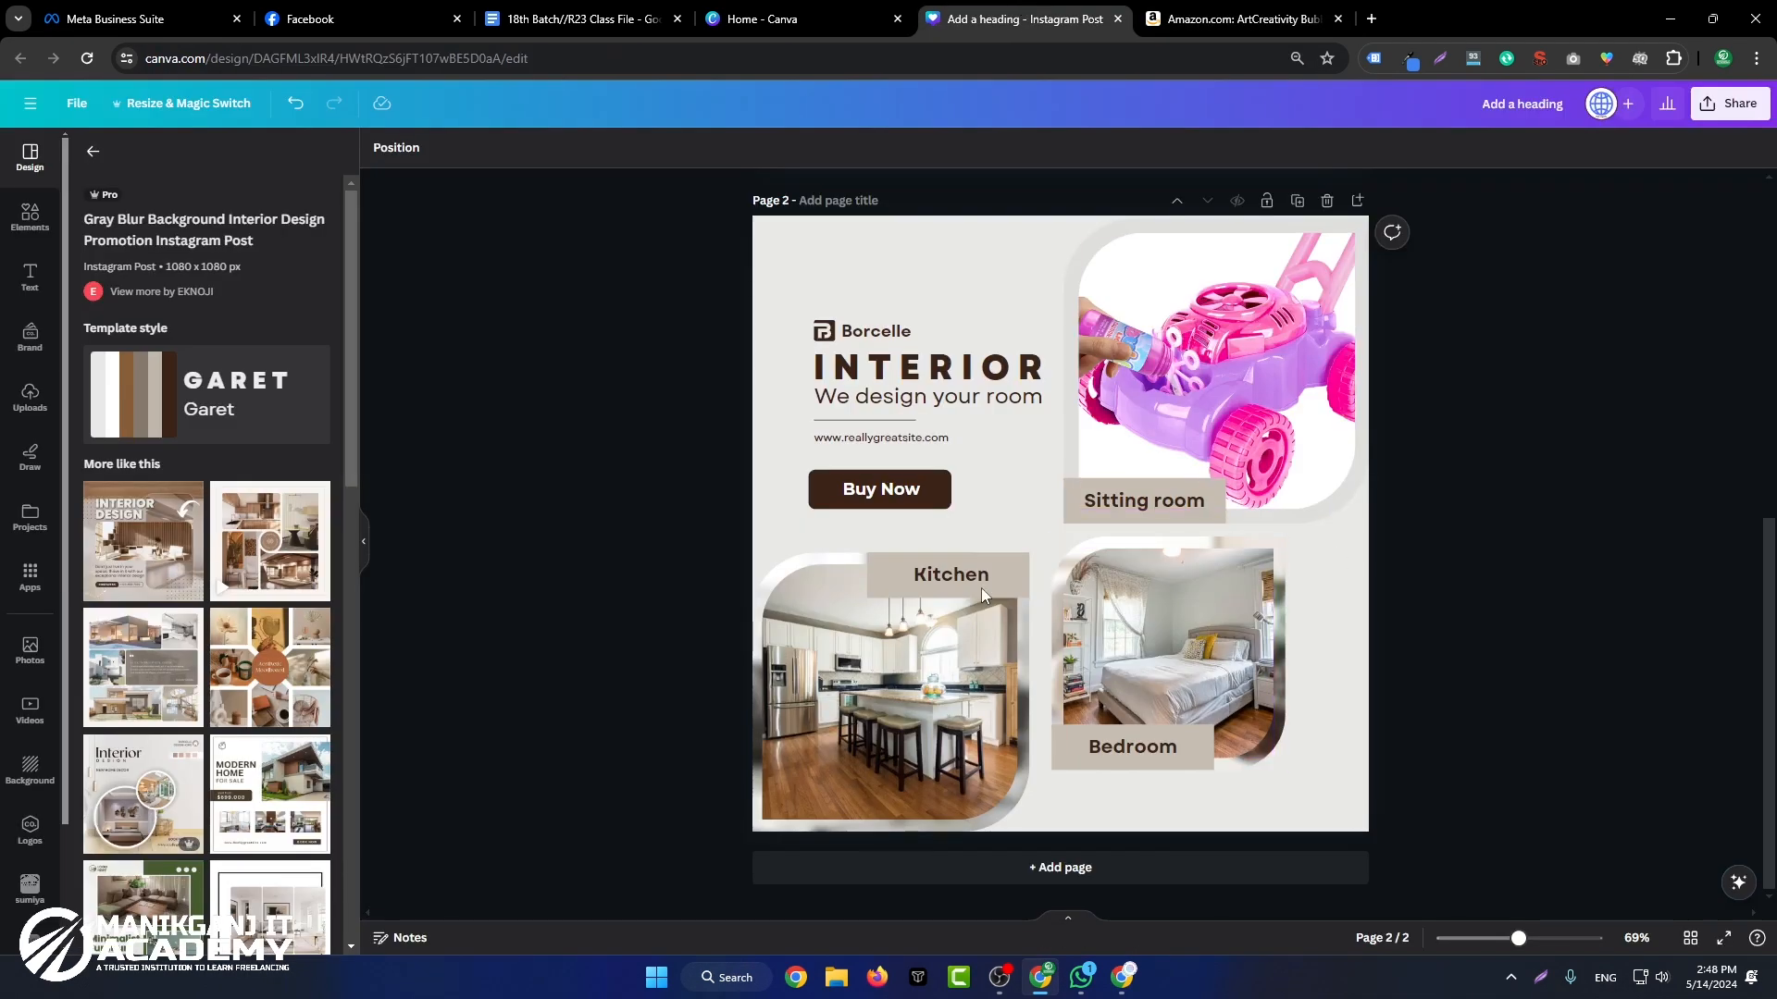
key("ctrl+v")
left_click_drag(1213, 454, 890, 680)
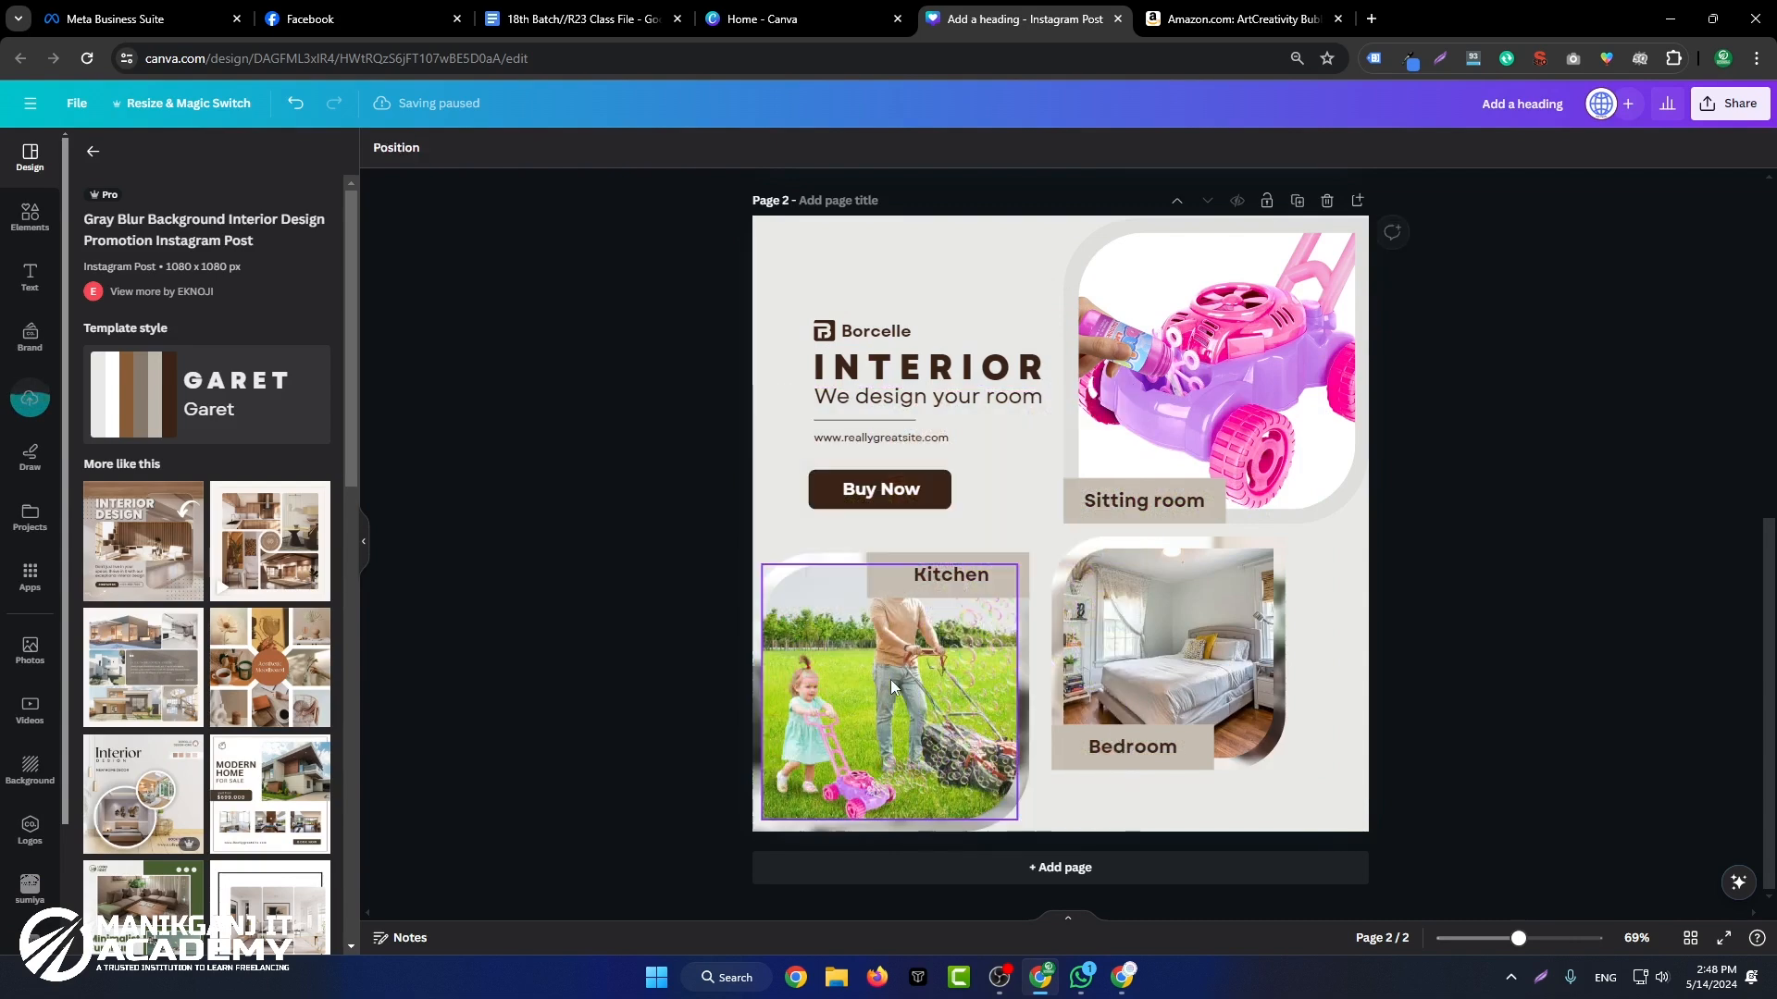
Step: Enlarge and reposition the mowing photo inside the Kitchen frame so the crop centres on the toddler and bubble mower
double_click(890, 679)
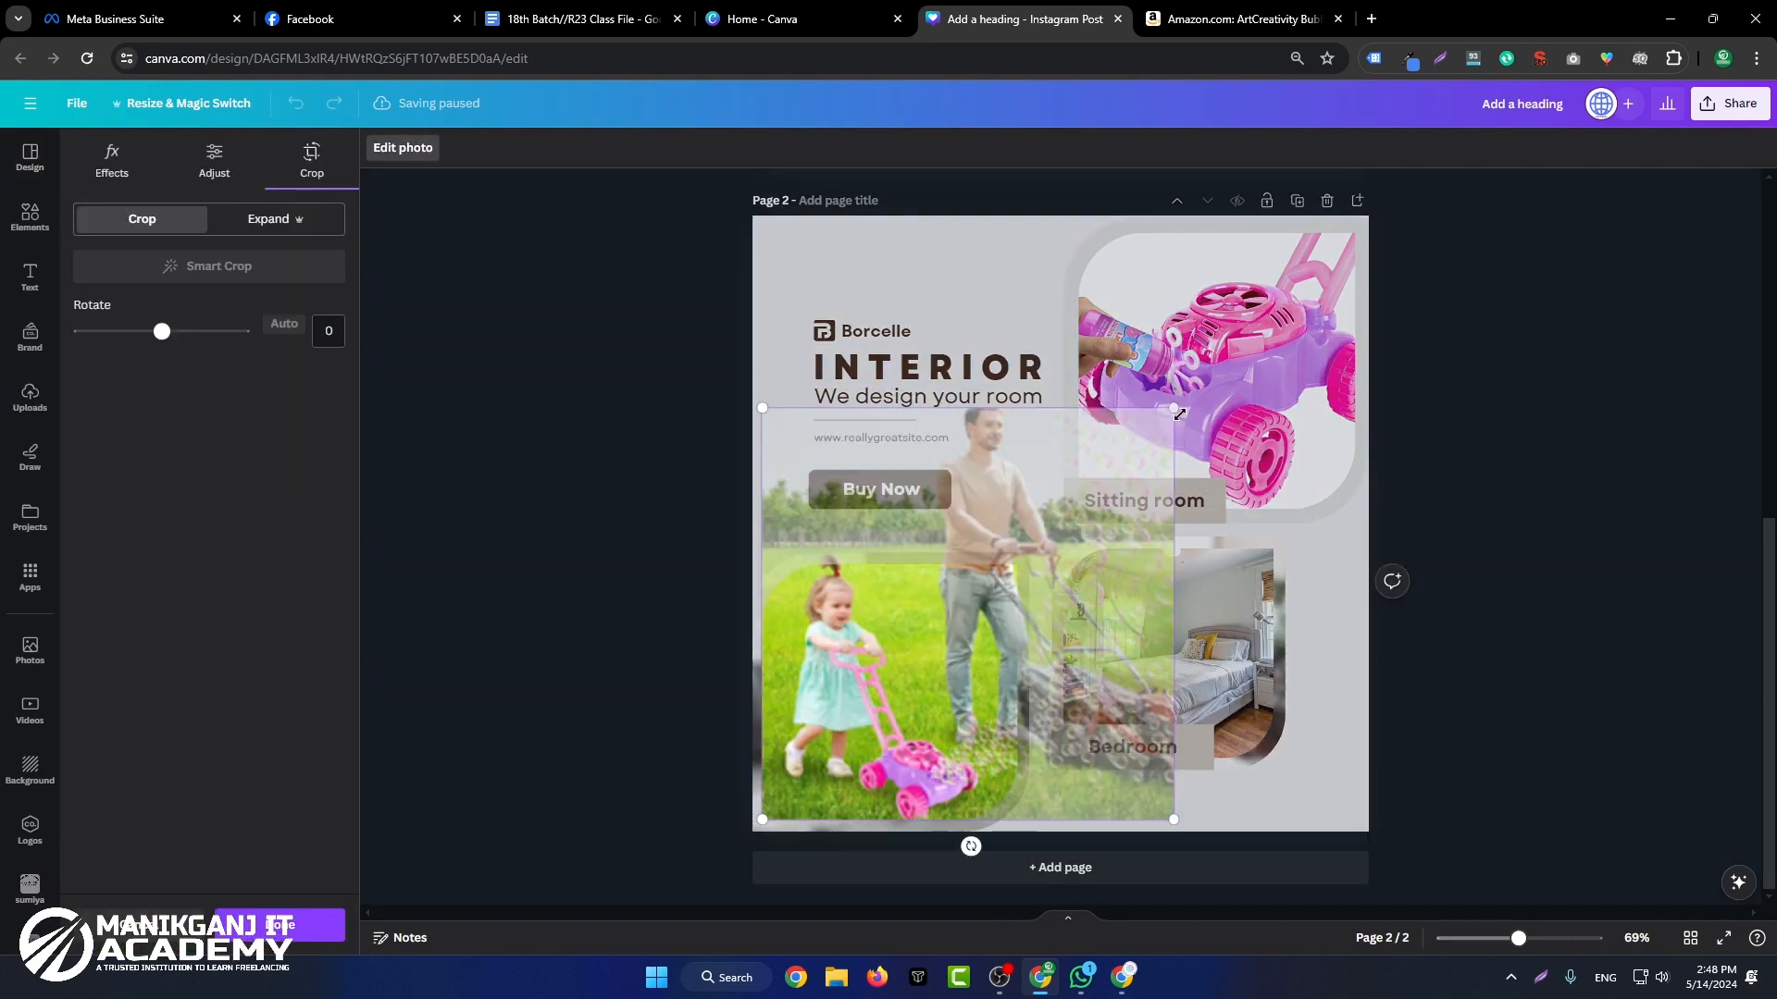
left_click_drag(1179, 414, 1309, 409)
left_click_drag(900, 767, 901, 808)
left_click_drag(935, 696, 932, 676)
left_click(1556, 497)
Step: Paste the main bubble mower image with its box, wands and bottles and place it in the Bedroom photo frame
key("ctrl+v")
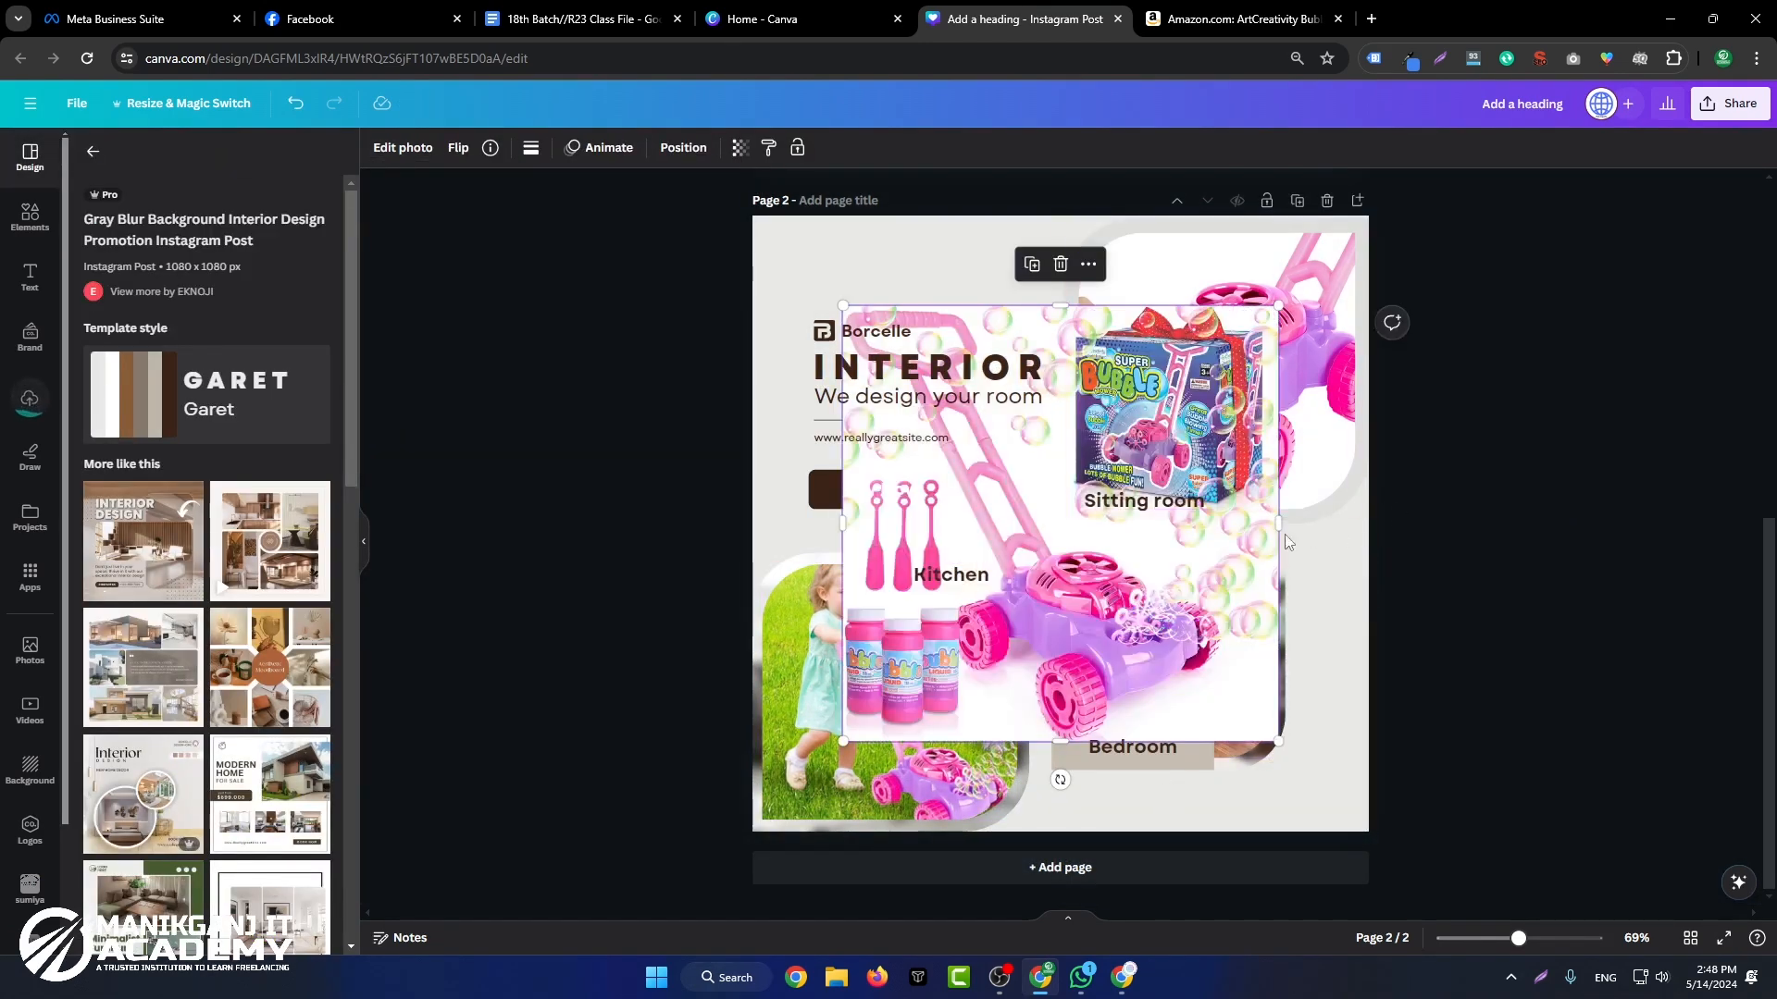
left_click_drag(1164, 542, 1221, 658)
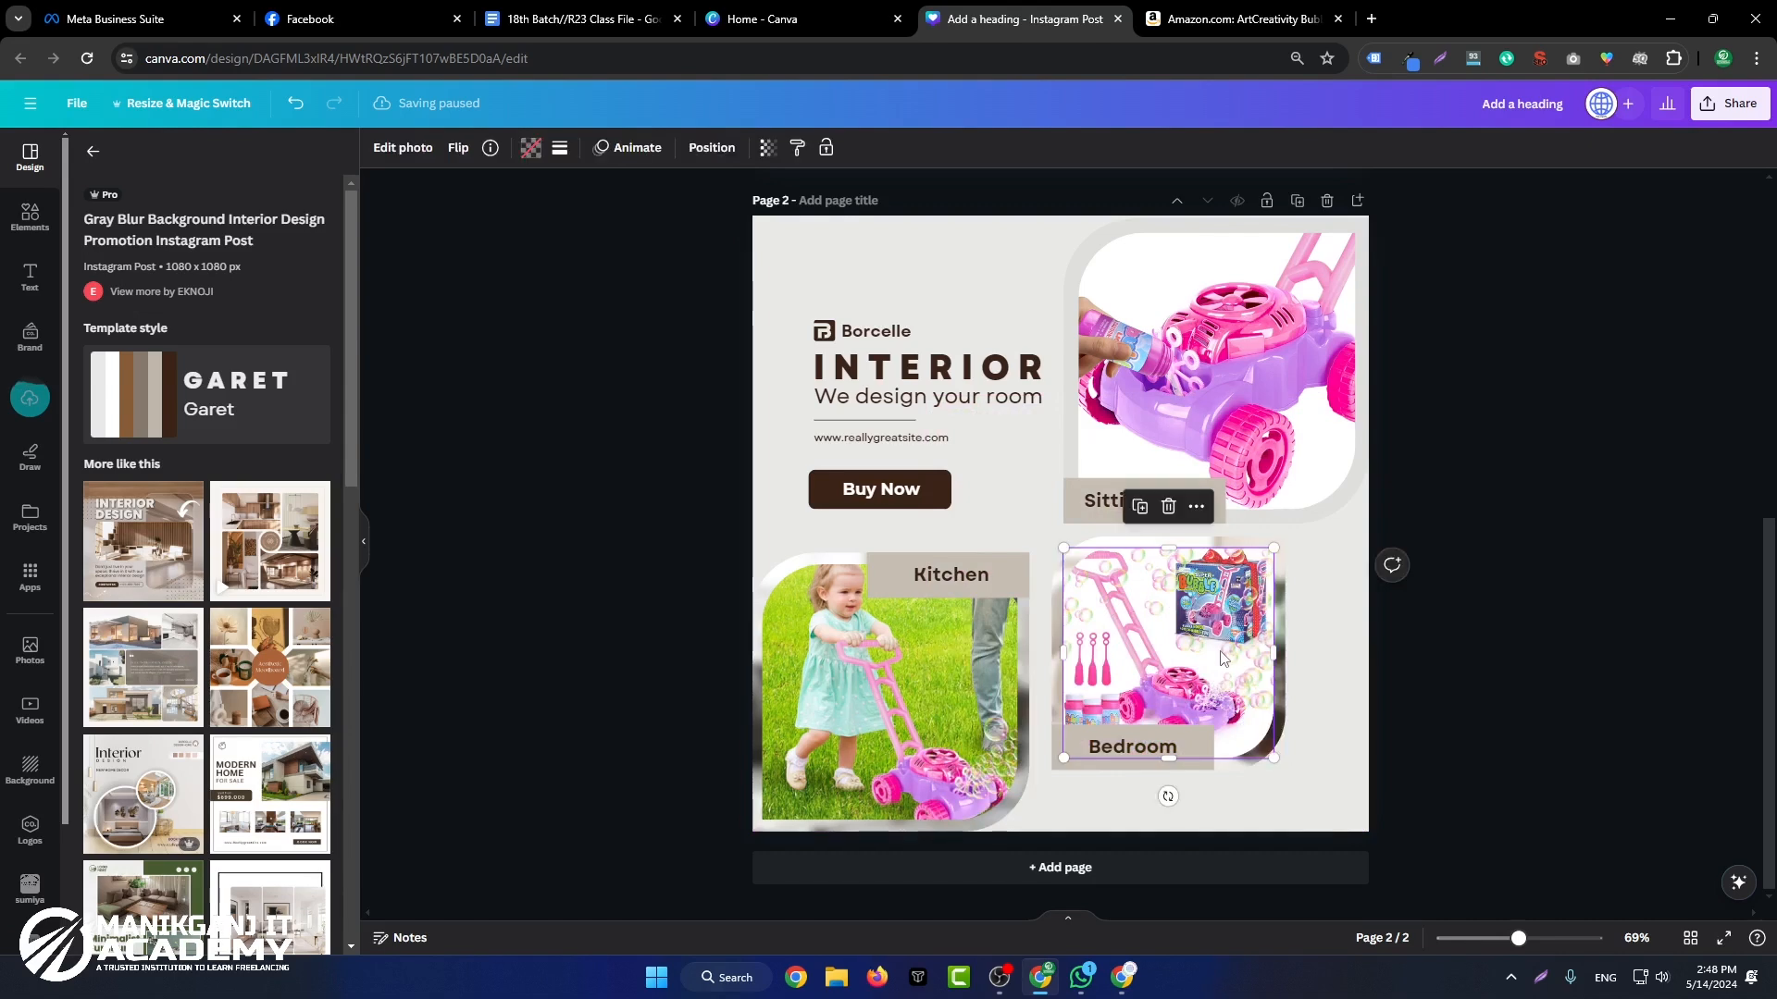
double_click(1222, 658)
left_click(1436, 624)
left_click(1390, 691)
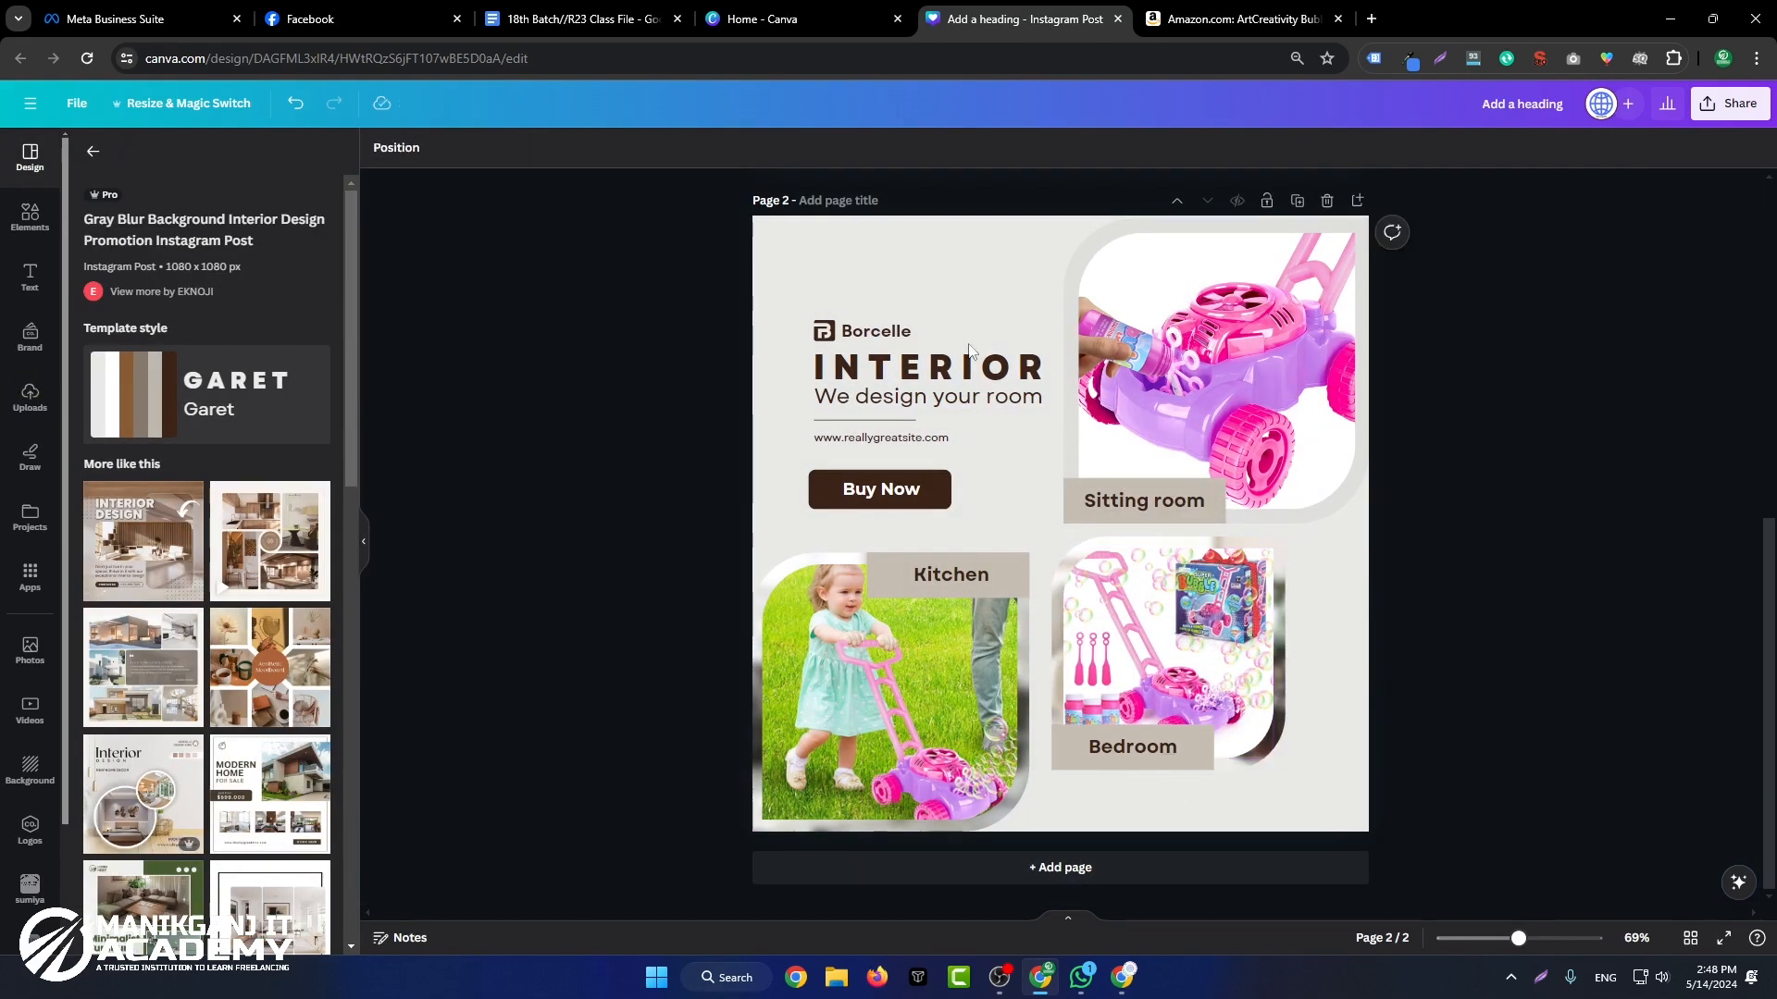
Step: Replace the INTERIOR heading with the copied product name "ArtCreativity Bubble Lawn Mower" and justify its text
double_click(943, 384)
key("ctrl+v")
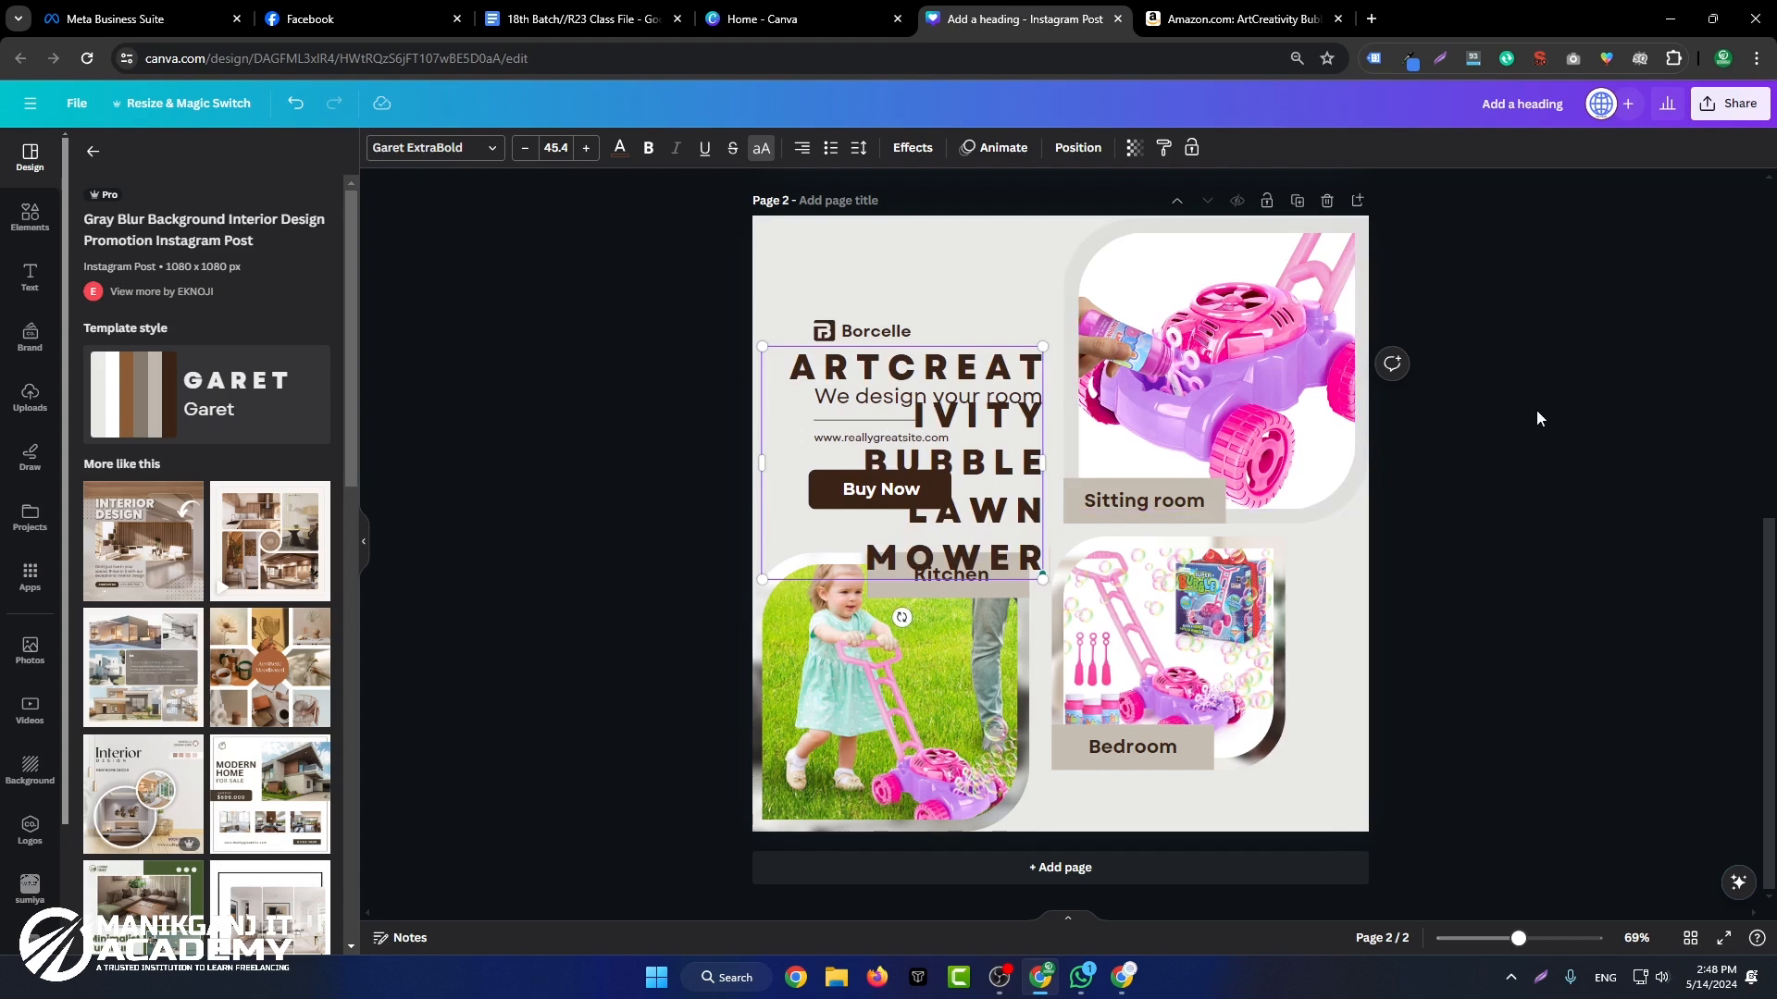
key("ctrl+a")
left_click(803, 149)
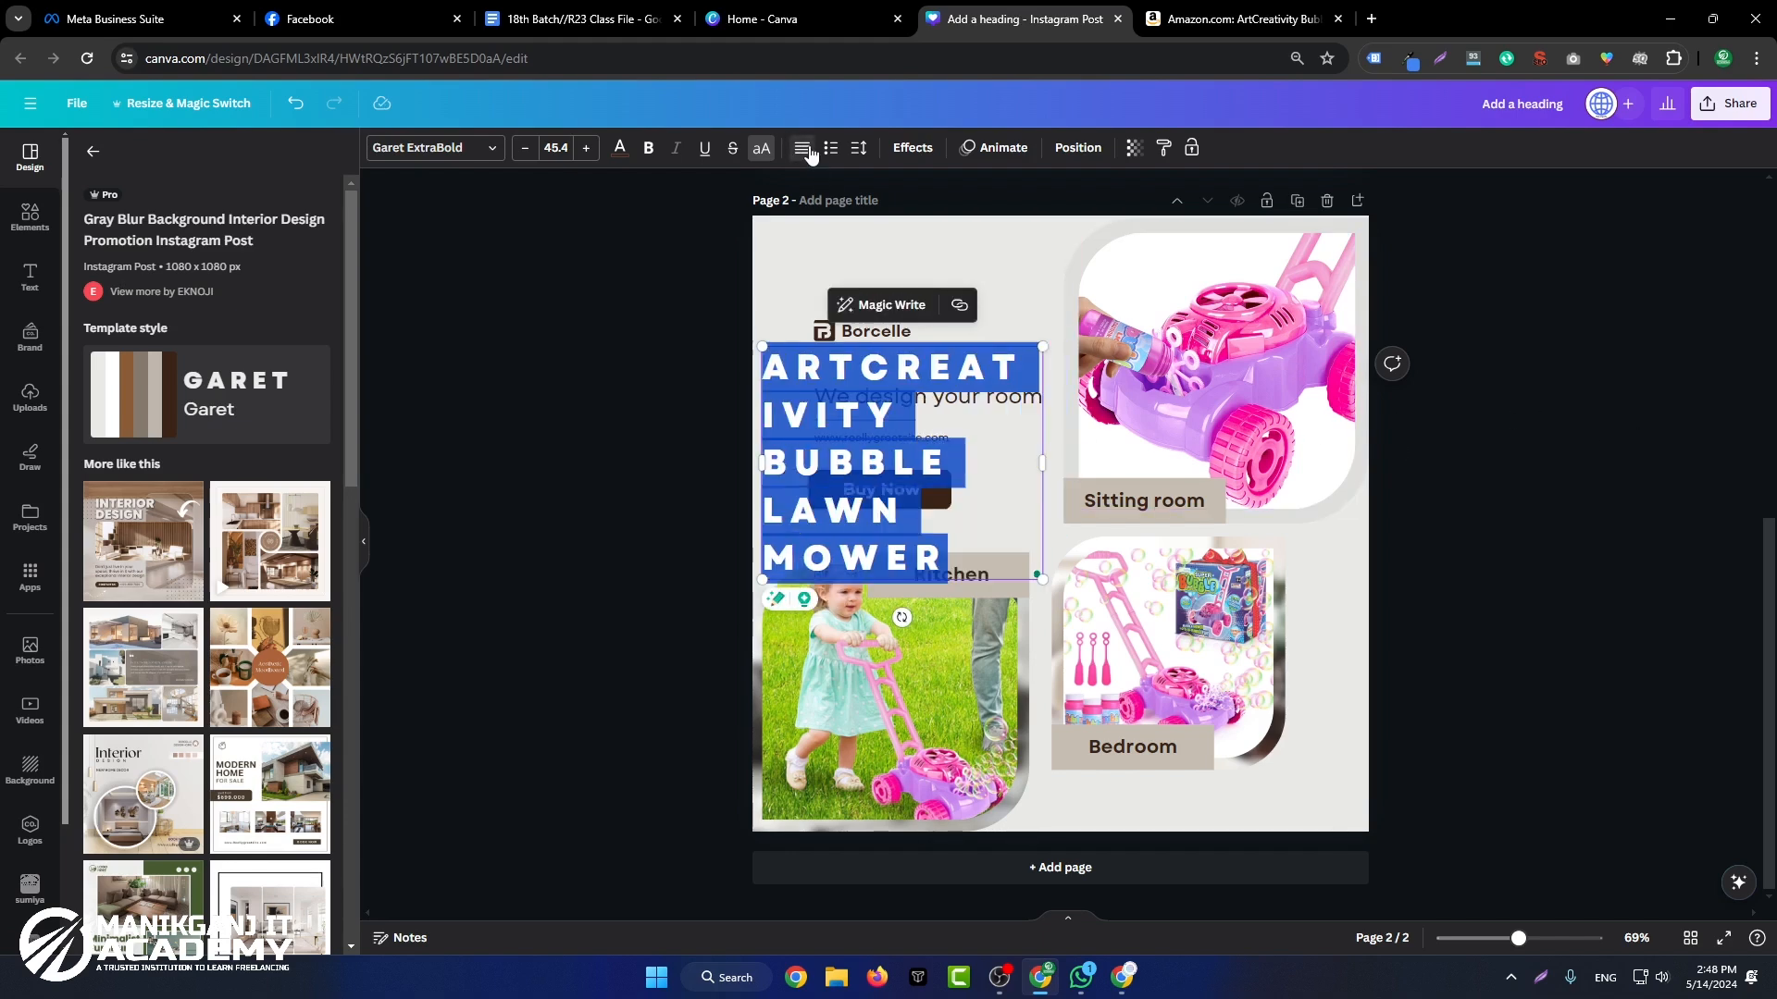
left_click(1591, 426)
Step: Move the heading aside, delete the Borcelle logo and name, divider line and website address, and lower the tagline to just above Buy Now
left_click_drag(923, 364, 1222, 264)
left_click_drag(815, 291, 948, 441)
left_click(1006, 449)
left_click(918, 439)
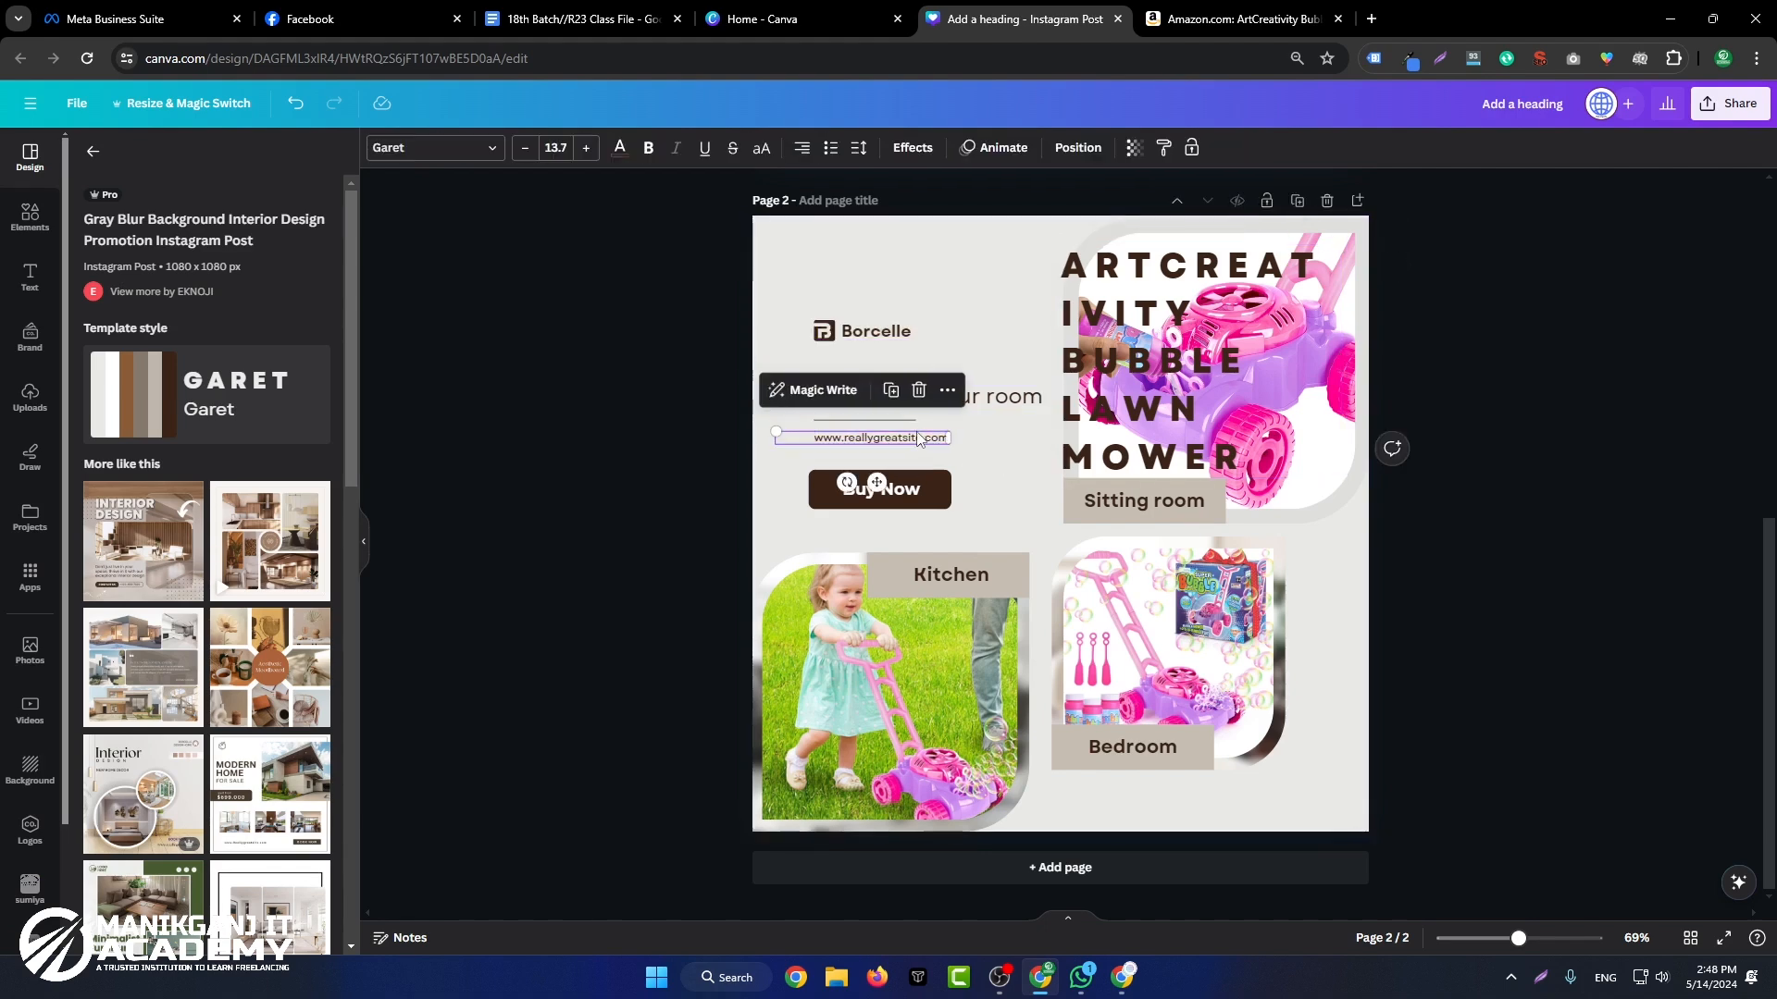
key("Delete")
left_click_drag(923, 397, 914, 454)
left_click(825, 358)
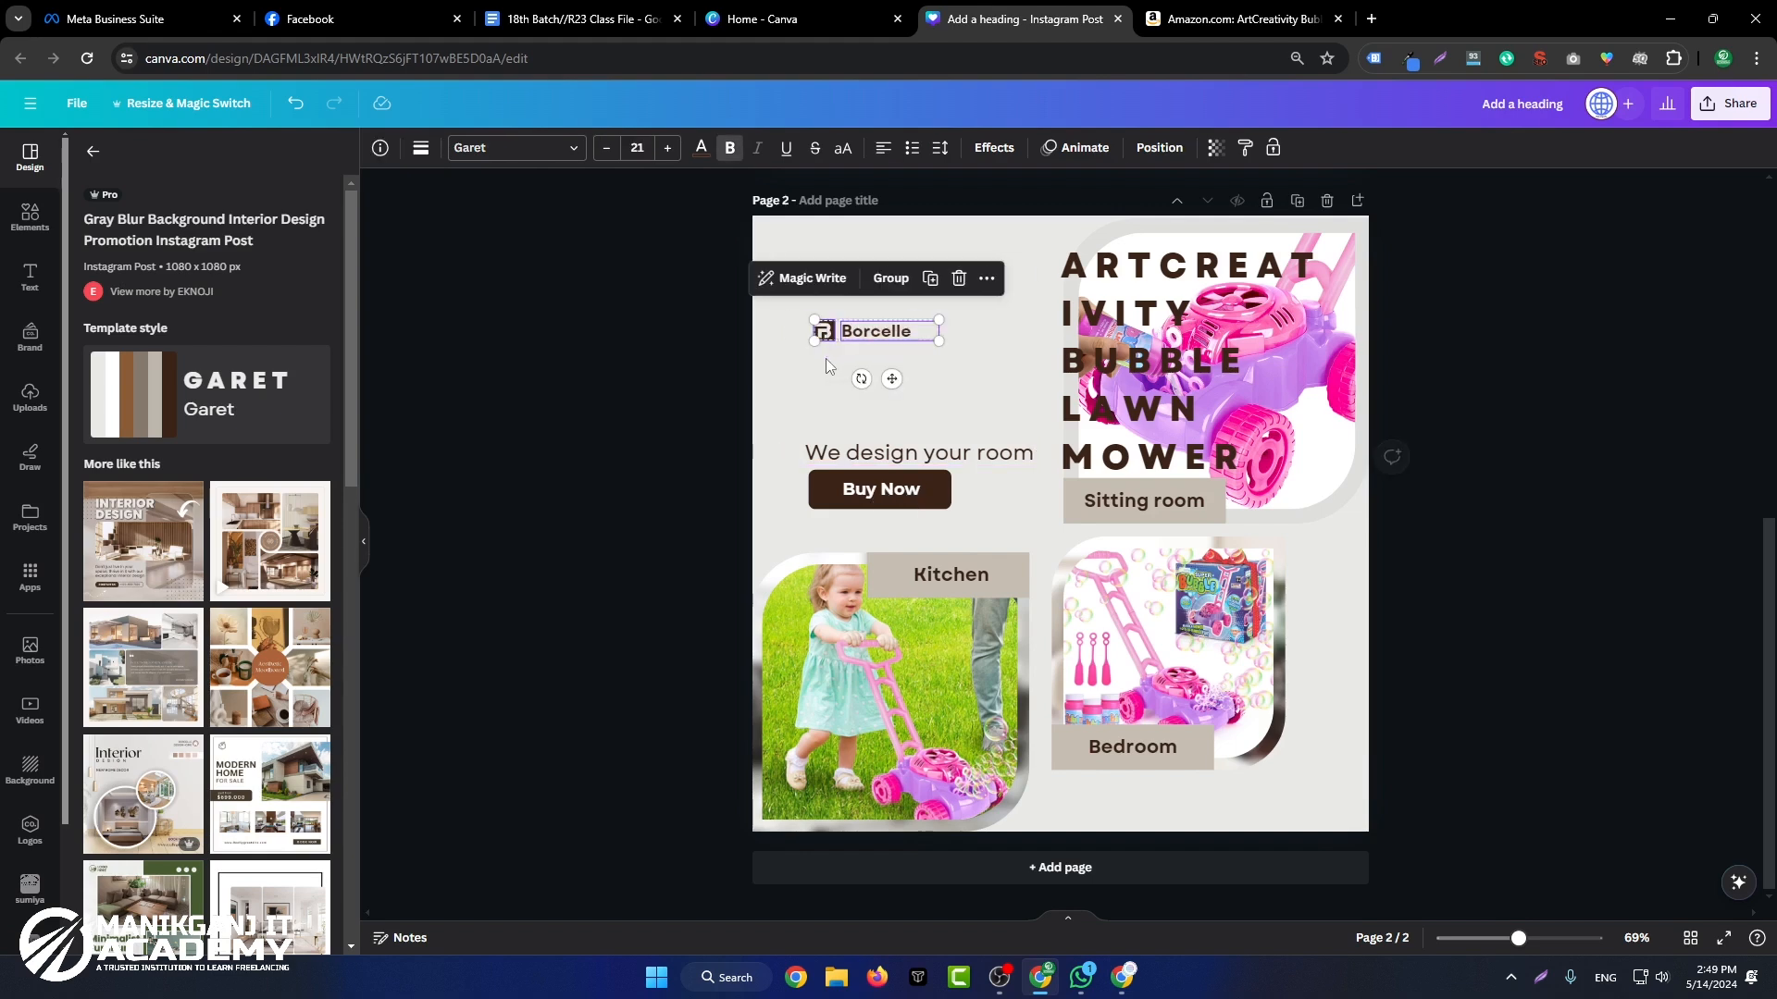
key("Delete")
Step: Move the heading back to the page's upper left area and widen its text box so it wraps onto two lines
left_click_drag(1147, 361, 884, 340)
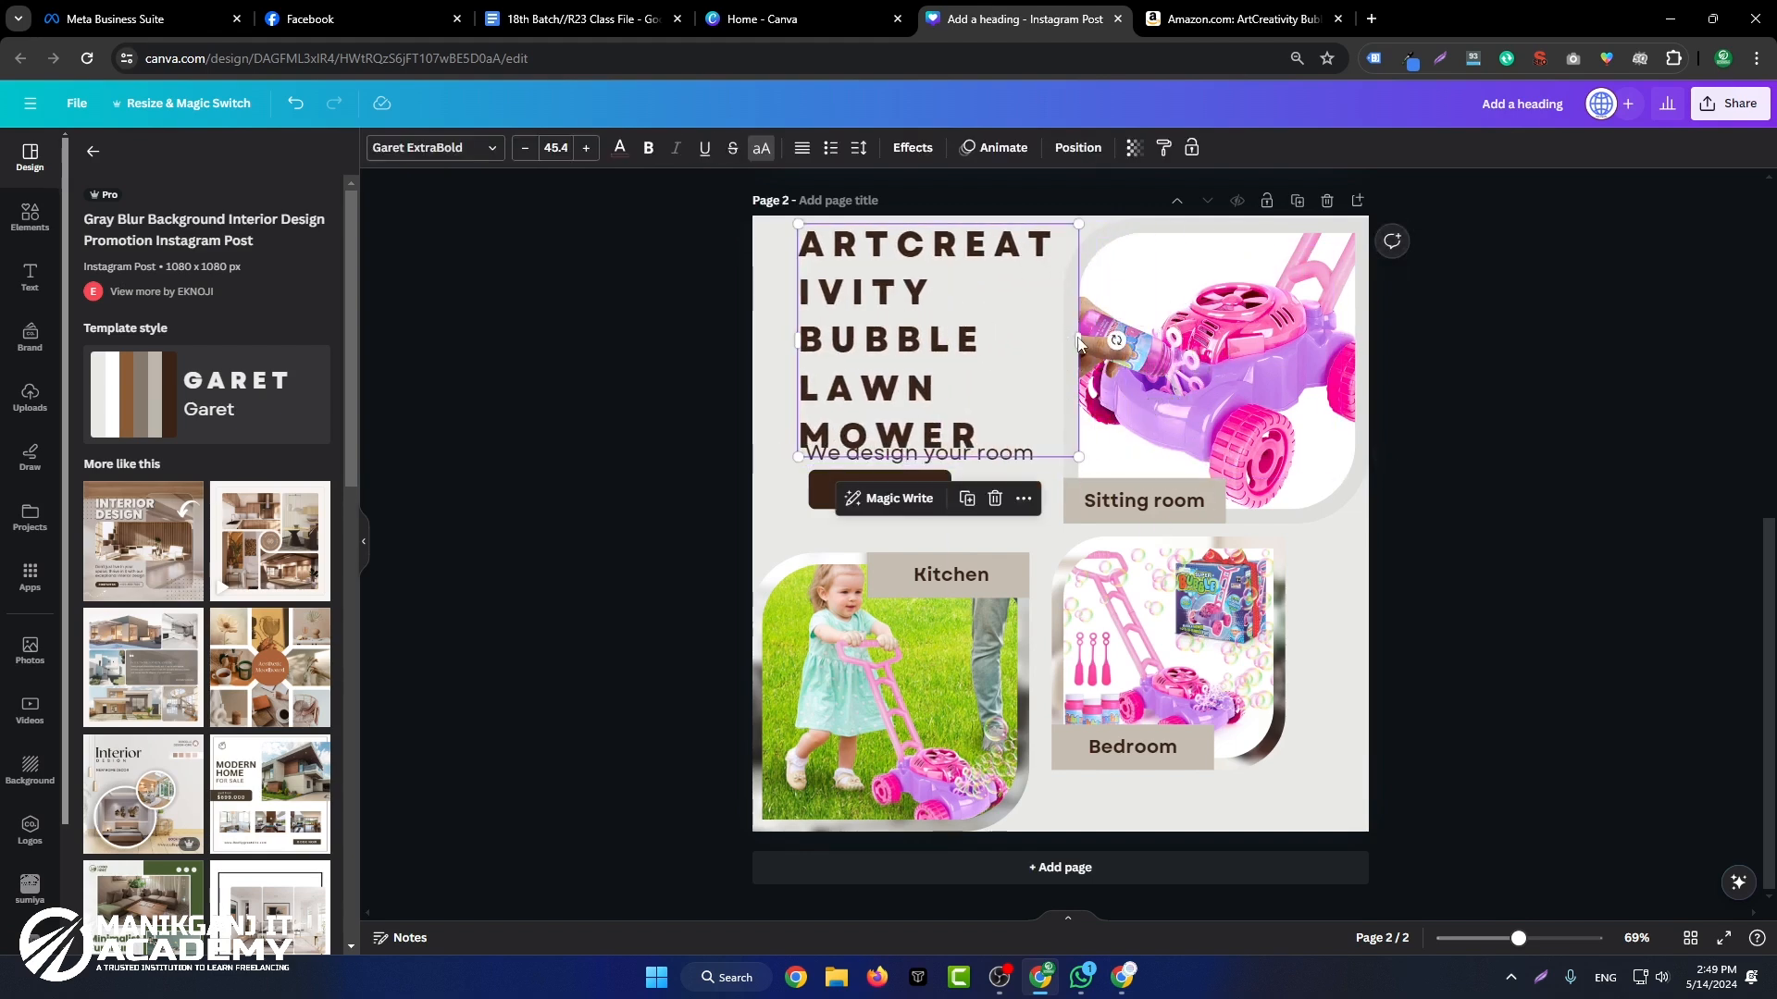
left_click_drag(1090, 340, 1402, 280)
left_click_drag(855, 264, 835, 321)
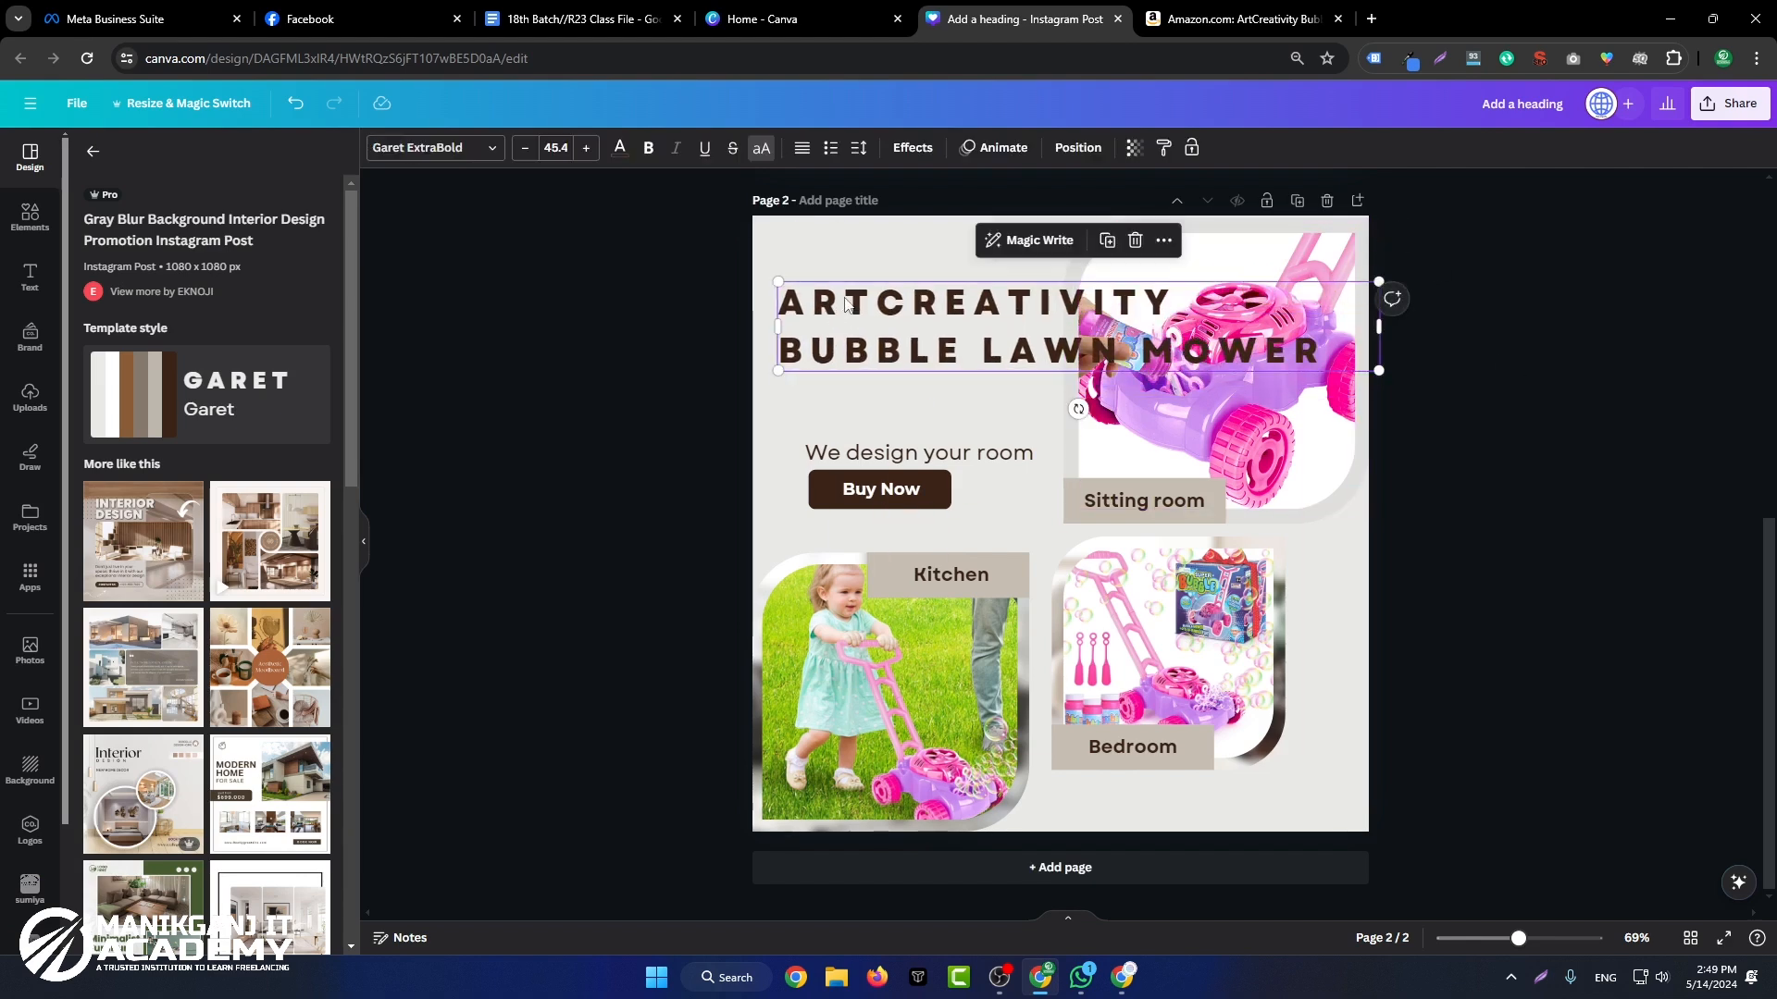
Step: Set the heading's letter spacing to 0 and its line spacing to 1.1
left_click(860, 150)
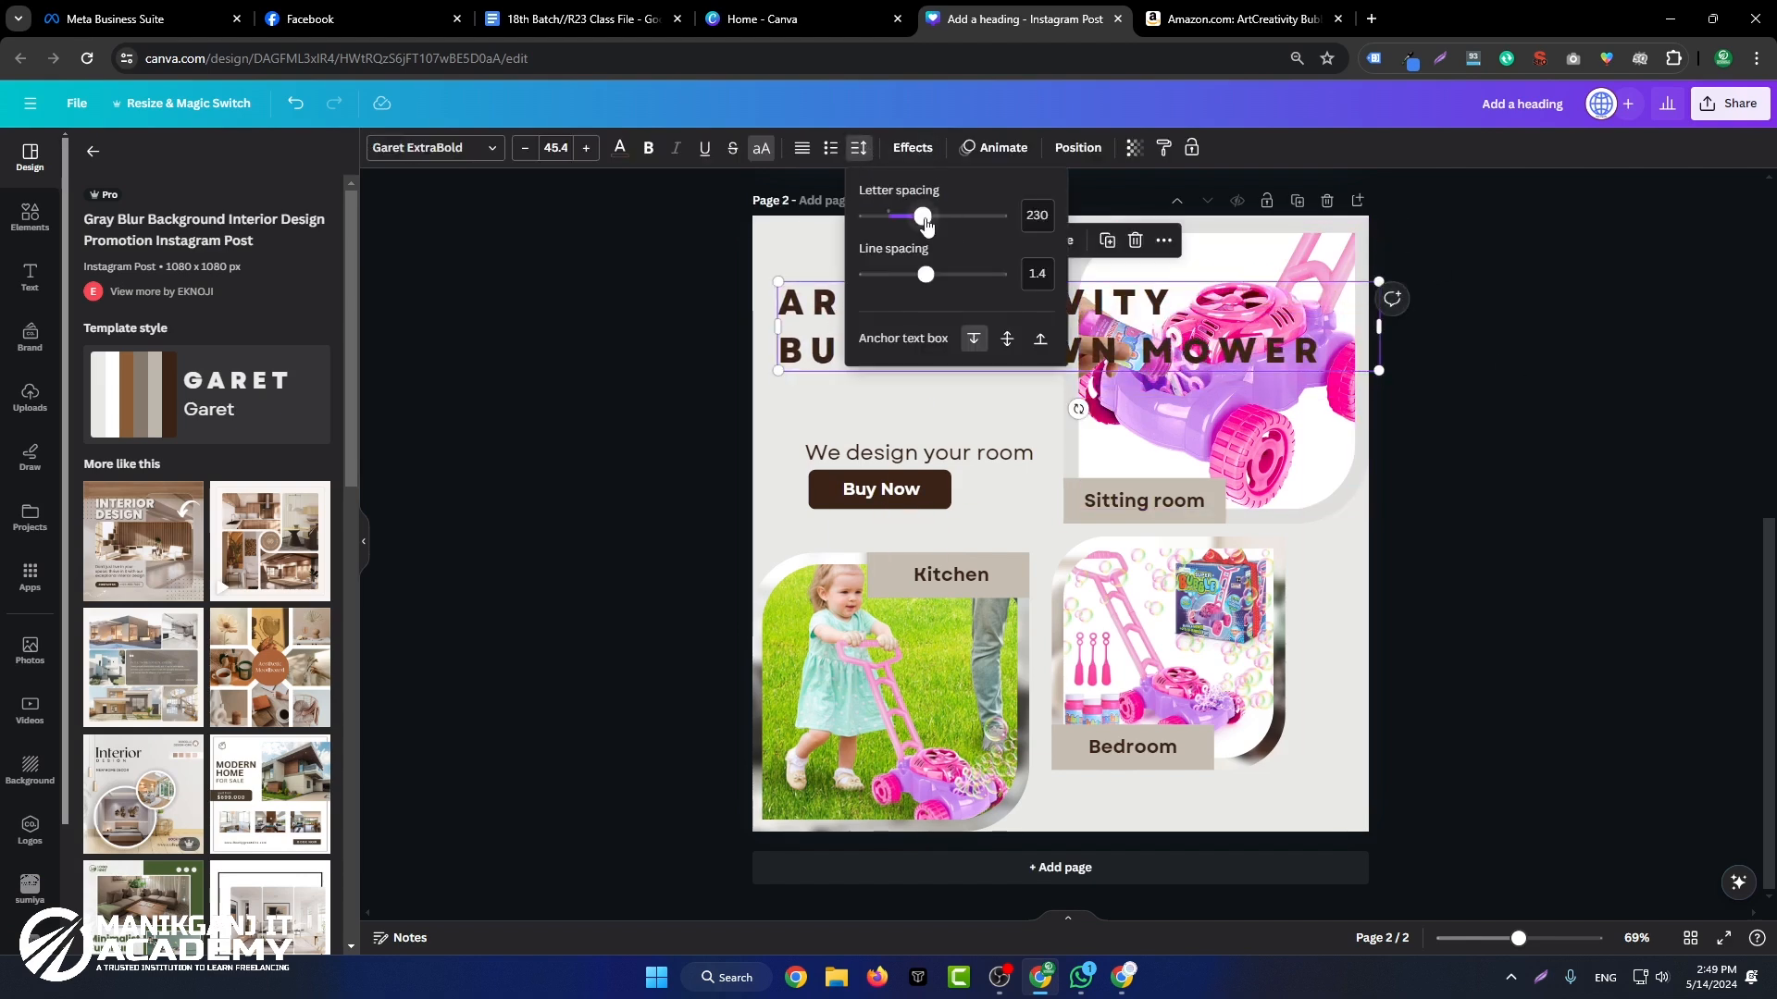
mouse_move(925, 225)
left_mouse_down()
mouse_move(905, 219)
mouse_move(998, 213)
mouse_move(880, 220)
mouse_move(906, 217)
left_mouse_up()
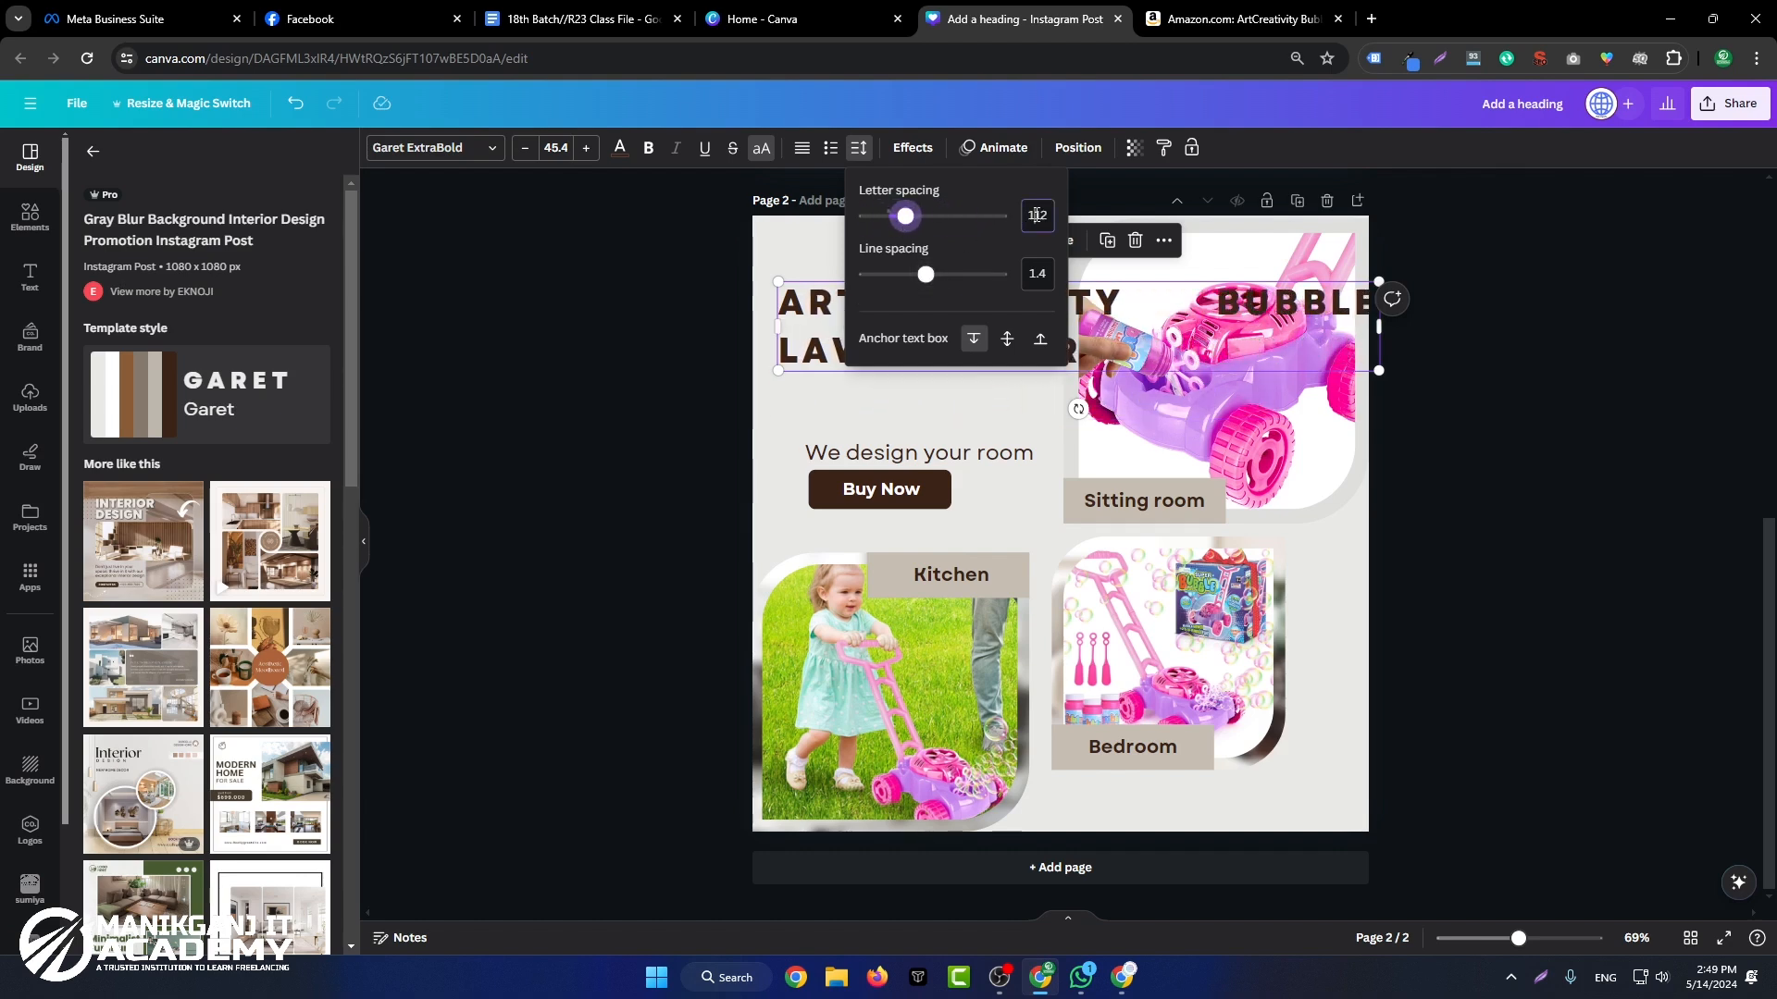
type("0")
key("Return")
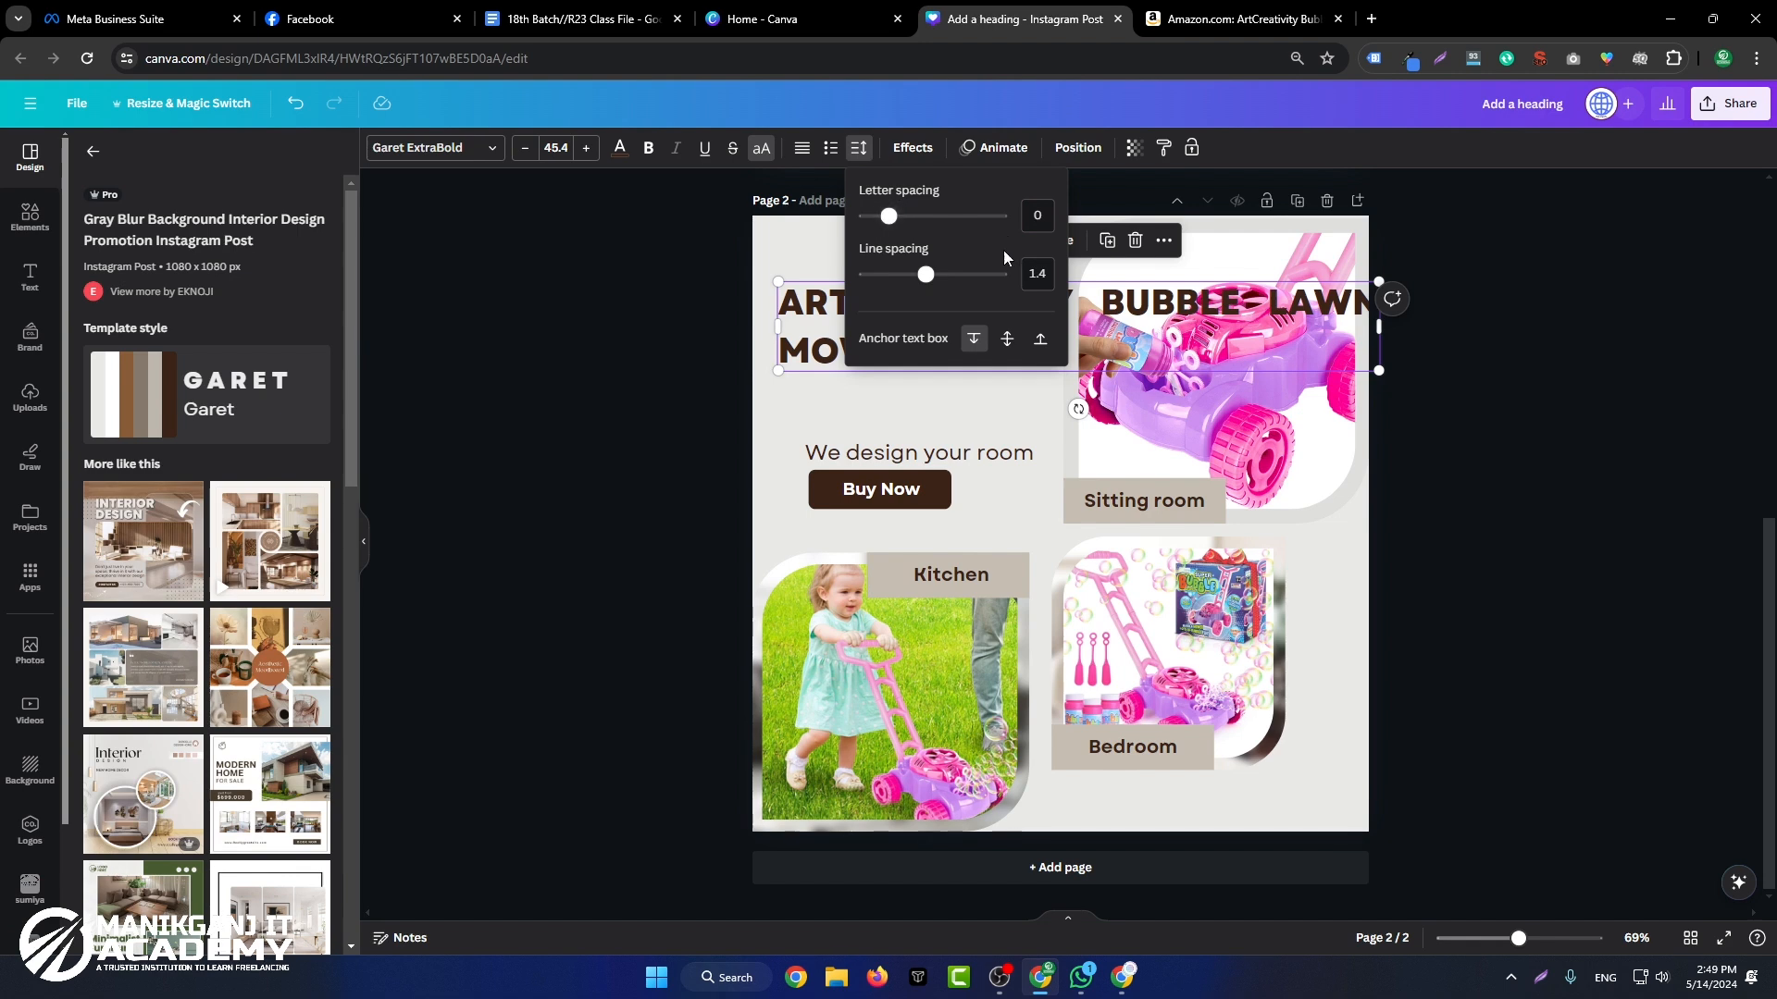
left_click_drag(927, 277, 931, 276)
left_click(859, 148)
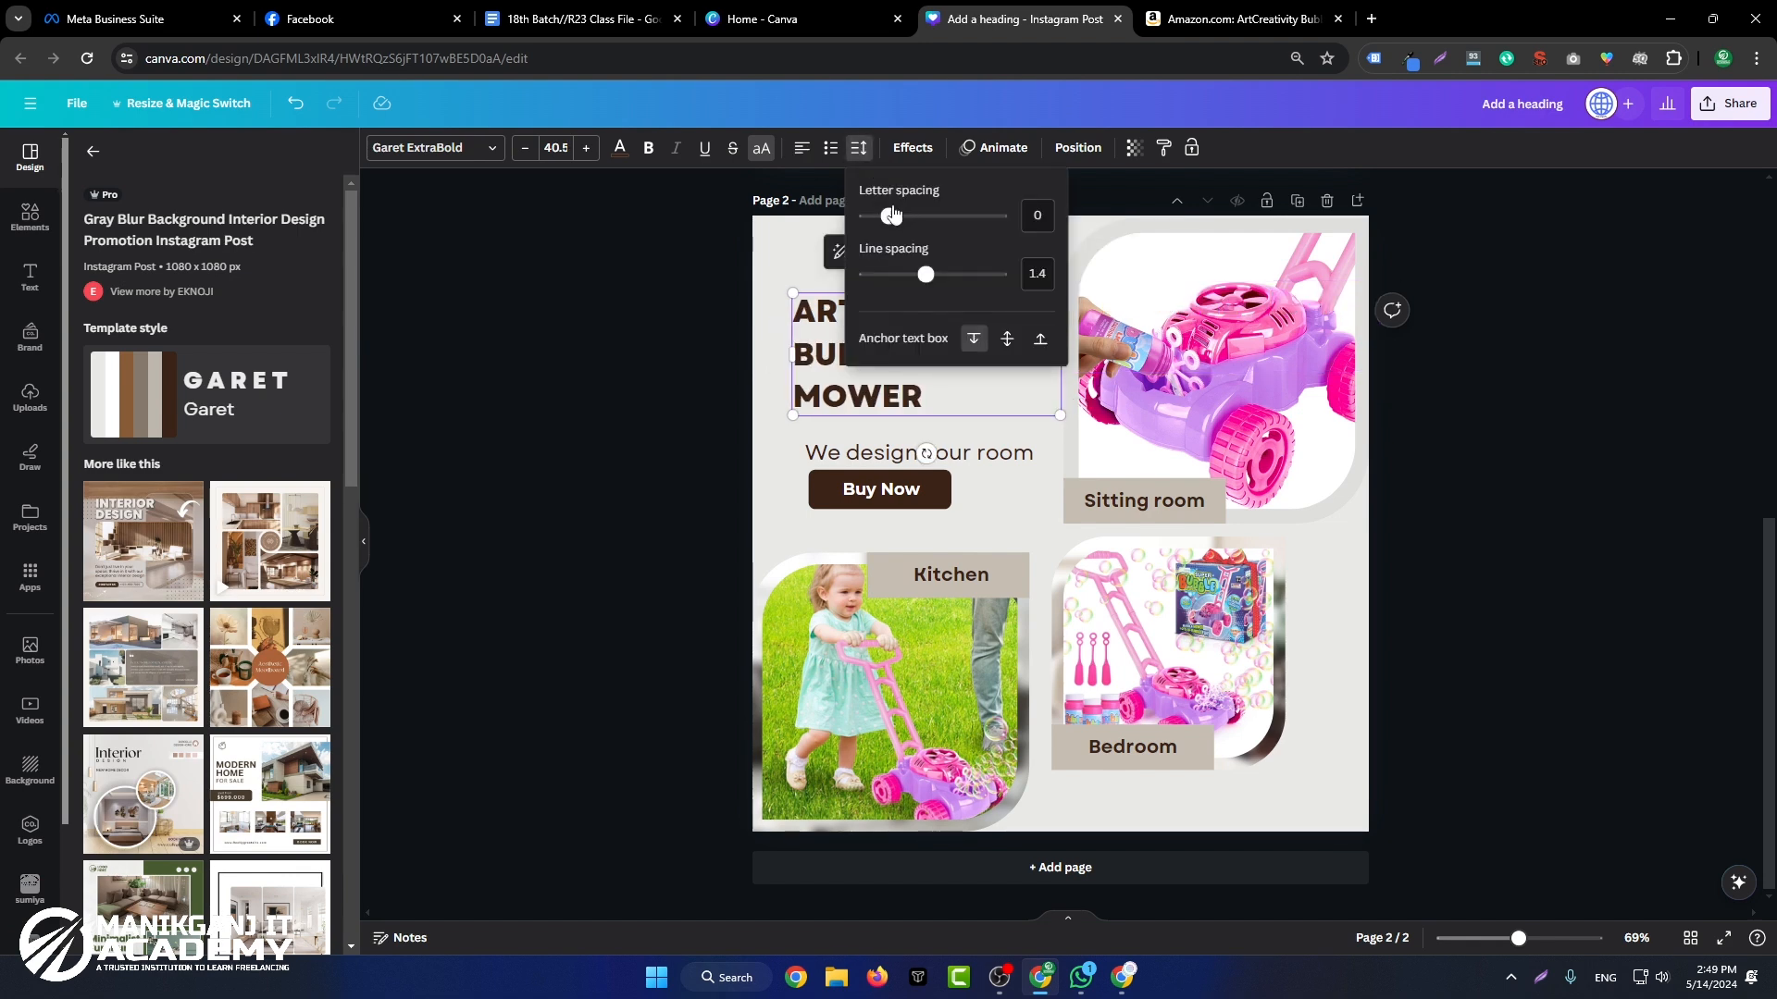
left_click_drag(934, 283, 905, 289)
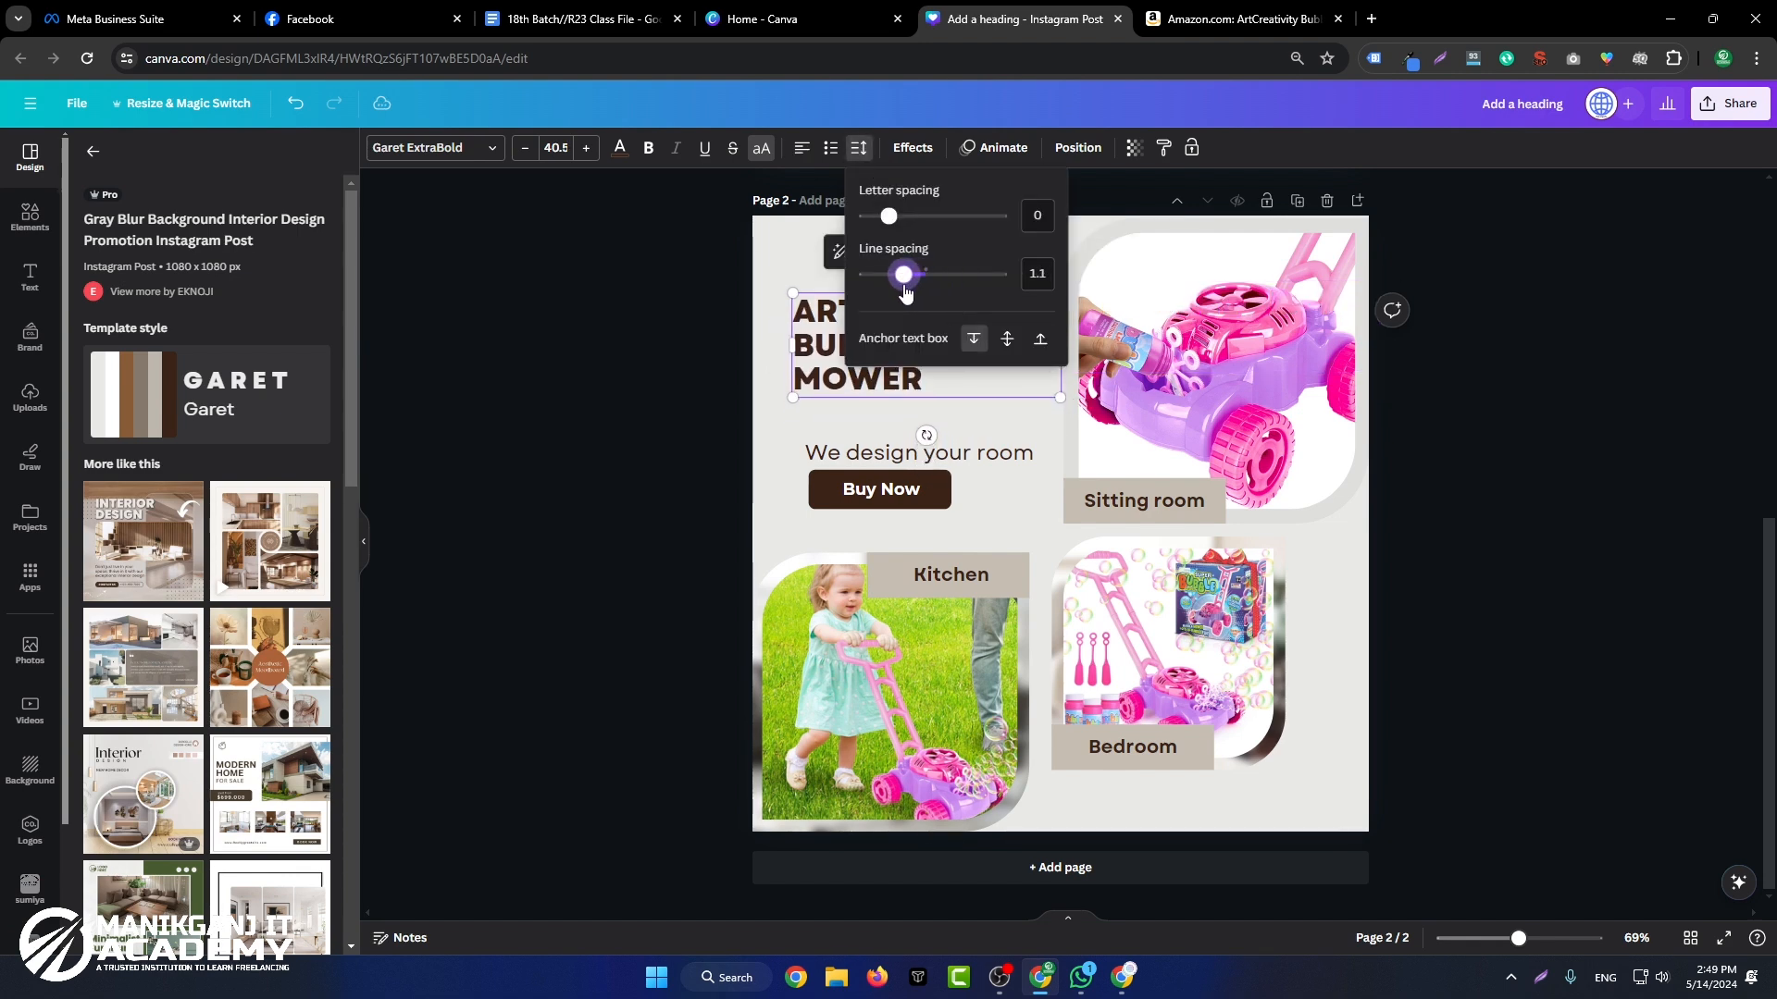
left_click(721, 346)
Step: Copy "Toddlers, Kids Bubble Blower Machine, Indoor Outdoor Push Gardening Toys" from the Amazon product title and paste it over the tagline in Canva
left_click(708, 478)
left_click_drag(1508, 281, 1554, 337)
key("ctrl+c")
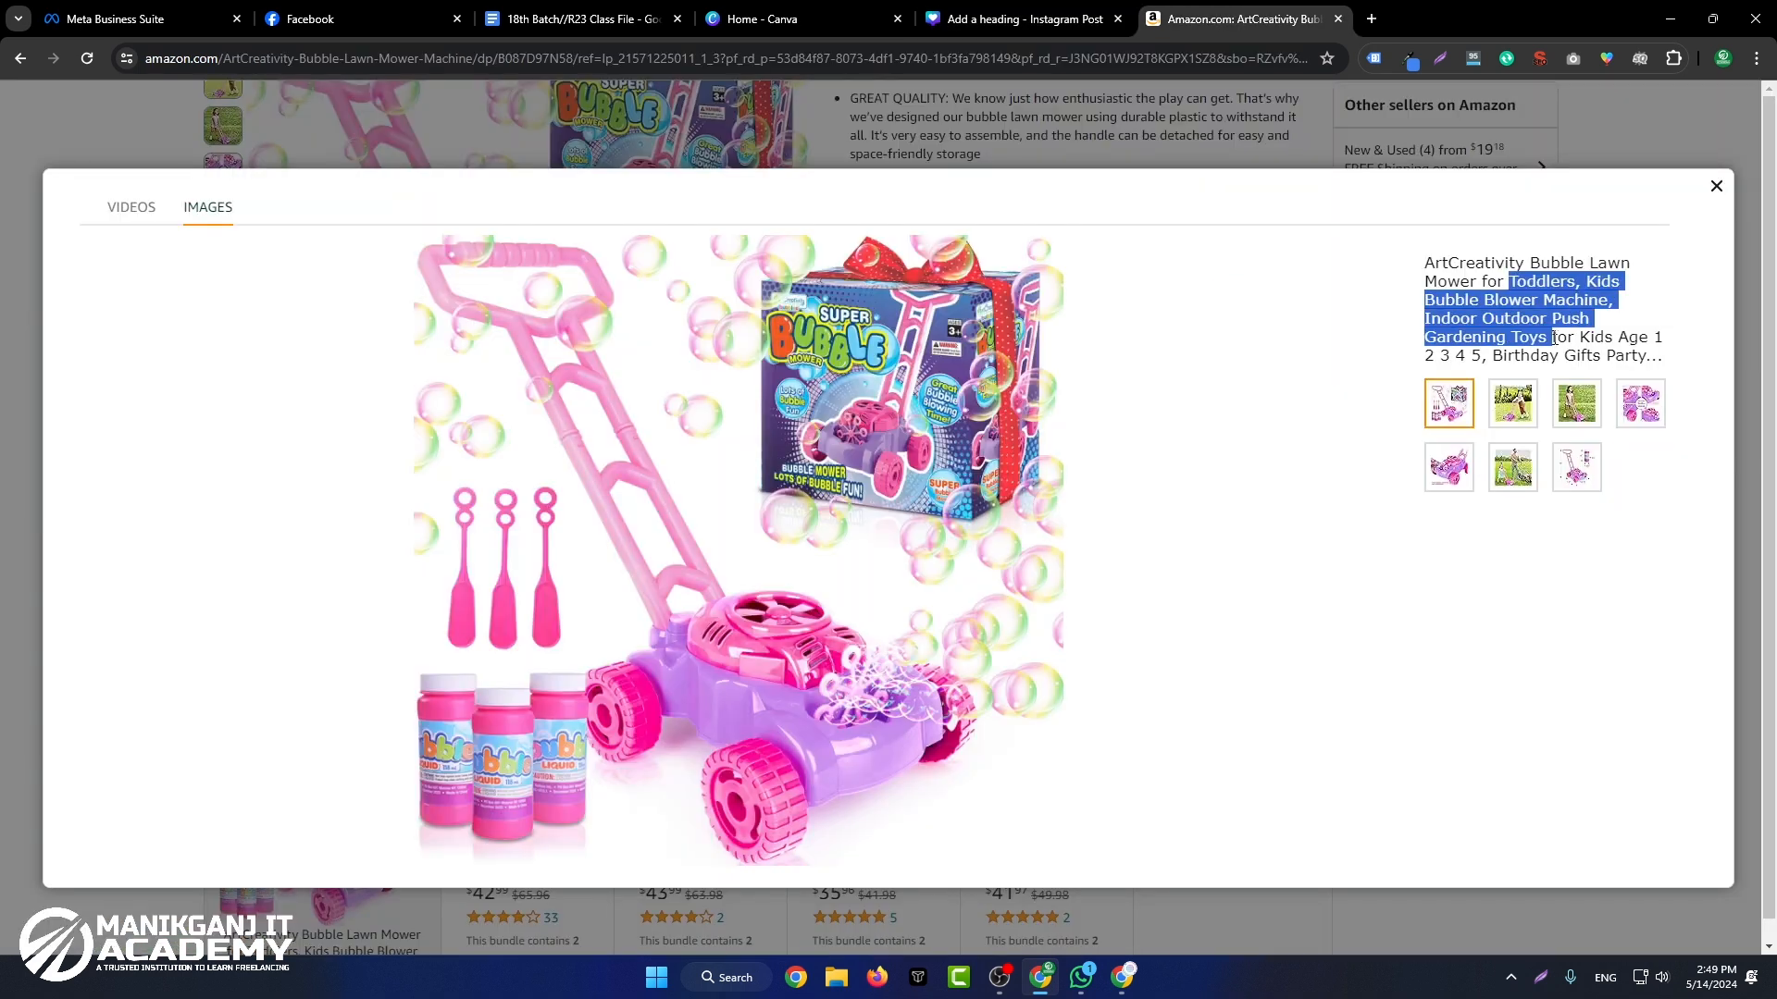
left_click(1025, 18)
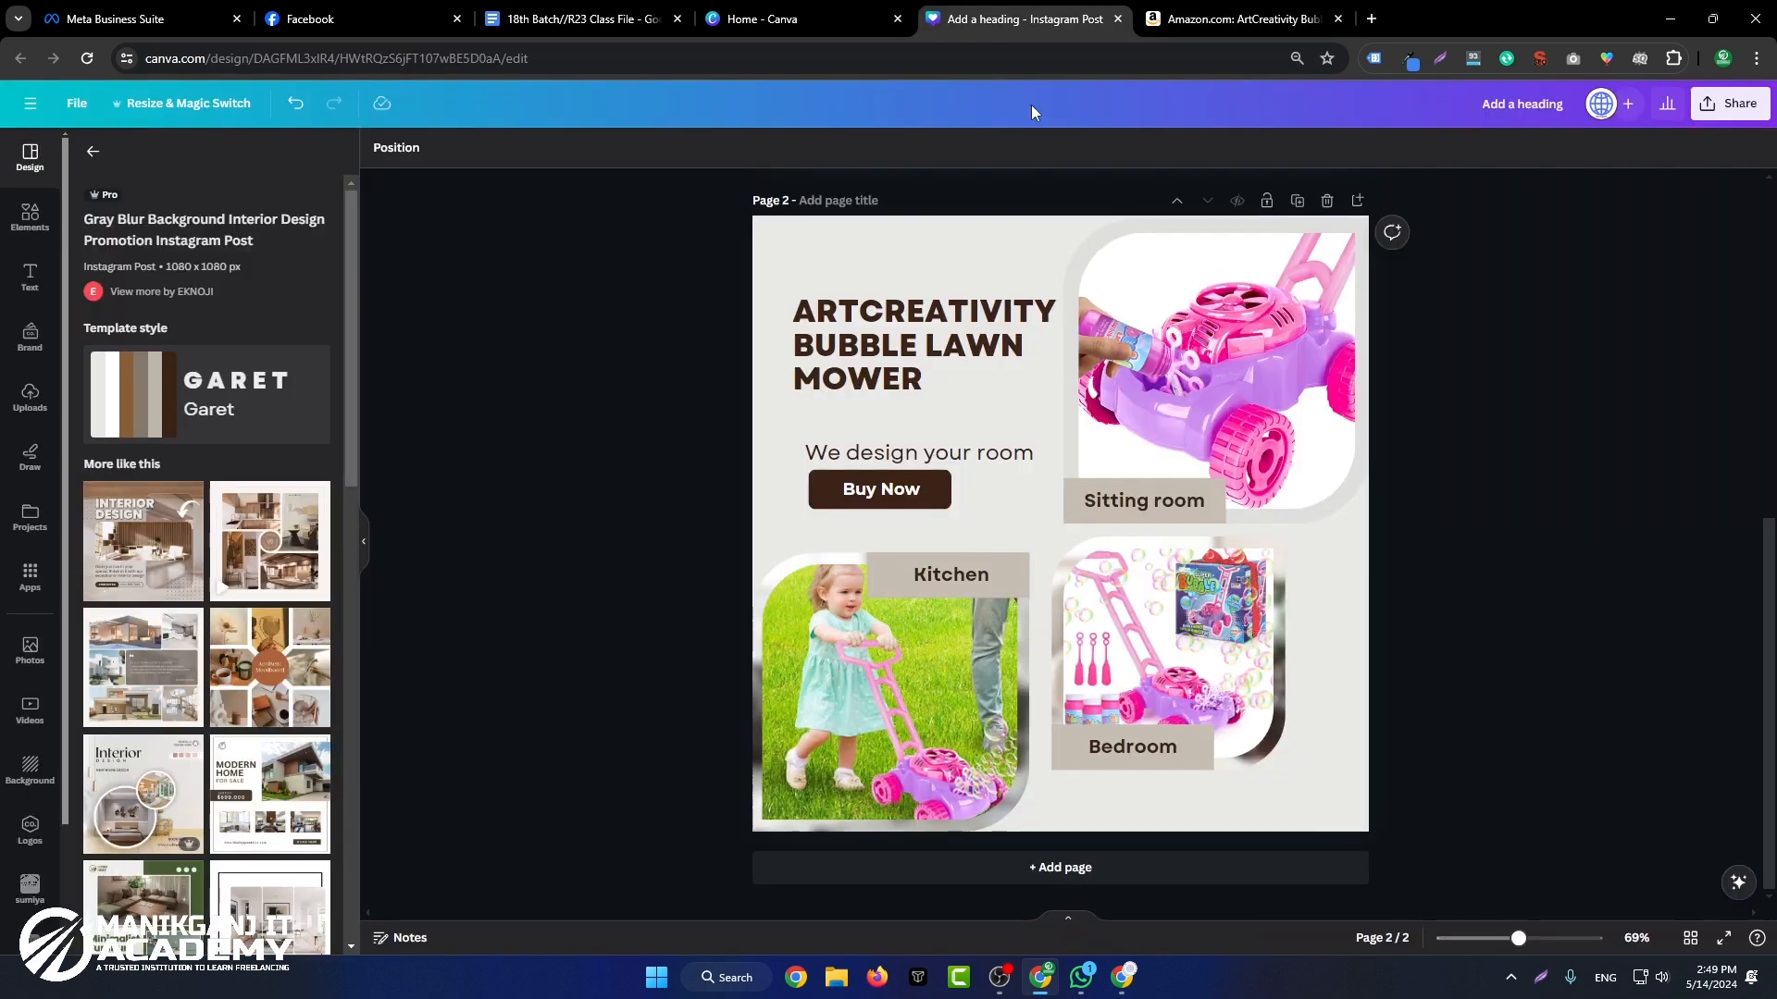
left_click(929, 453)
left_click(929, 449)
key("ctrl+v")
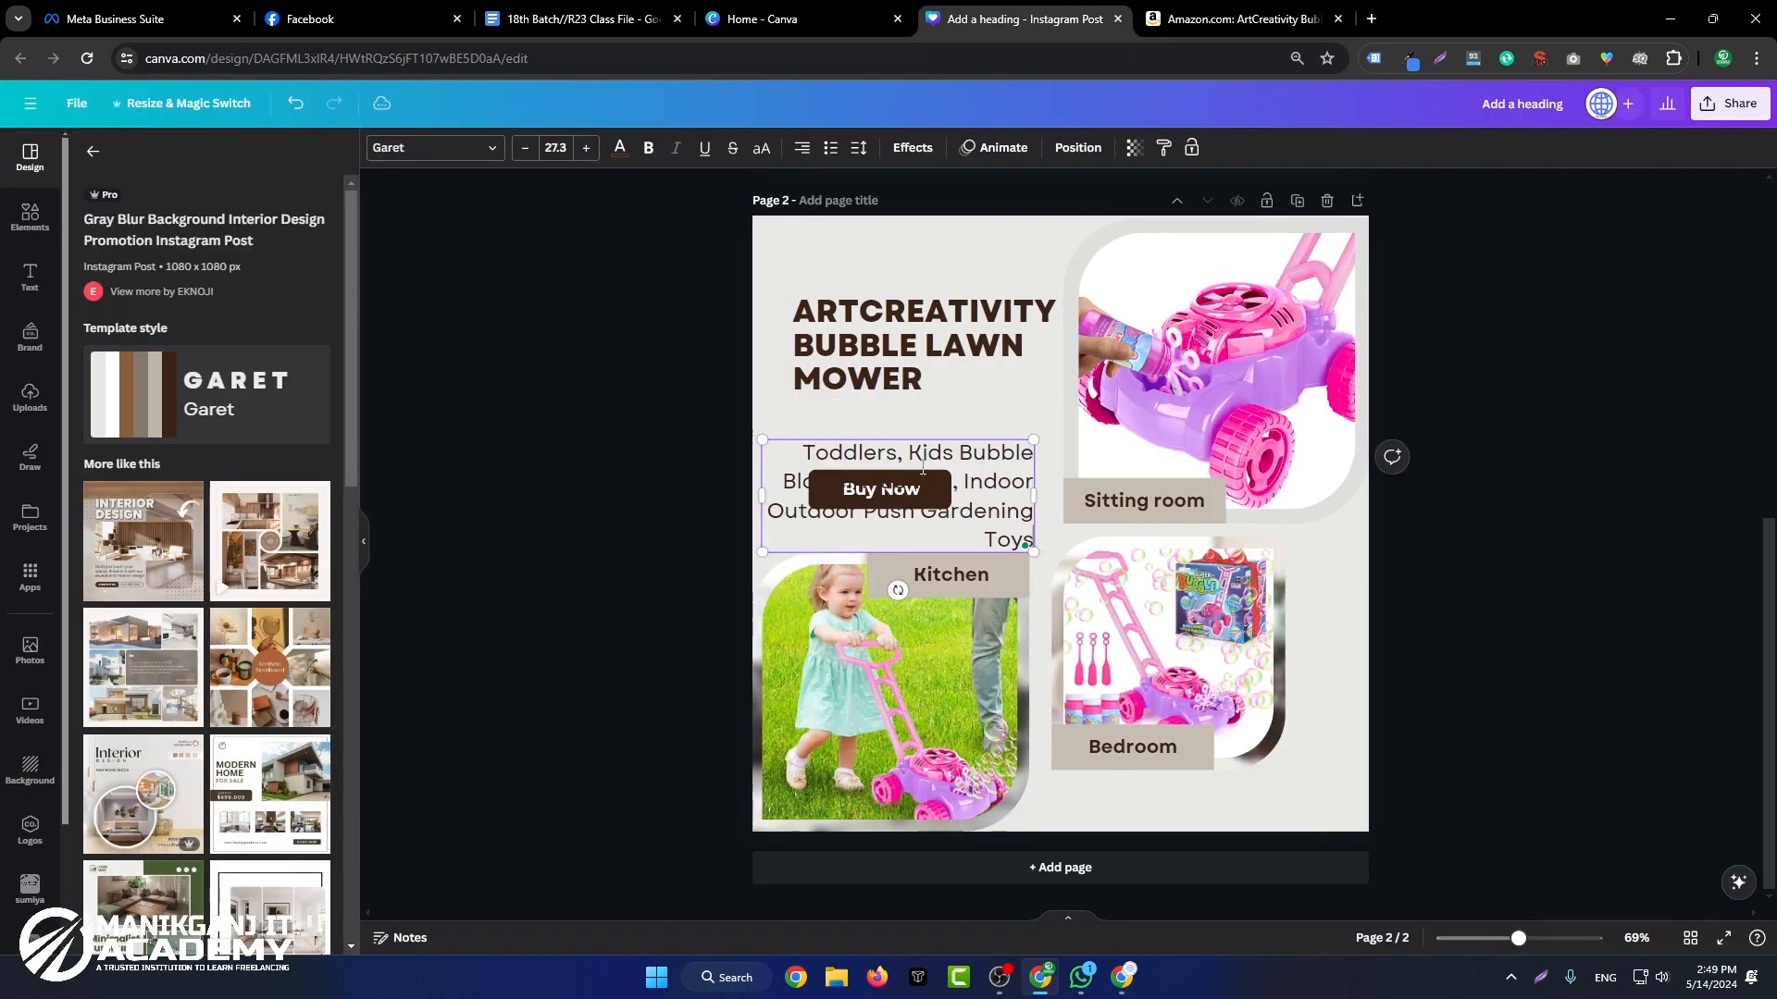
Step: Left-align the product description and move it directly below the heading, in line with the heading's left edge
key("ctrl+a")
left_click(804, 150)
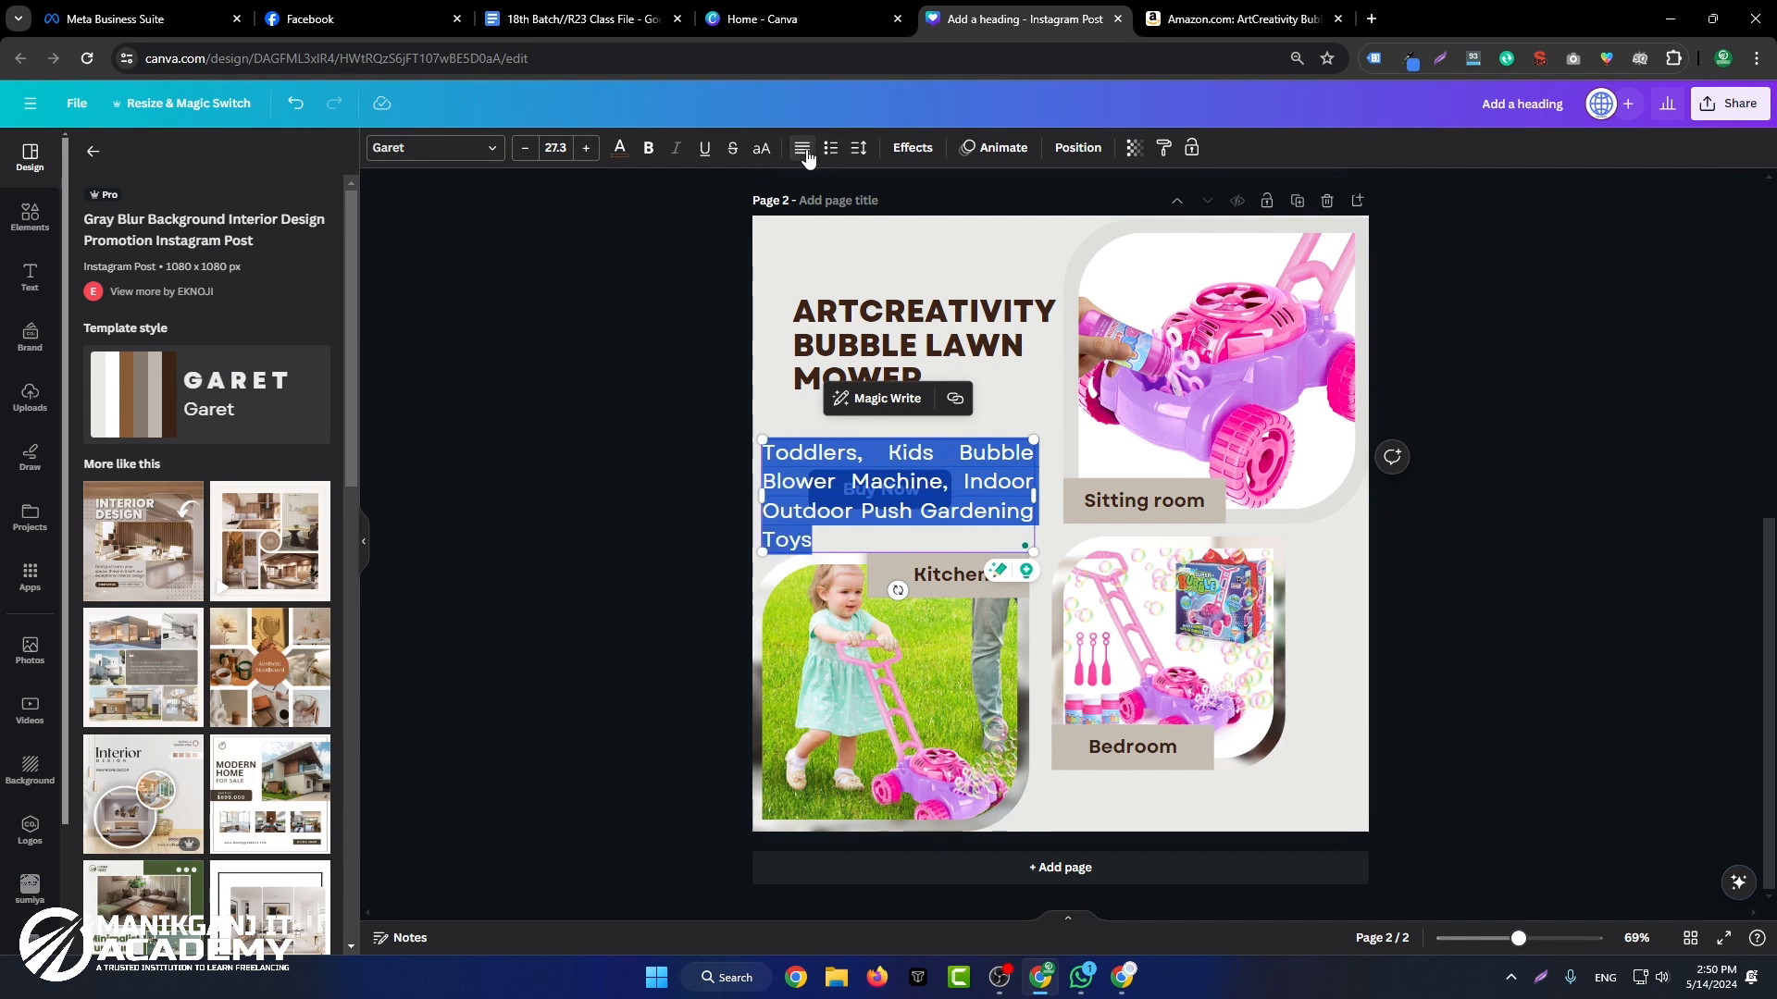
left_click(804, 150)
left_click(718, 320)
left_click_drag(805, 468, 834, 425)
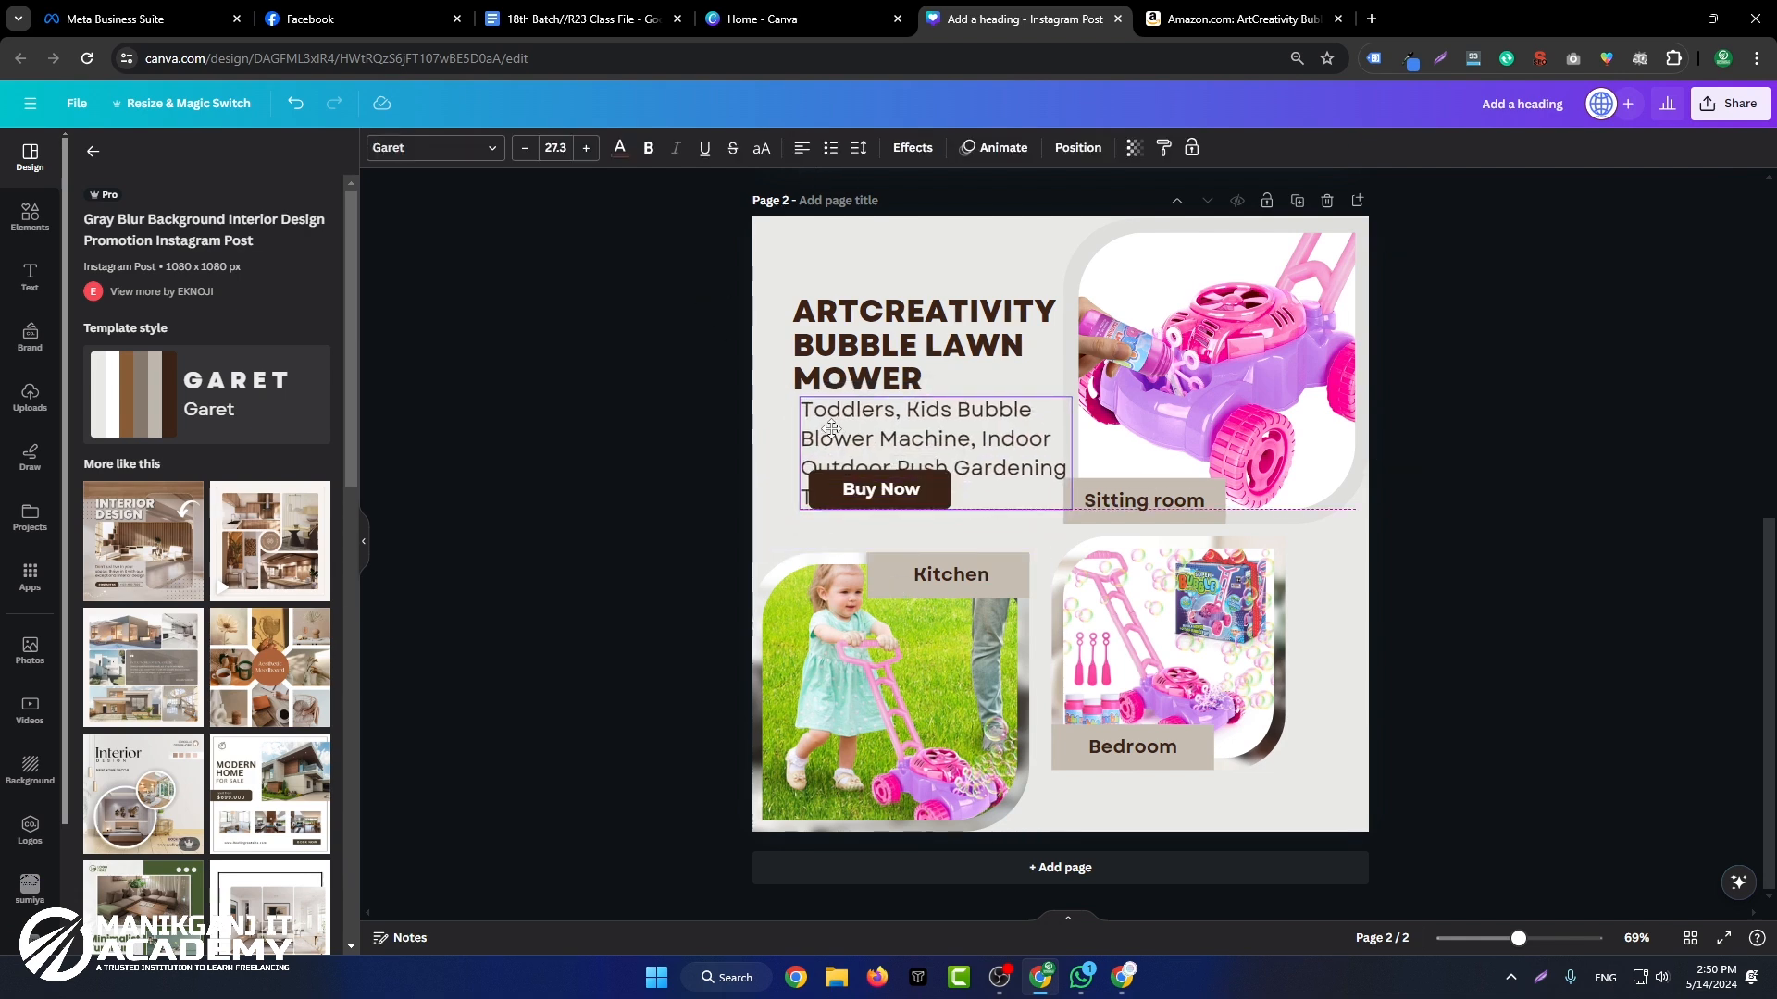
Step: Set the product description's font size to 20
left_click(557, 149)
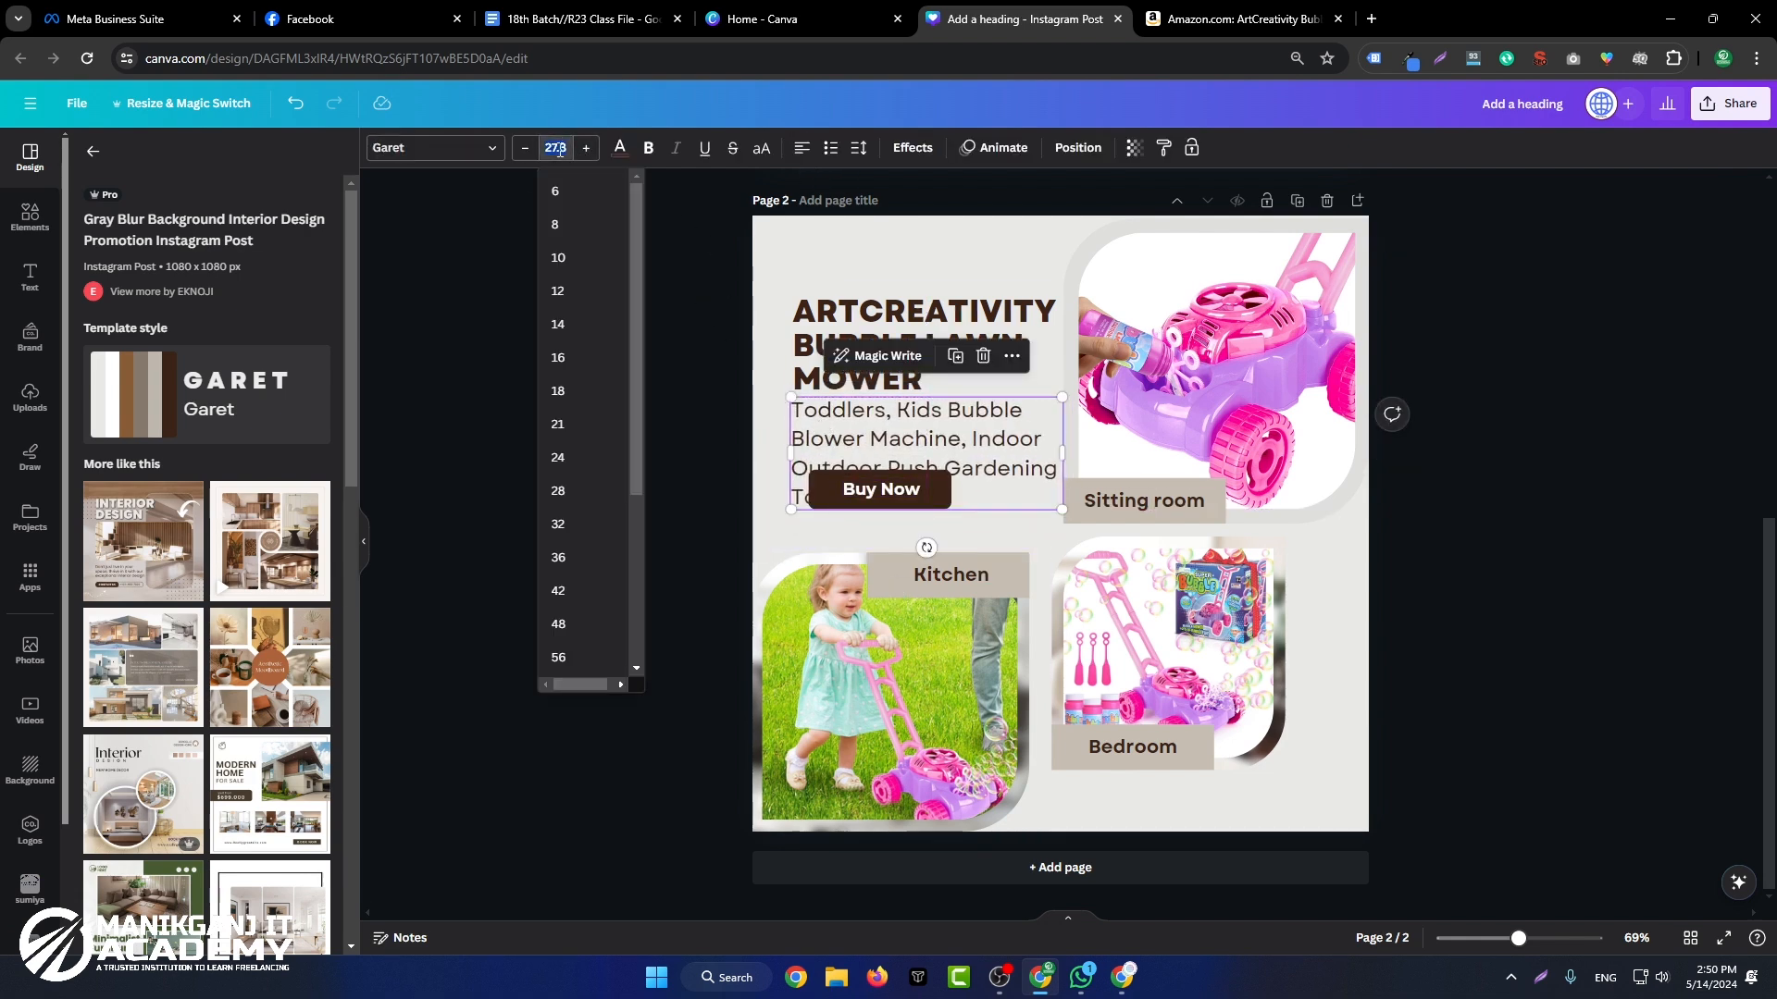
type("20")
key("Return")
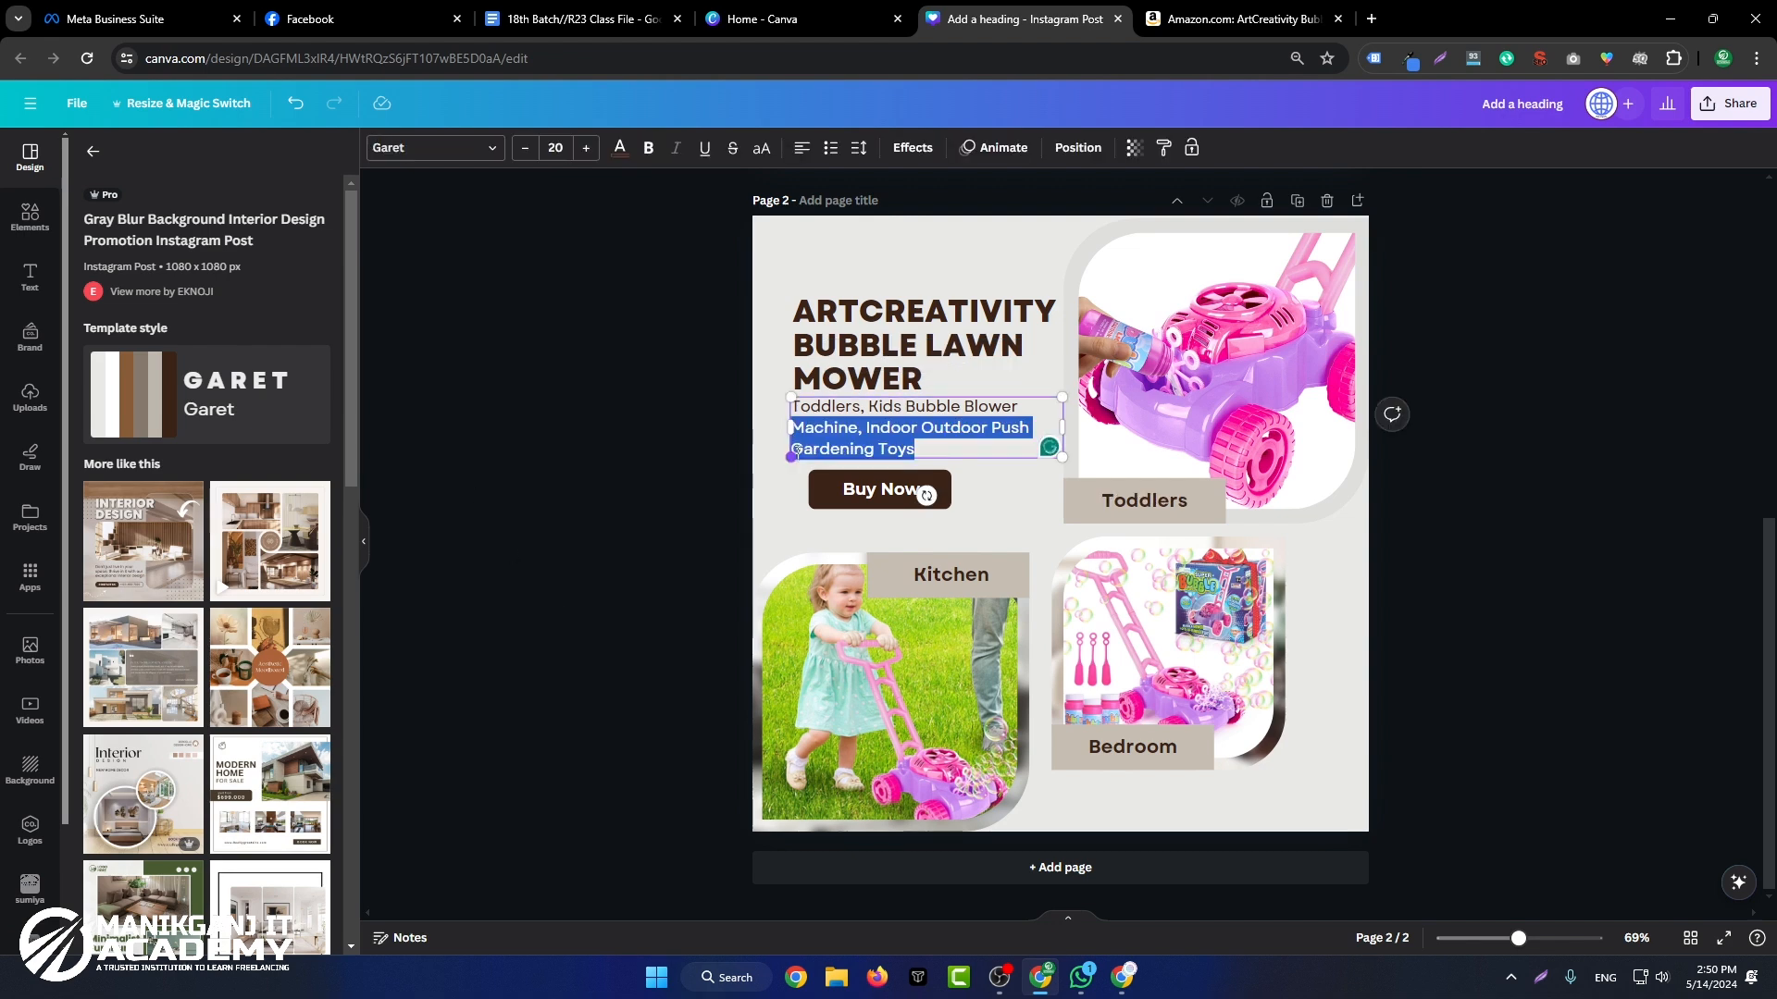
Step: Replace the Bedroom label with "Gardening Toys" copied from the description and widen its text box to fit one line
key("ctrl+c")
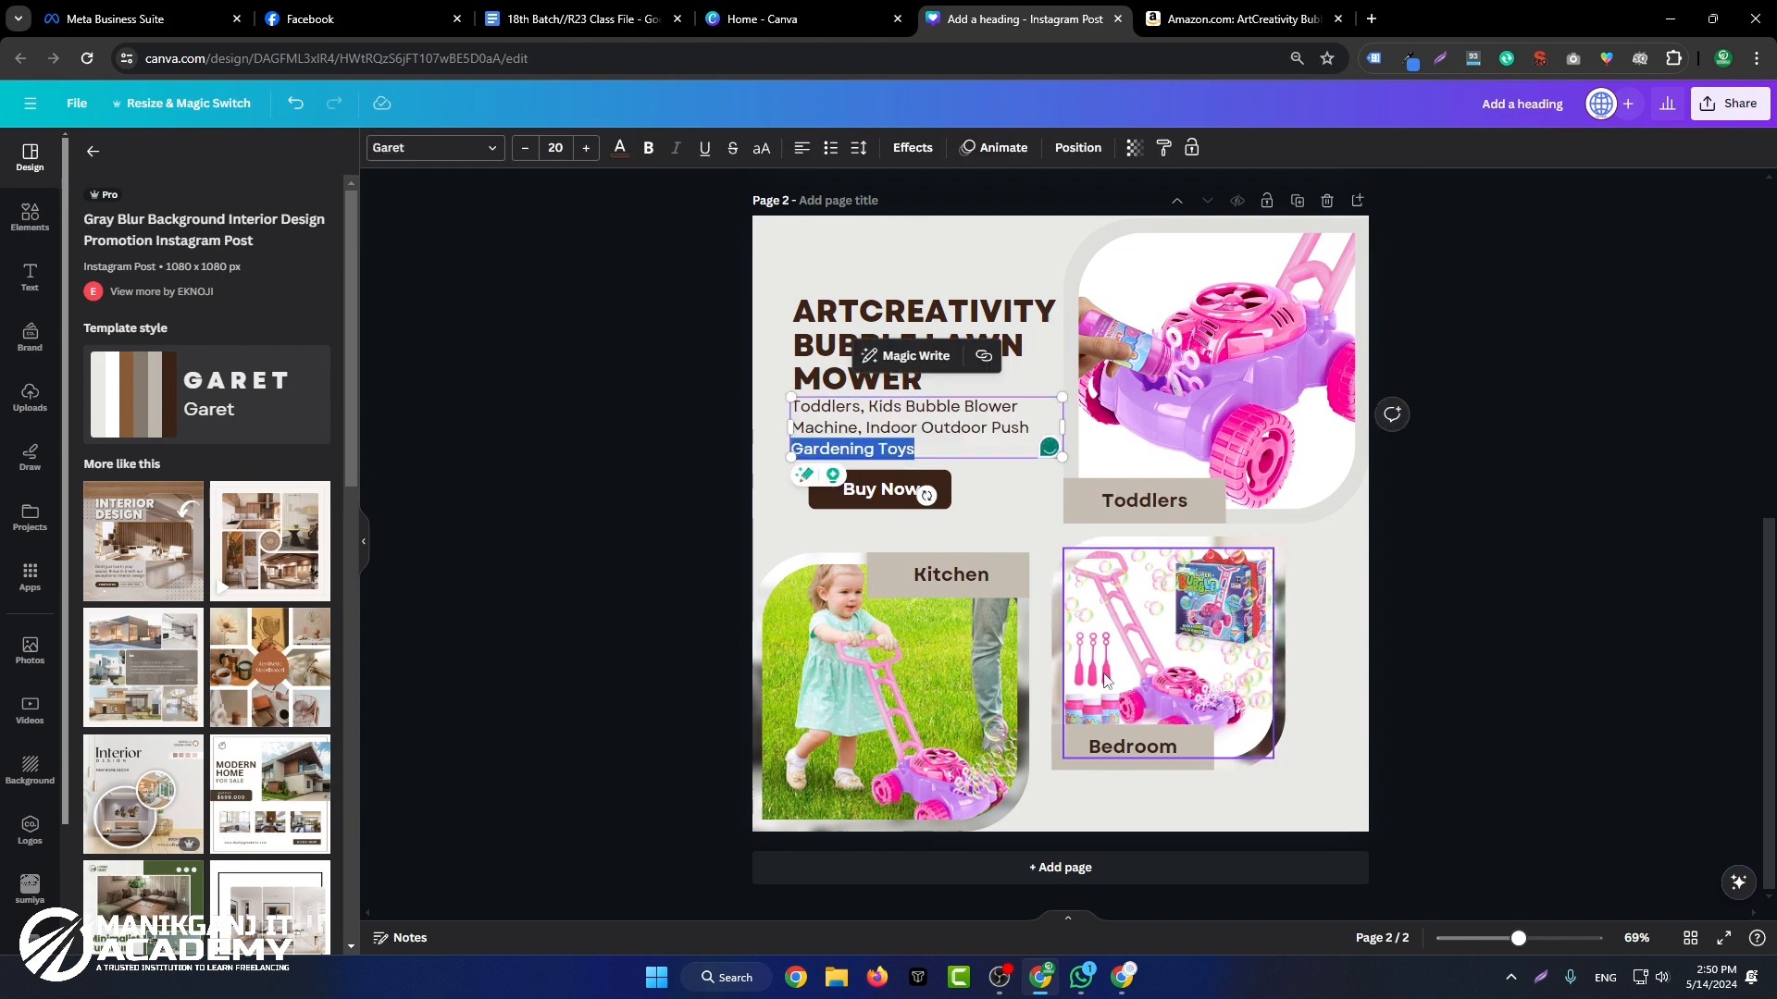
double_click(1120, 742)
key("ctrl+v")
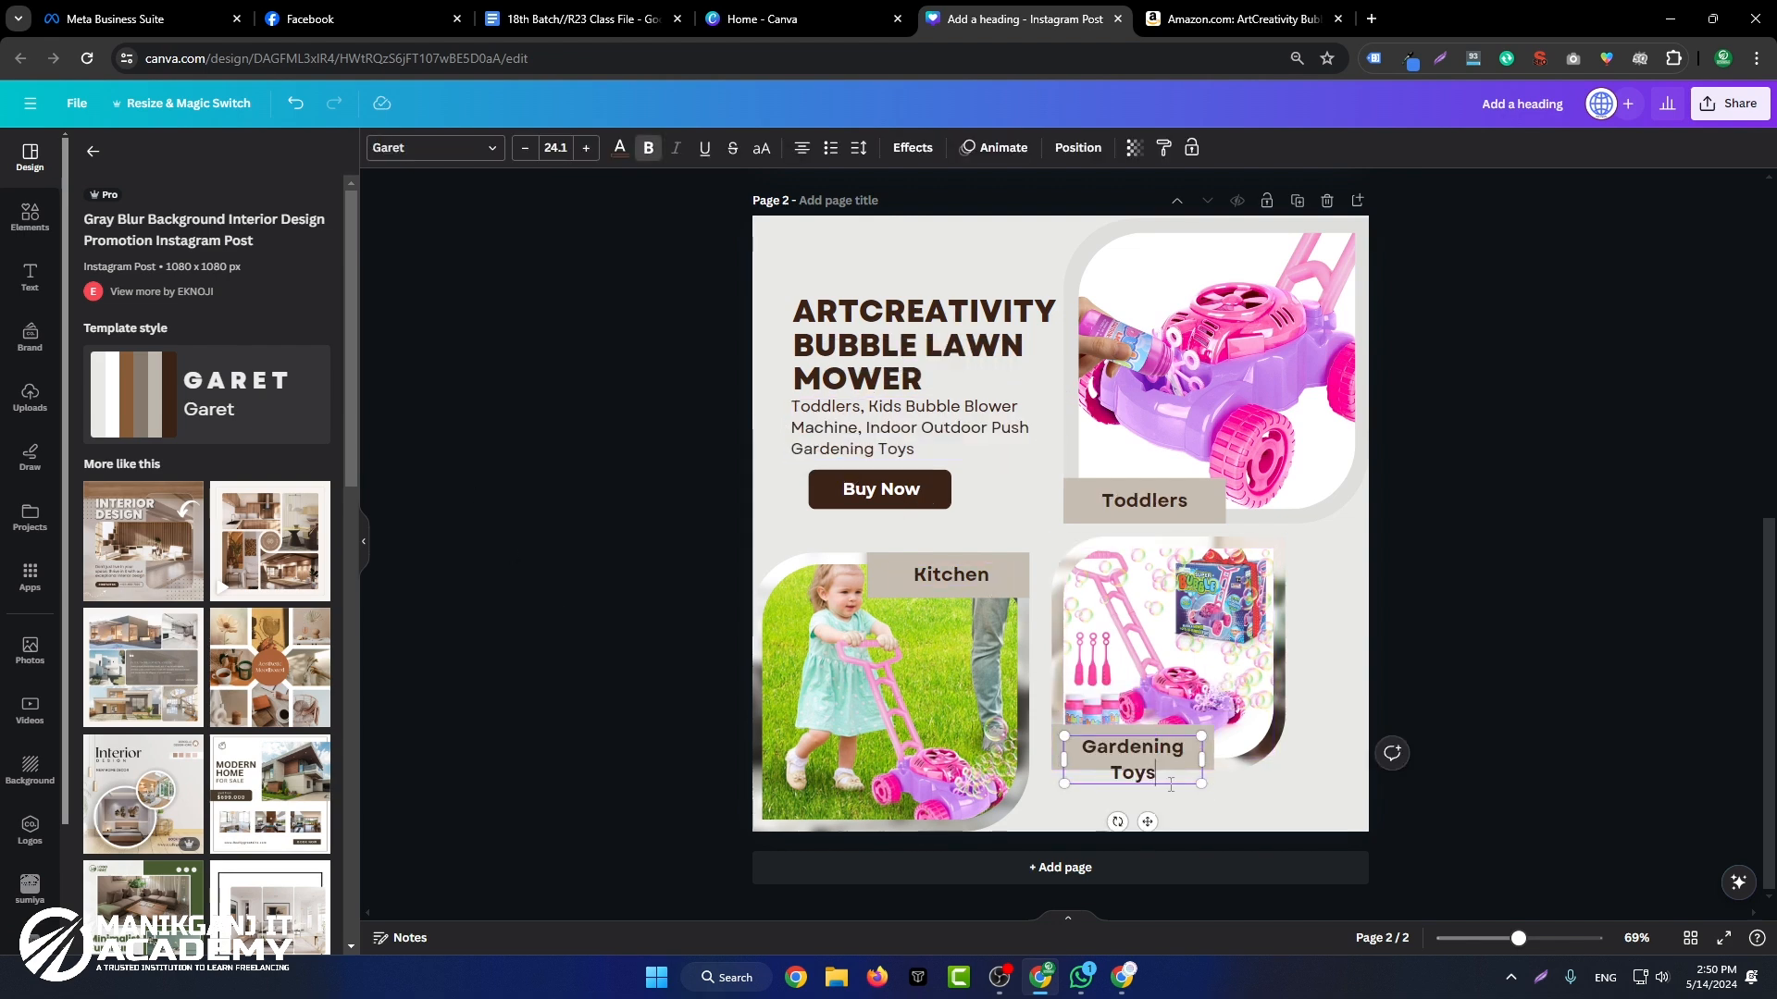
double_click(1133, 772)
left_click_drag(1201, 760, 1227, 747)
left_click(1273, 770)
Step: Widen the beige rectangle behind the Gardening Toys label so it extends beyond the text
left_click(1183, 768)
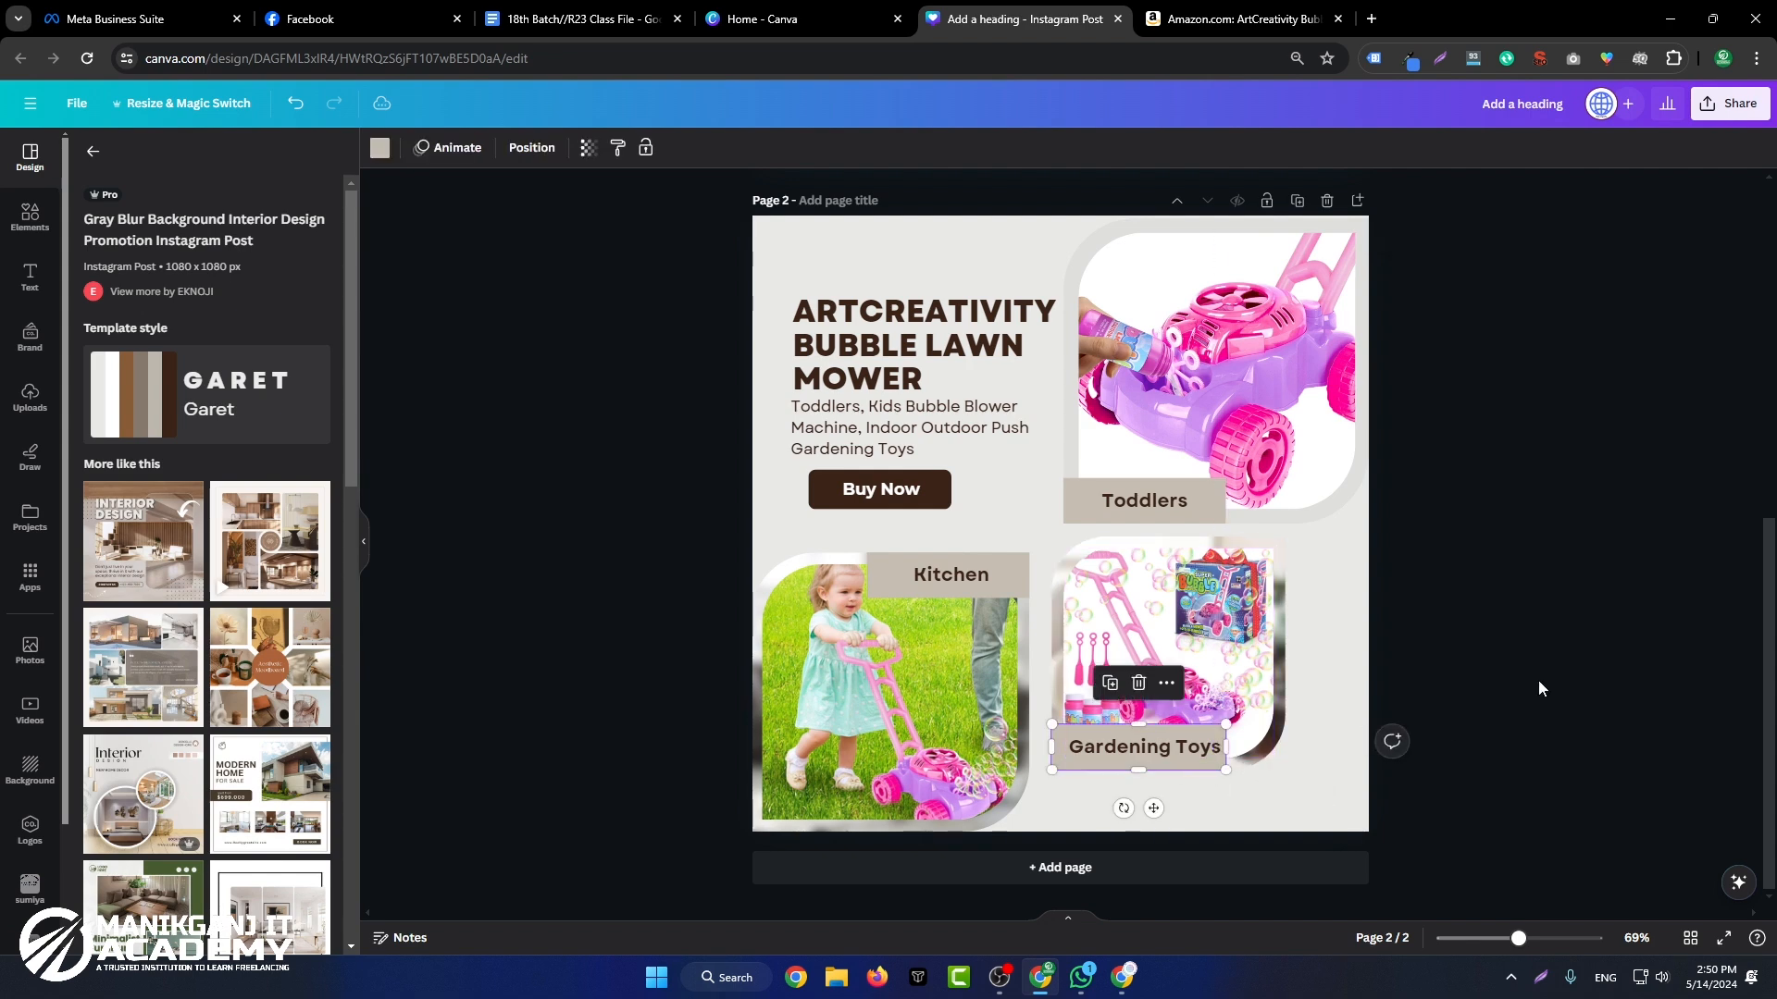
left_click(1296, 764)
left_click(1209, 763)
left_click_drag(1222, 749, 1237, 750)
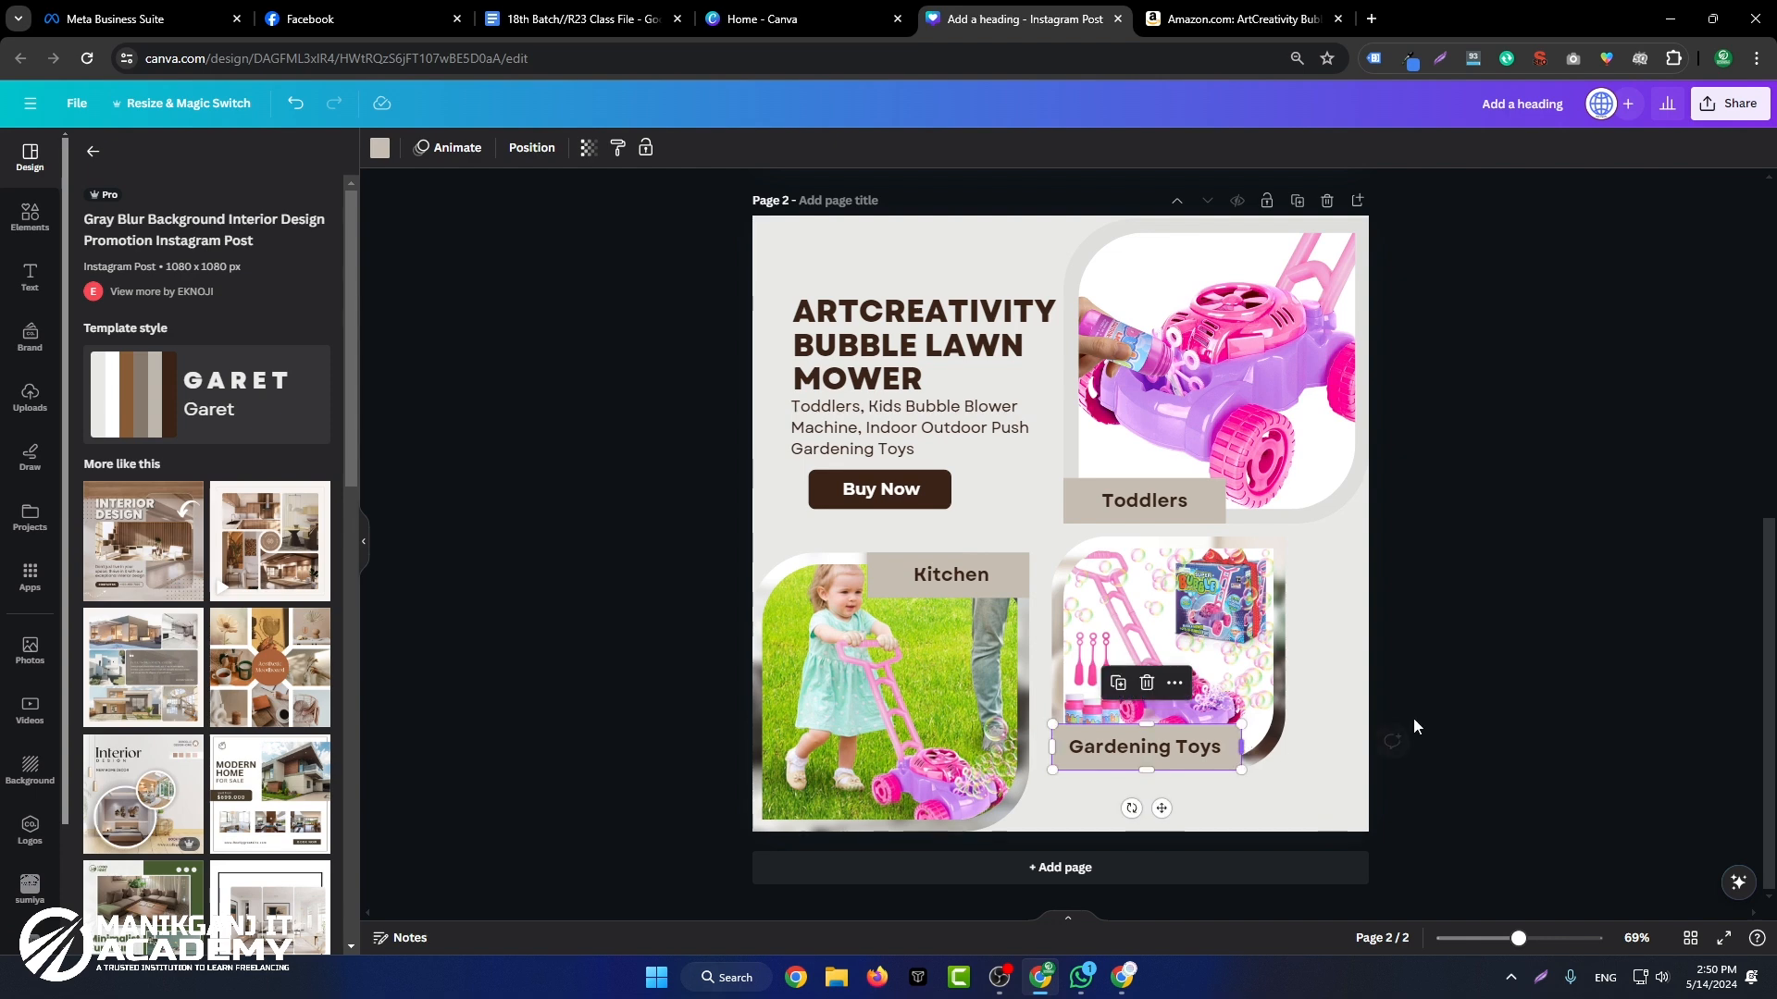
Step: Change the Kitchen label to "Kids Bubble" using the words from the product description
double_click(891, 435)
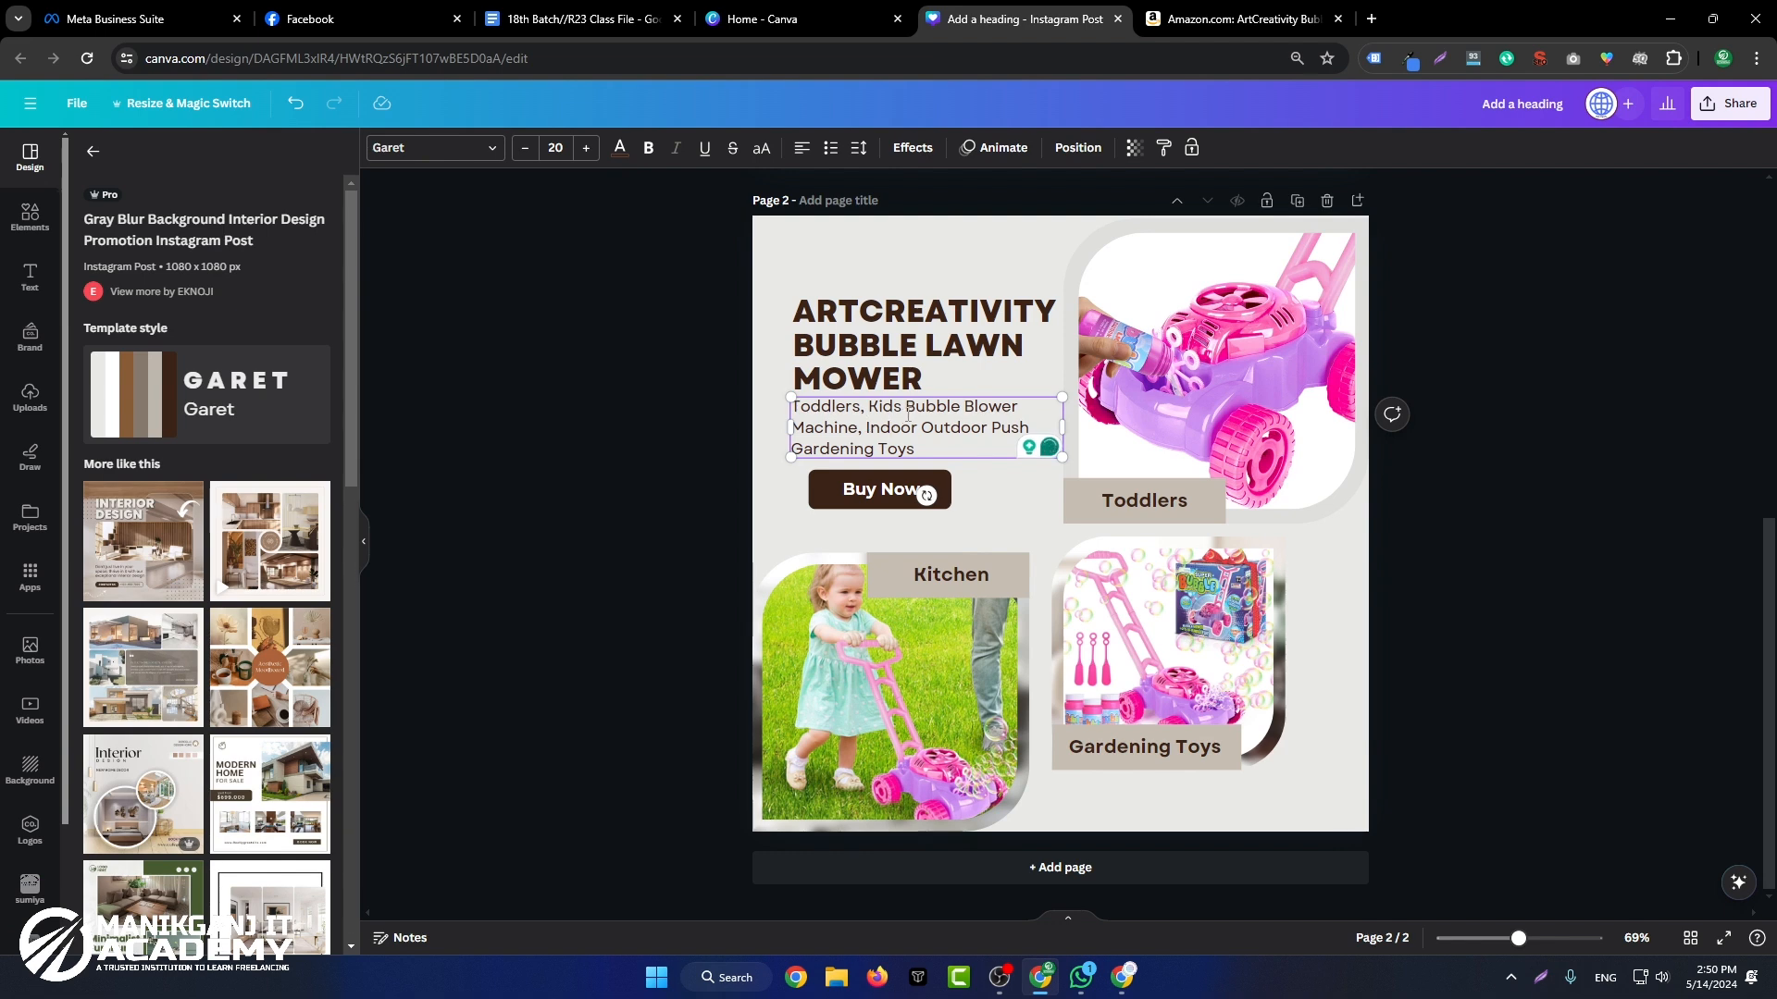
left_click(1508, 633)
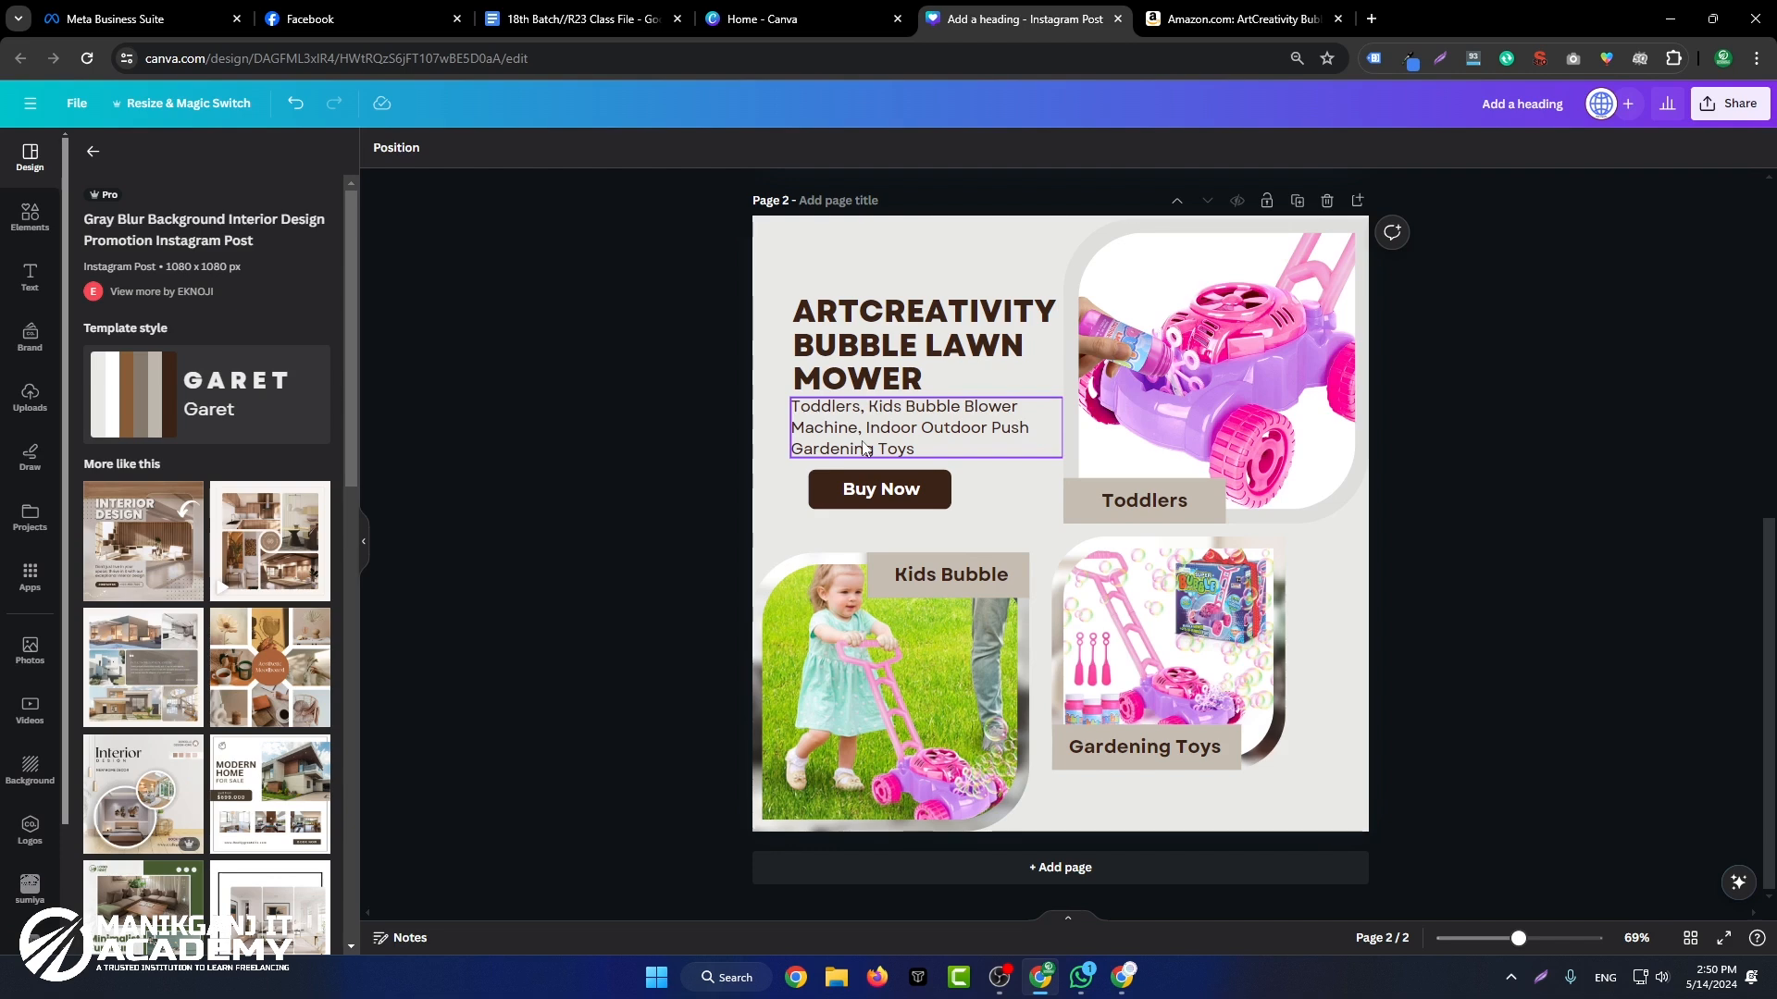
left_click(930, 500)
double_click(904, 499)
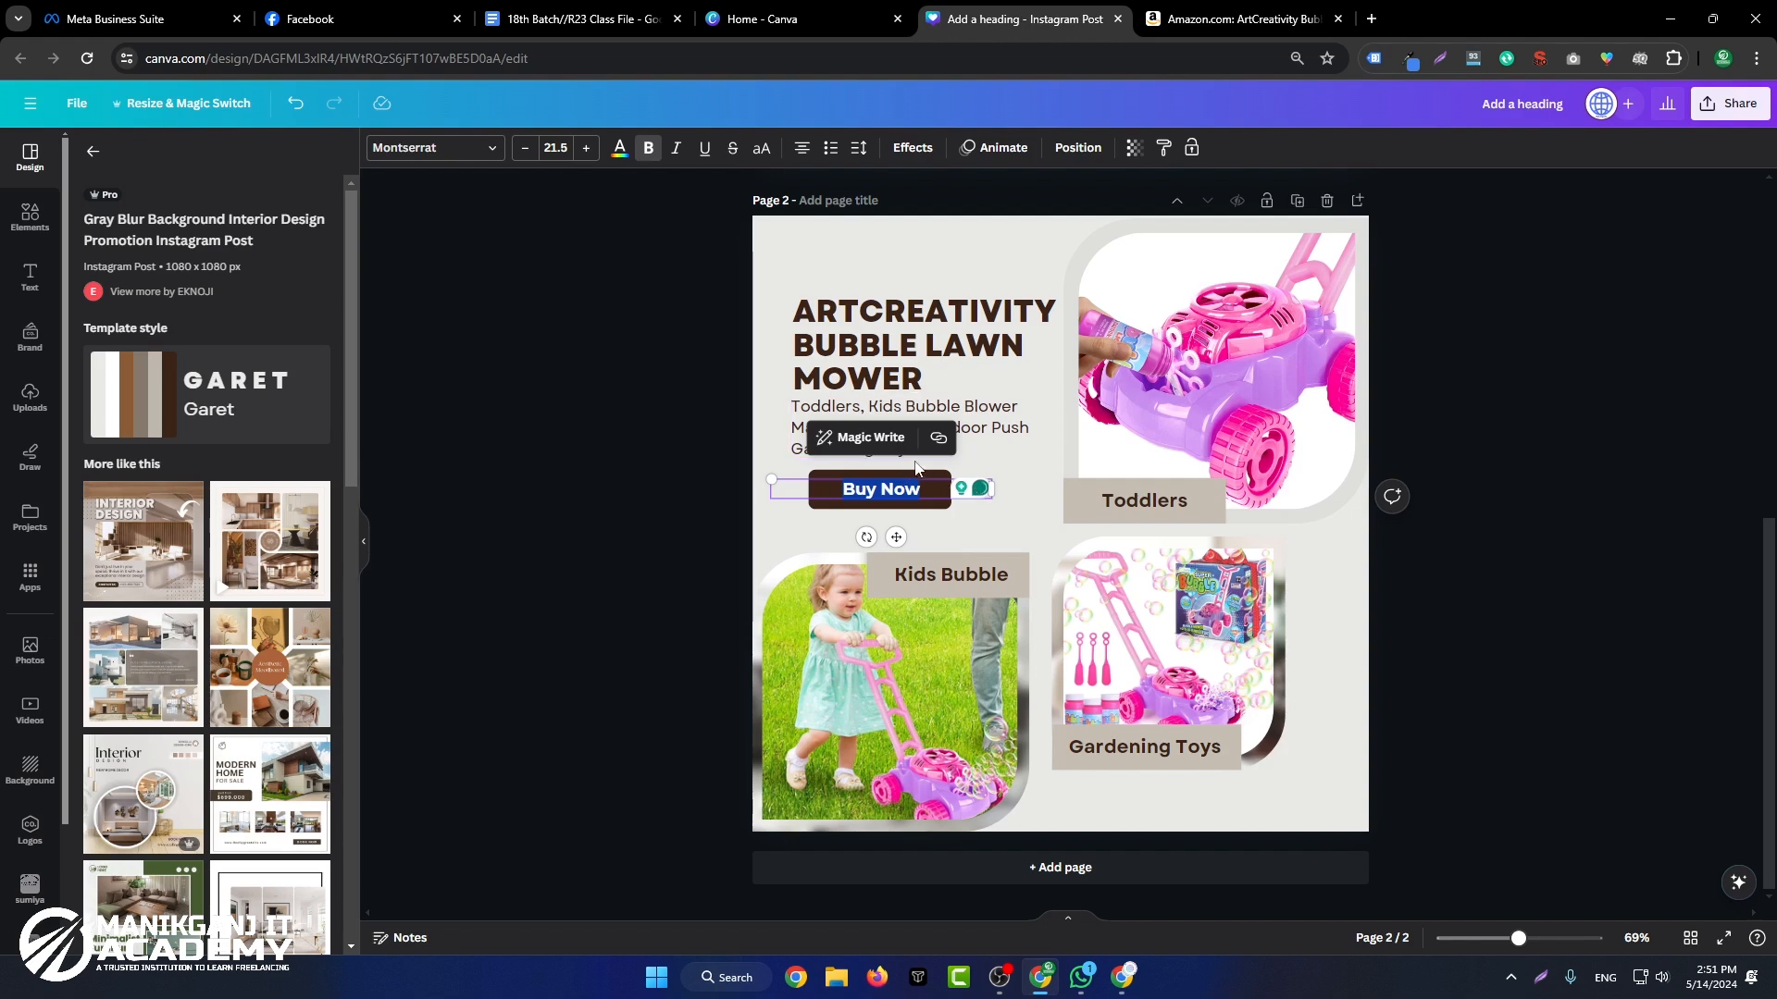
left_click(1649, 442)
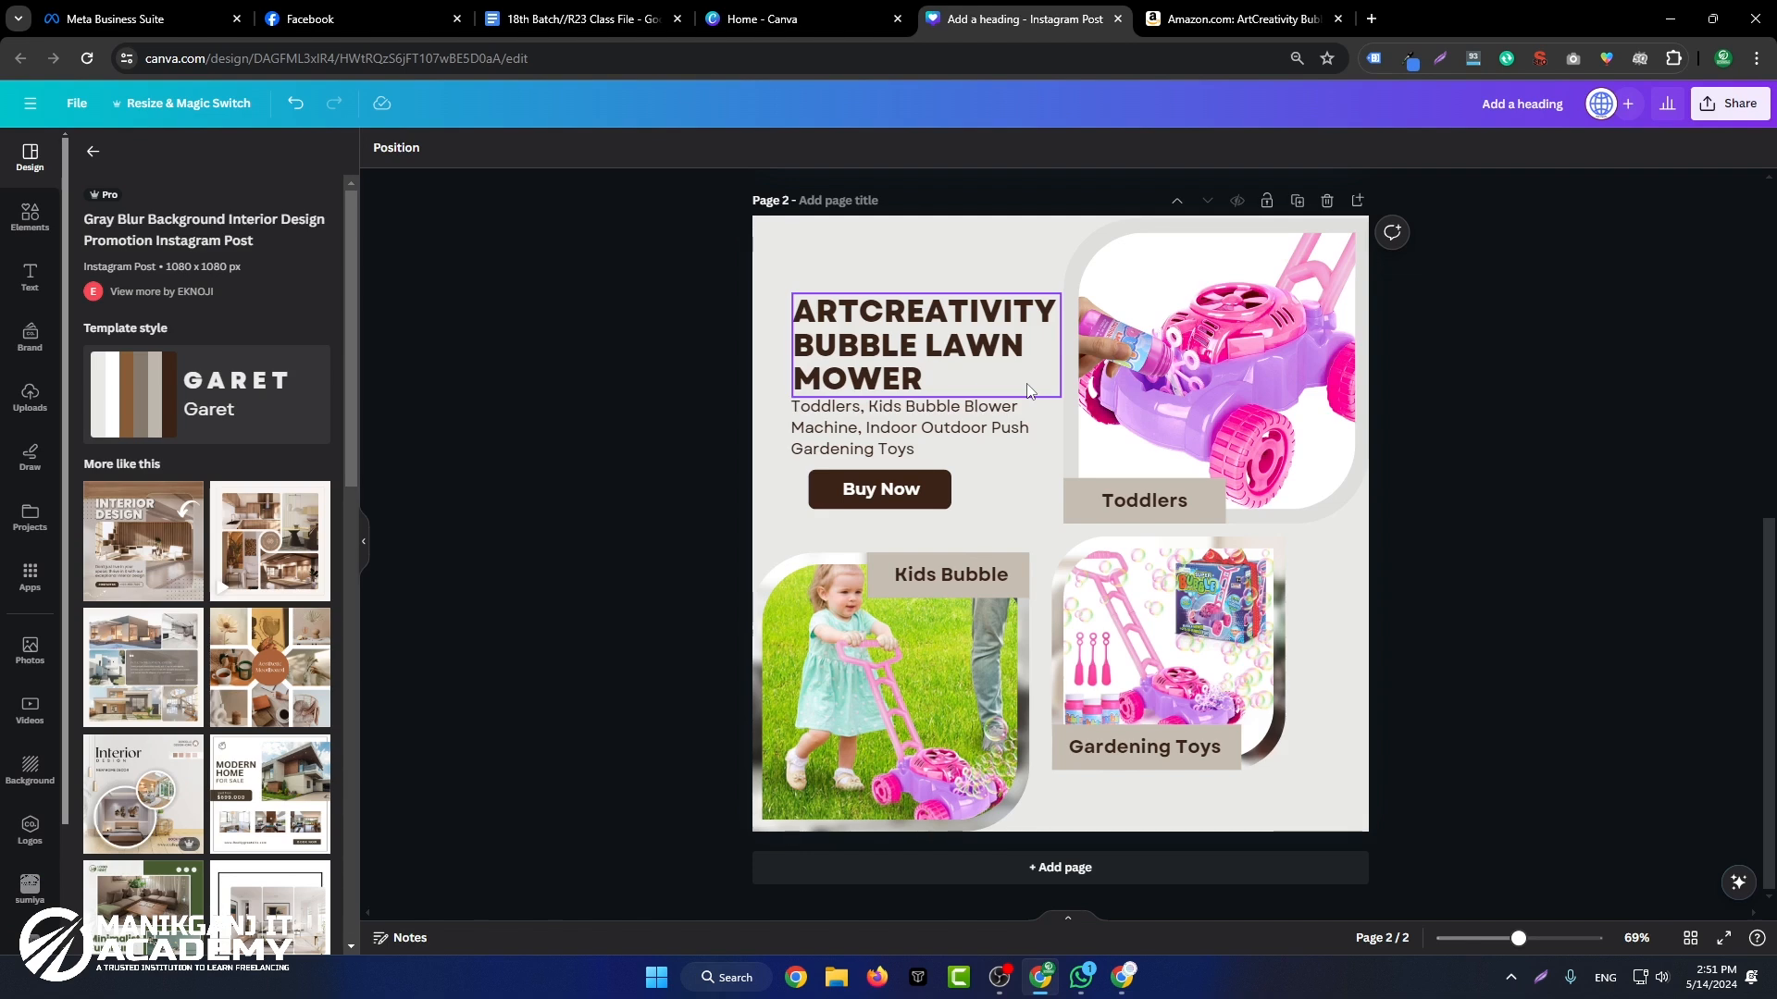
Step: Change the page 2 background to a custom soft light green
left_click(929, 266)
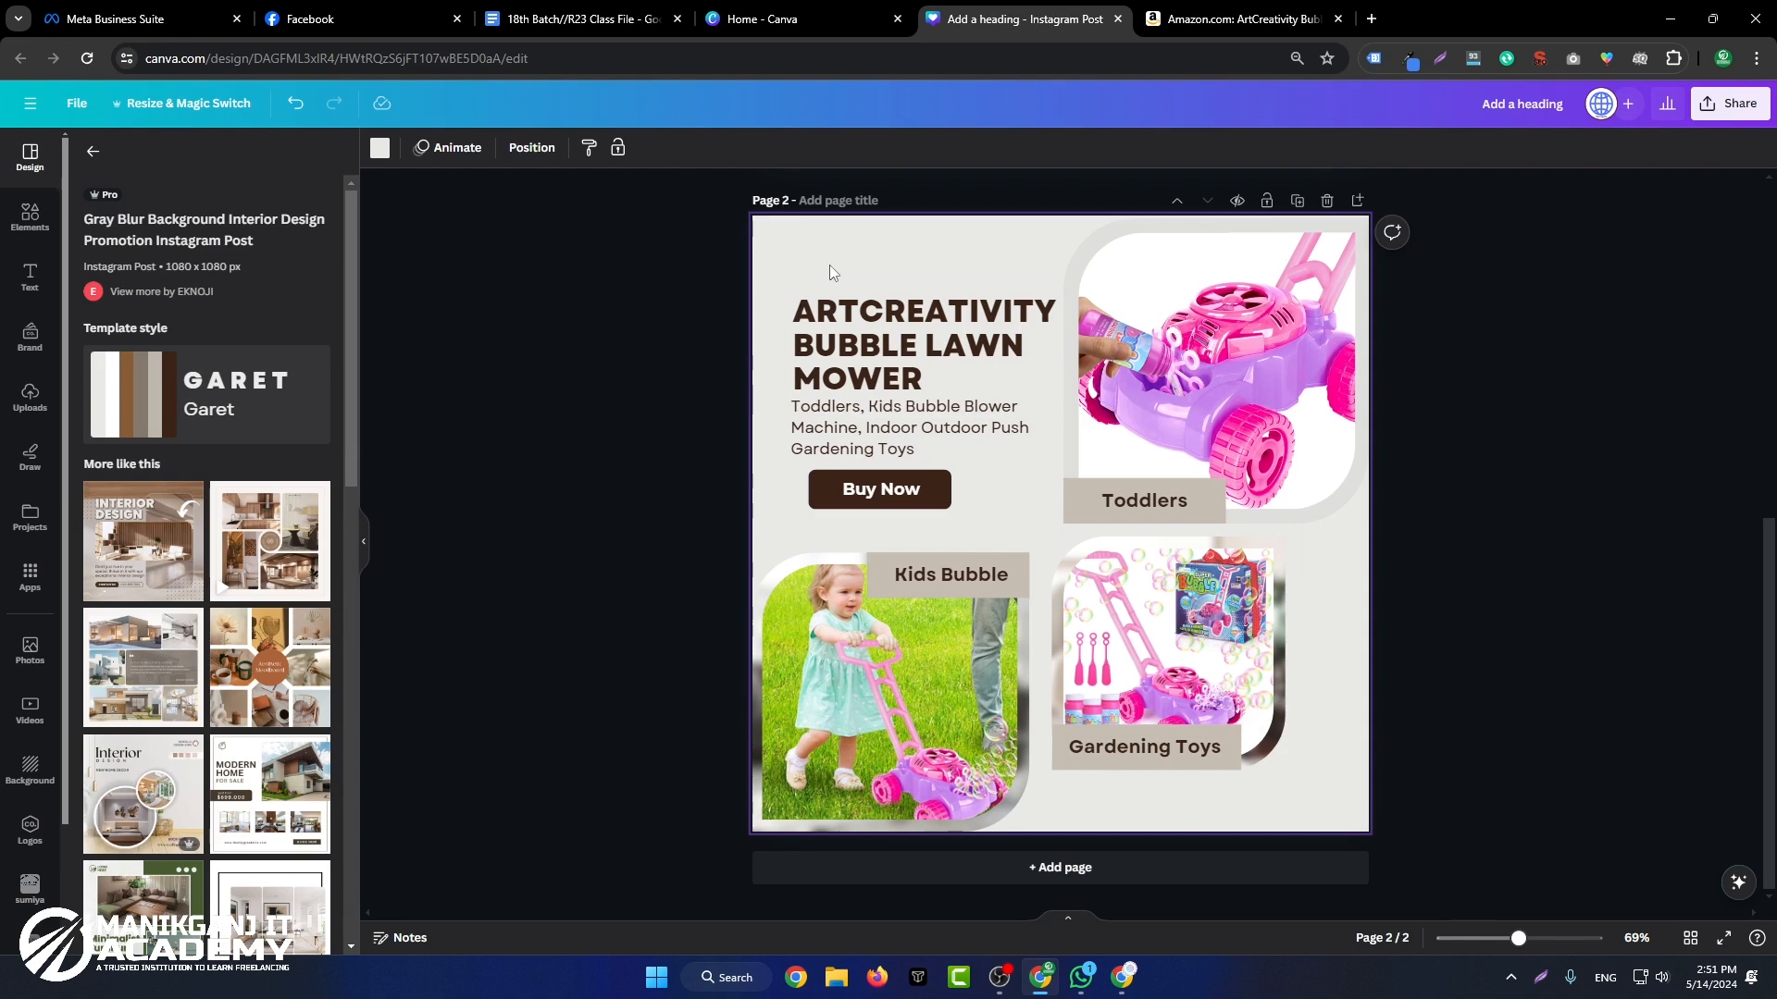
left_click(379, 148)
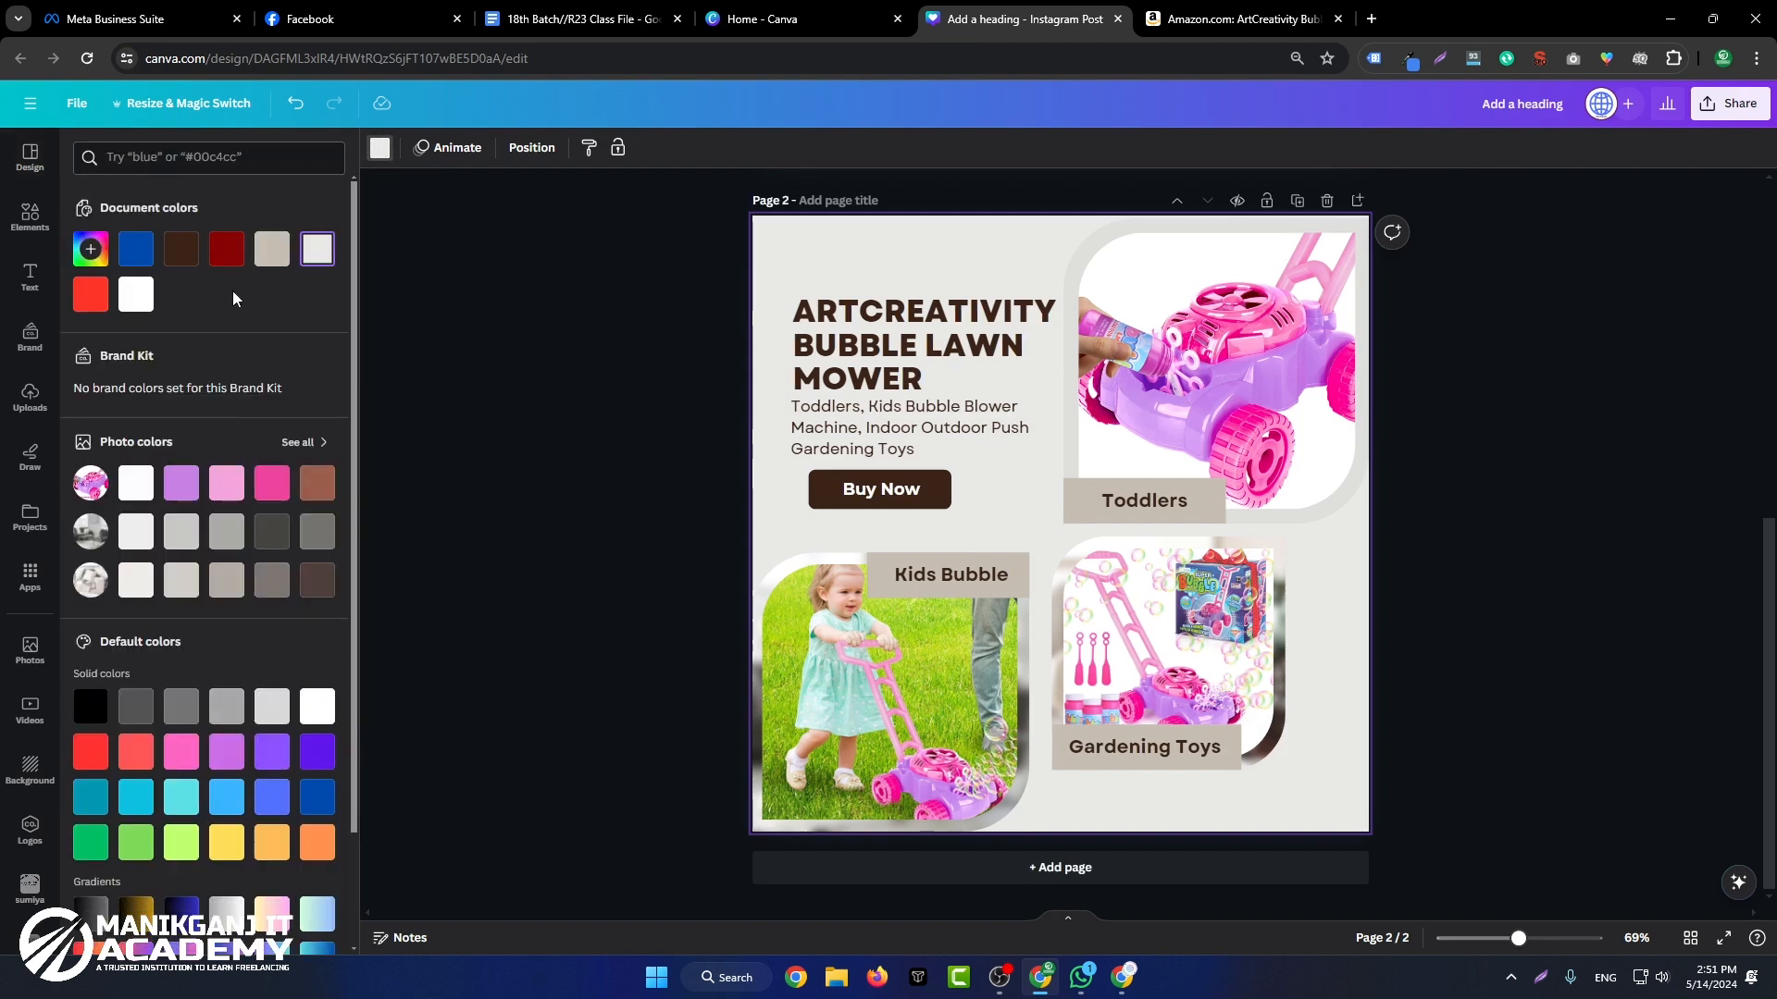
left_click(91, 249)
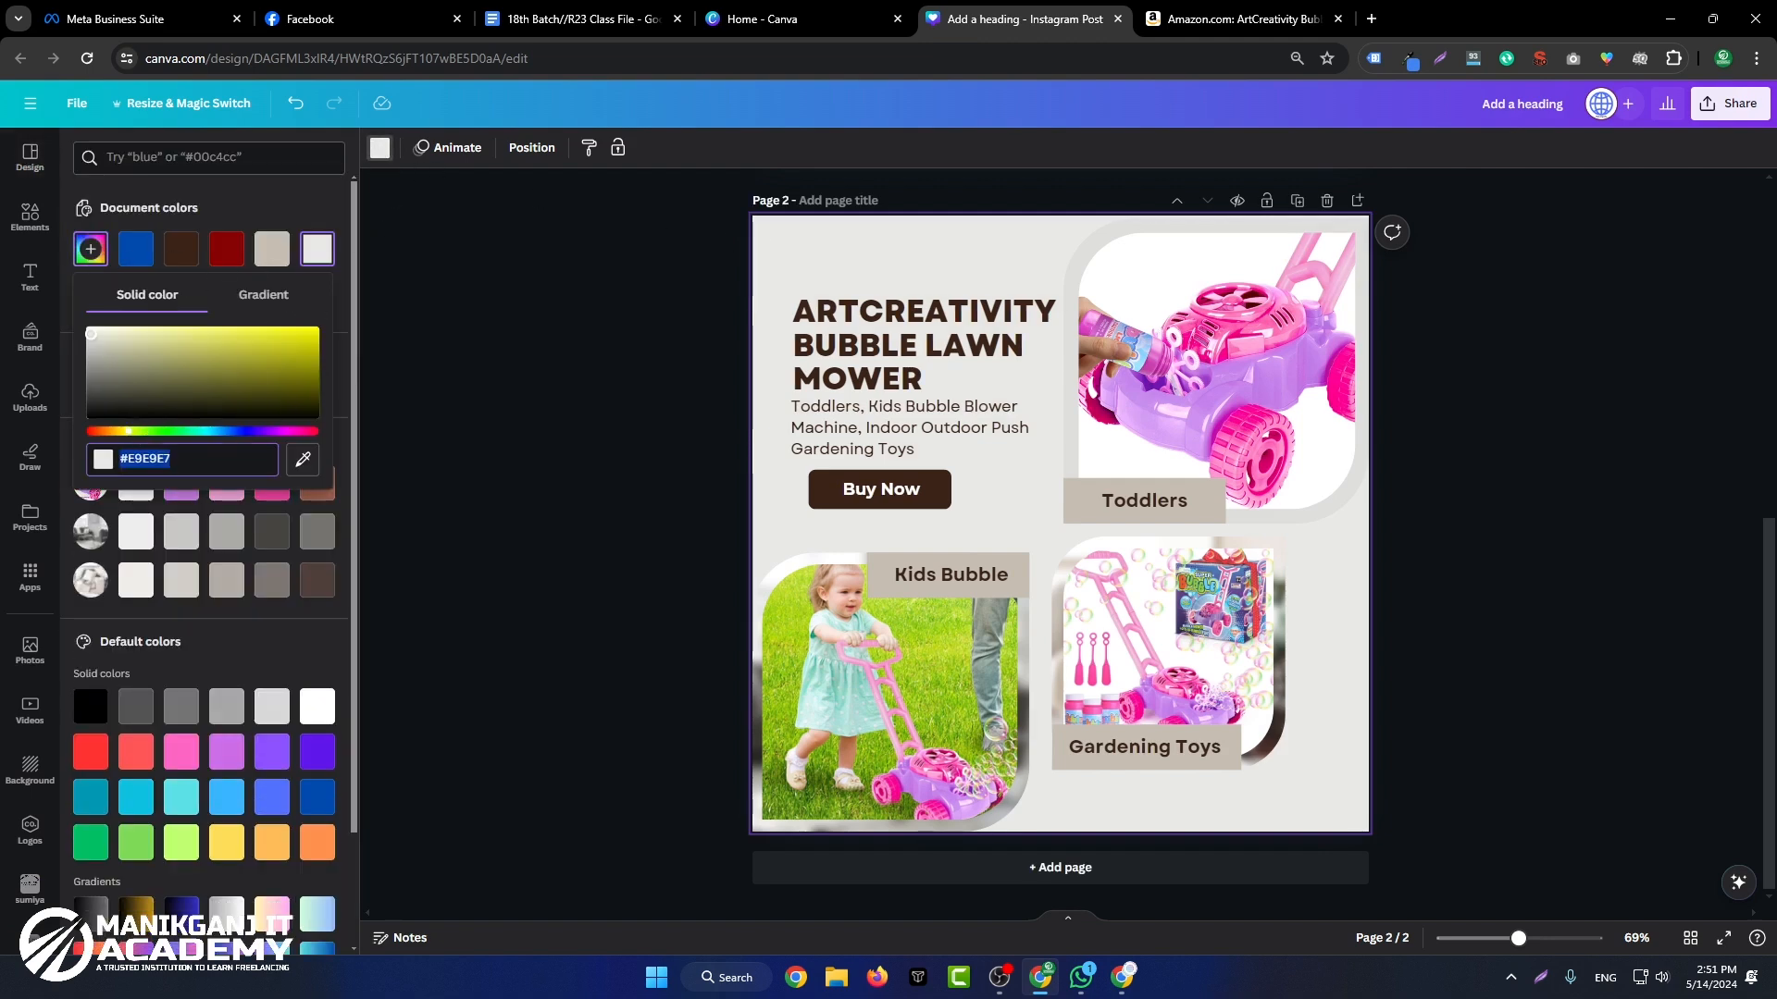
left_click_drag(93, 337, 134, 348)
left_click(147, 431)
left_click(490, 402)
left_click(1509, 373)
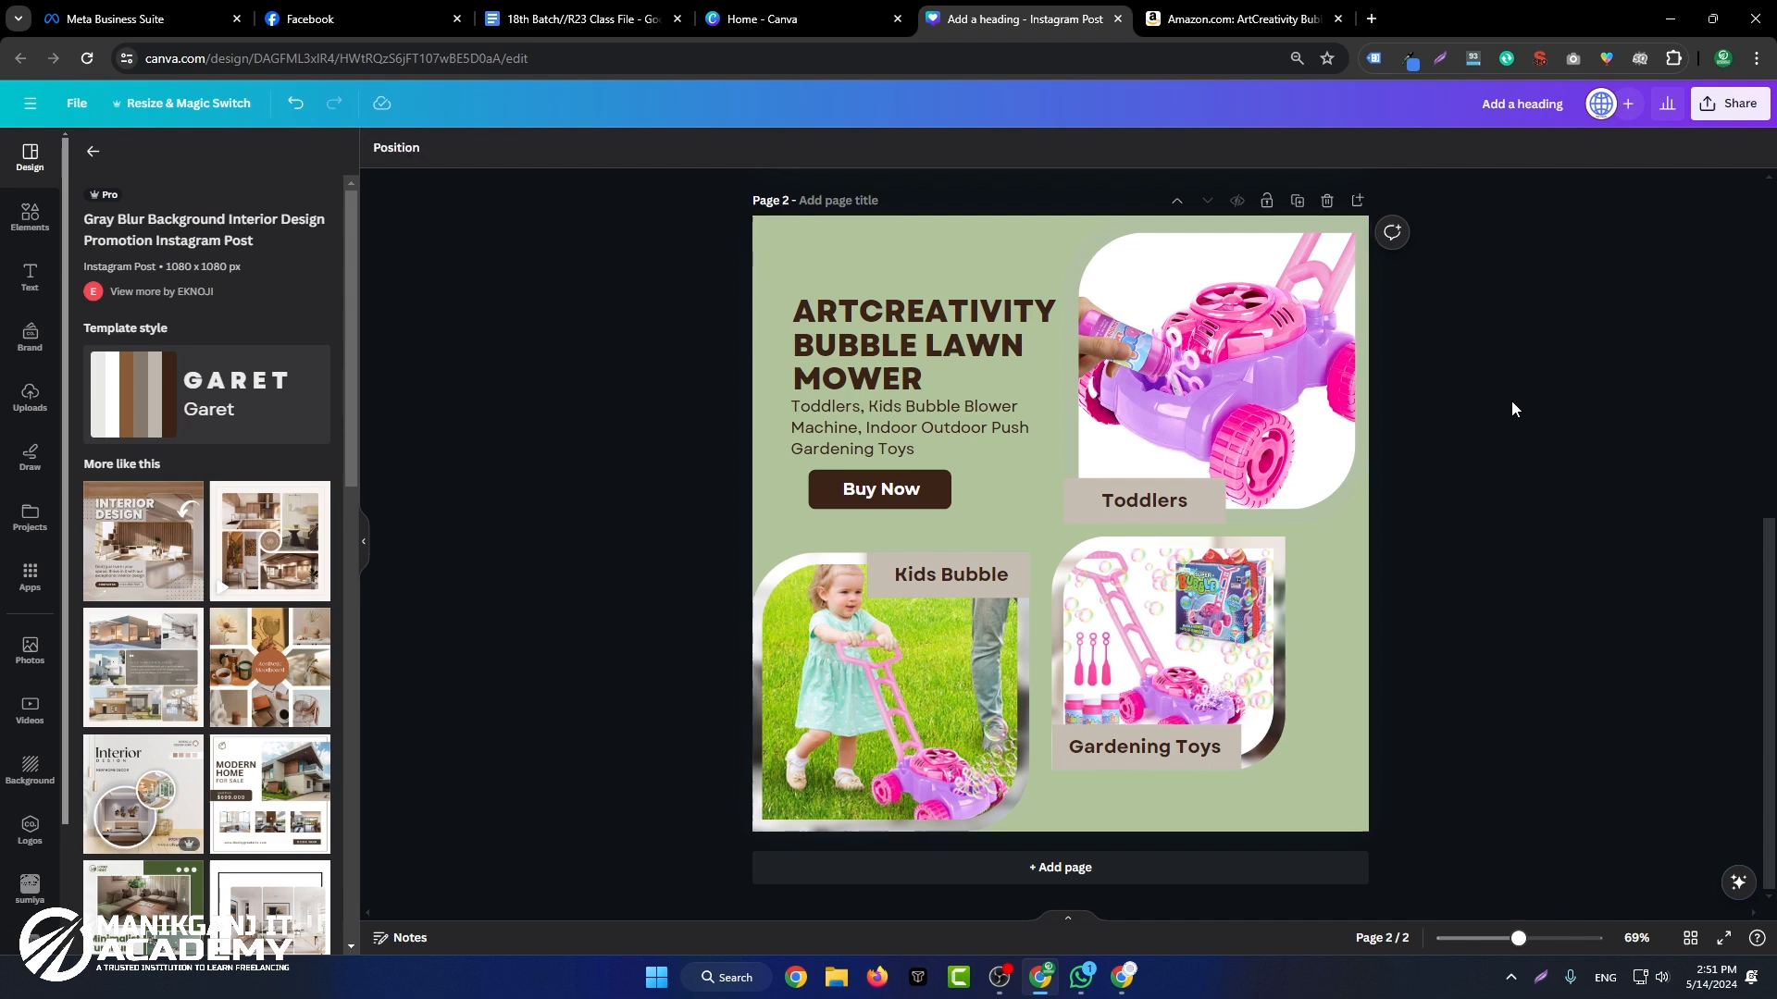
Step: Recolour the rectangle behind the Toddlers label to a custom teal, #88D4CD, and select its hex code
left_click(1070, 492)
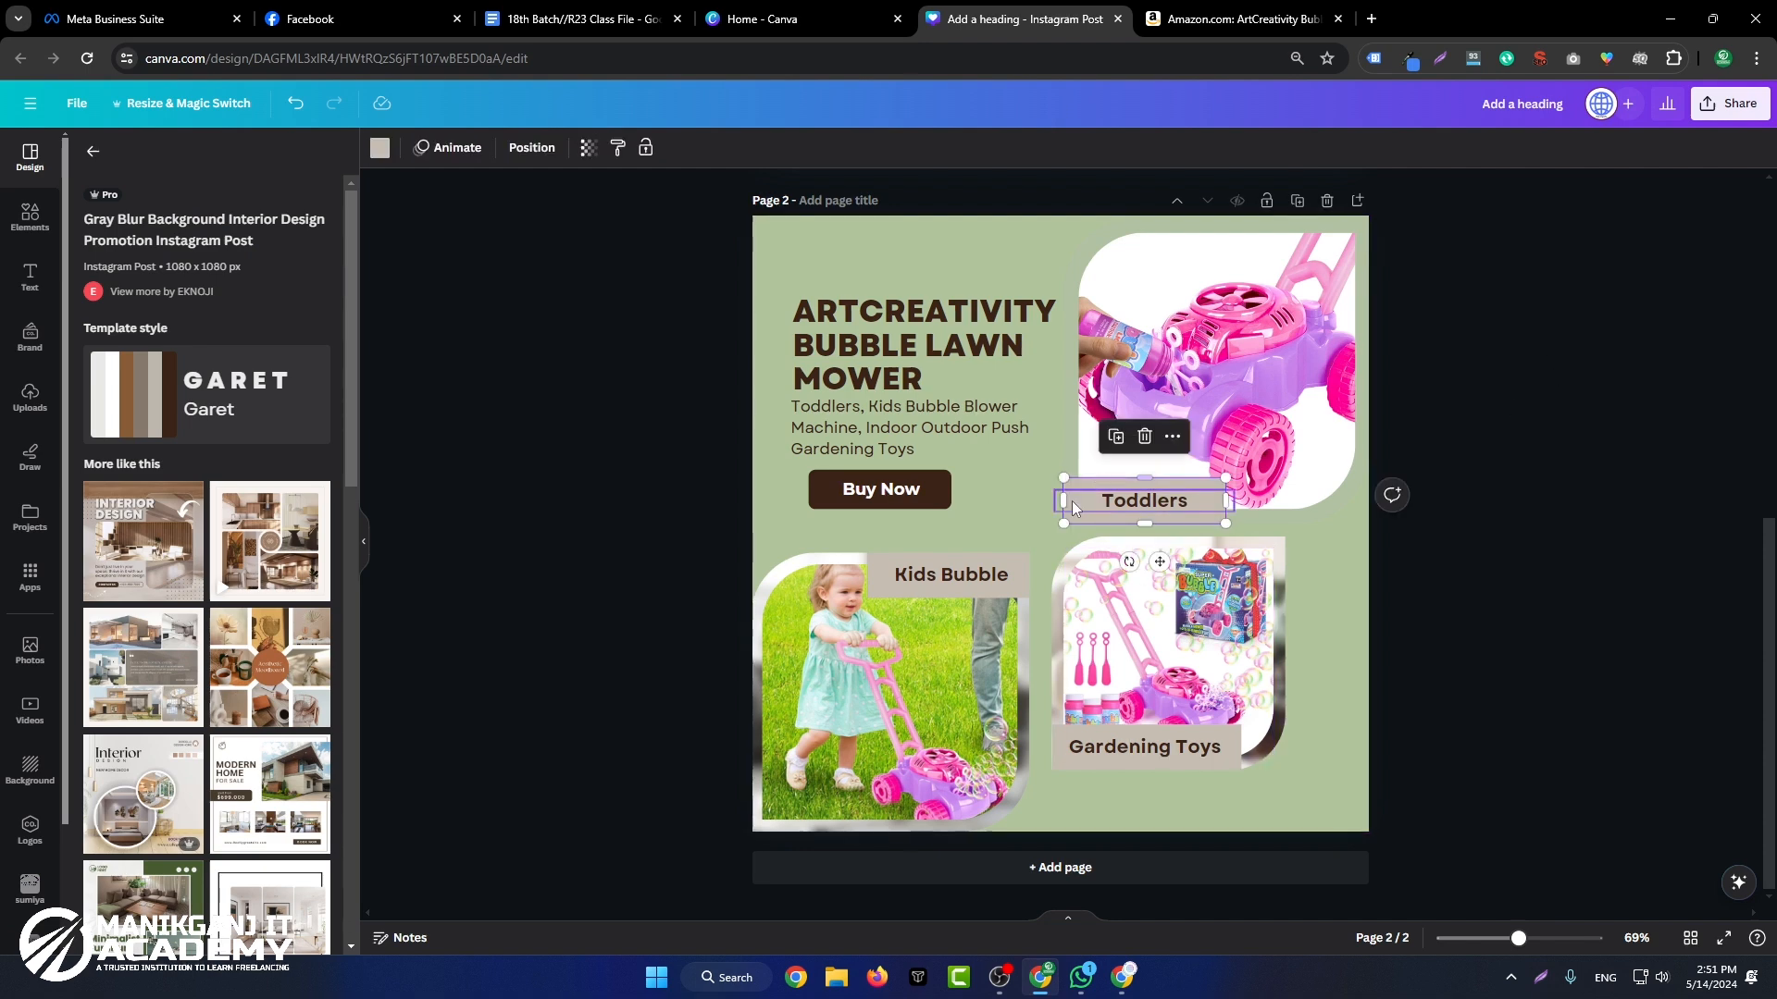
left_click(380, 147)
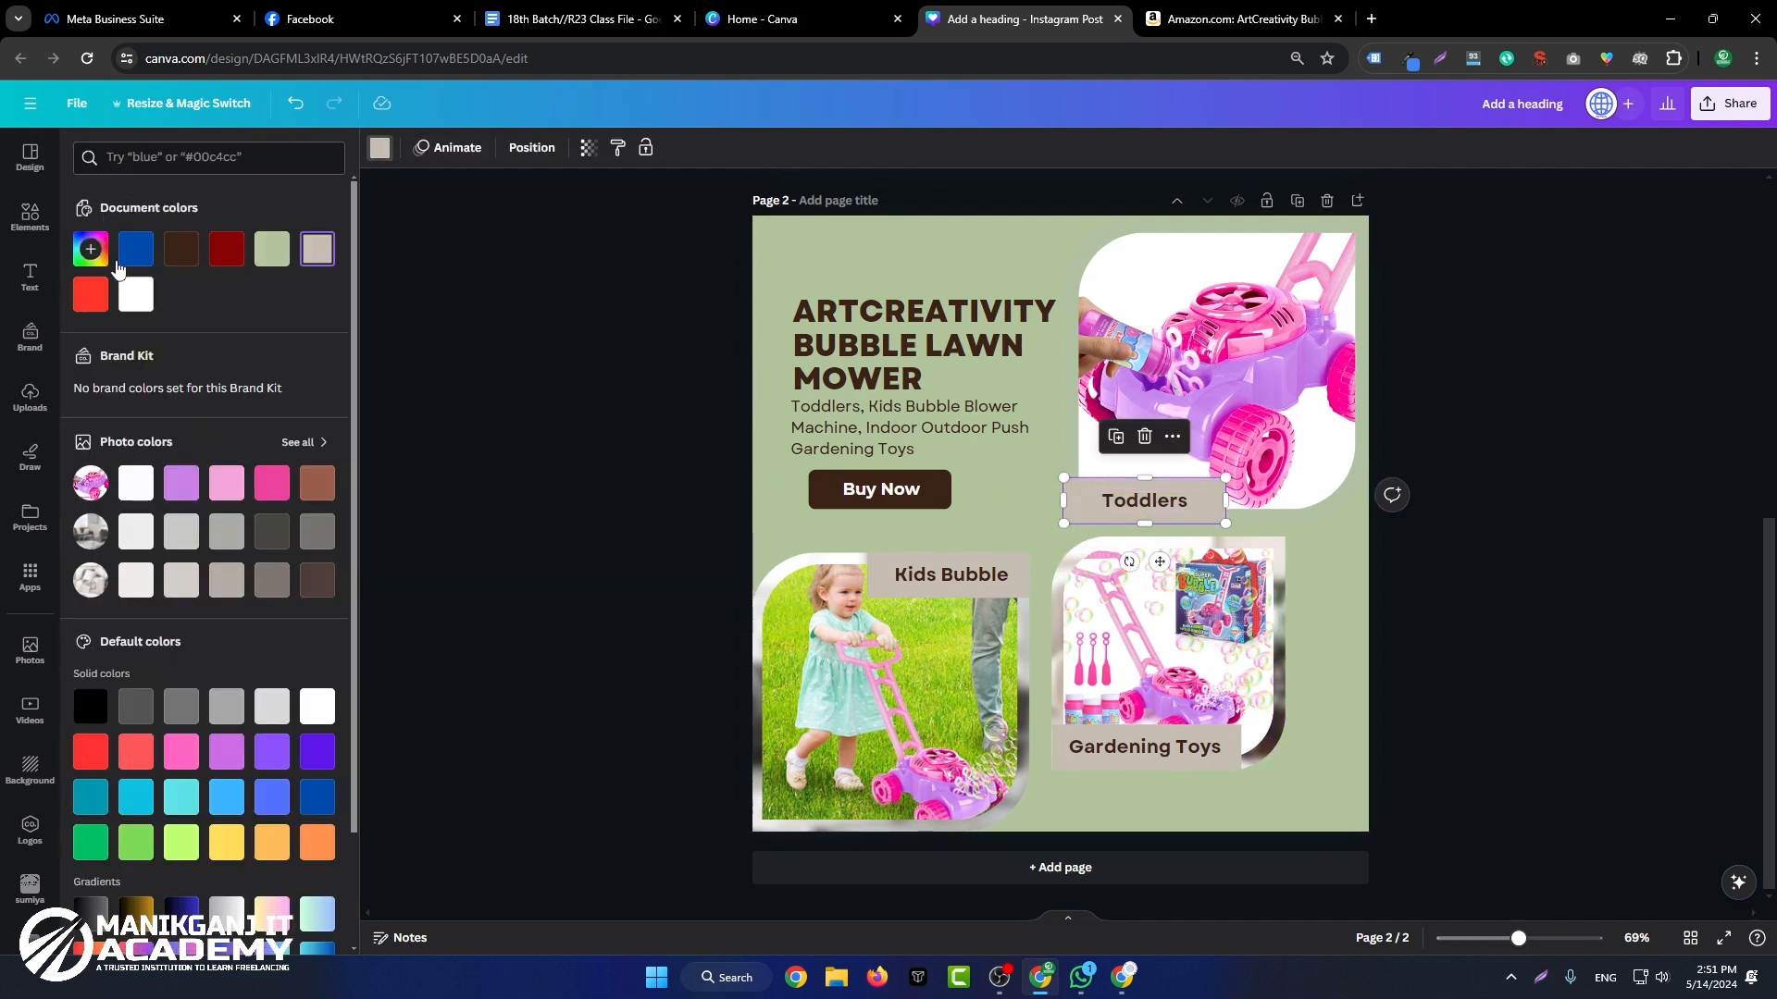
left_click(90, 248)
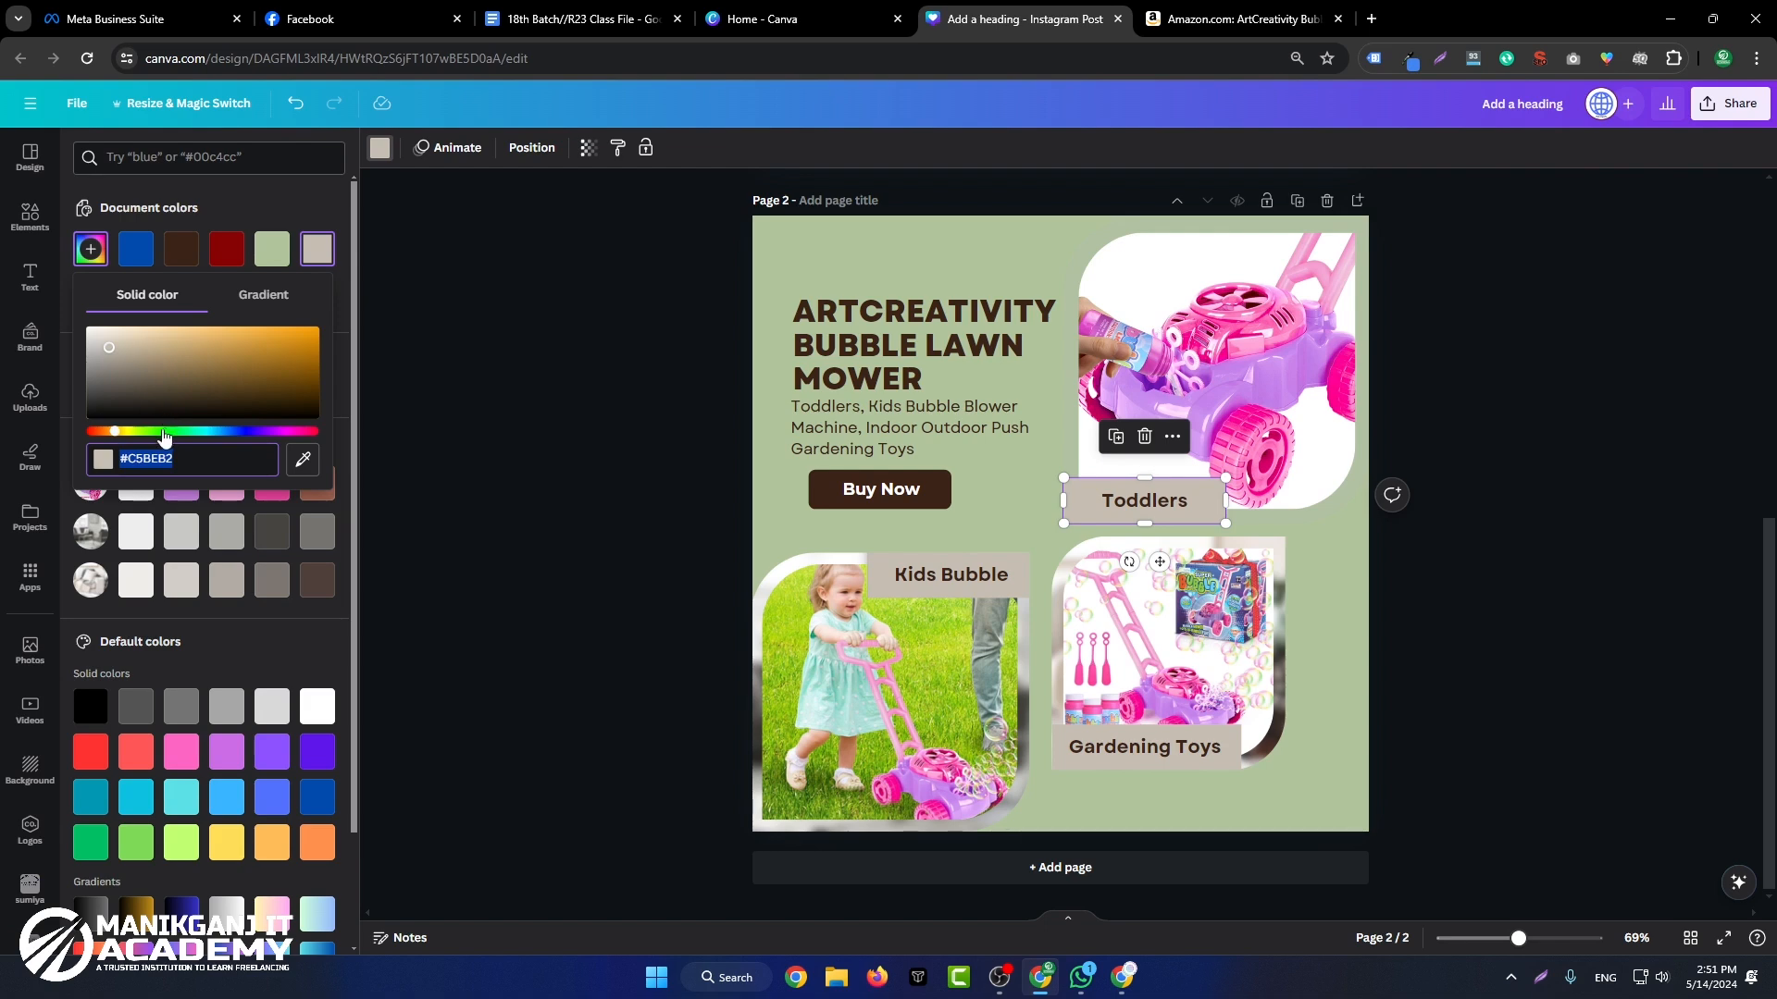
left_click_drag(116, 431, 200, 431)
left_click(169, 343)
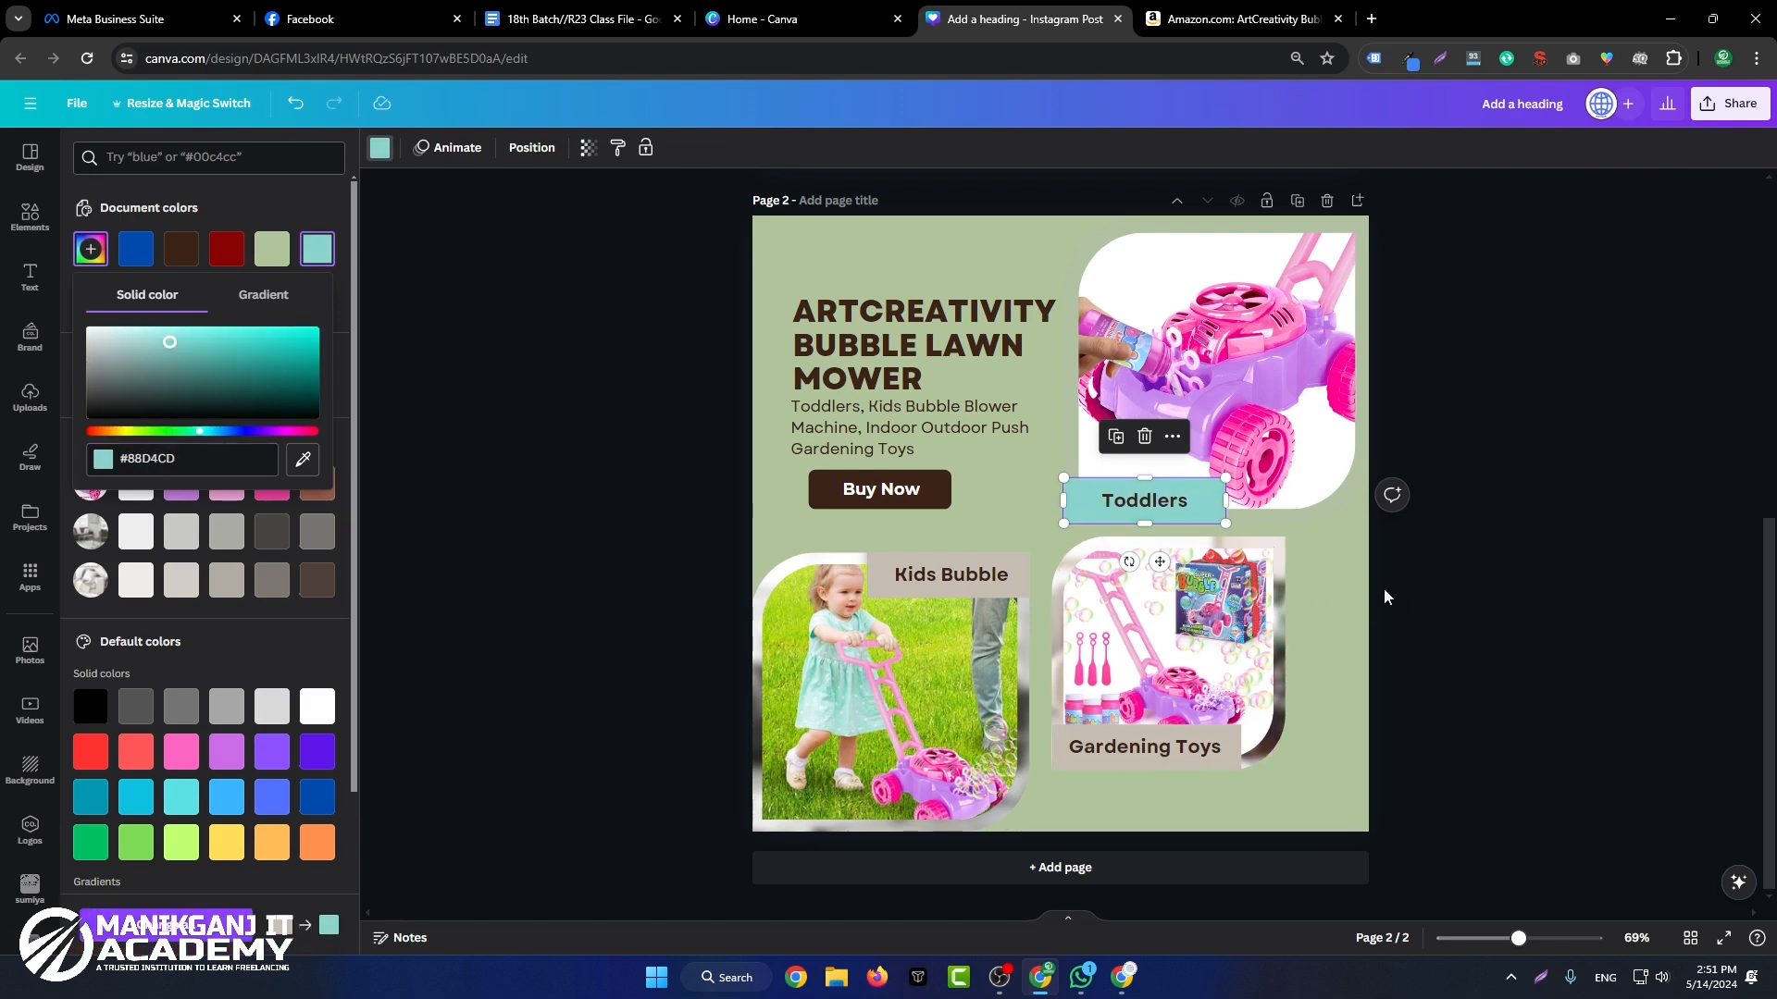
left_click(123, 459)
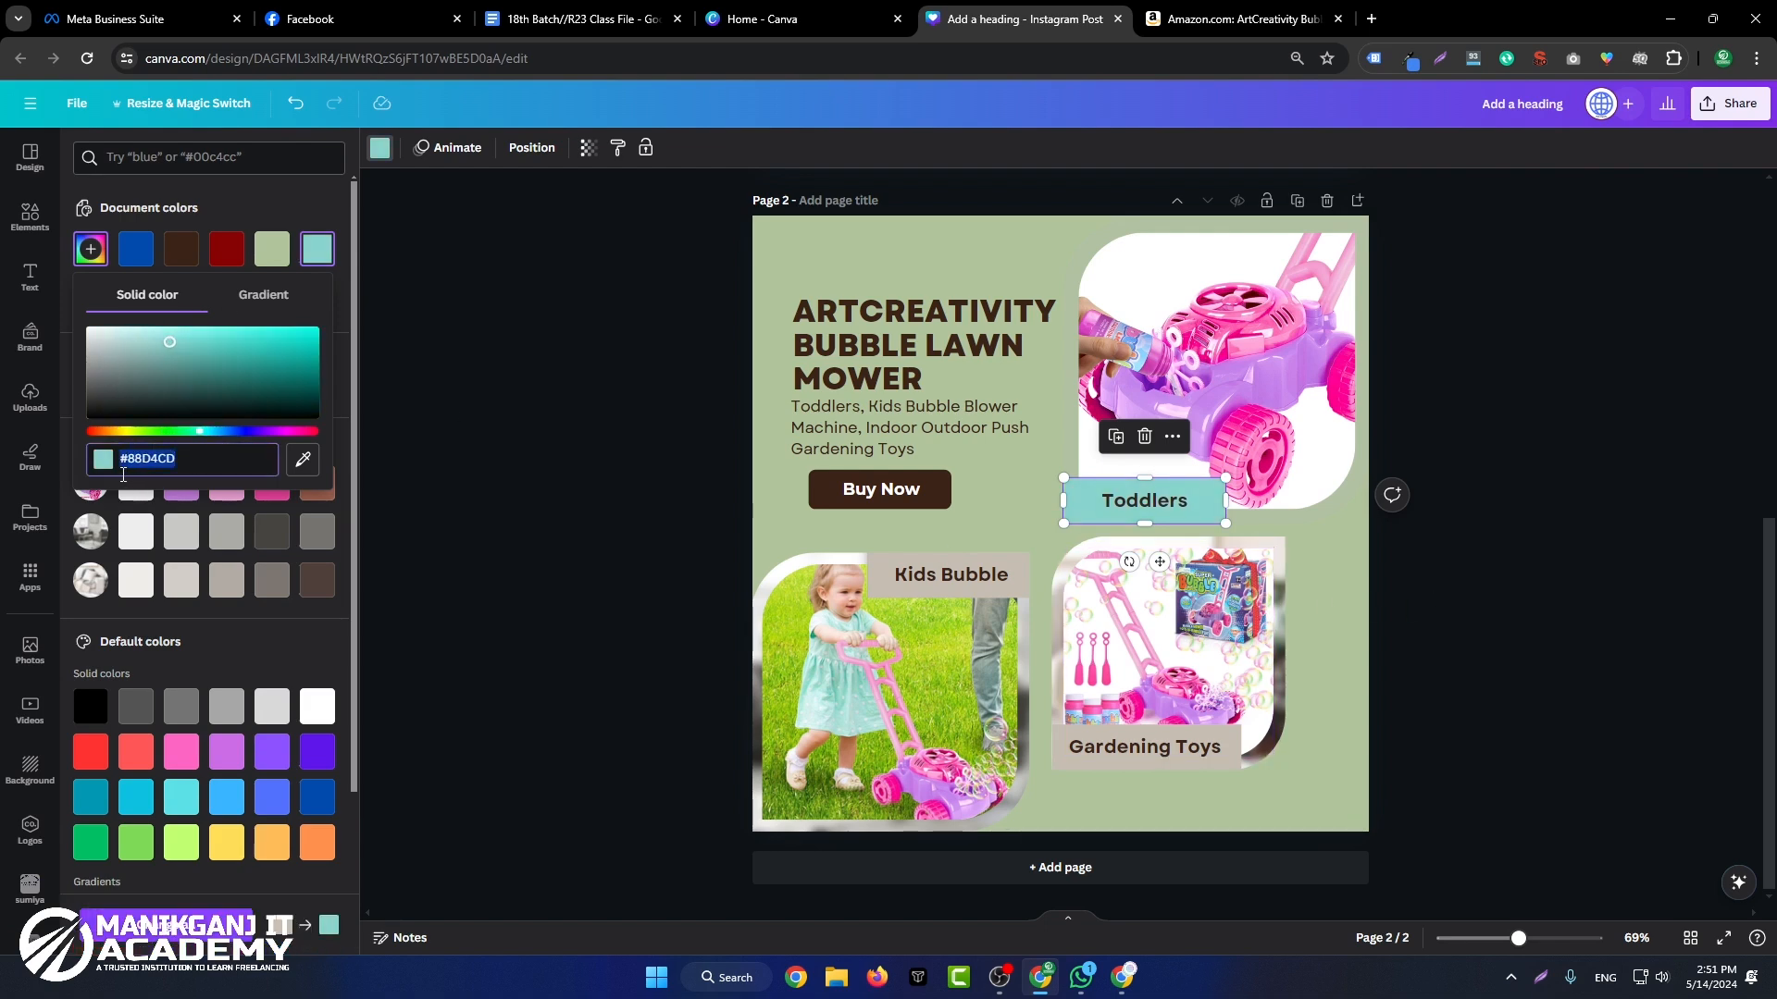
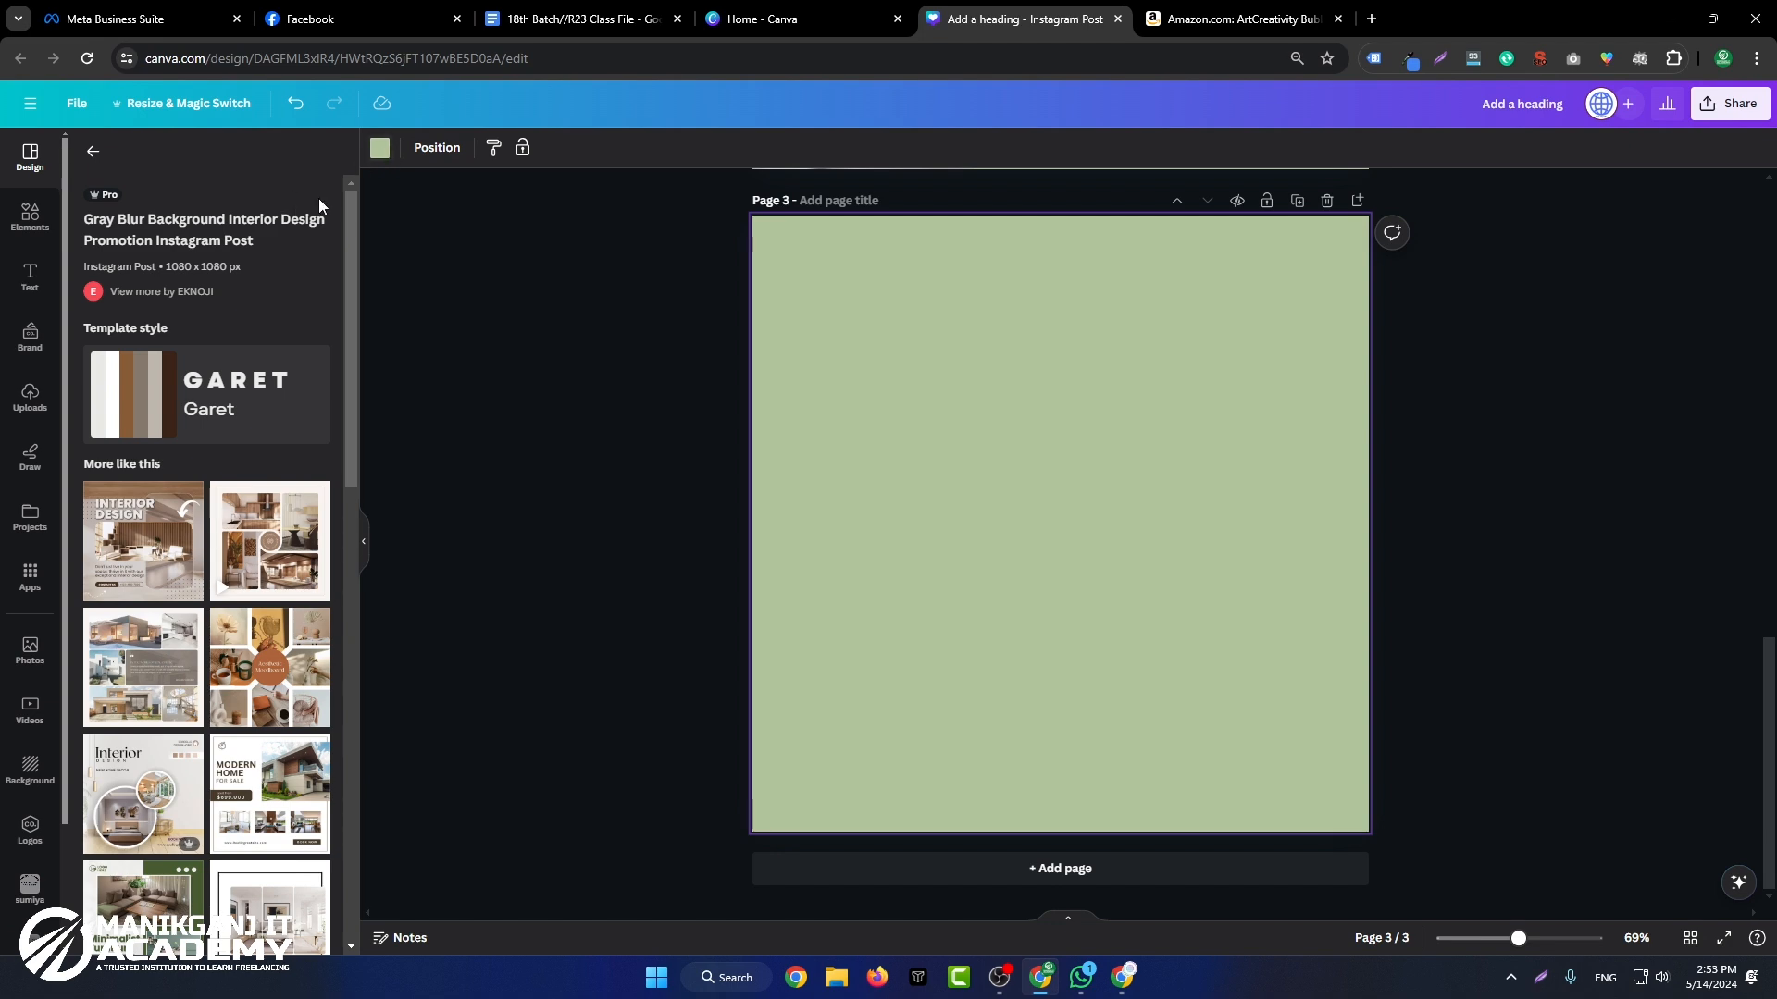
Step: Change the page 3 background colour to white
left_click(380, 148)
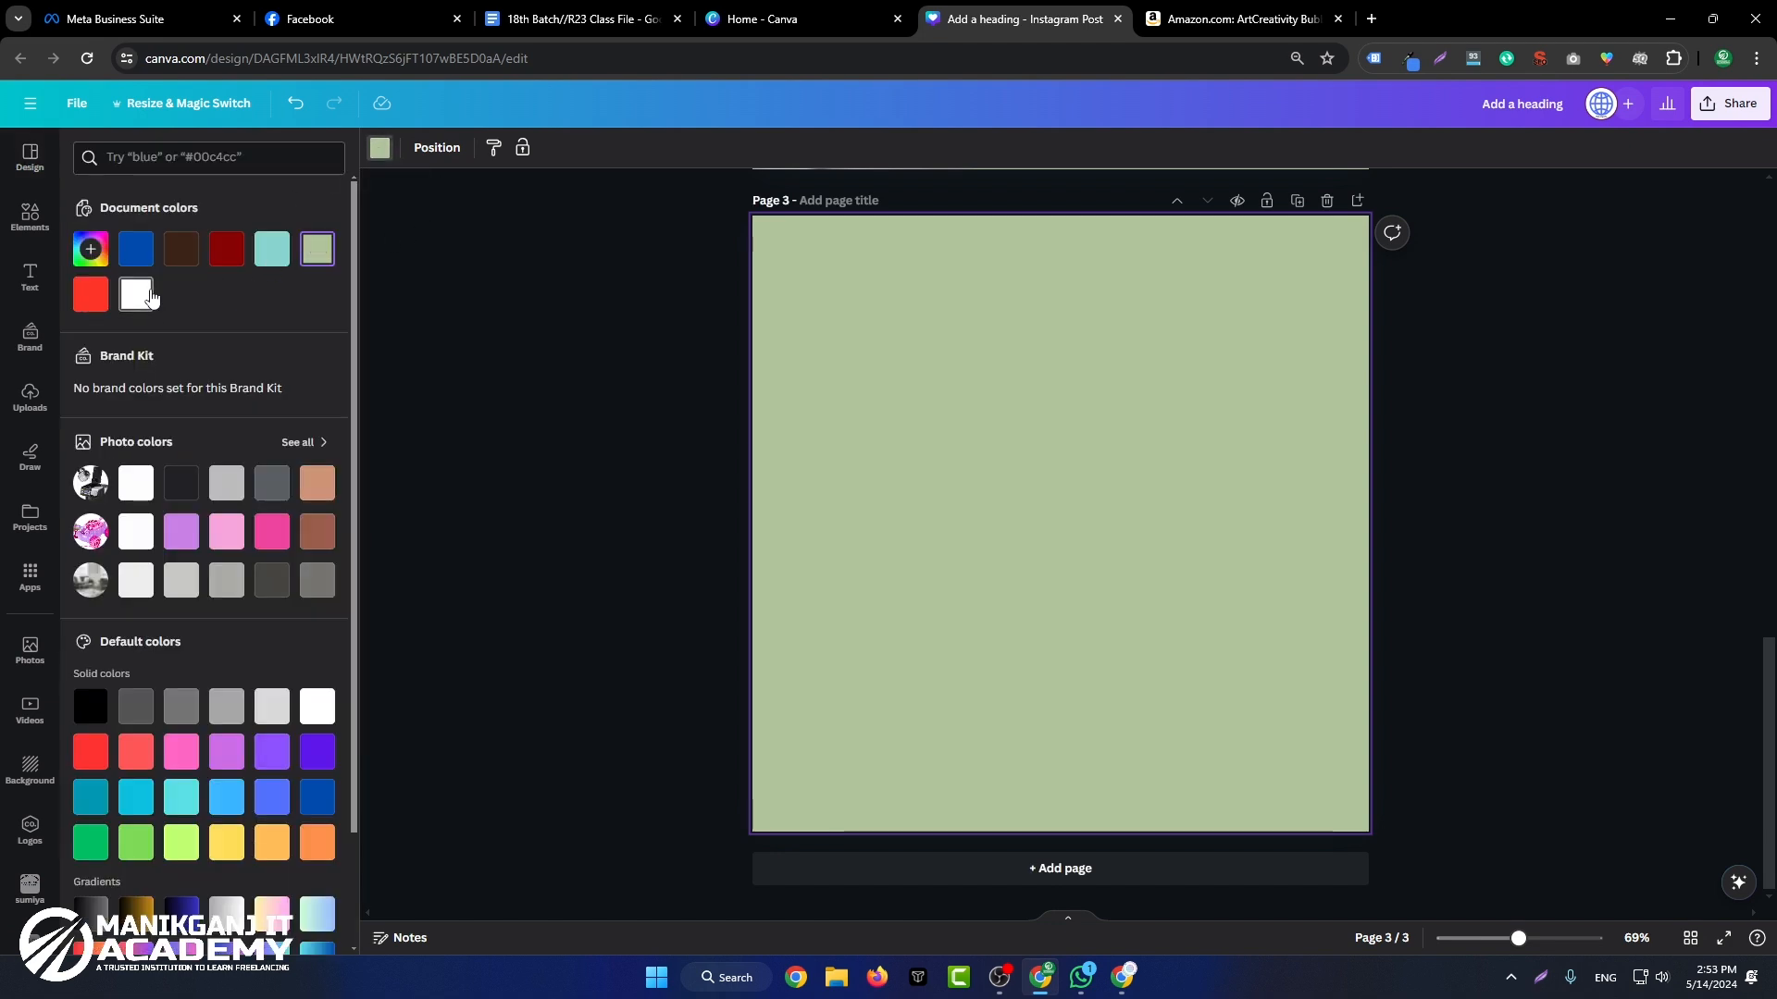
left_click(139, 291)
Step: Clear the old elements search and add a line with solid square ends from the full shapes collection to page 3
left_click(56, 221)
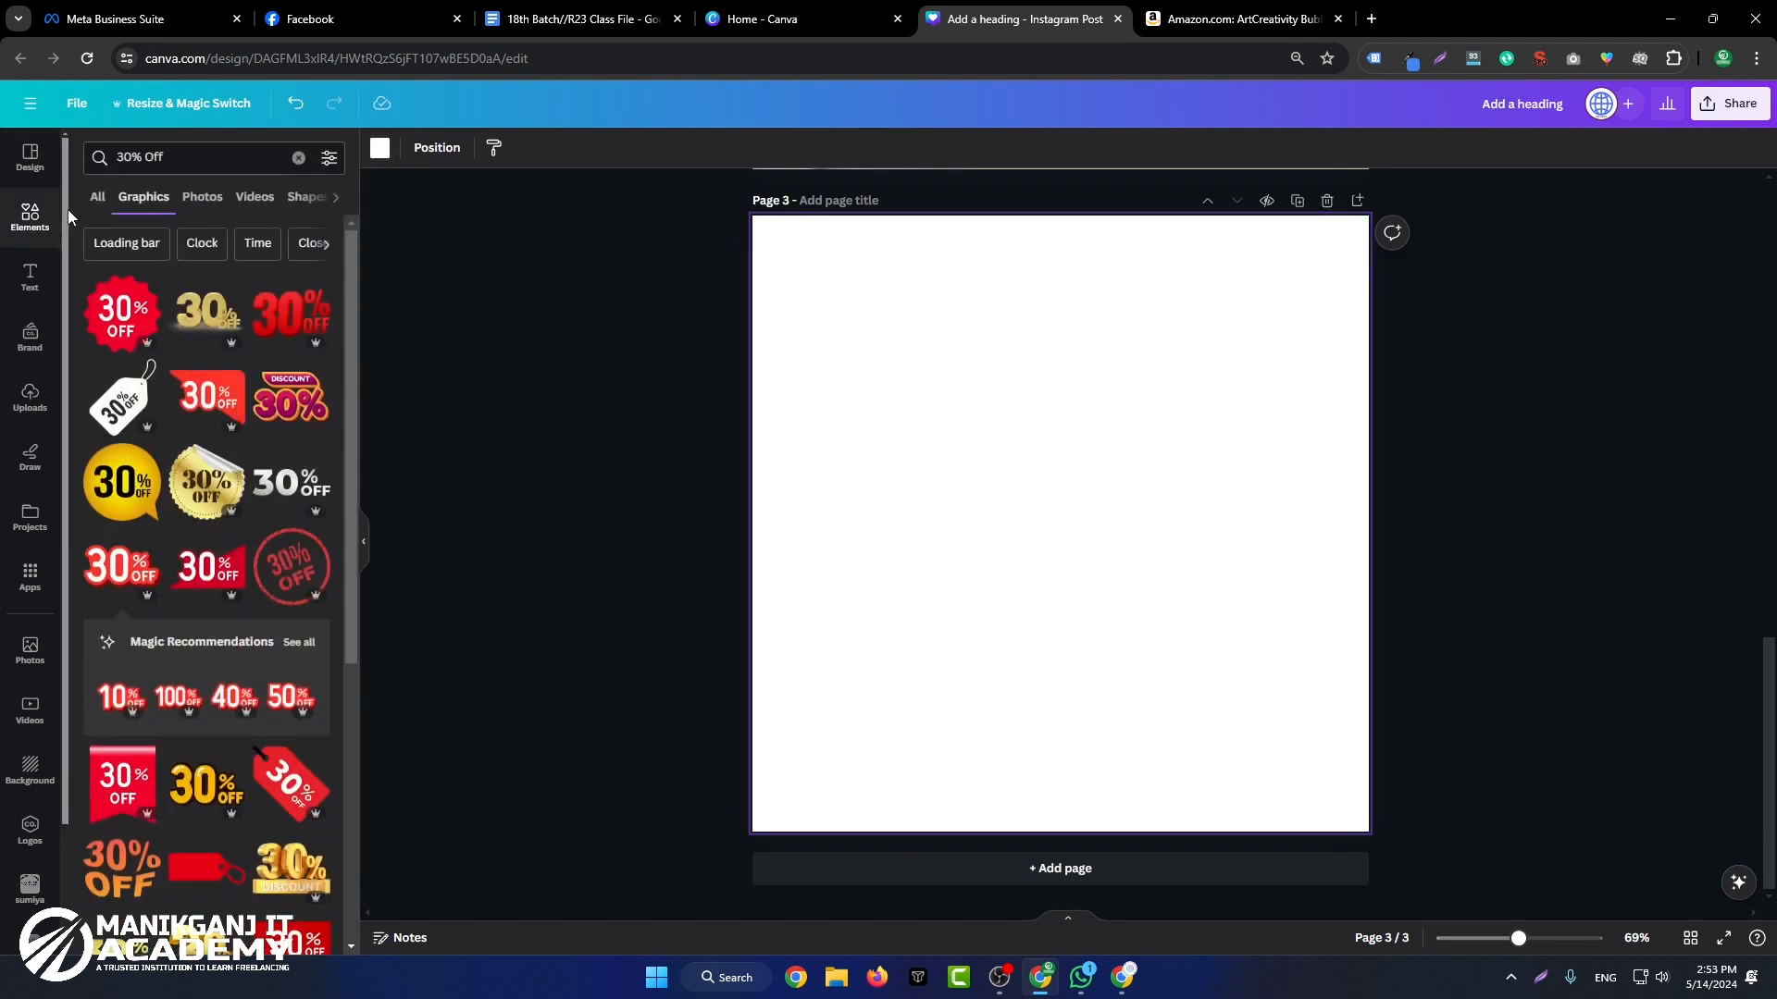
left_click(96, 197)
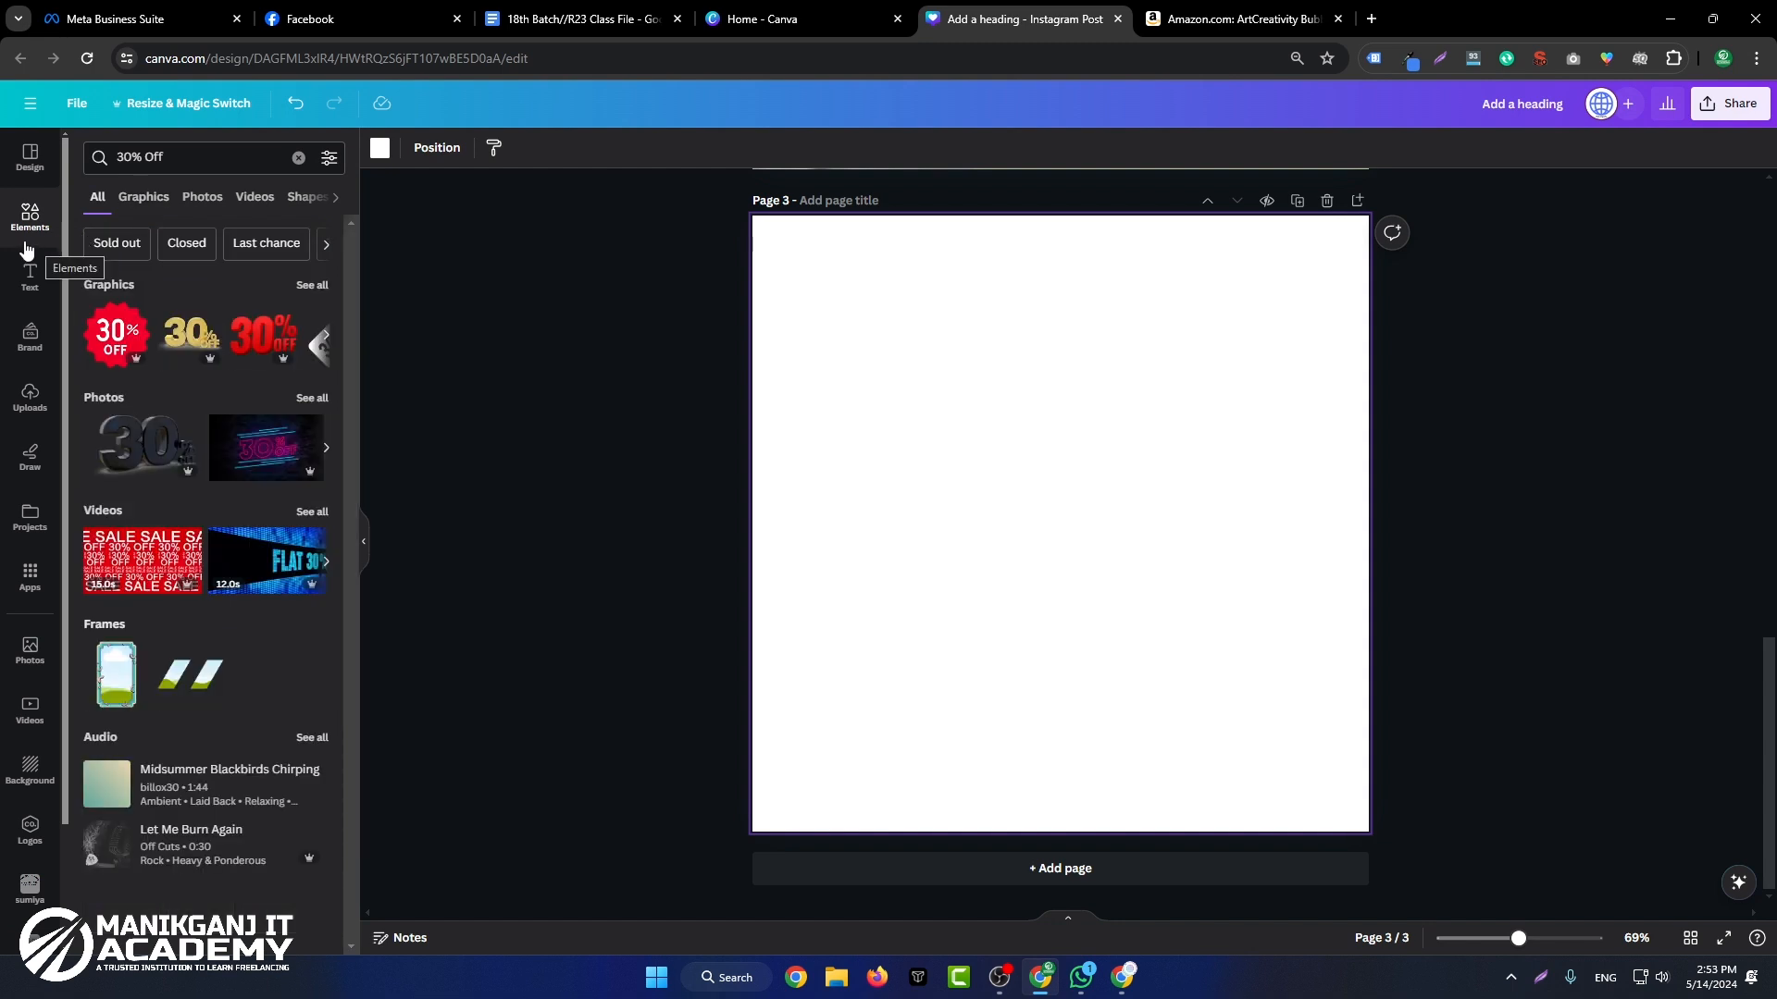
double_click(153, 156)
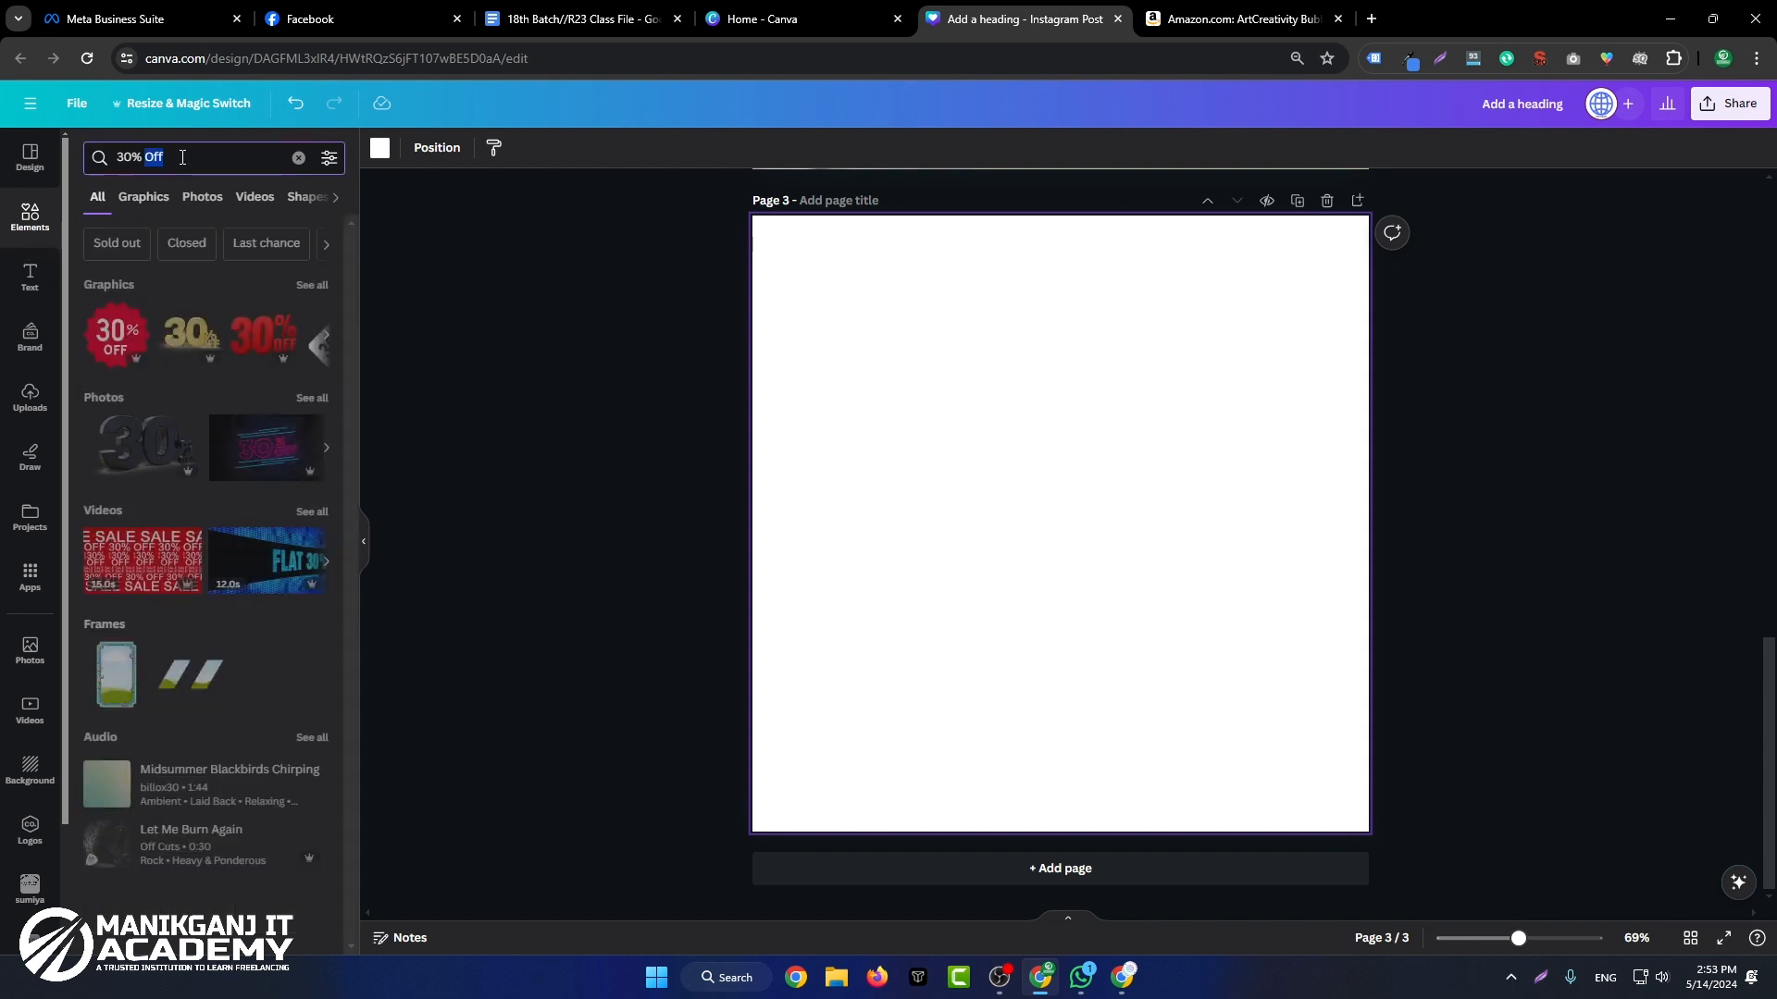
left_click(298, 157)
left_click(466, 359)
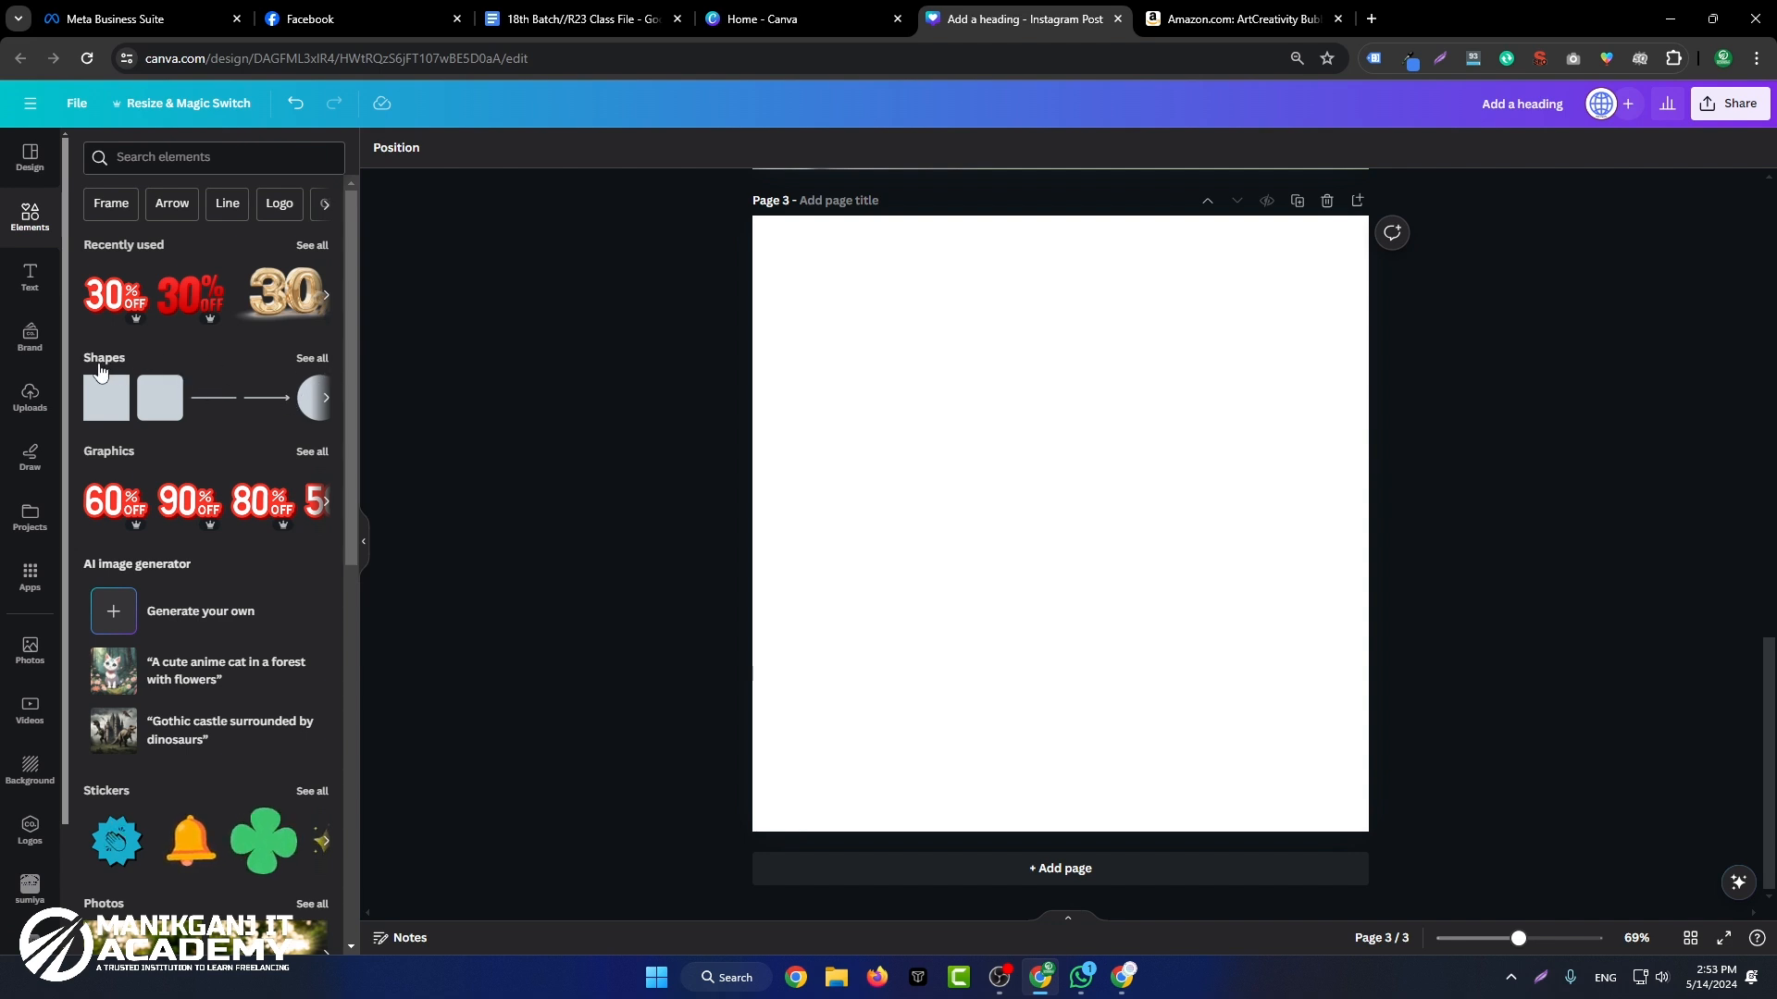
left_click(320, 359)
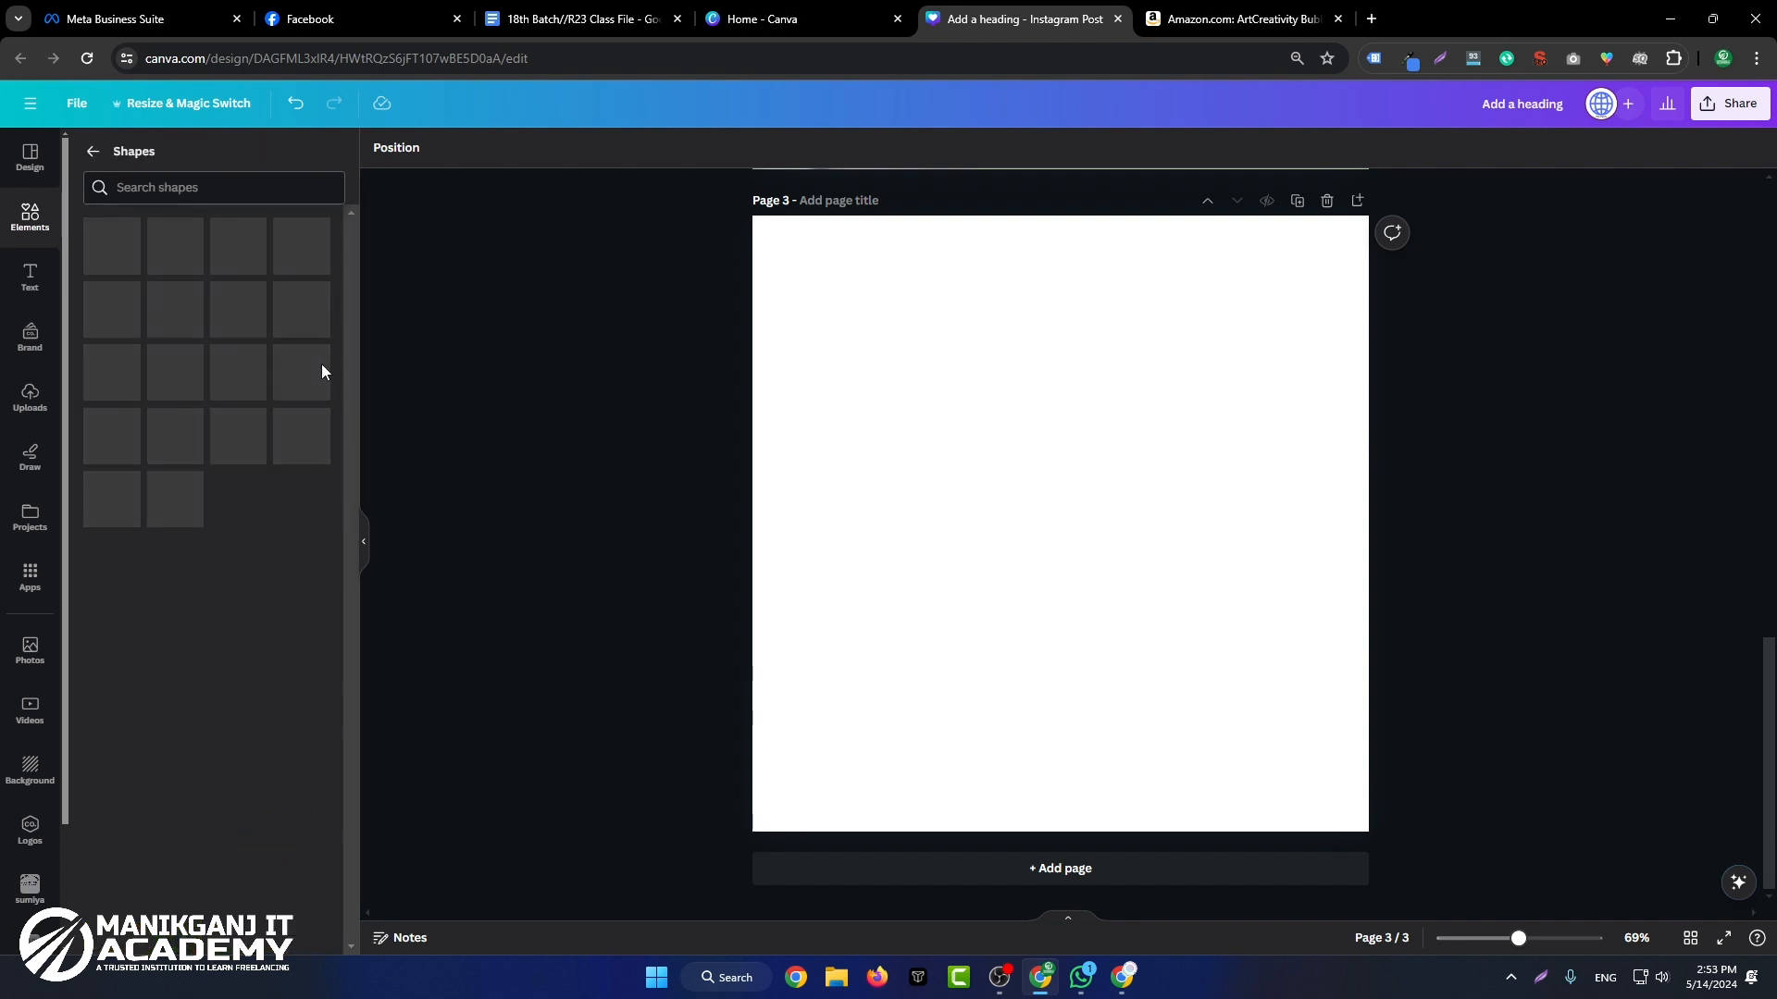
scroll(329, 370, "down", 2)
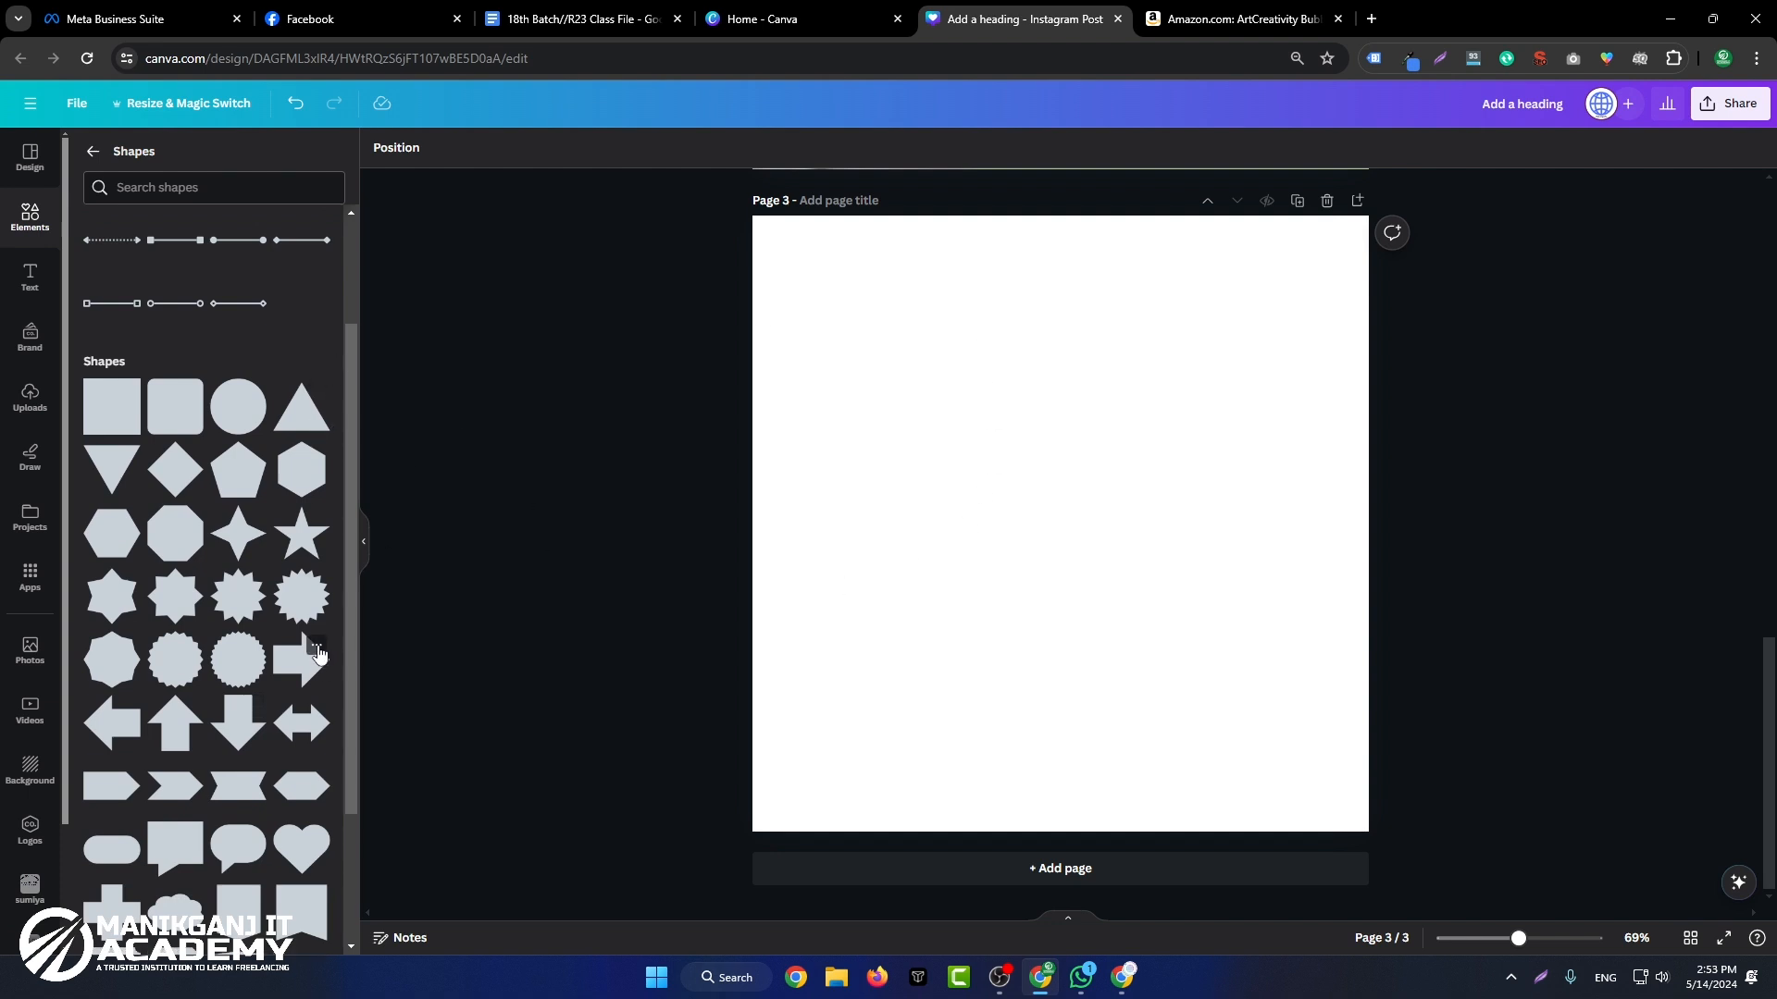
left_click(180, 248)
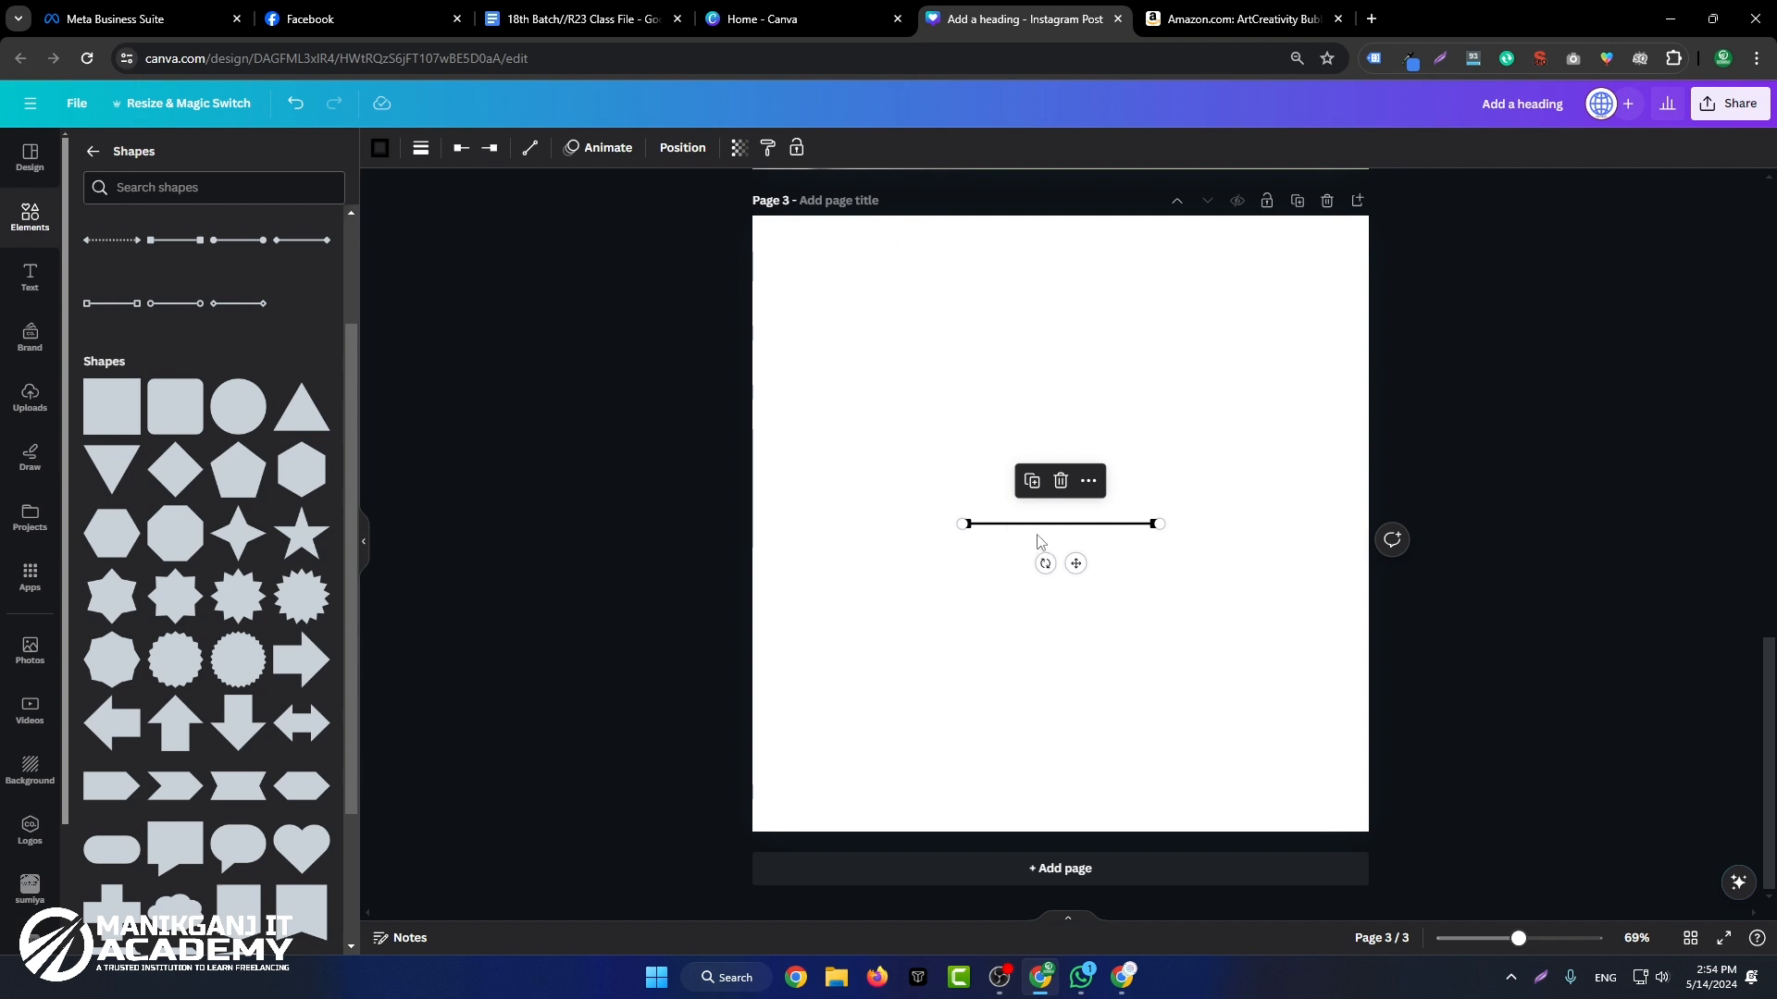
Step: Shift the line towards the left side of page 3 and lengthen it to span most of the page's width
left_click_drag(969, 535, 855, 534)
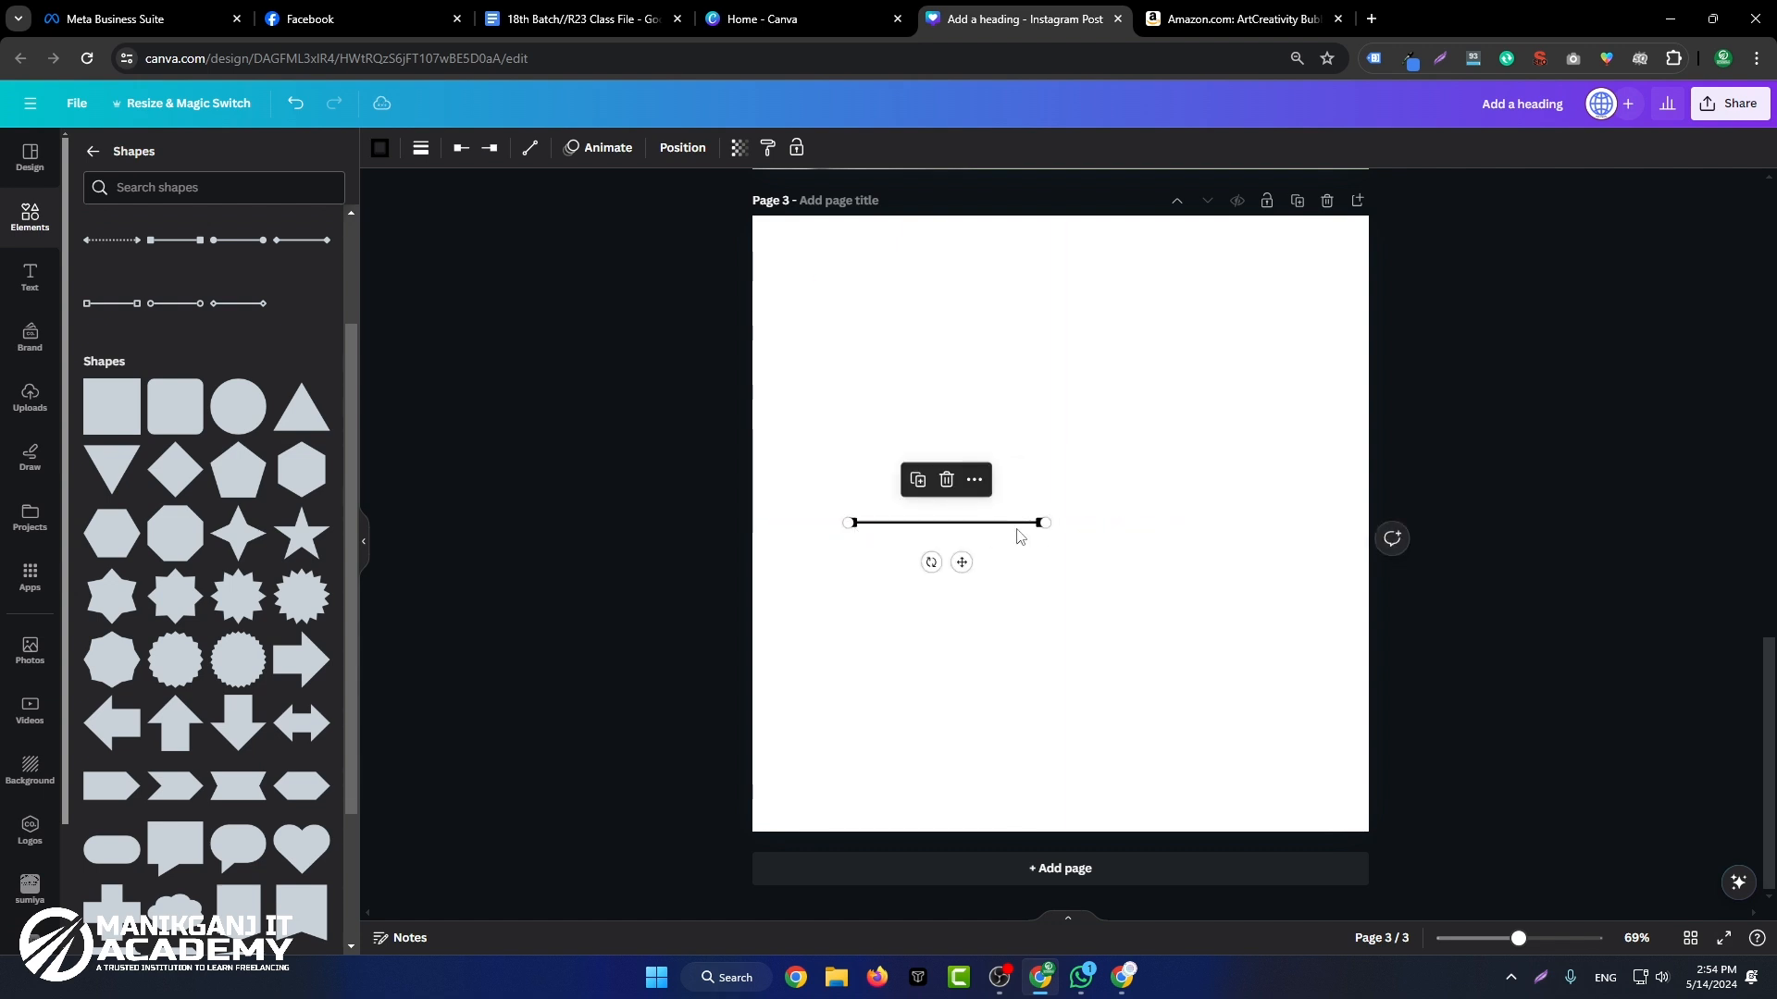
left_click_drag(1043, 523, 1228, 523)
left_click(1210, 595)
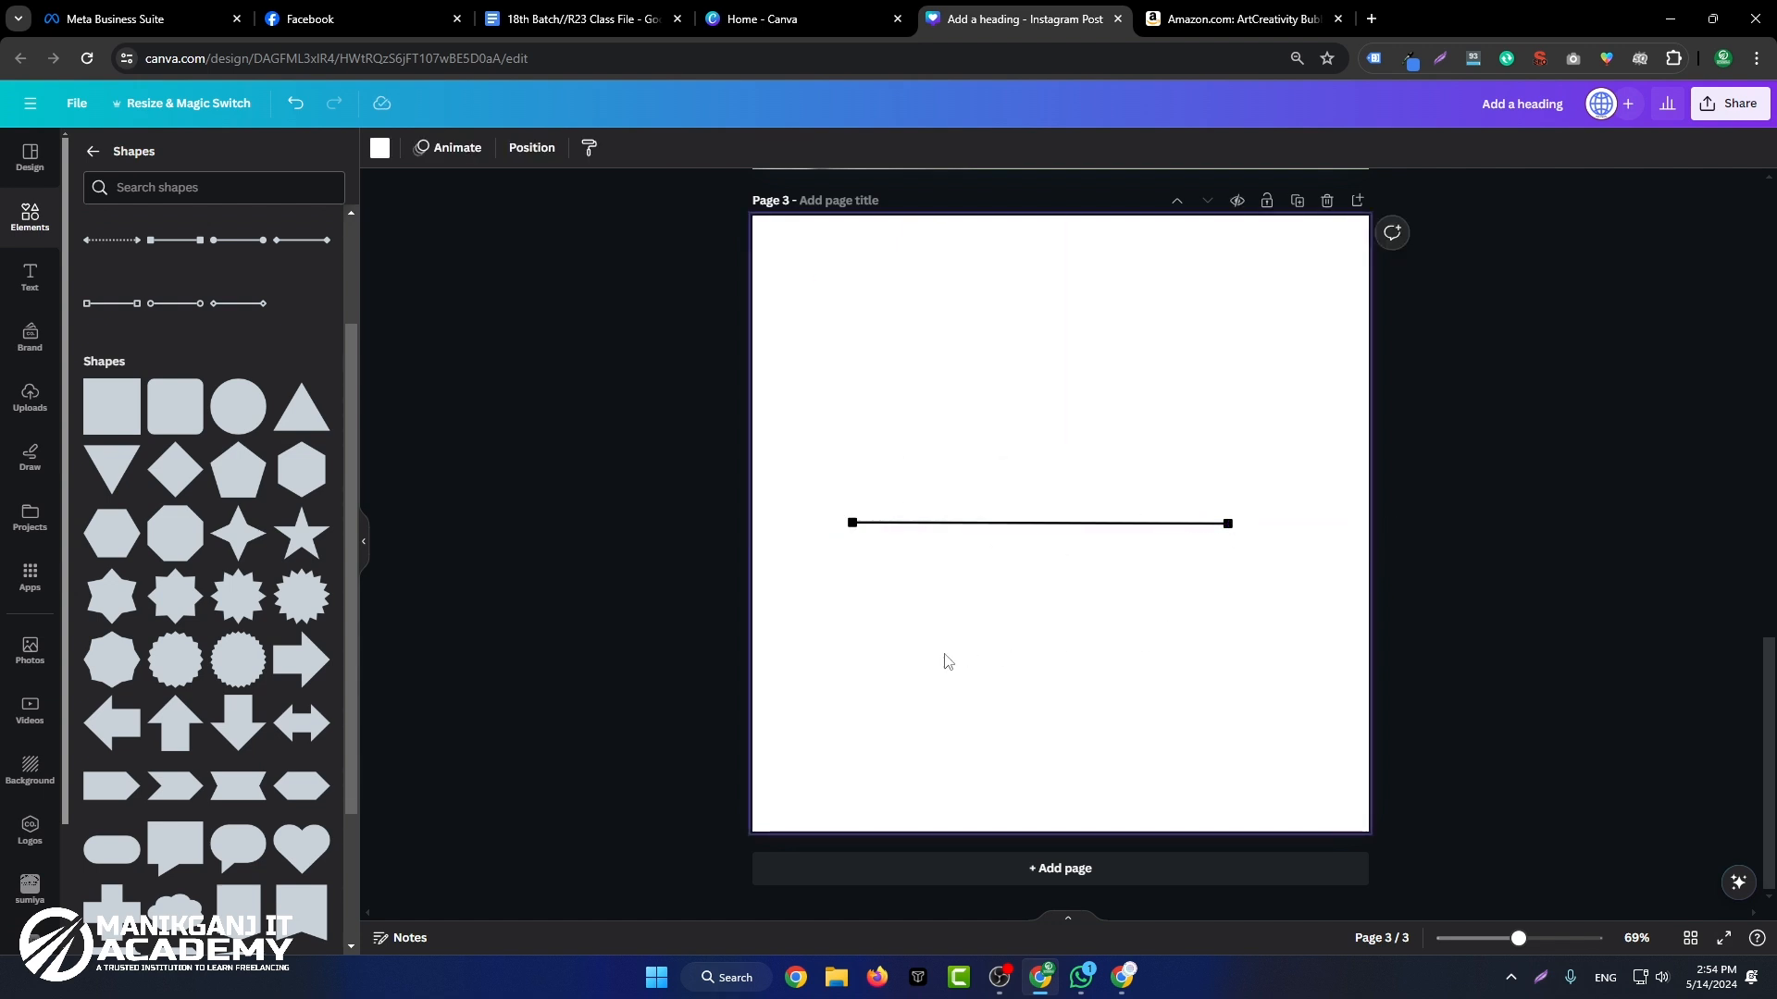
Step: Recolour the square-ended line on page 3 red using the document colours
left_click(985, 523)
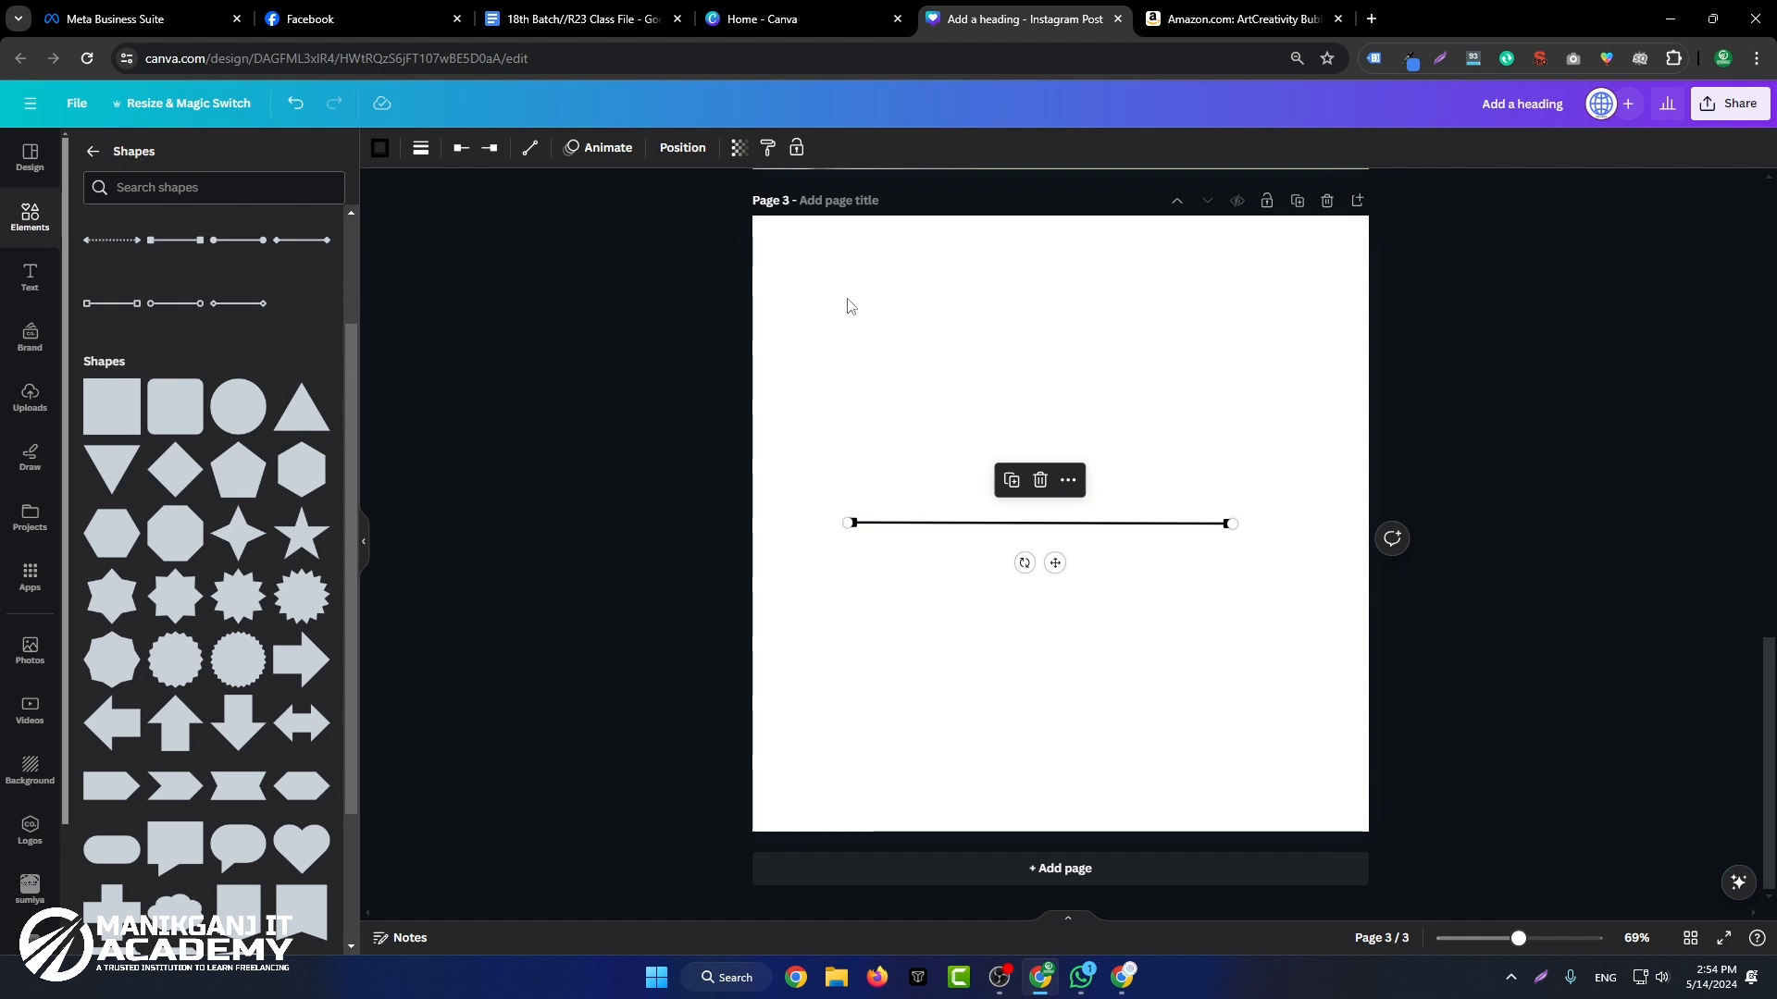
left_click_drag(969, 650, 1055, 306)
left_click(955, 453)
left_click_drag(958, 460, 999, 670)
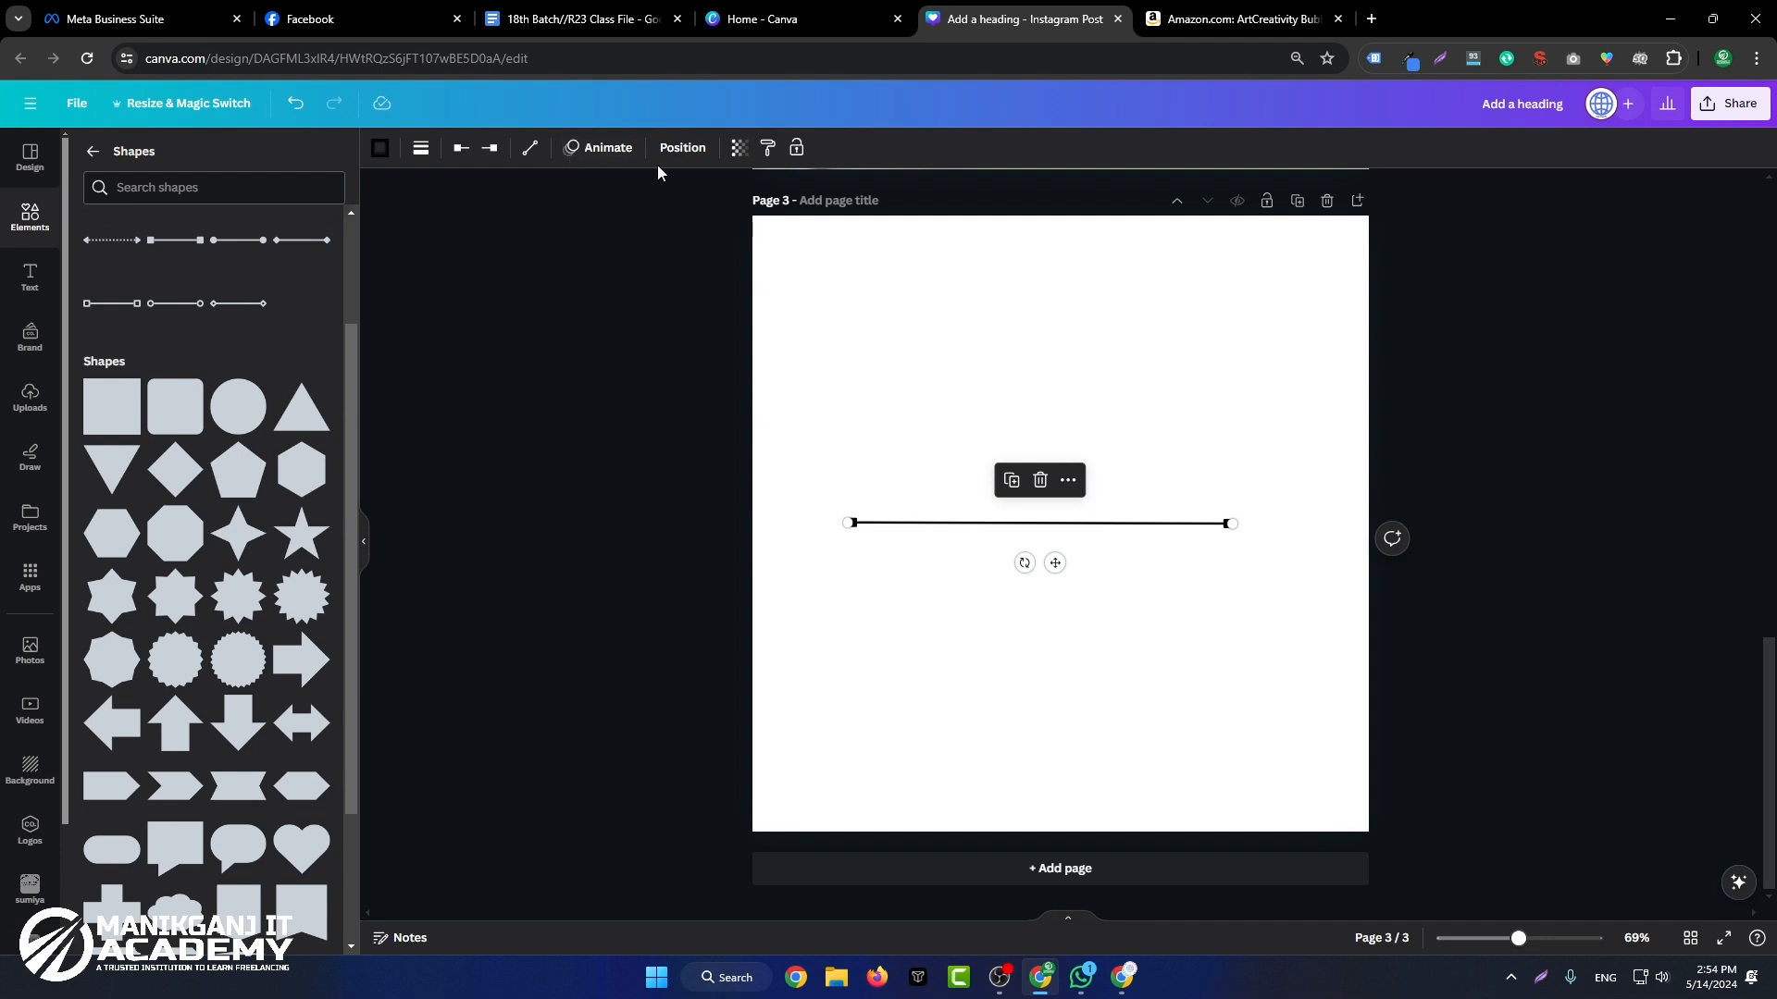
left_click(380, 148)
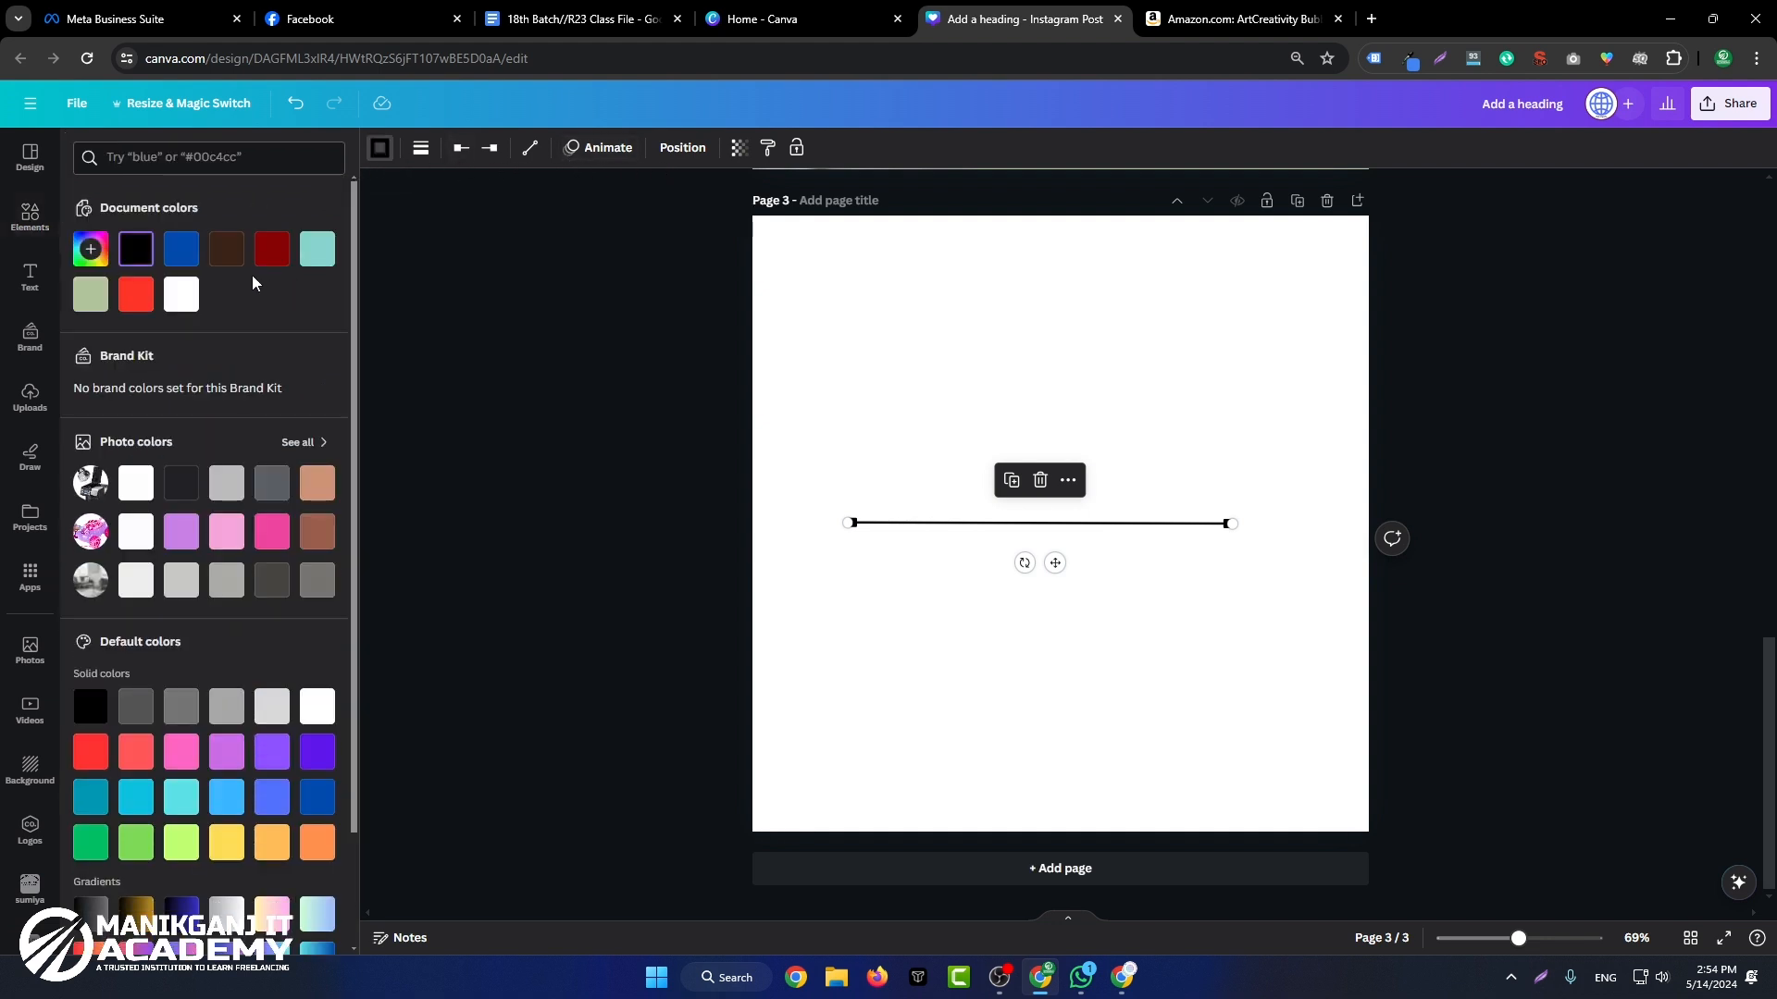
left_click(136, 294)
left_click(949, 398)
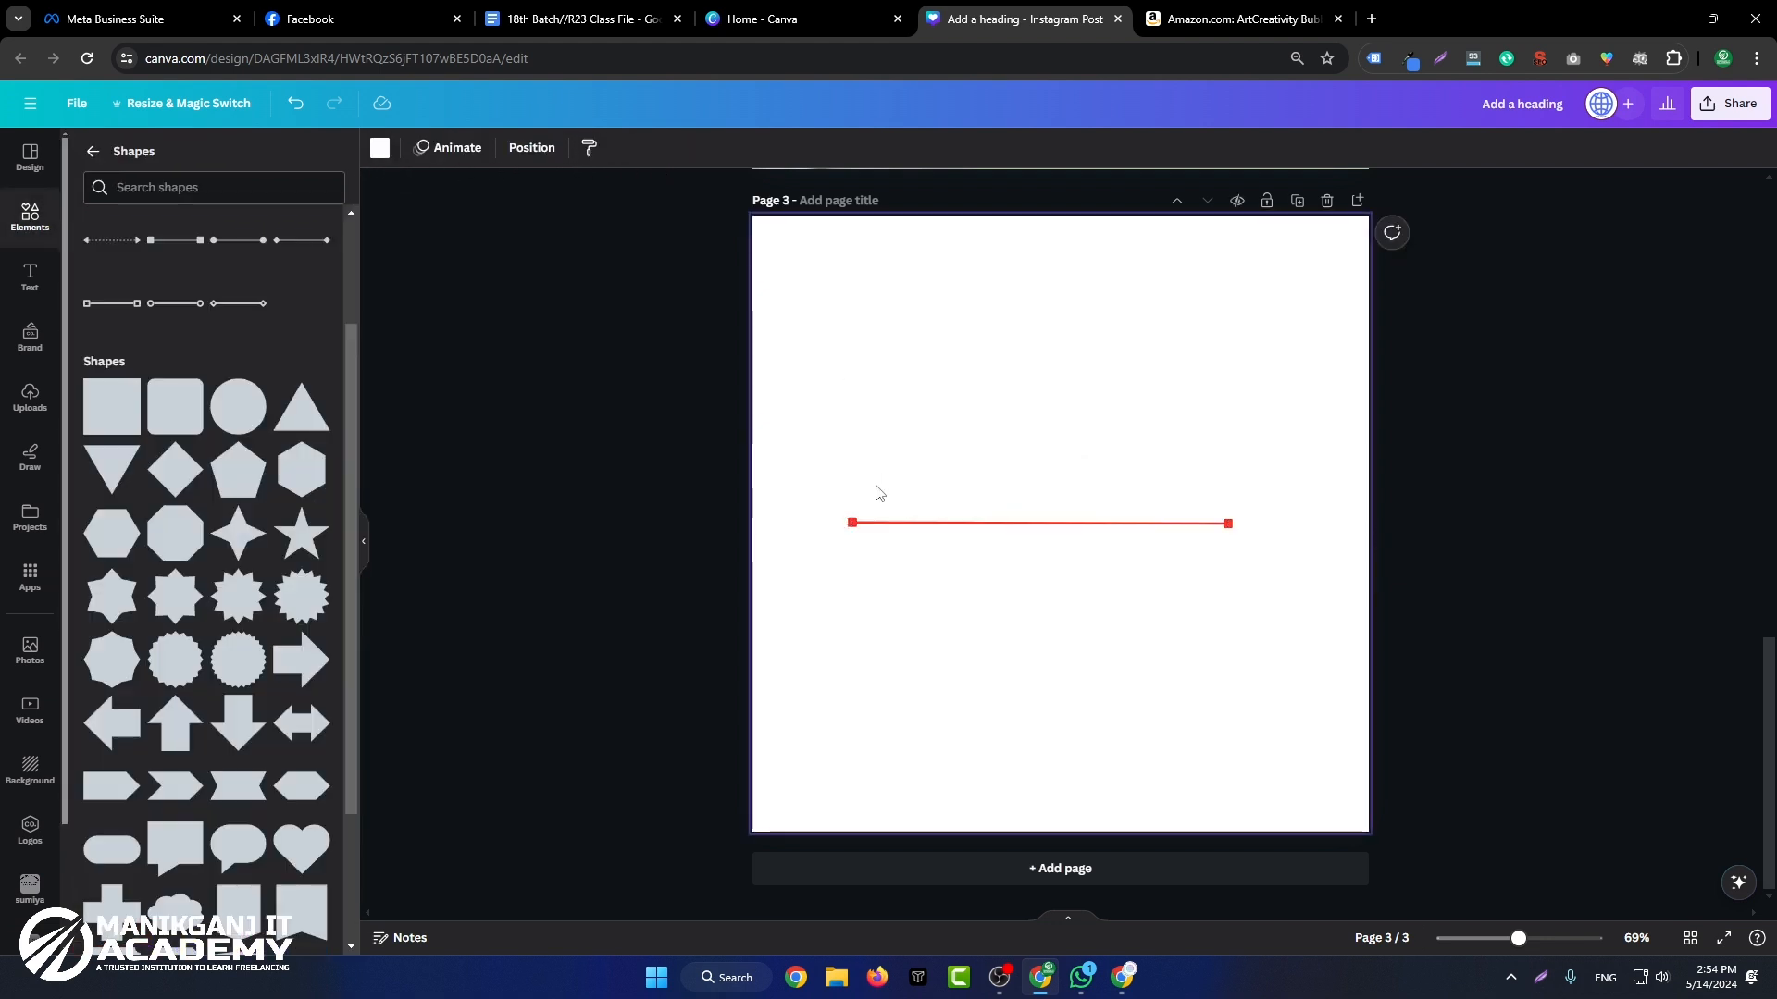
Step: Set the red line's weight to 20
left_click_drag(1119, 611, 1019, 401)
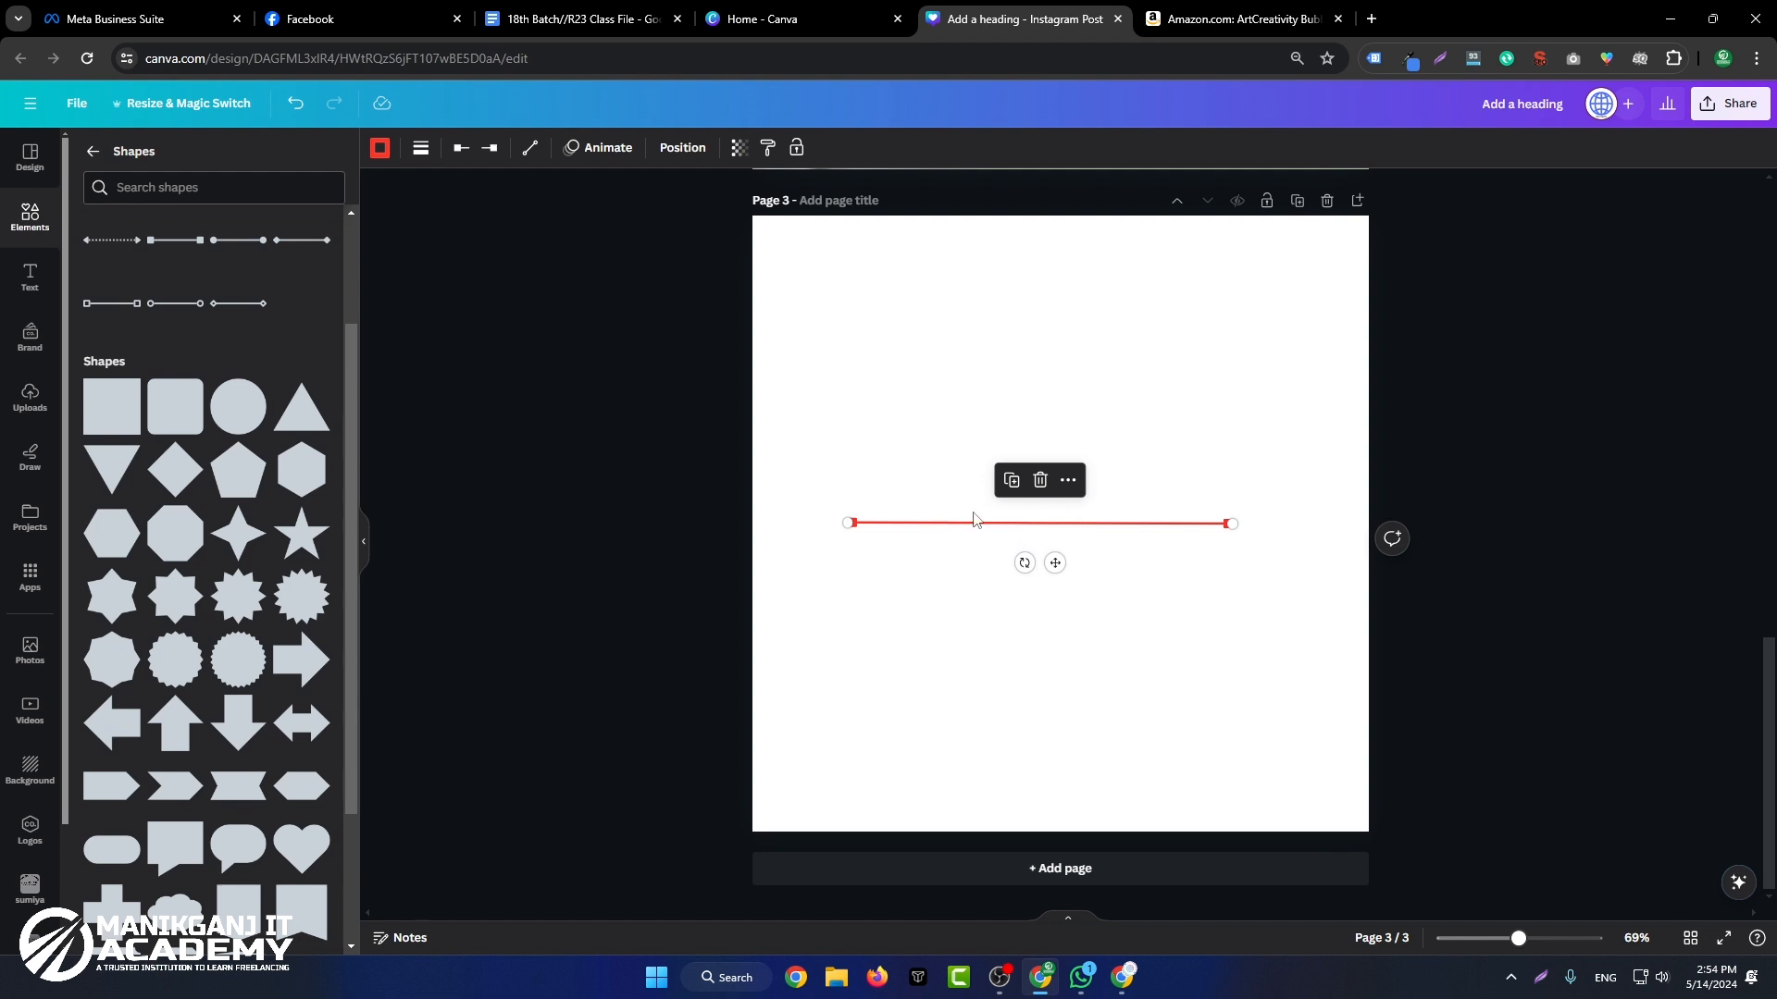
left_click(421, 150)
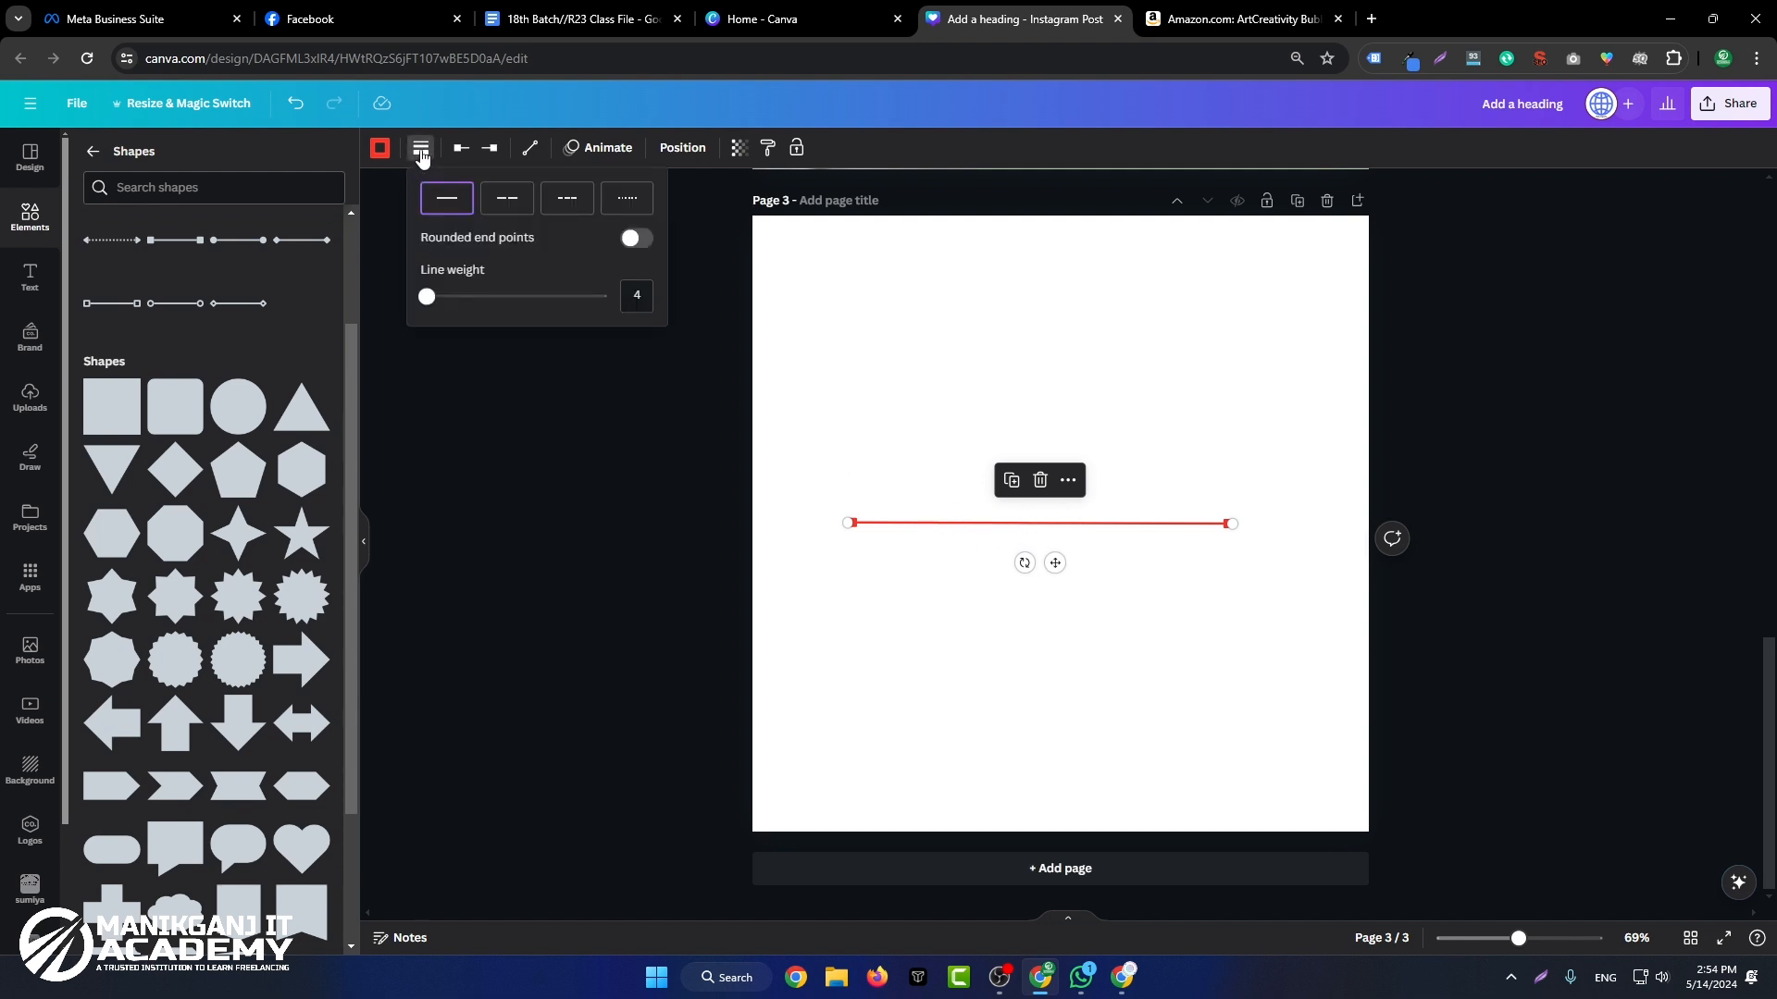
left_click_drag(427, 297, 459, 297)
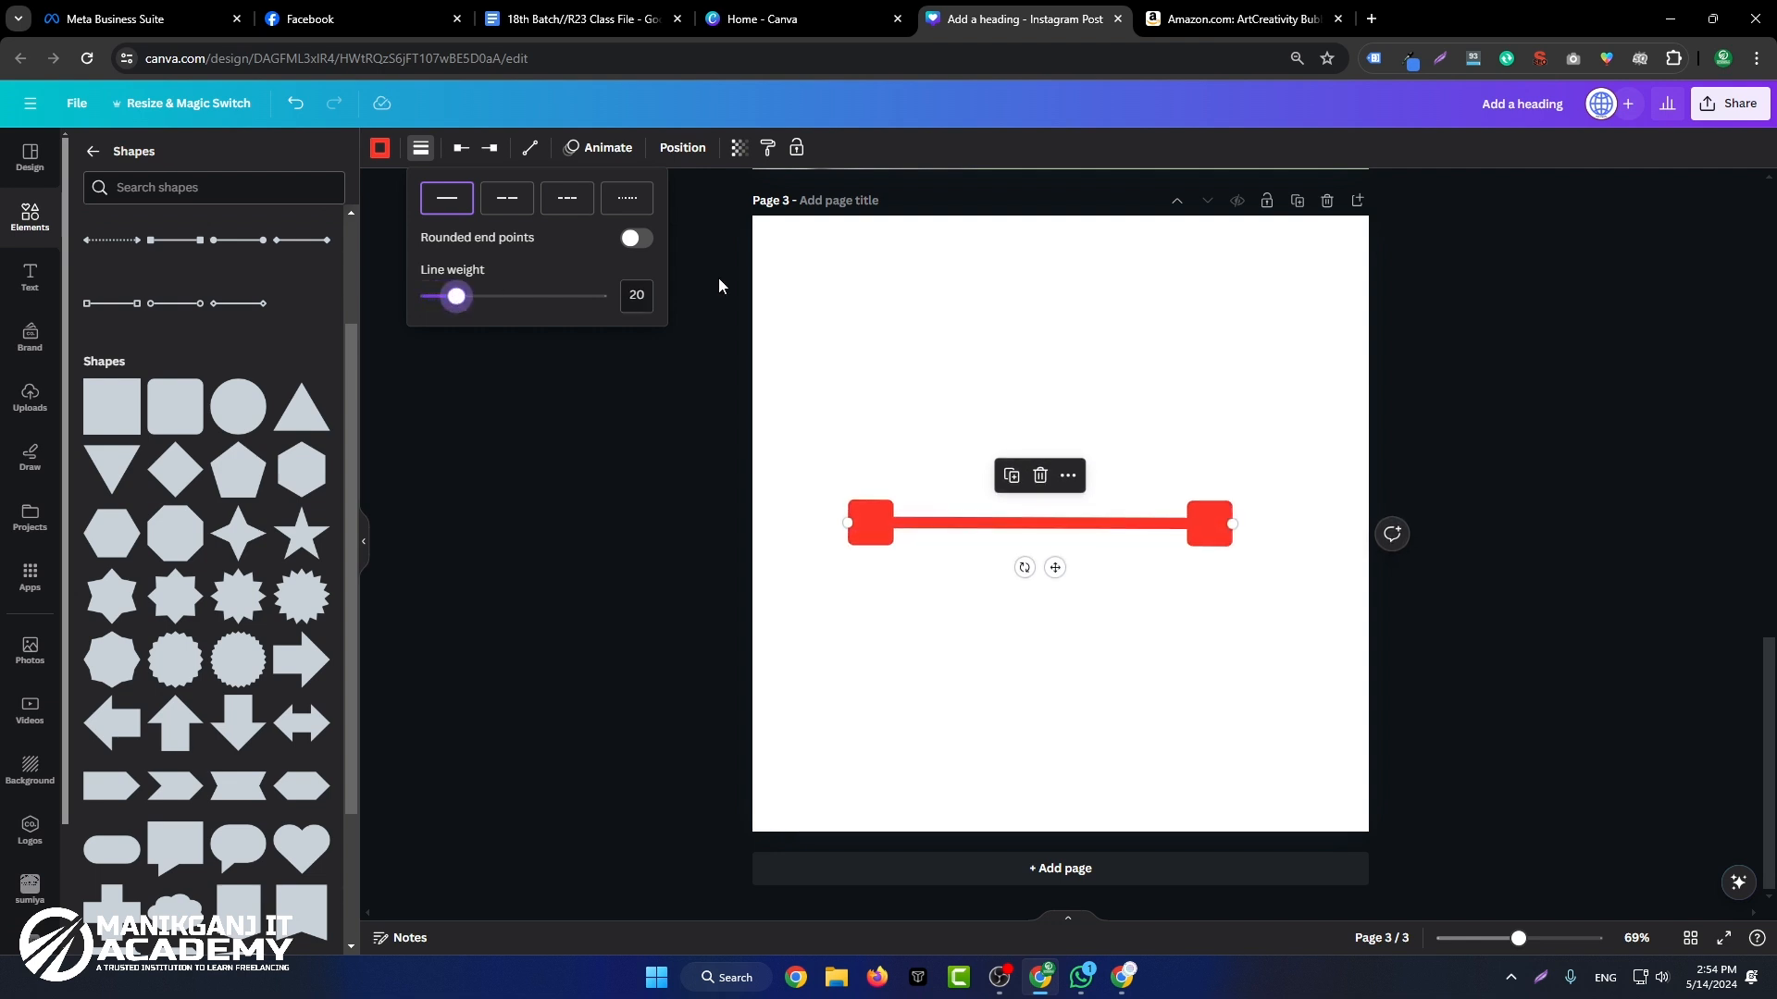
left_click(918, 315)
Step: Change the red line's start to a perpendicular bar and its end to a solid arrowhead
left_click(981, 523)
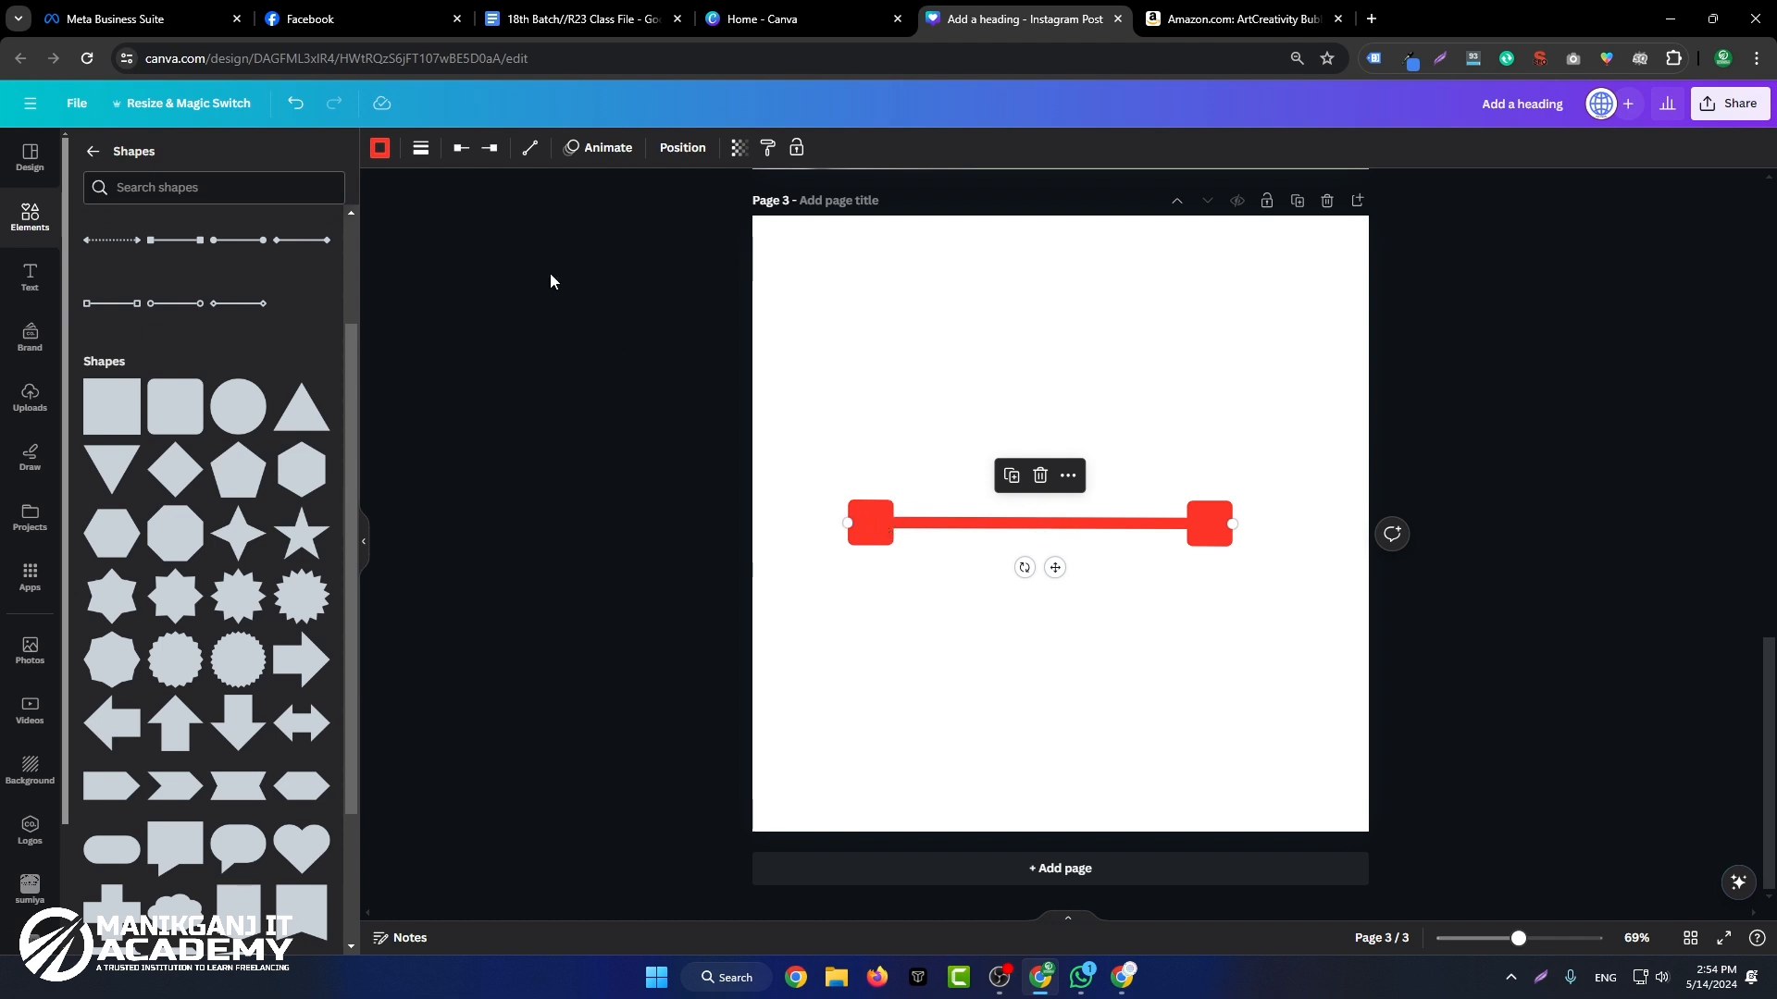
left_click(461, 150)
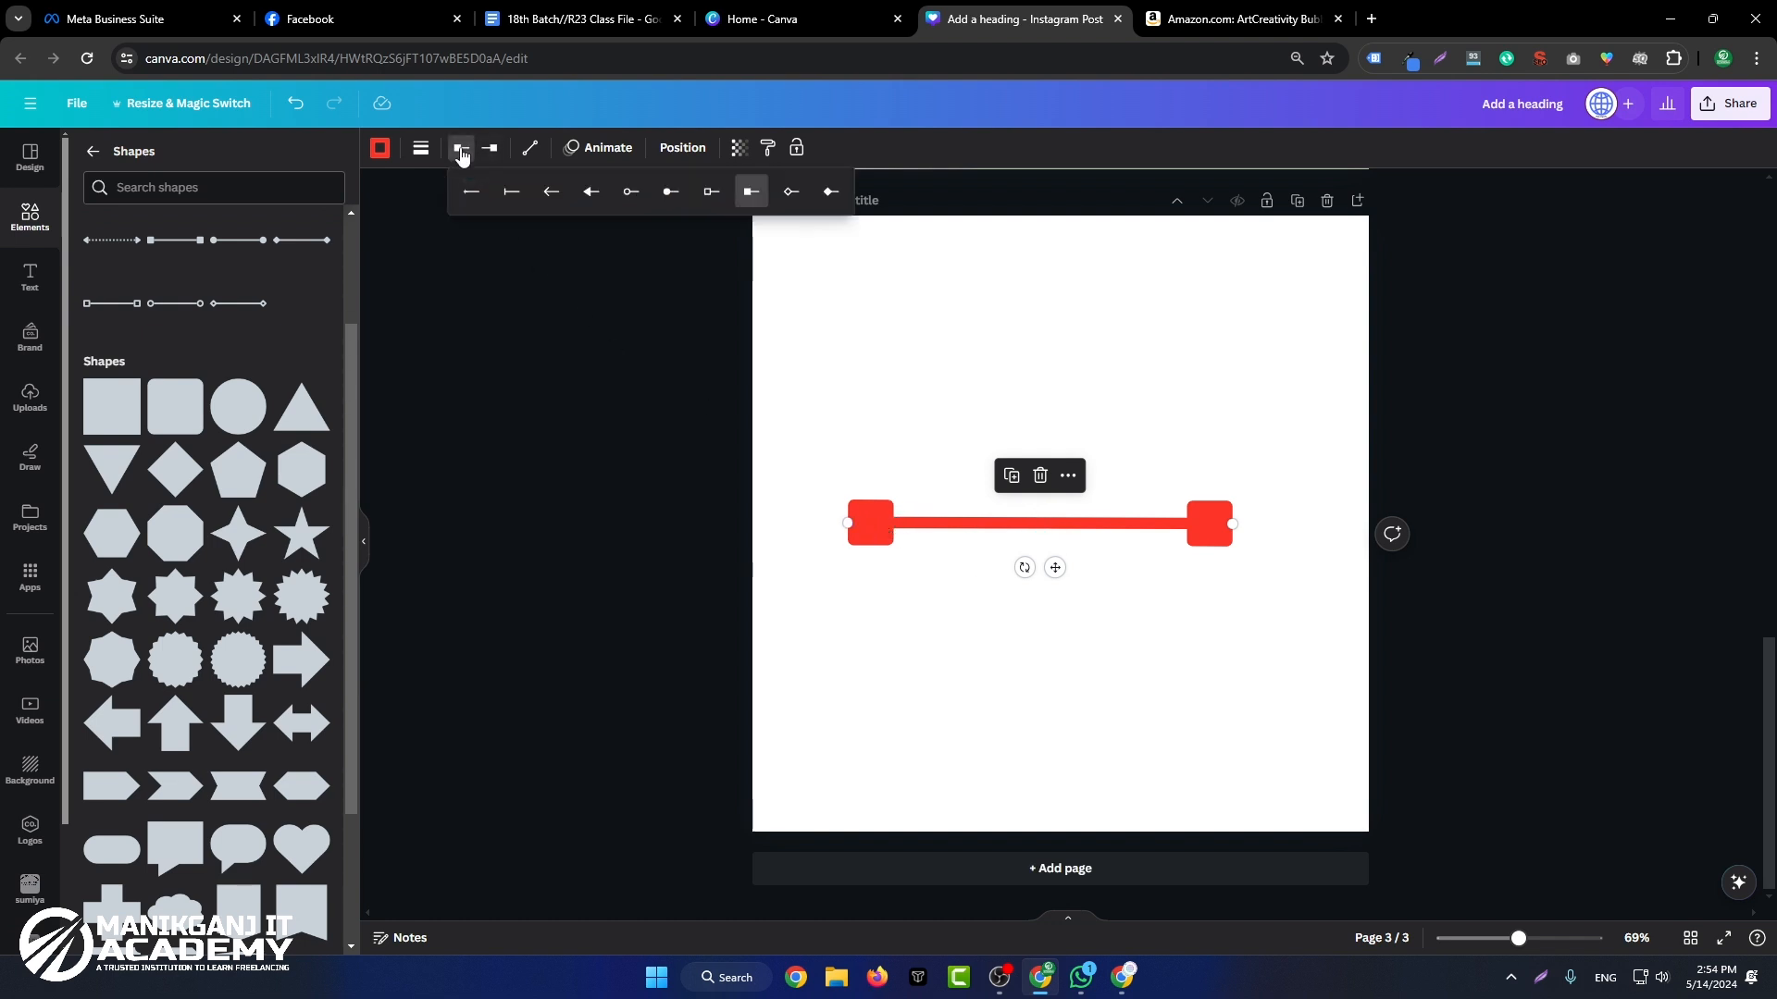
left_click(588, 192)
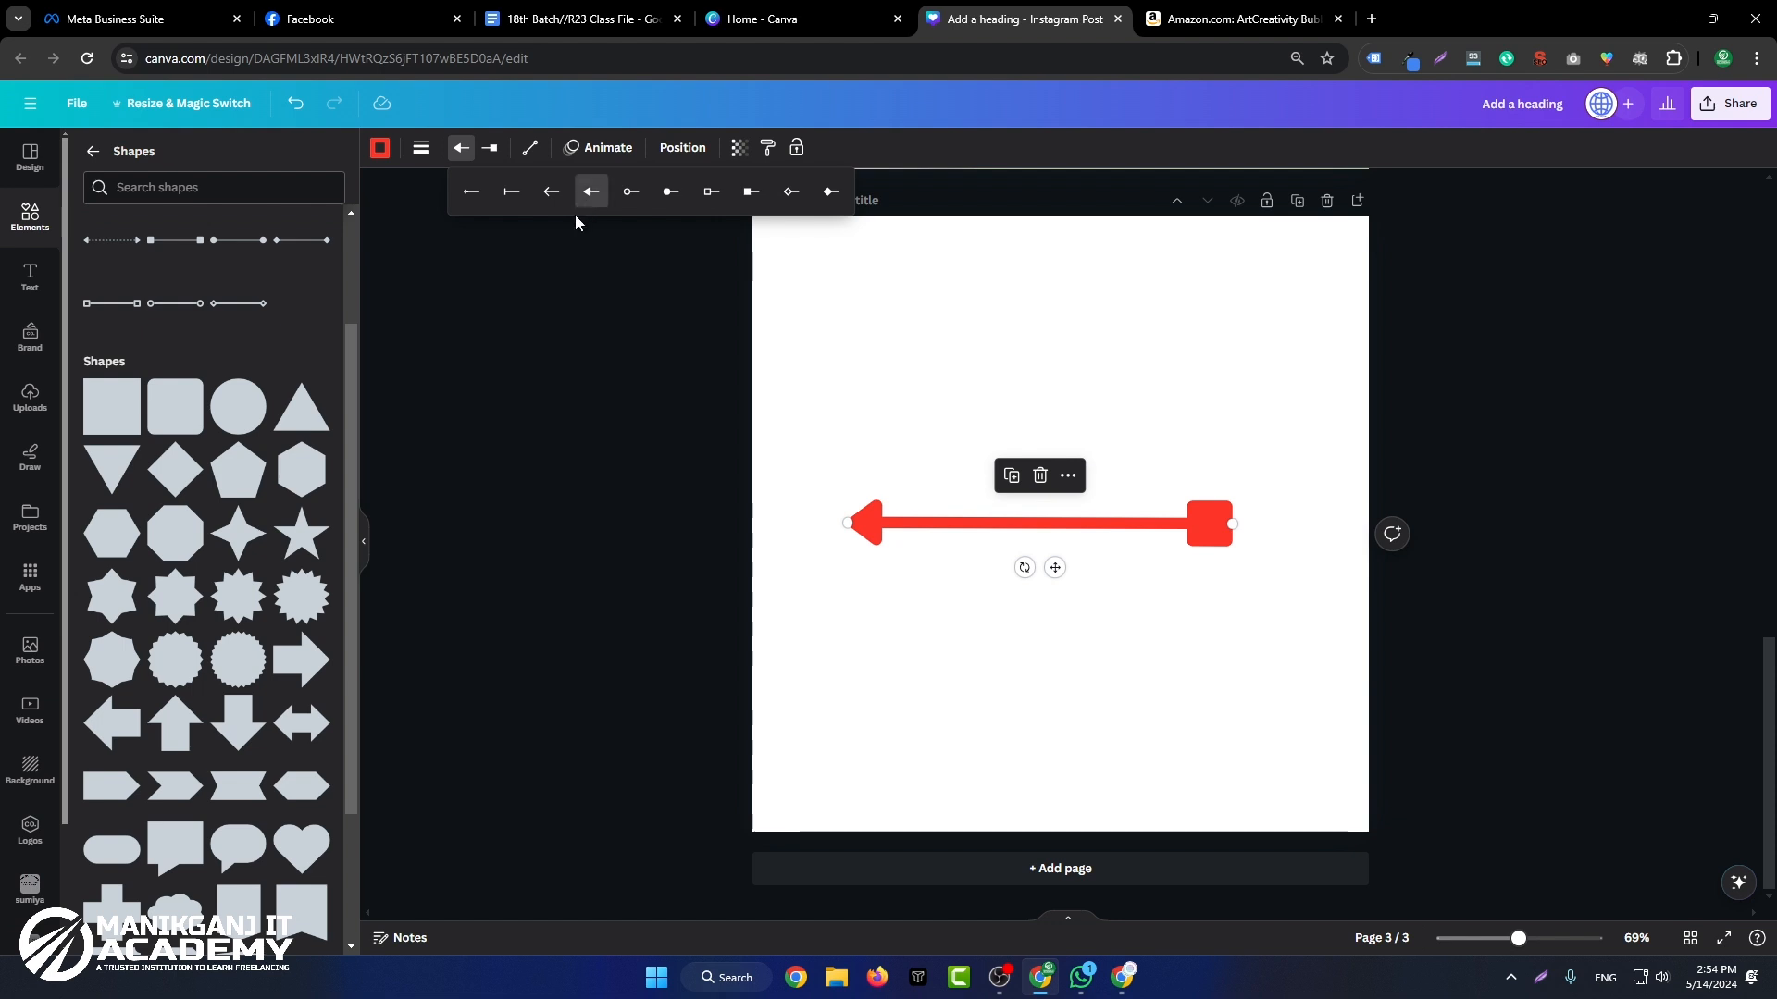
left_click(514, 196)
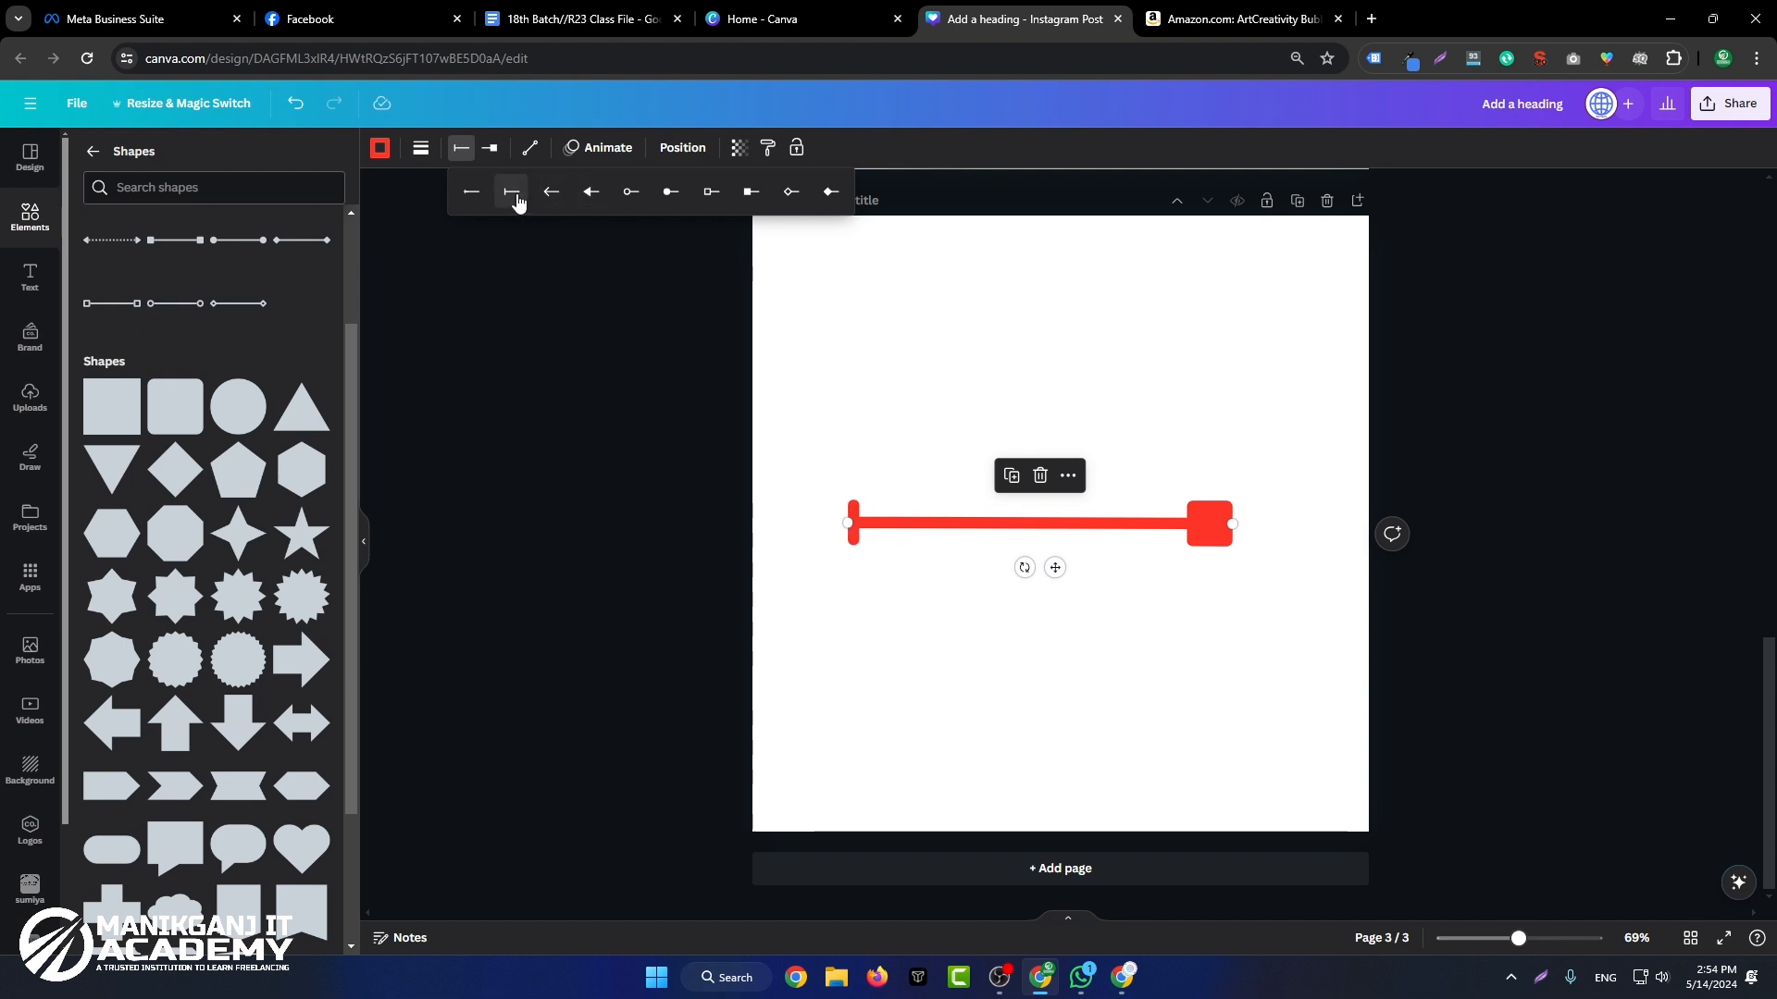
left_click(490, 149)
left_click(620, 192)
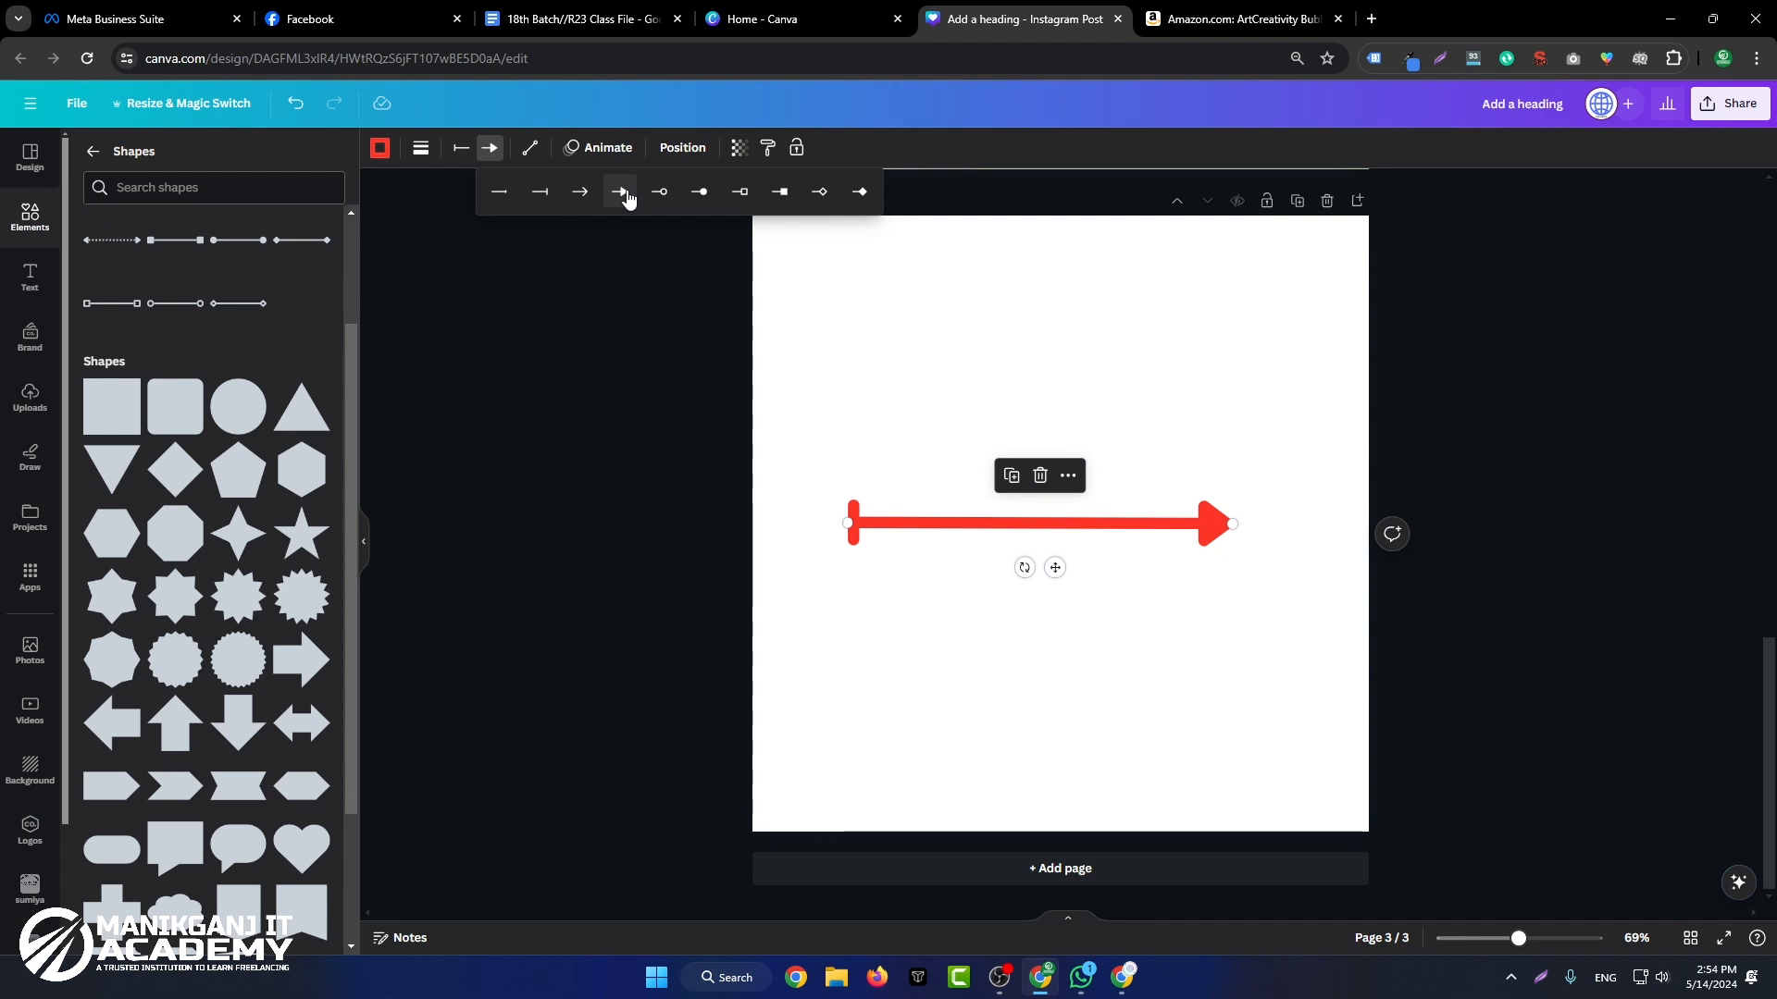
left_click(666, 408)
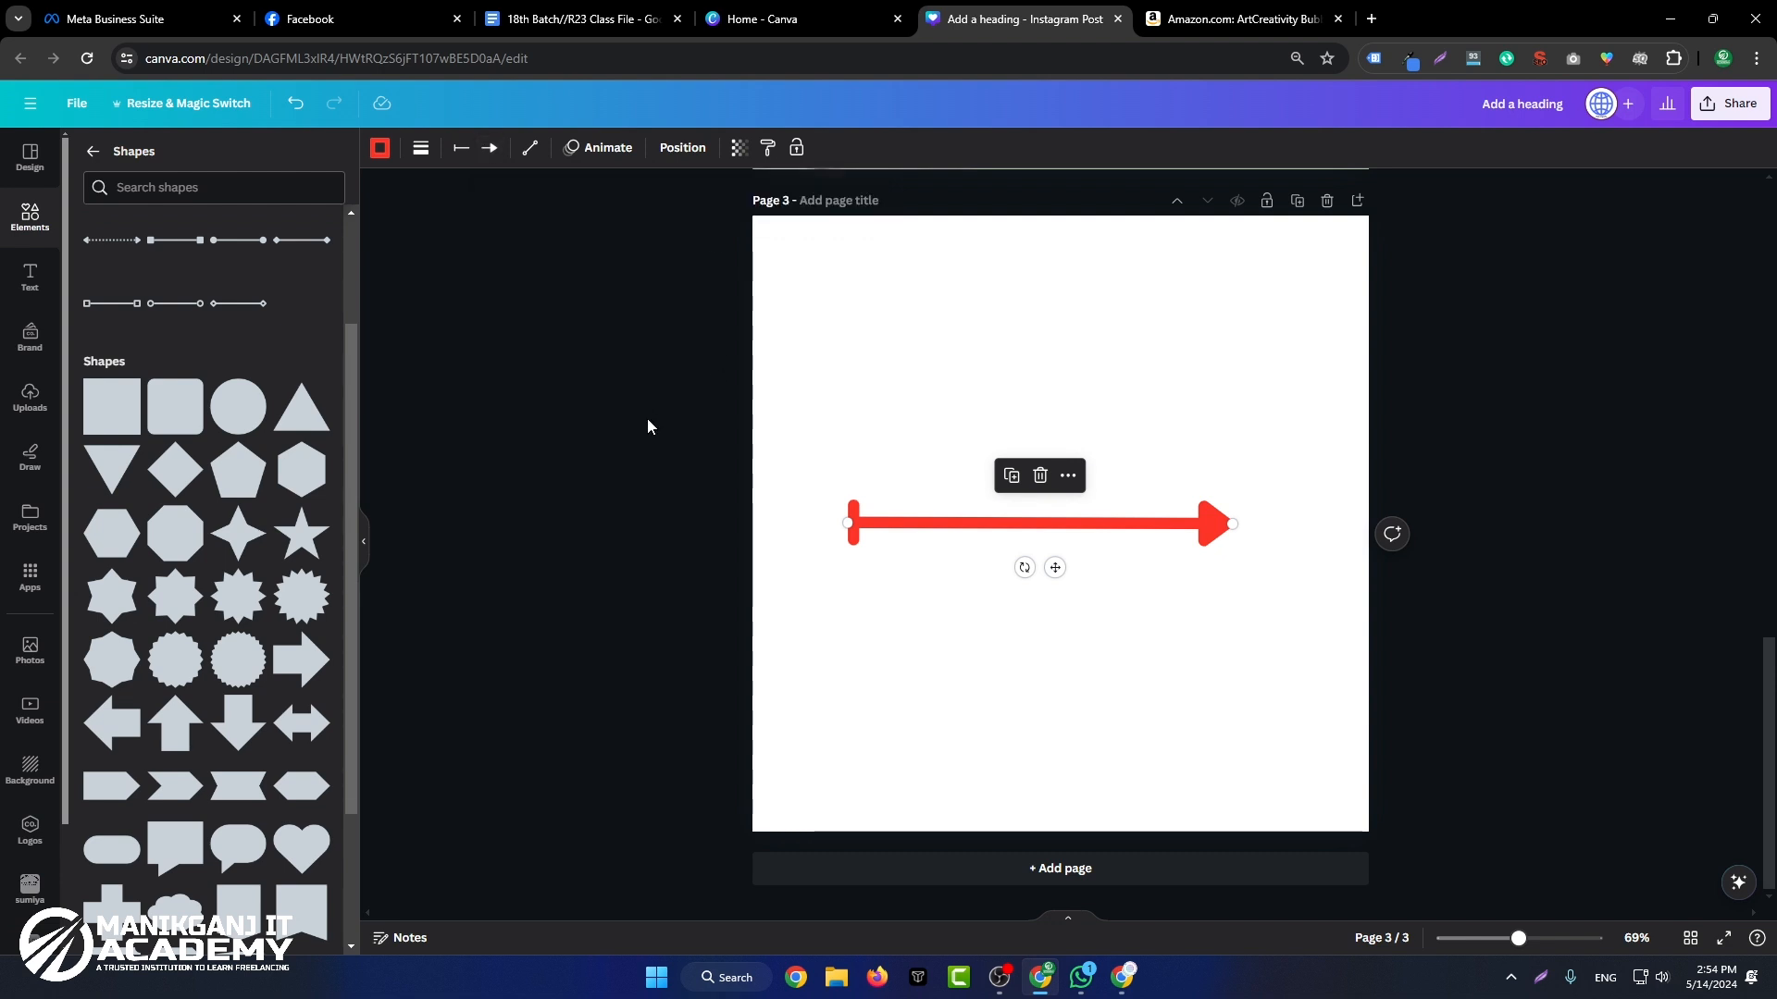
left_click(647, 418)
Step: Move the red arrow slightly lower on page 3 and change its line type to Elbowed
left_click_drag(1152, 523, 1133, 584)
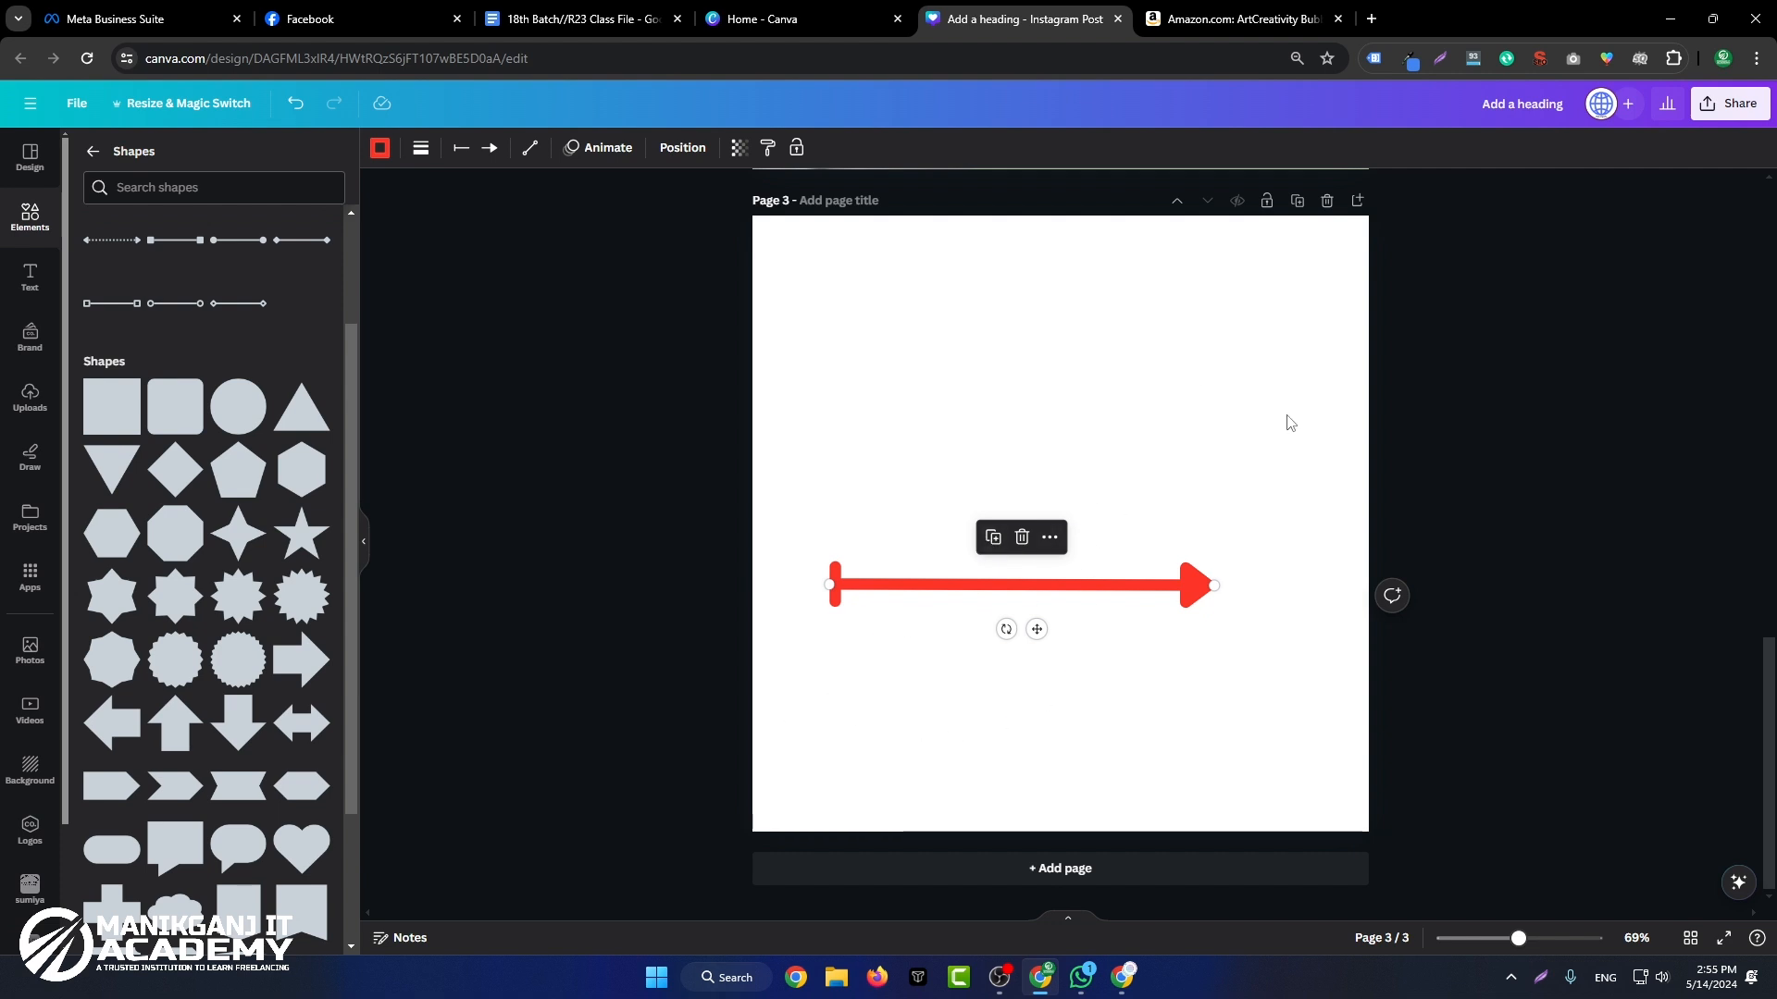
left_click(530, 148)
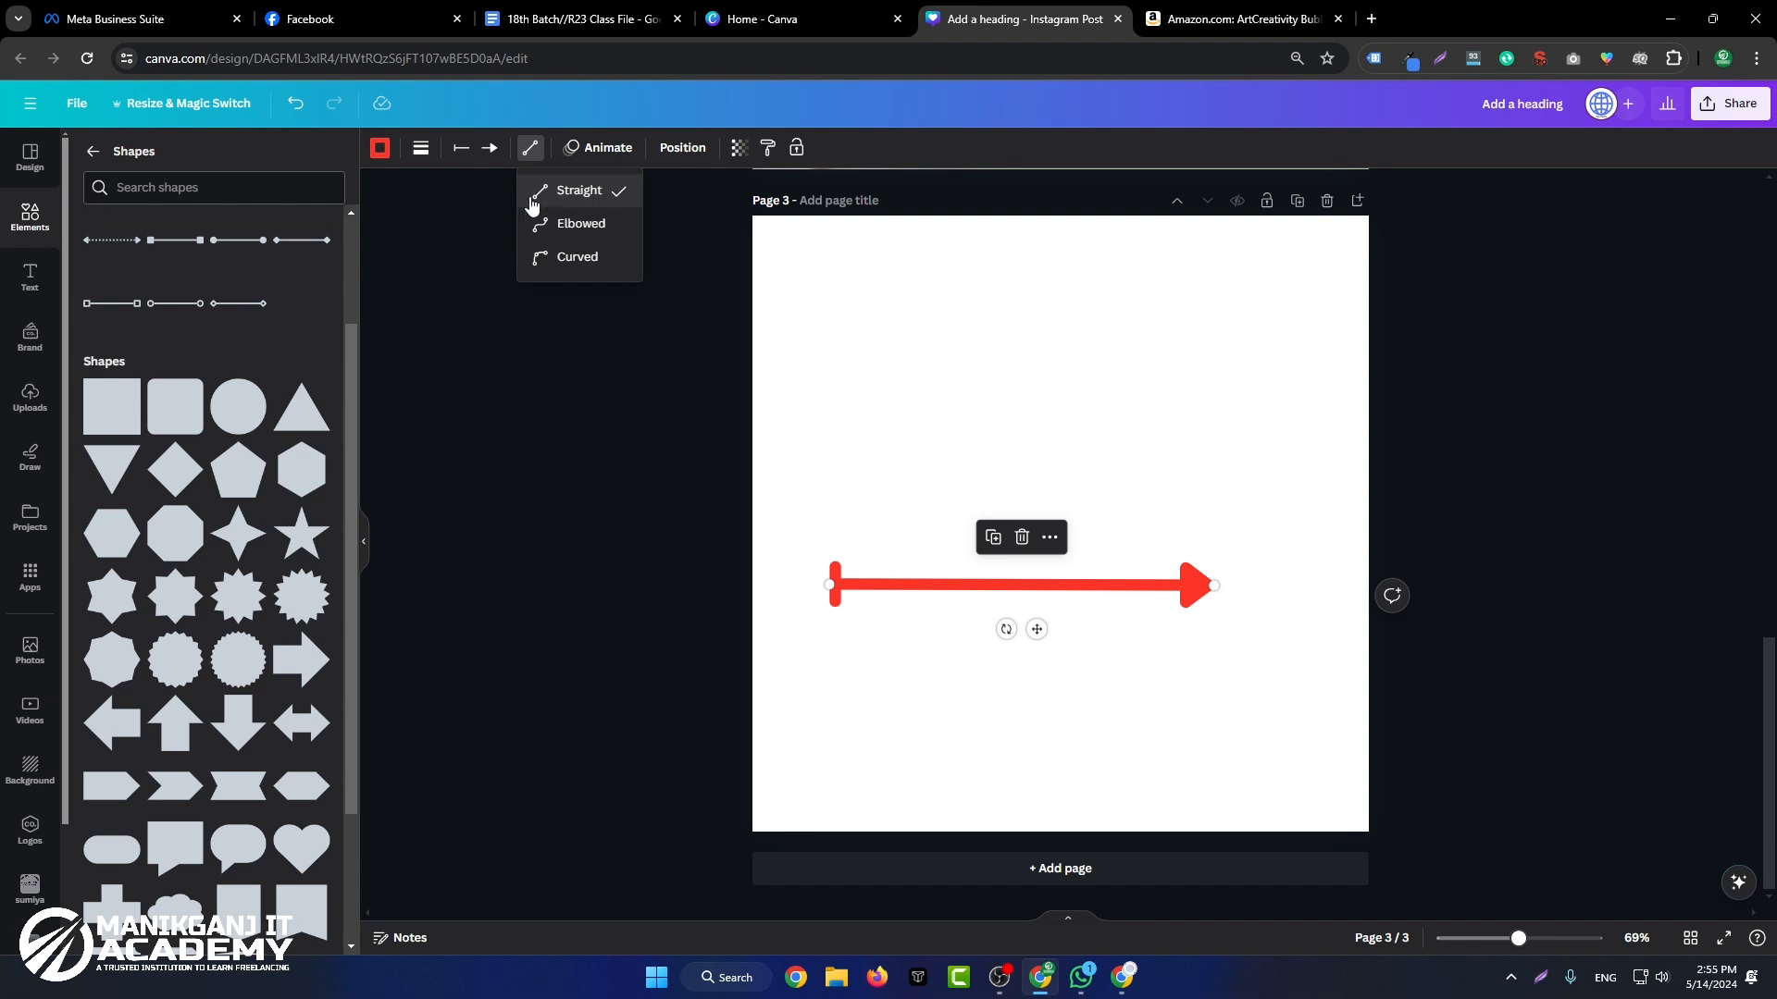
left_click(595, 235)
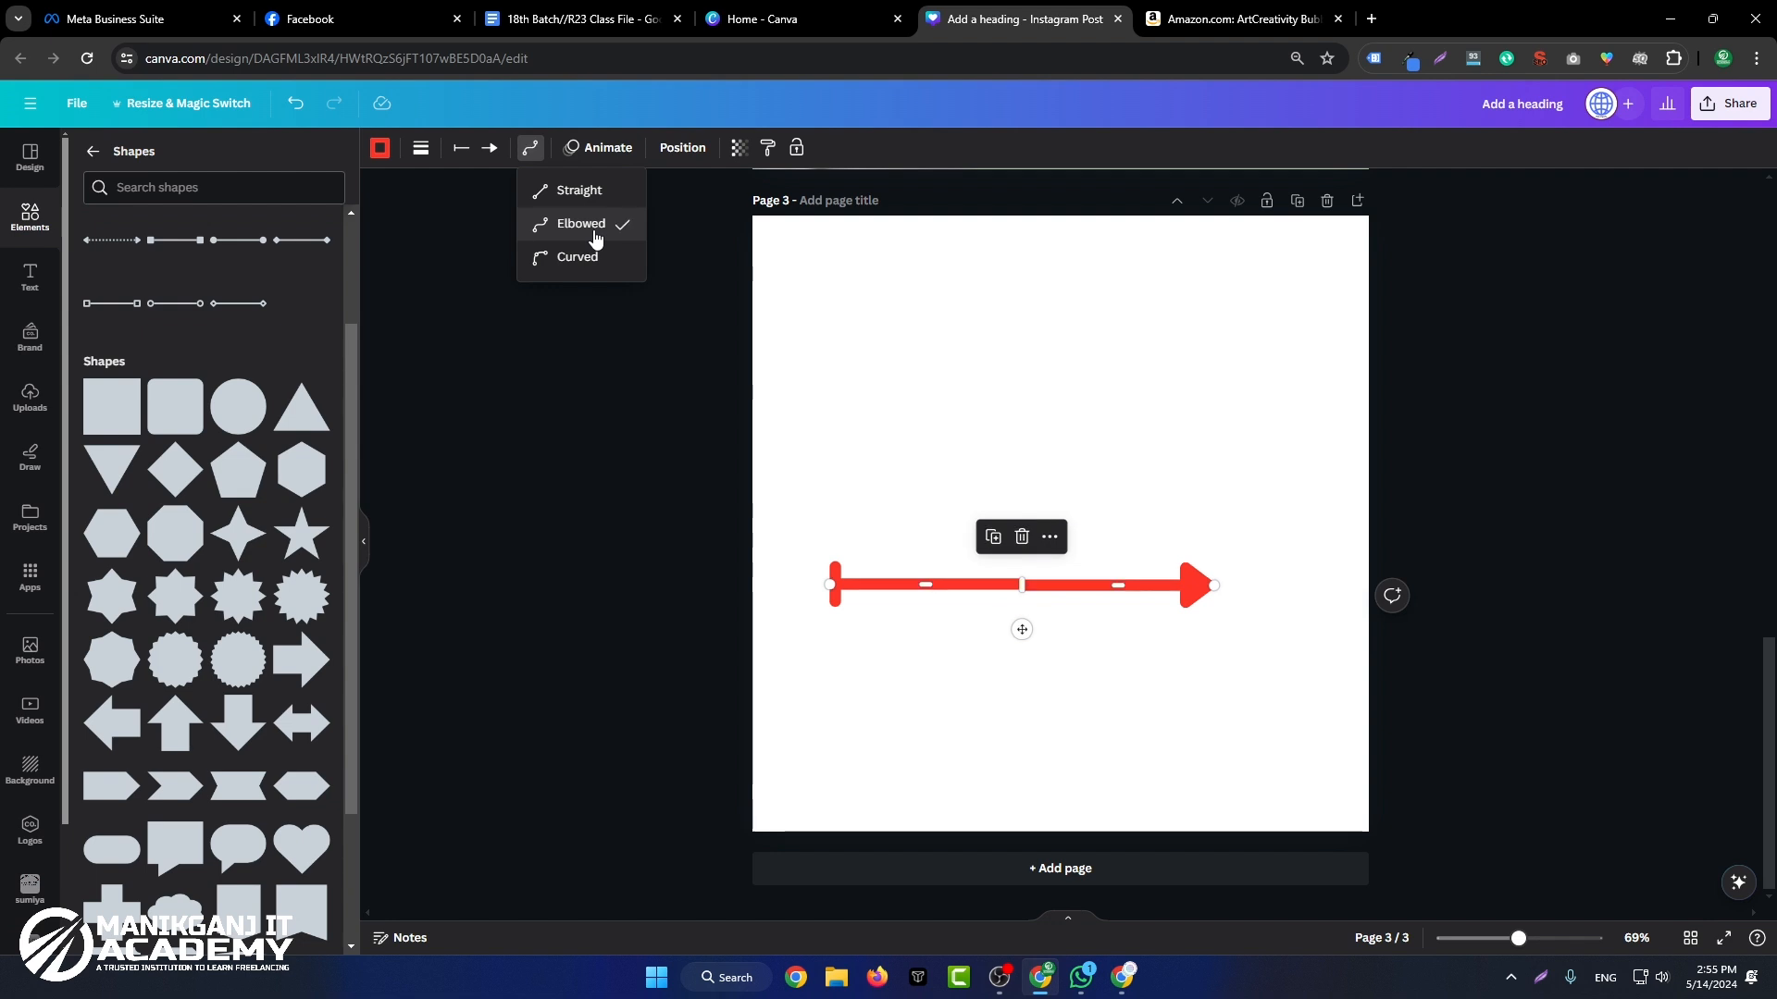
left_click(1059, 682)
Step: Extend the elbowed arrow's tip down and reshape its segments into a stepped path that dips near the bottom of page 3
left_click(953, 585)
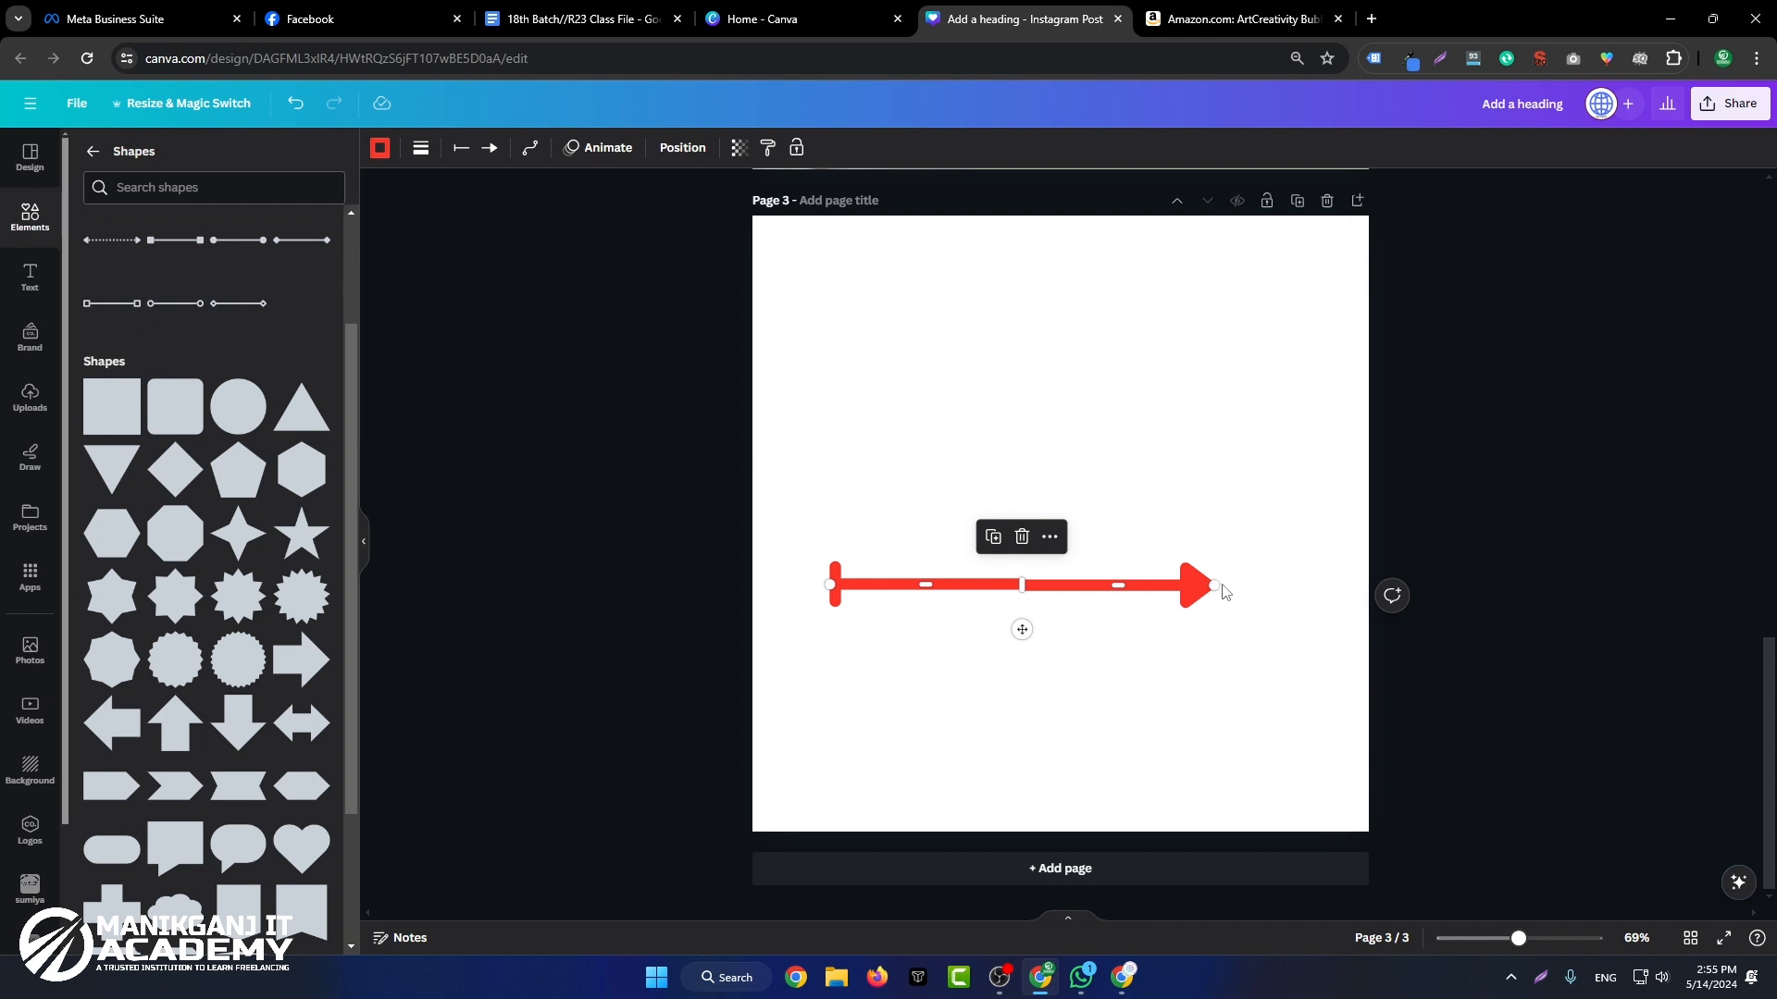
left_click_drag(1215, 584, 1284, 738)
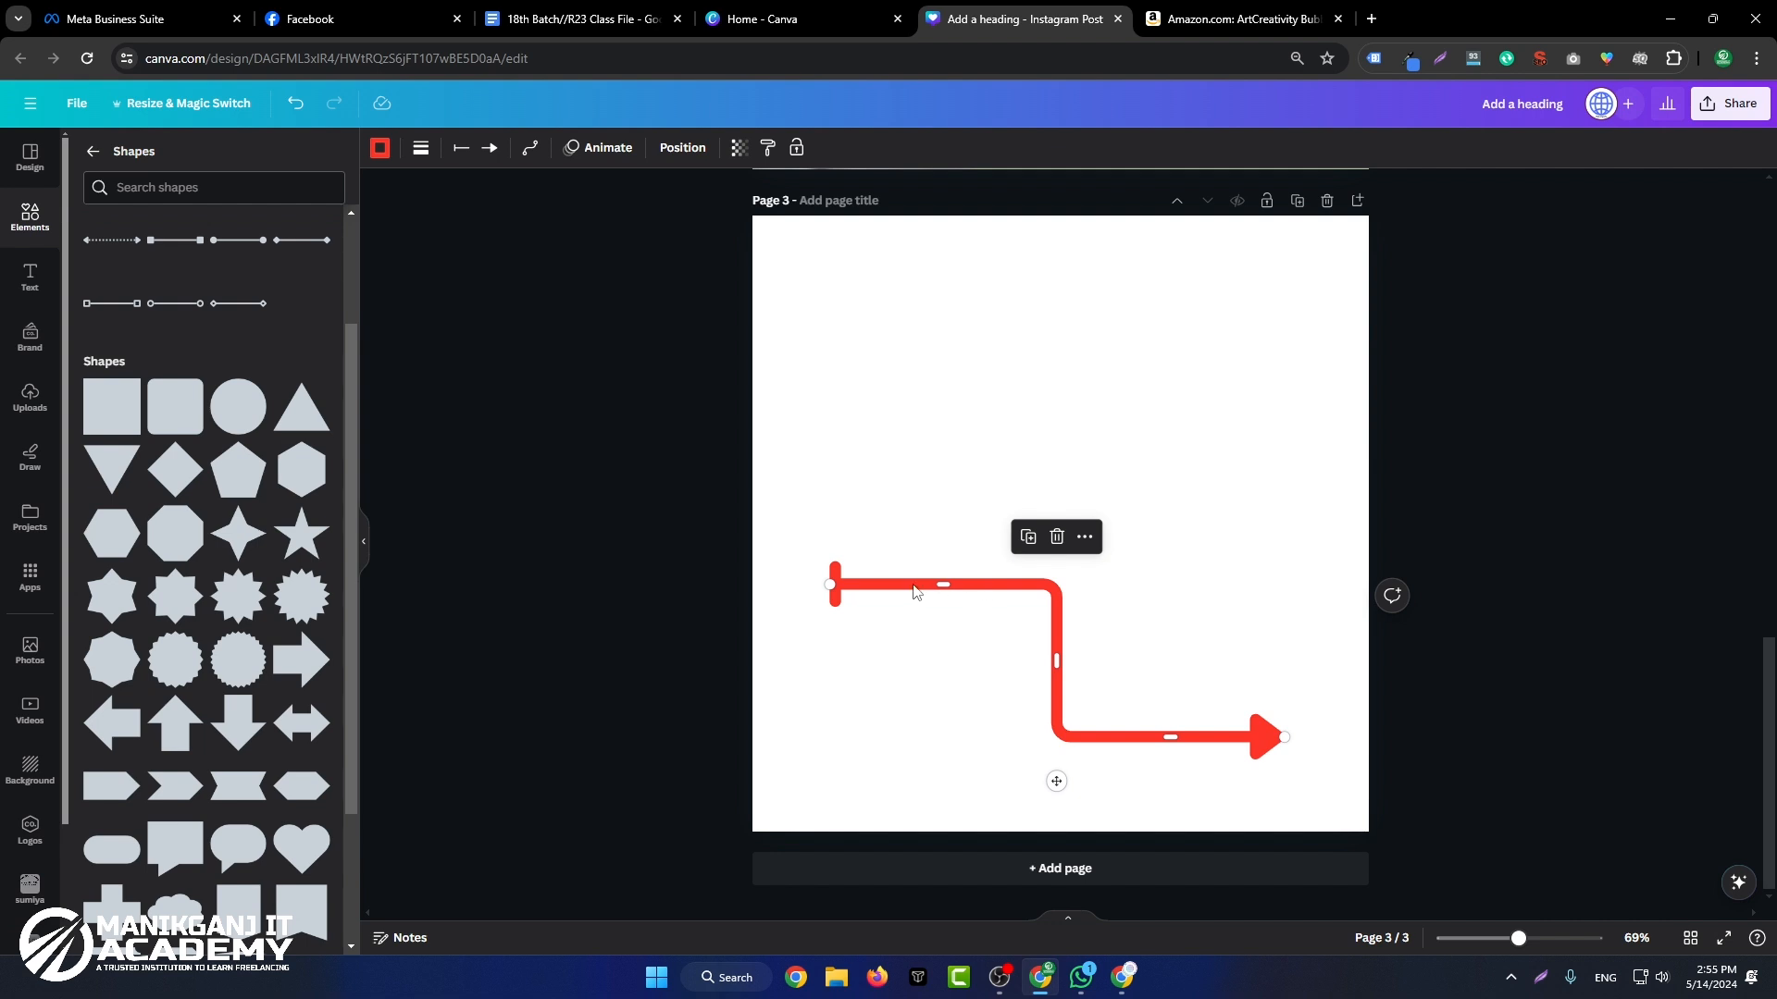
left_click_drag(912, 585, 848, 592)
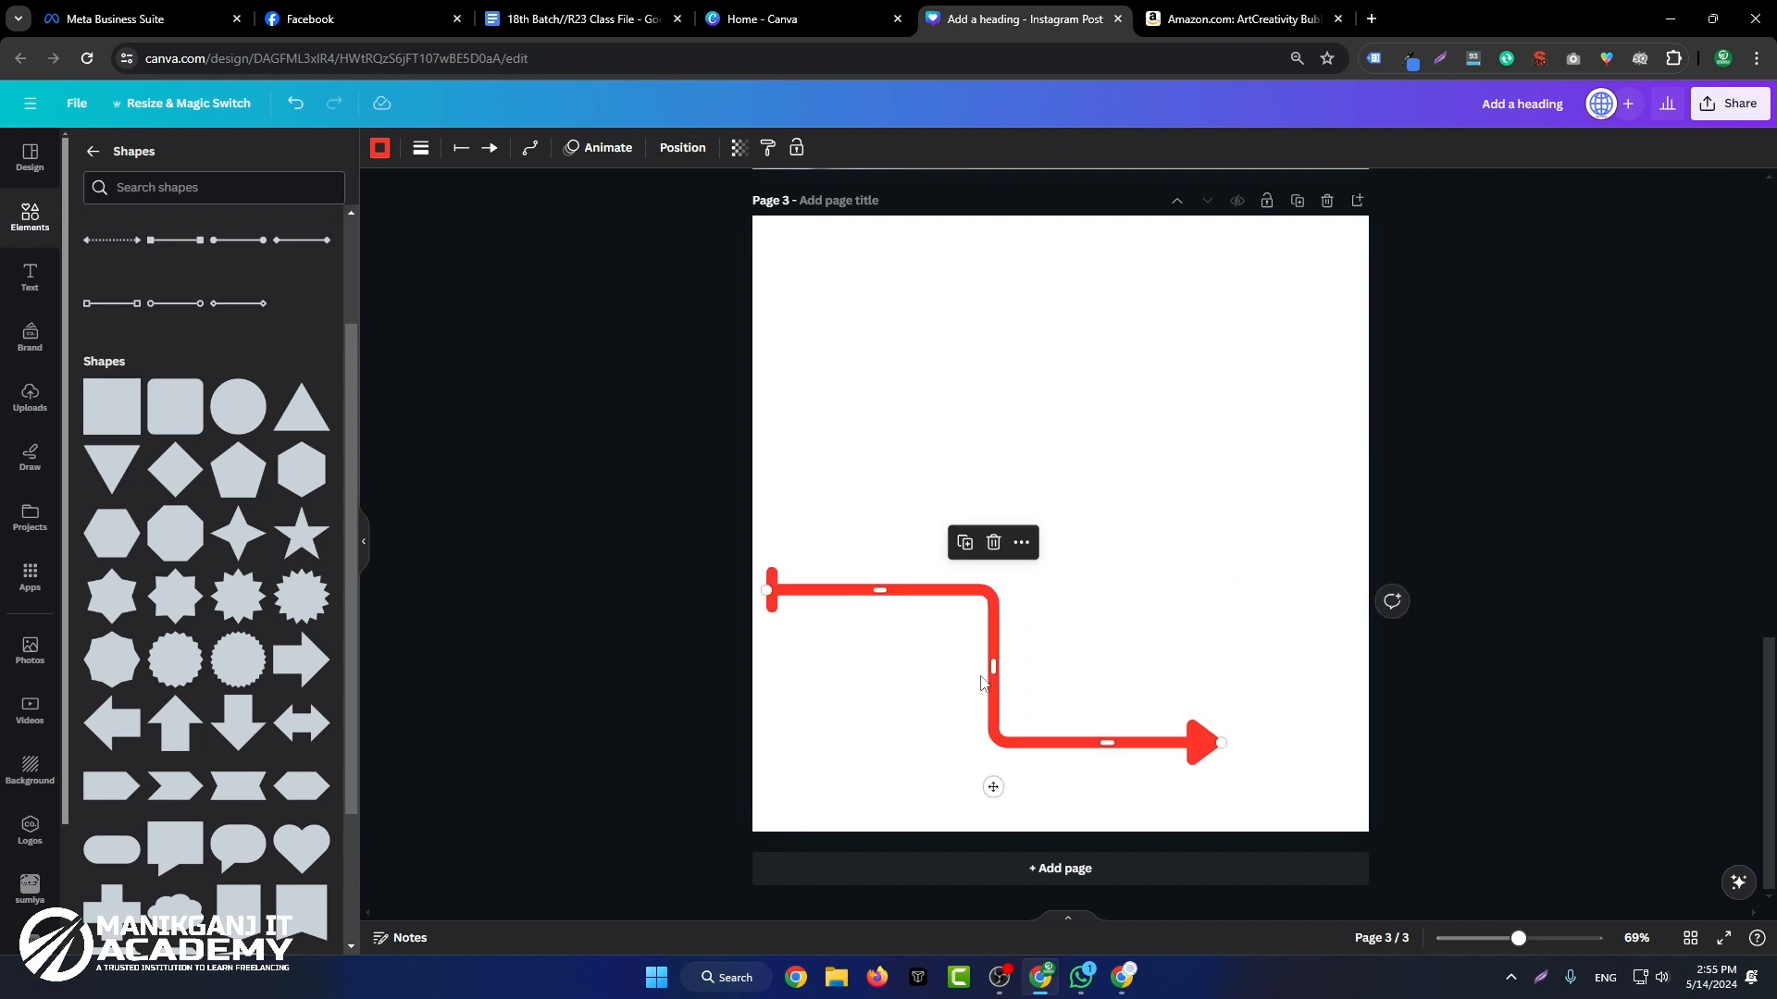
left_click_drag(987, 663, 1049, 655)
left_click_drag(912, 592, 983, 301)
left_click_drag(769, 436, 848, 440)
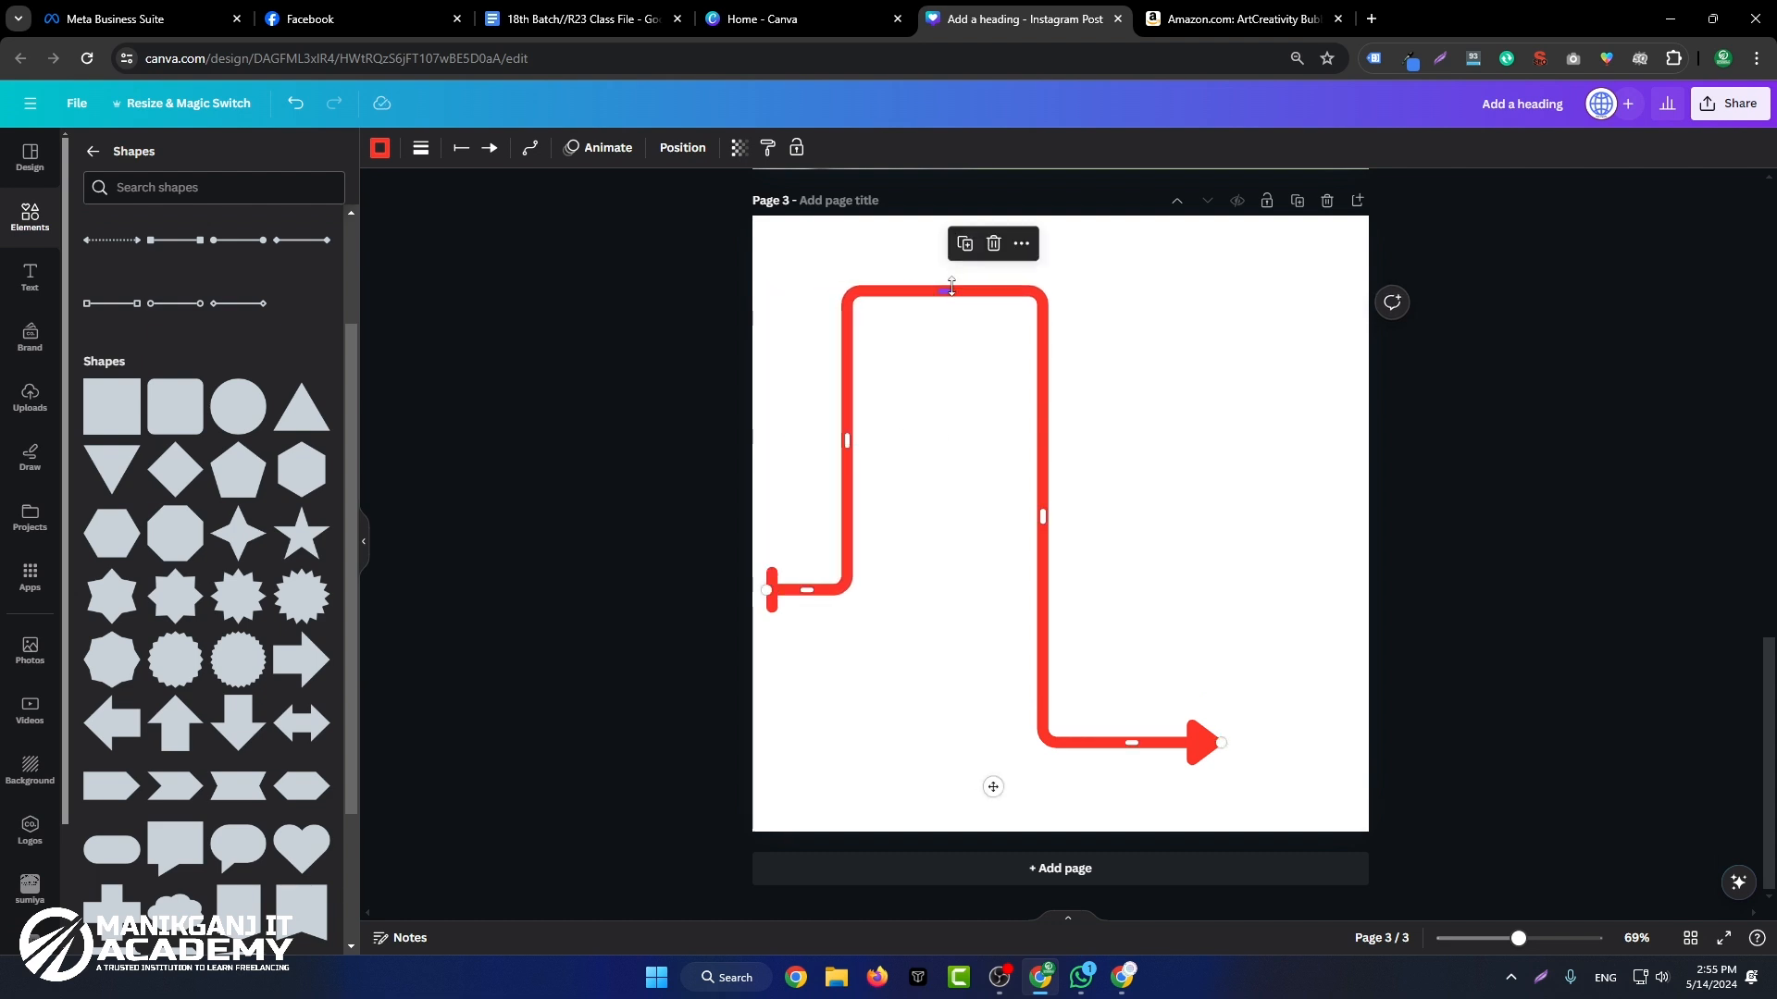
left_click_drag(951, 288, 944, 802)
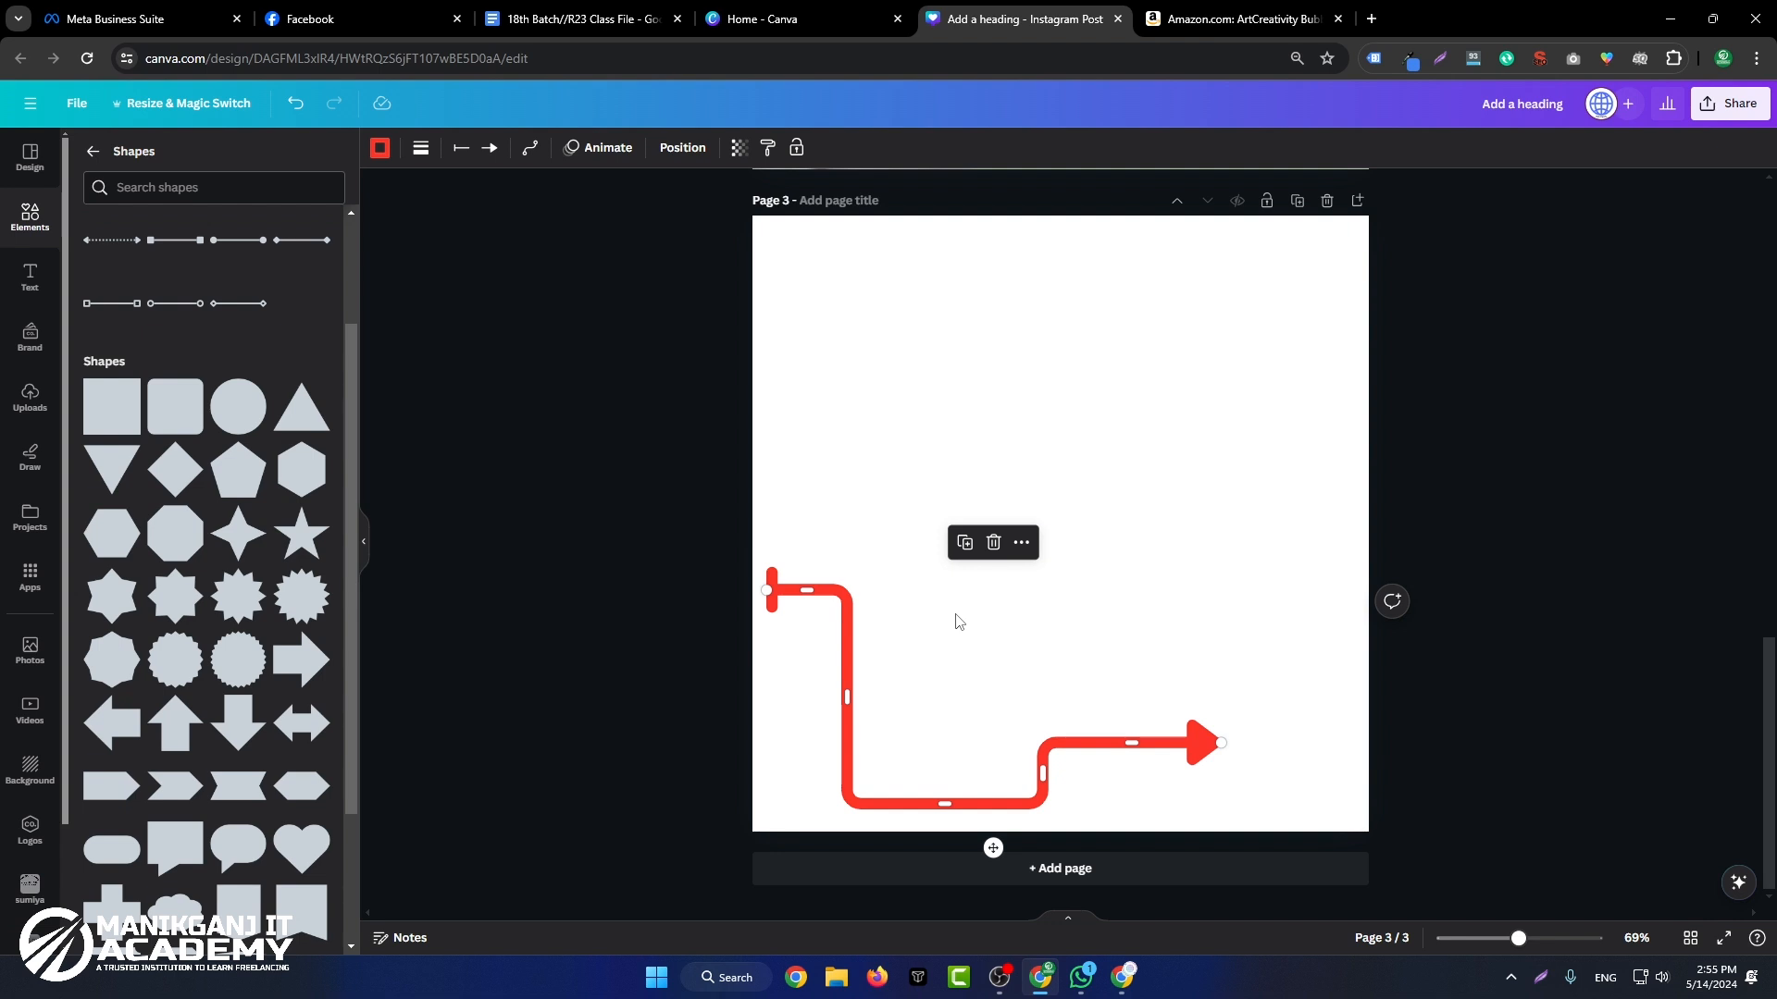
Step: Move the elbowed arrow onto page 2, starting beside the Buy Now button, and pull its tip inside the page's right edge
scroll(1040, 380, "up", 5)
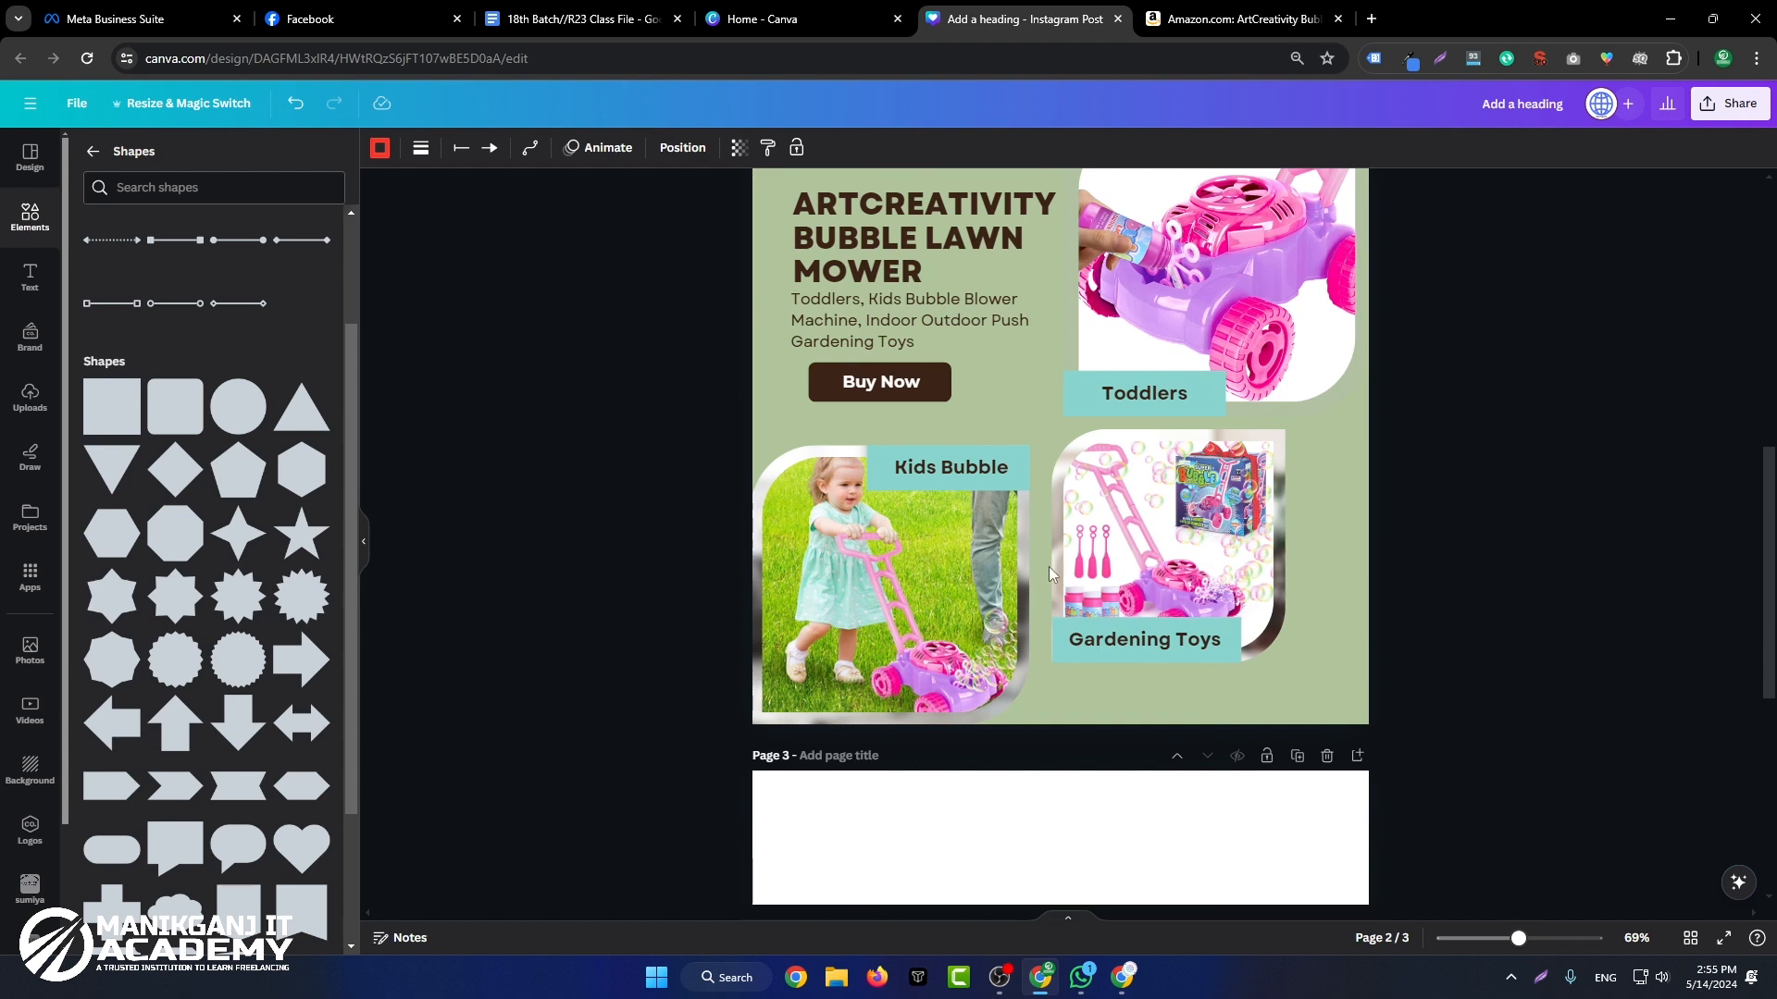
scroll(991, 543, "down", 5)
left_click_drag(995, 814, 1152, 551)
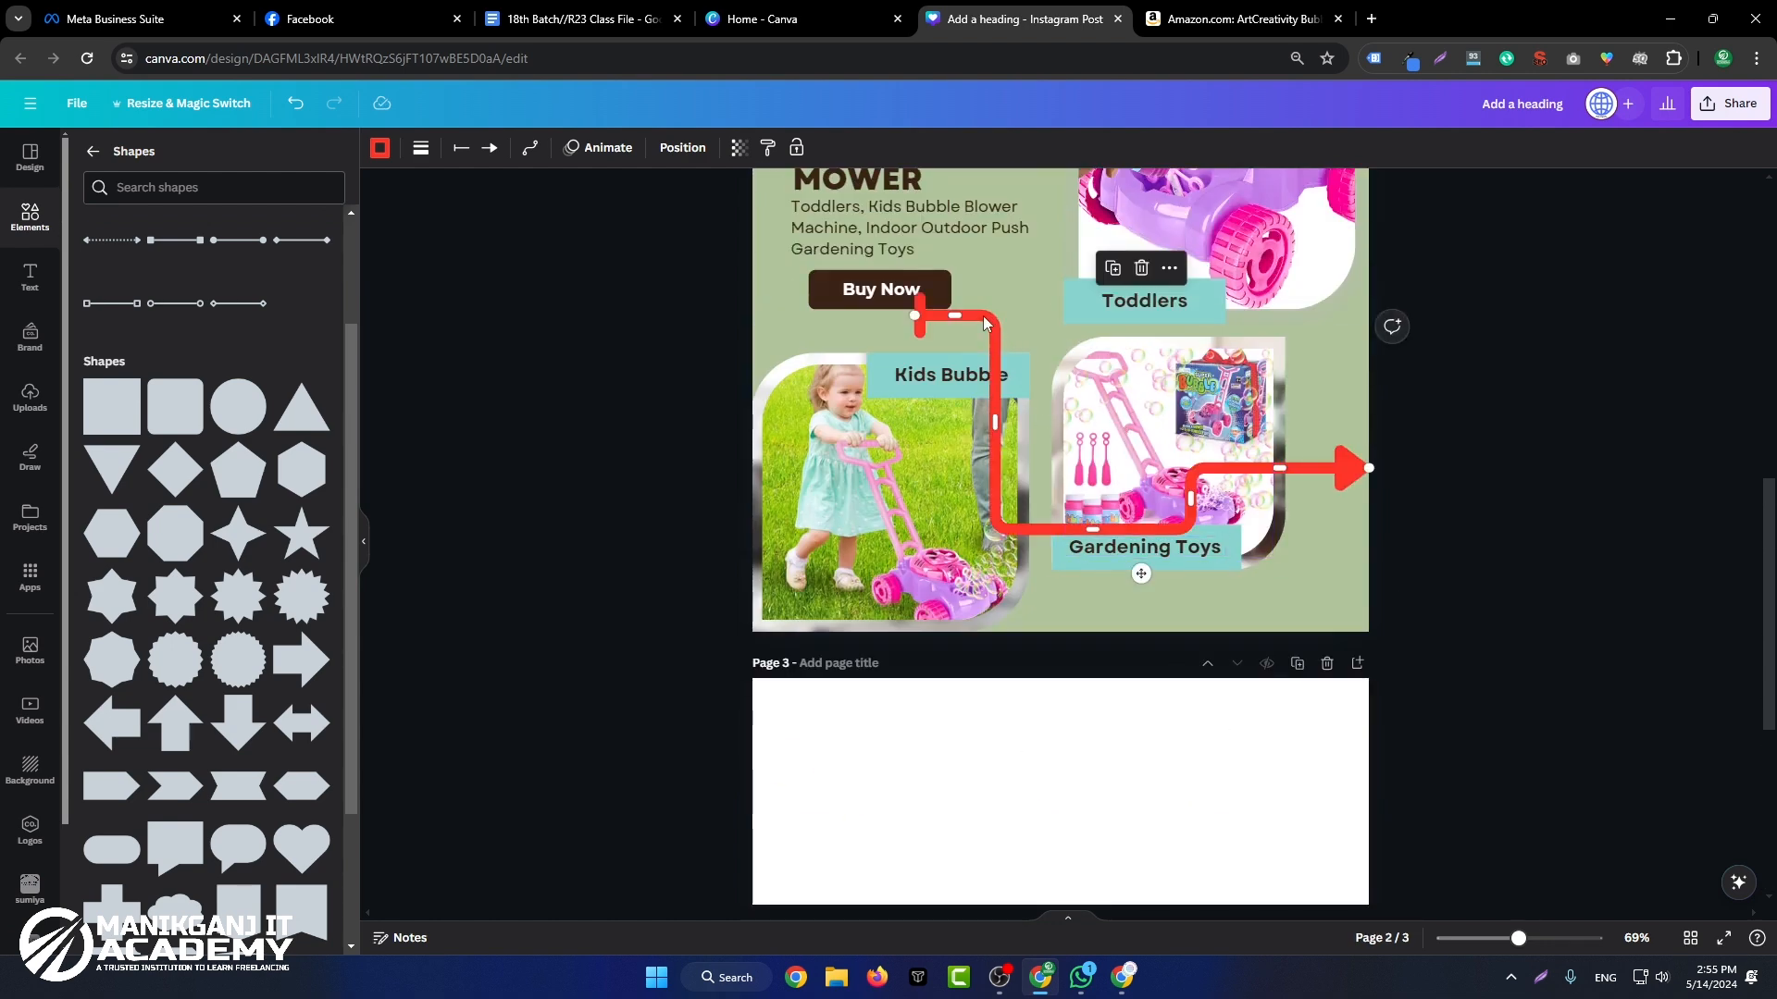
left_click_drag(986, 322, 1033, 293)
left_click_drag(1416, 443, 1355, 453)
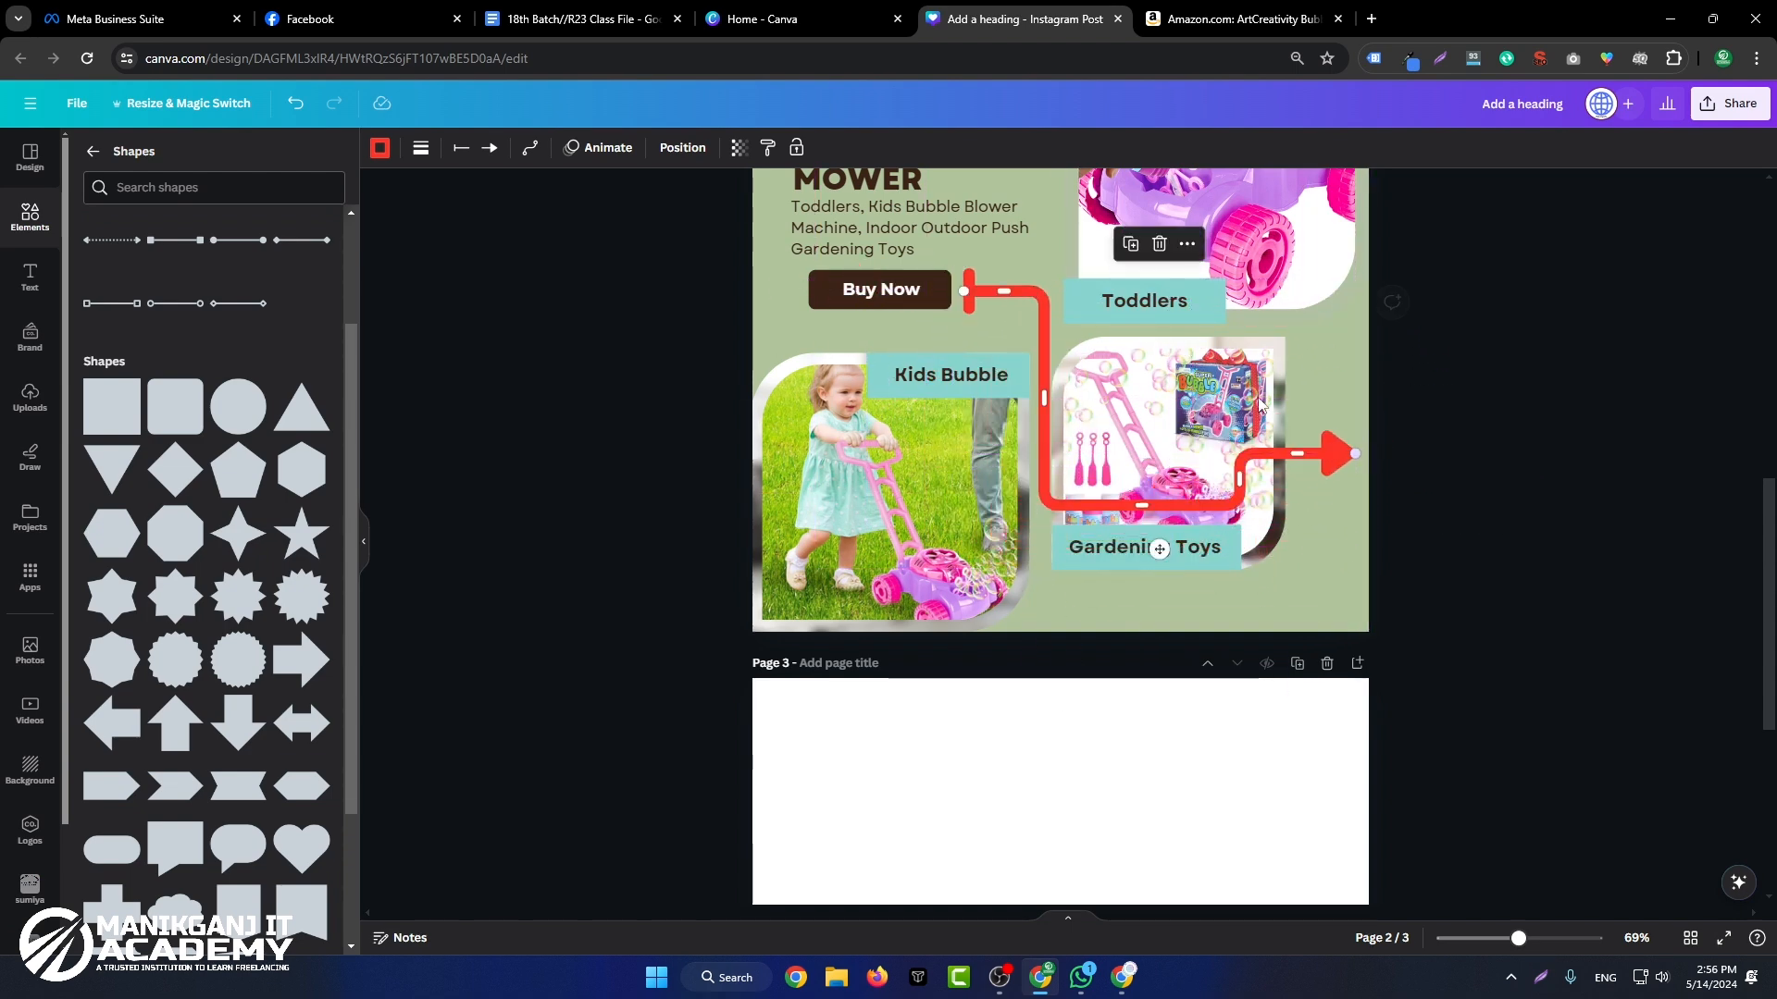
Step: Change the red elbowed arrow's end to an outlined diamond and its start to an open arrowhead
left_click(489, 148)
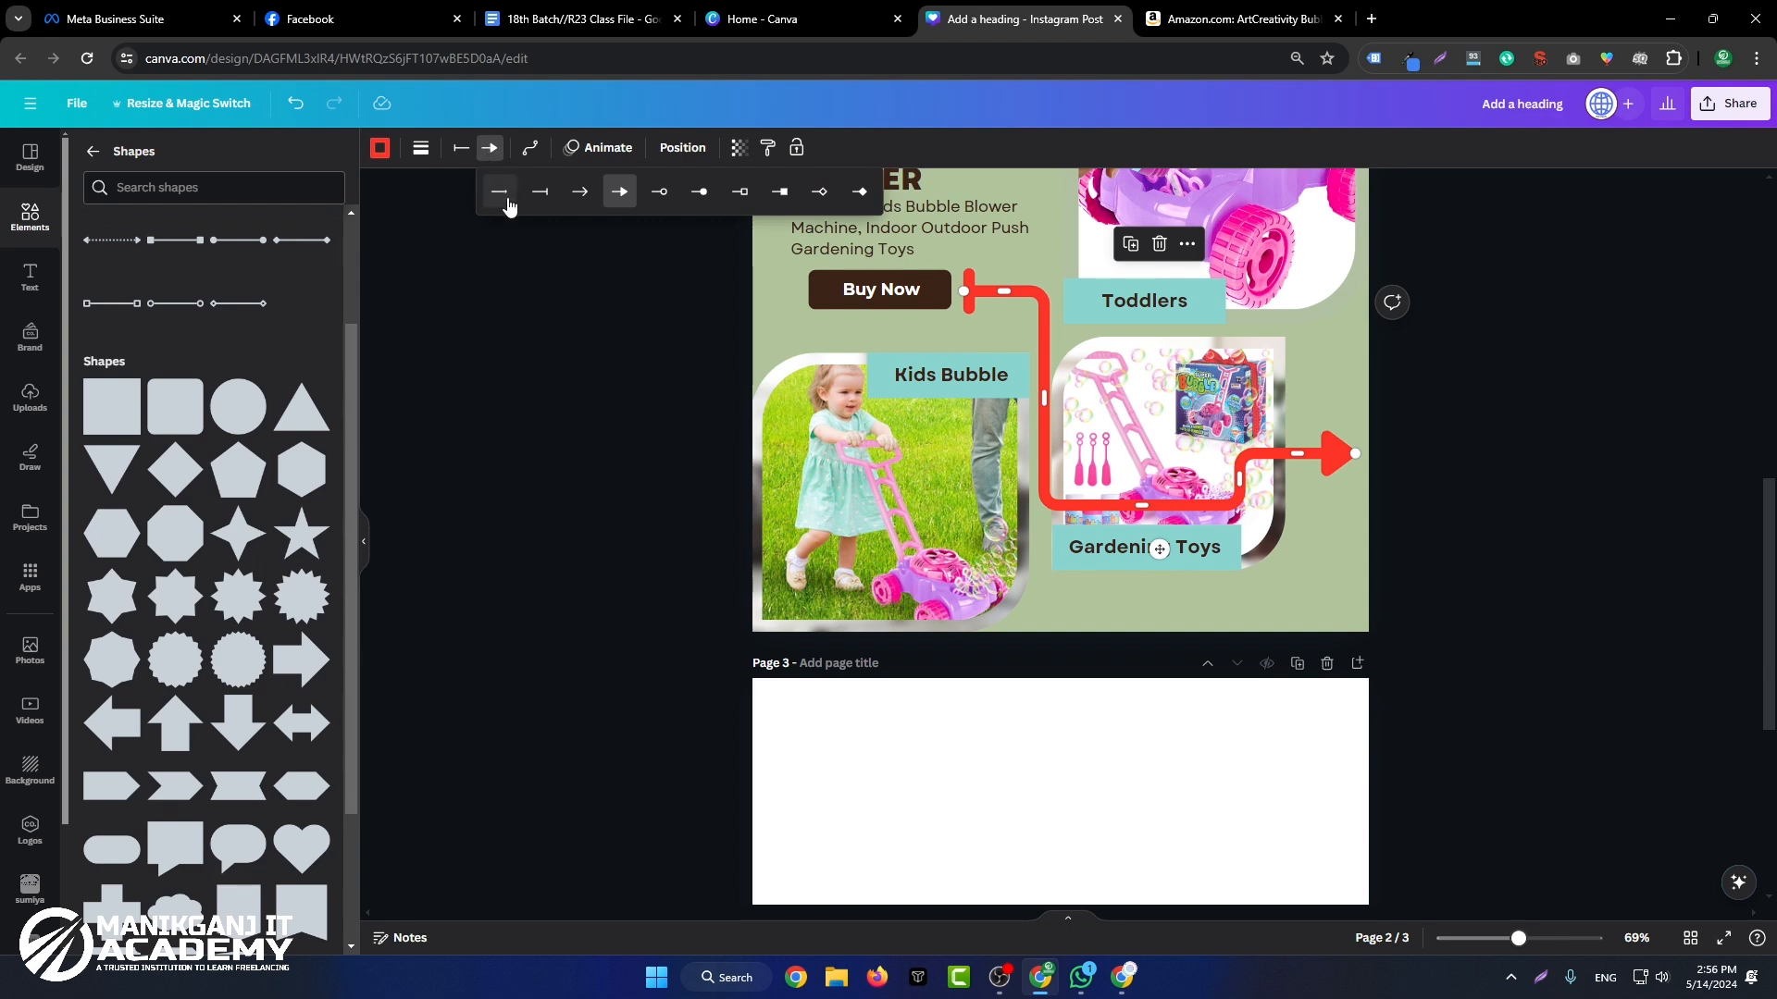
left_click(819, 192)
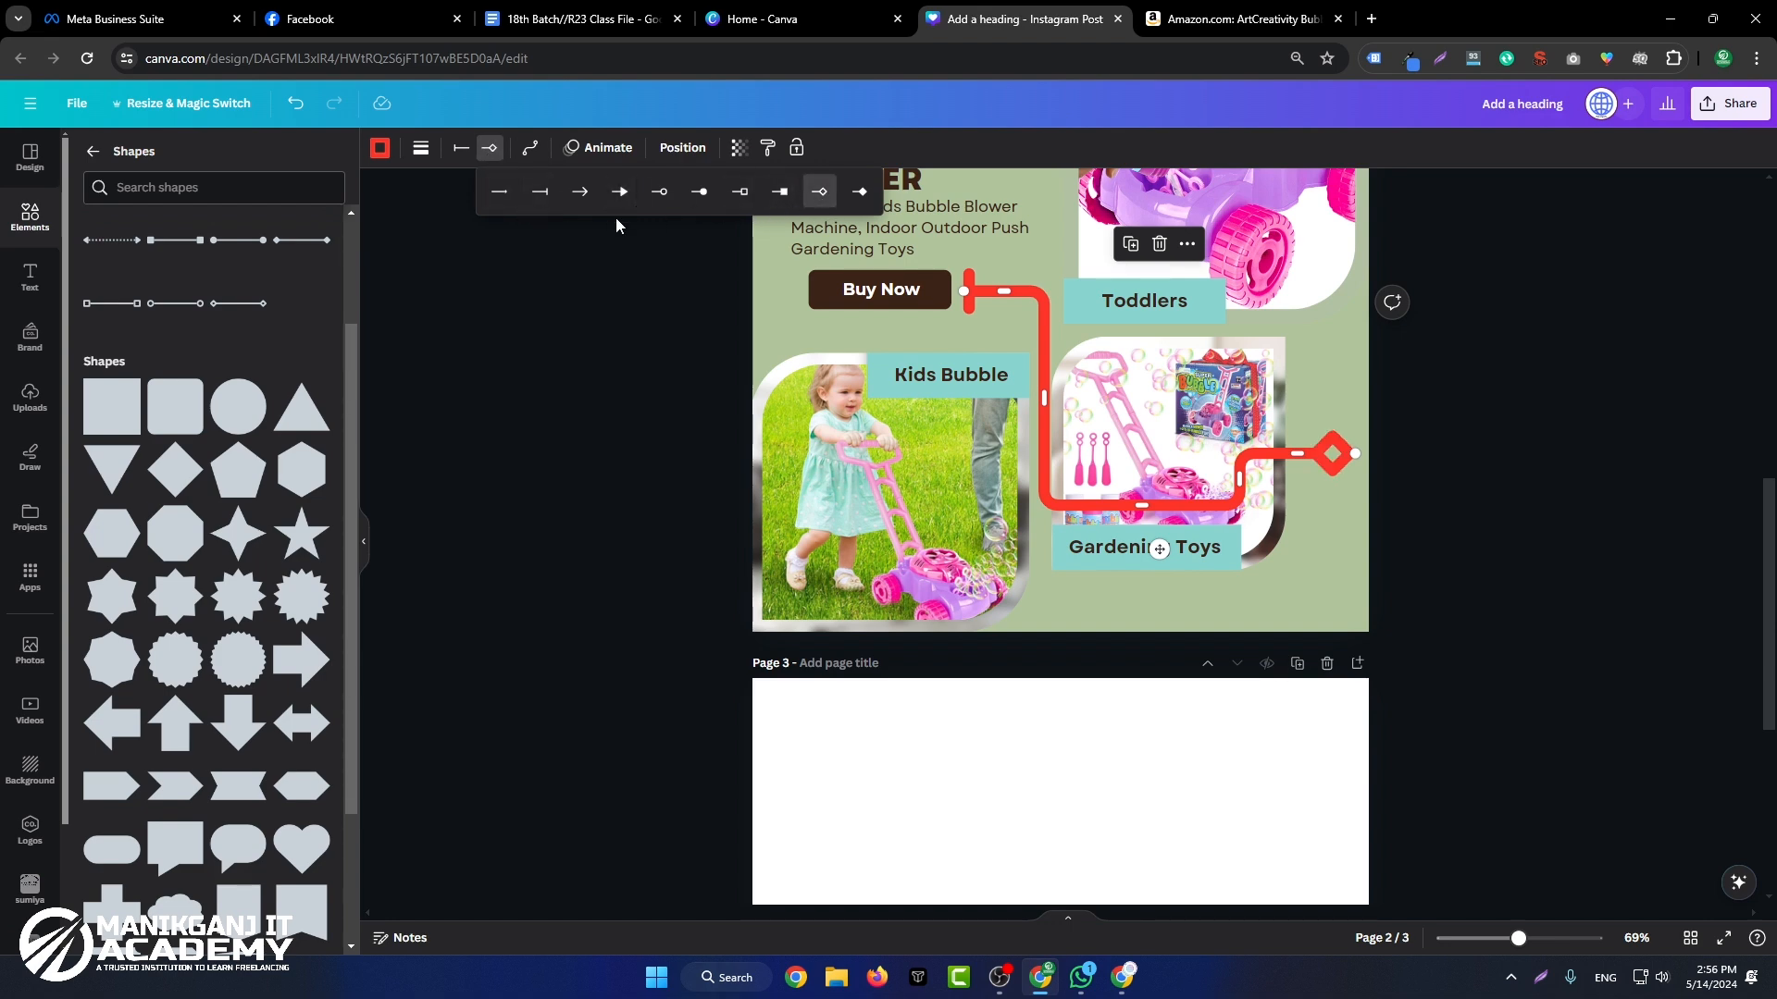
left_click(461, 148)
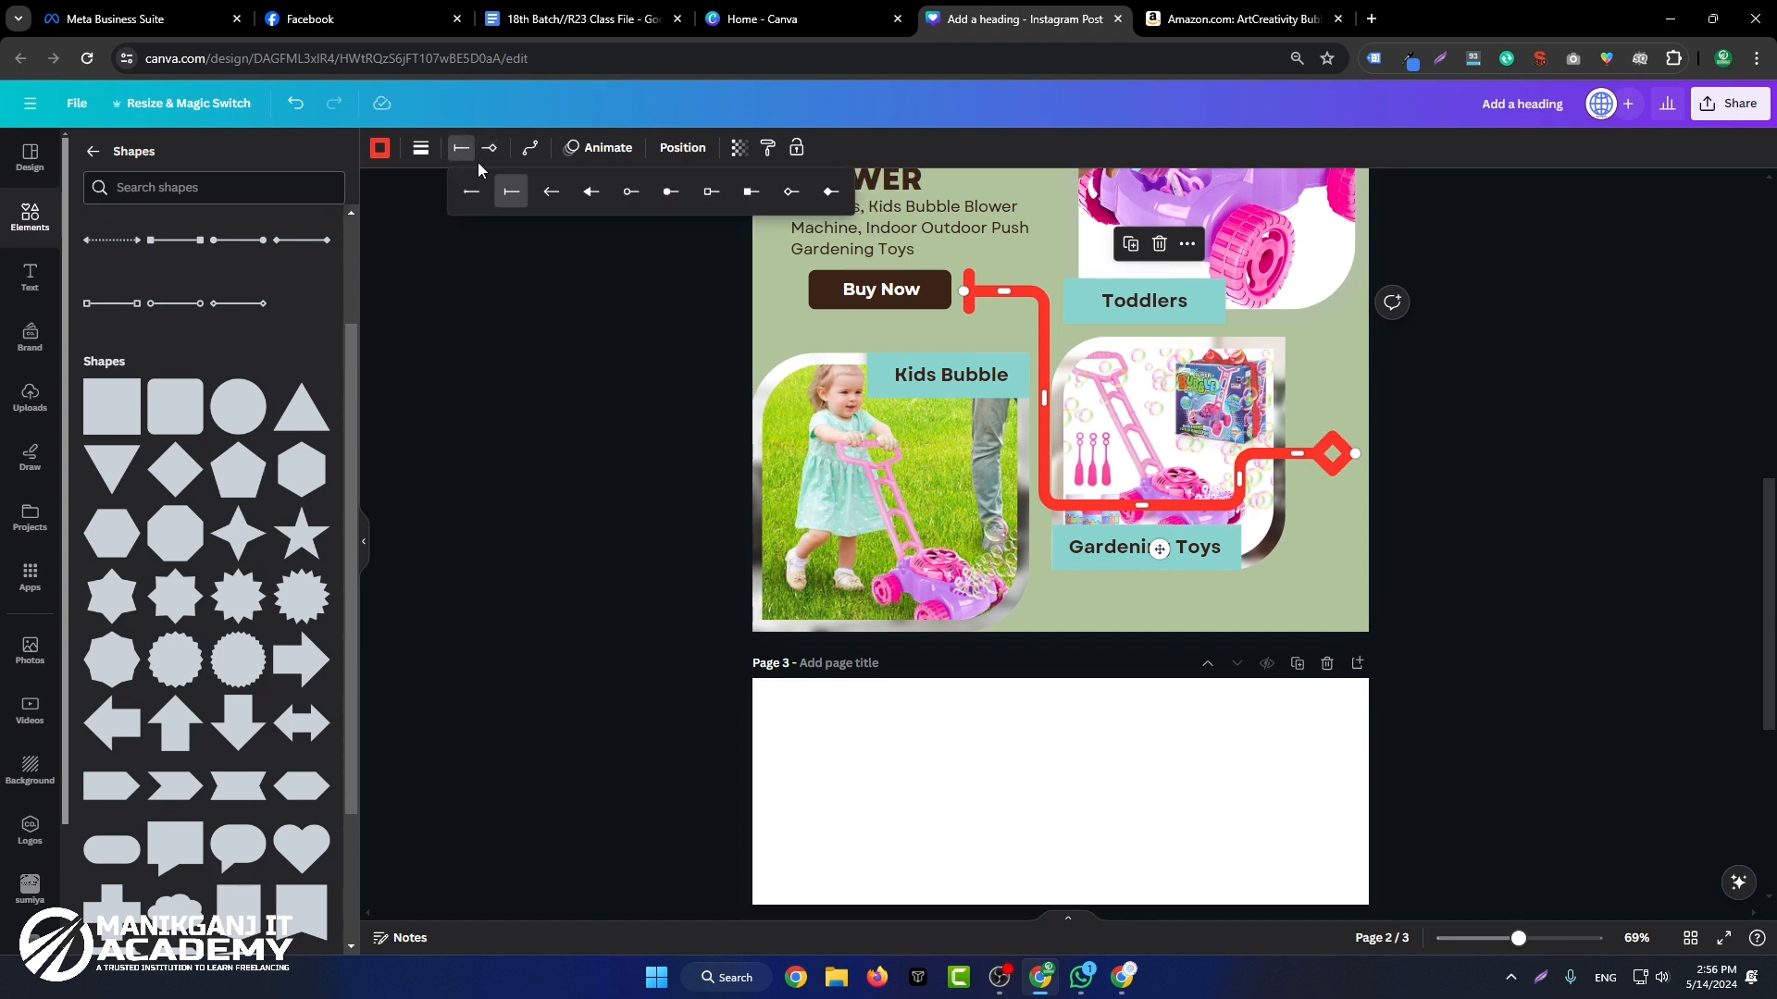
left_click(550, 192)
left_click(1554, 399)
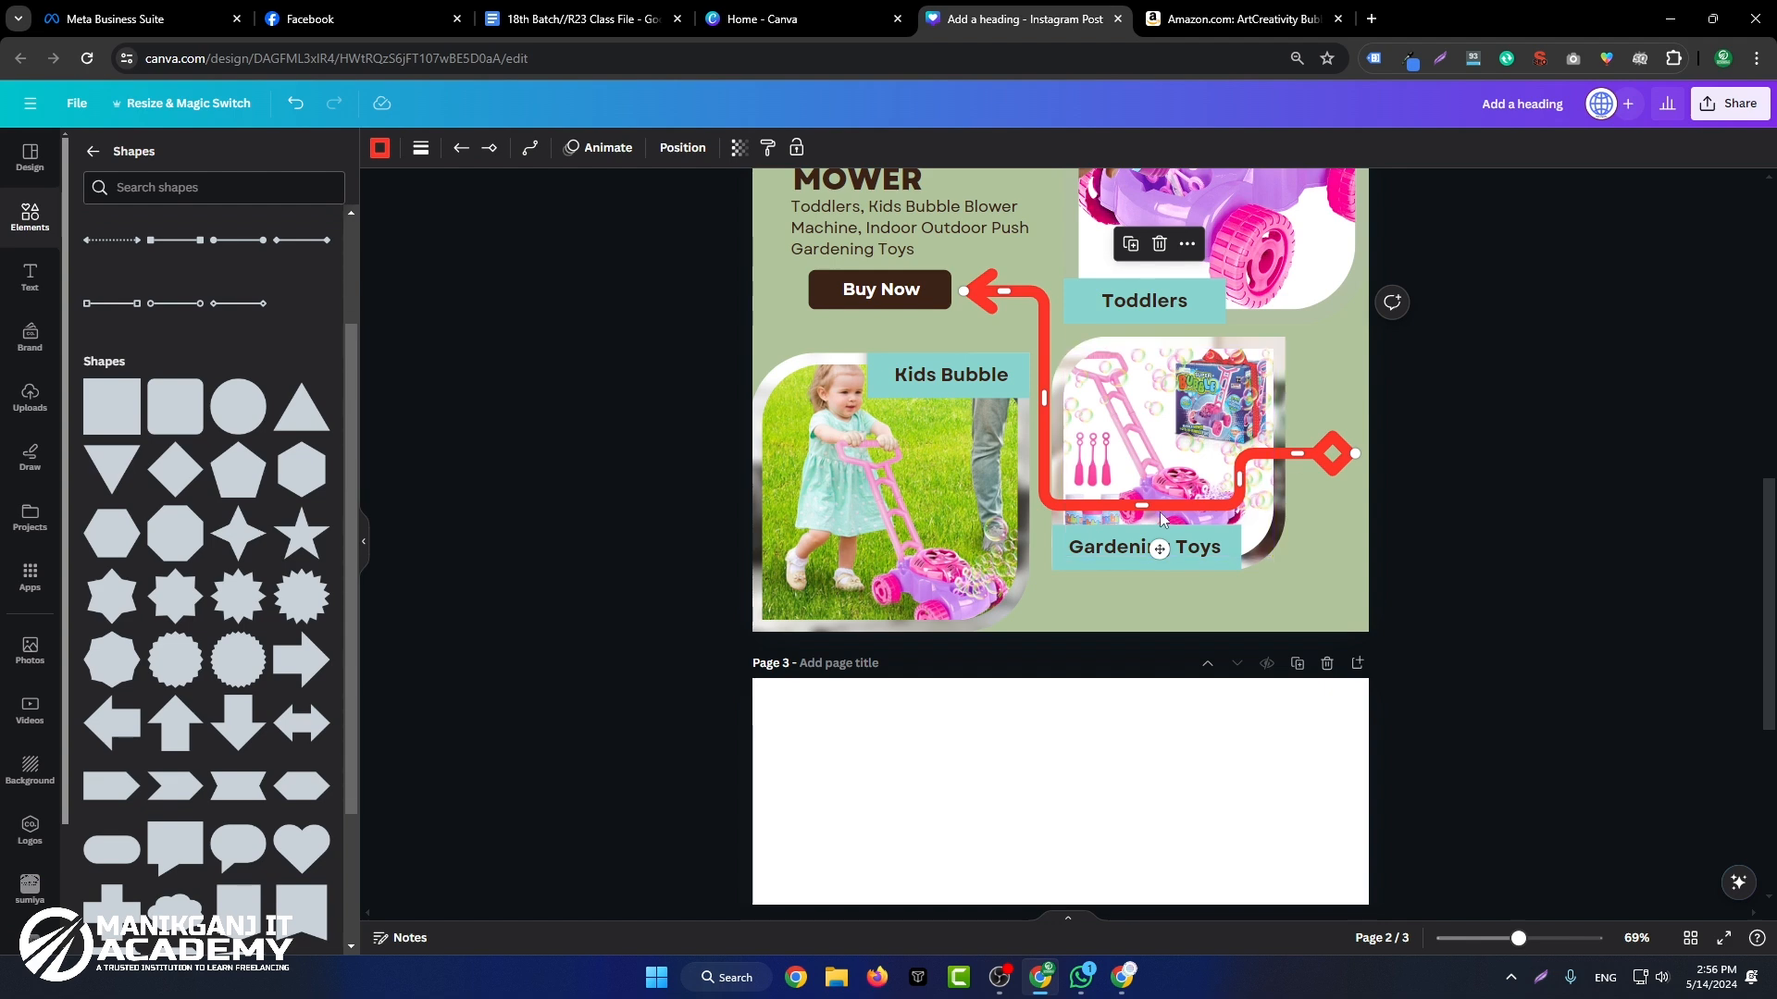
Step: Reroute the red arrow beneath the Gardening Toys label and up the picture's right side, leaving its vertical segment between the two pictures
left_click_drag(1139, 505, 1141, 600)
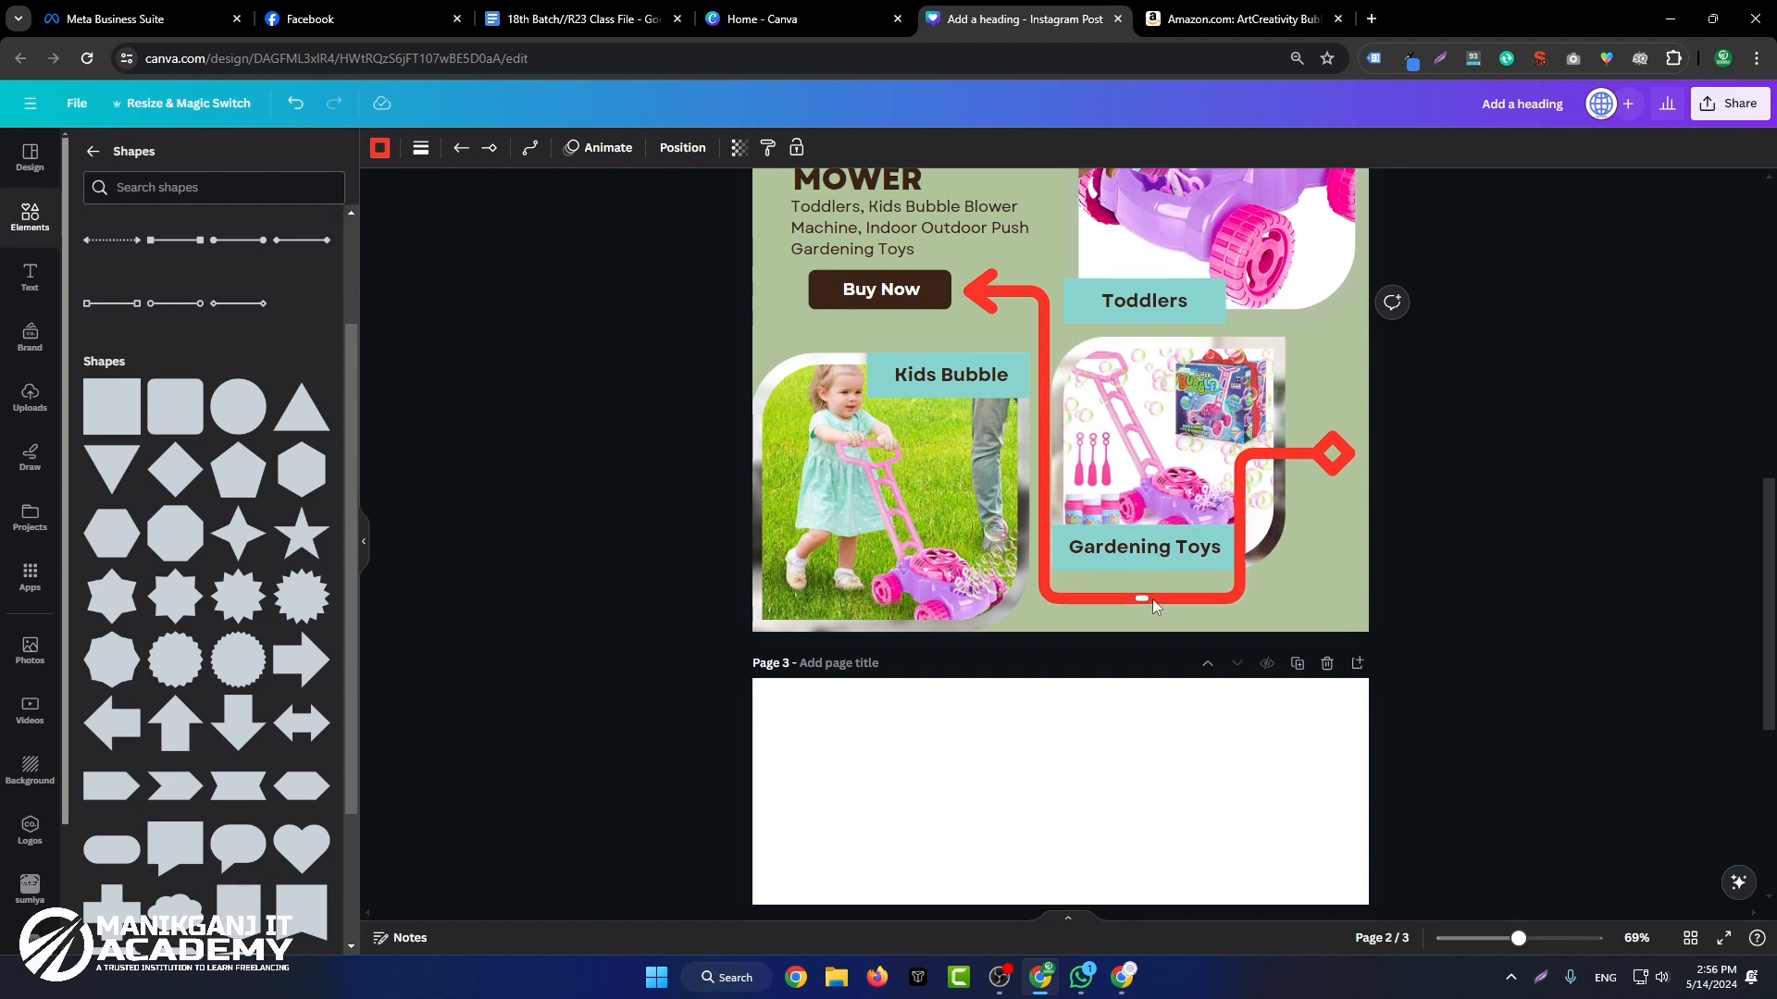
left_click_drag(1240, 523, 1347, 356)
left_click_drag(1337, 478, 1295, 503)
left_click_drag(1299, 352, 1330, 436)
left_click_drag(1293, 516, 1352, 509)
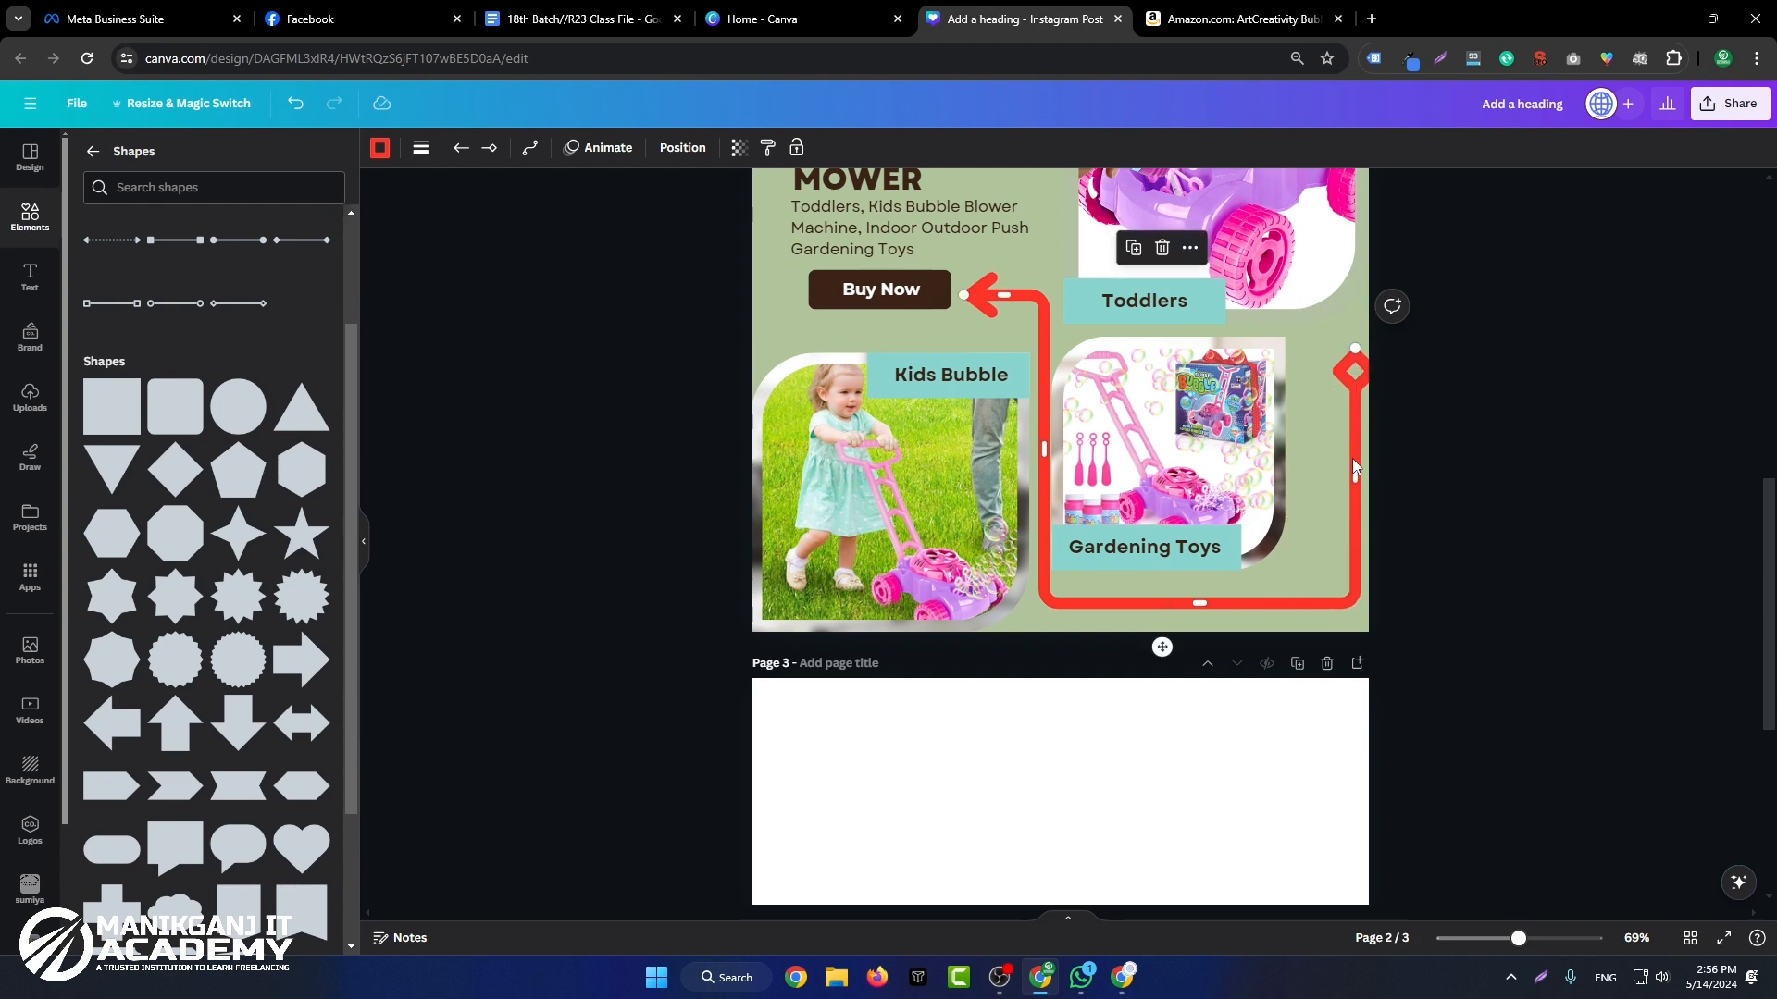
left_click_drag(1353, 464, 1335, 465)
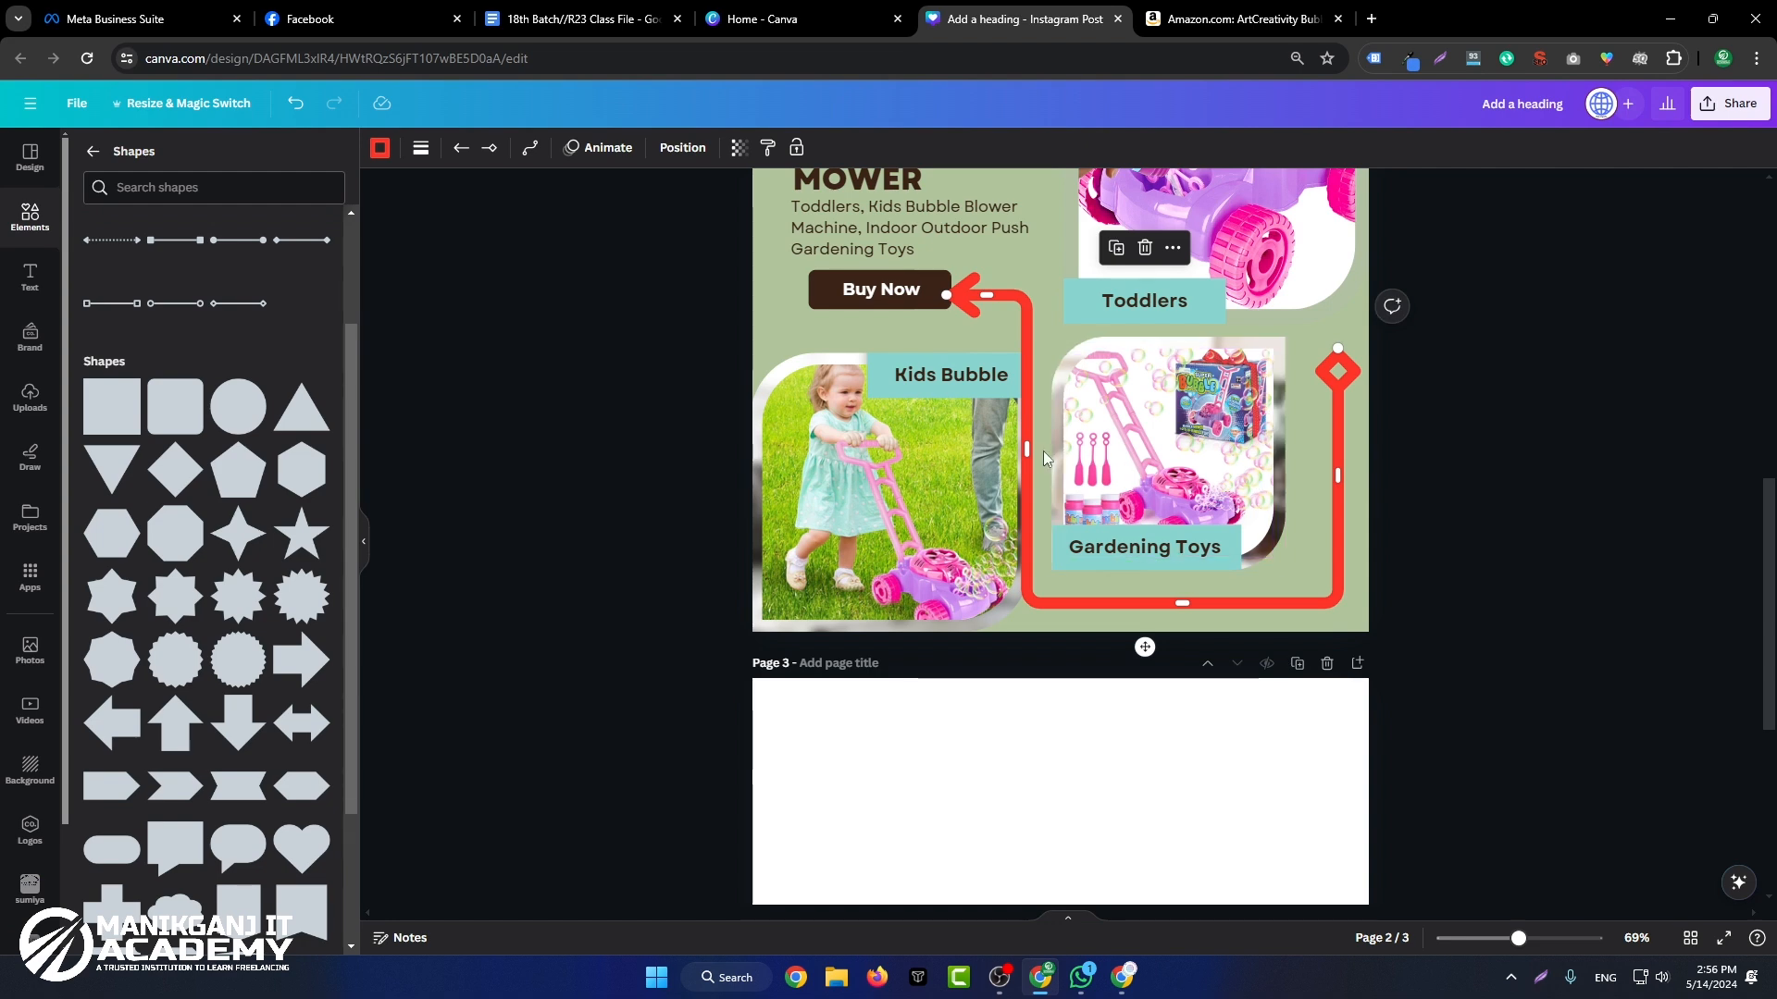
left_click_drag(1028, 448, 1042, 448)
left_click(1667, 413)
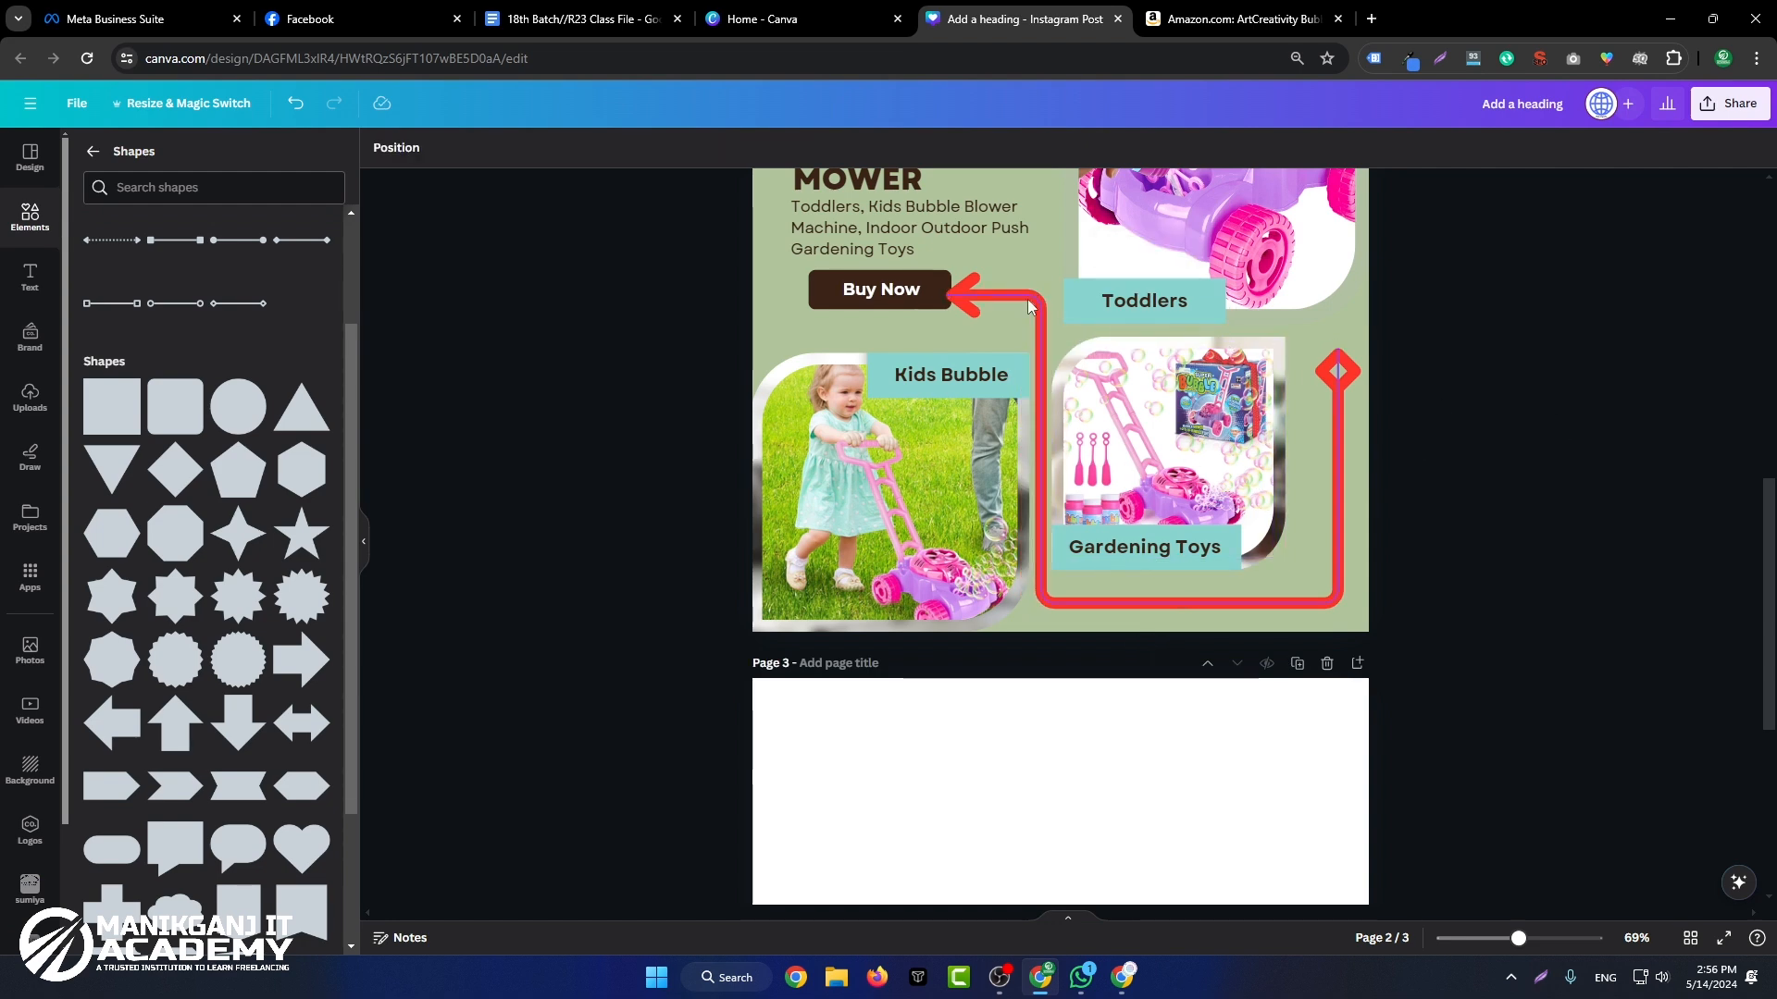
Step: Shift the red arrow slightly up and bend its diamond end toward the Gardening Toys picture's upper right corner
left_click(1028, 301)
left_click_drag(1031, 306, 1035, 292)
left_click_drag(1353, 466, 1352, 529)
left_click_drag(1348, 346, 1308, 337)
left_click(1281, 587)
left_click(1283, 596)
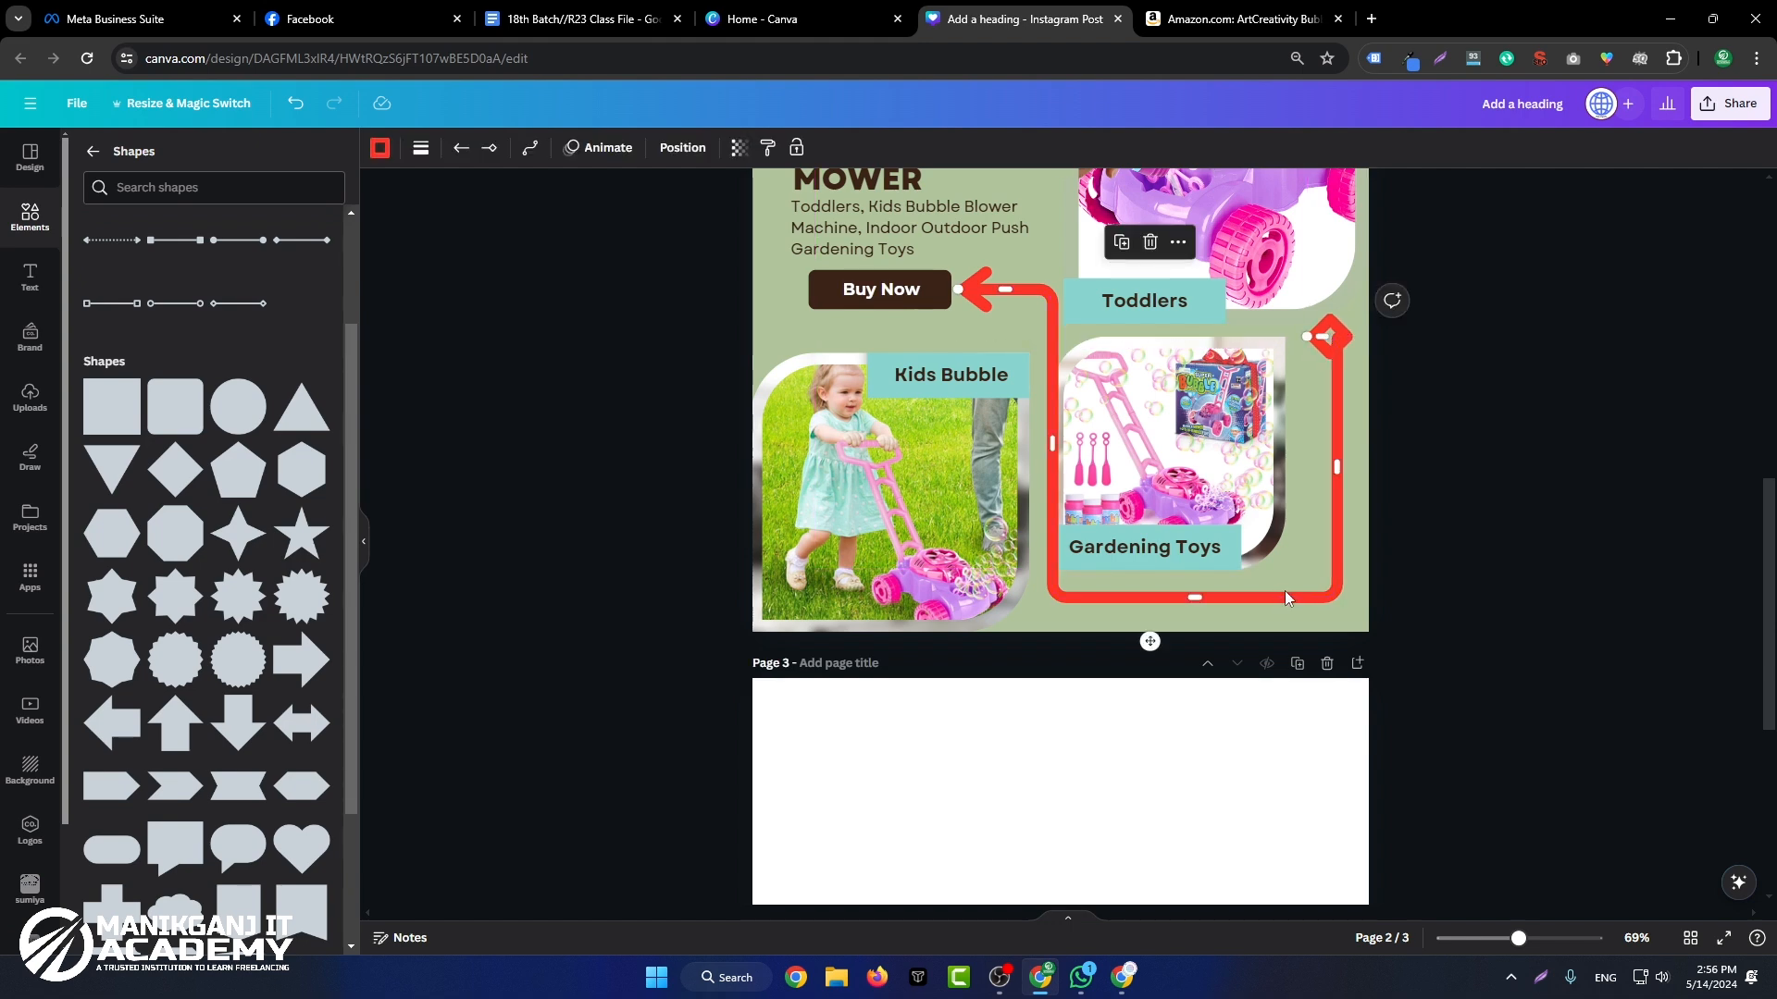
Step: Take the red arrow off page 2, paste it onto page 3 and clear it from there
key("Delete")
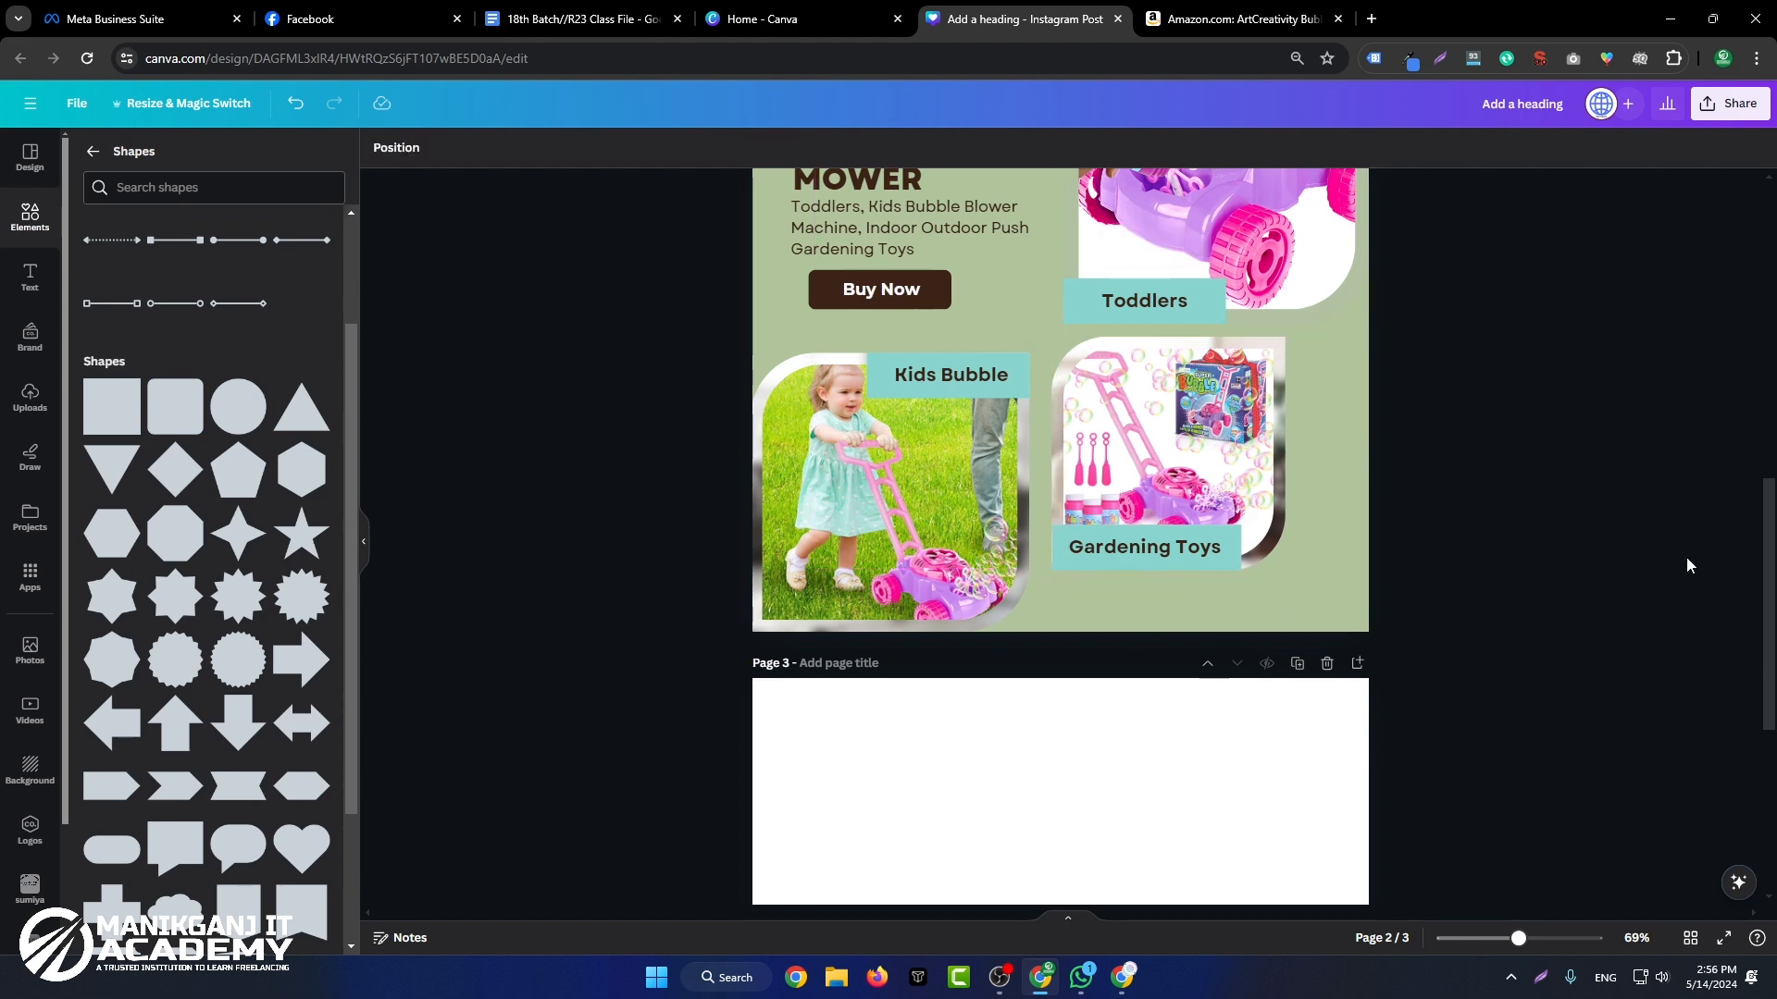
left_click(1007, 791)
key("ctrl+v")
scroll(1060, 703, "down", 5)
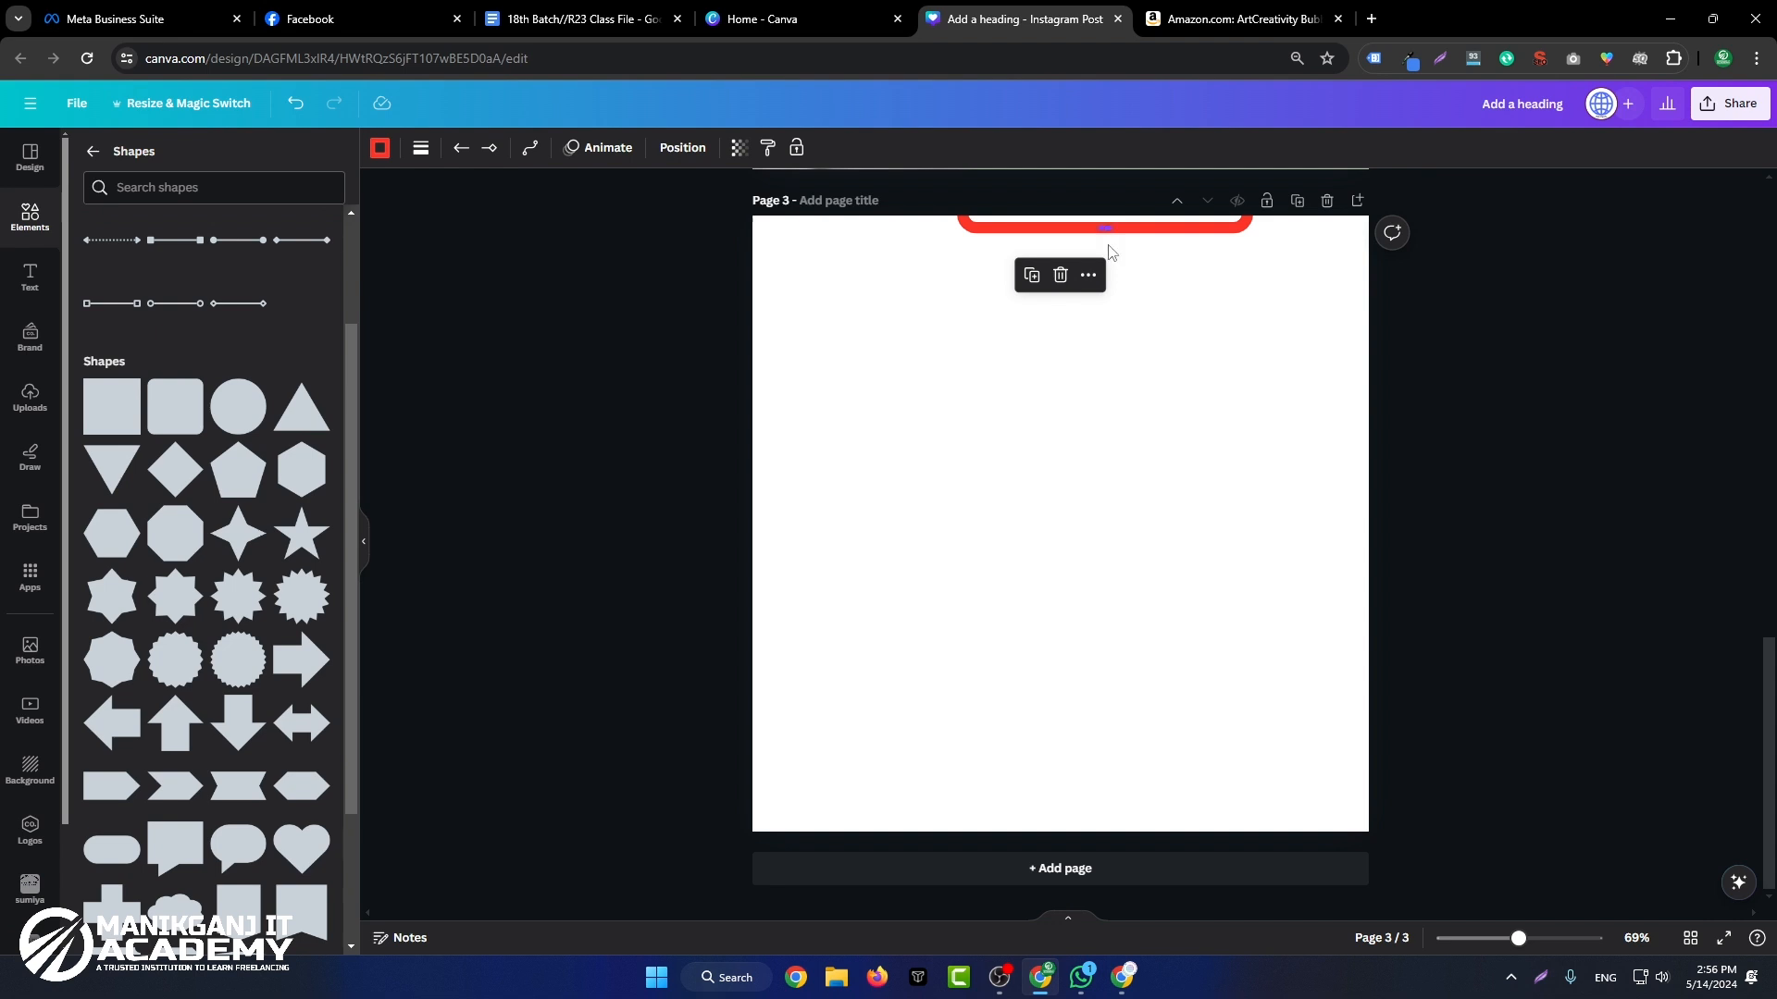
left_click_drag(1110, 252, 1093, 492)
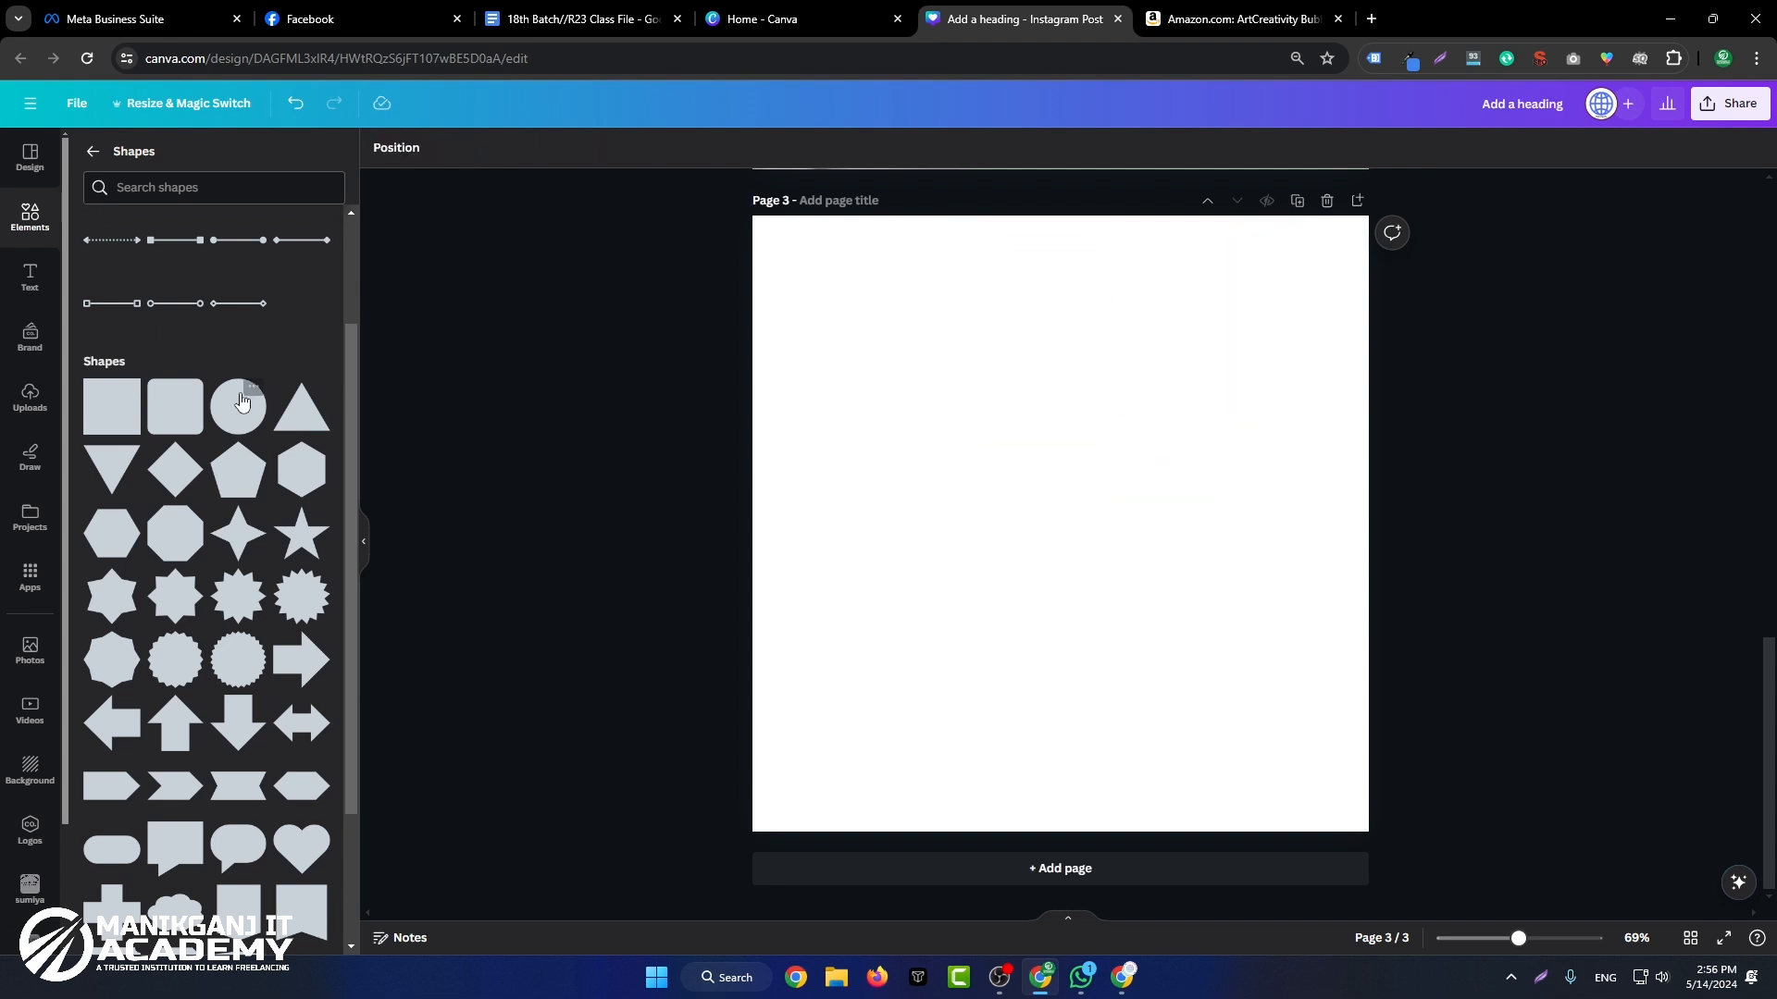
Step: Add a rounded square to page 3 and place it in the page's upper middle
left_click(174, 407)
left_click(844, 423)
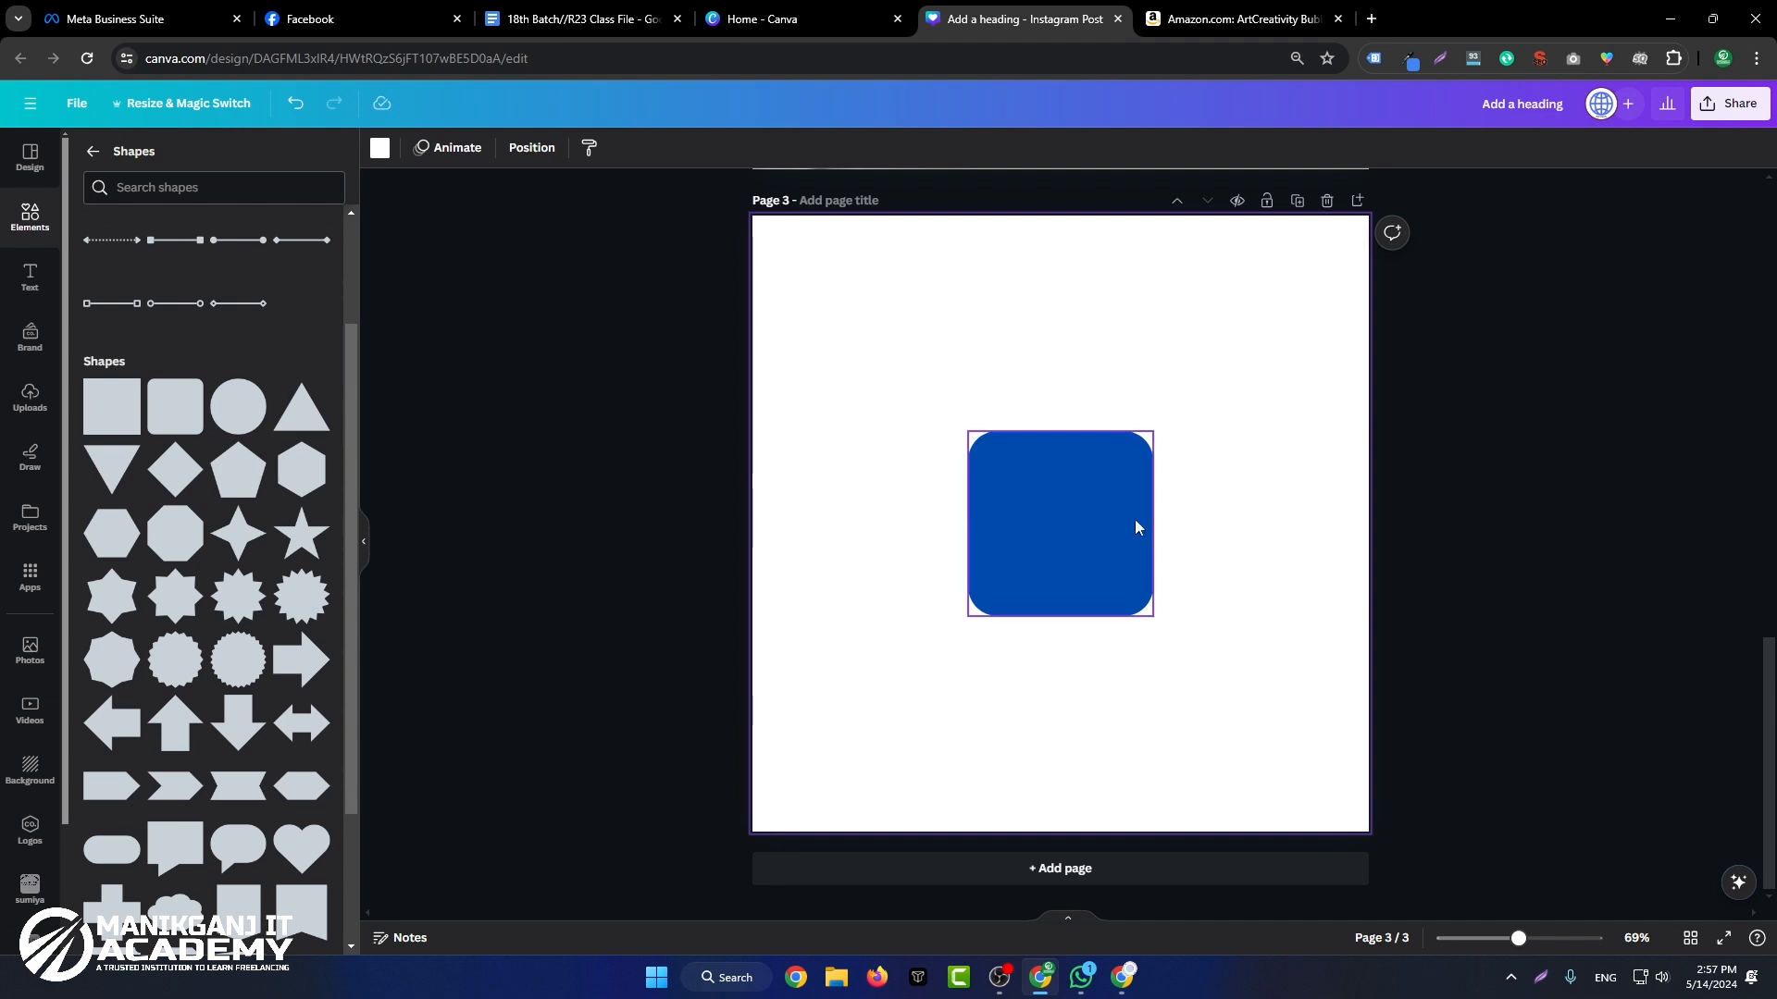
left_click(1095, 555)
left_click_drag(1094, 555, 1059, 420)
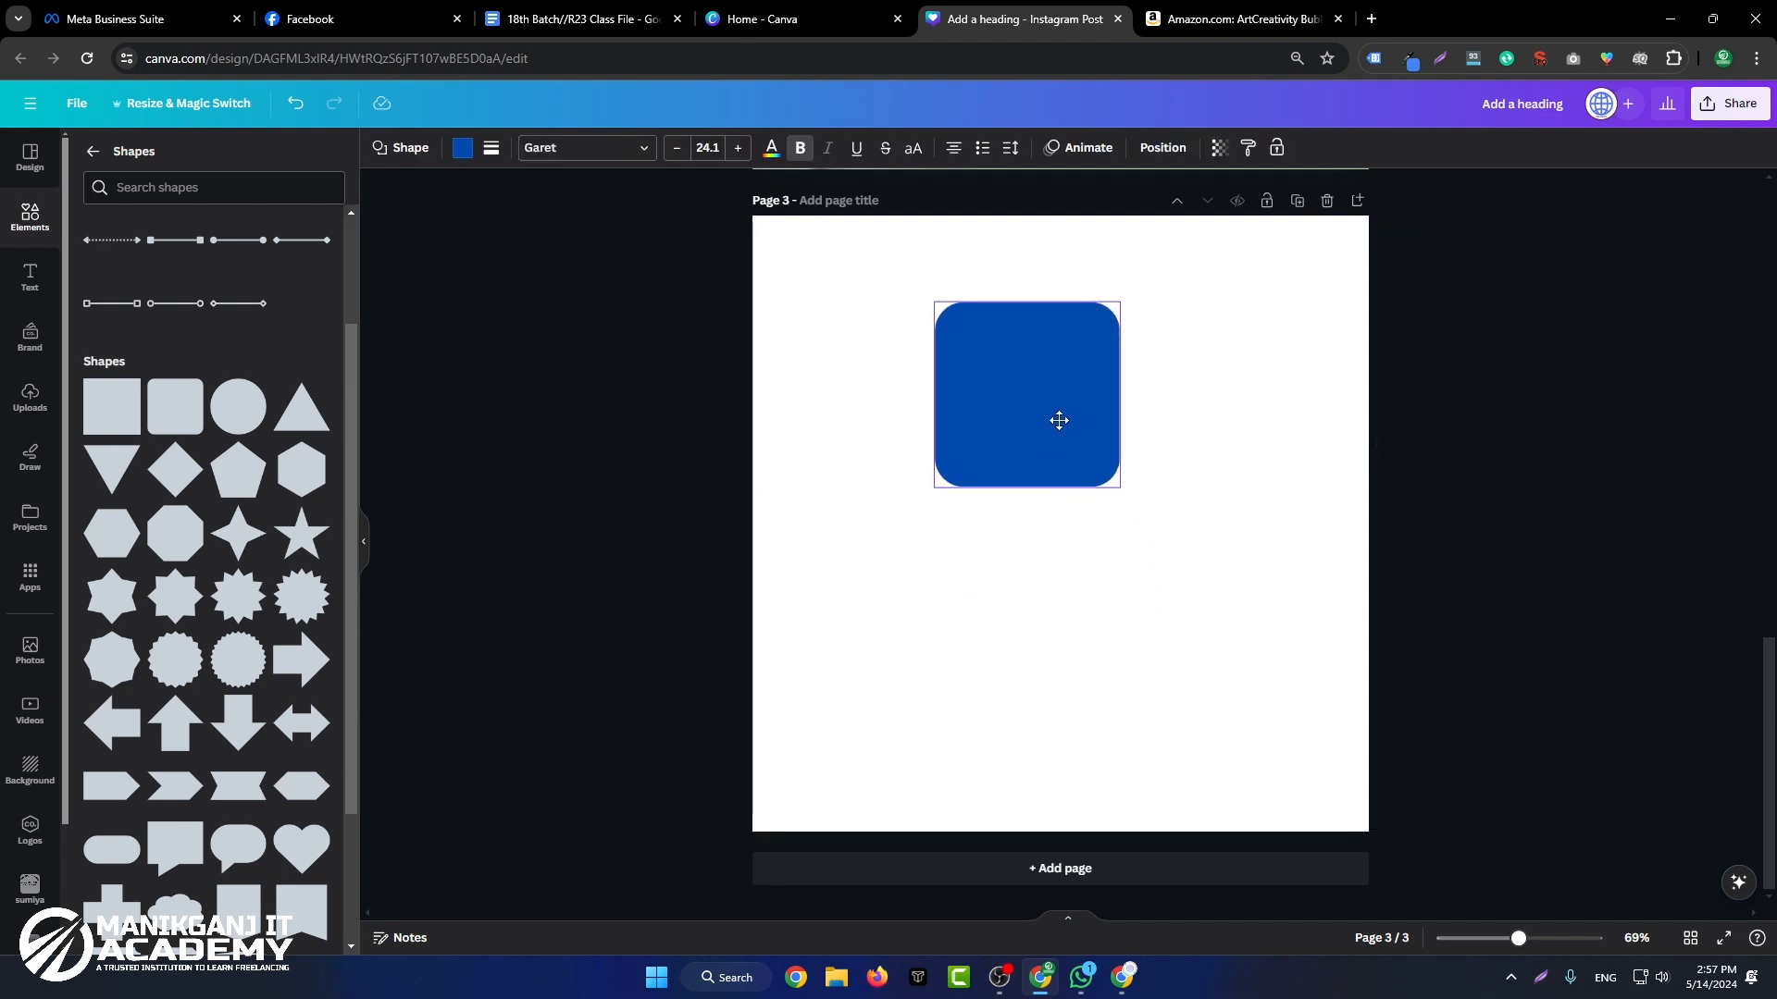
left_click(1503, 447)
left_click(1007, 446)
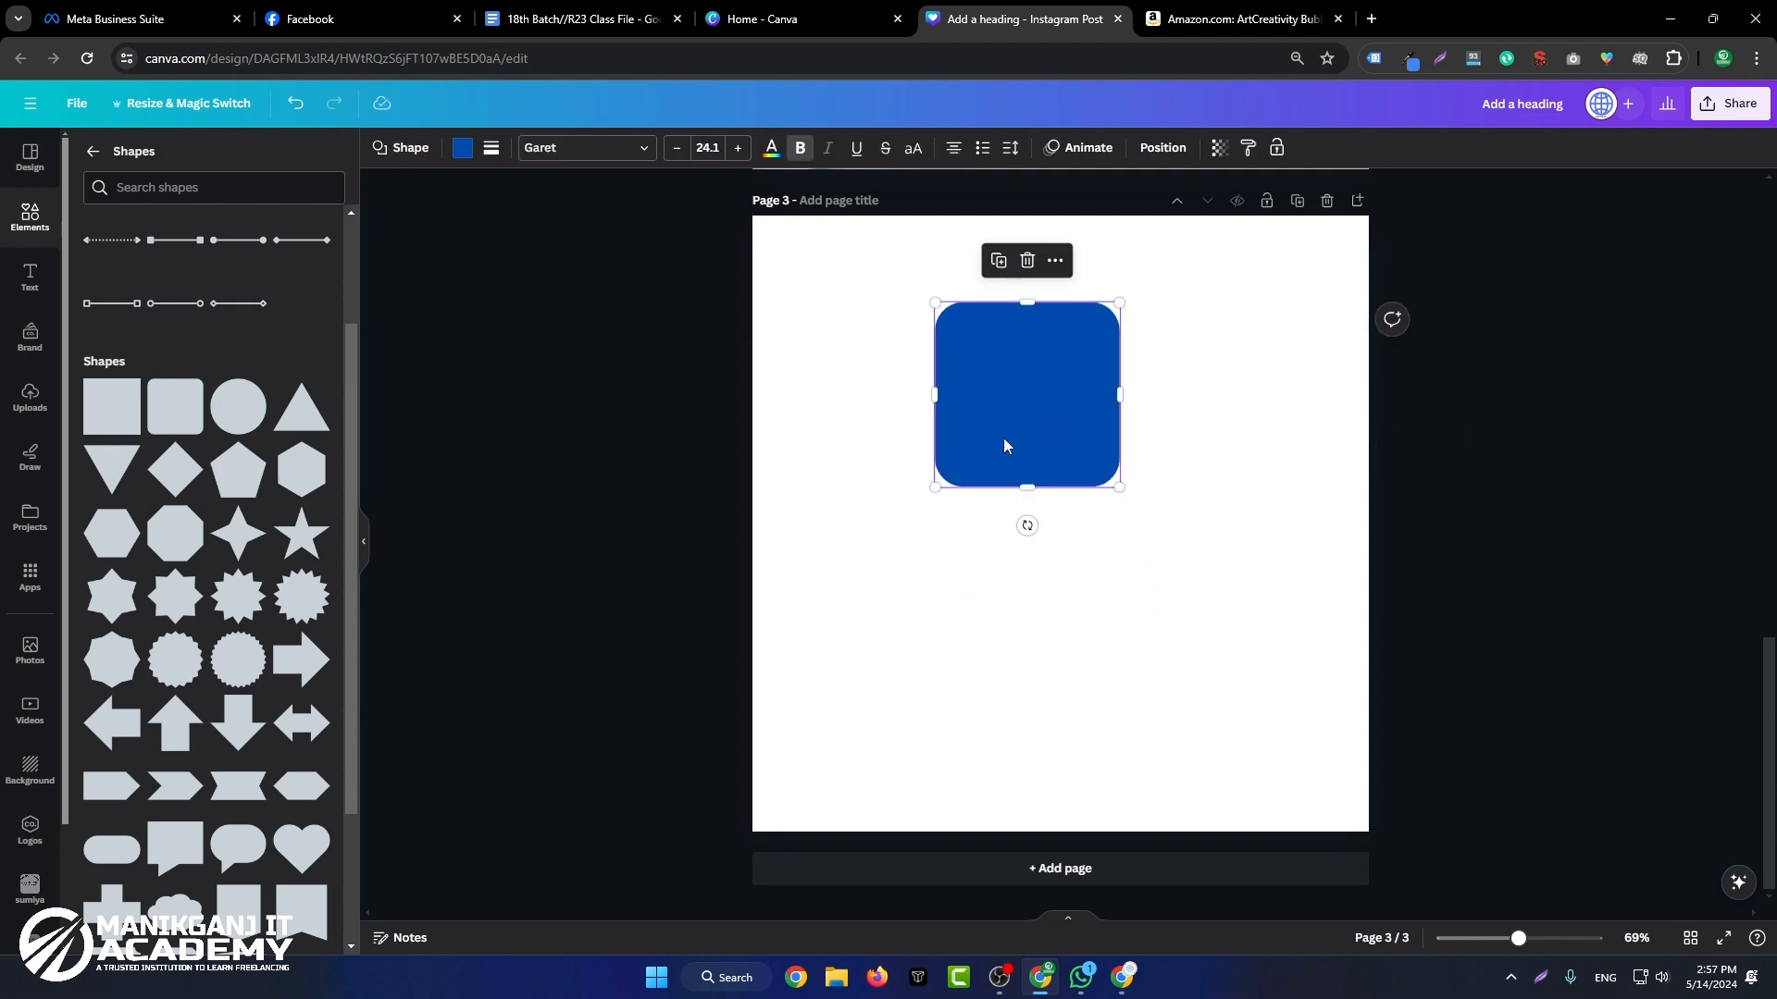
Step: Add a circle to page 3 and fill it with the dark red document color
left_click(235, 418)
left_click(1253, 626)
left_click(1064, 566)
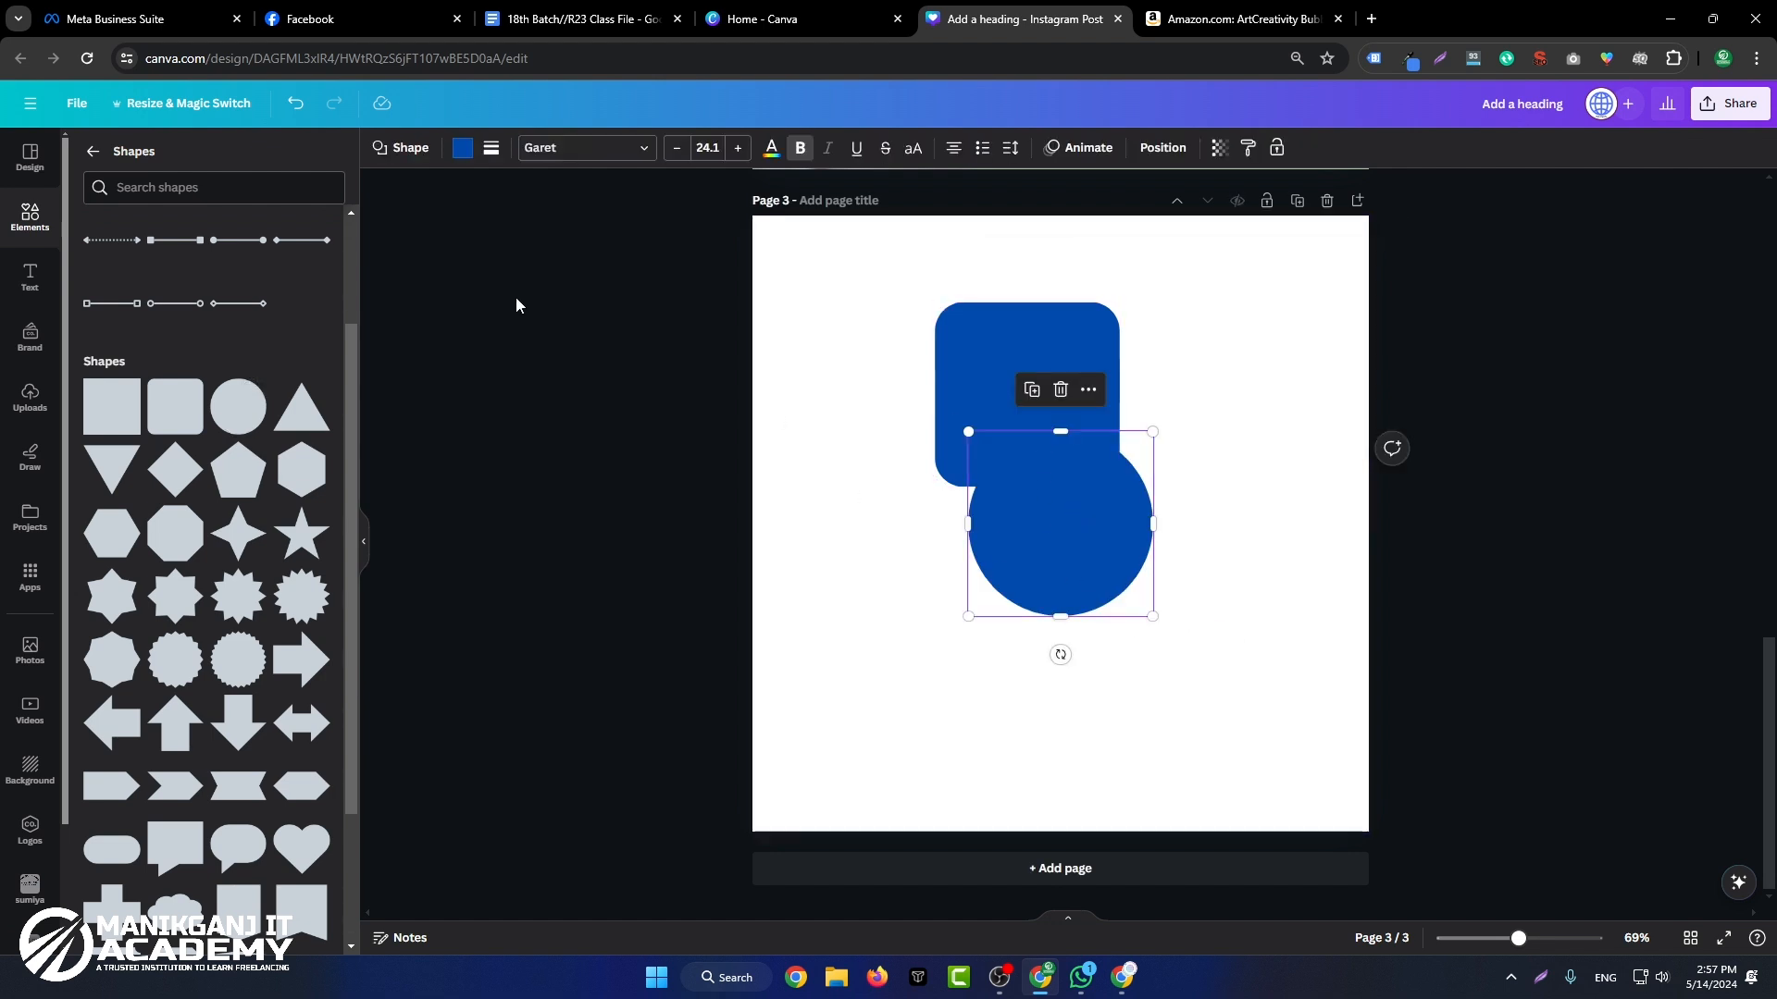
left_click(462, 148)
left_click(272, 249)
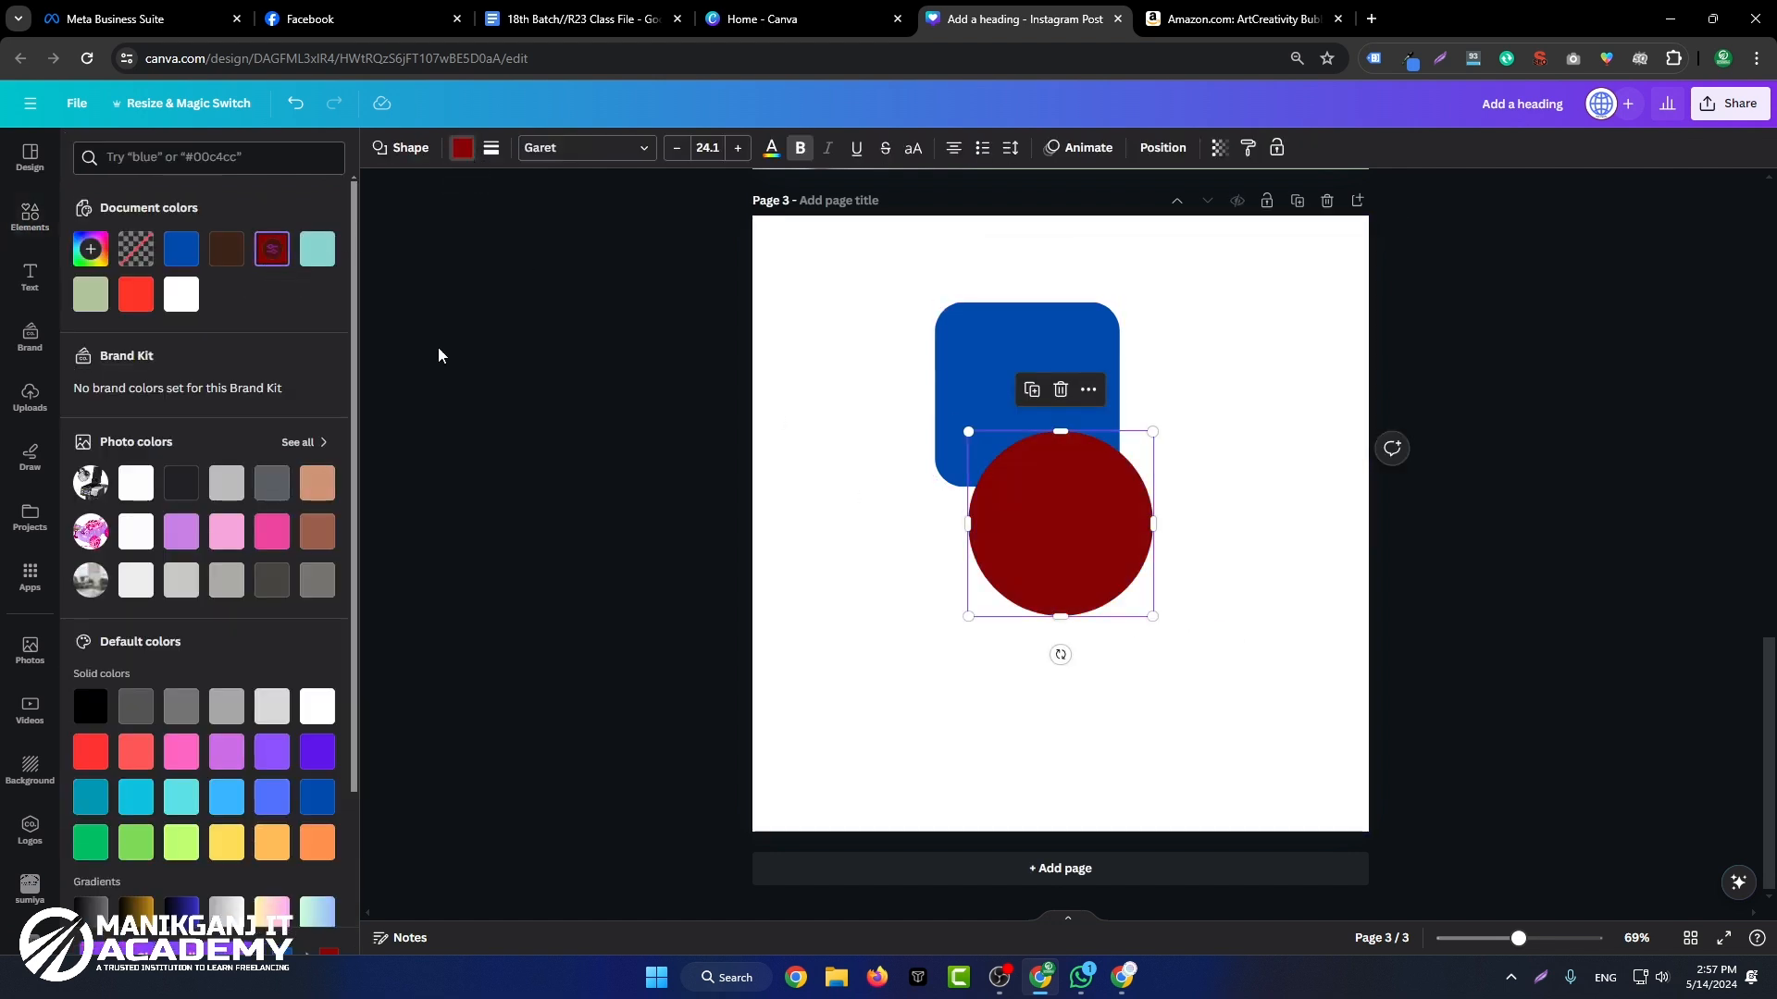
Step: Align the circle exactly over the blue rounded square and move both shapes lower left on page 3
left_click(904, 555)
left_click(1015, 547)
left_click_drag(1015, 547, 979, 435)
left_click_drag(1263, 326, 970, 504)
left_click_drag(1004, 429, 969, 589)
left_click(1245, 512)
Step: Fill the circle on the rounded square with the default solid yellow
left_click(1033, 544)
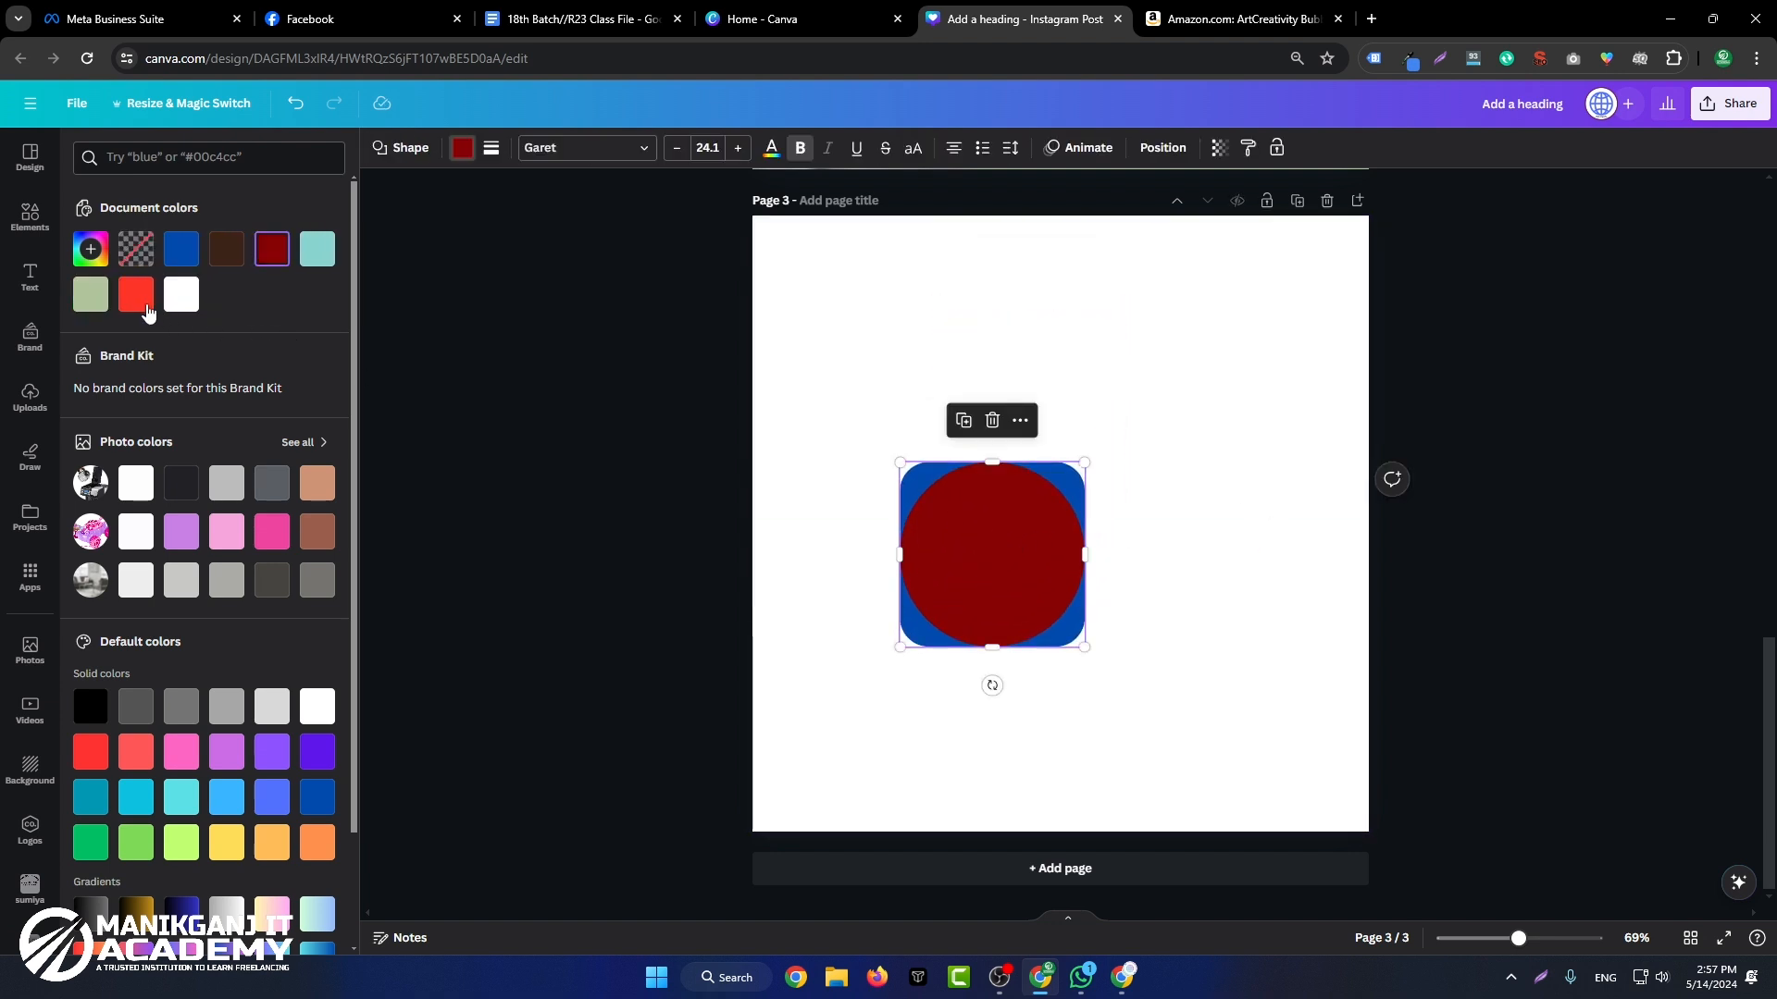
left_click(233, 849)
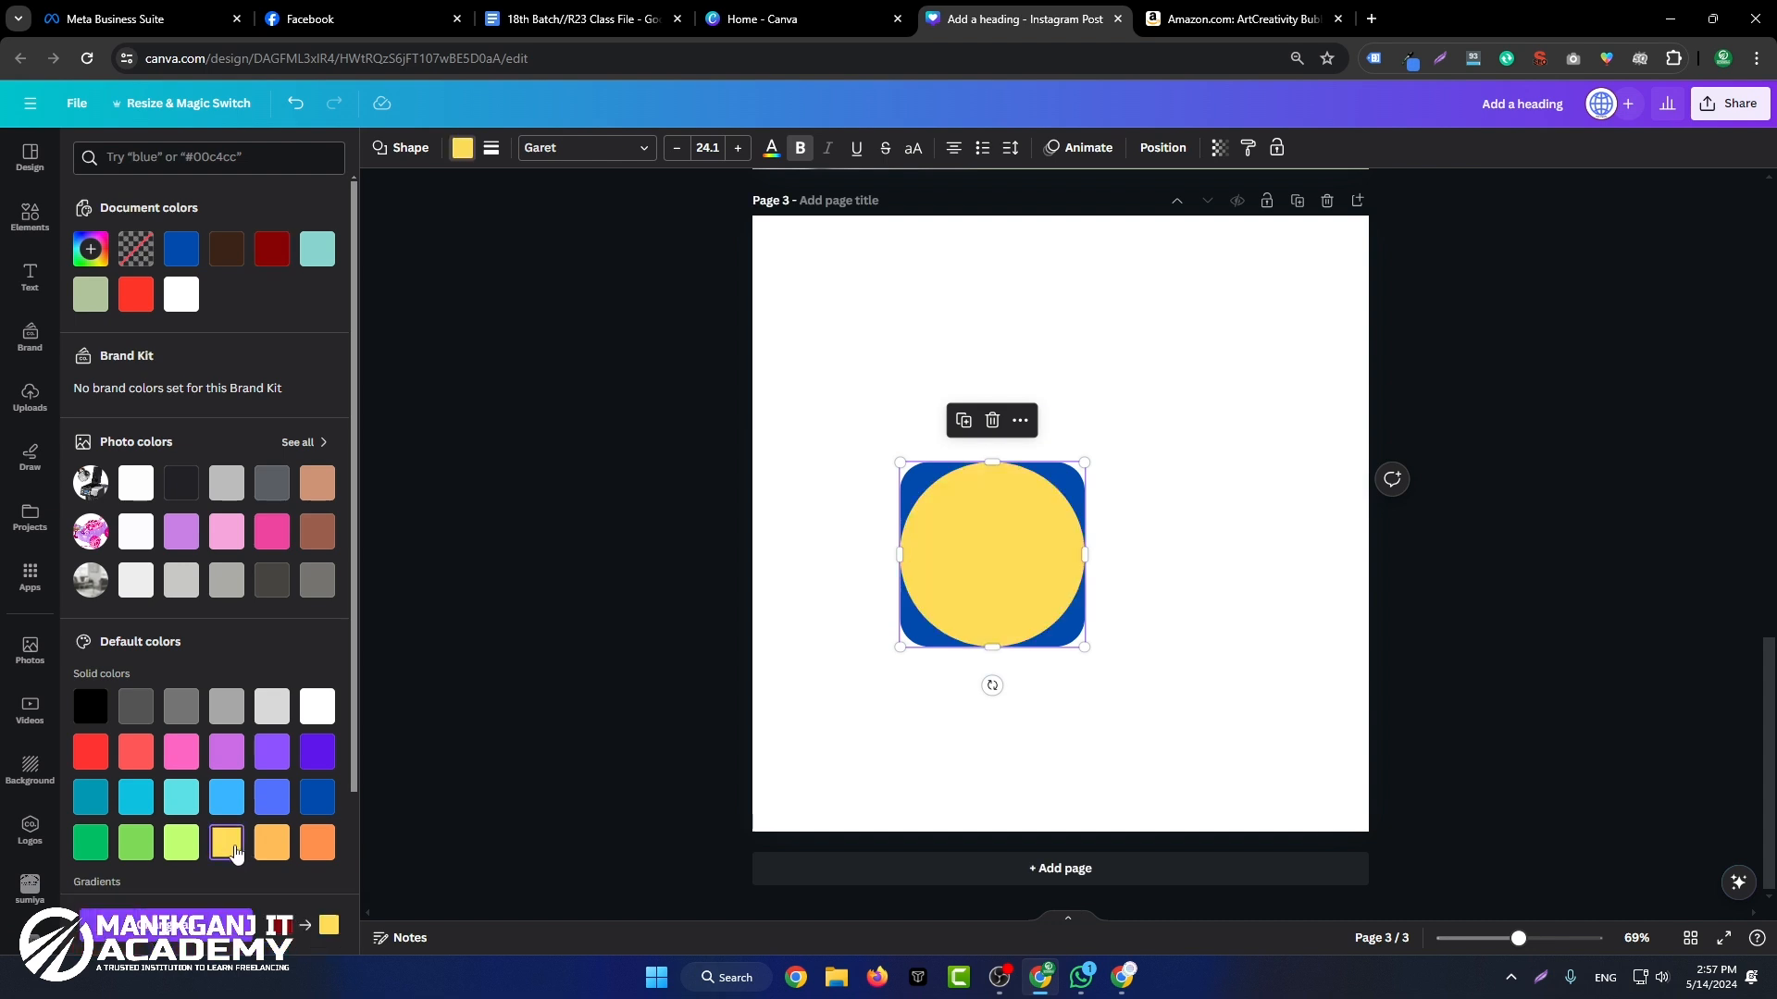
key("Escape")
left_click(1015, 317)
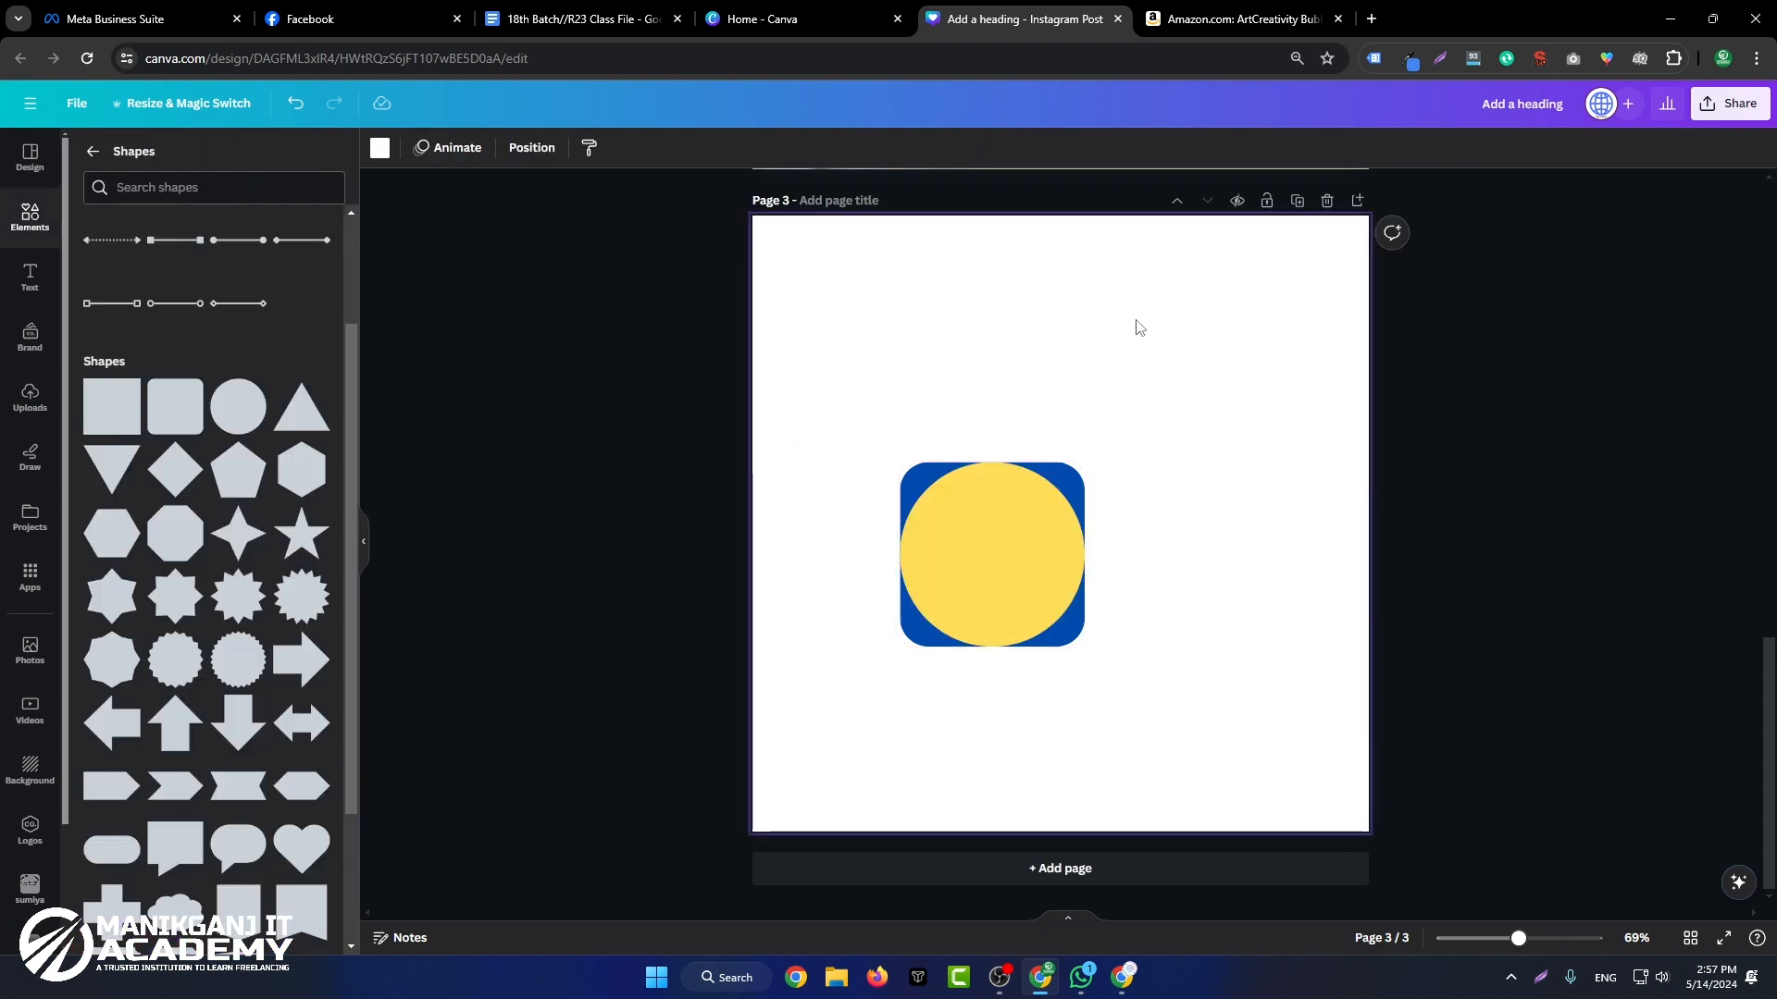
Step: Select the circle and rounded square together and enlarge them up and right to nearly twice their size
left_click_drag(1145, 324, 866, 801)
left_click_drag(1085, 462, 1247, 297)
left_click(1594, 370)
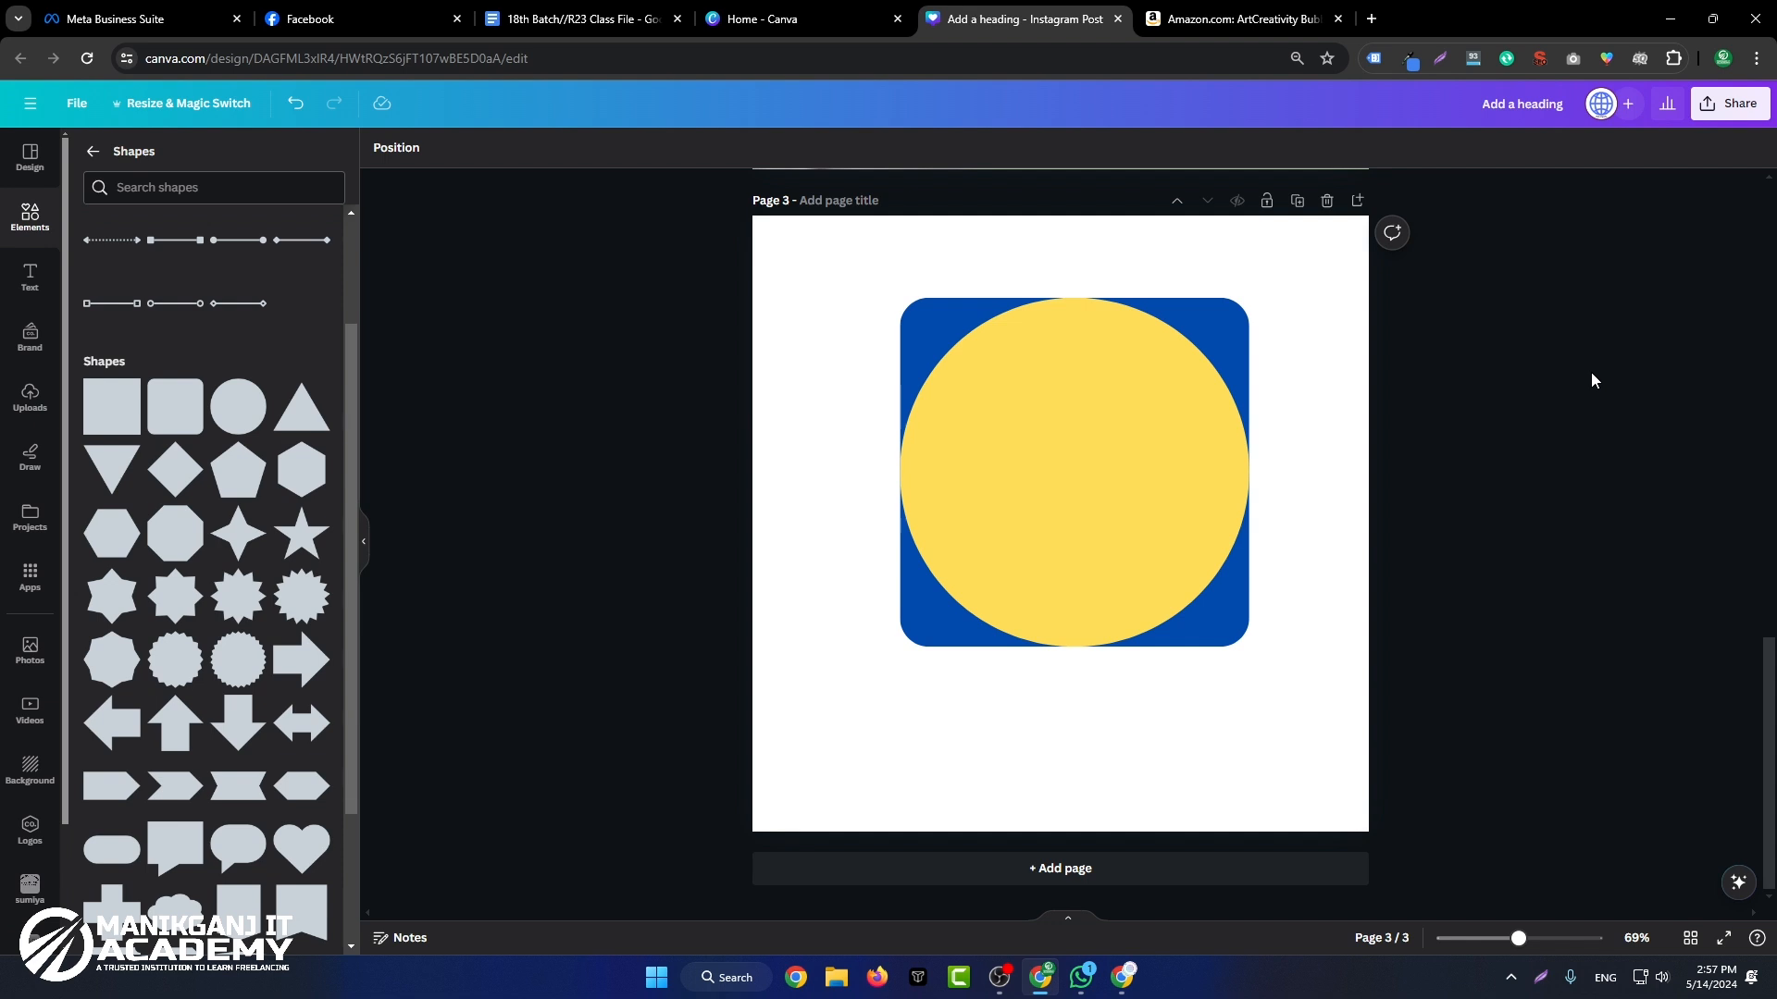
Step: Replace the yellow circle with the many-pointed starburst shape and fill the starburst with the default solid yellow
left_click(279, 613)
left_click(1551, 459)
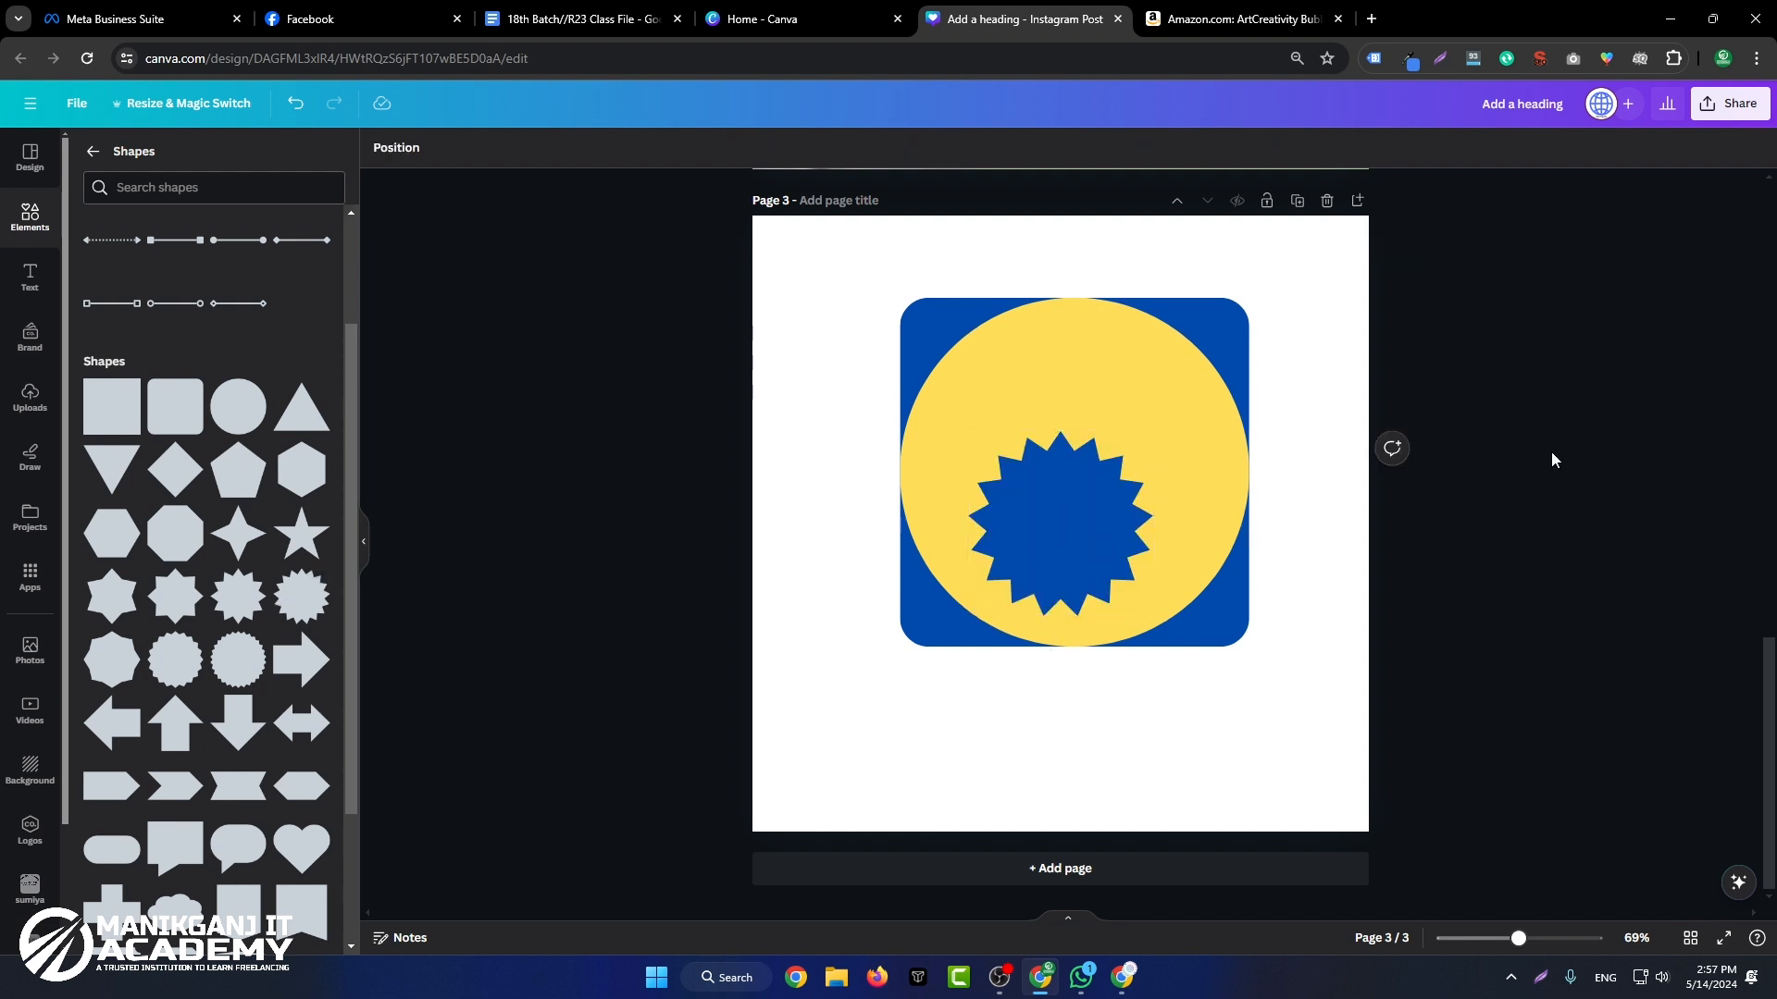
left_click(1103, 376)
key("Delete")
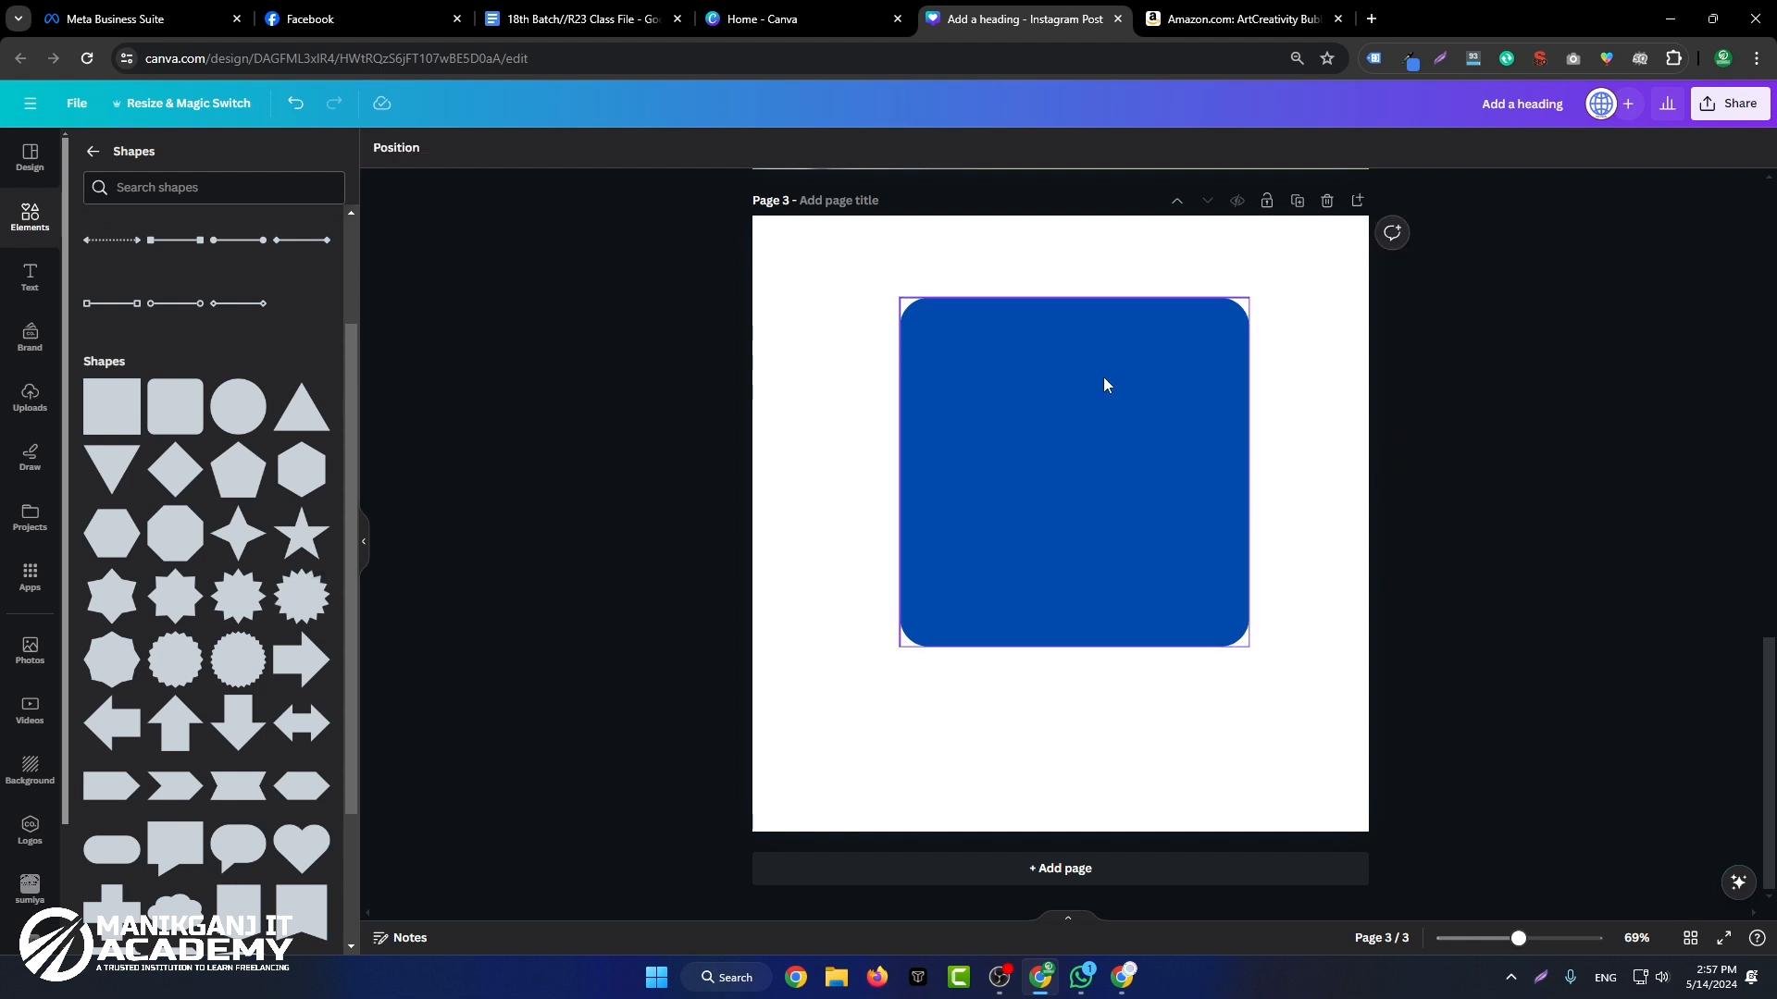
left_click(1079, 480)
left_click(461, 148)
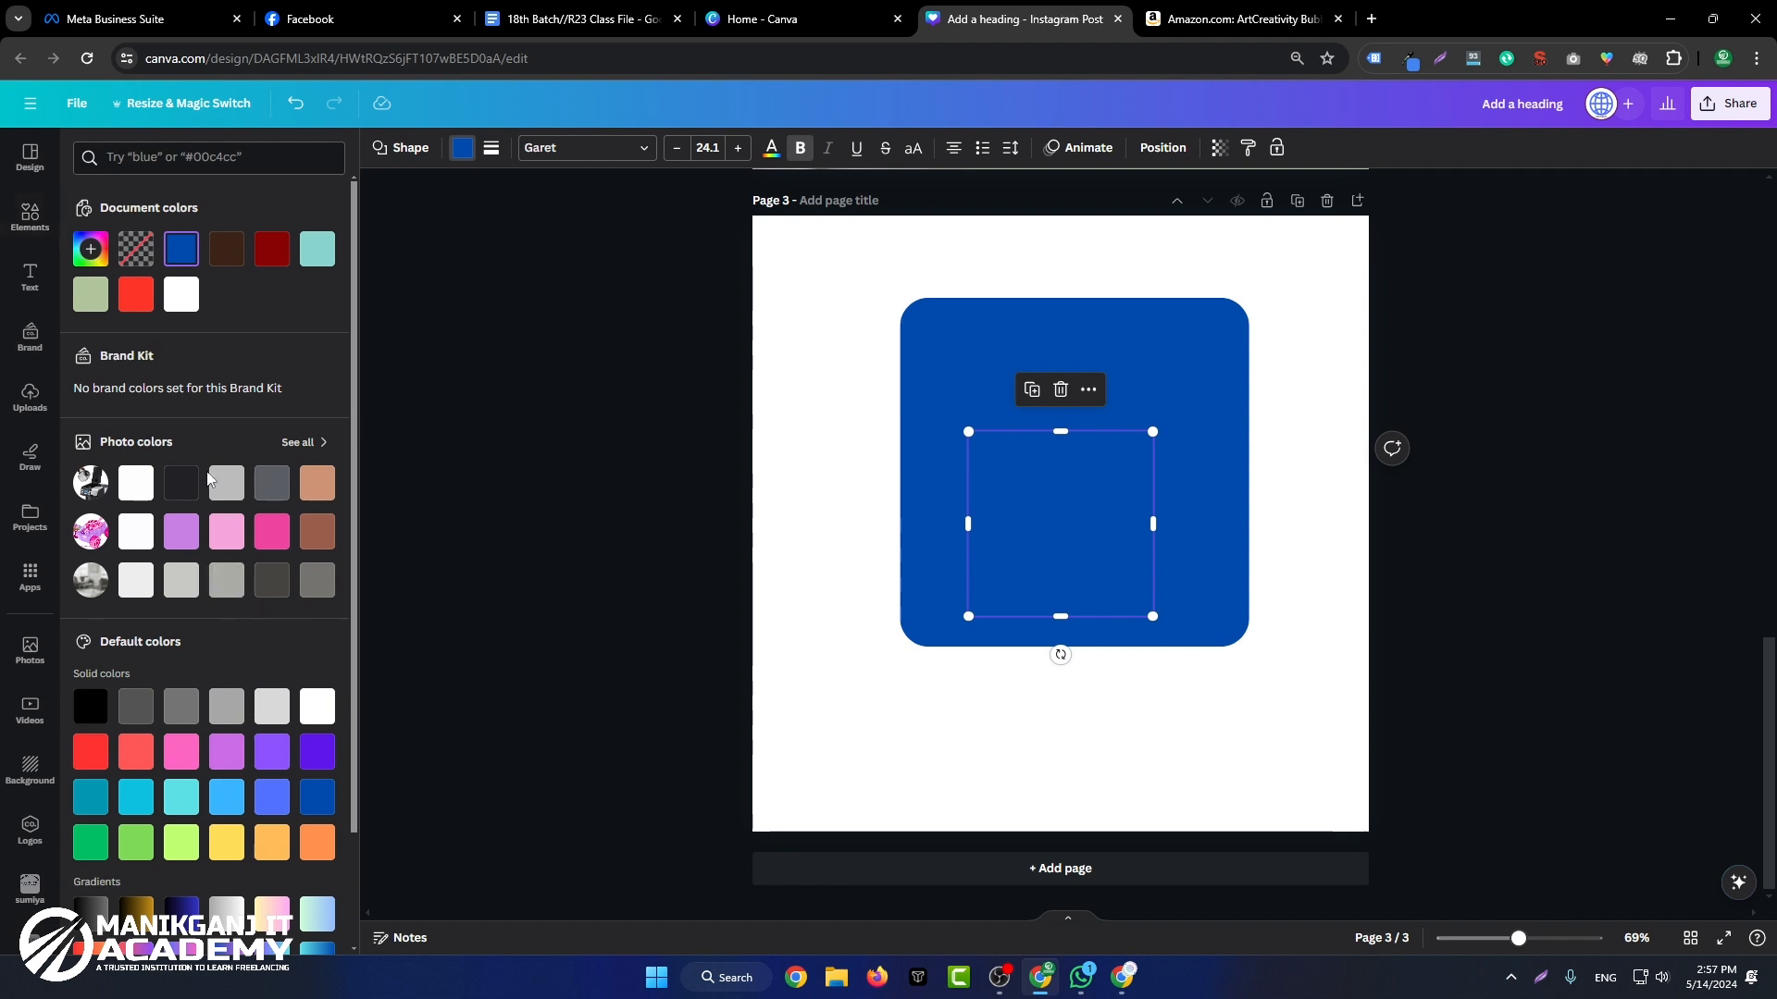
left_click(227, 842)
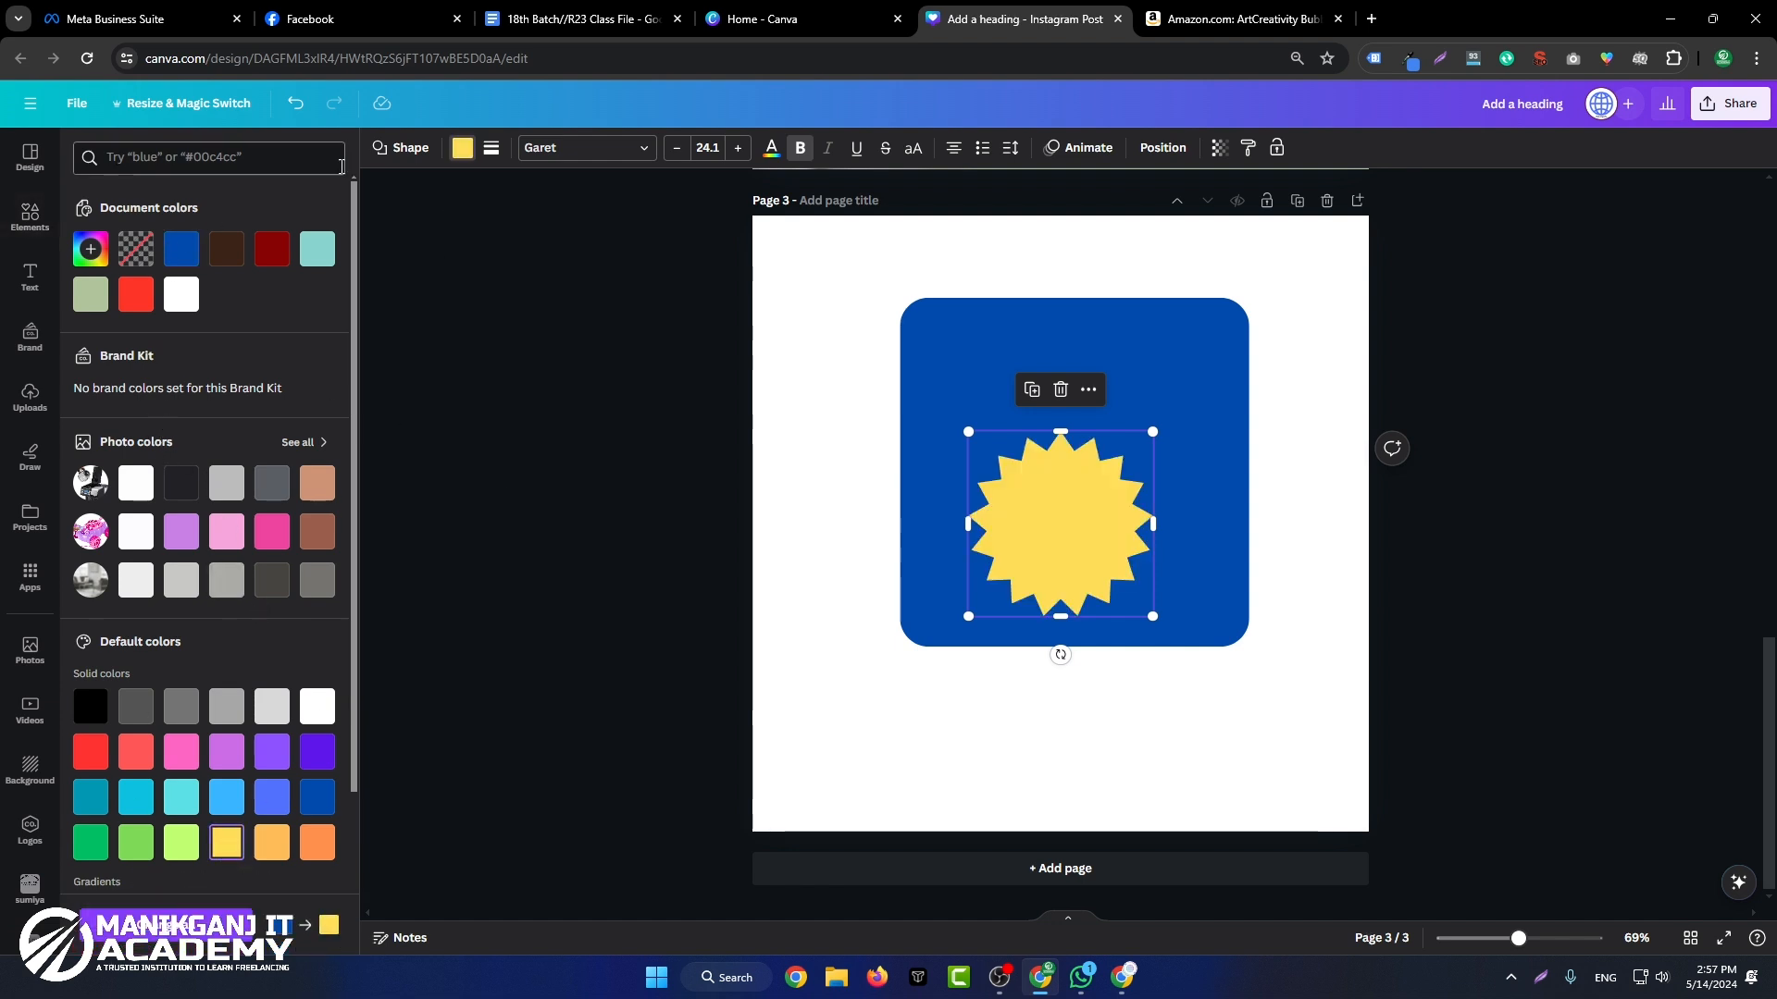
Step: Check the recently used elements and reopen the full Shapes collection
left_click(37, 215)
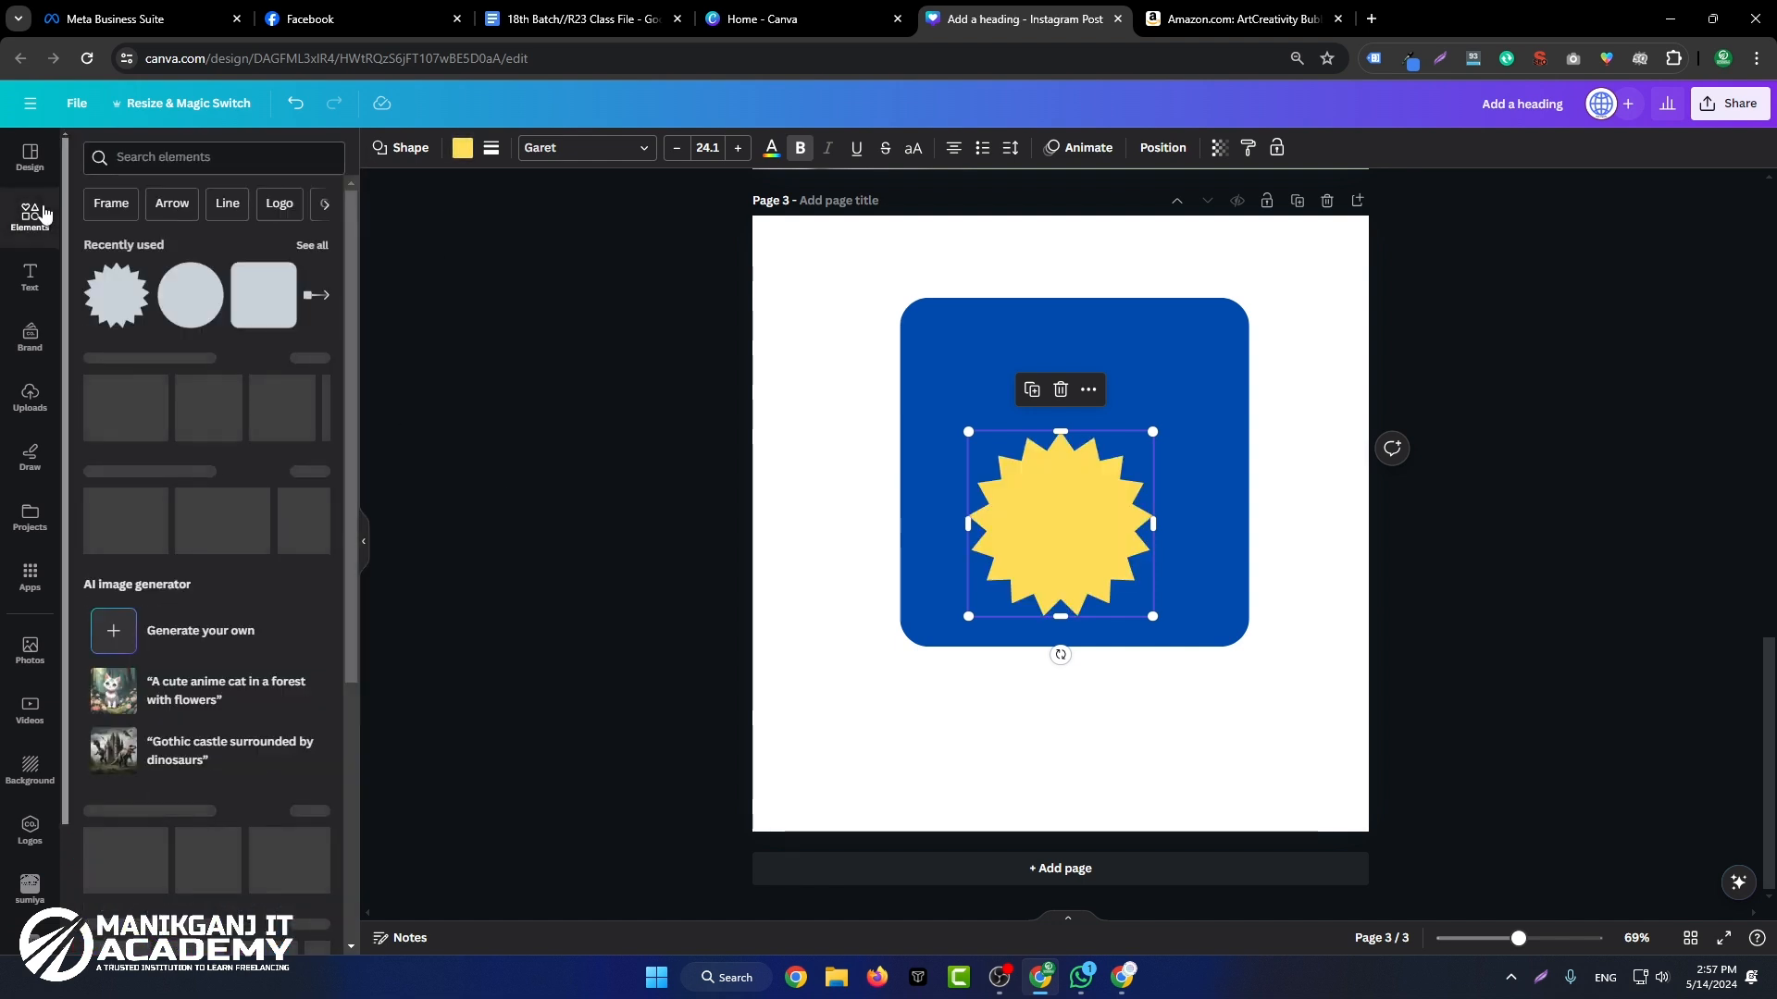
left_click(324, 245)
left_click(93, 156)
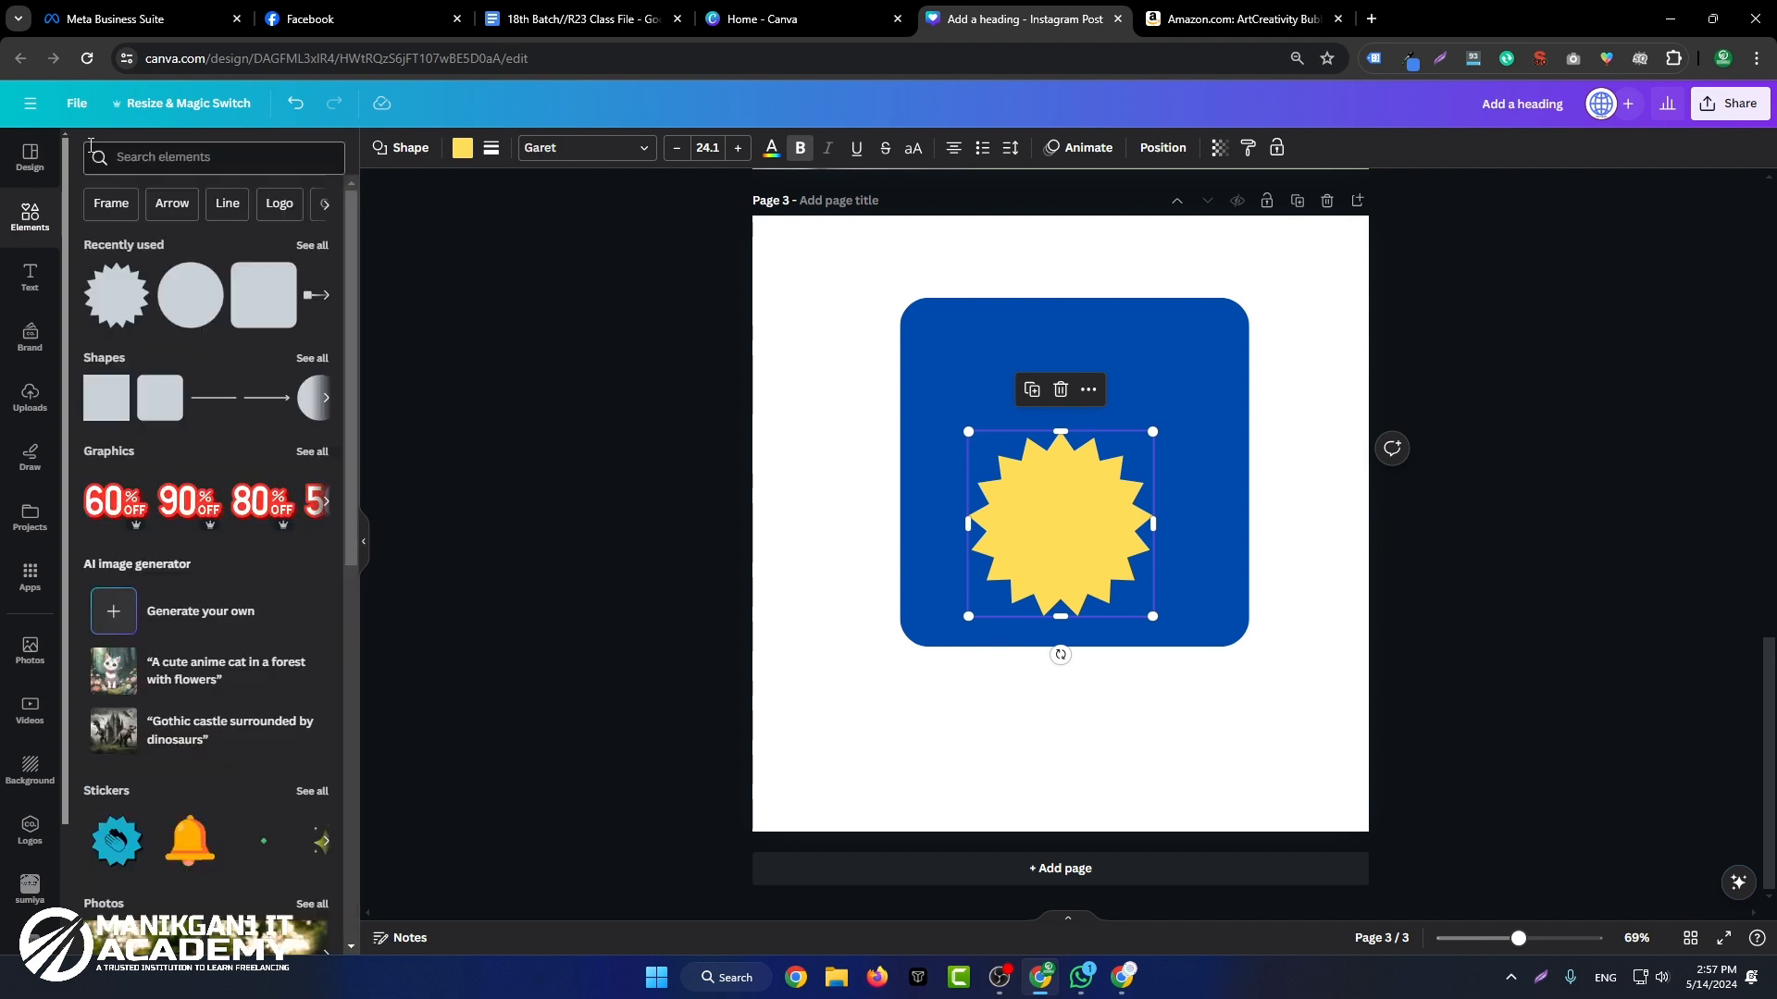
left_click(317, 359)
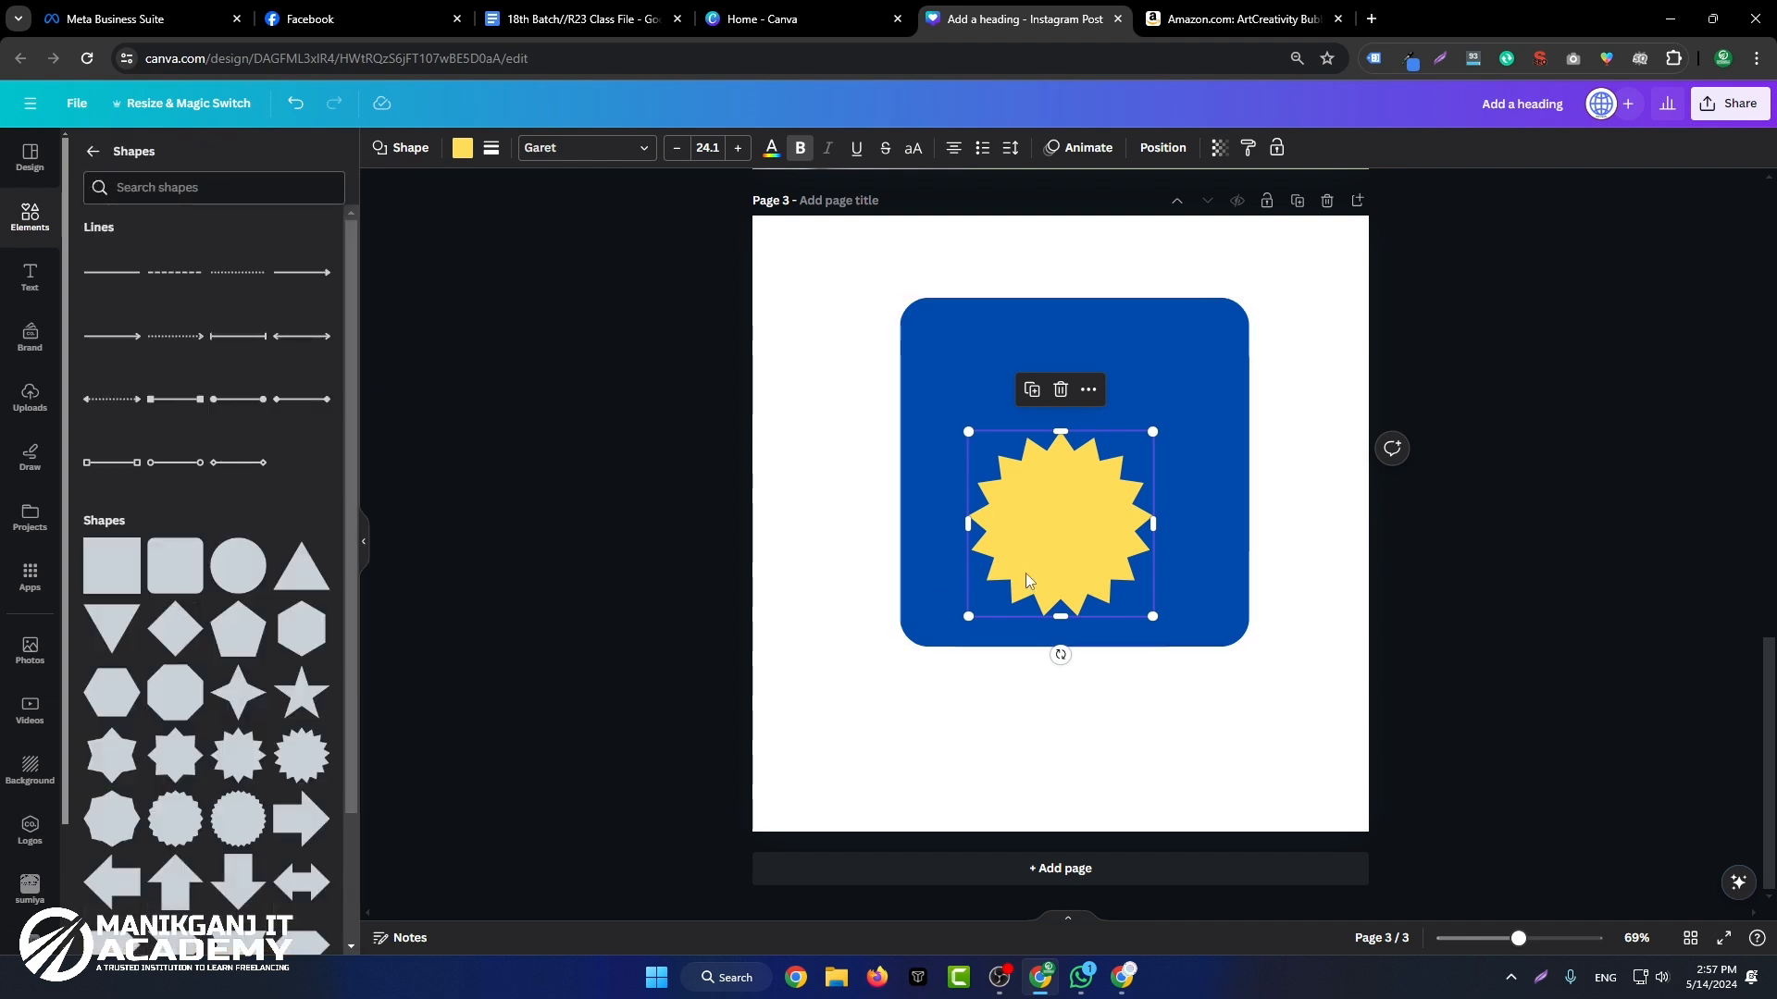
Step: Give the starburst a dotted border with weight 4 and corner rounding 2
left_click(491, 149)
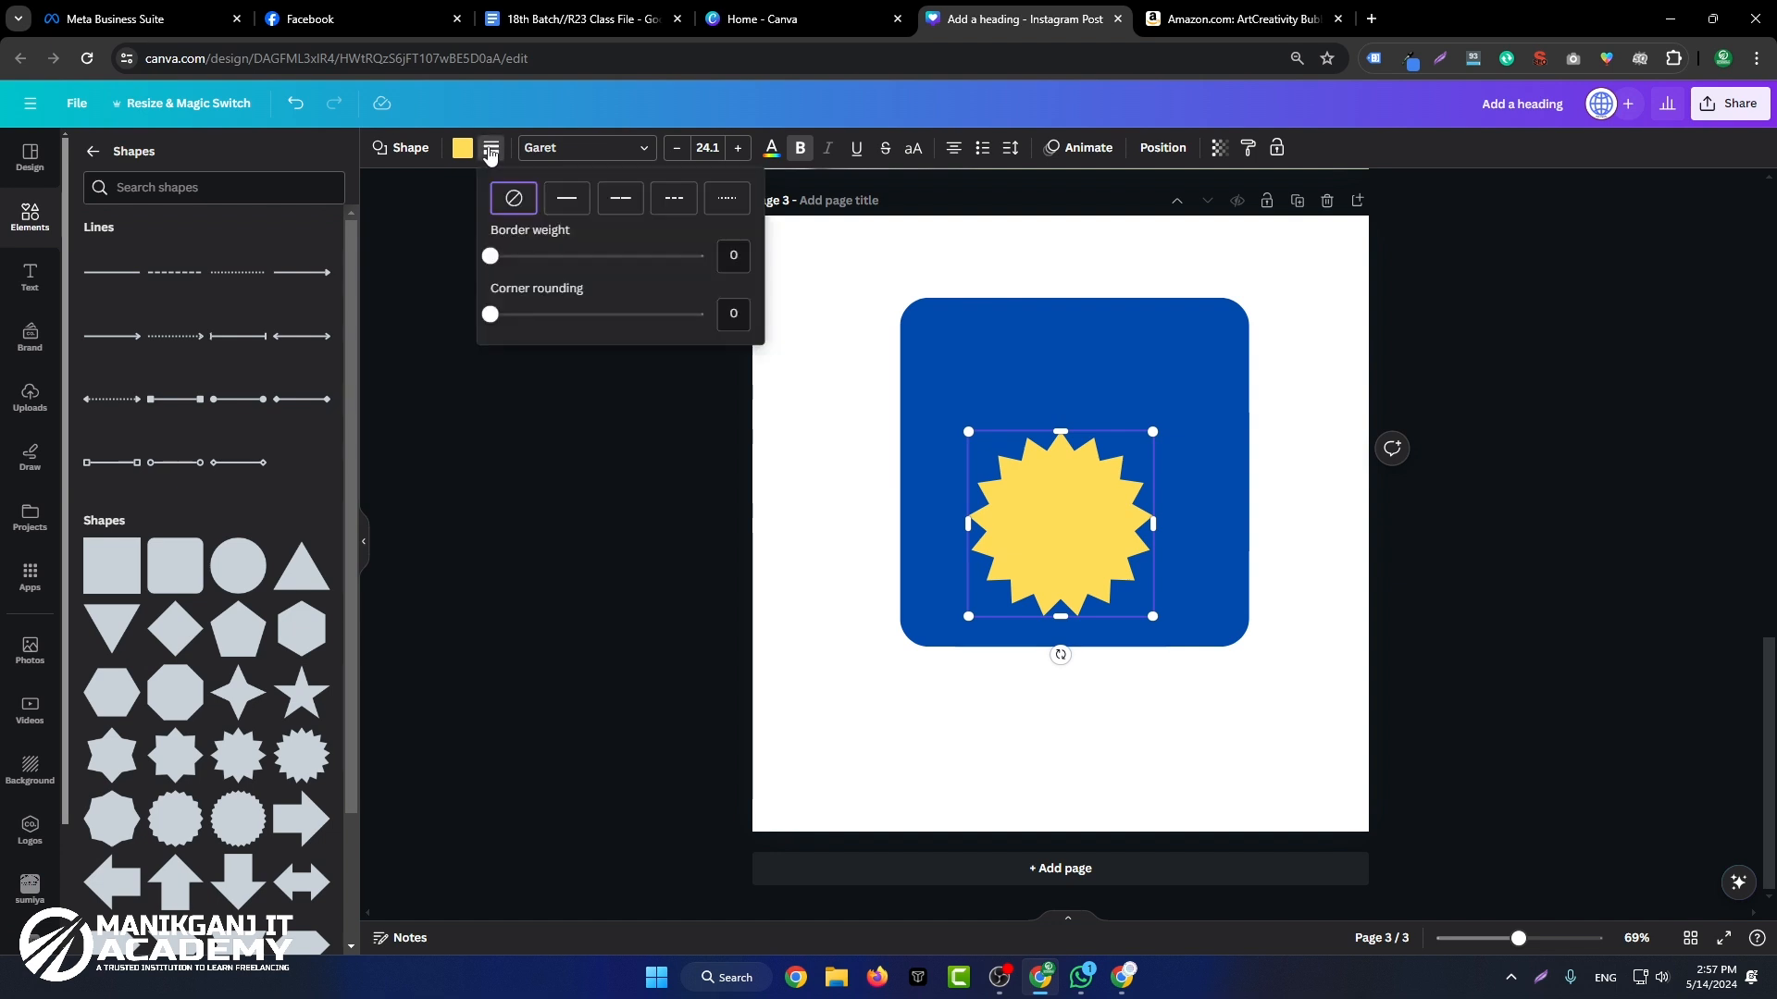
left_click_drag(513, 260, 497, 335)
left_click(621, 197)
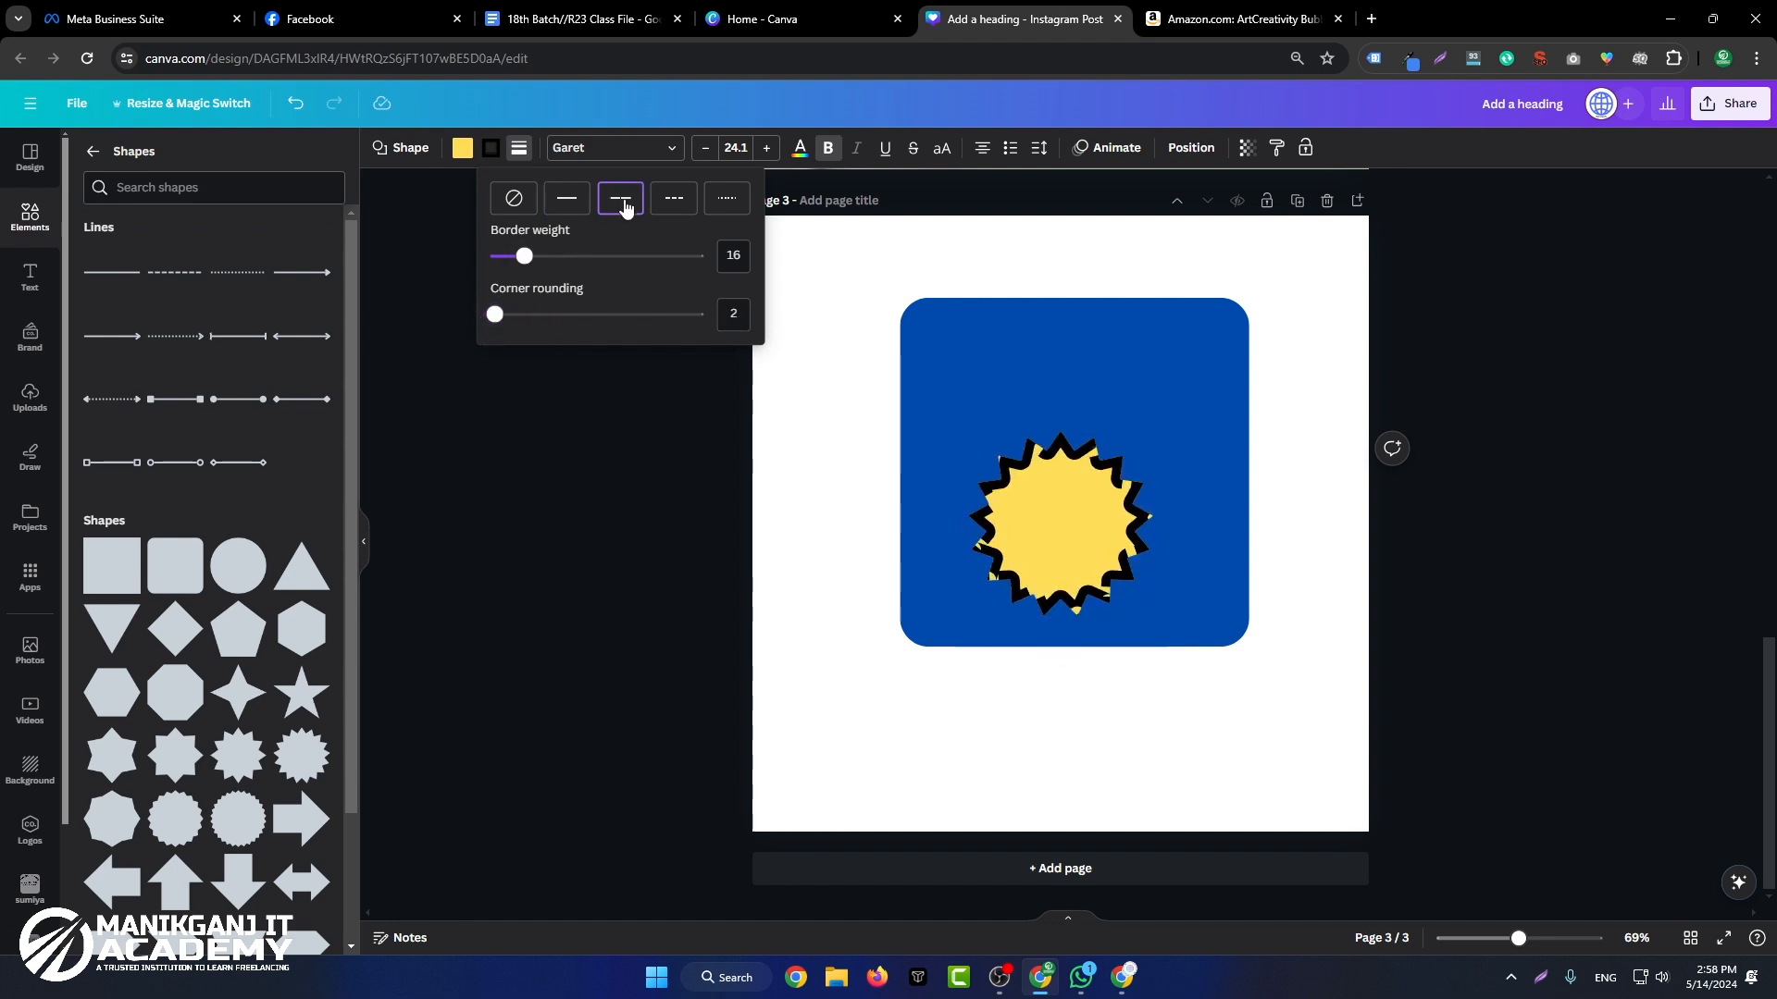
left_click(672, 198)
left_click(727, 198)
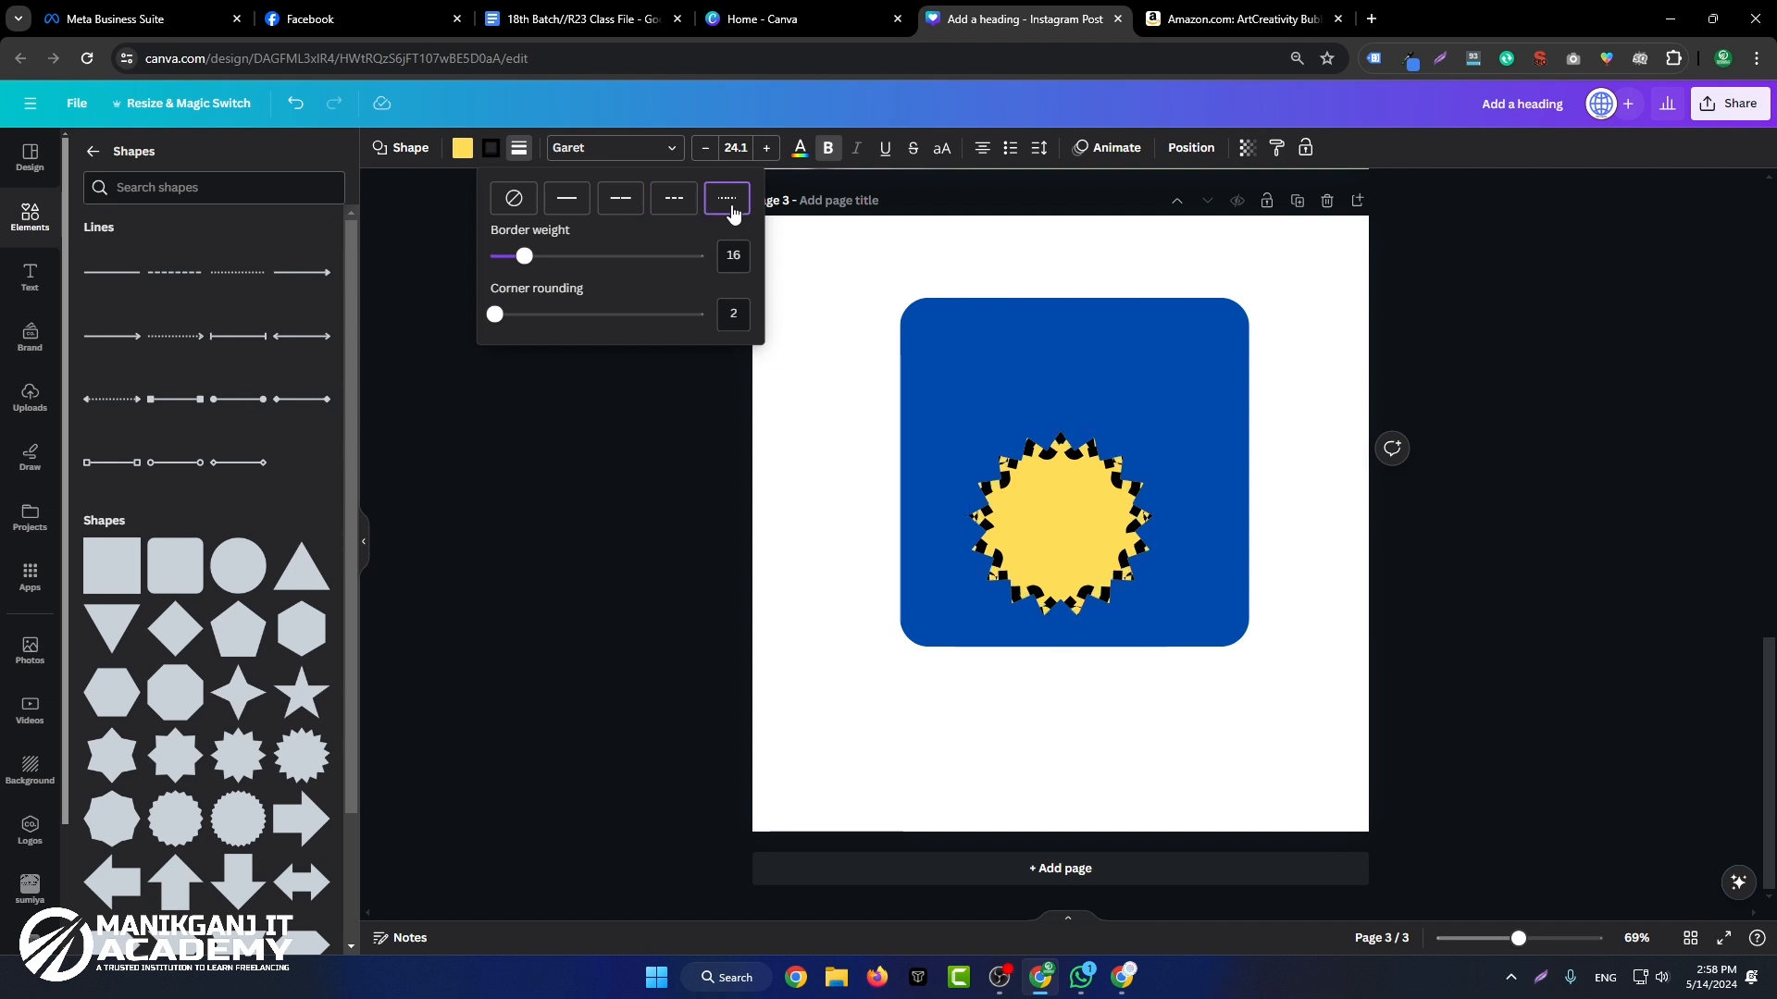
left_click_drag(528, 268, 499, 270)
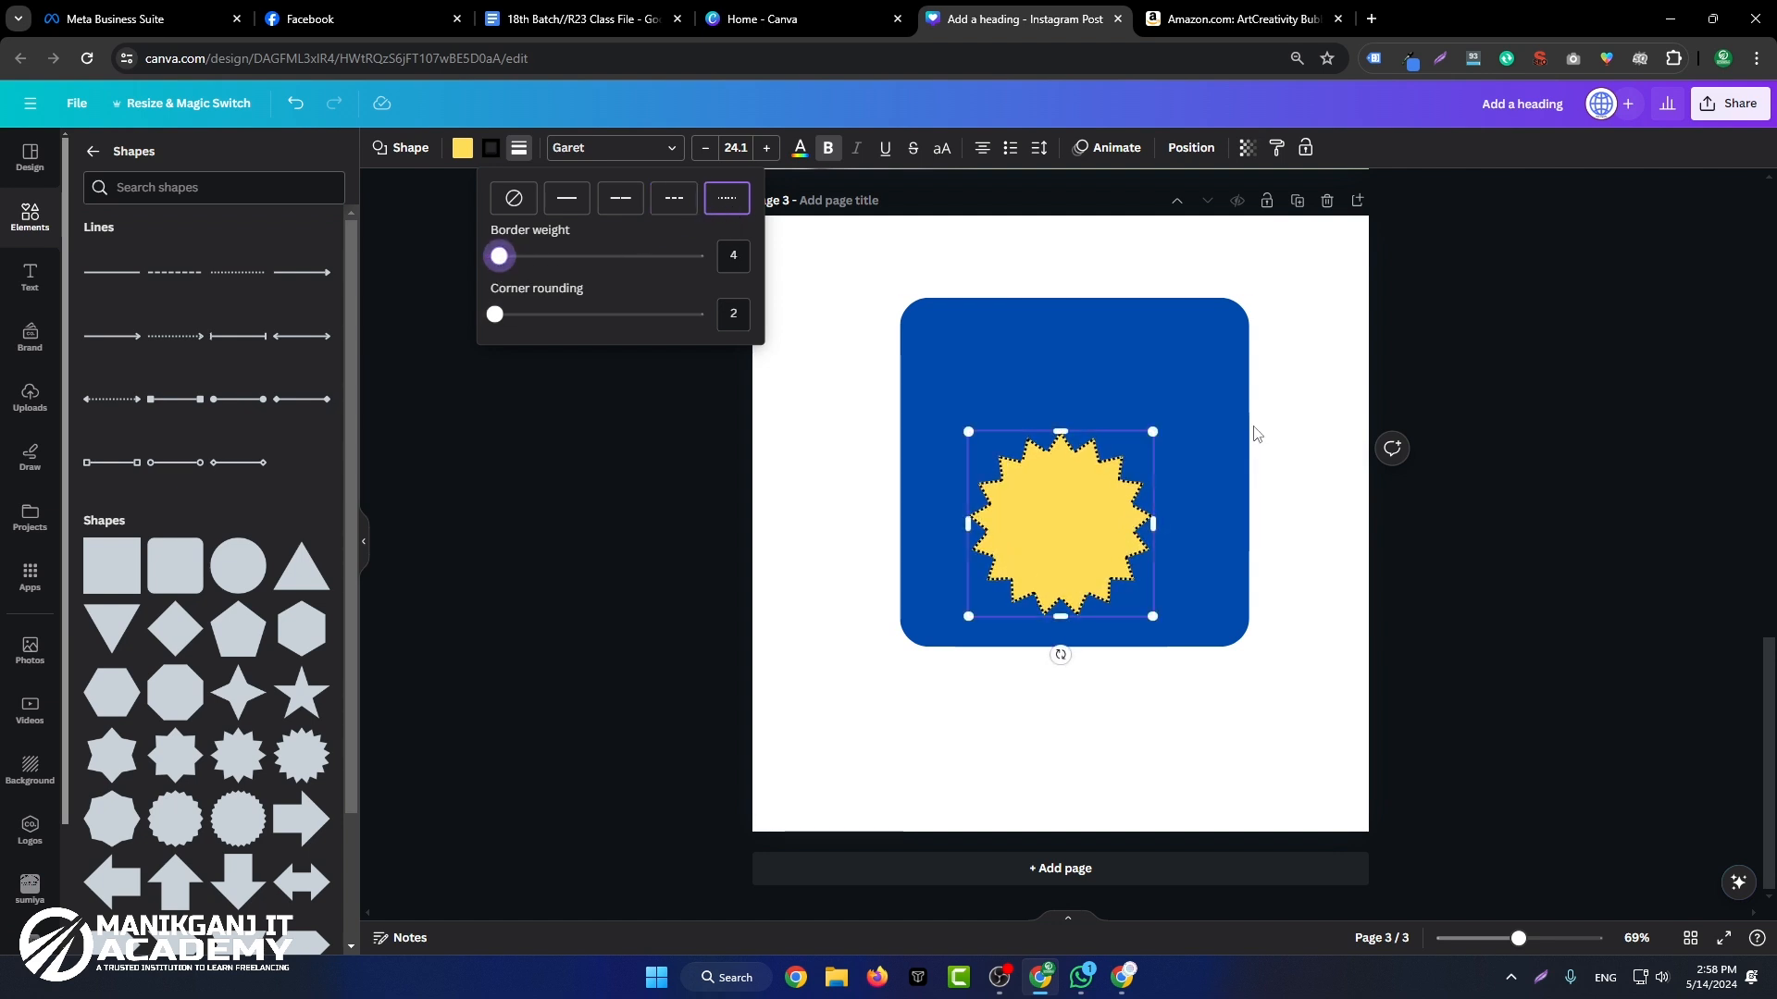
Step: Enlarge the starburst and center it inside the blue rounded square
left_click_drag(1151, 433, 1250, 317)
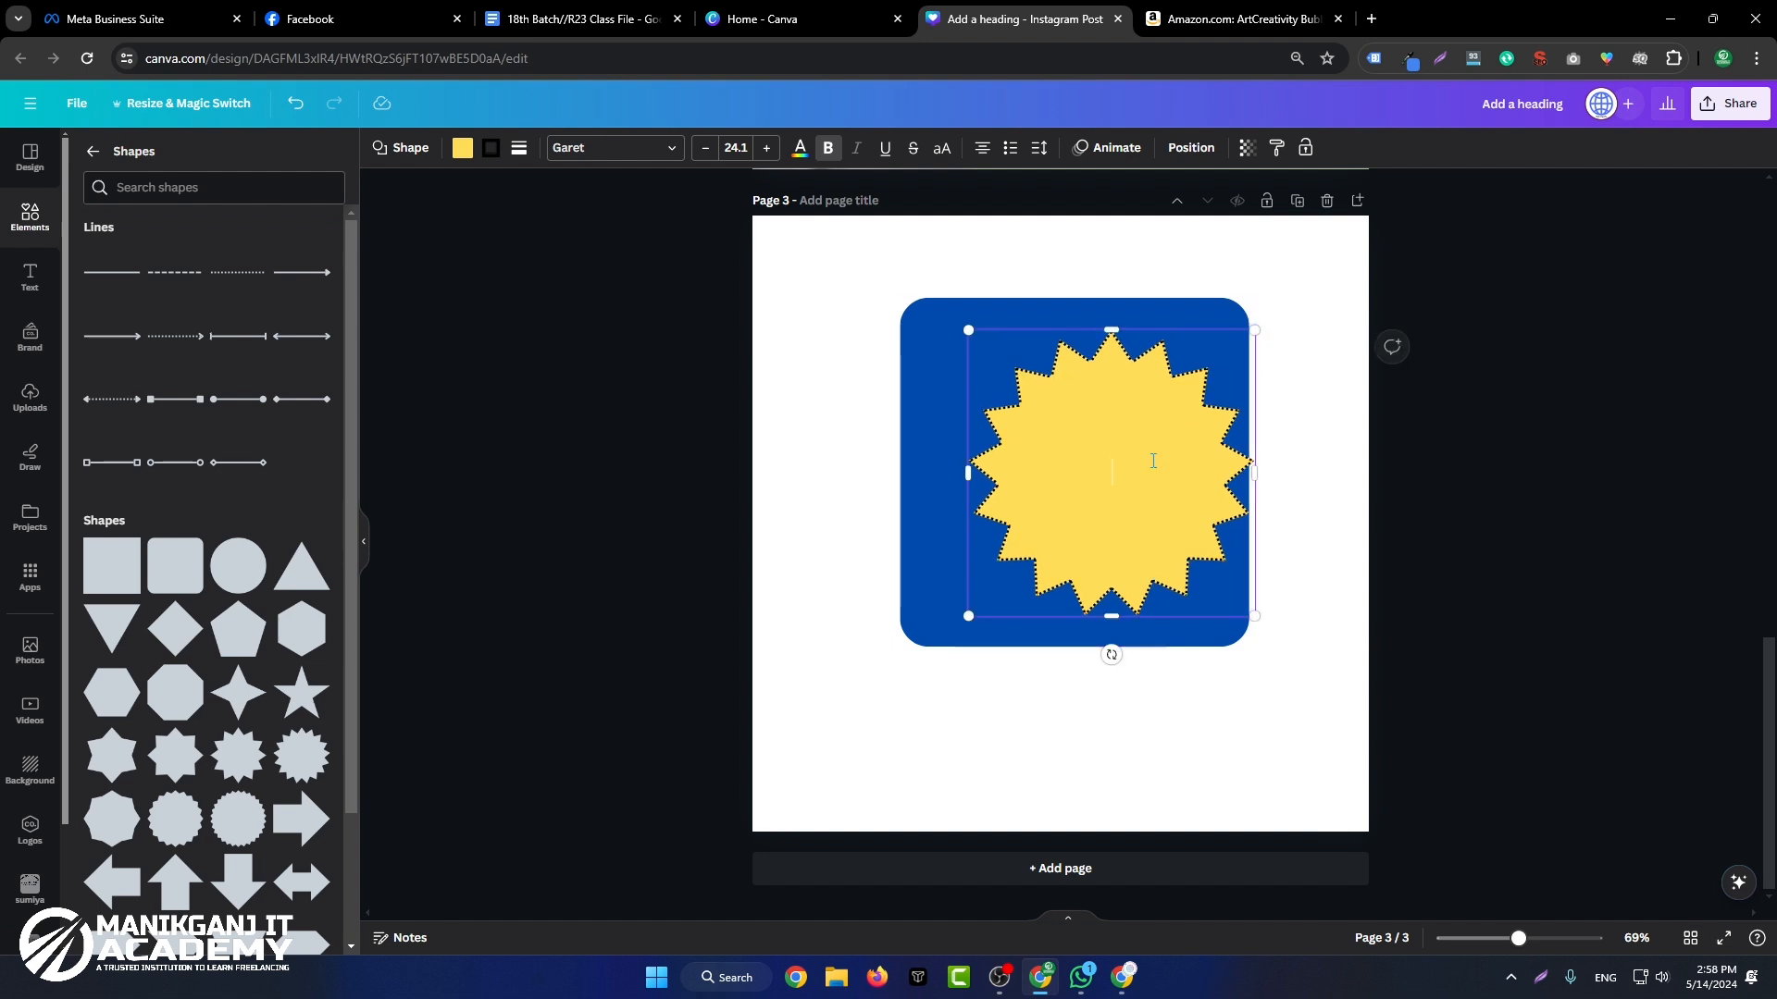
left_click_drag(1135, 452, 1098, 456)
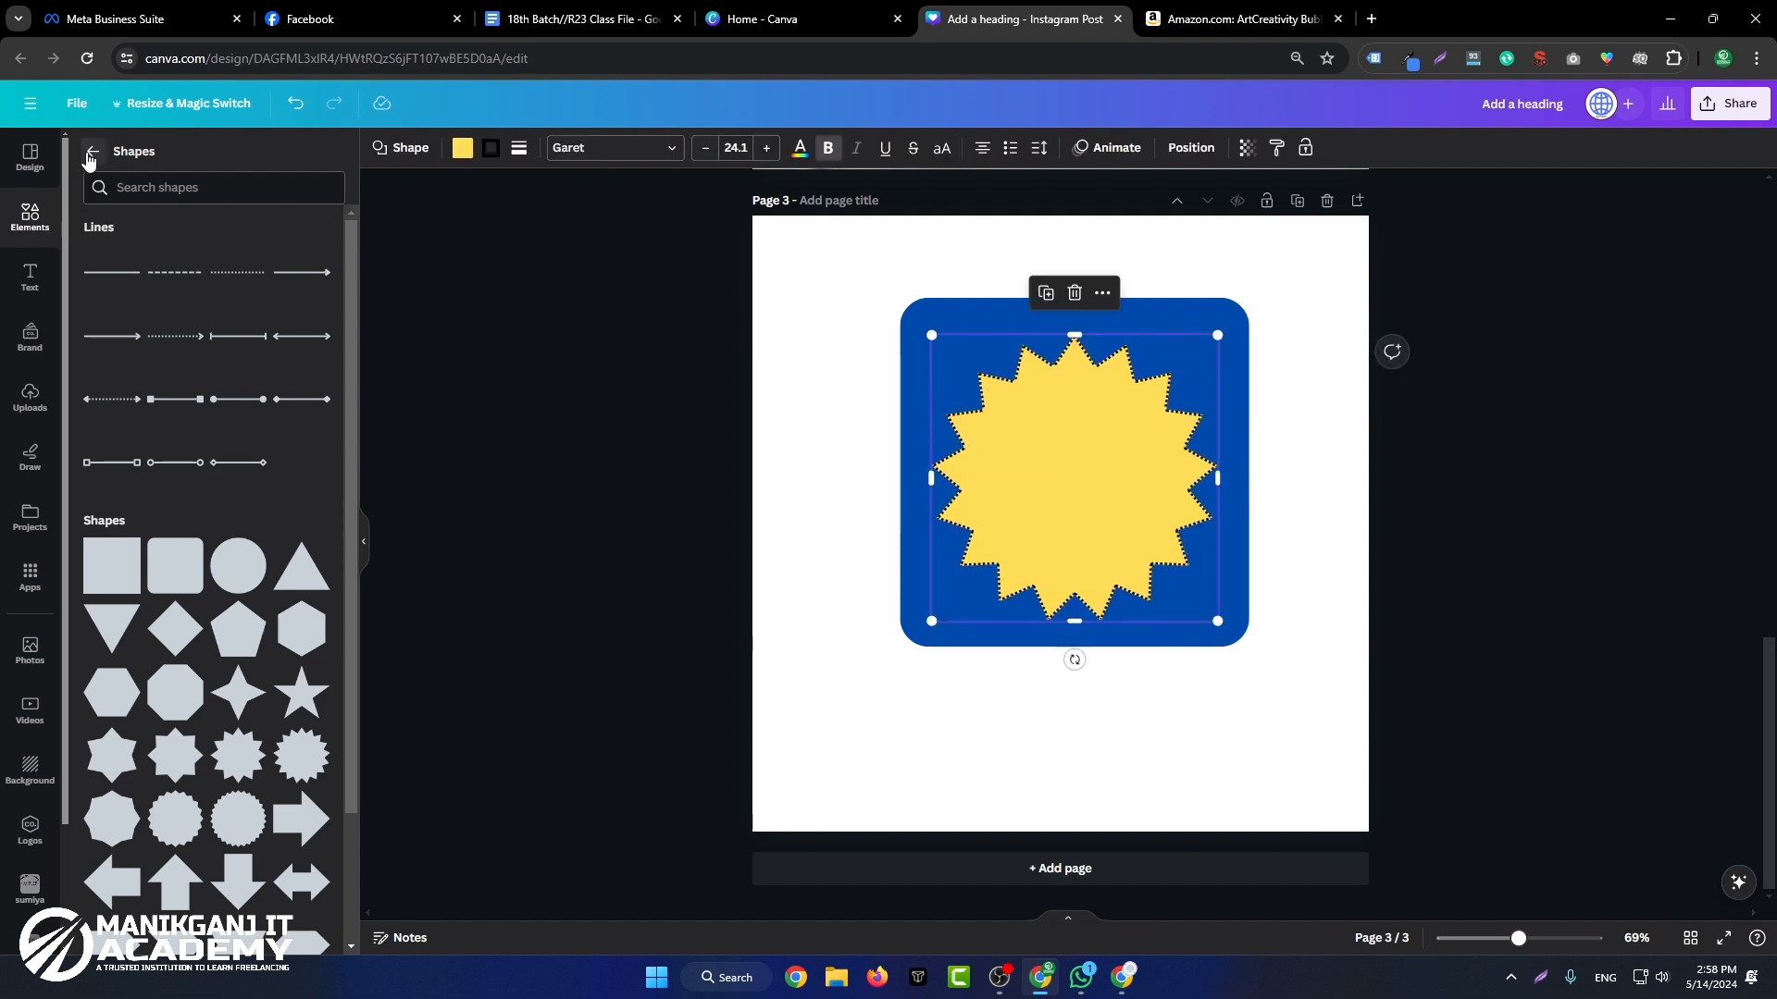
left_click(1529, 481)
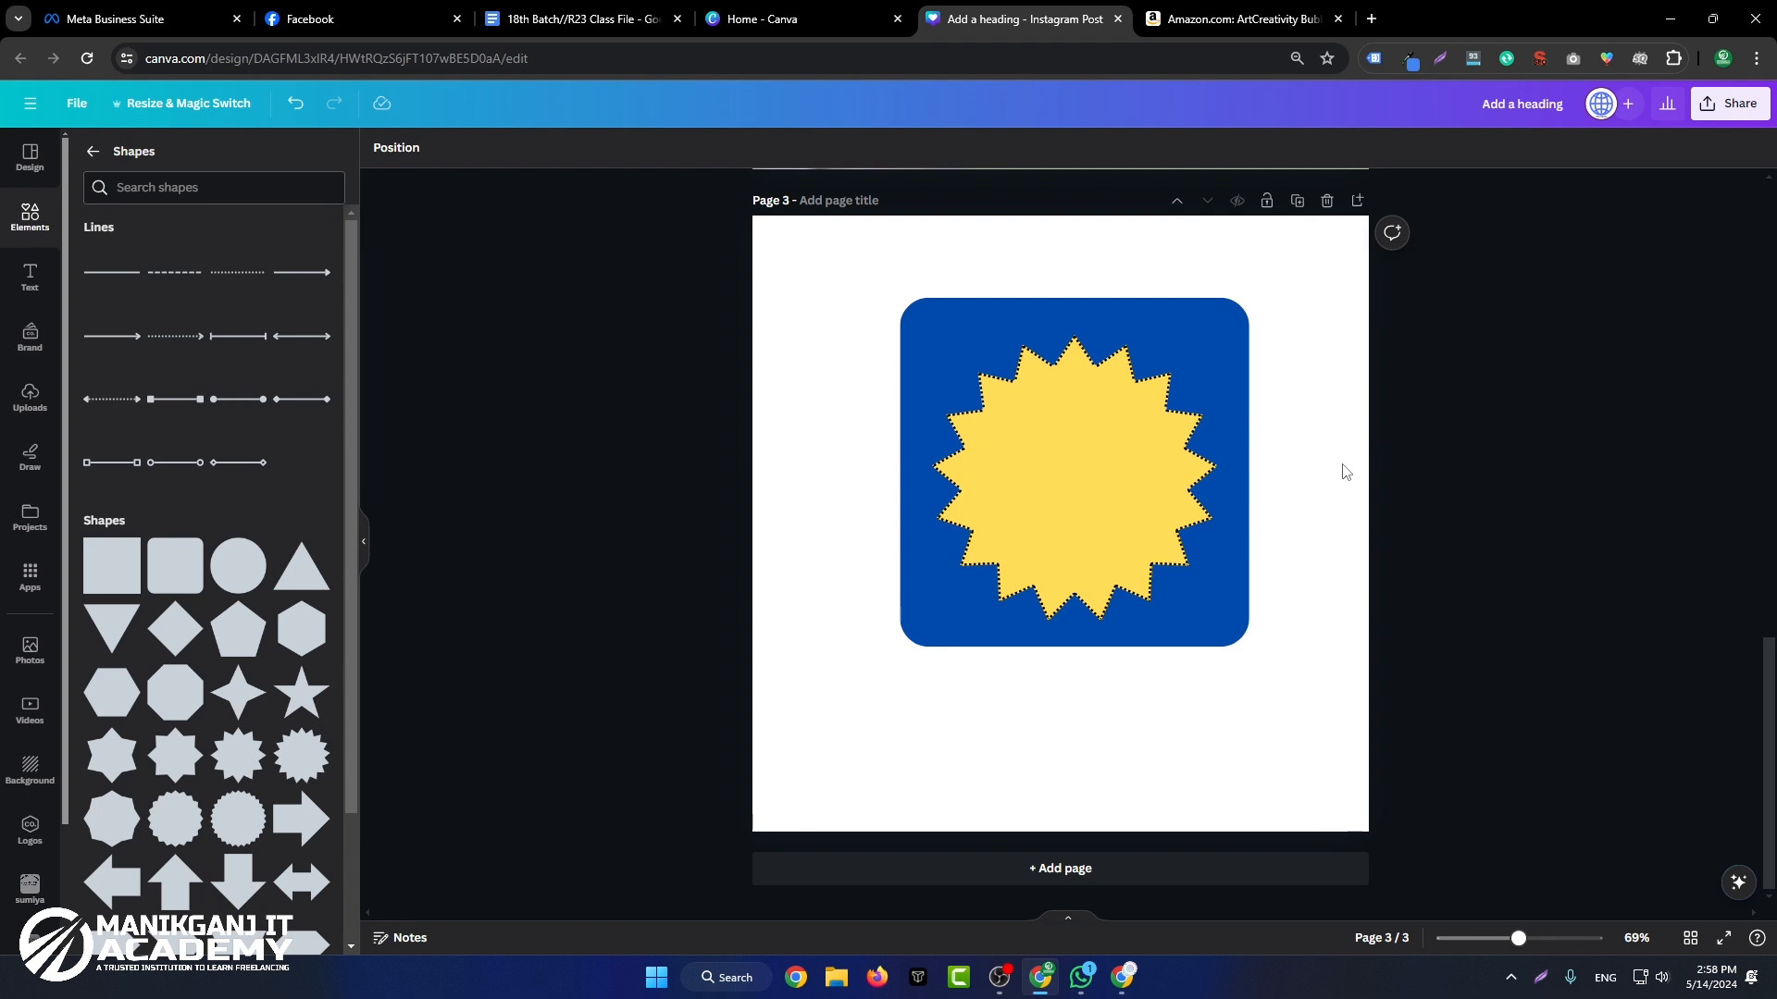
scroll(148, 693, "down", 4)
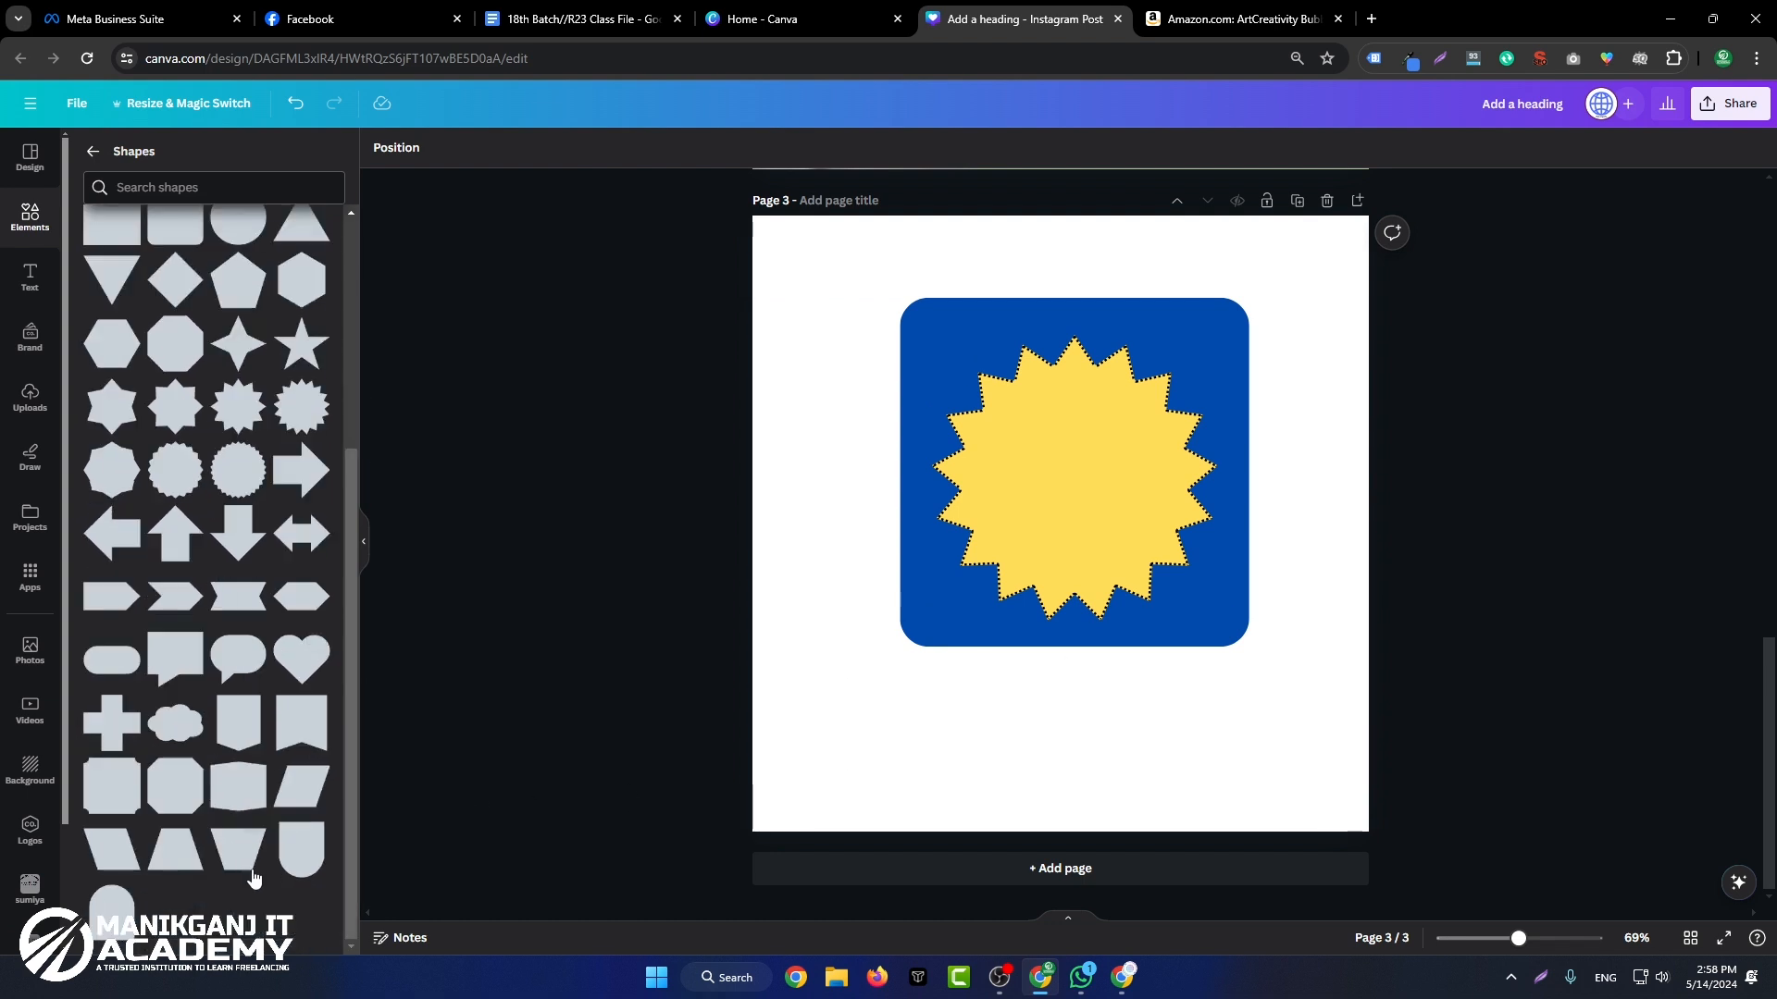
Step: Add a pill shape to page 3 and place it below the blue rounded square
left_click(127, 645)
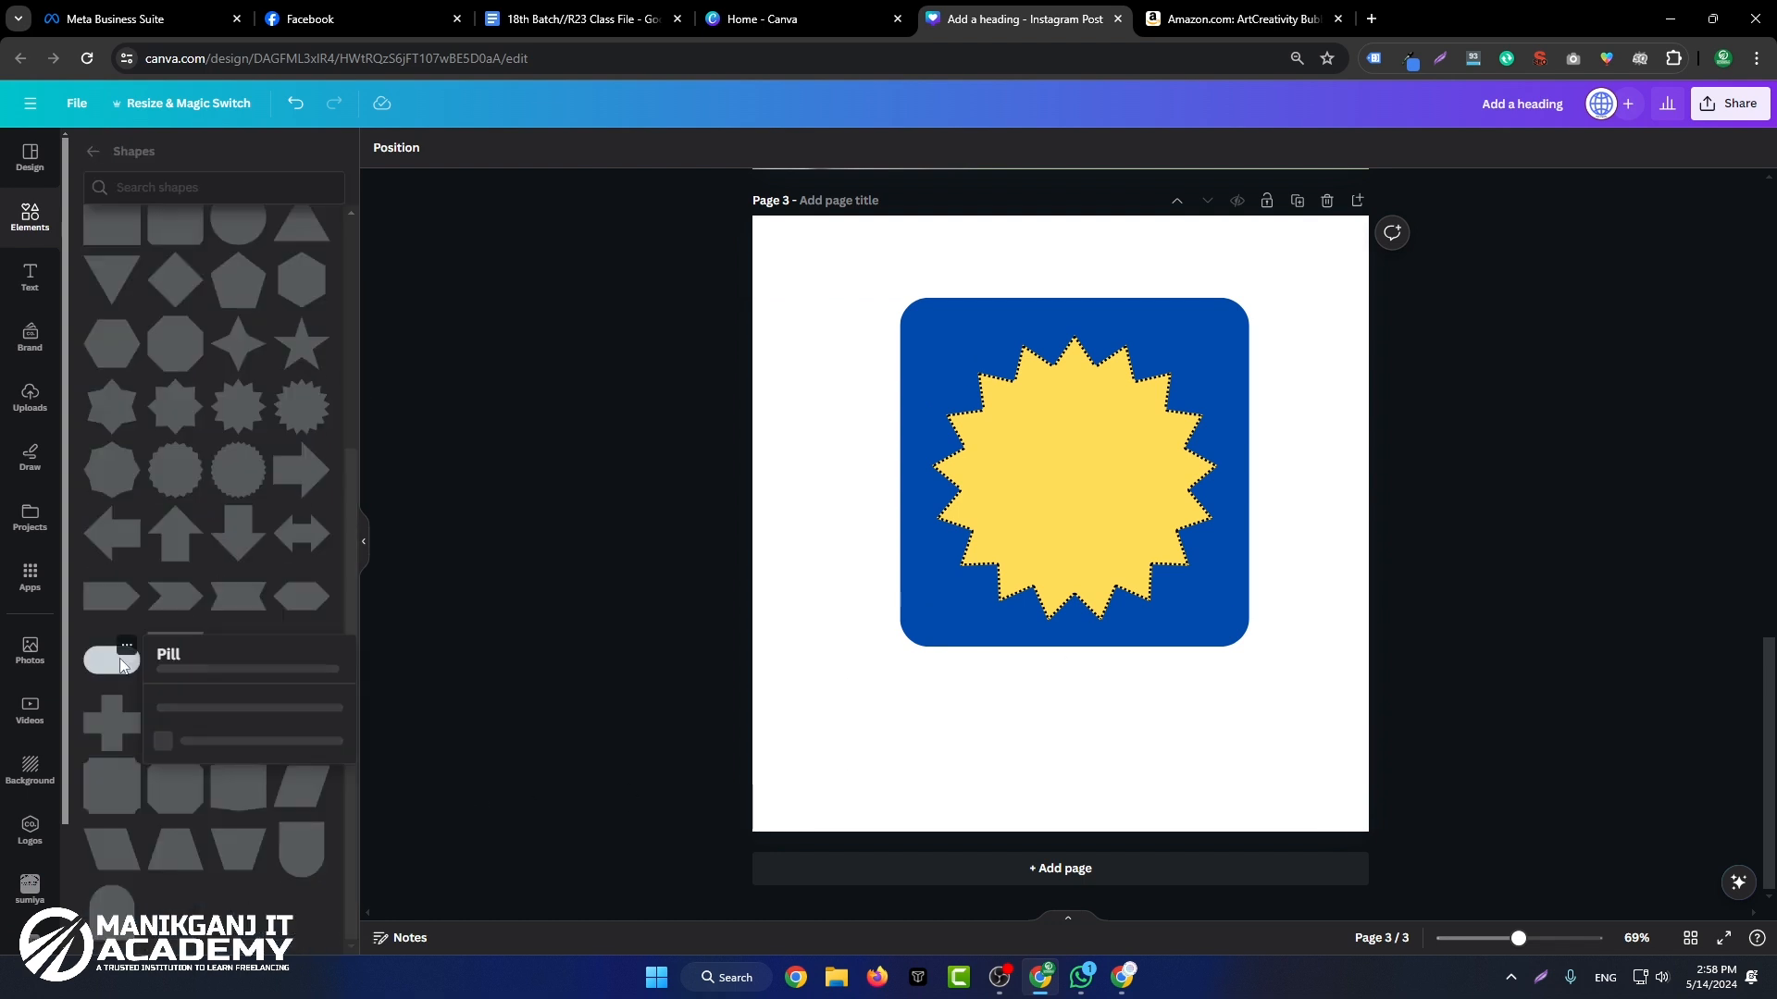
key("Escape")
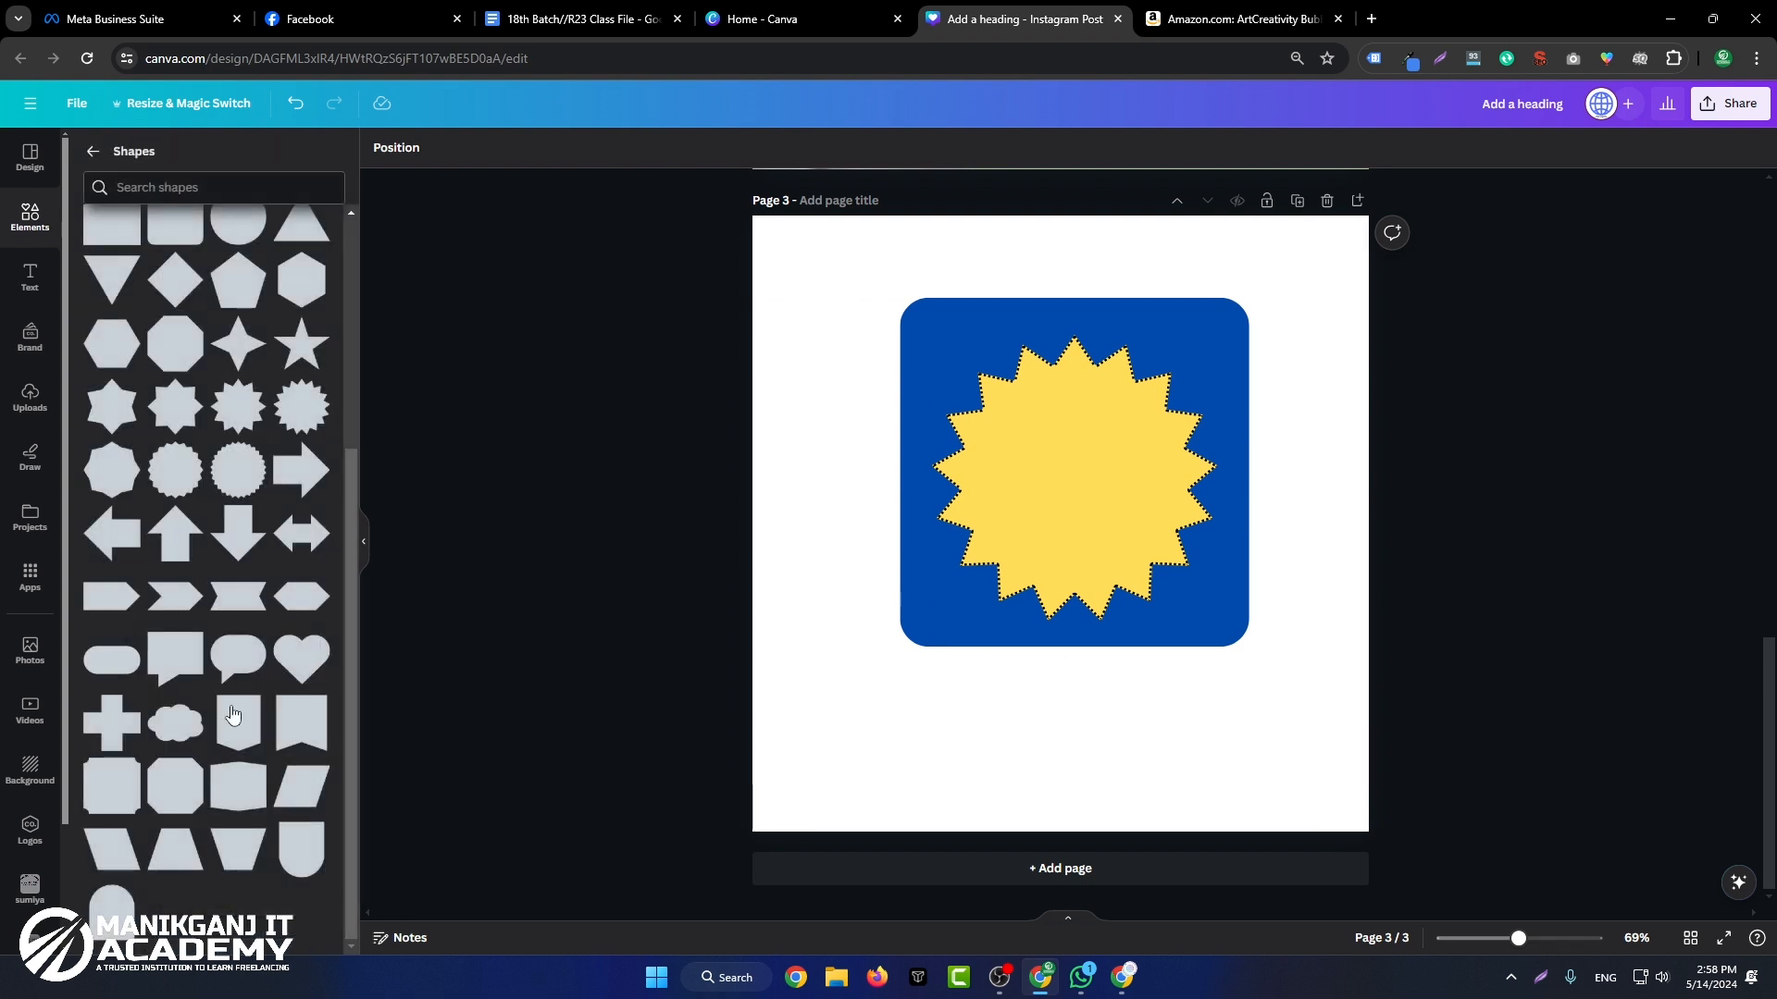
left_click(100, 661)
left_click_drag(1084, 523, 1040, 752)
left_click(836, 510)
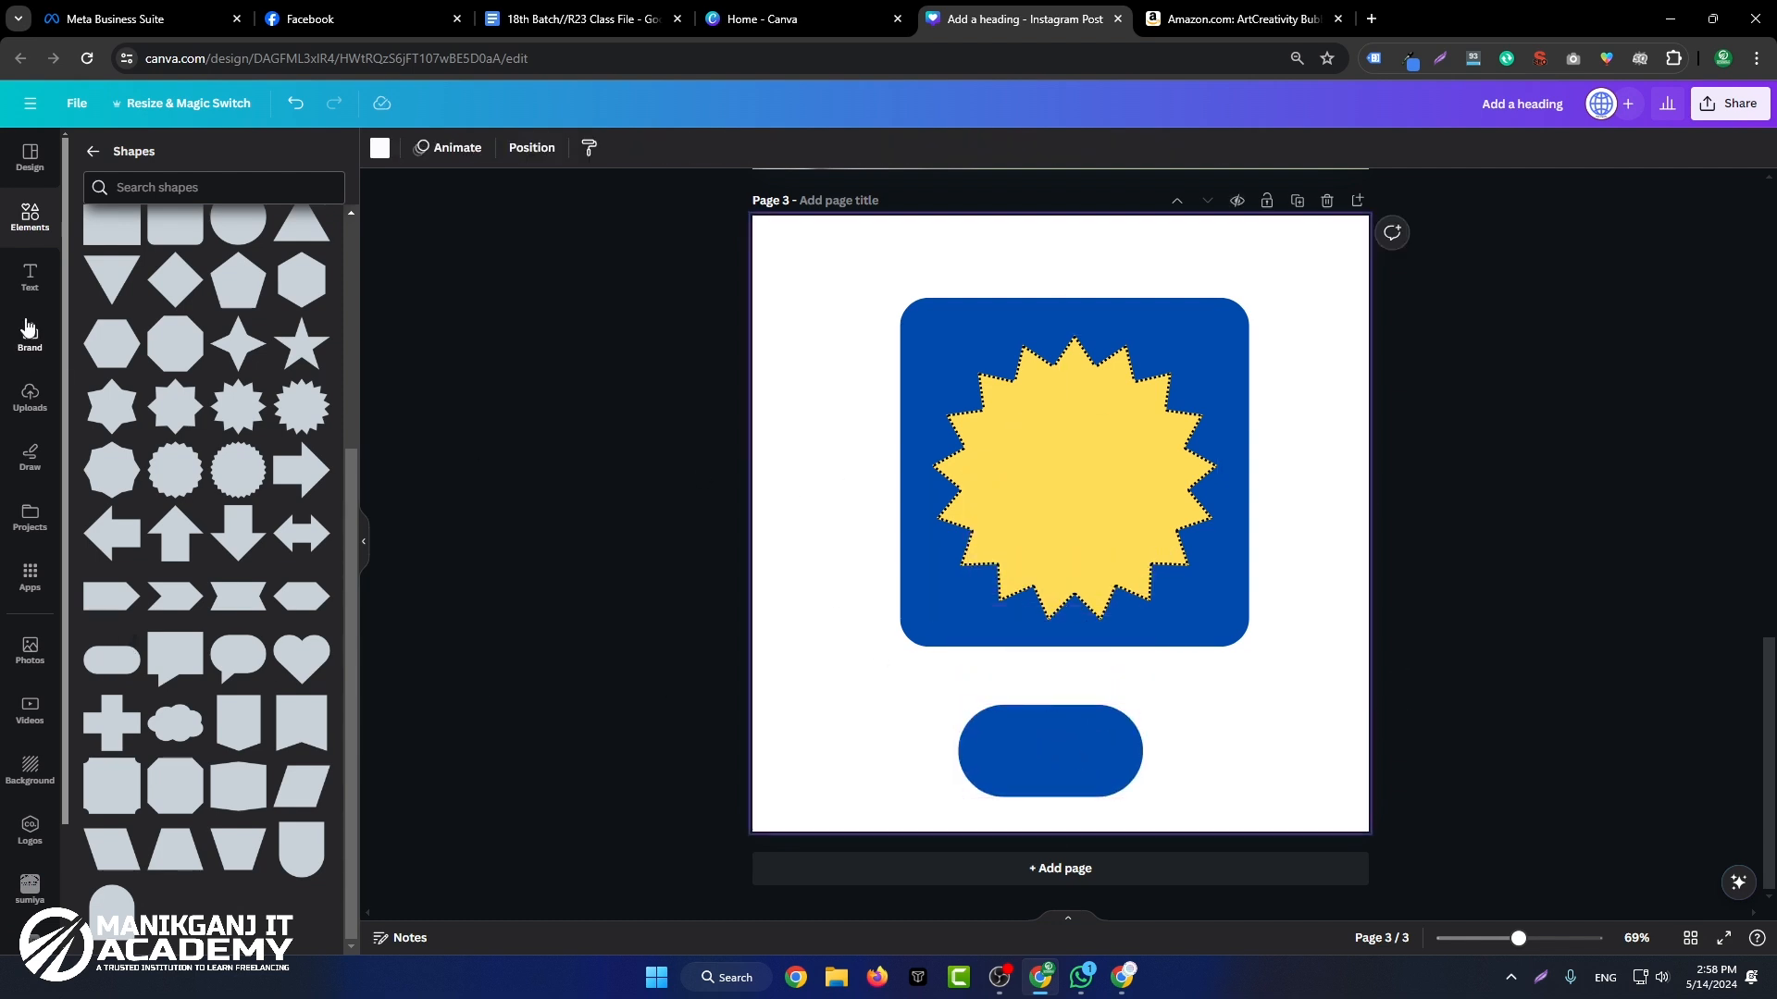
Step: Add a heading text over the blue pill and color it white
left_click(30, 275)
scroll(282, 368, "up", 5)
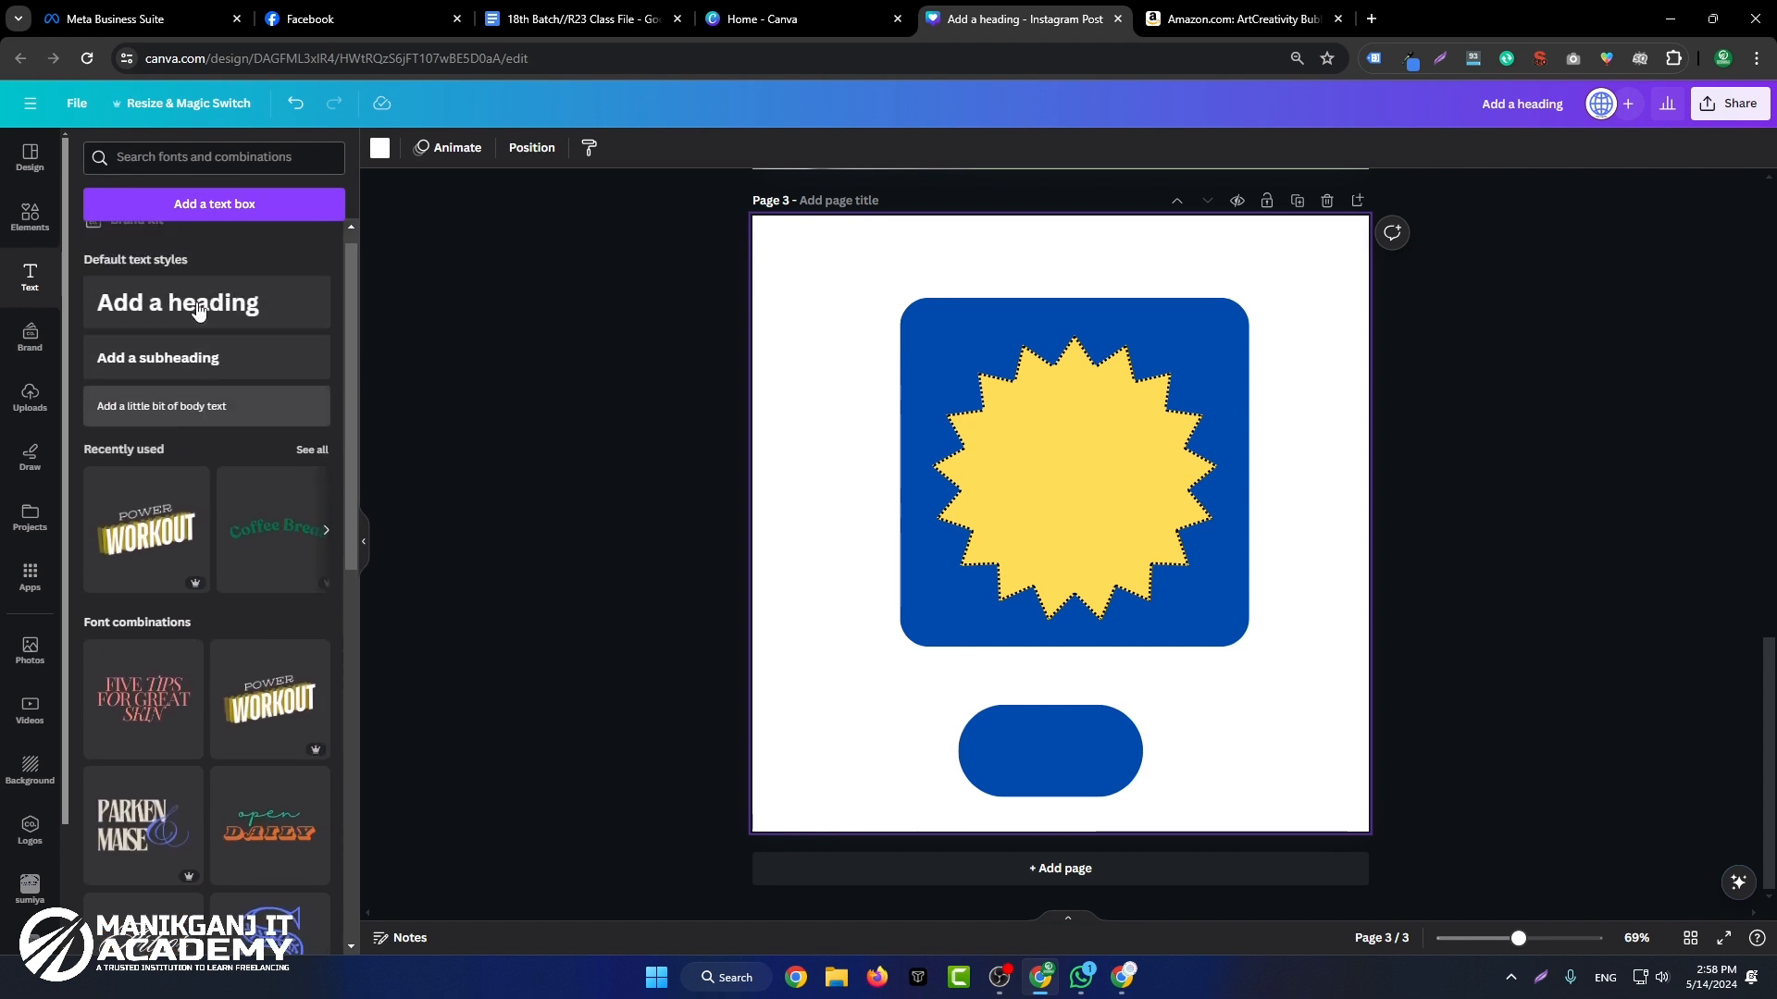
left_click(178, 324)
left_click_drag(1060, 527, 1080, 744)
left_click(619, 148)
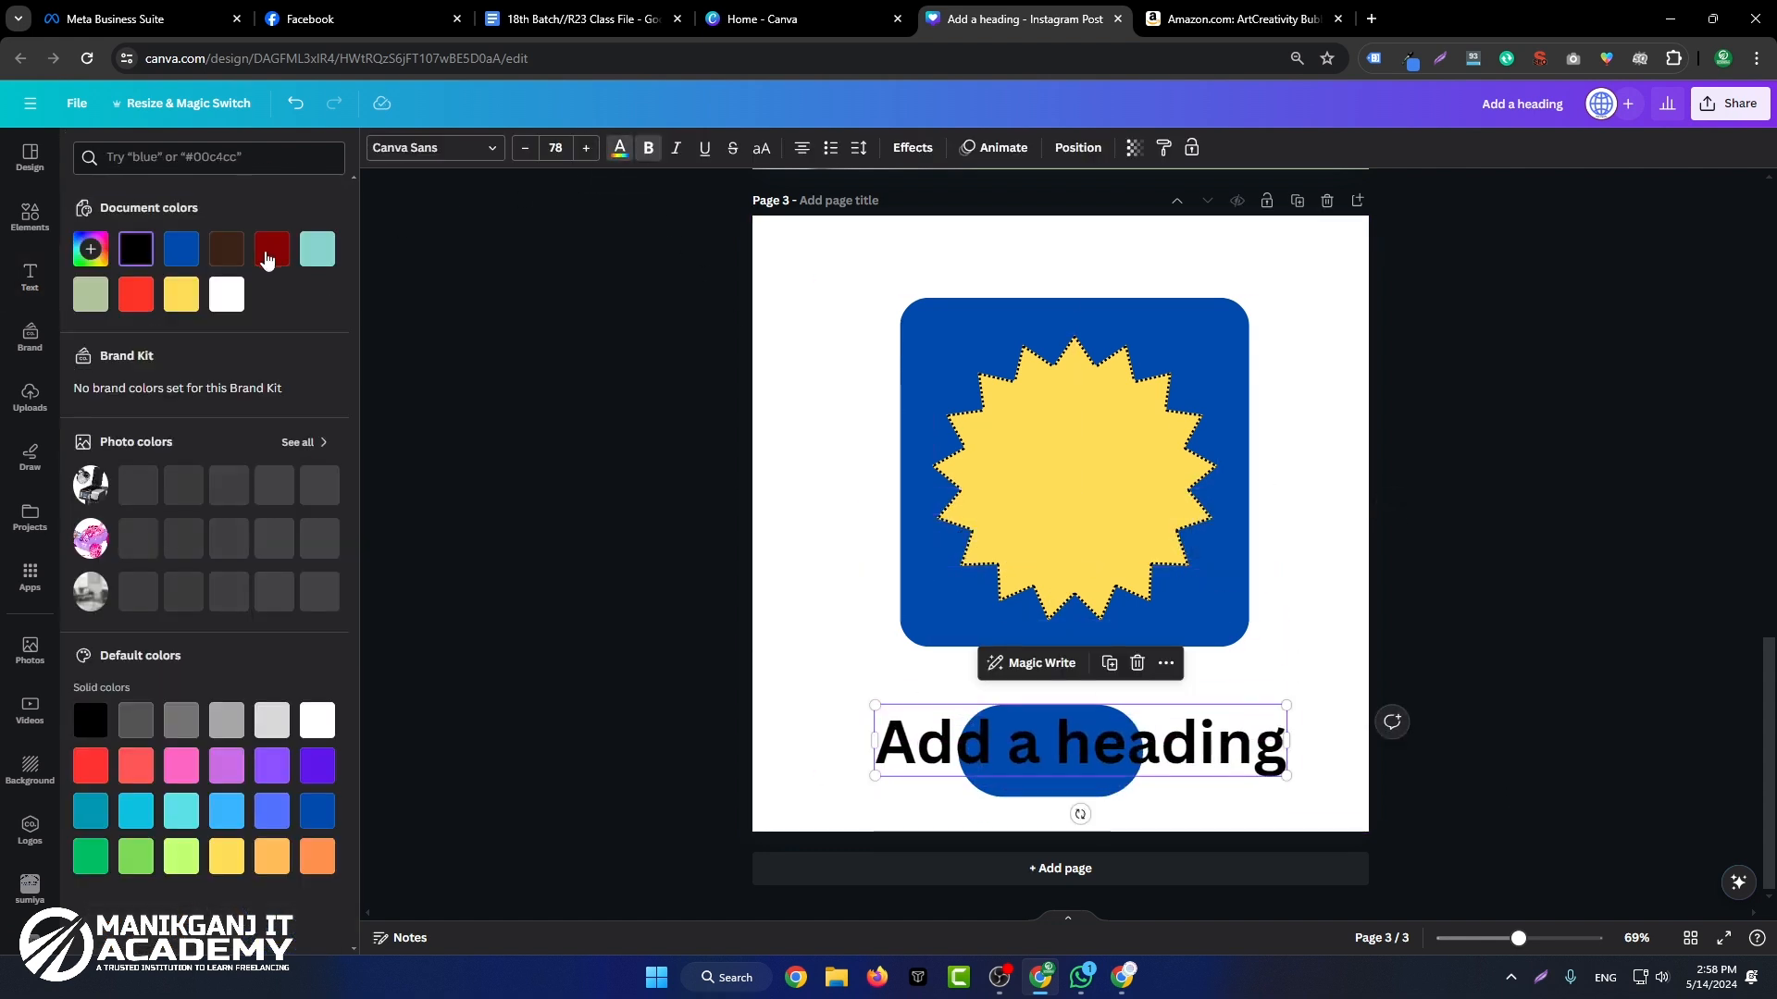
left_click(226, 290)
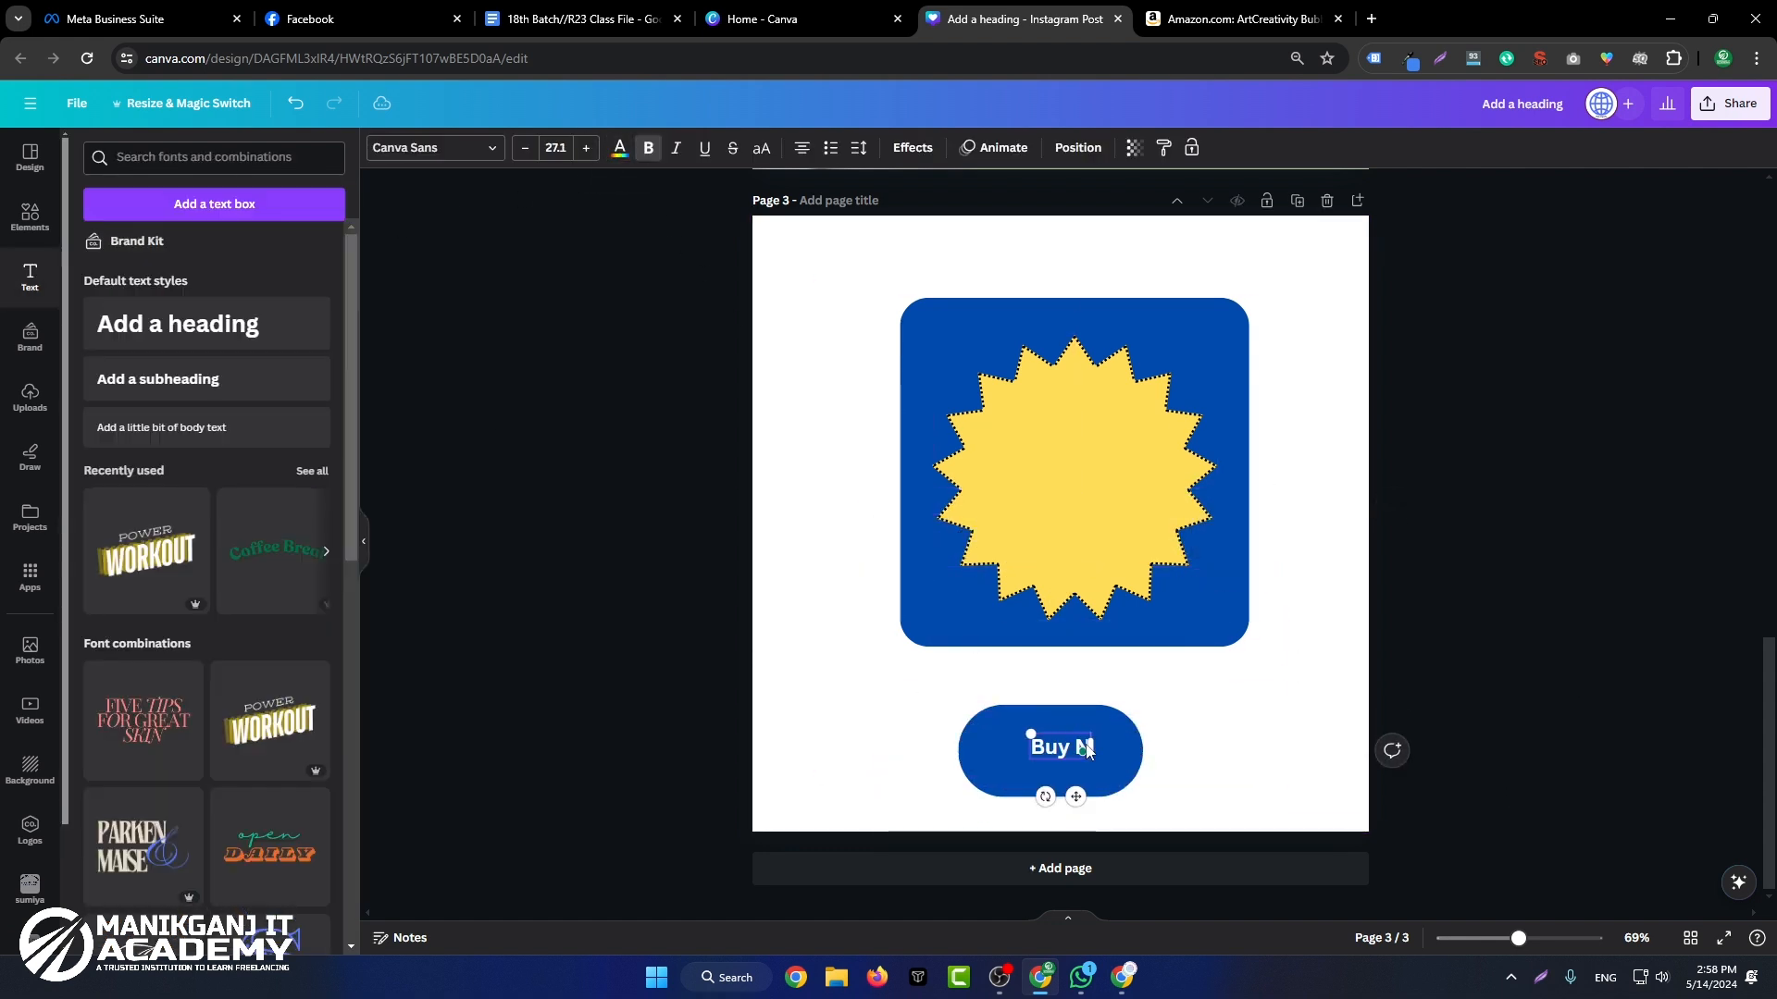
Step: Replace the heading text with "Buy Now" at a small size that fits inside the pill
type("O")
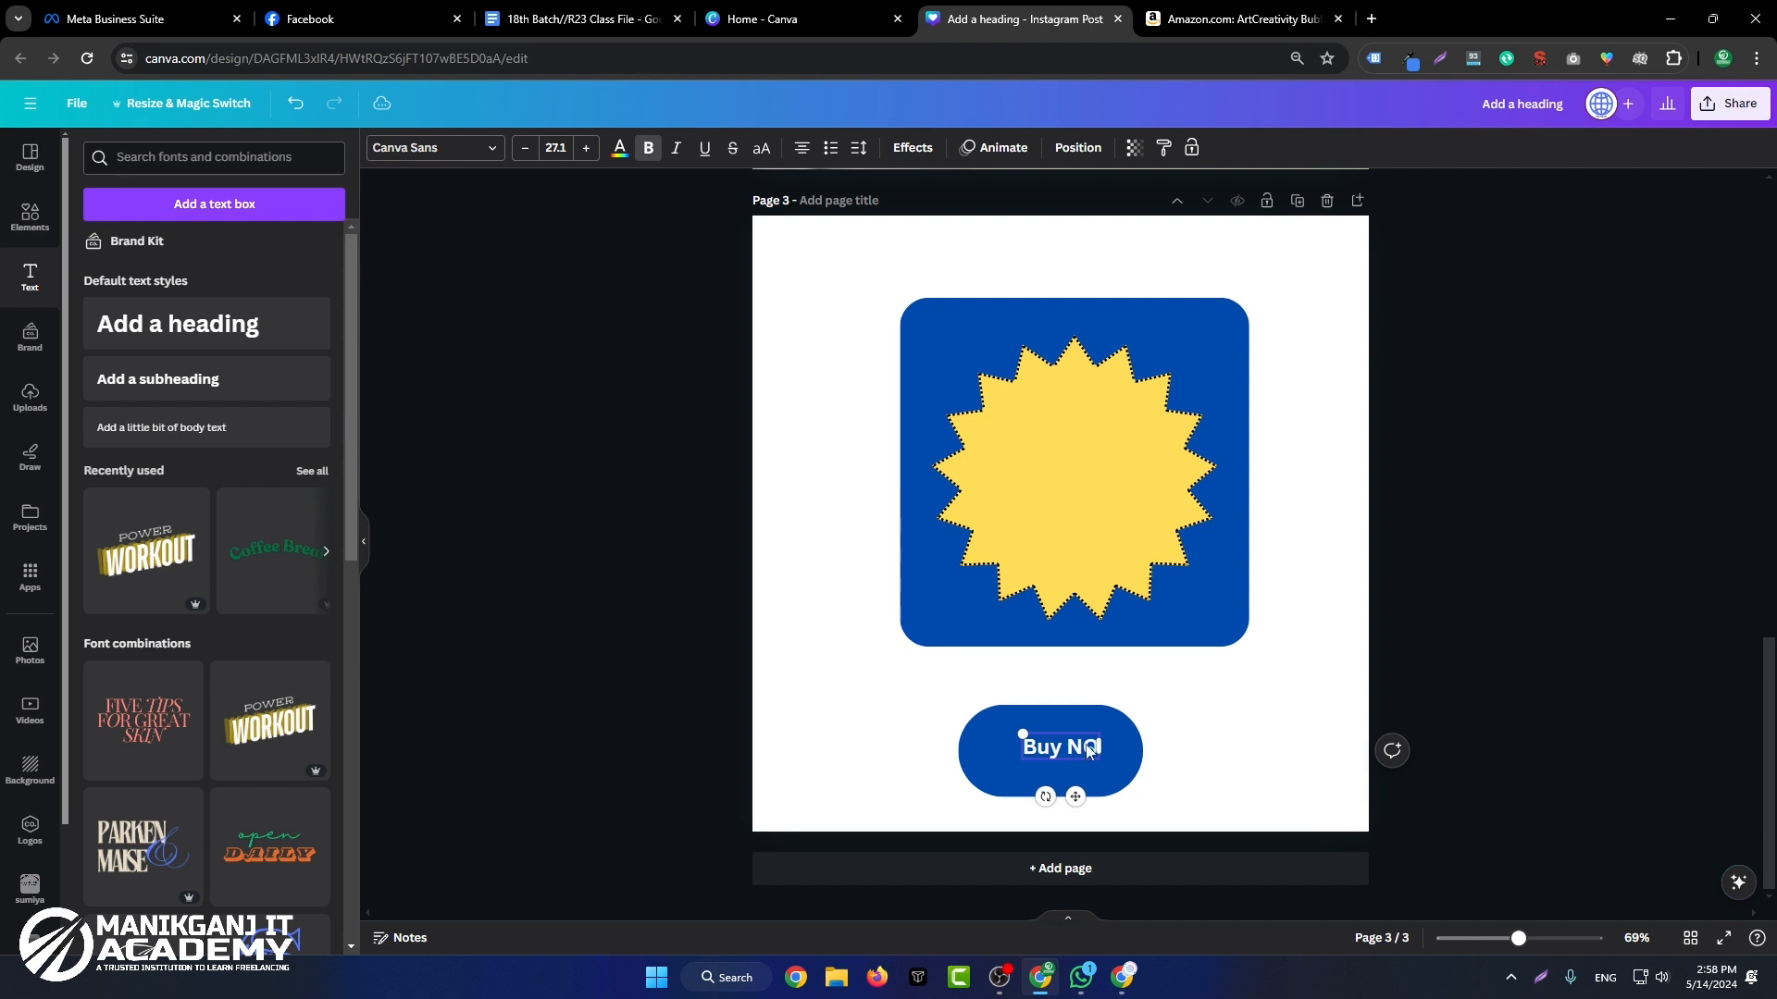
key("BackSpace")
type("ow")
left_click(1366, 695)
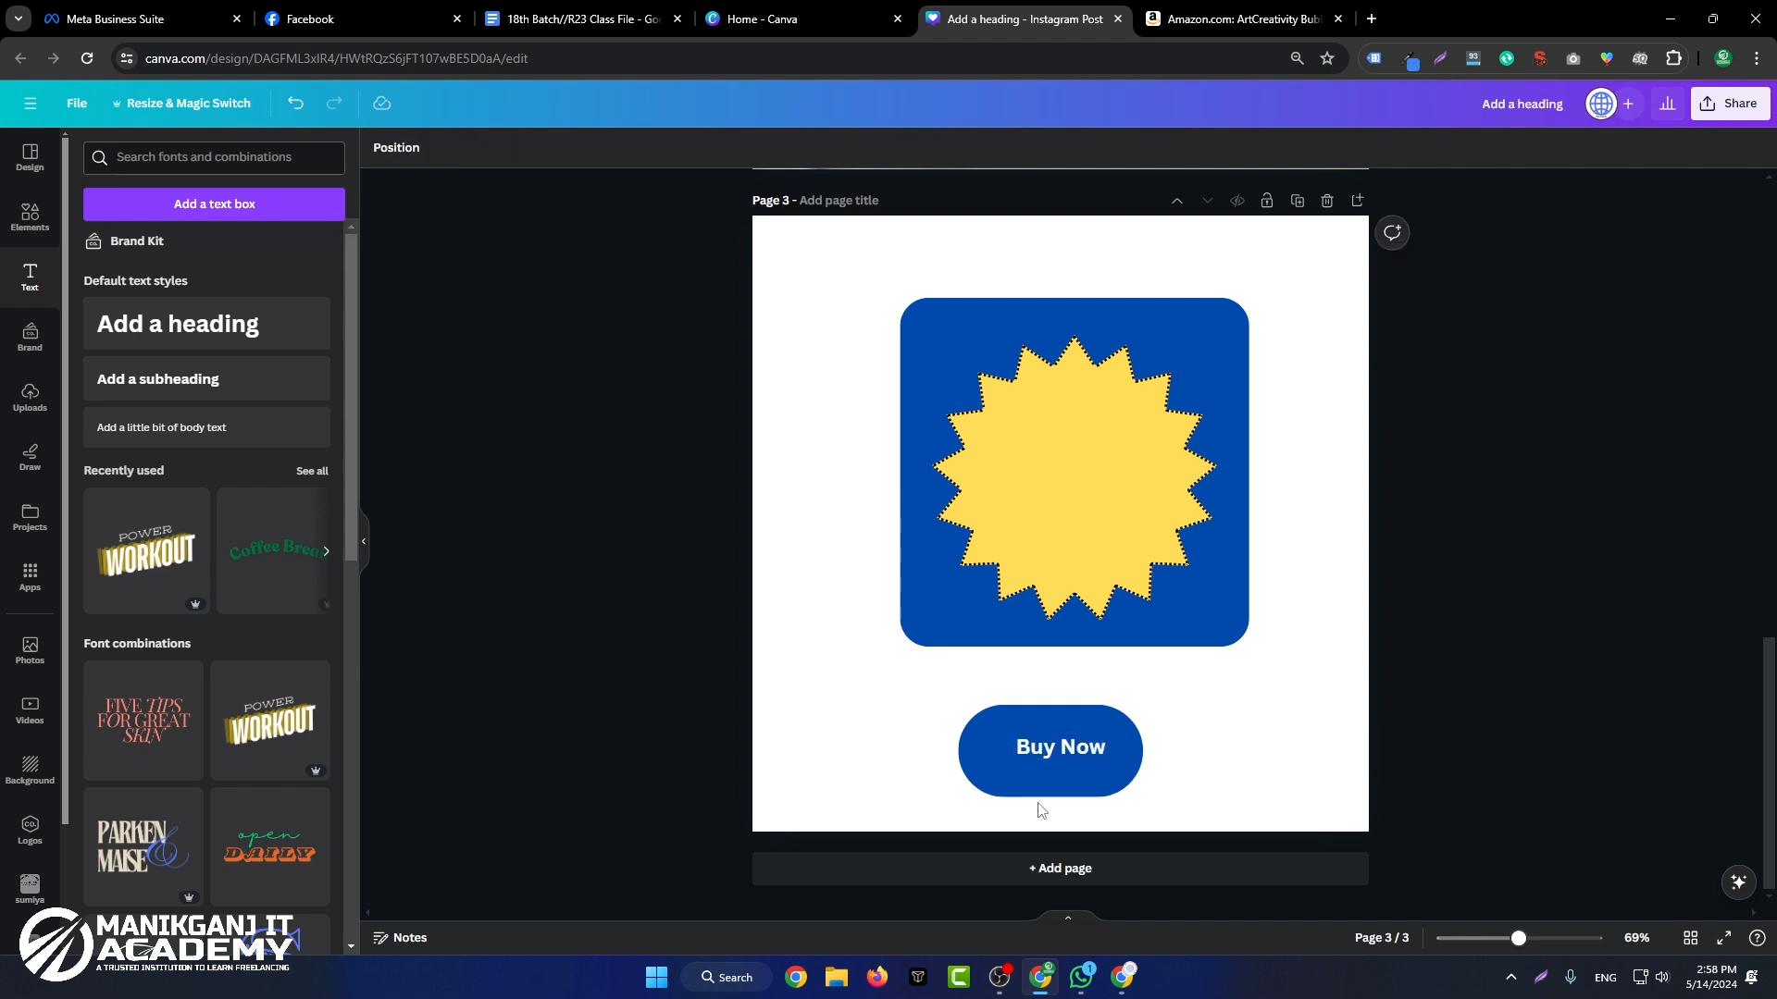
Step: Reduce the pill's height, enlarge the "Buy Now" text to about size 42.6 and center it in the pill
left_click(1037, 788)
left_click_drag(1053, 793, 1123, 760)
left_click(1074, 745)
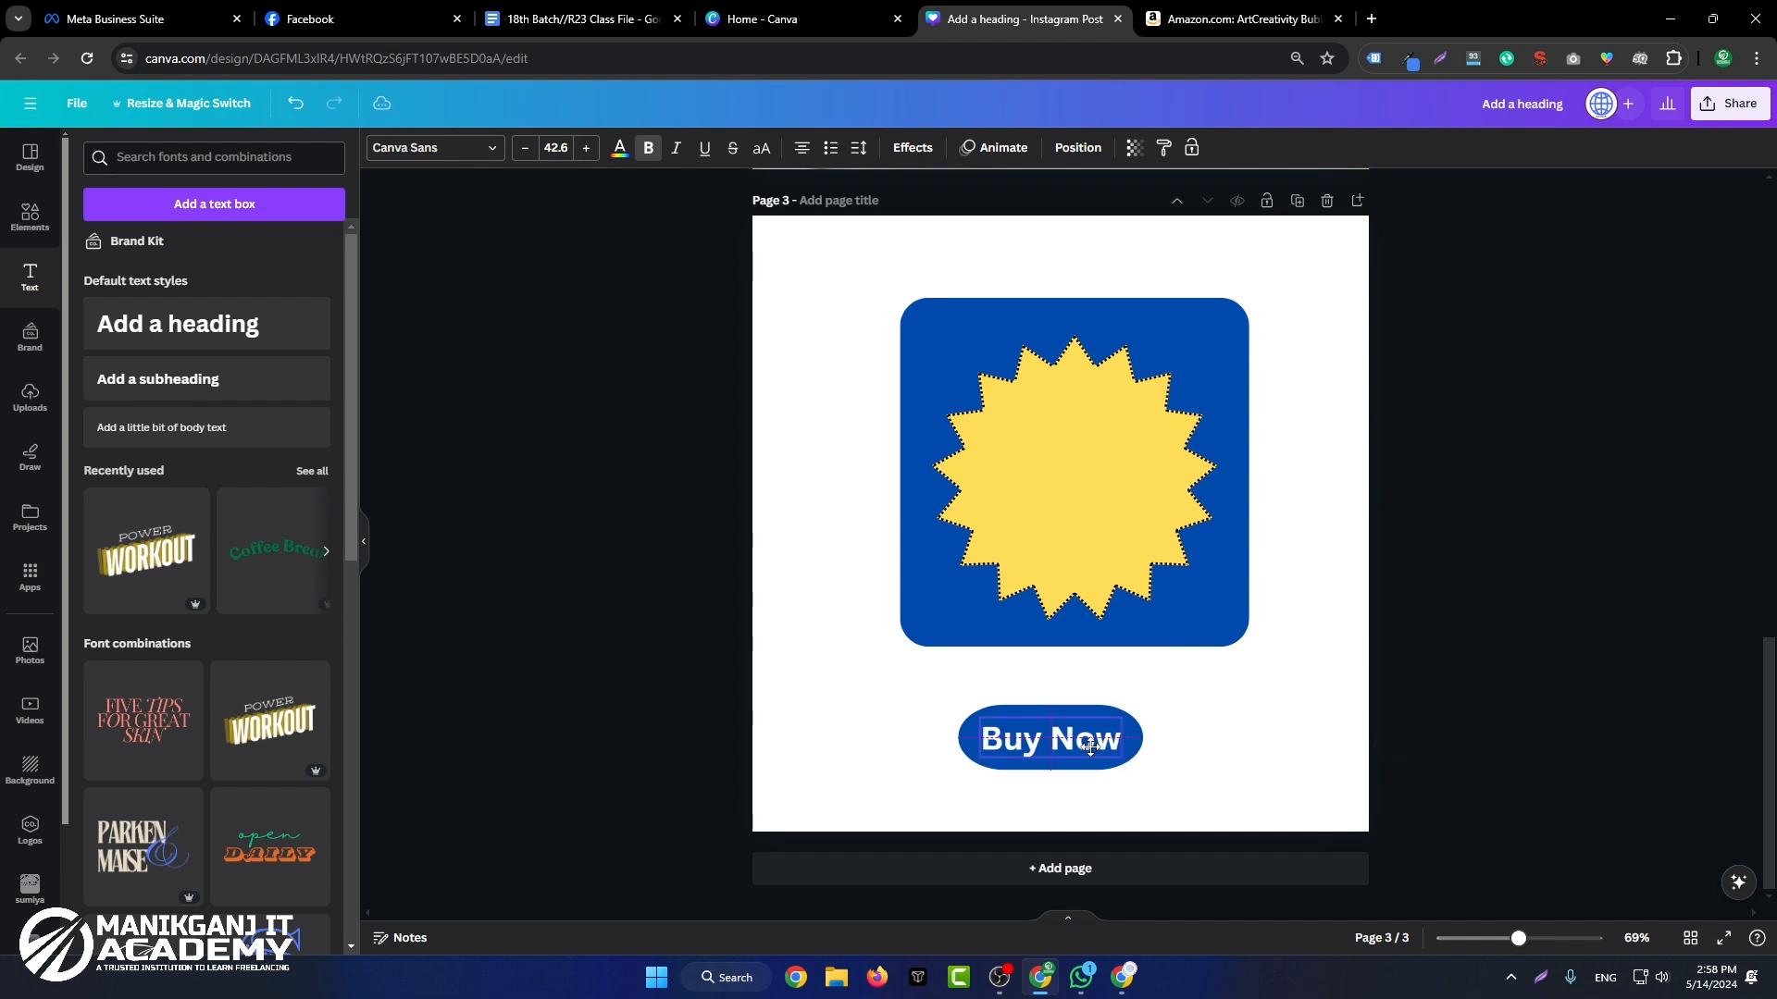
left_click(1619, 615)
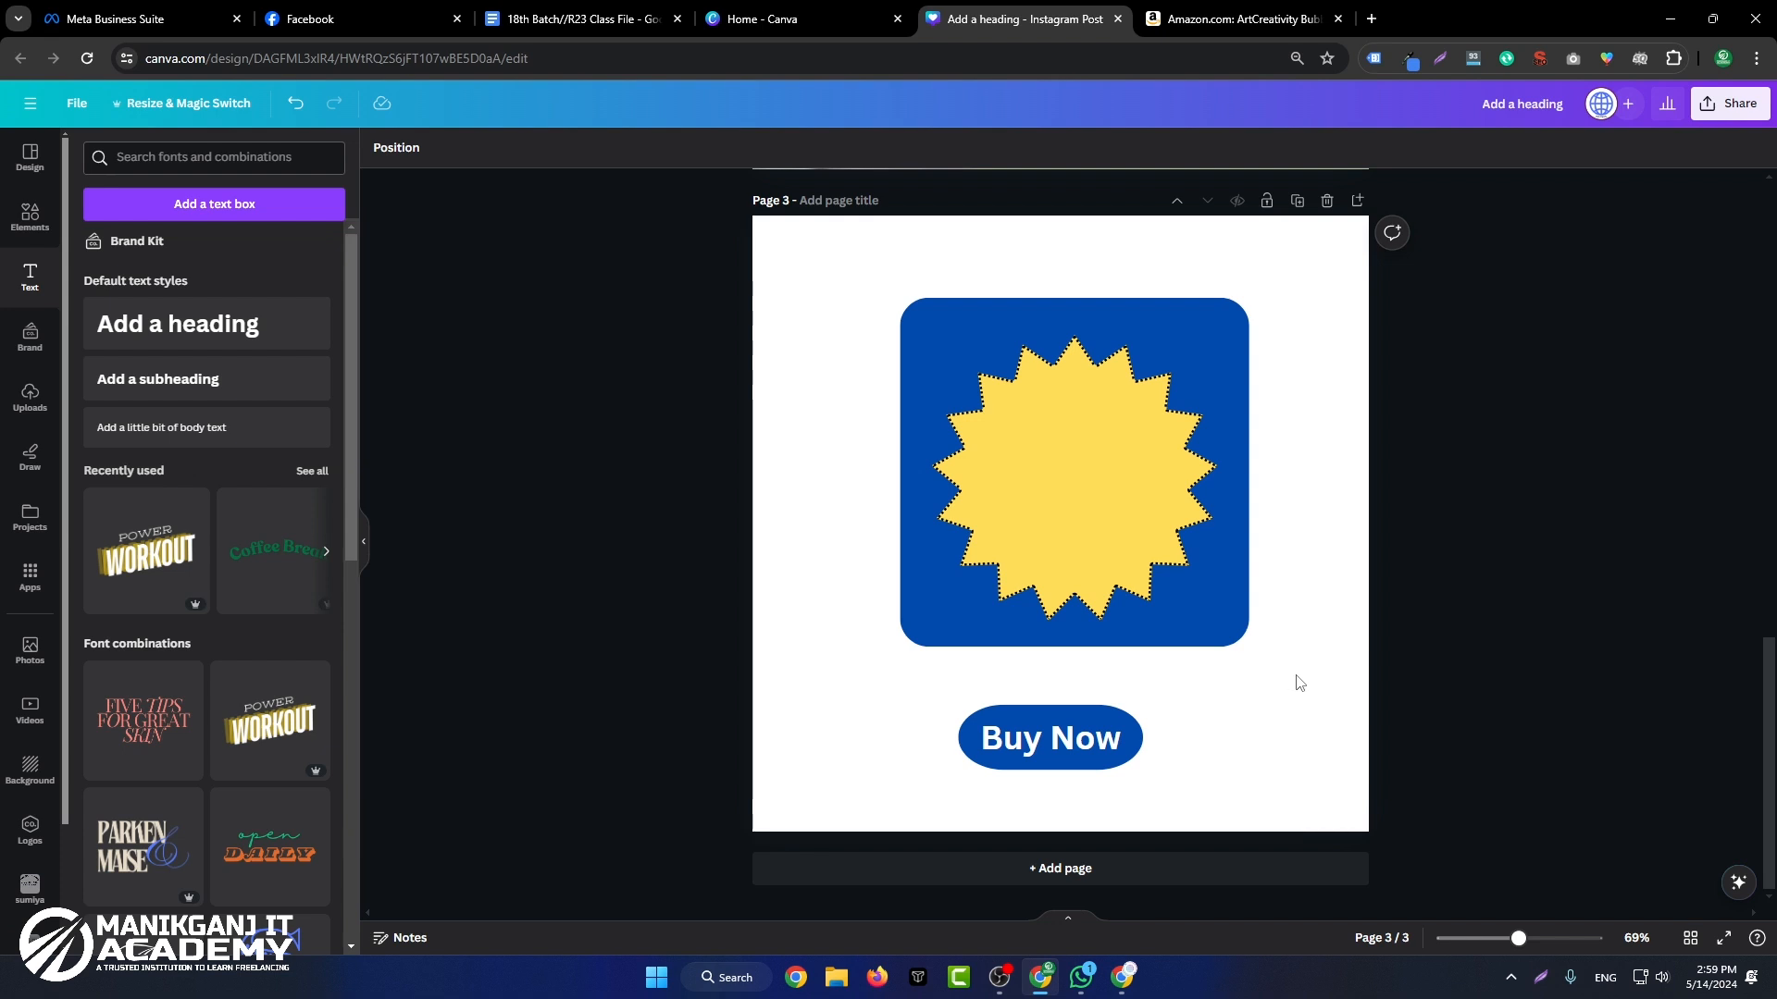
Step: Enlarge the starburst to about 545 by 545 and reposition it inside the blue rounded square
left_click_drag(1129, 521, 1114, 504)
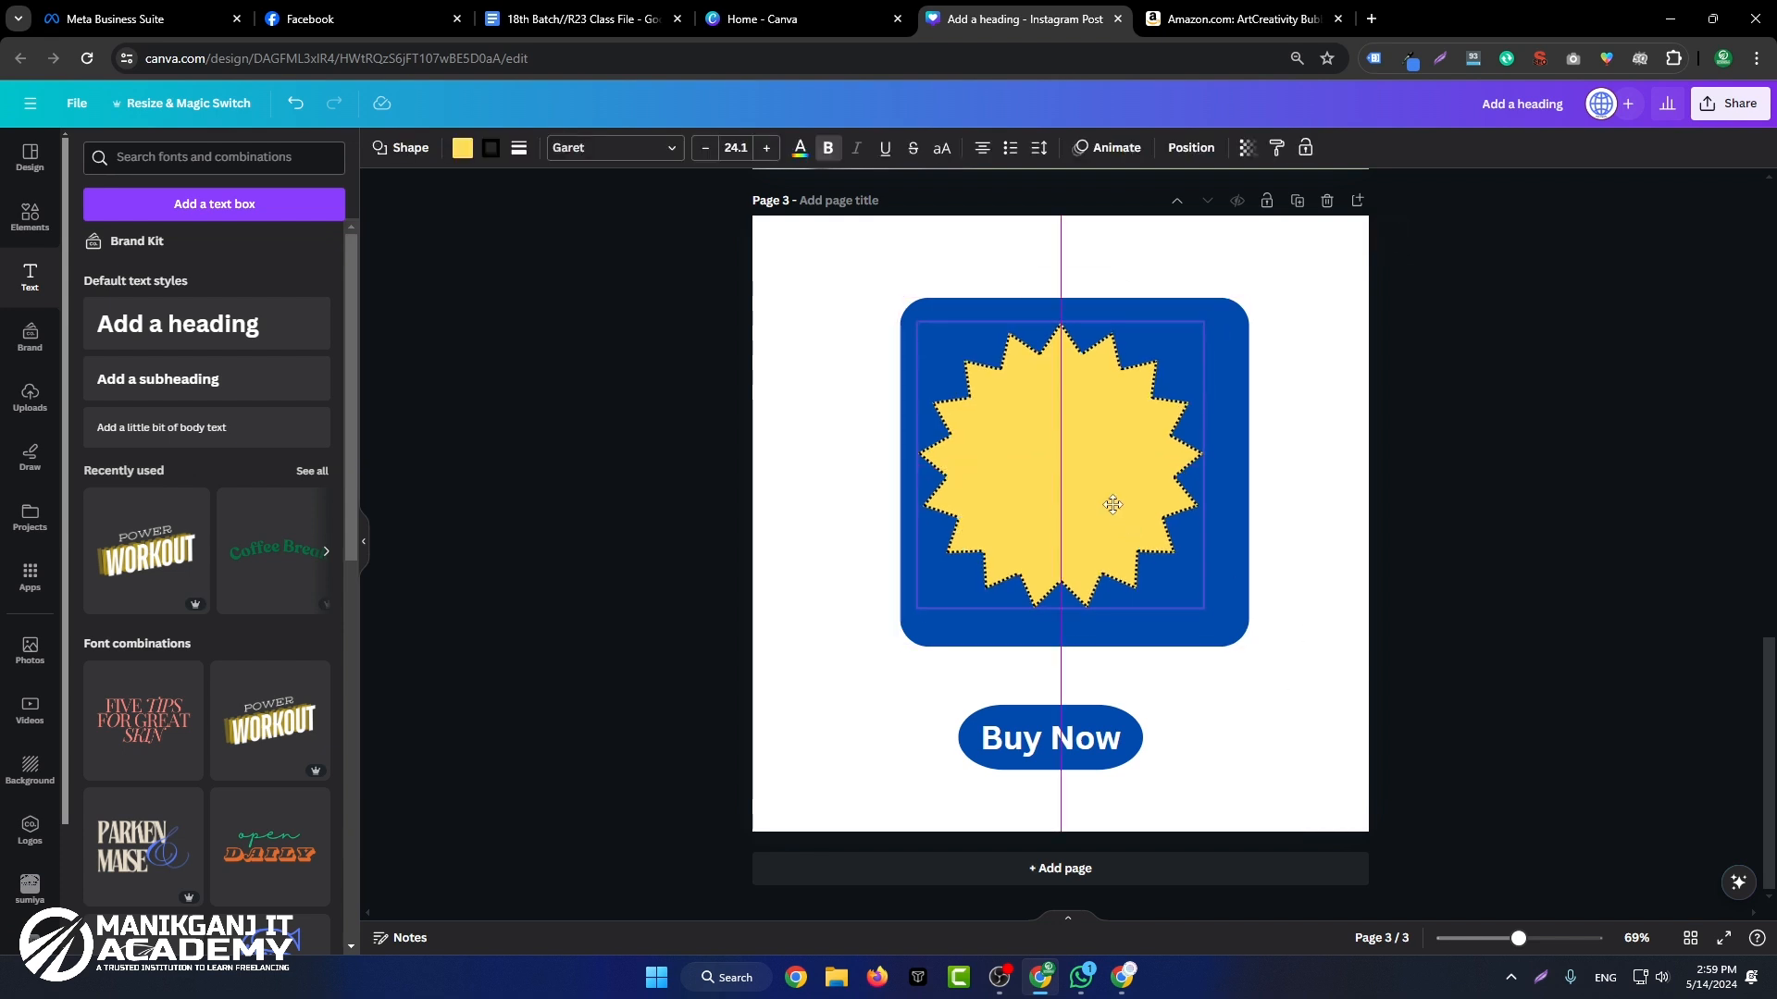
left_click_drag(1204, 610, 1234, 633)
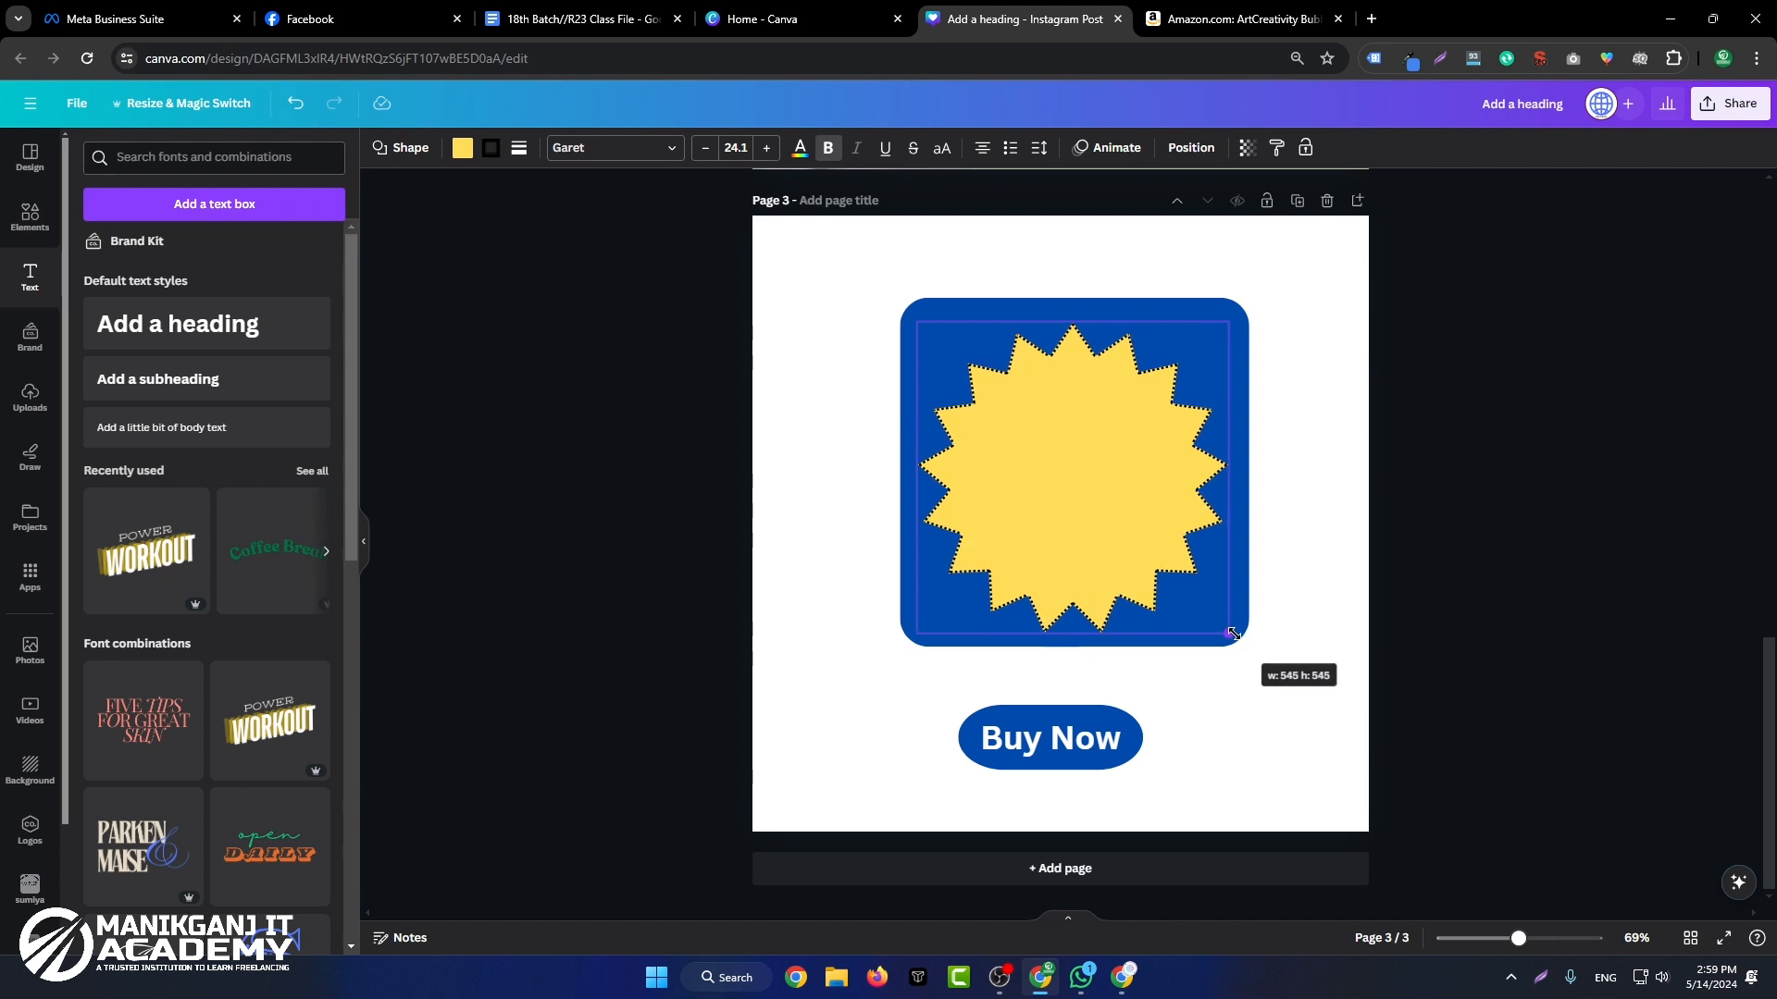
left_click_drag(1168, 523, 1175, 522)
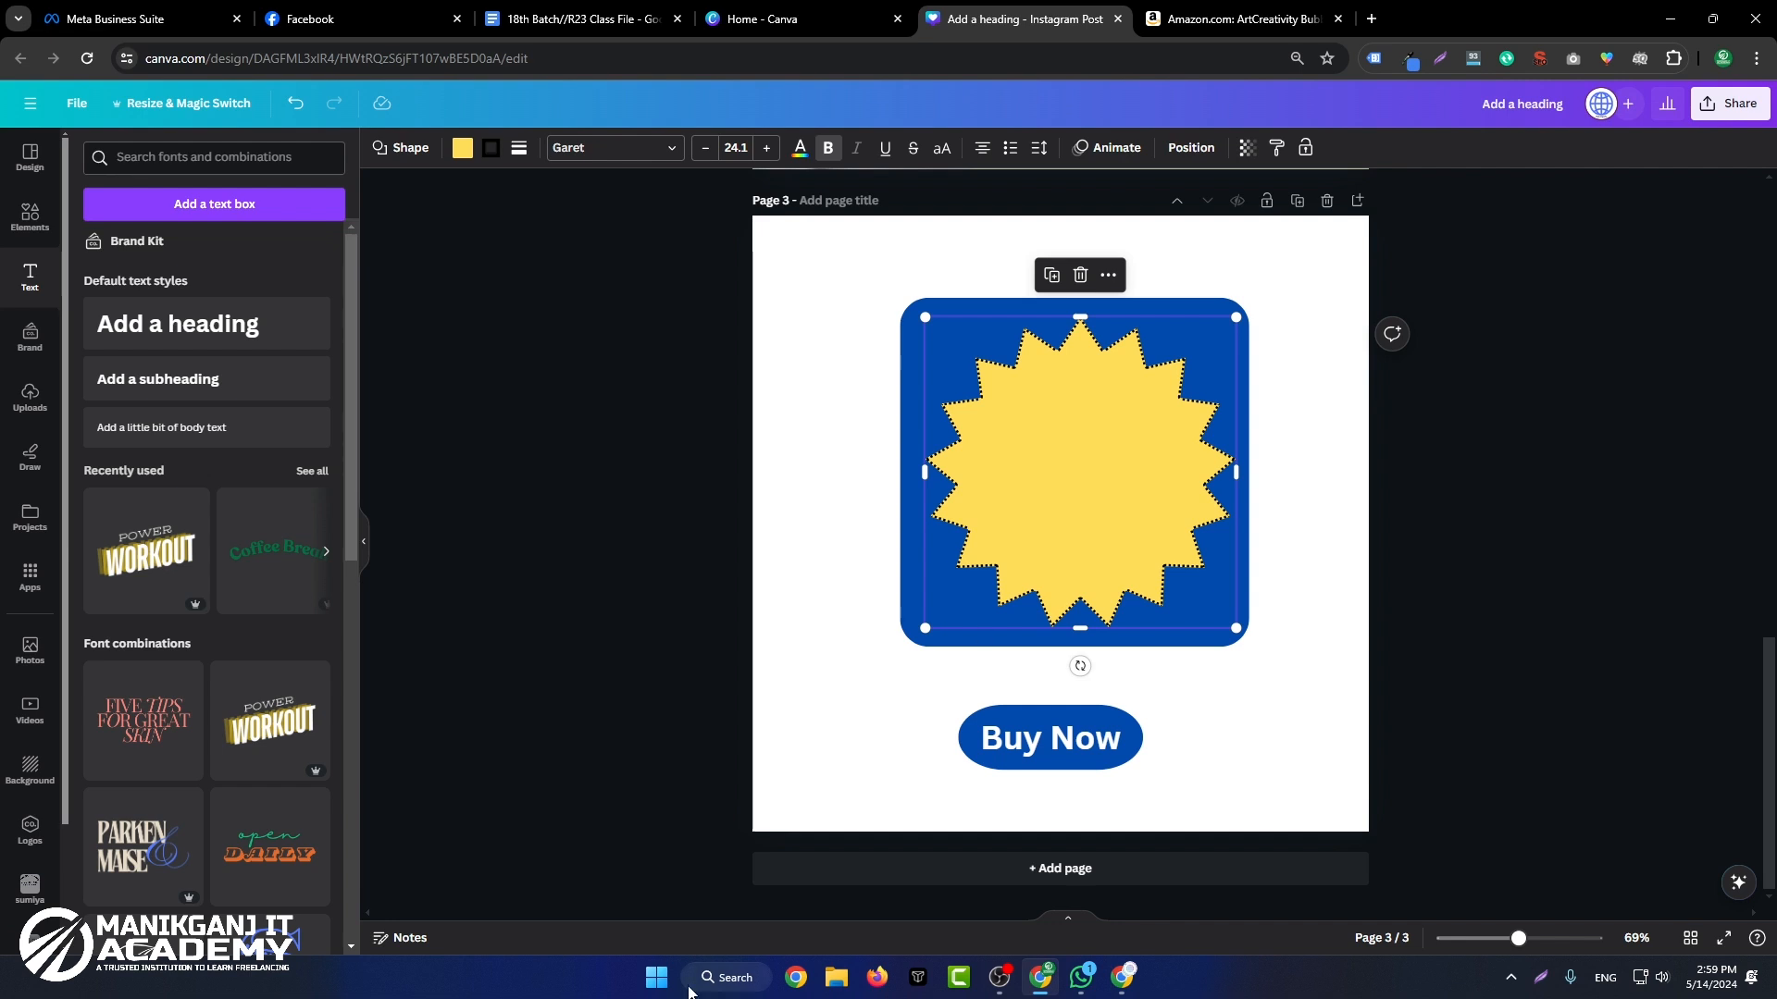
Step: Open ChatGPT at chat.openai.com in a new browser tab
left_click(1371, 18)
type("chat.openai.com")
key("Return")
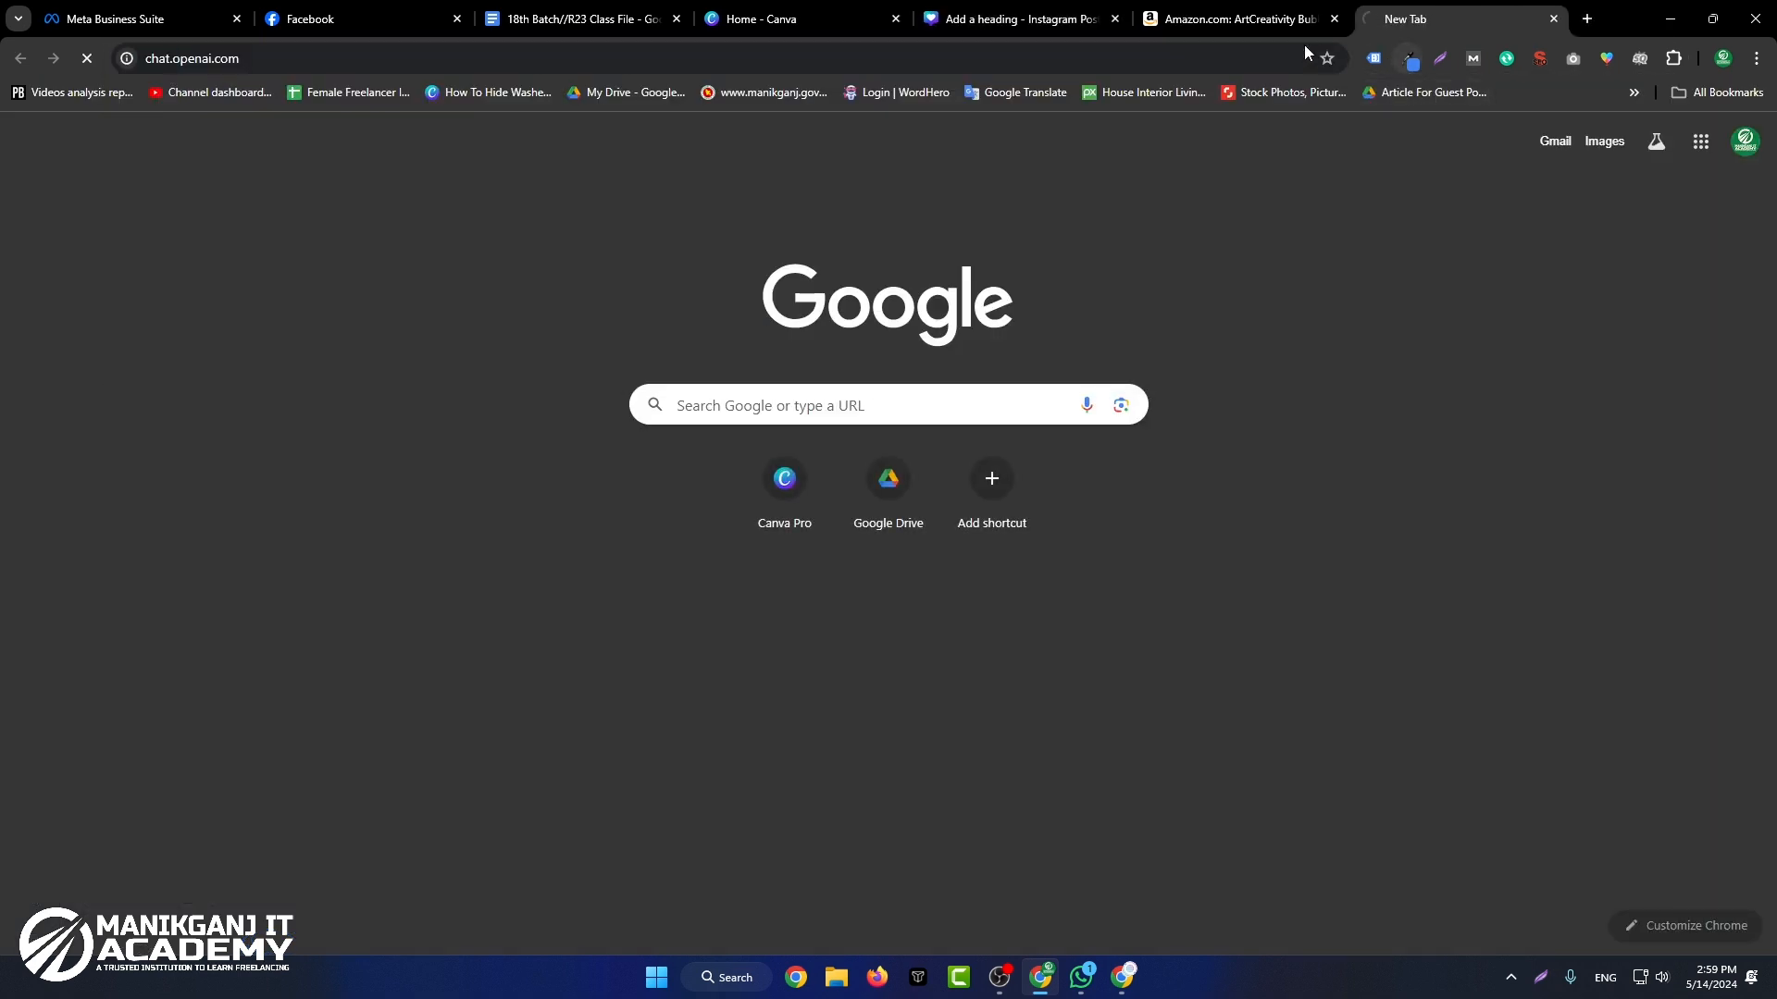
left_click(1101, 13)
left_click(1395, 28)
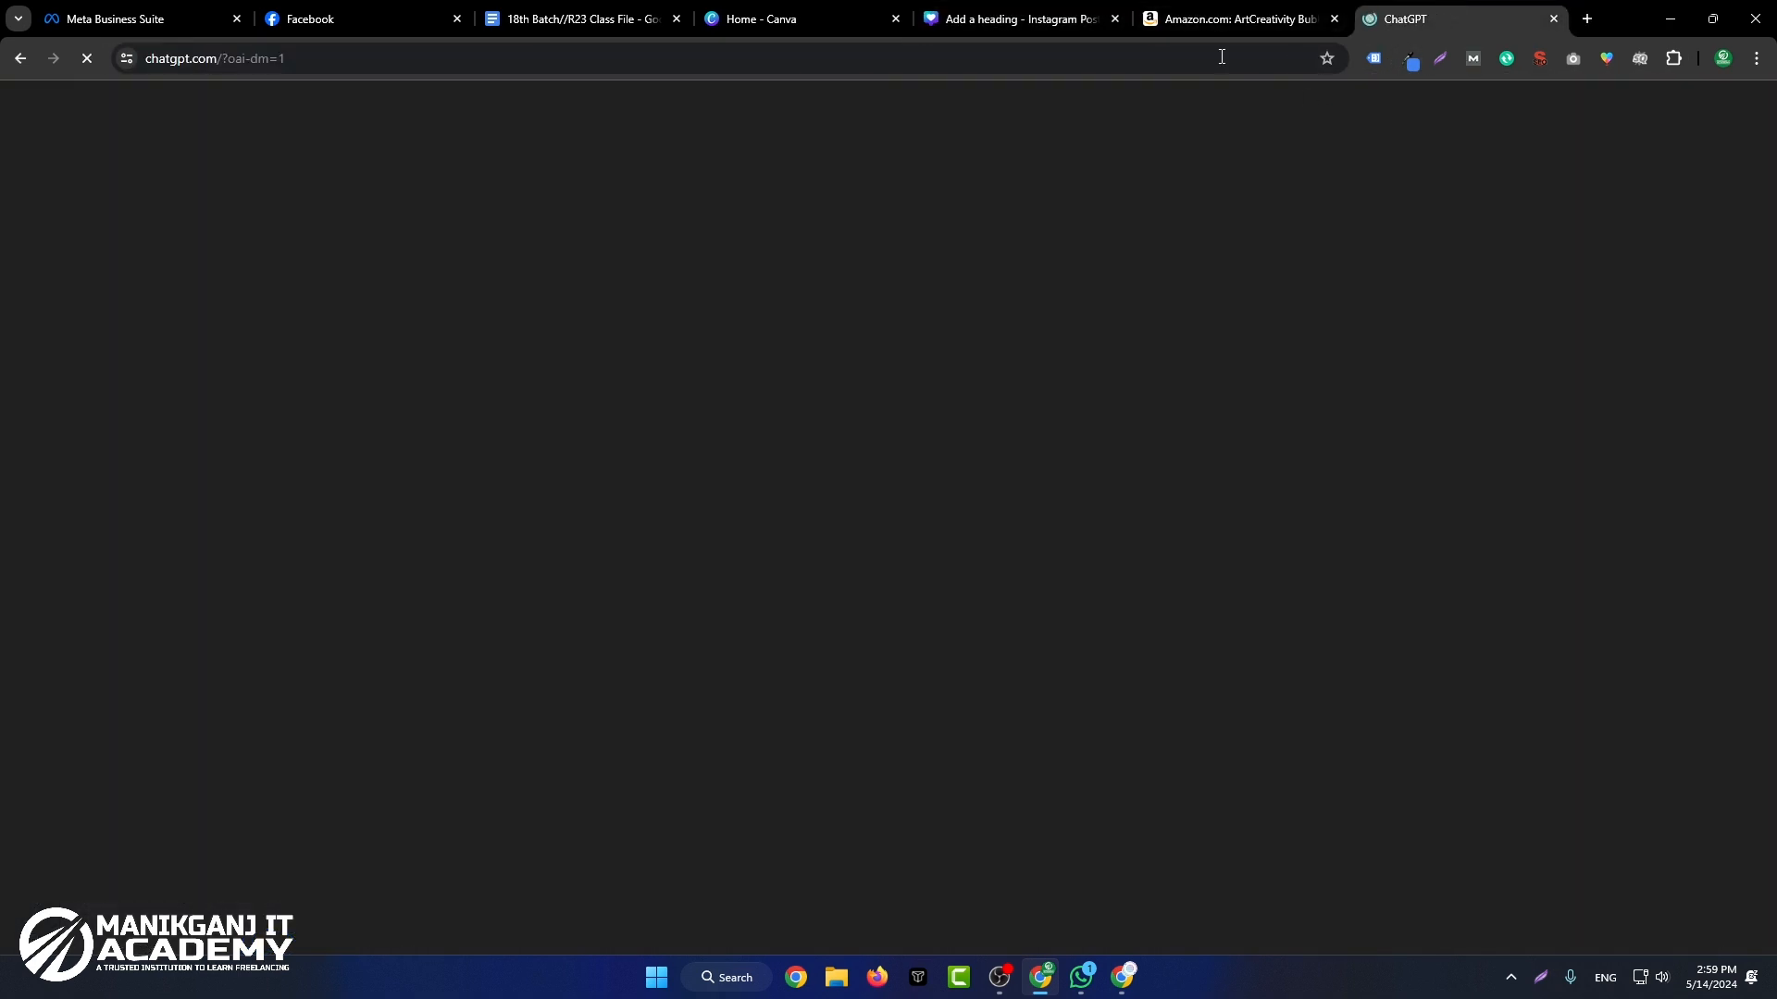
Step: Add a blank page 4 to the Canva design, check the Amazon product images and switch to ChatGPT
left_click(1018, 19)
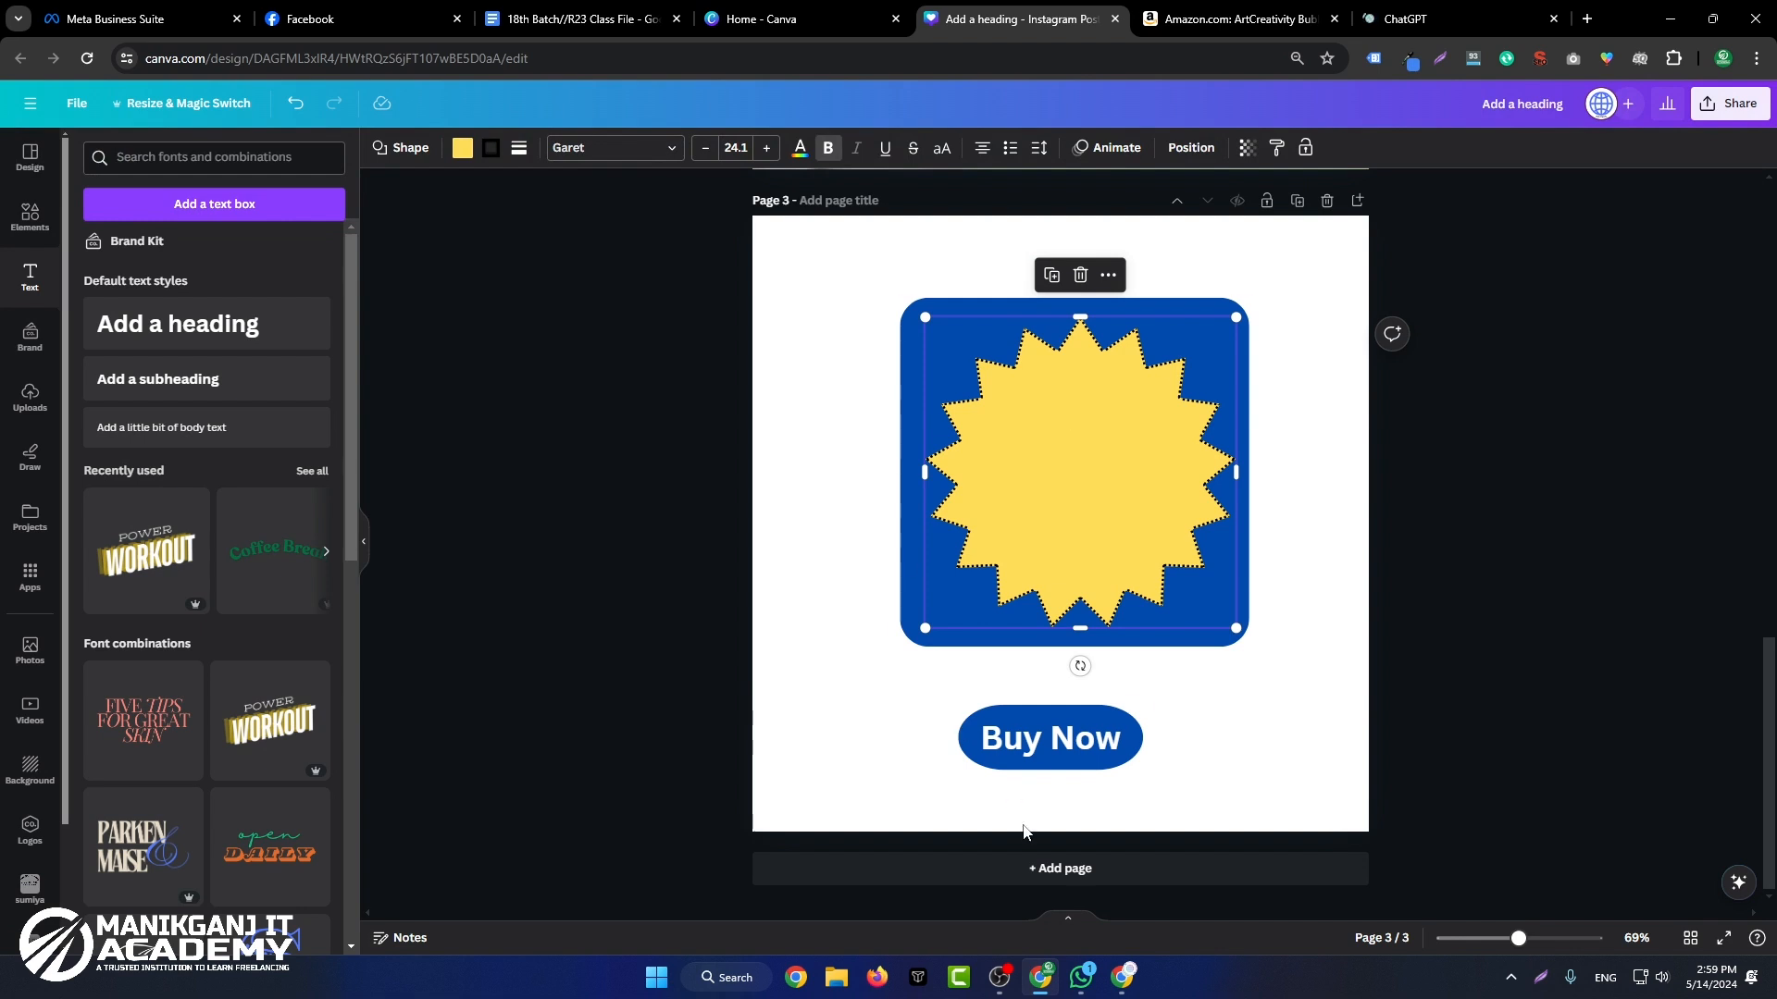
left_click(985, 878)
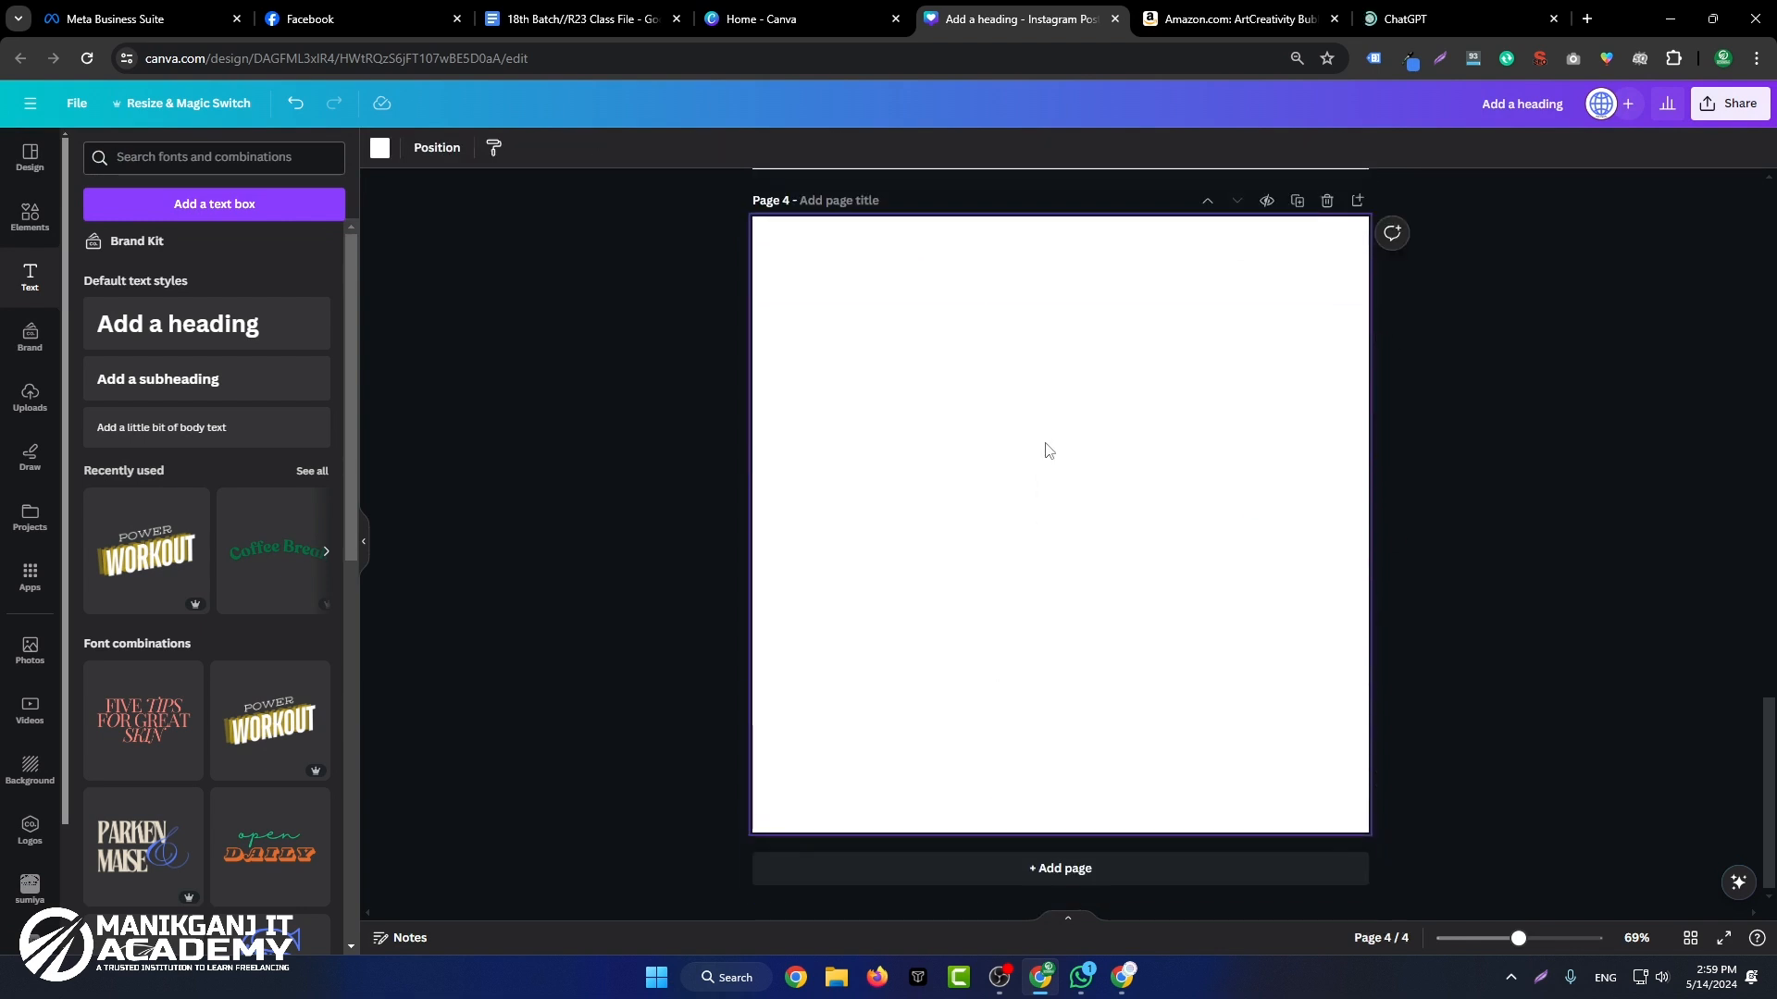
left_click(1397, 19)
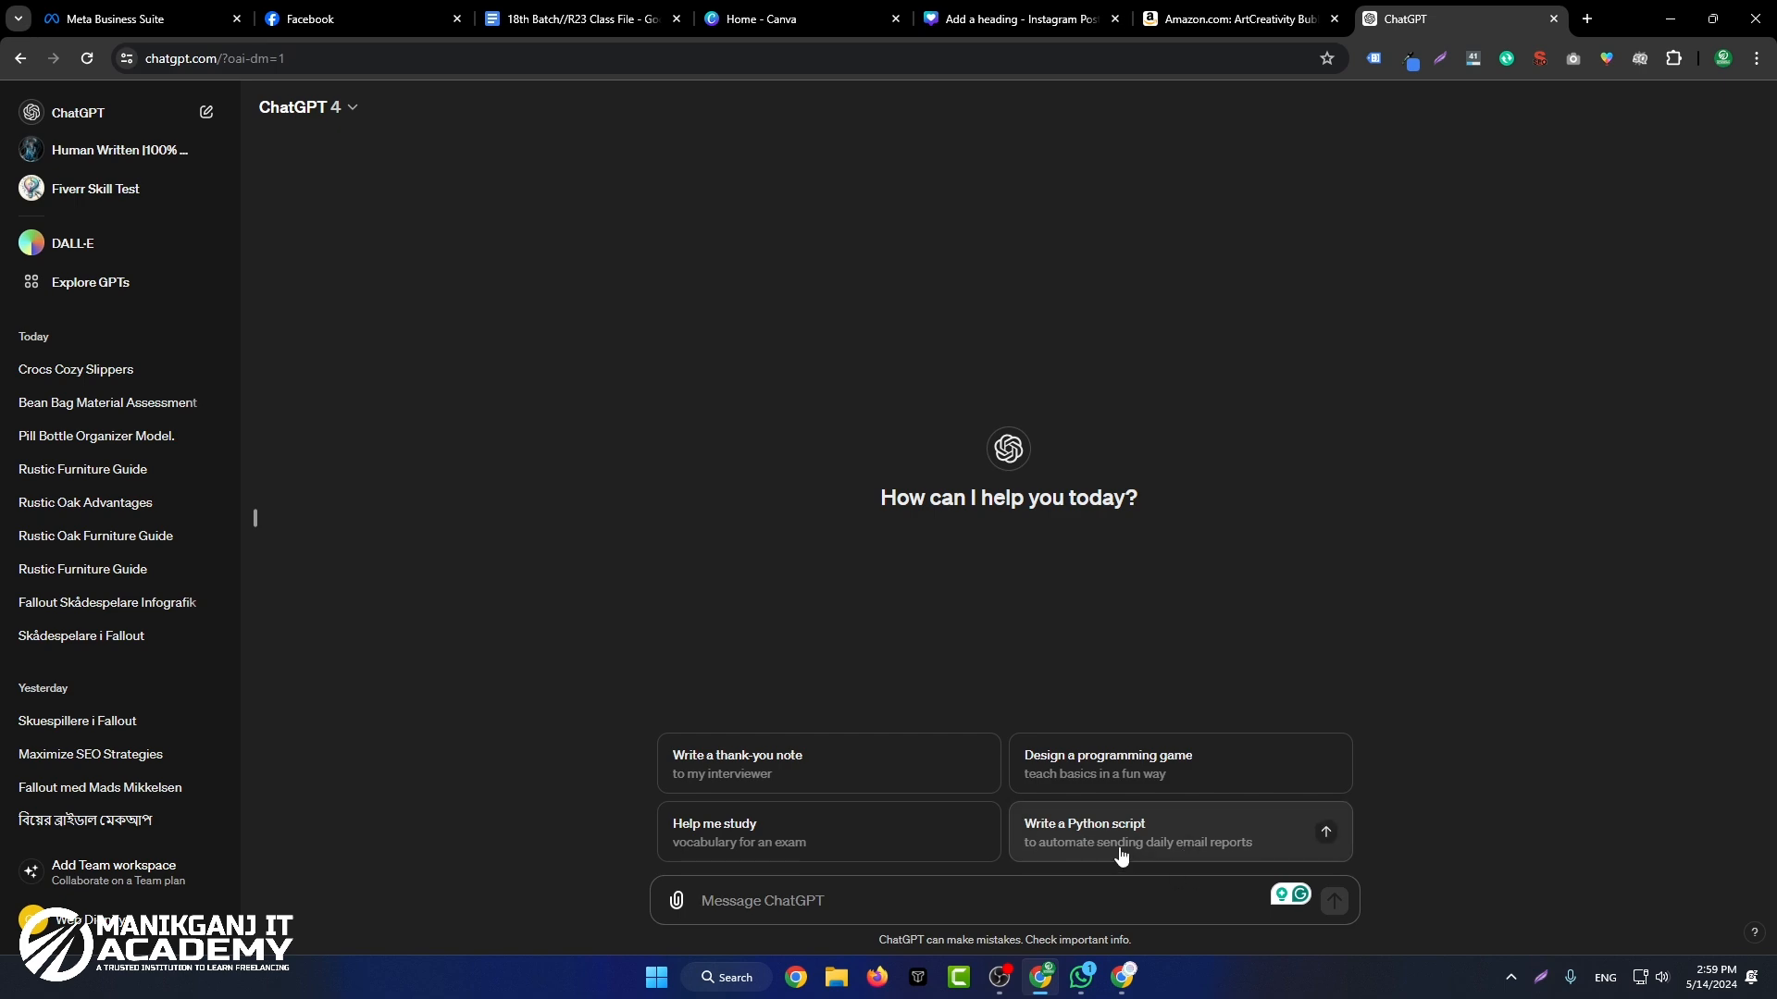
left_click(1235, 18)
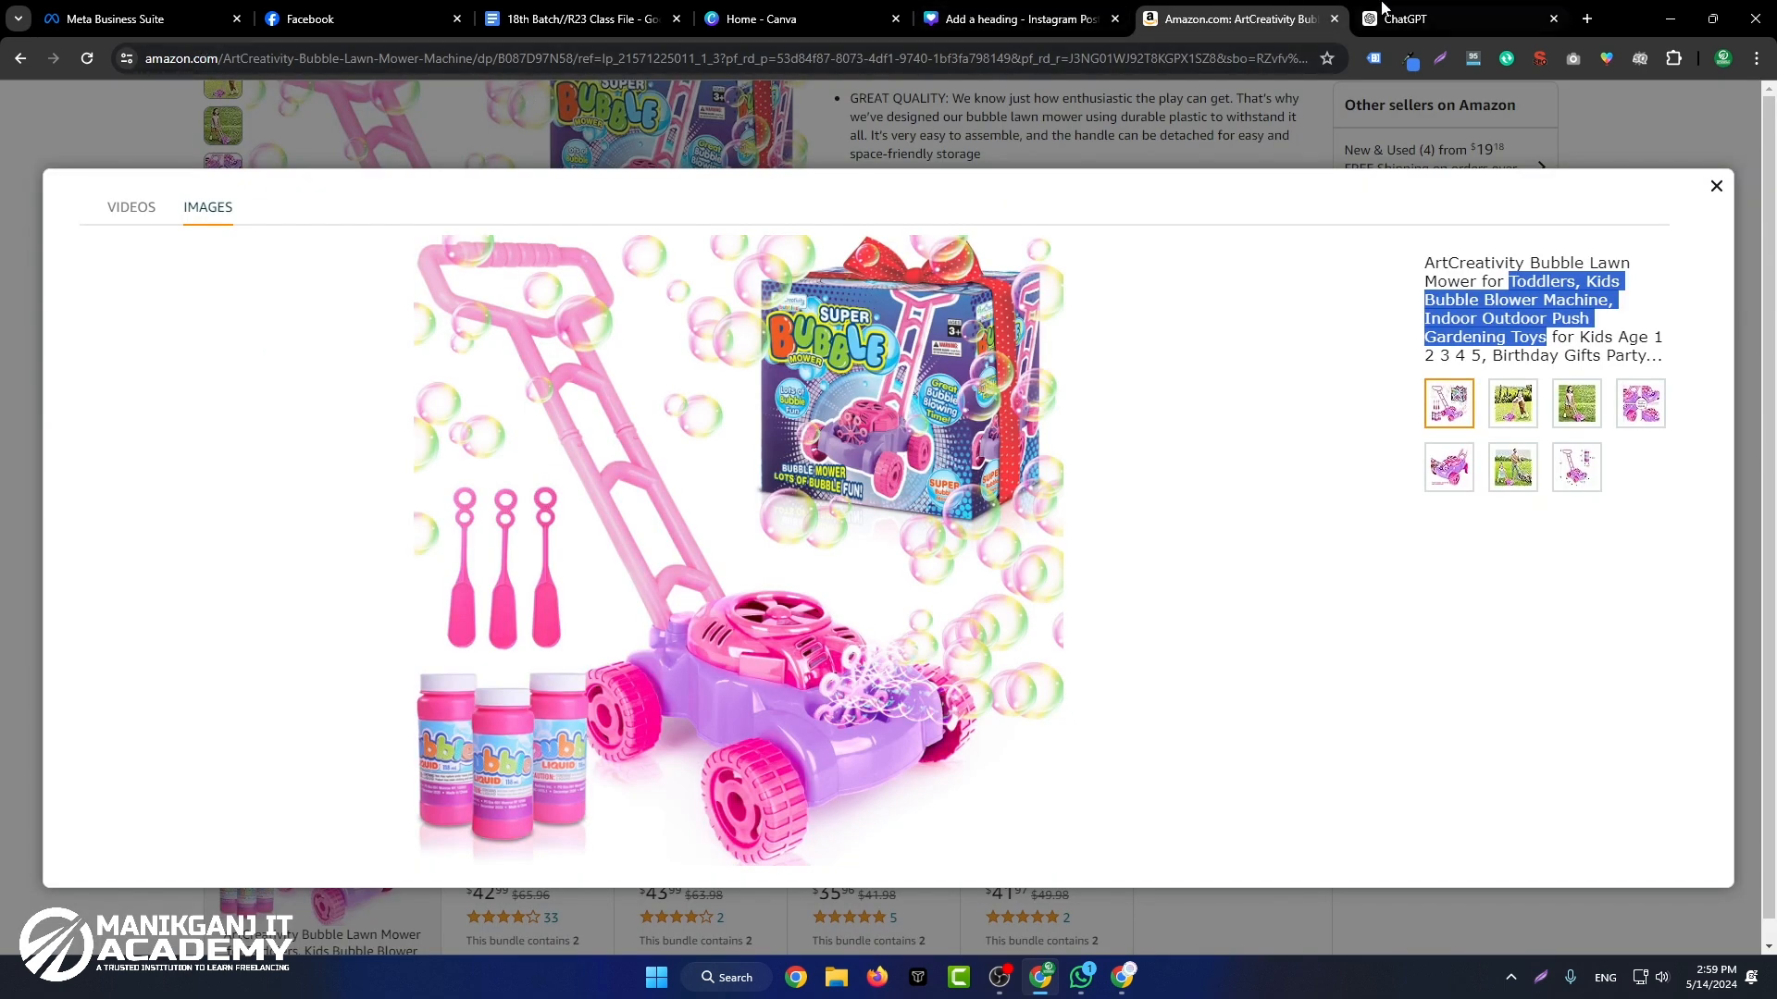
left_click(1430, 18)
Step: Send ChatGPT the prompt "Make A Logo: Amazon"
type("Ma")
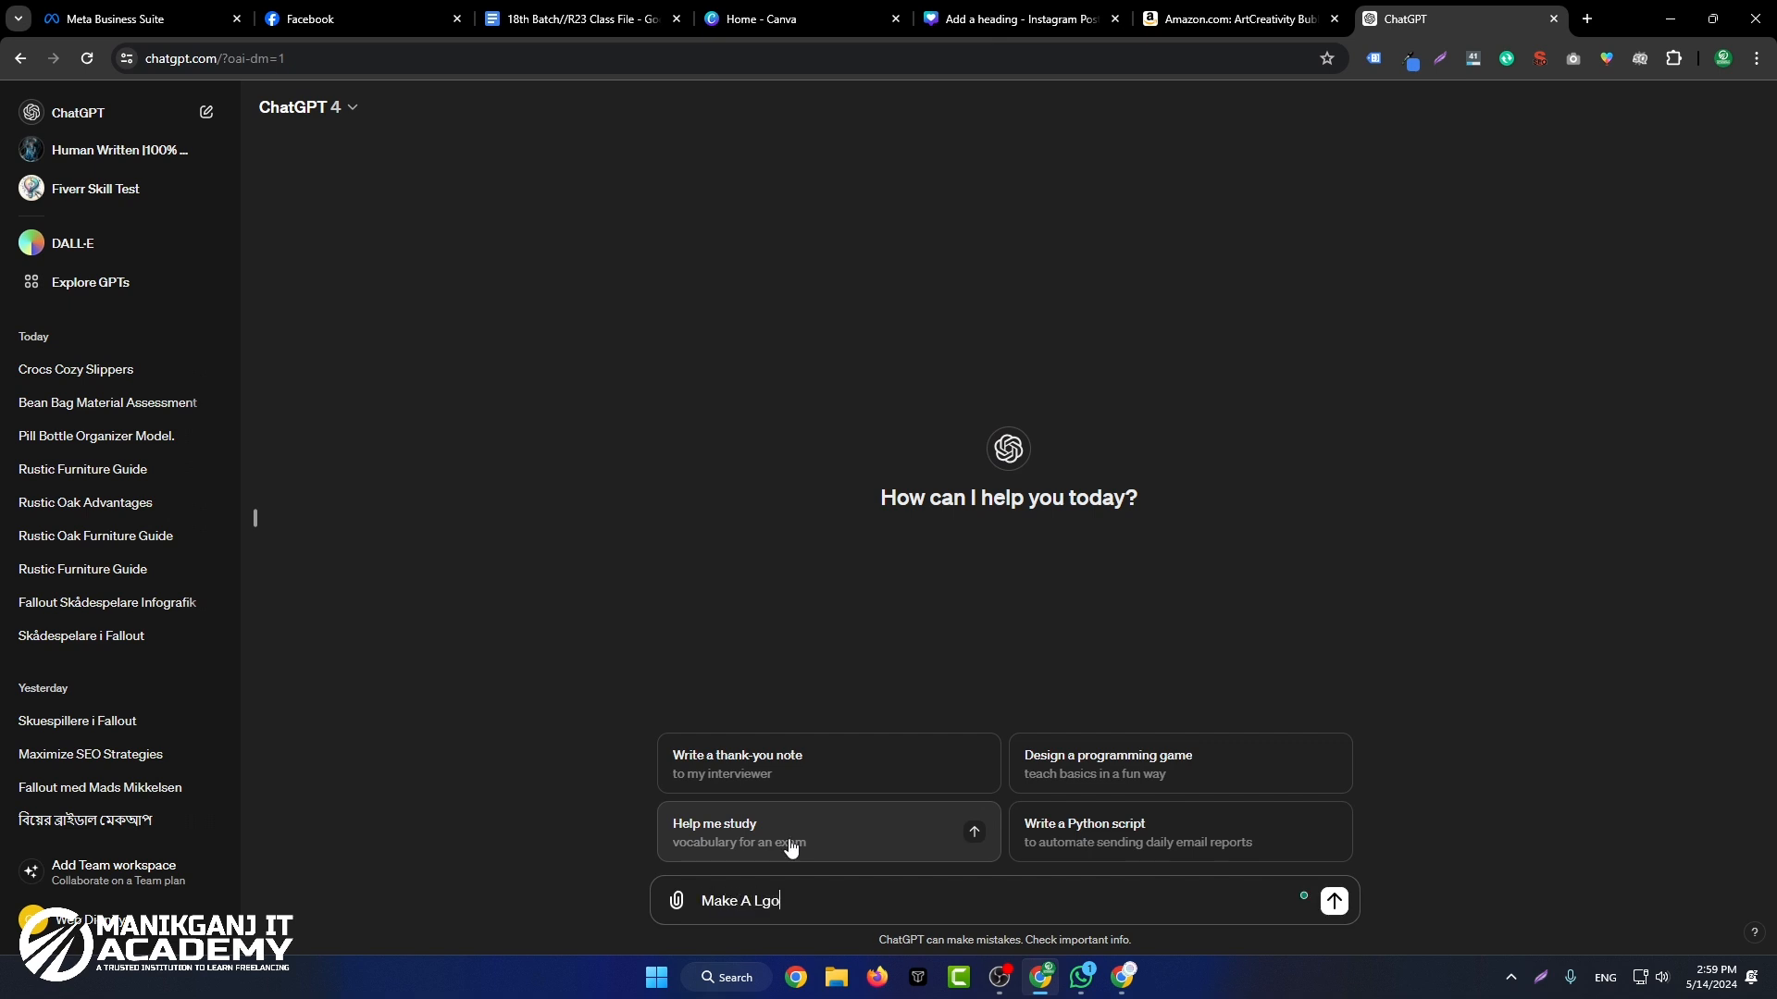
type("ke A Logo")
key("BackSpace")
key("BackSpace")
type("ogo: Amazon")
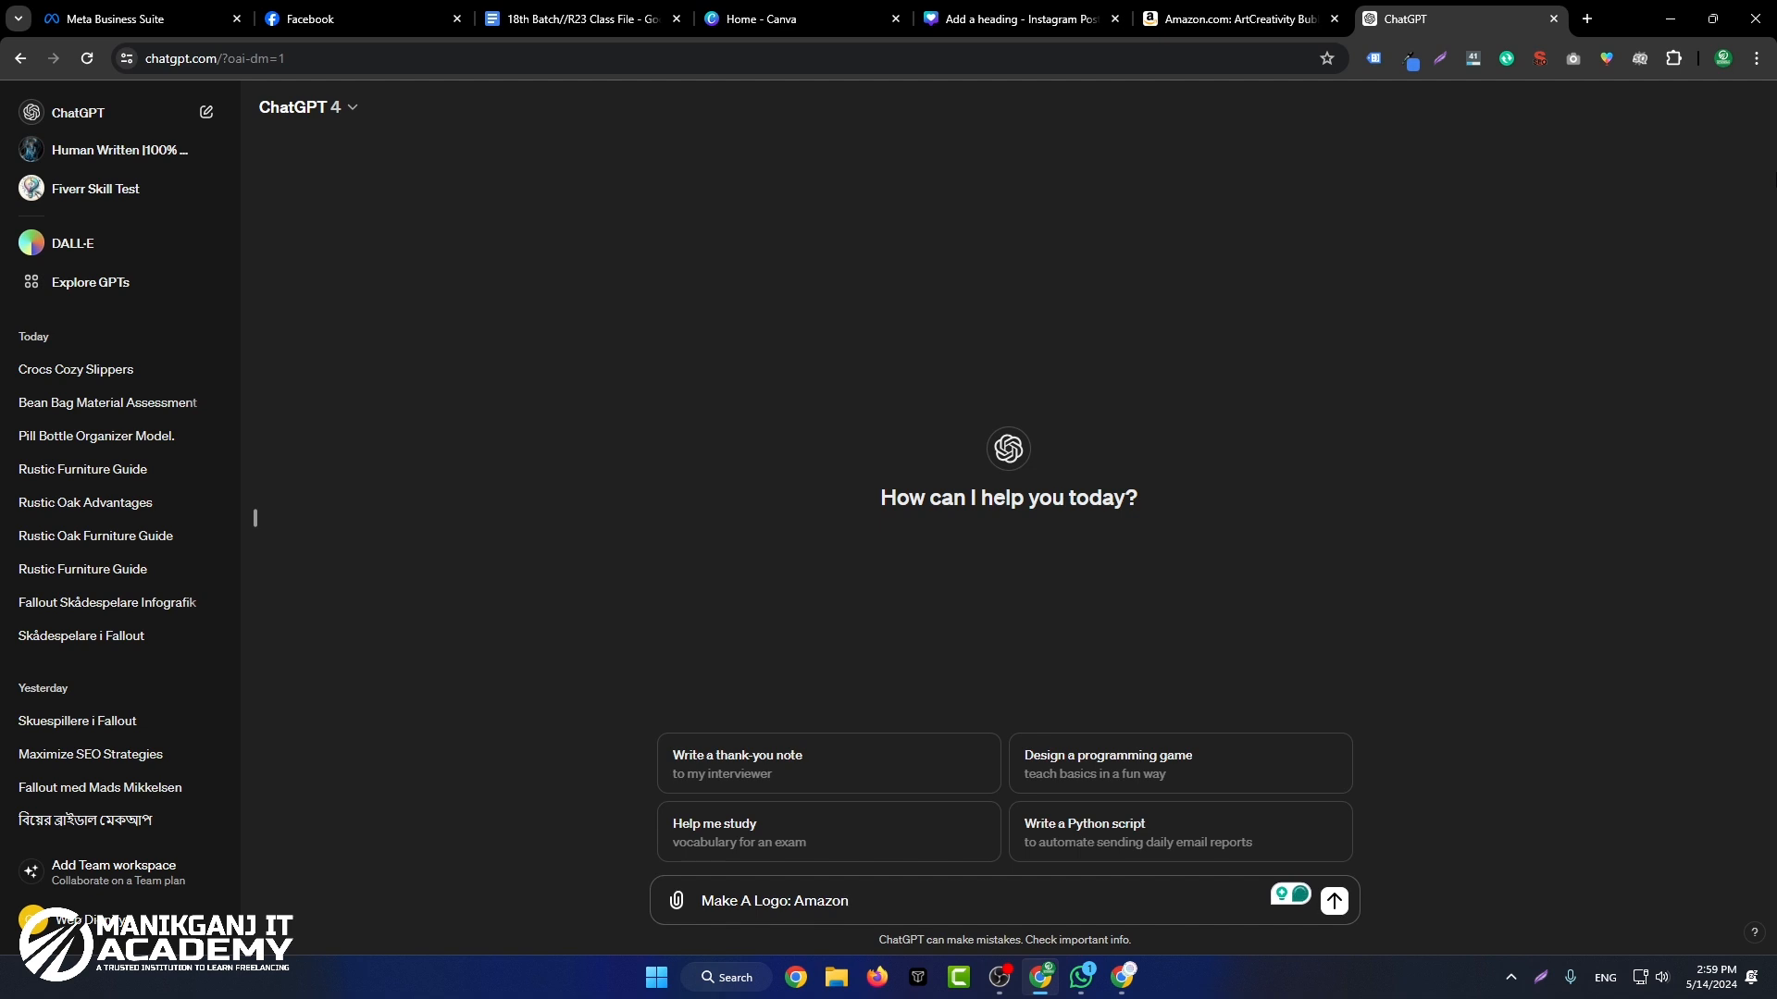
key("Return")
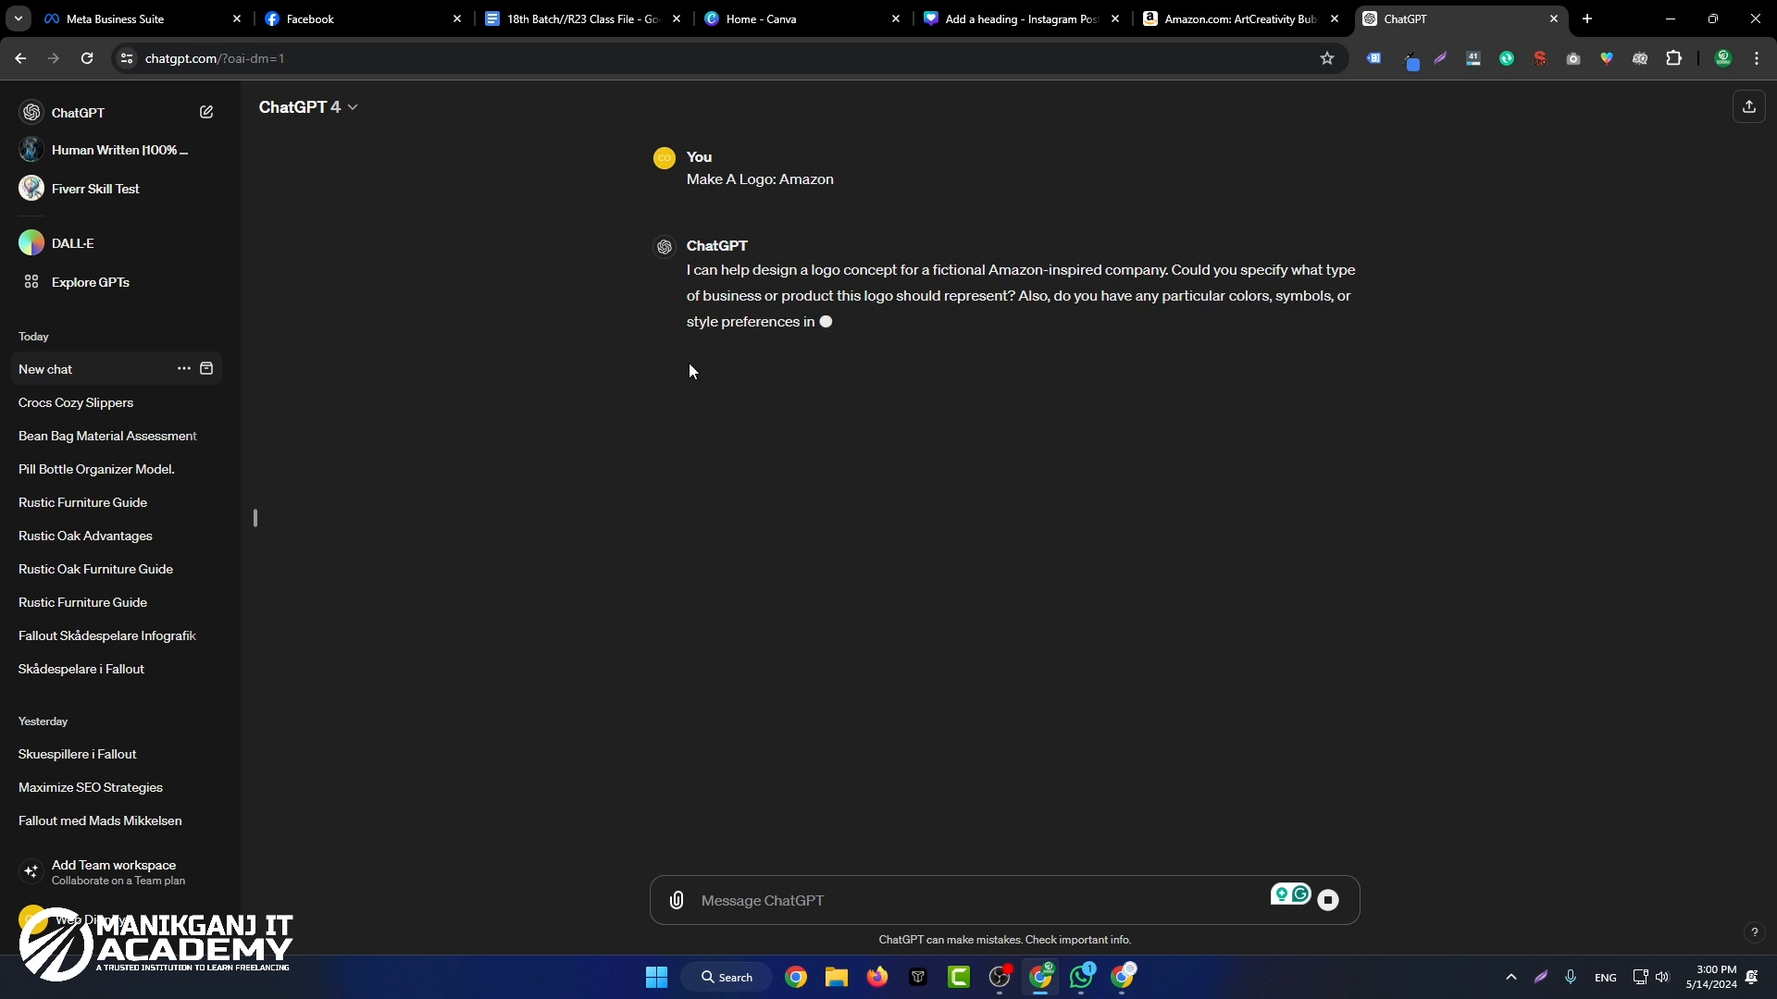
Step: Reuse the prompt wording in a new ChatGPT chat and request "Make A Logo: A"
double_click(719, 182)
triple_click(719, 182)
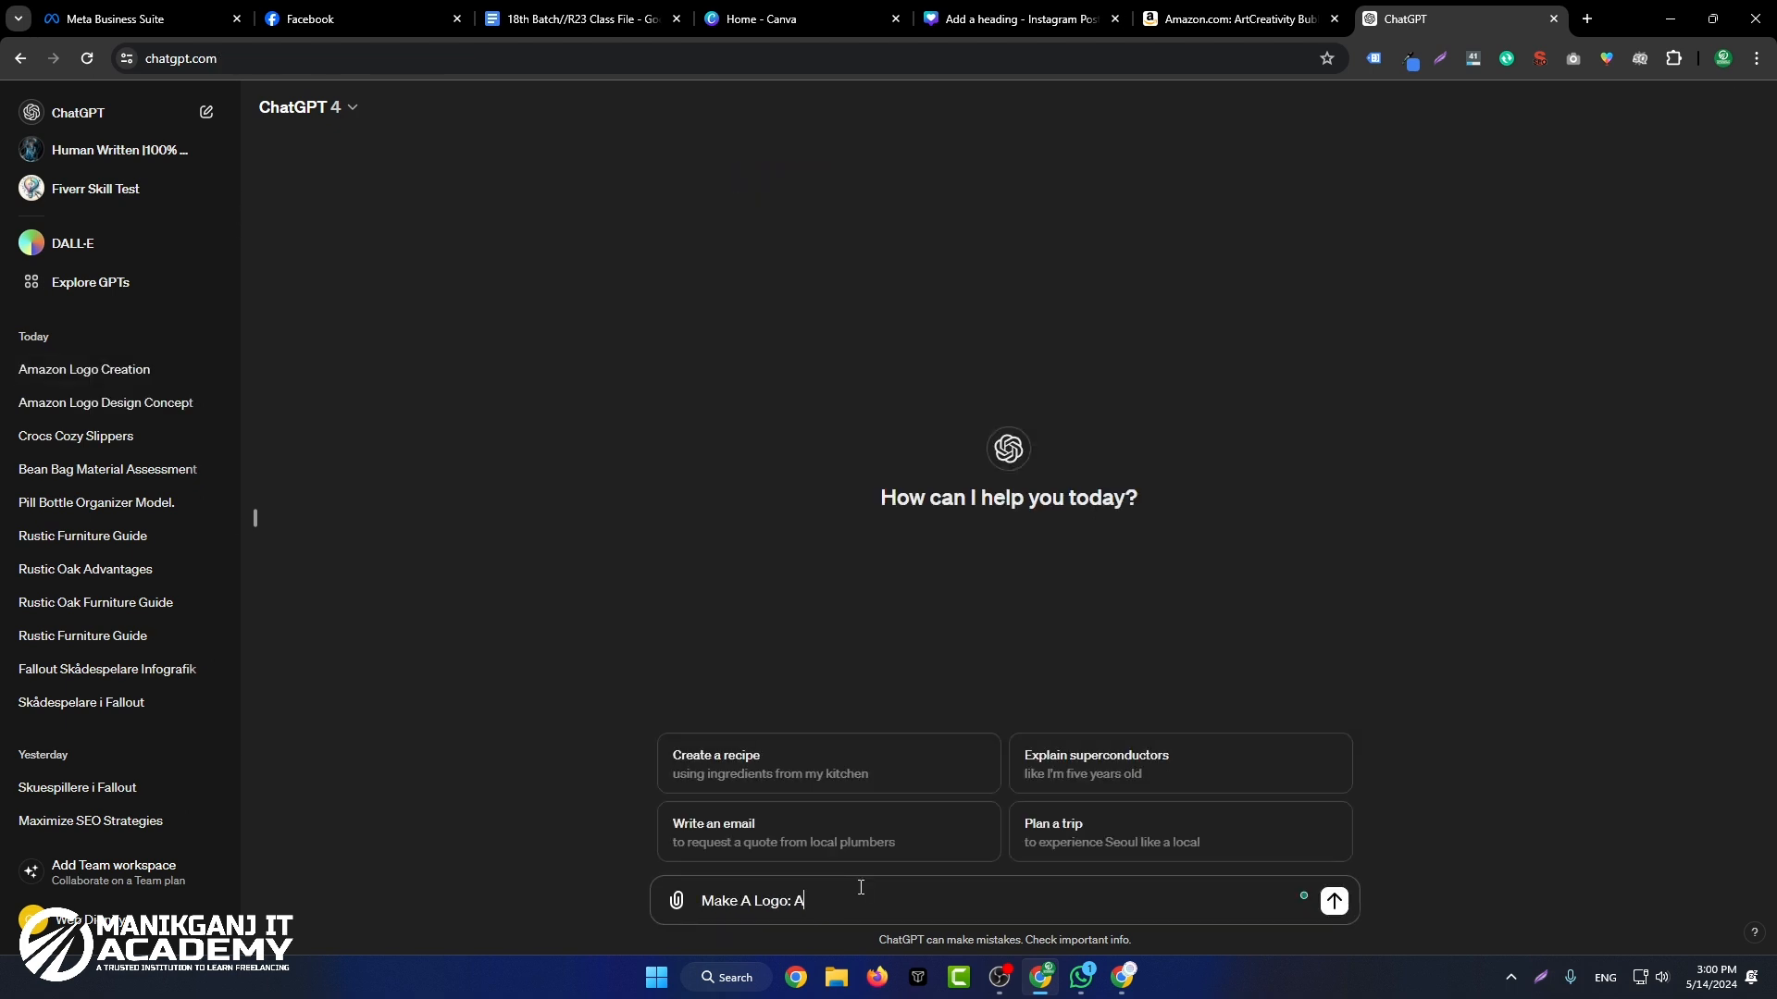
key("Return")
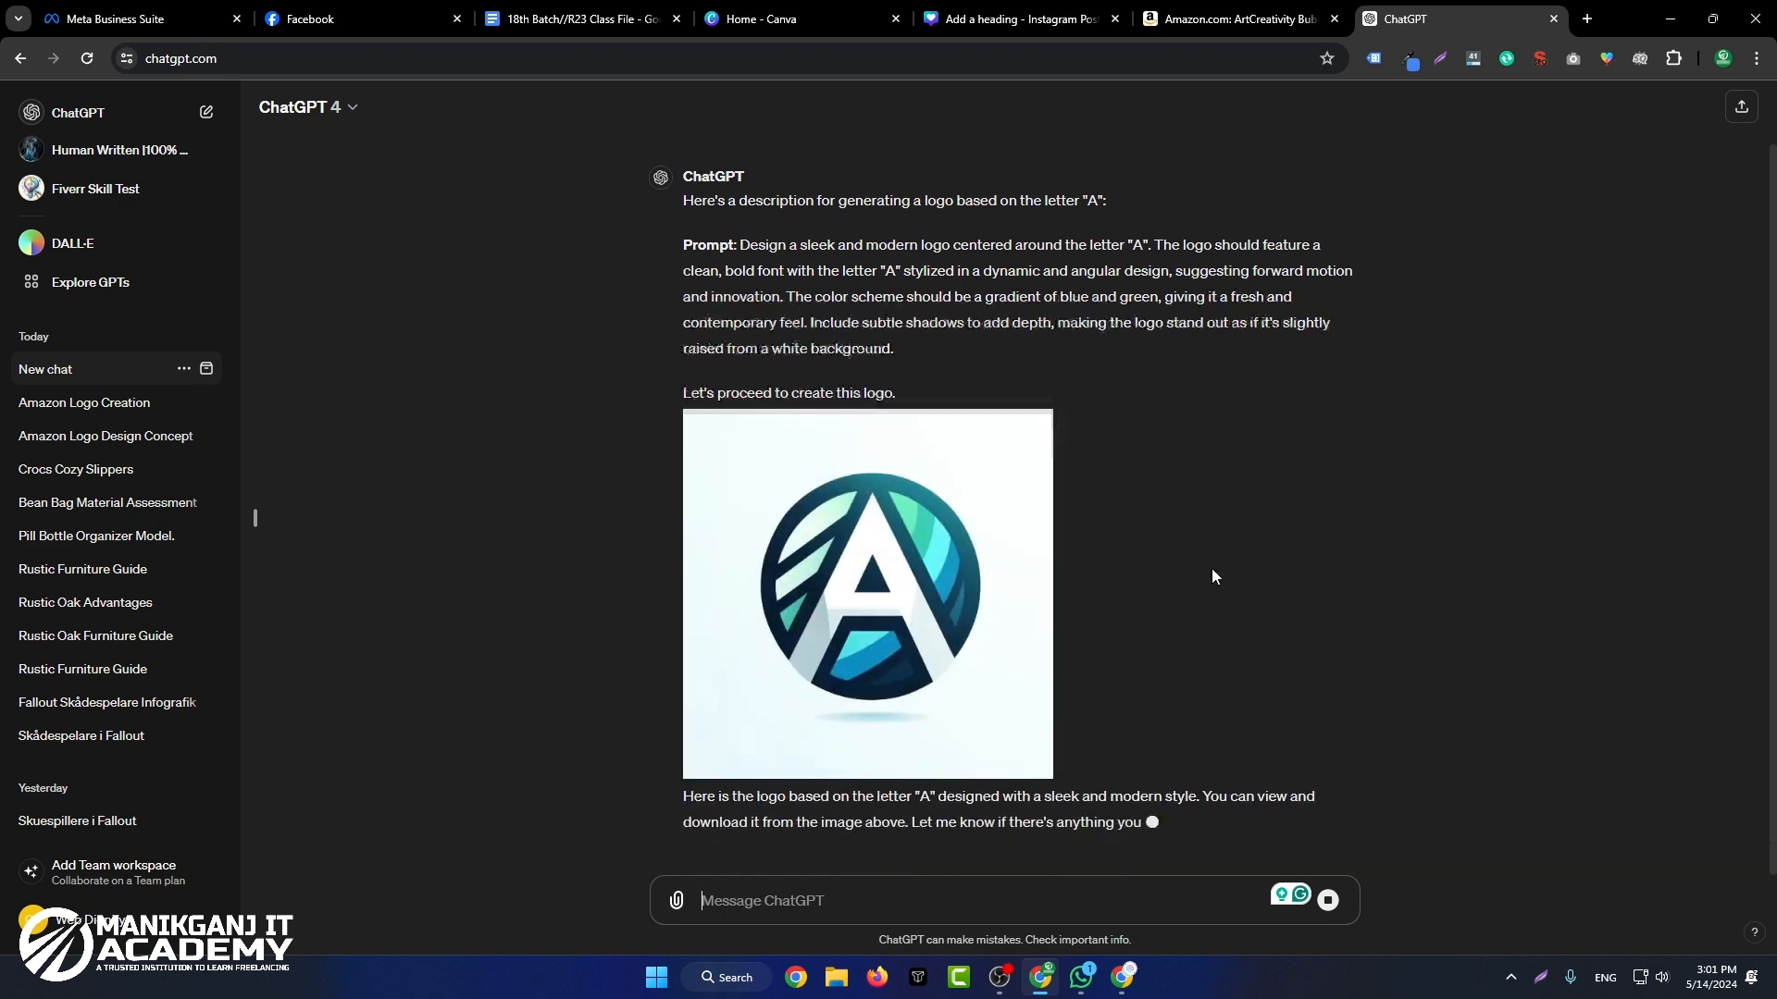
Step: Copy the generated A logo image onto page 4 of the Canva design and remove its background
left_click(982, 587)
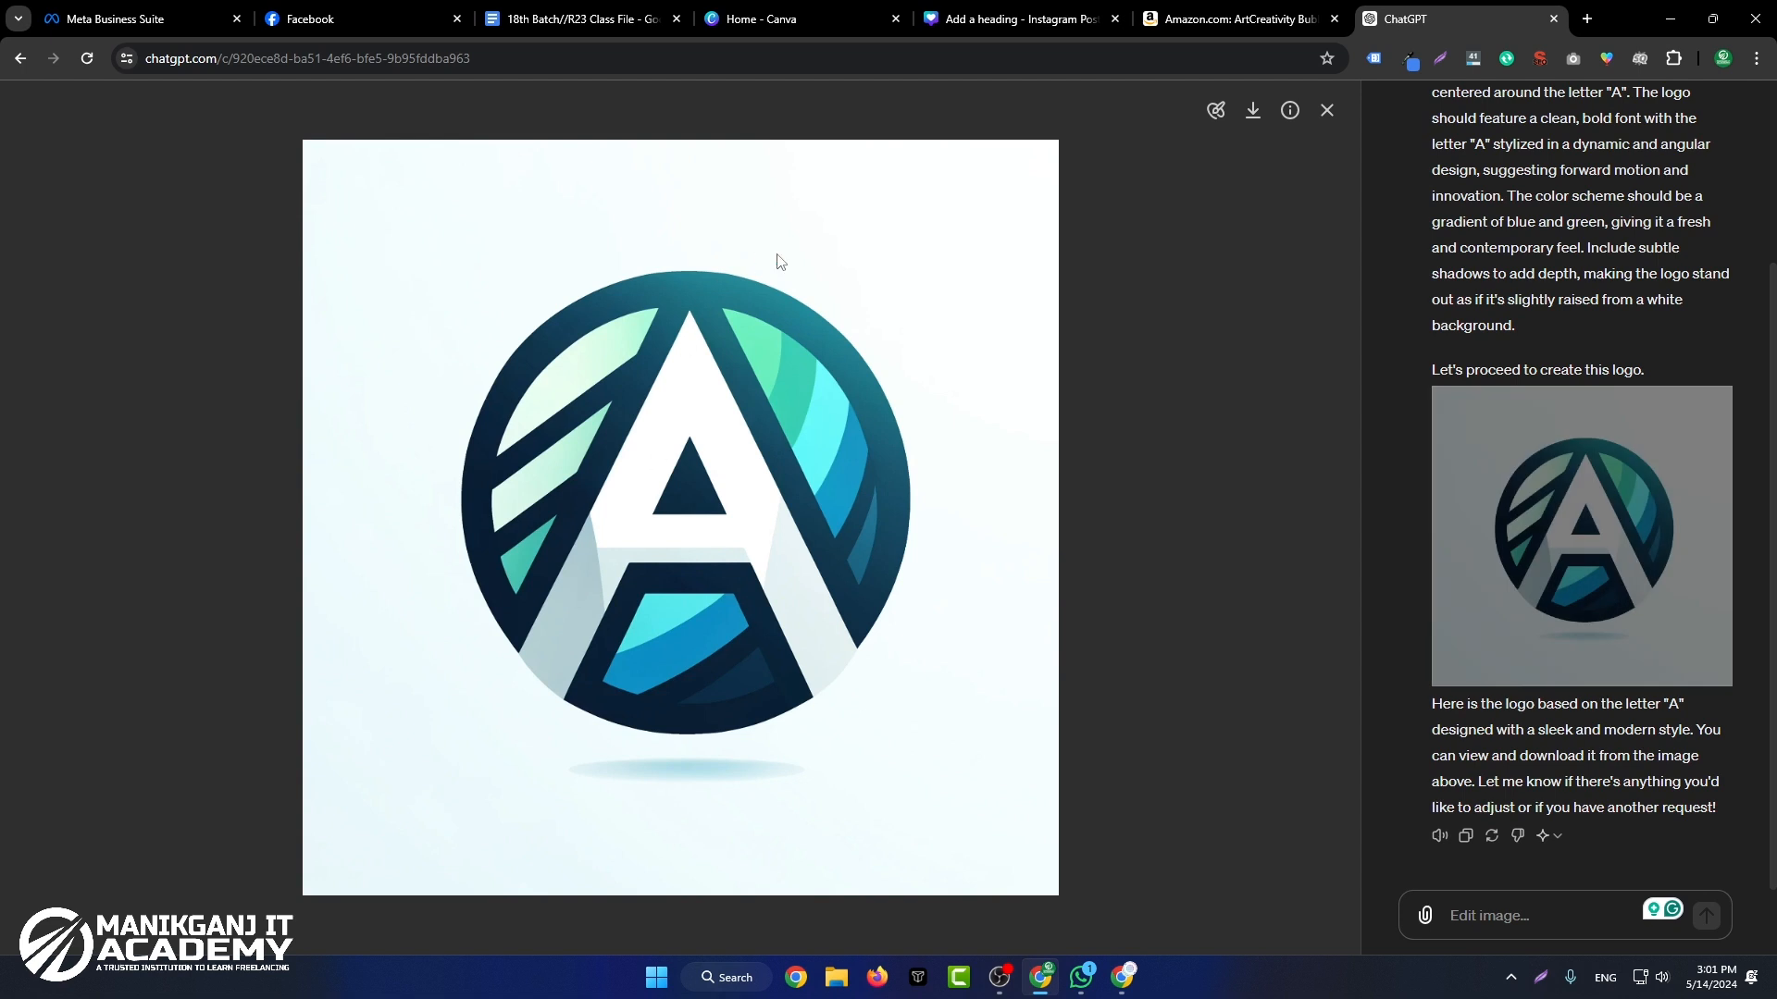
right_click(844, 264)
left_click(985, 345)
left_click(1017, 18)
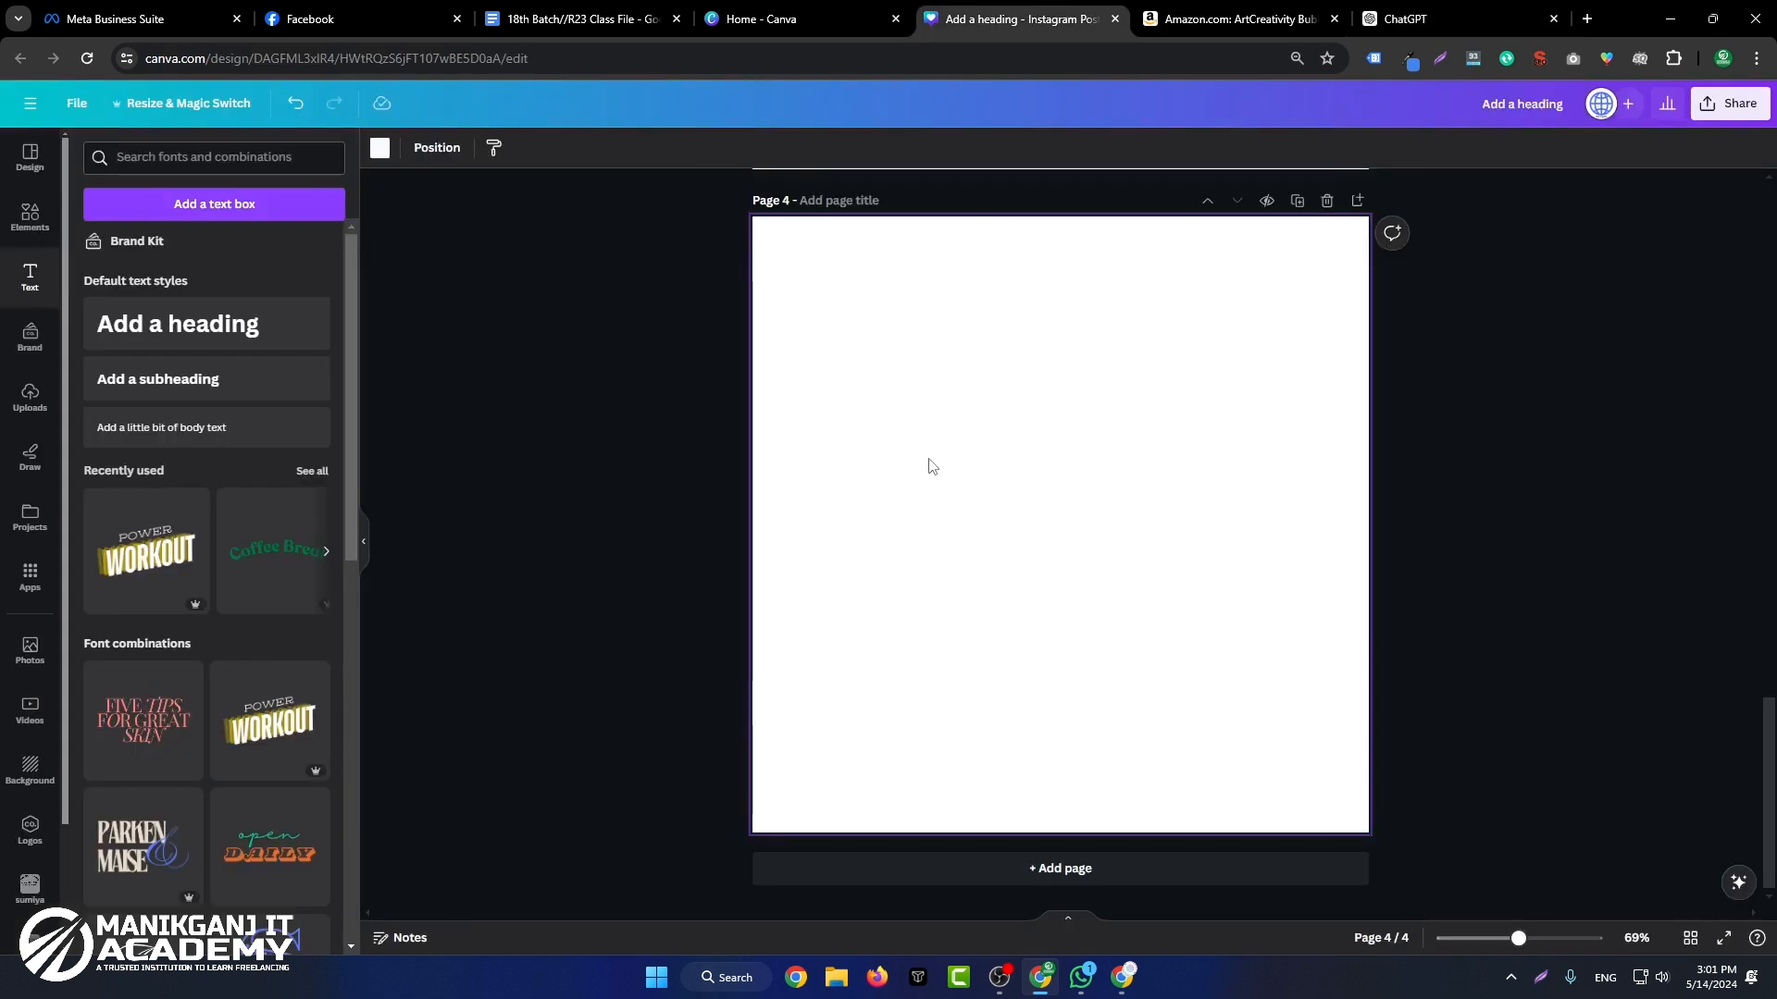
key("ctrl+v")
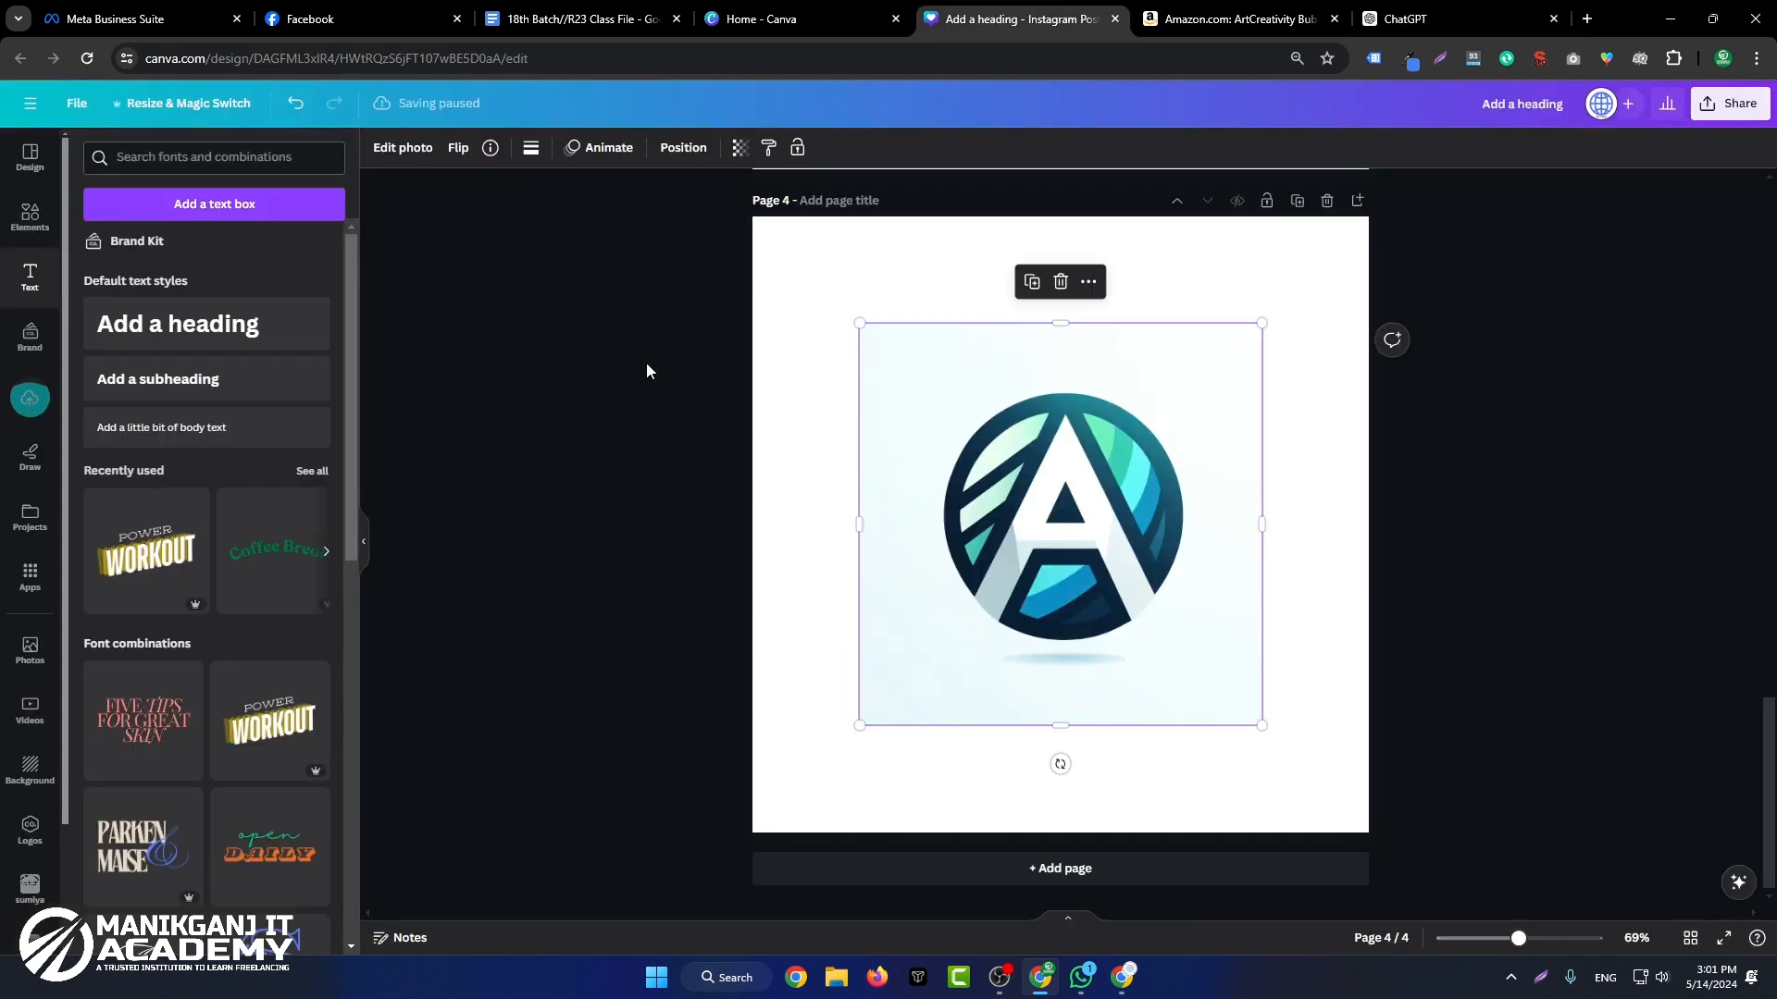
left_click(403, 148)
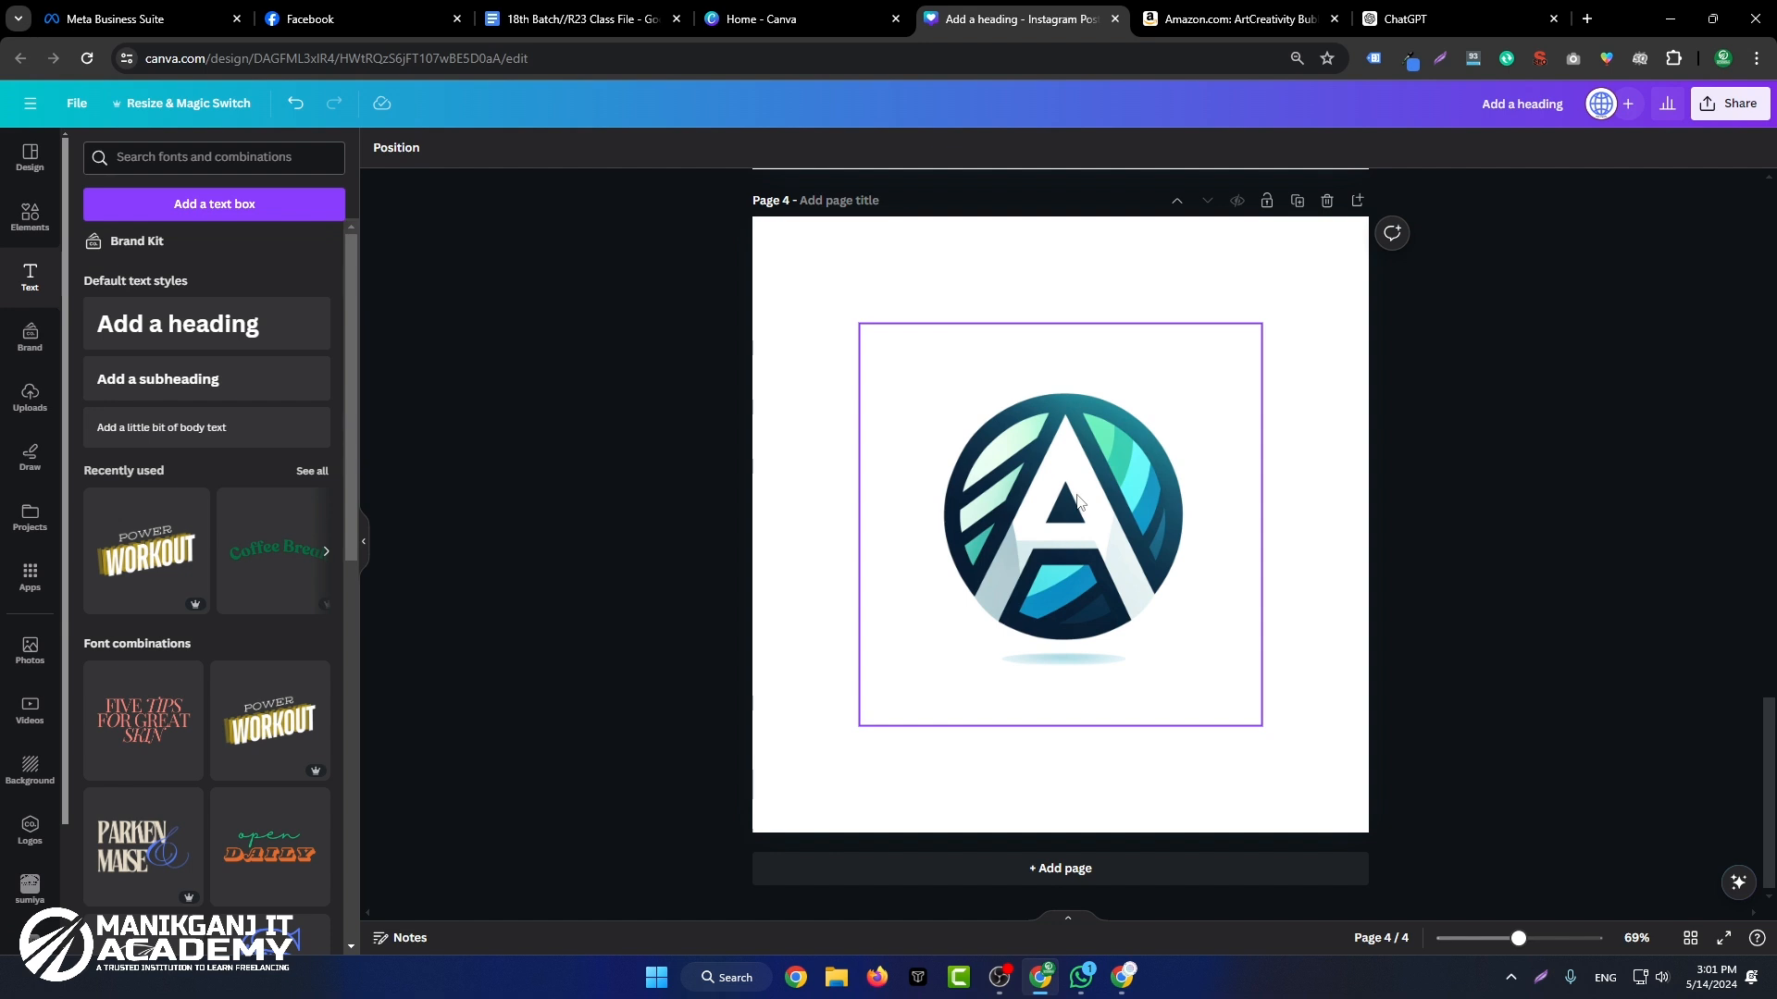
Step: Crop all four sides of the logo image closer to the emblem and place it in the upper middle of page 4
left_click_drag(1051, 510, 991, 425)
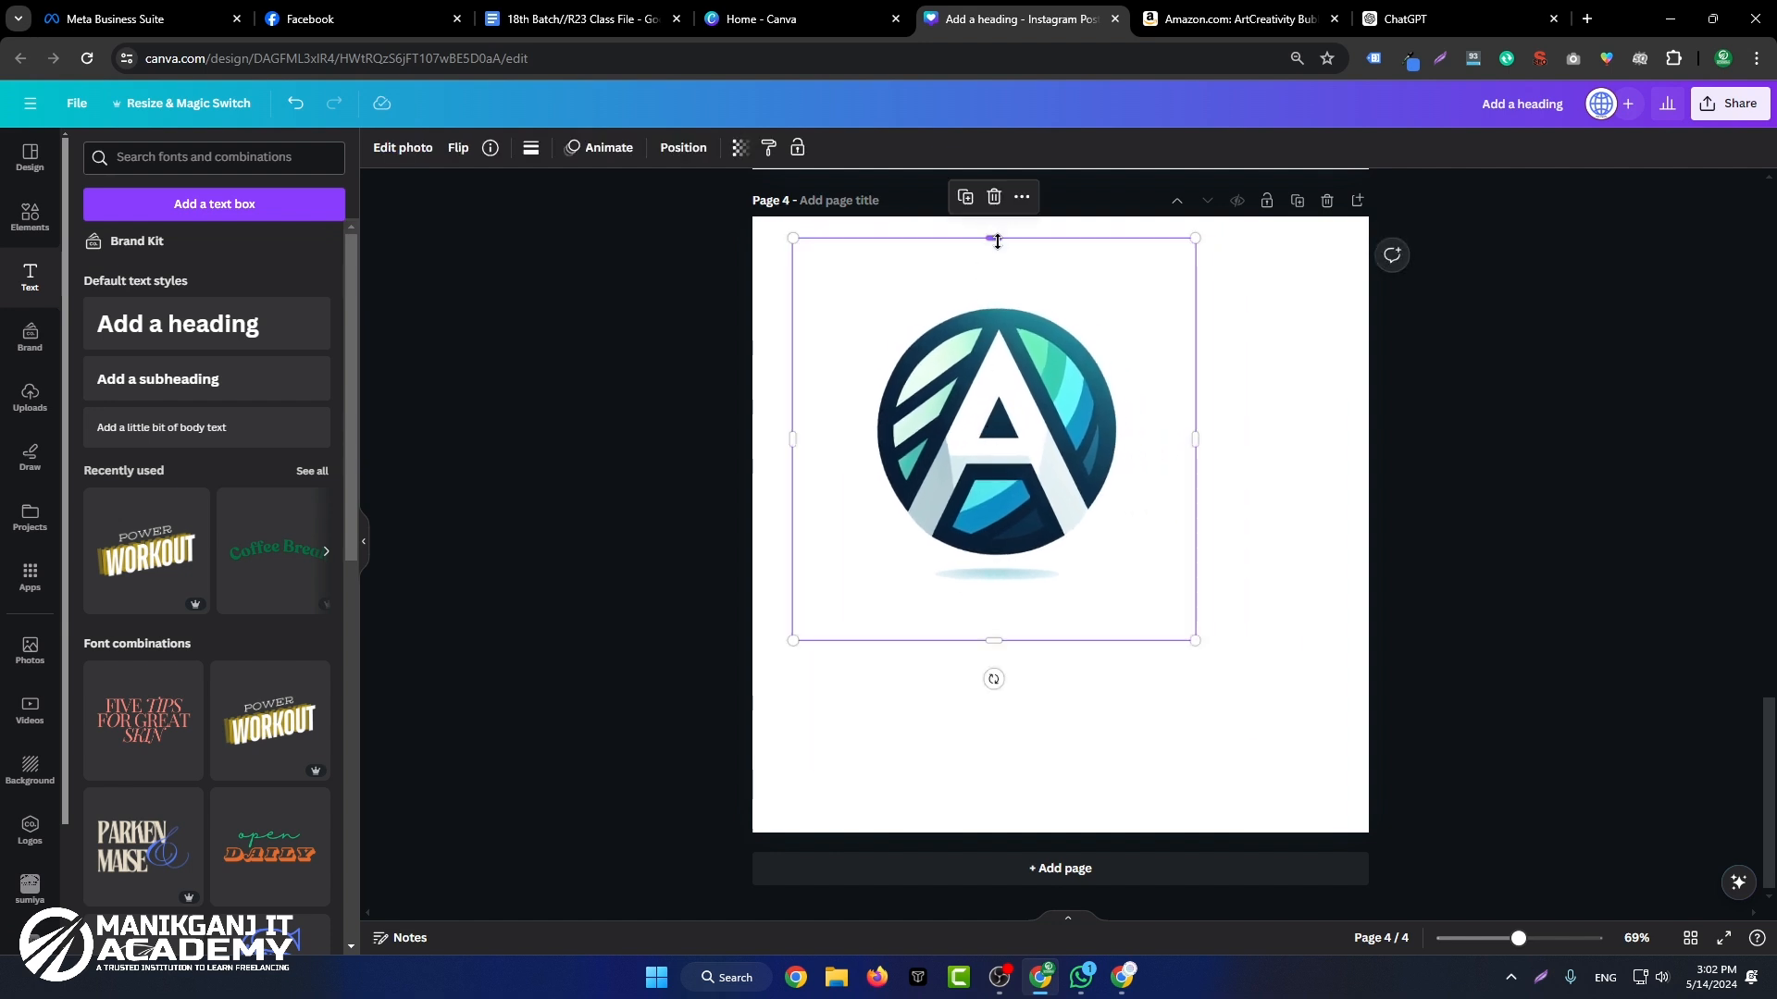
left_click_drag(995, 237, 1000, 296)
left_click_drag(796, 472, 865, 466)
left_click_drag(1194, 467, 1145, 467)
left_click_drag(1022, 636, 1052, 602)
left_click(1076, 675)
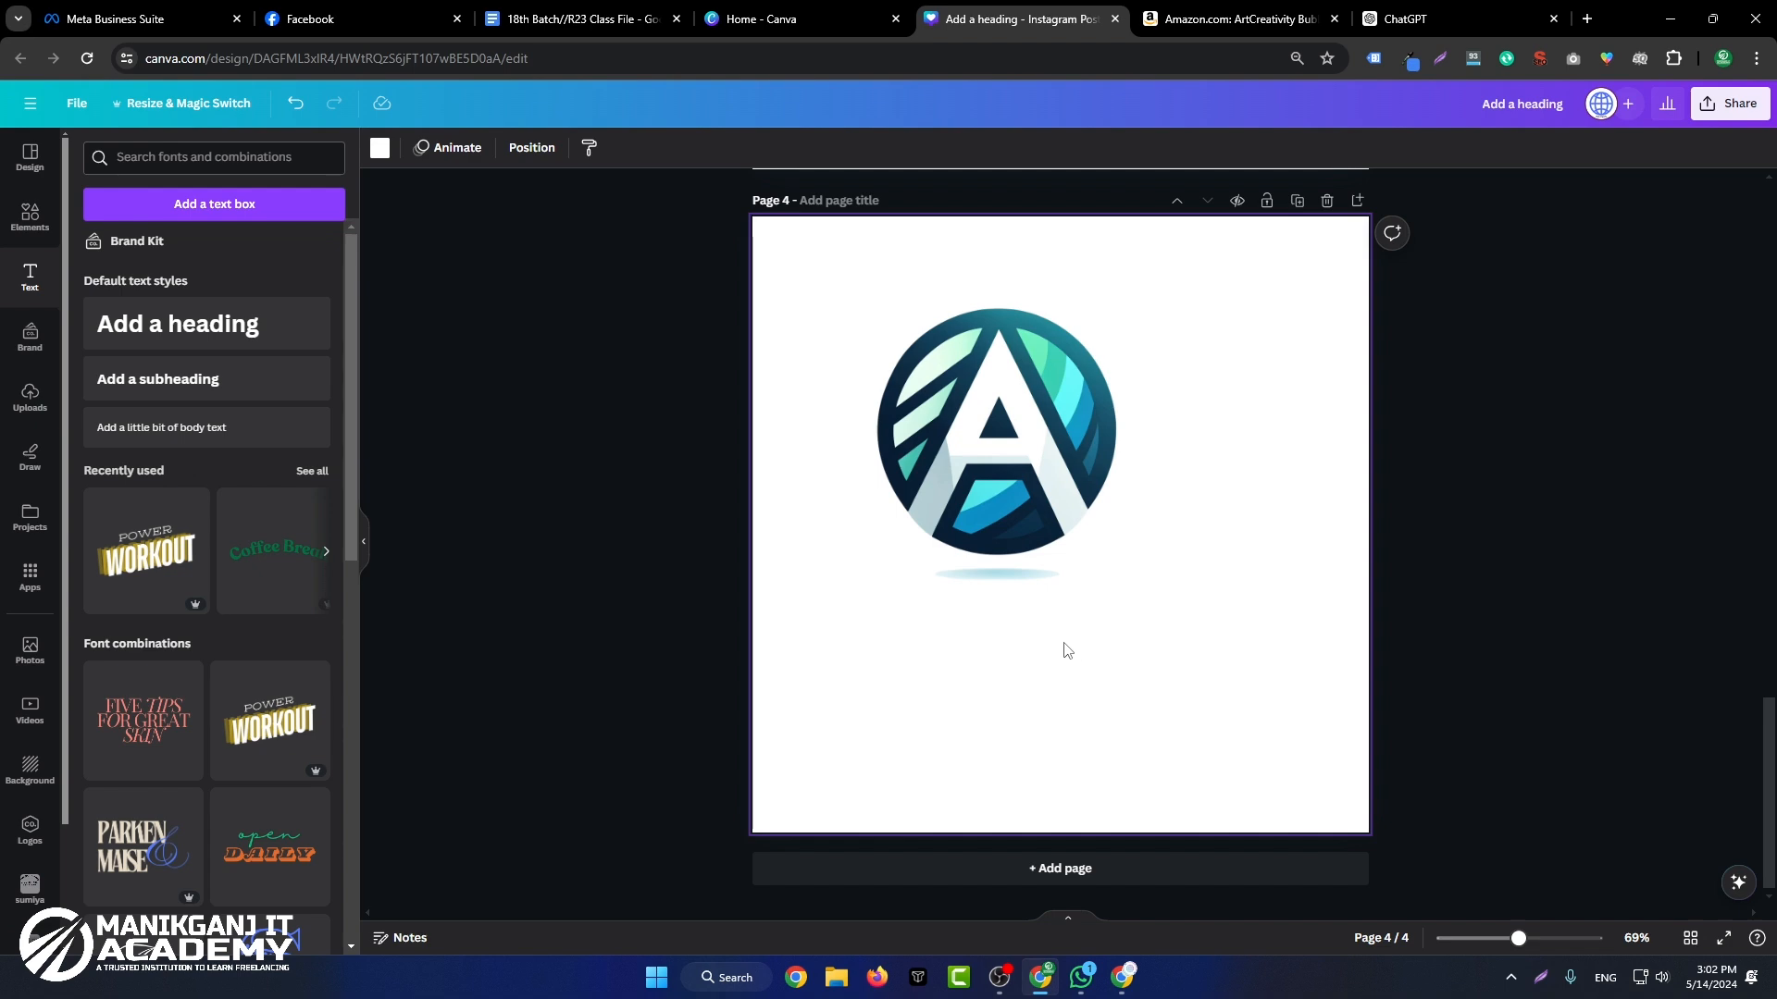
left_click_drag(1064, 573, 1126, 578)
Step: Switch to ChatGPT, close the enlarged logo image and regenerate the logo response
left_click(814, 8)
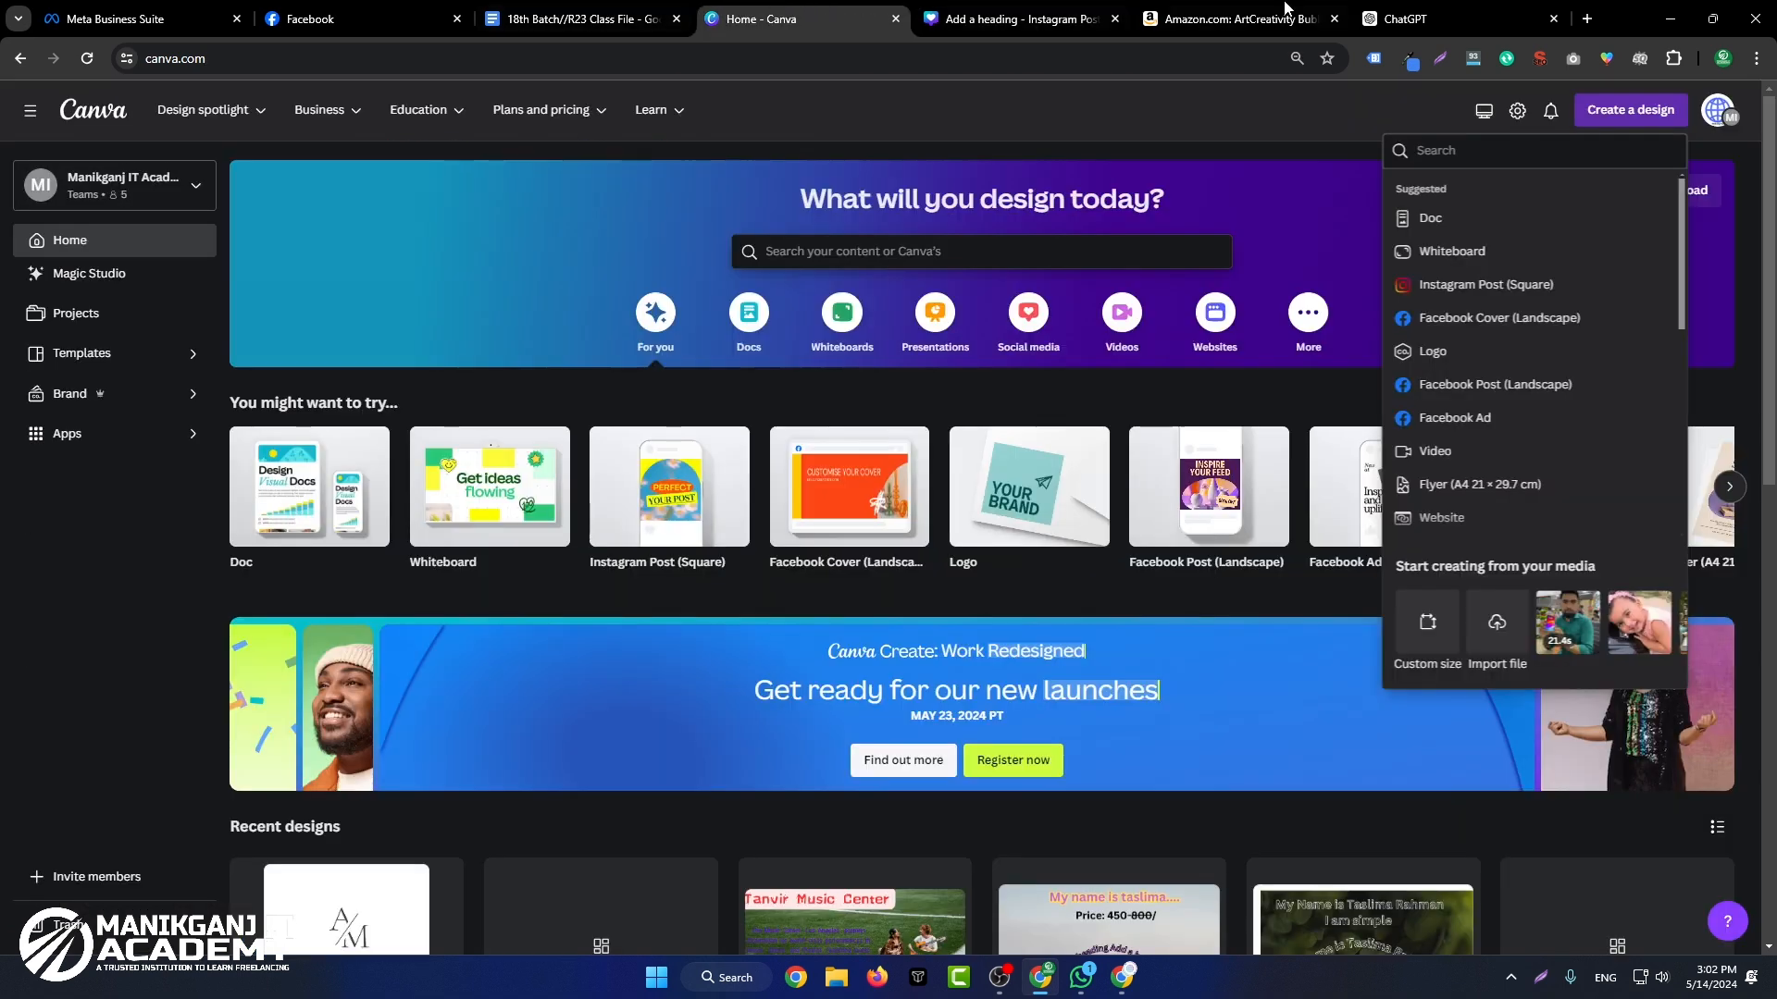
left_click(1405, 19)
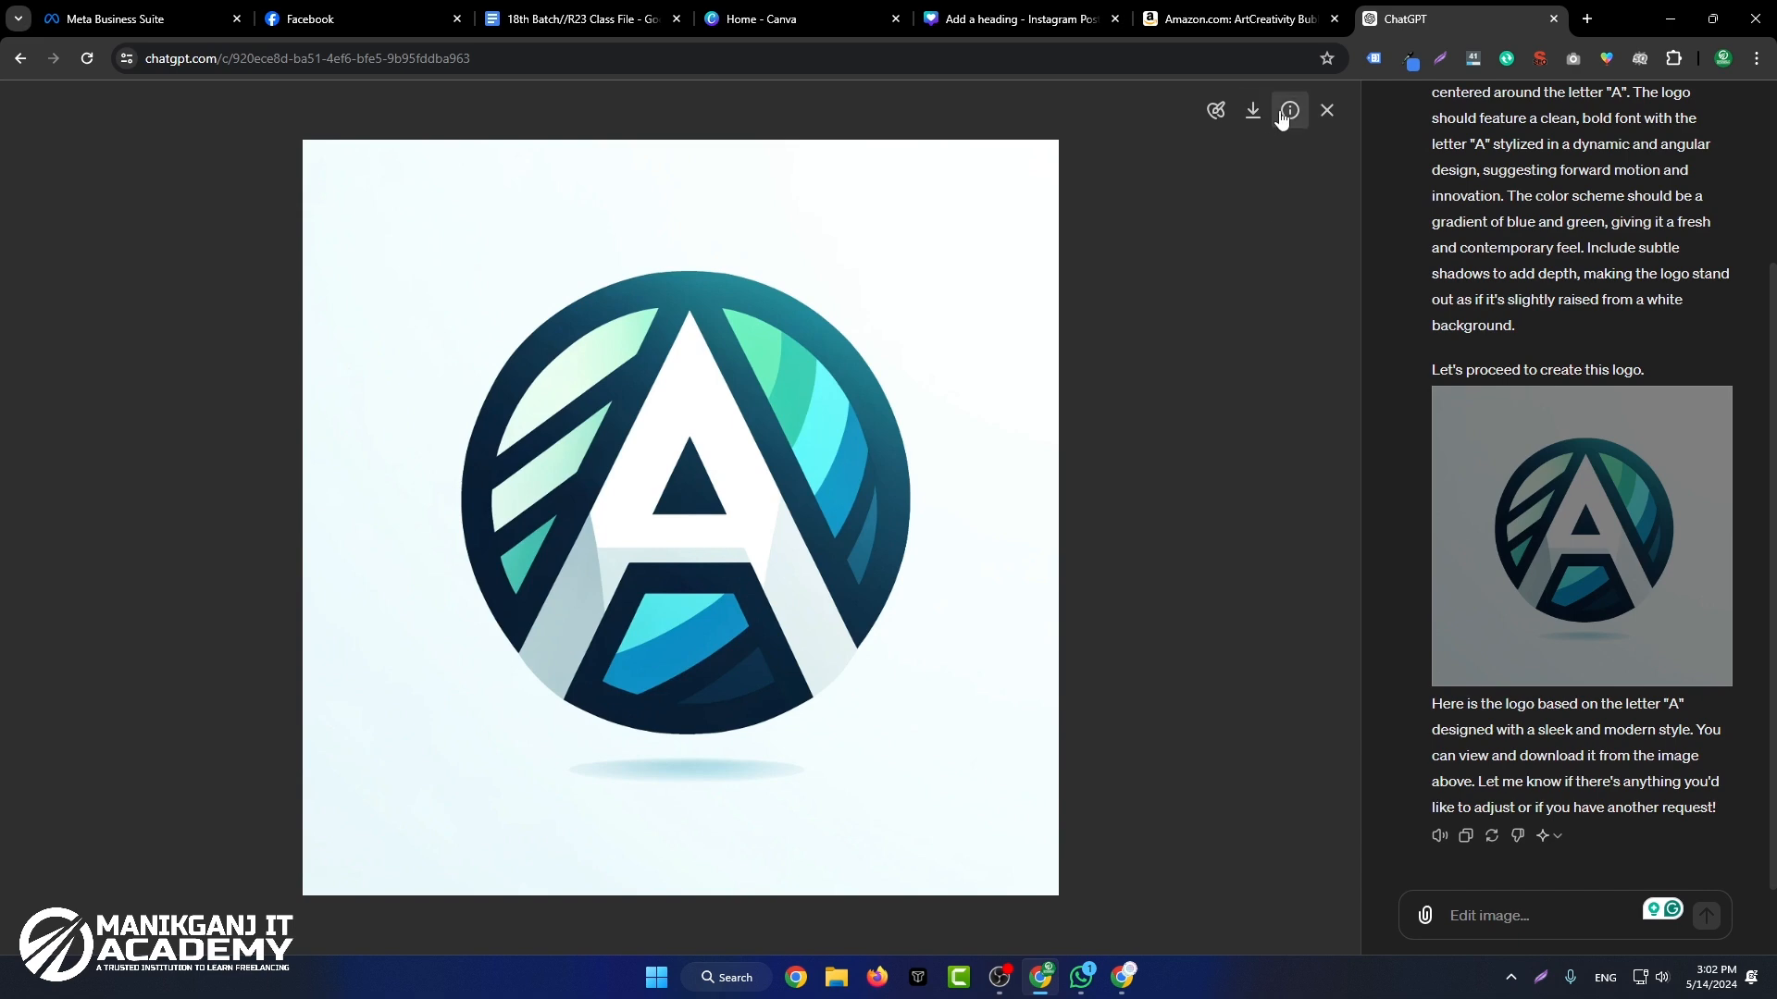
left_click(1327, 110)
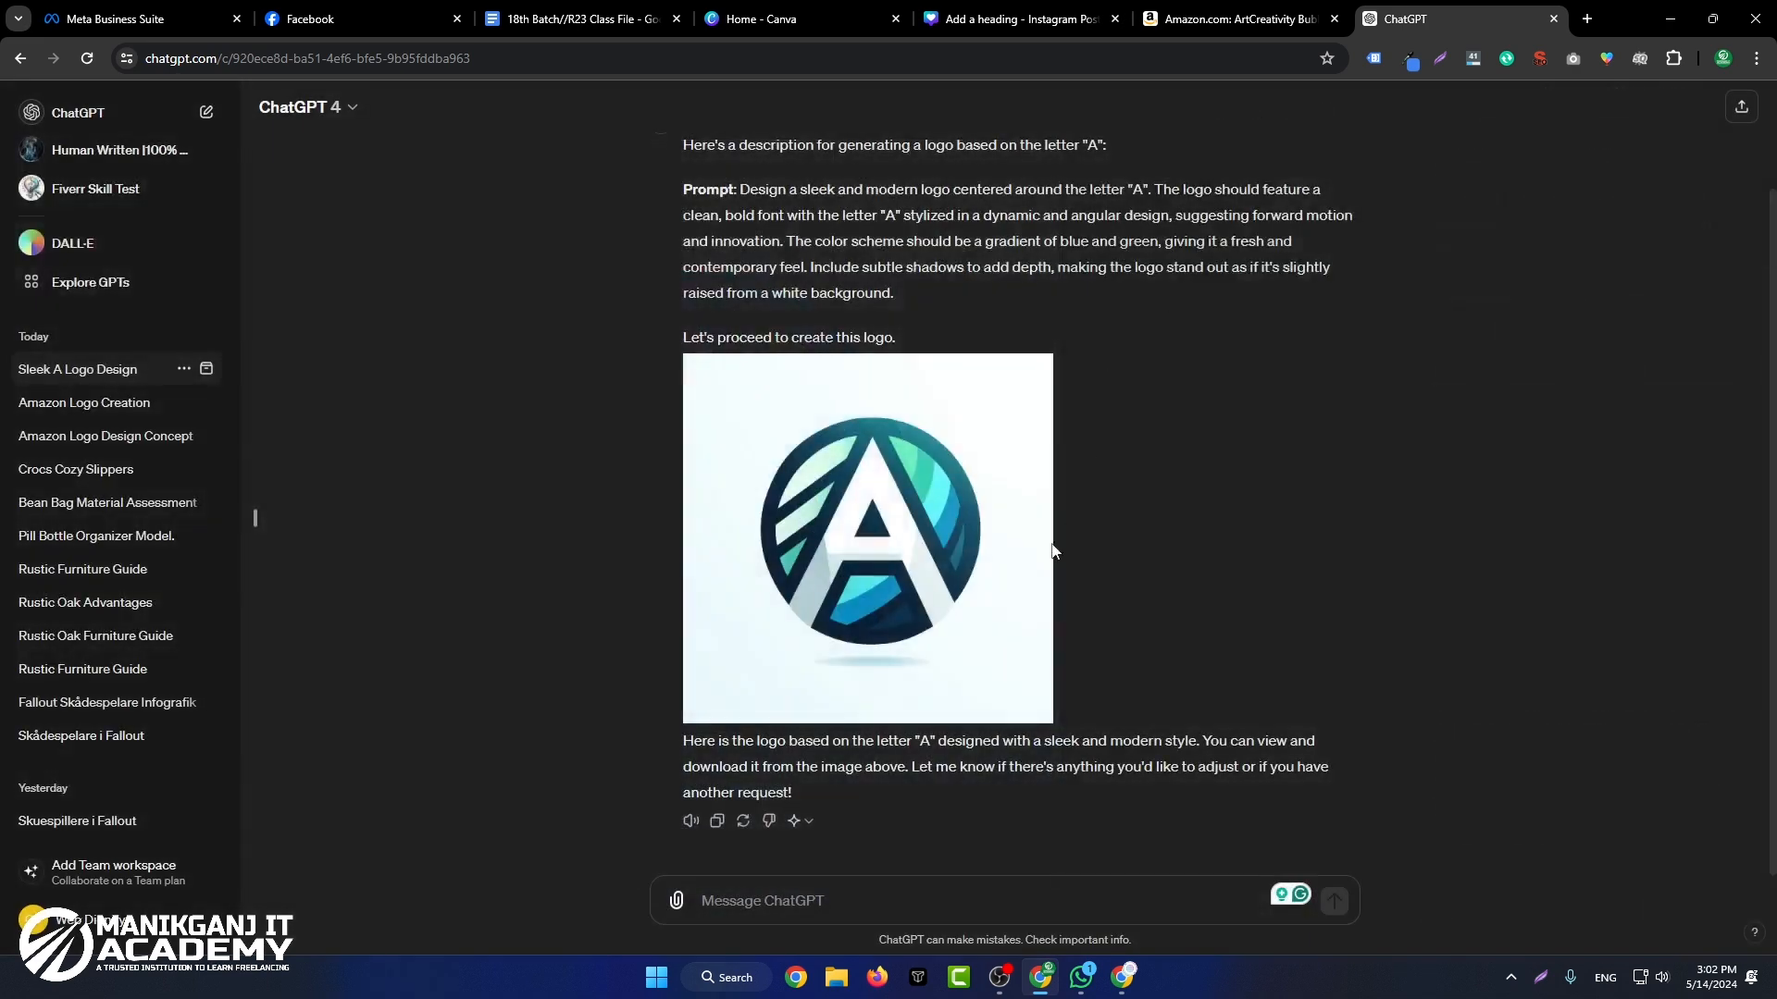
left_click(743, 821)
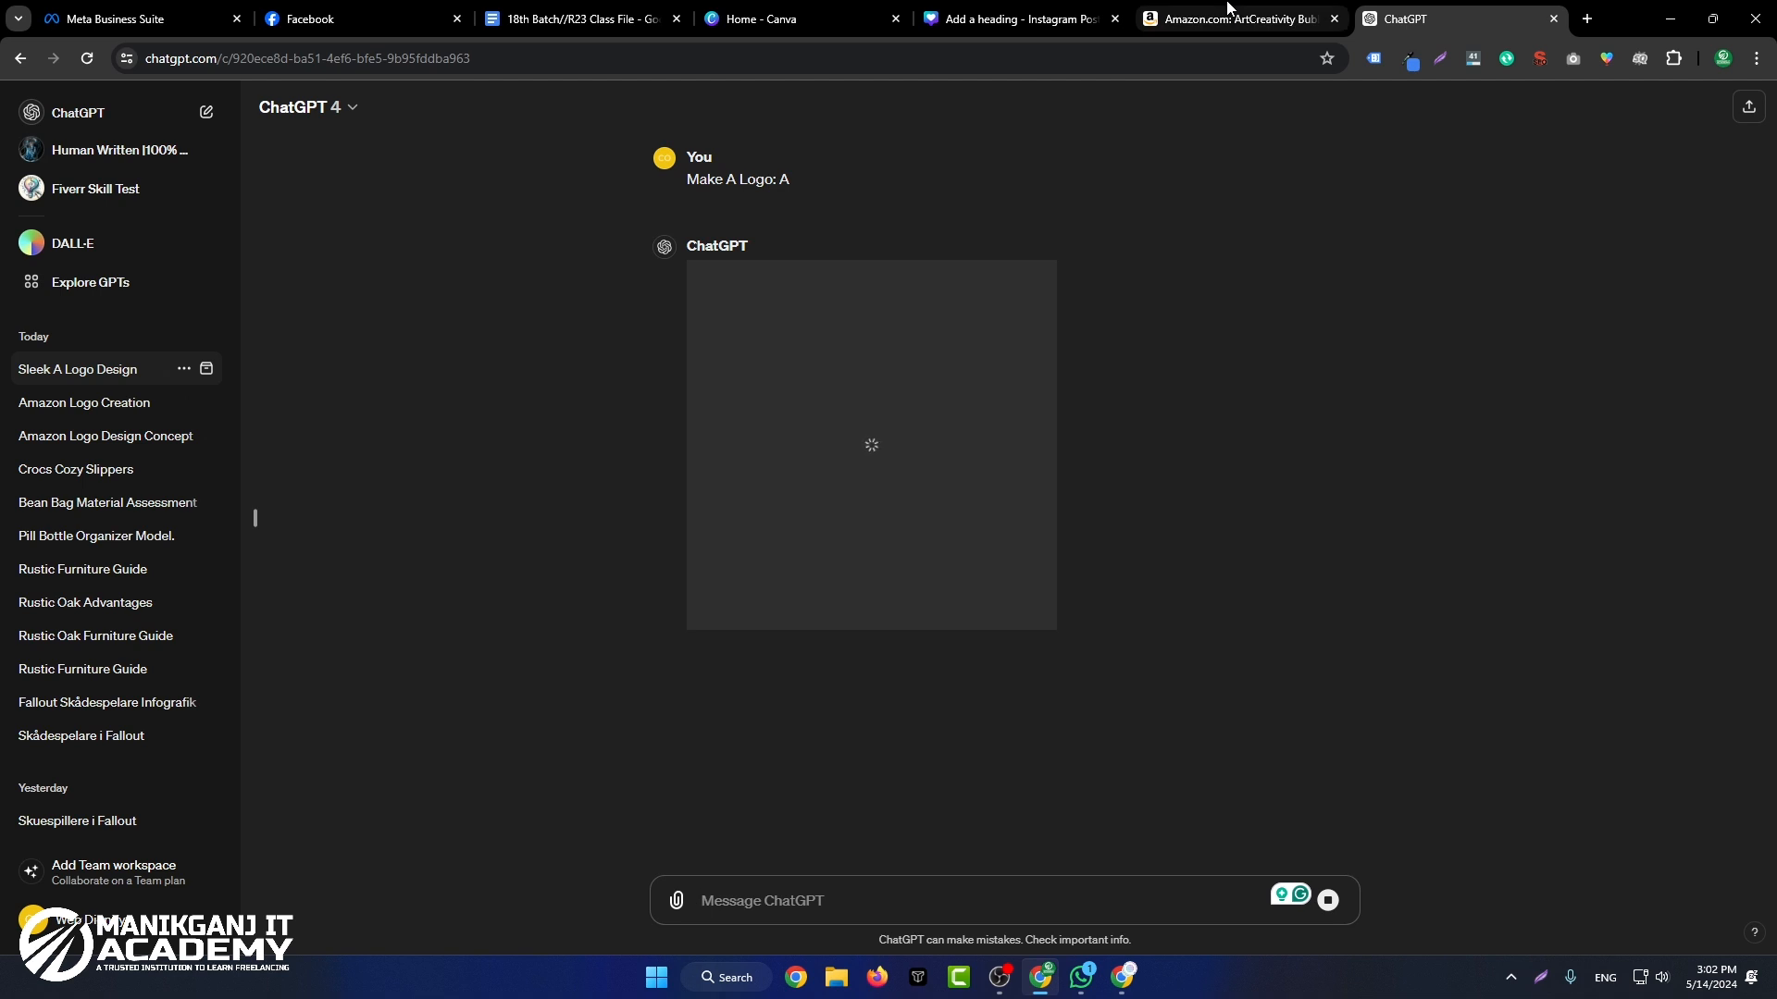
Step: Return to the Canva design and move the A logo to the lower middle of page 4
left_click(1018, 18)
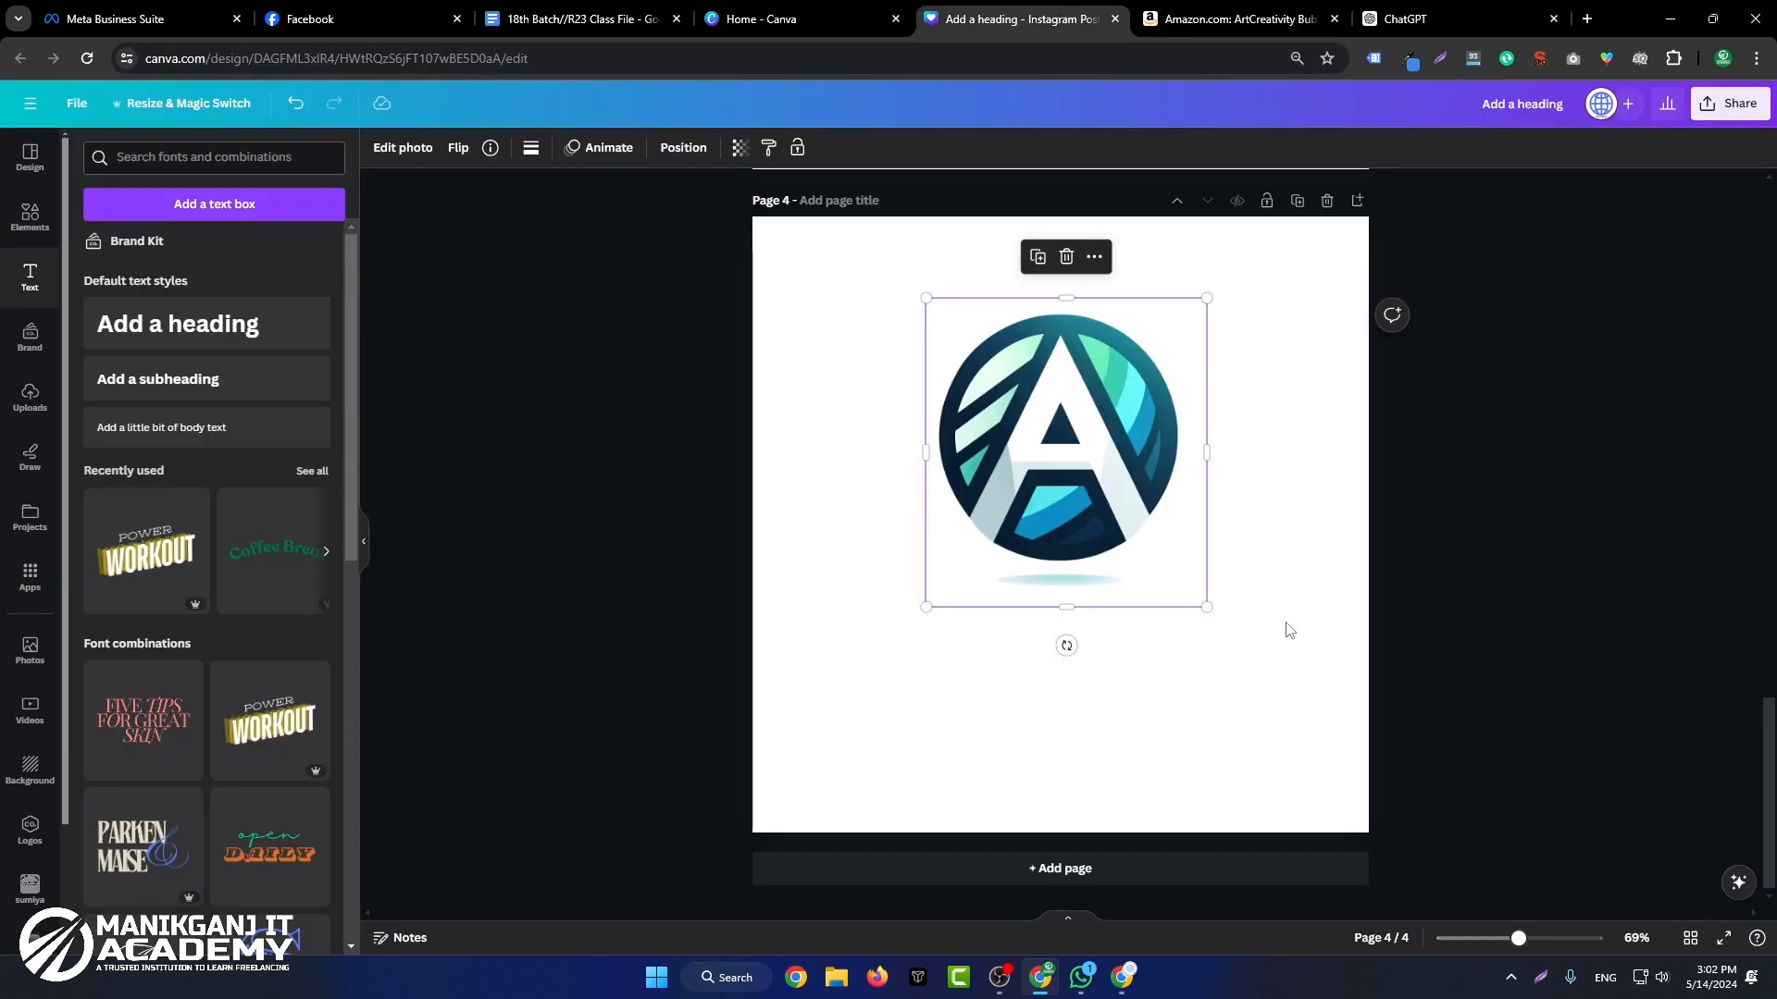
left_click_drag(1148, 512, 1155, 704)
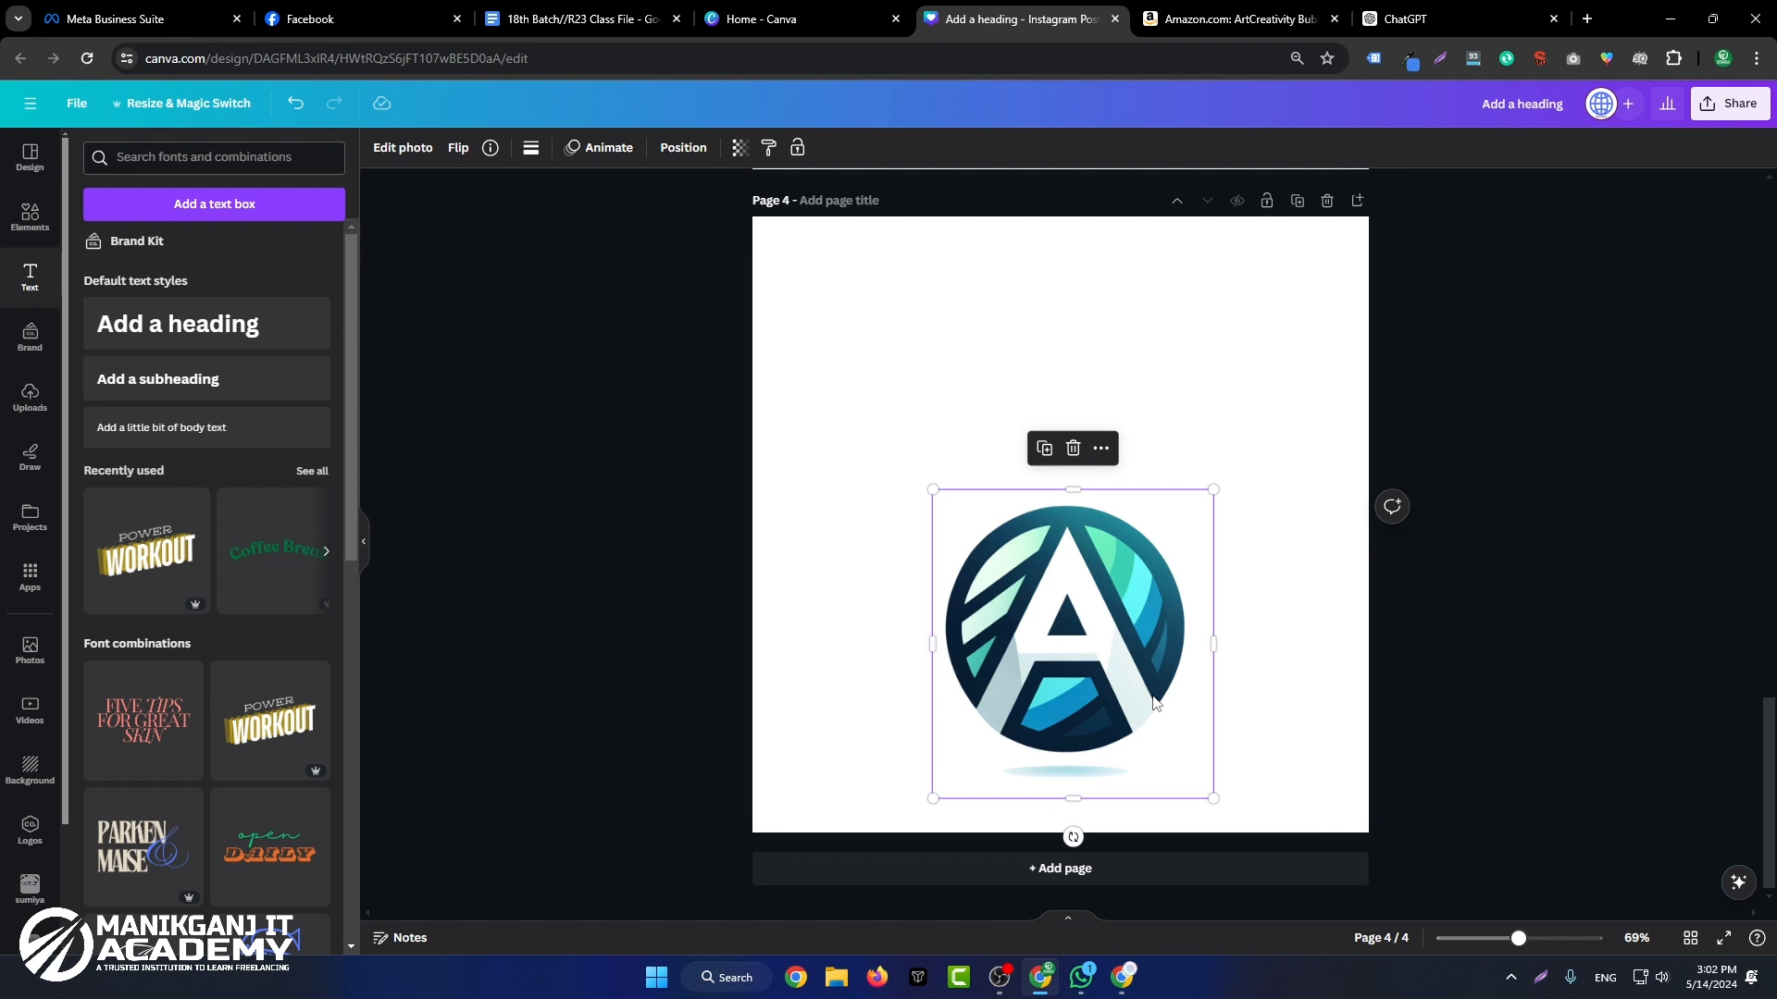
Step: Check the regenerated A logo in ChatGPT and return to the Canva design
scroll(1143, 698, "up", 2)
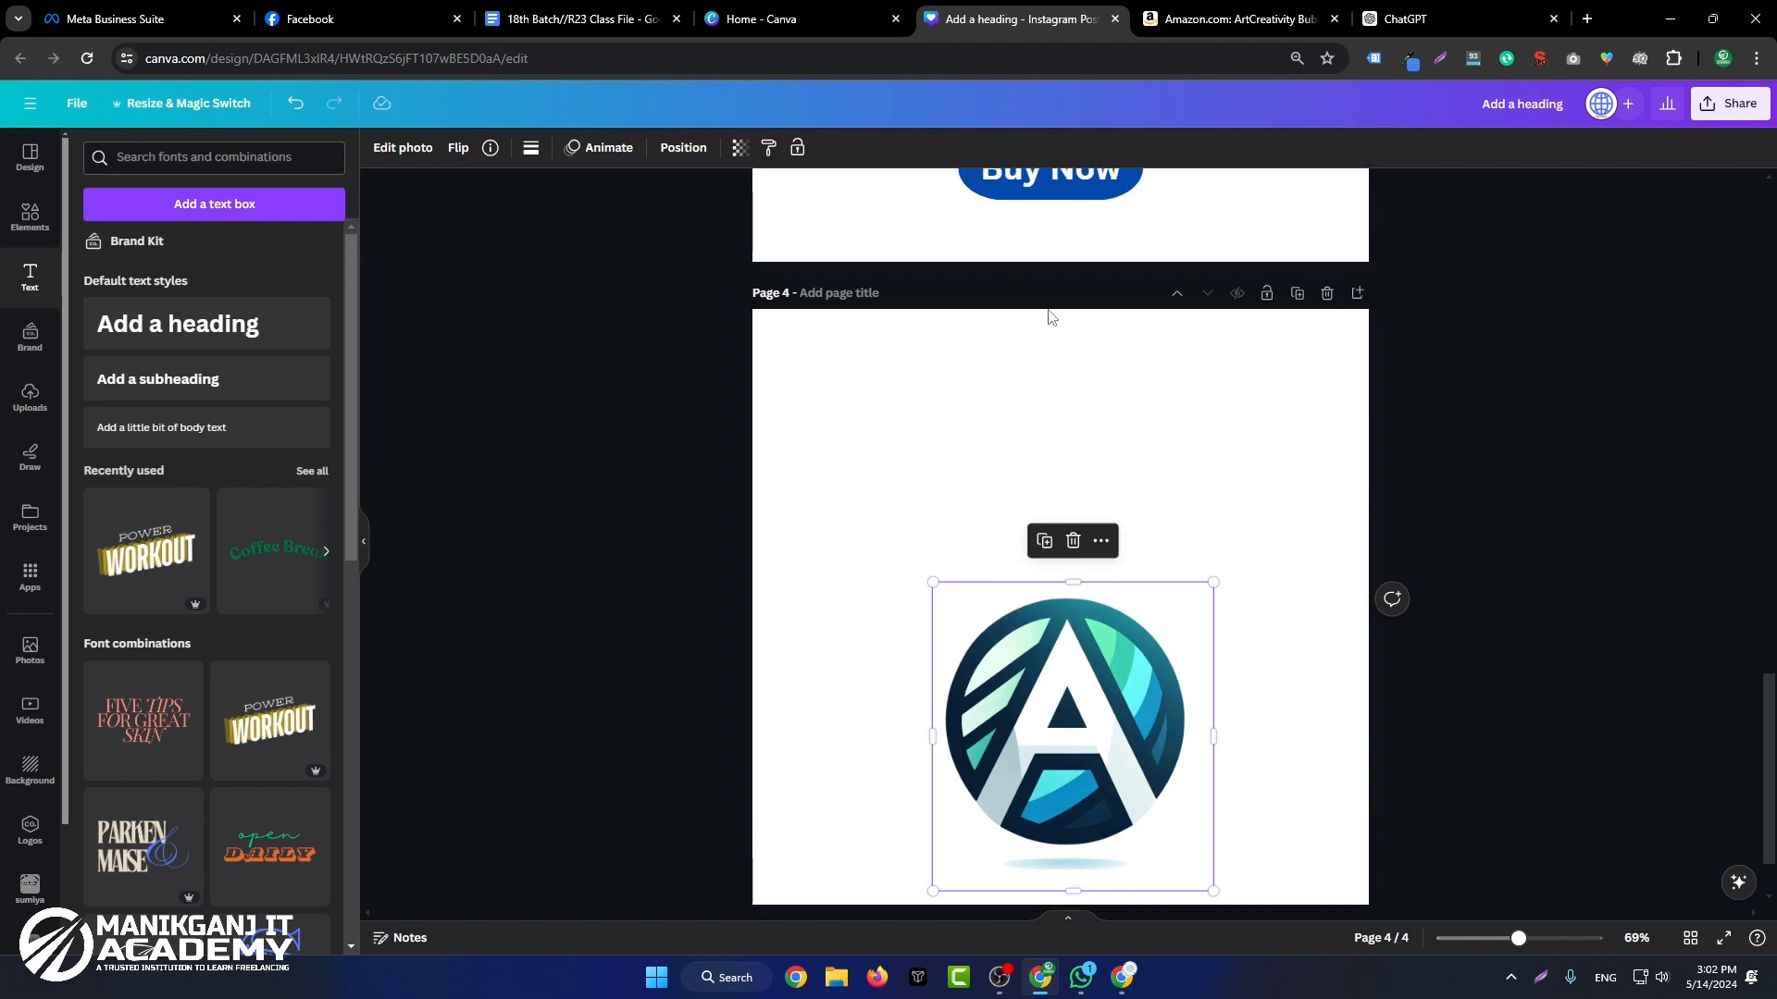
left_click(1417, 9)
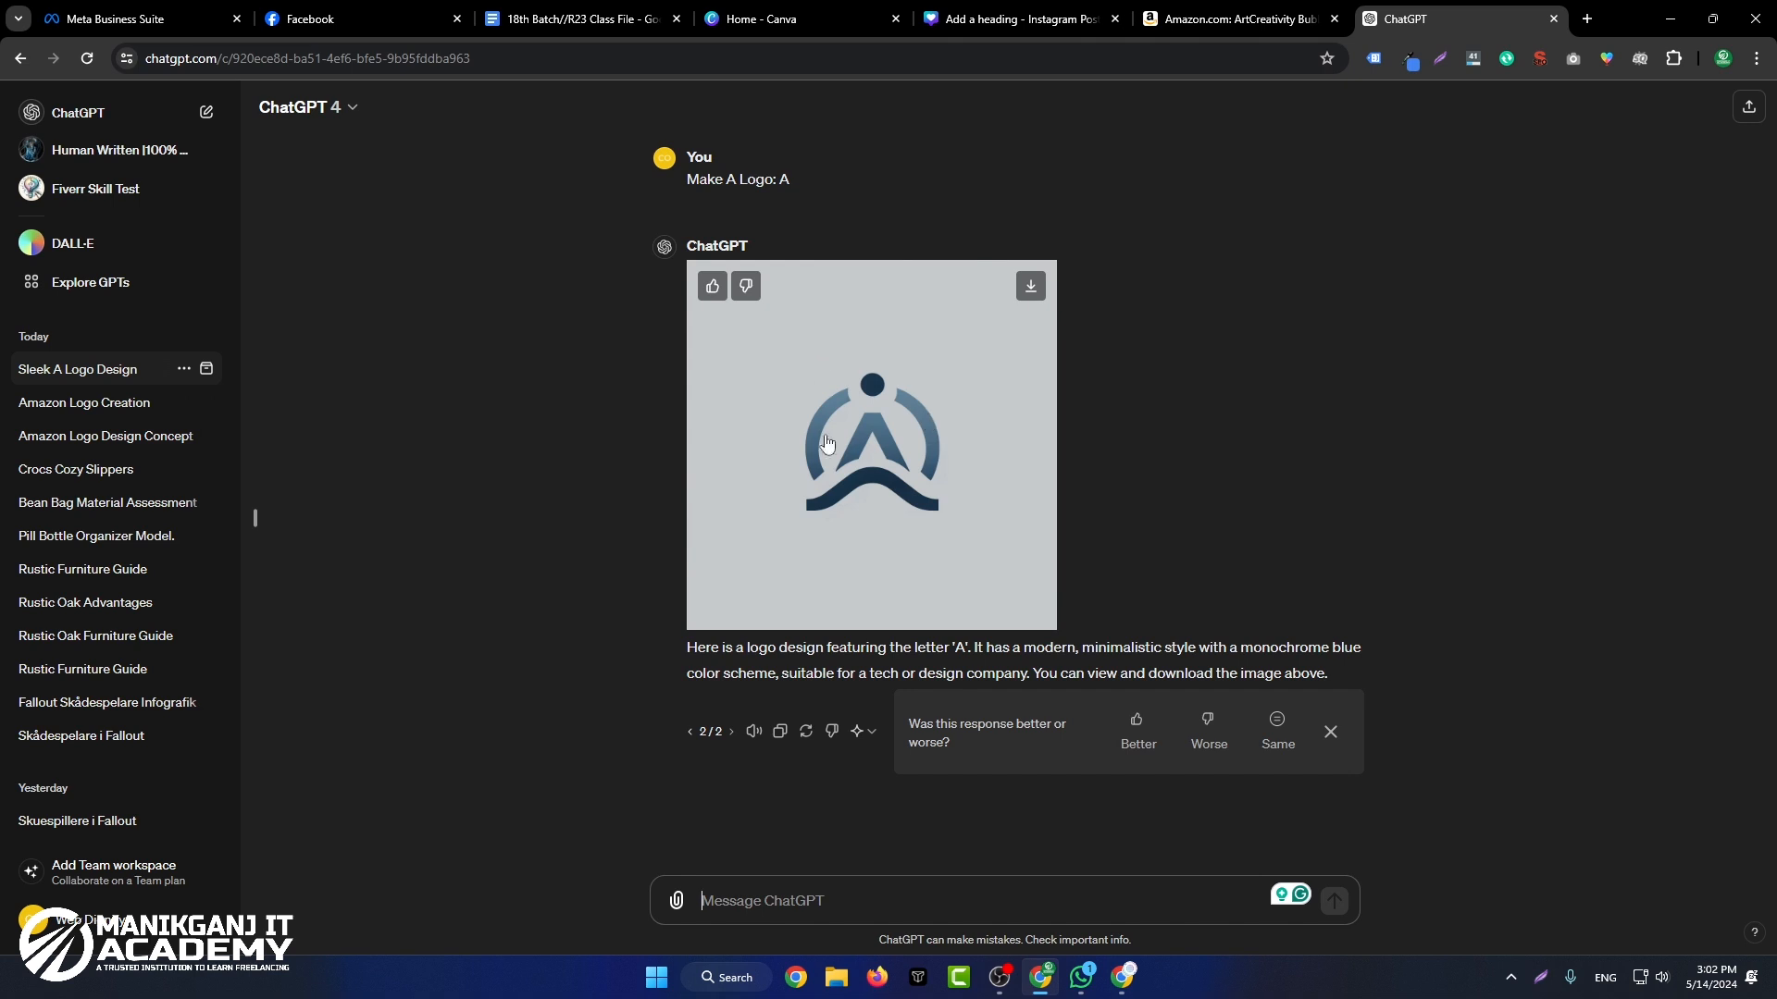
left_click(1026, 17)
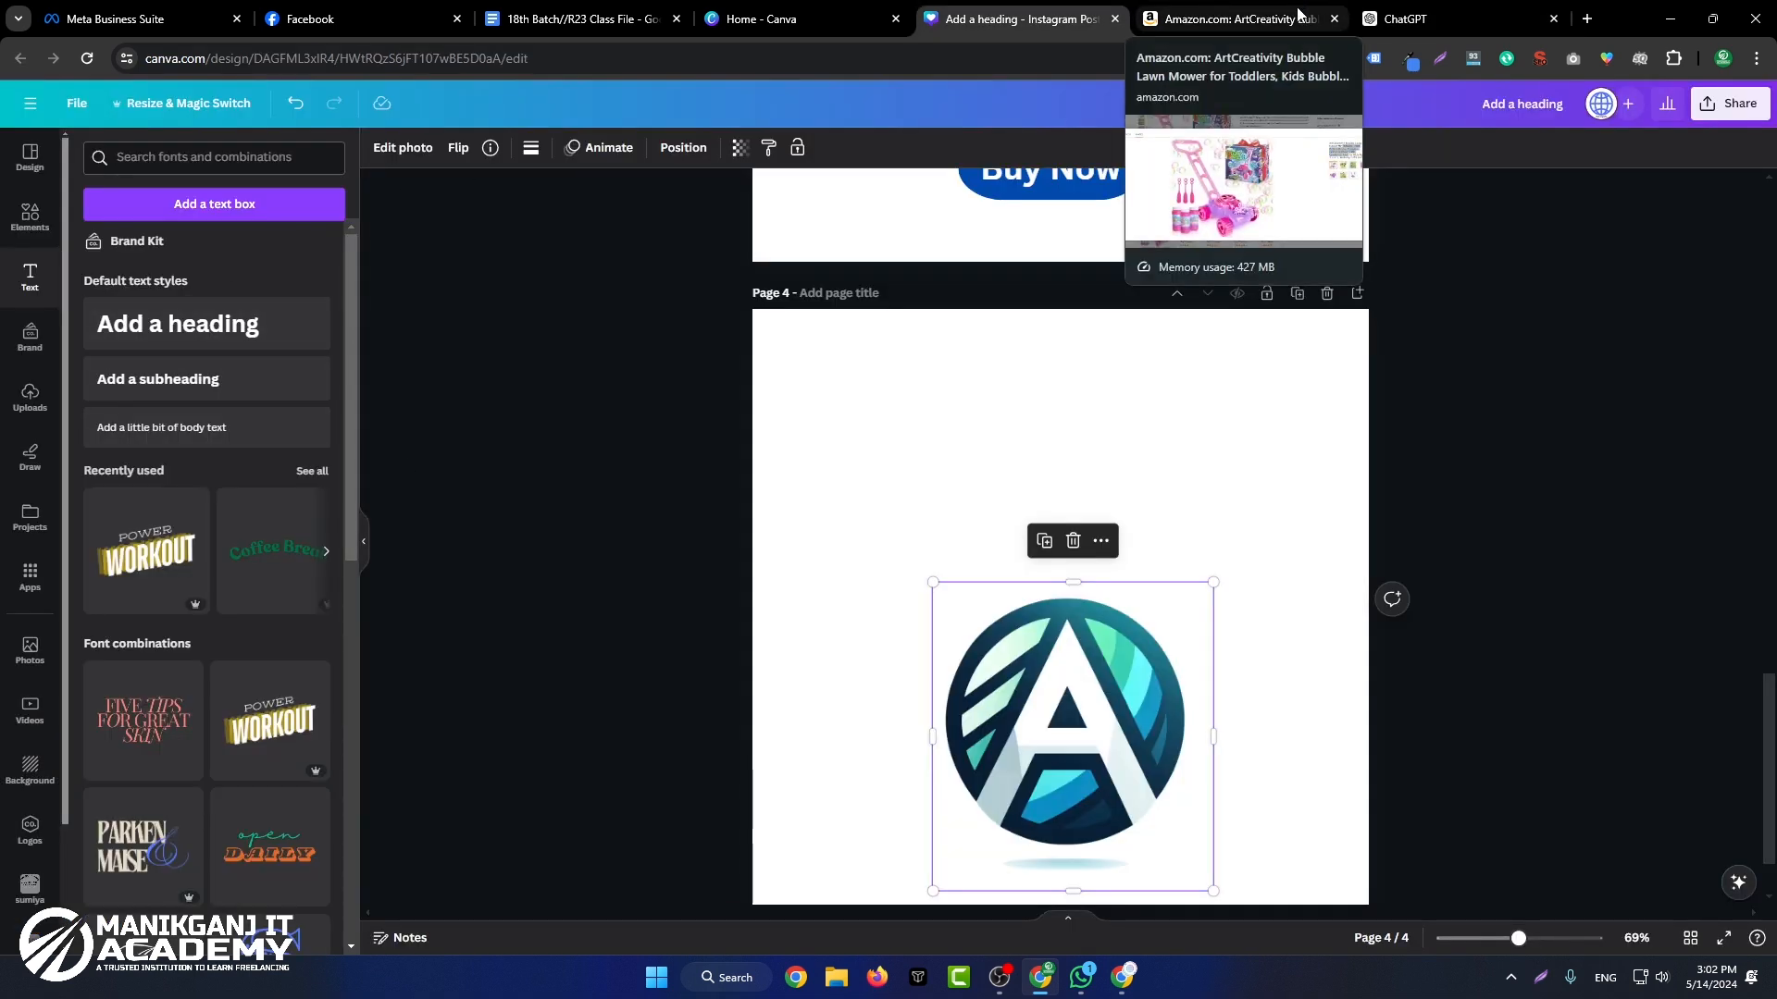
Step: Try Text to Image from Canva's Magic Studio and generate images for "Make a PIcture A boy with computer in bedroom"
left_click(796, 13)
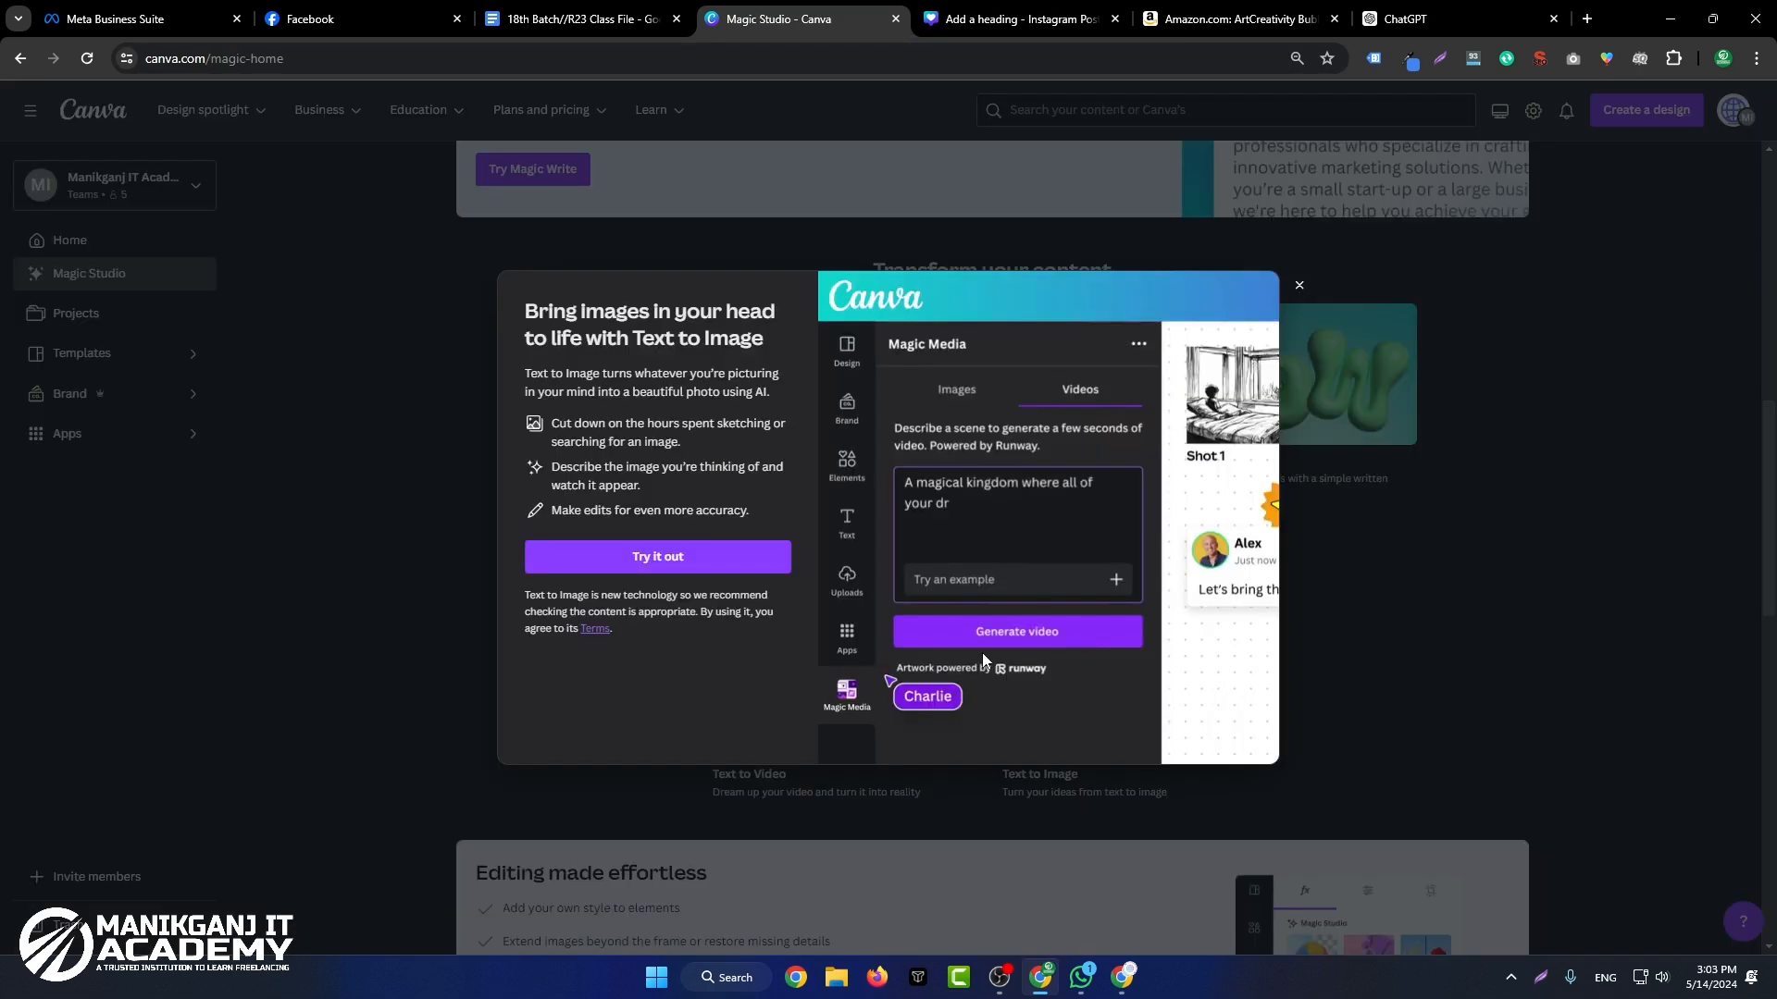
left_click(741, 564)
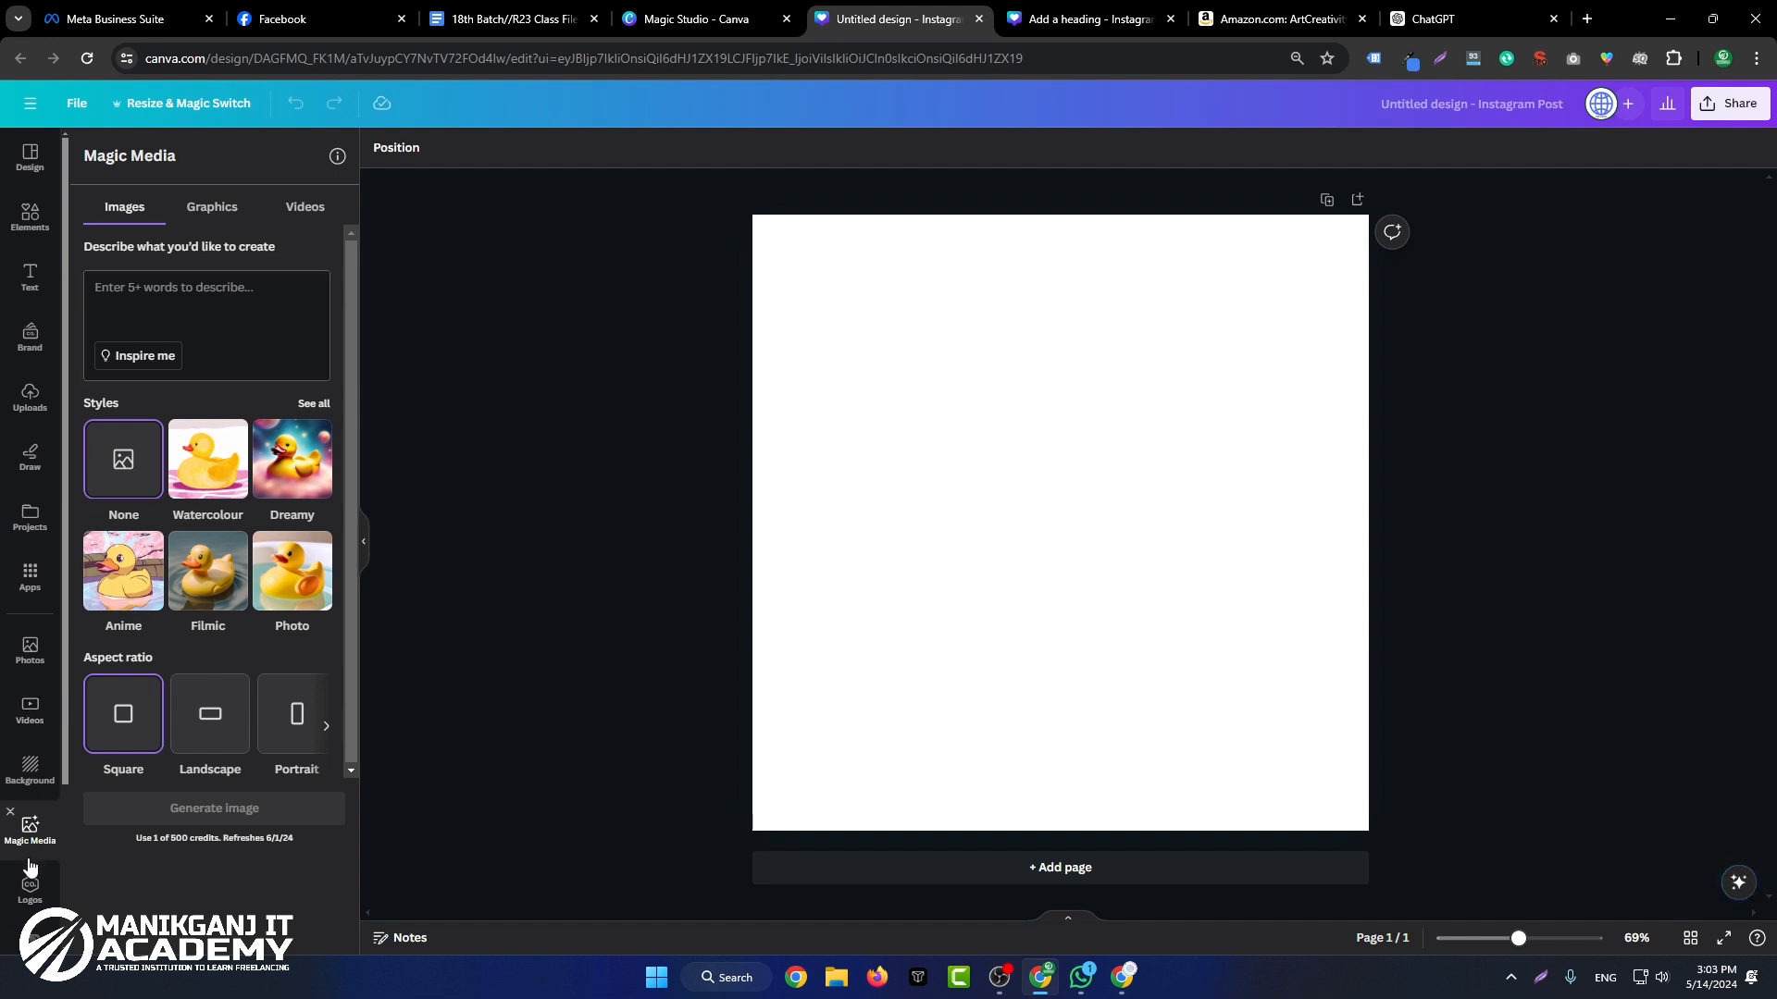
left_click(194, 306)
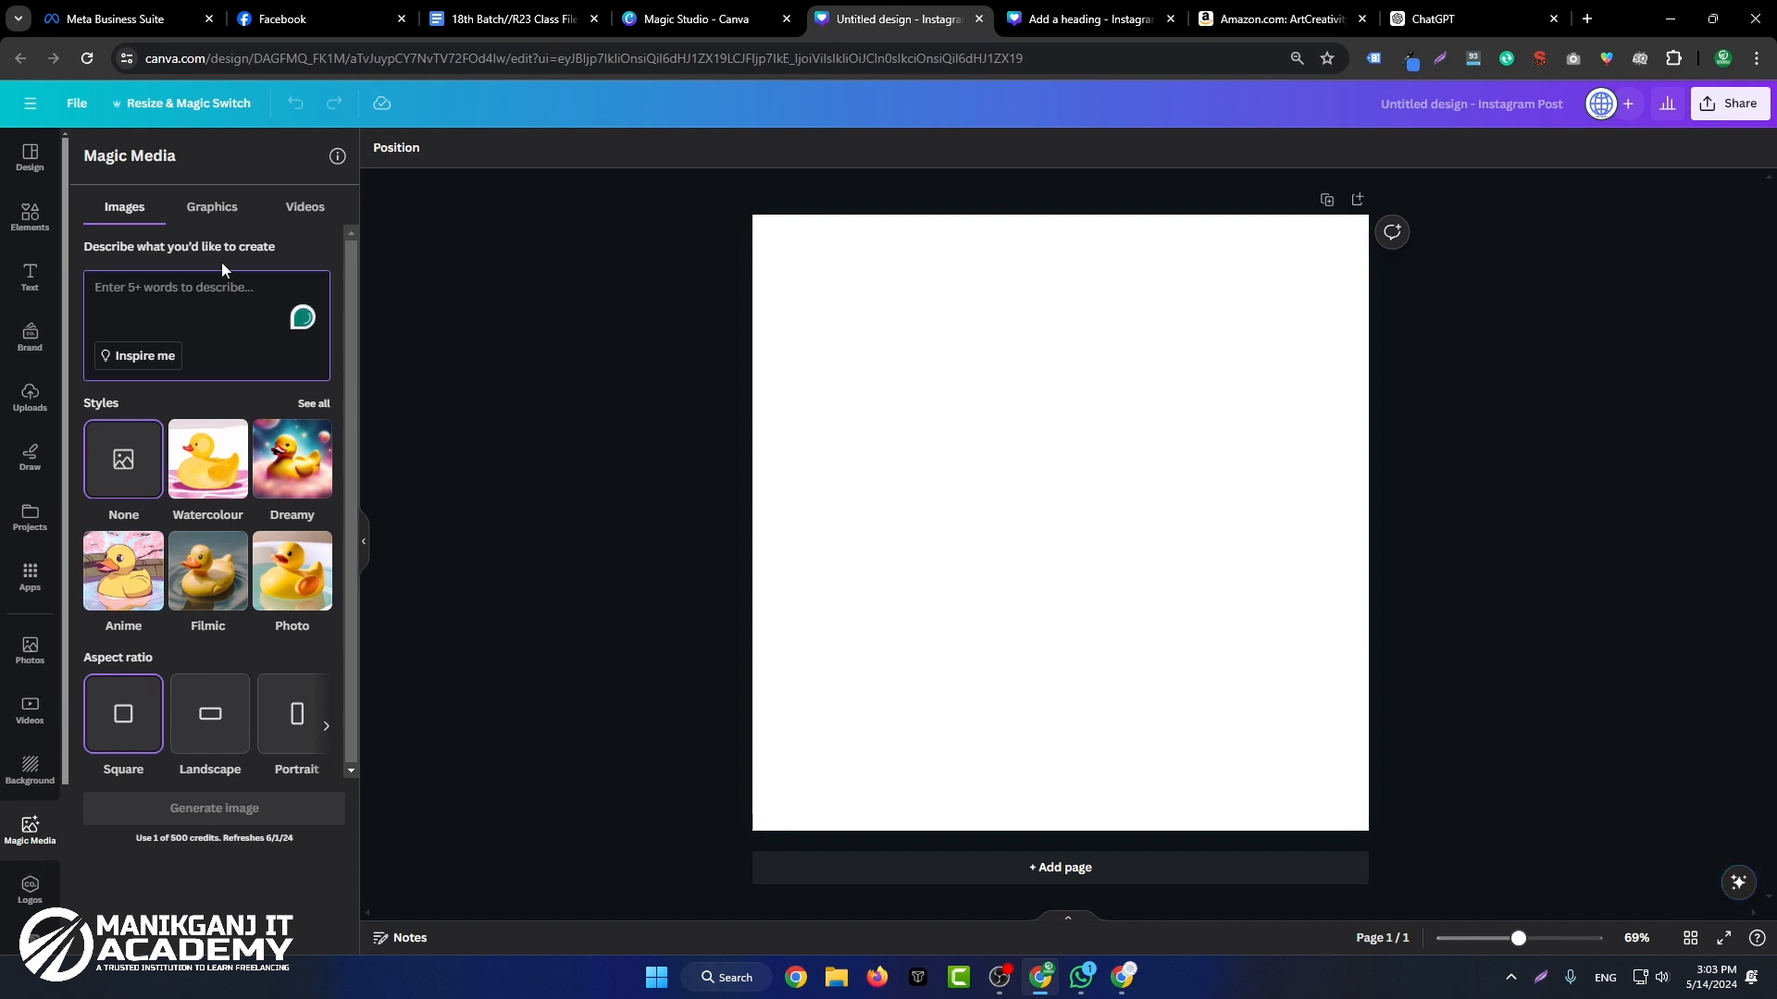
type("Make")
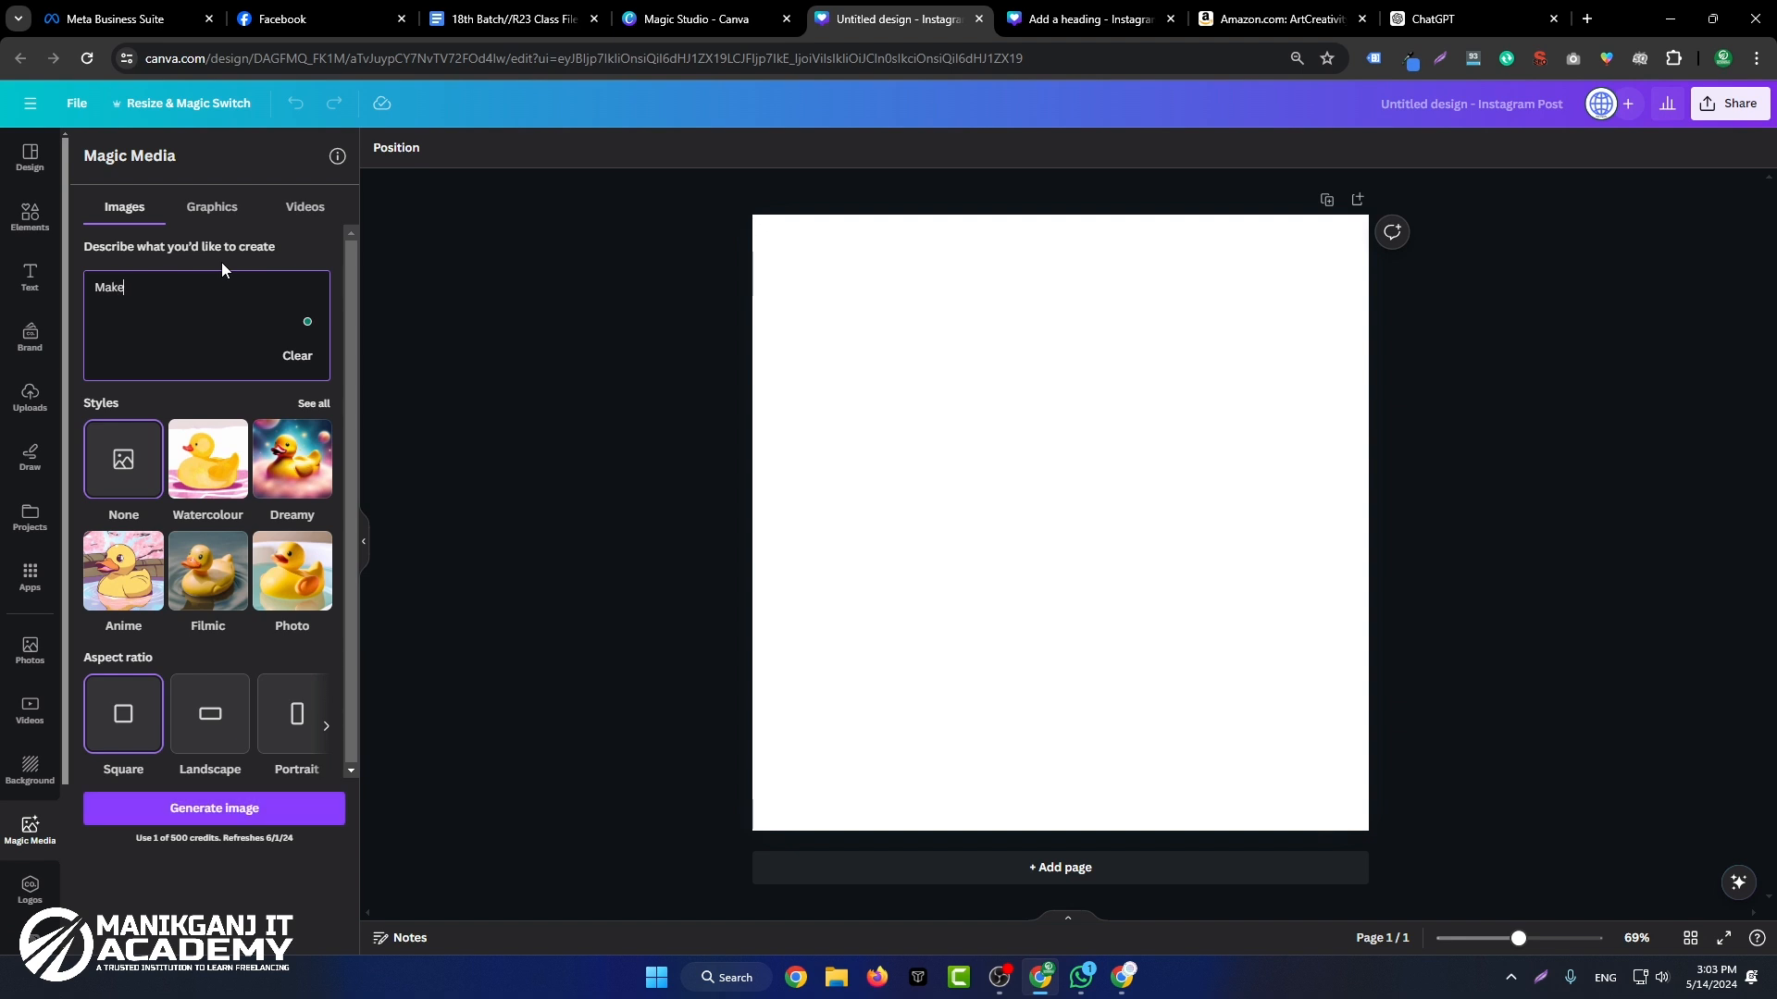
type(" a PIcture A boy with computer in bedroom")
key("Return")
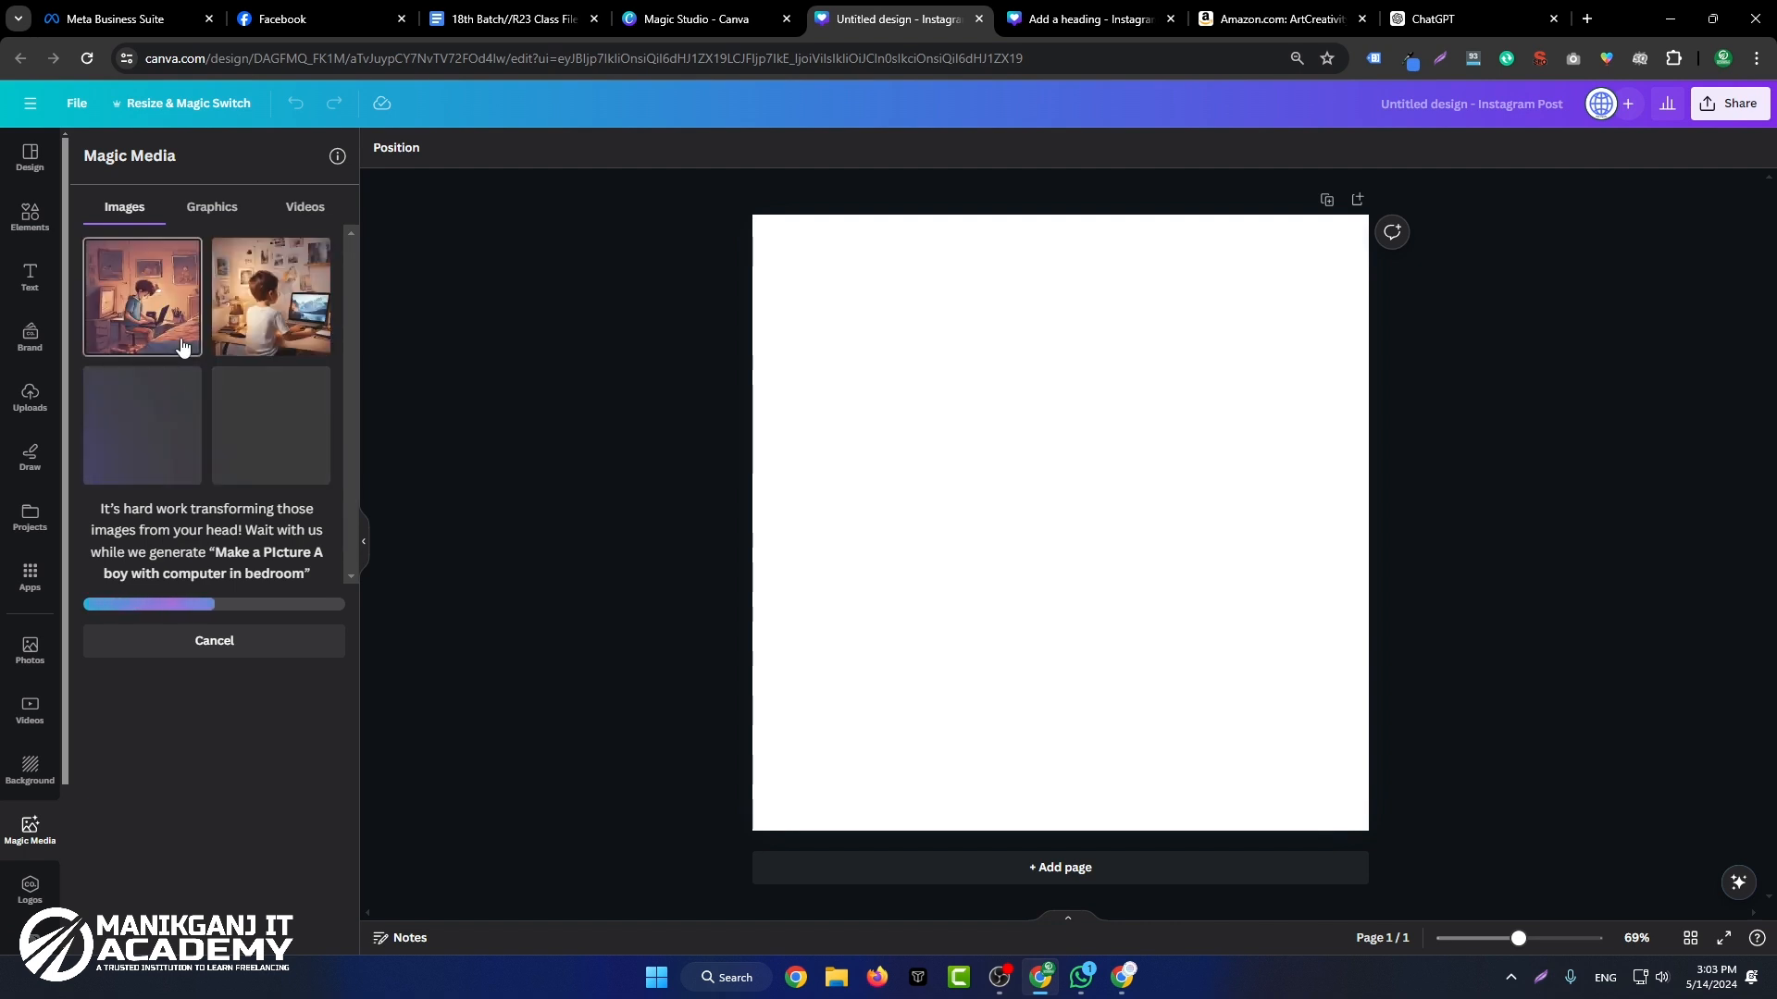
Step: Insert the generated image of the boy in a white shirt at a laptop and enlarge it to fill the page at 1,080 × 1,080
left_click(254, 313)
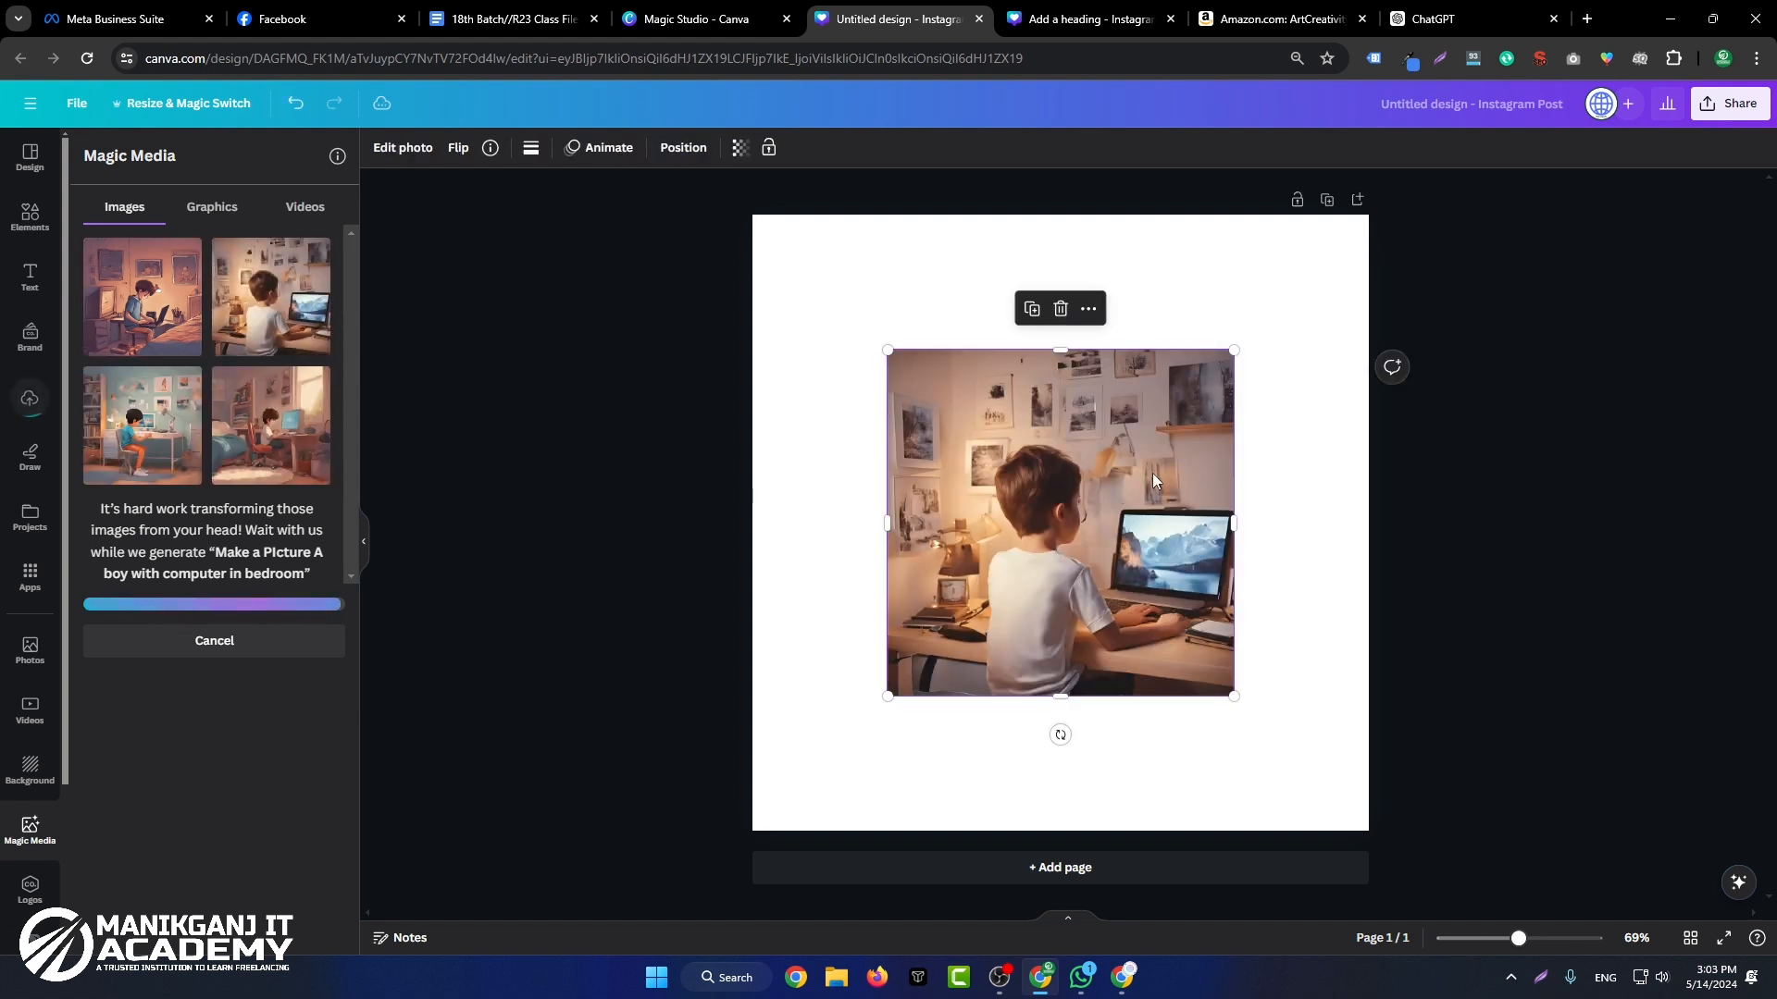
left_click_drag(1071, 580, 936, 441)
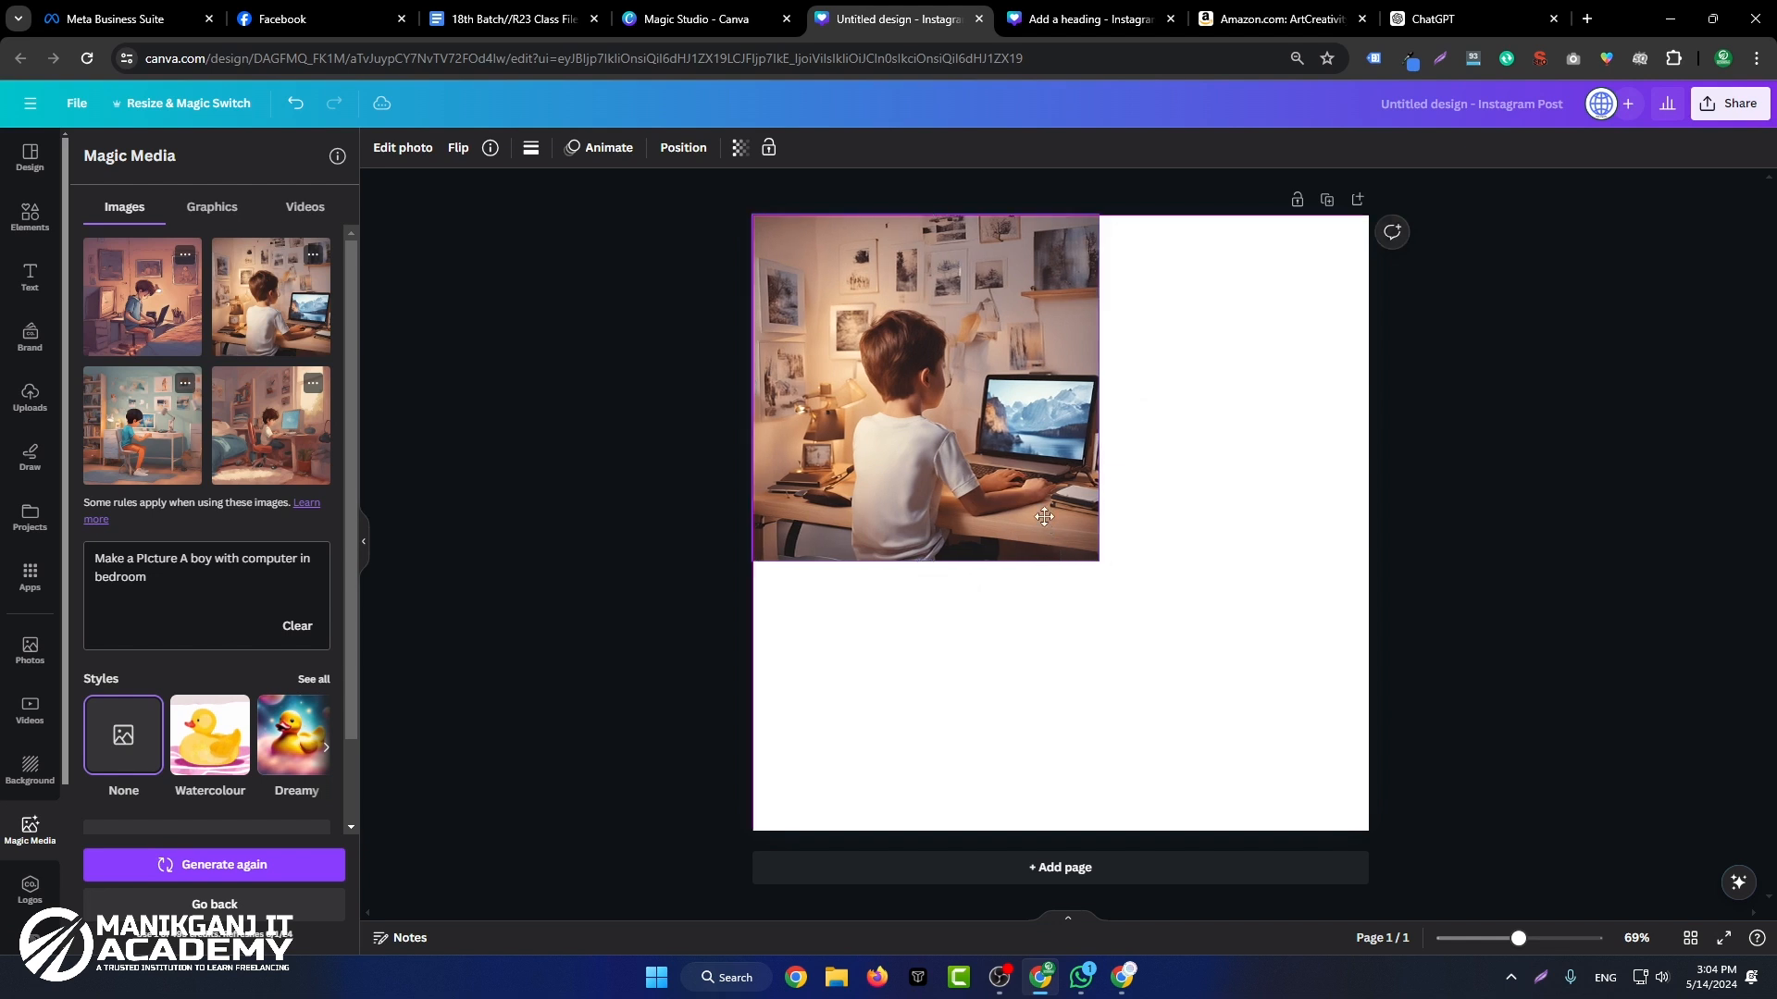
left_click_drag(1099, 561, 1329, 873)
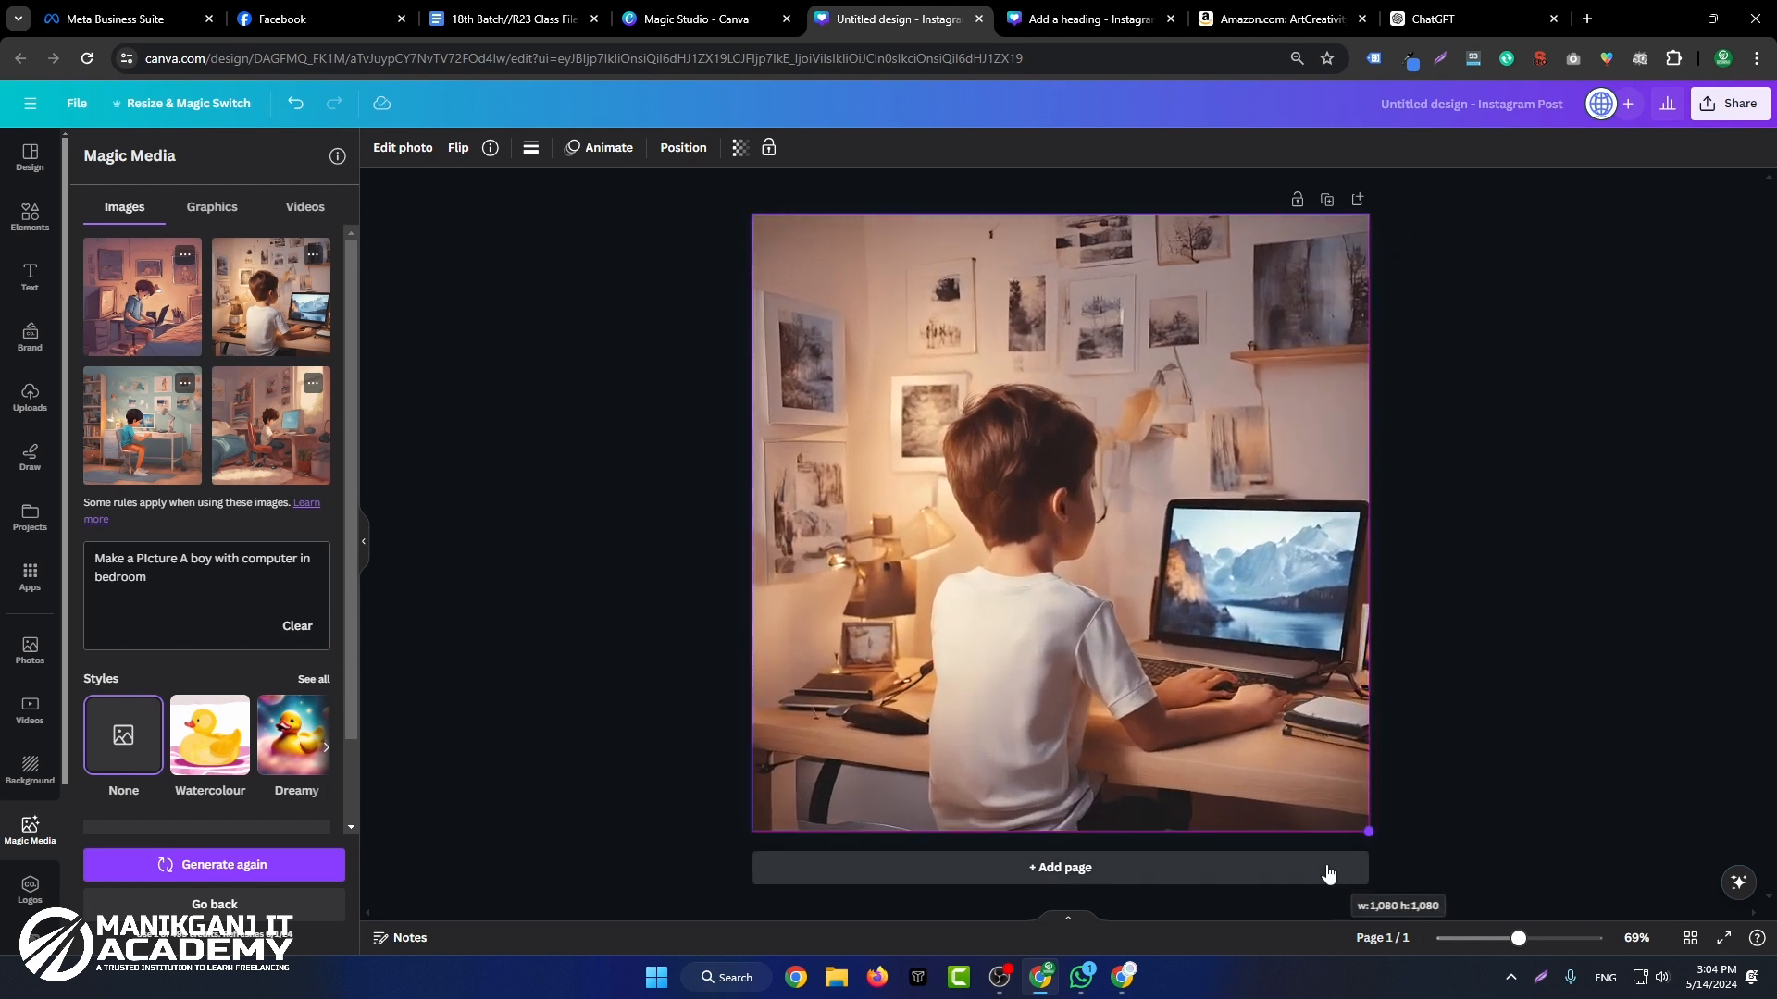
left_click(1532, 547)
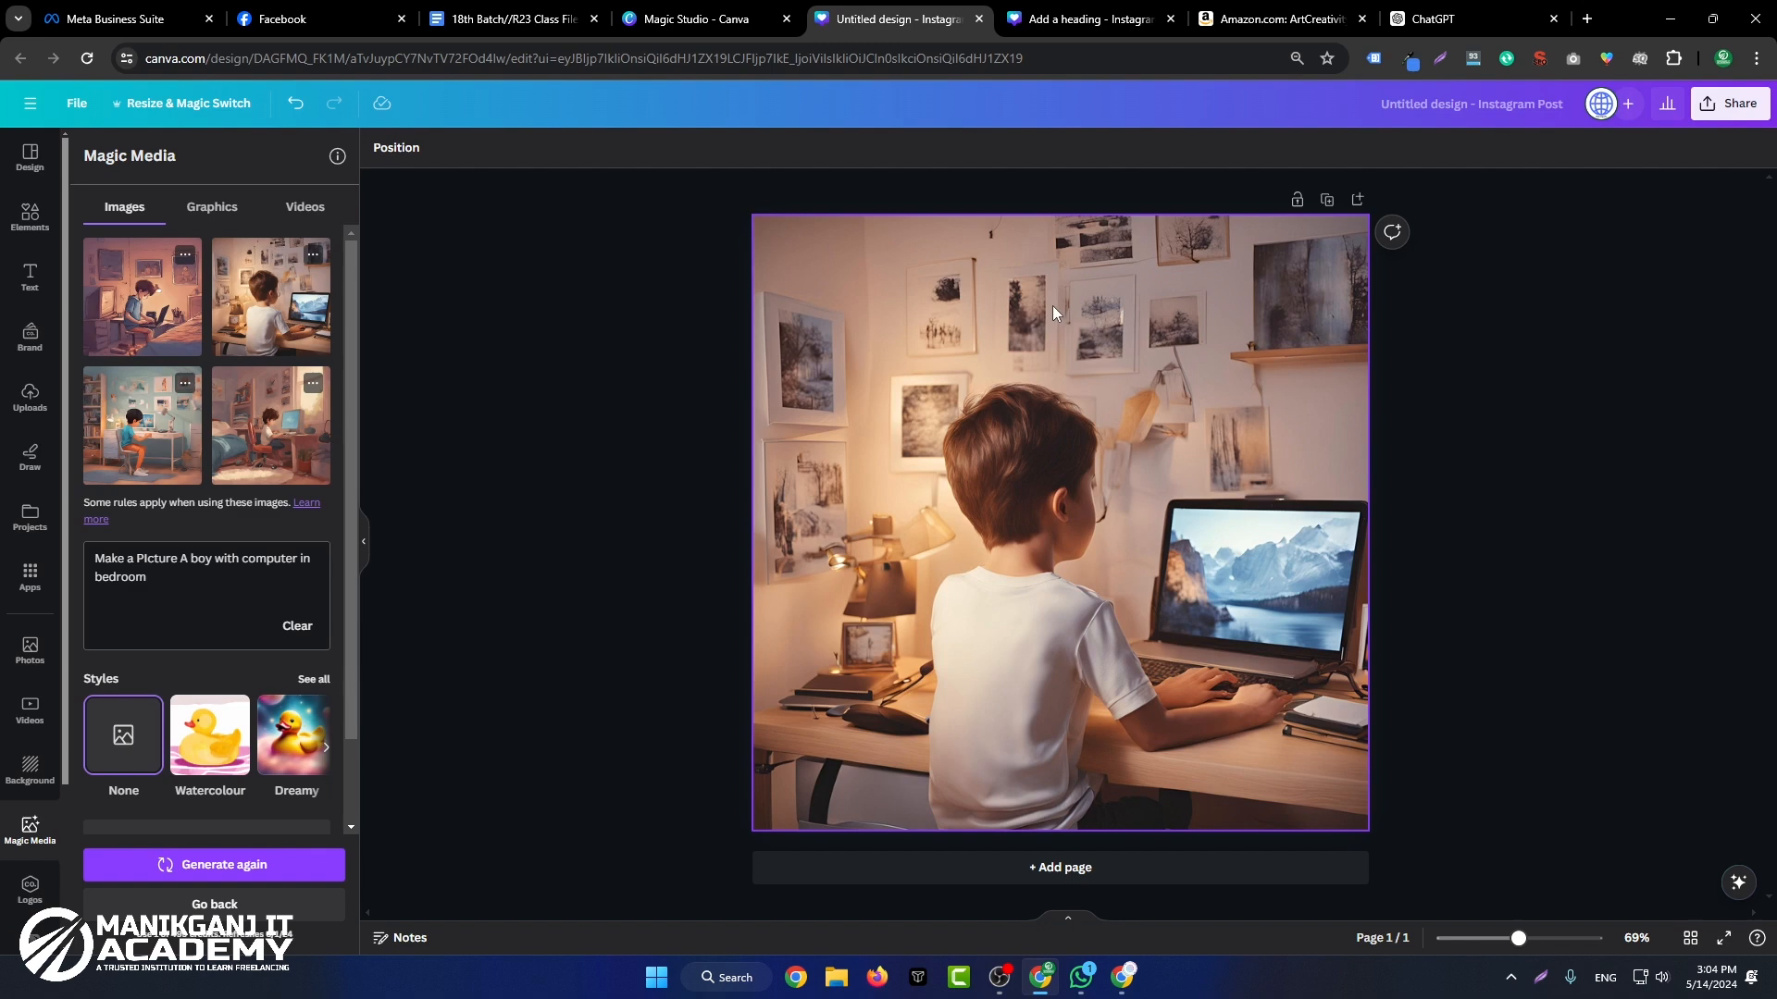
Step: Add a second page and place the generated image of the boy in the teal room in its upper-left corner
scroll(231, 590, "down", 1)
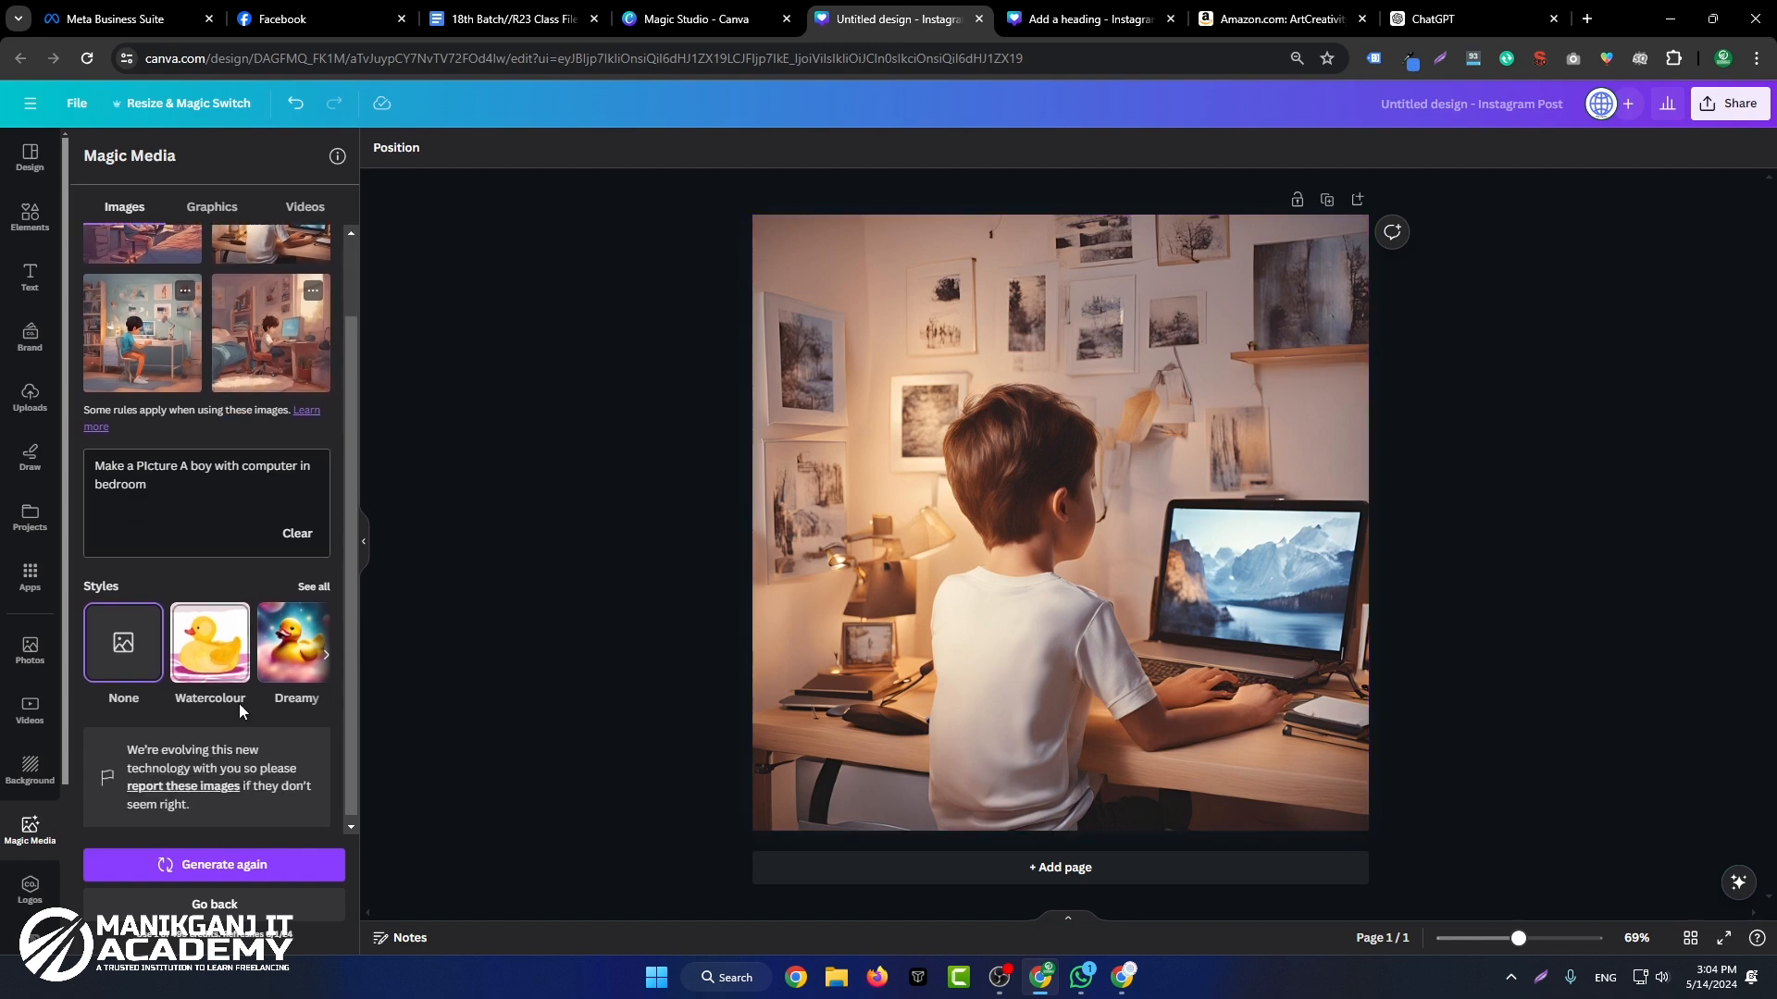
scroll(162, 444, "up", 1)
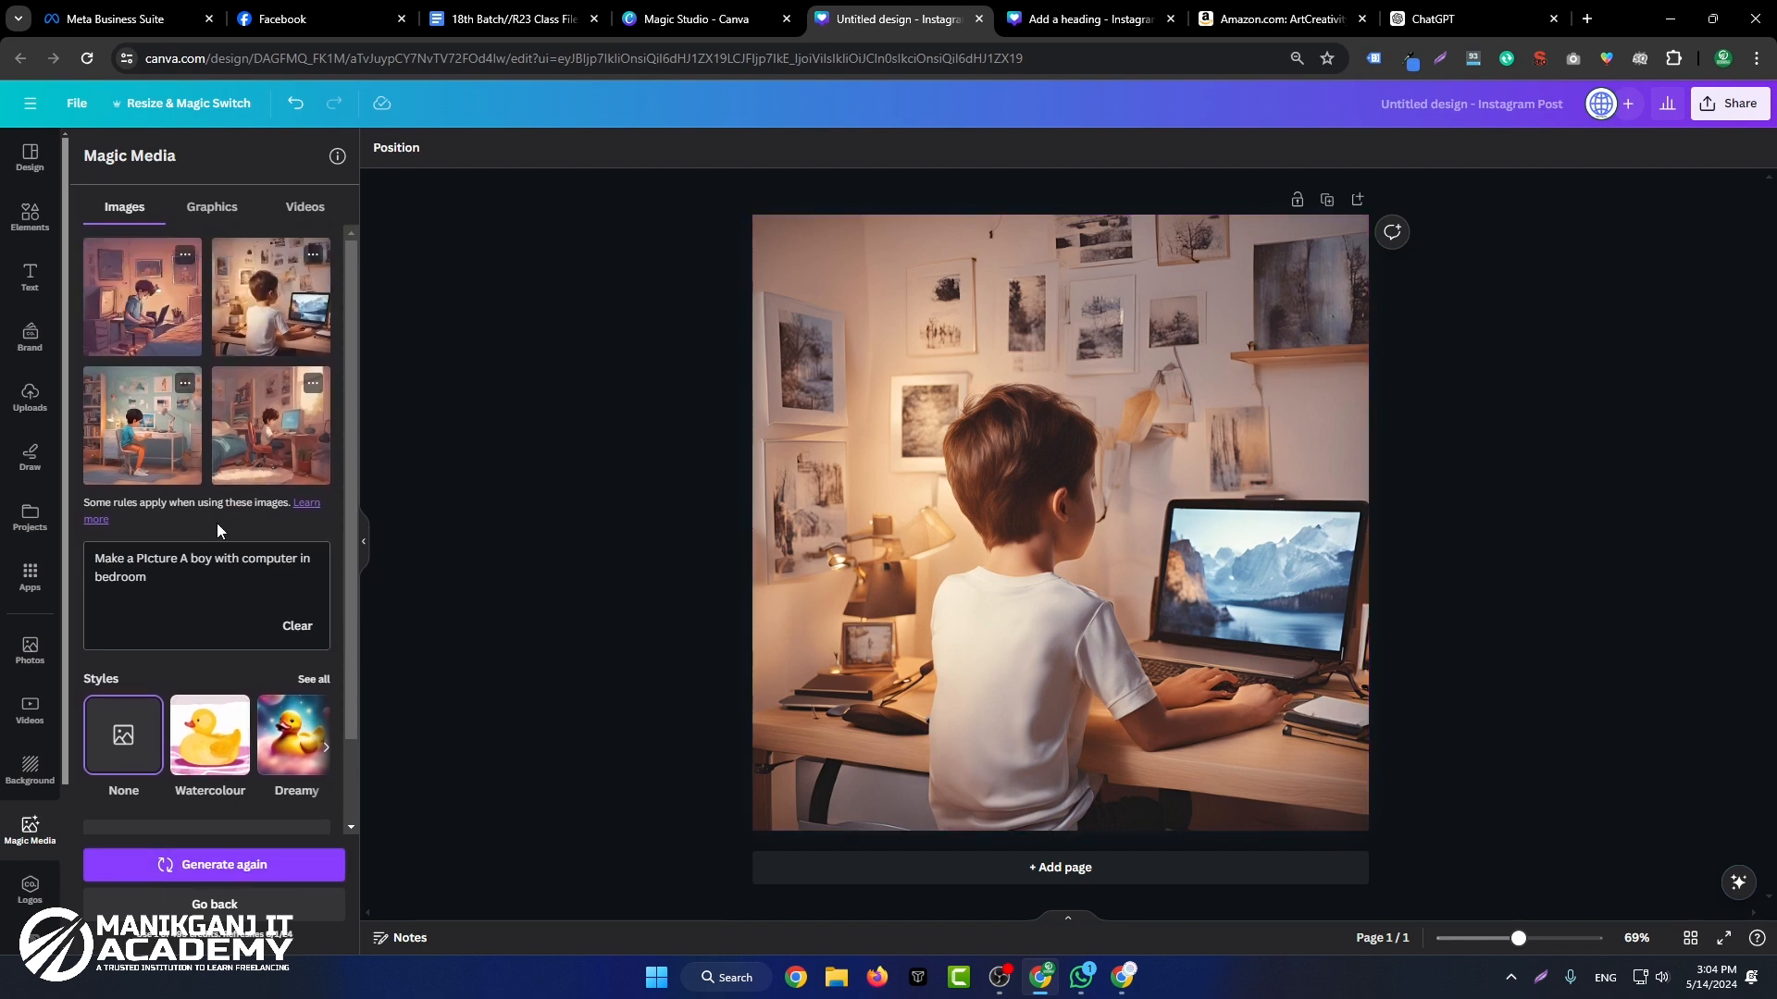
left_click(162, 444)
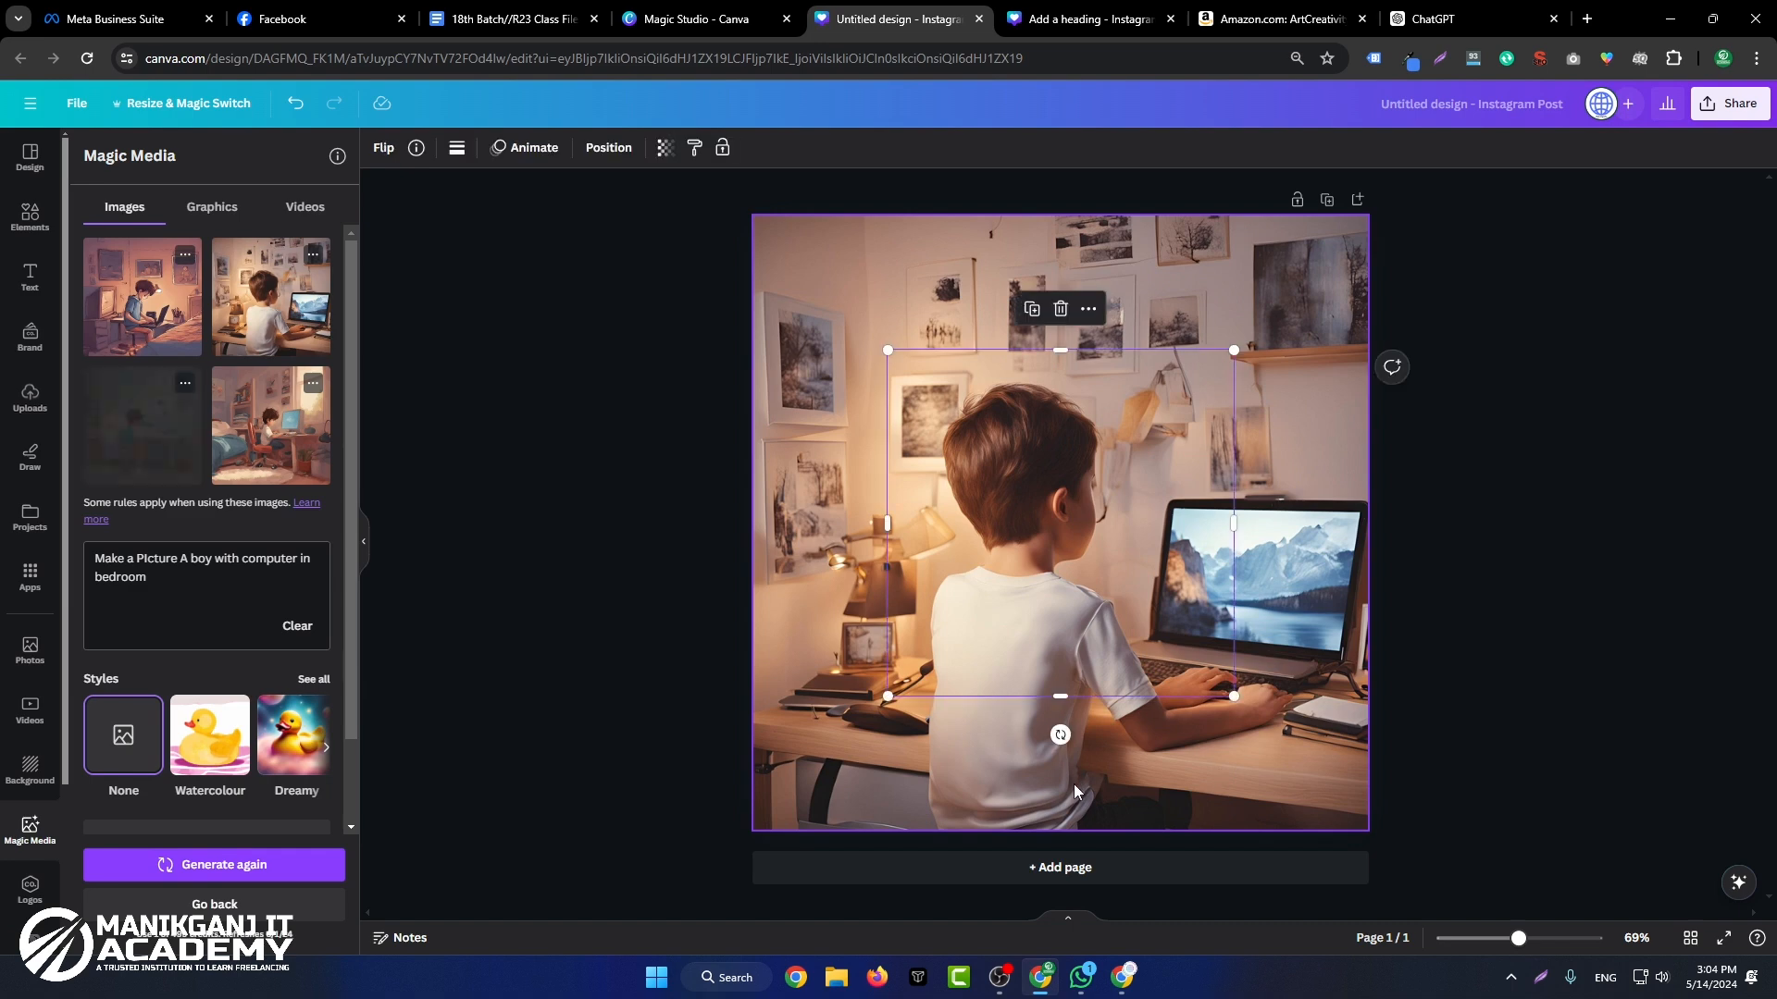
left_click(1061, 867)
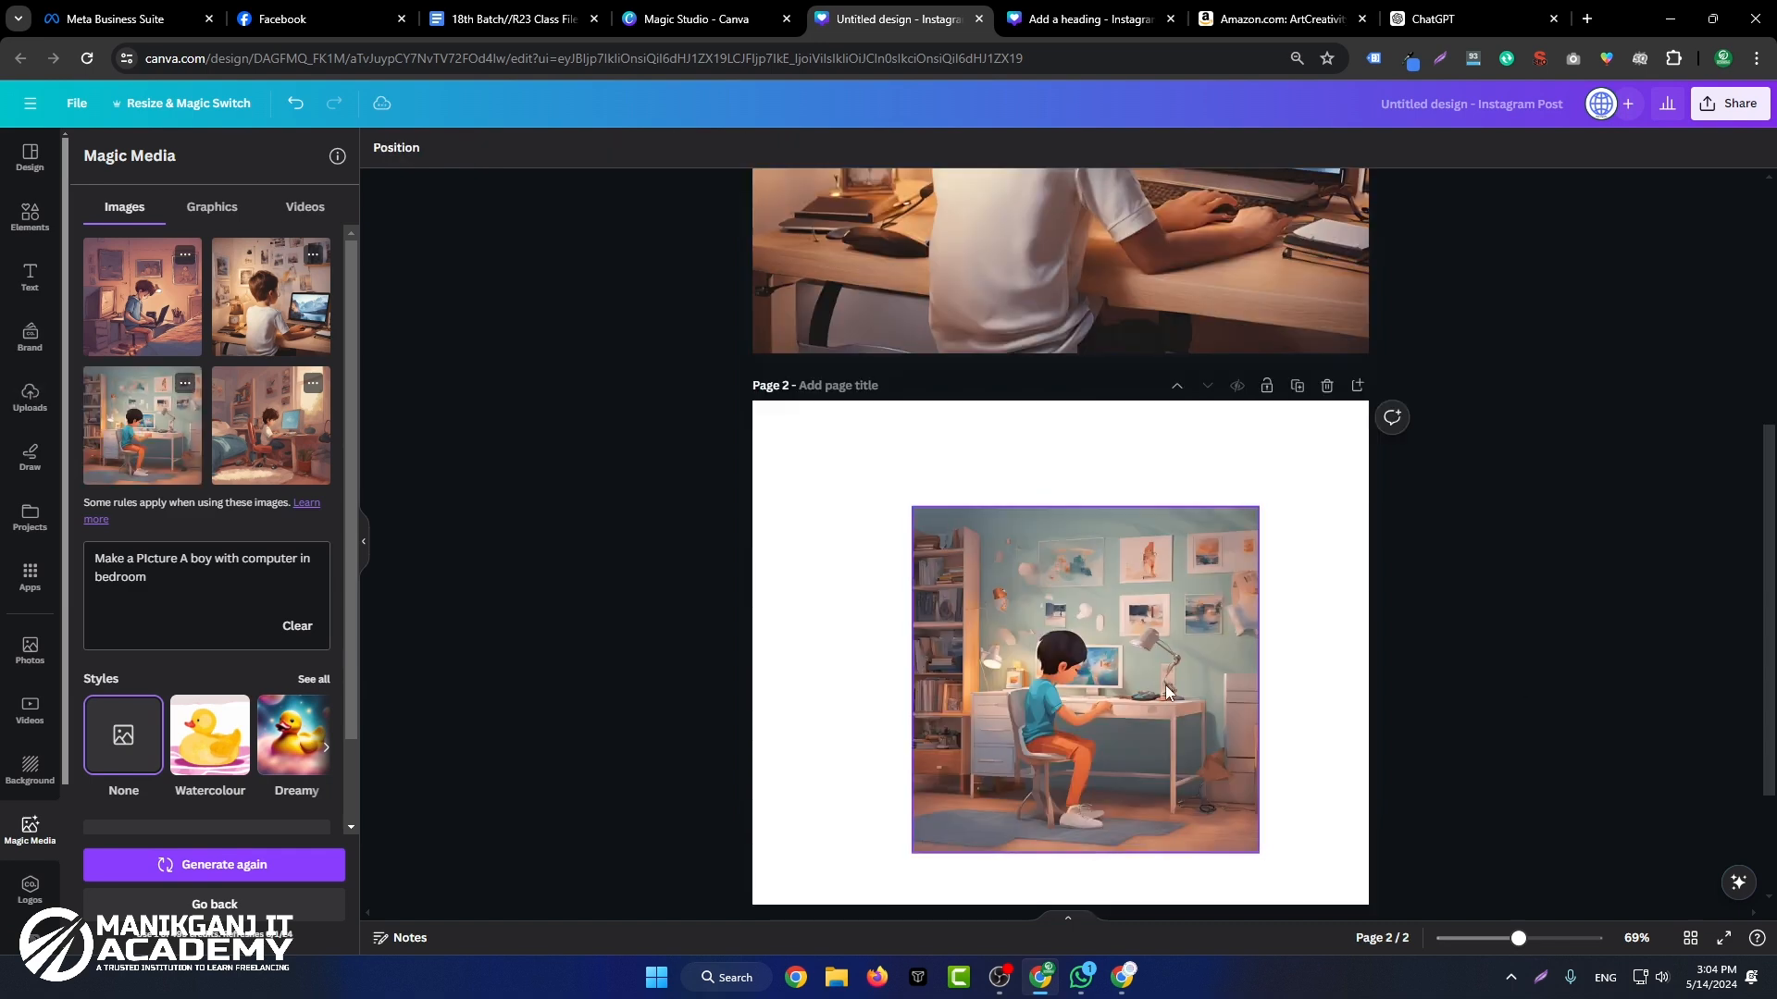
left_click_drag(1159, 676, 999, 574)
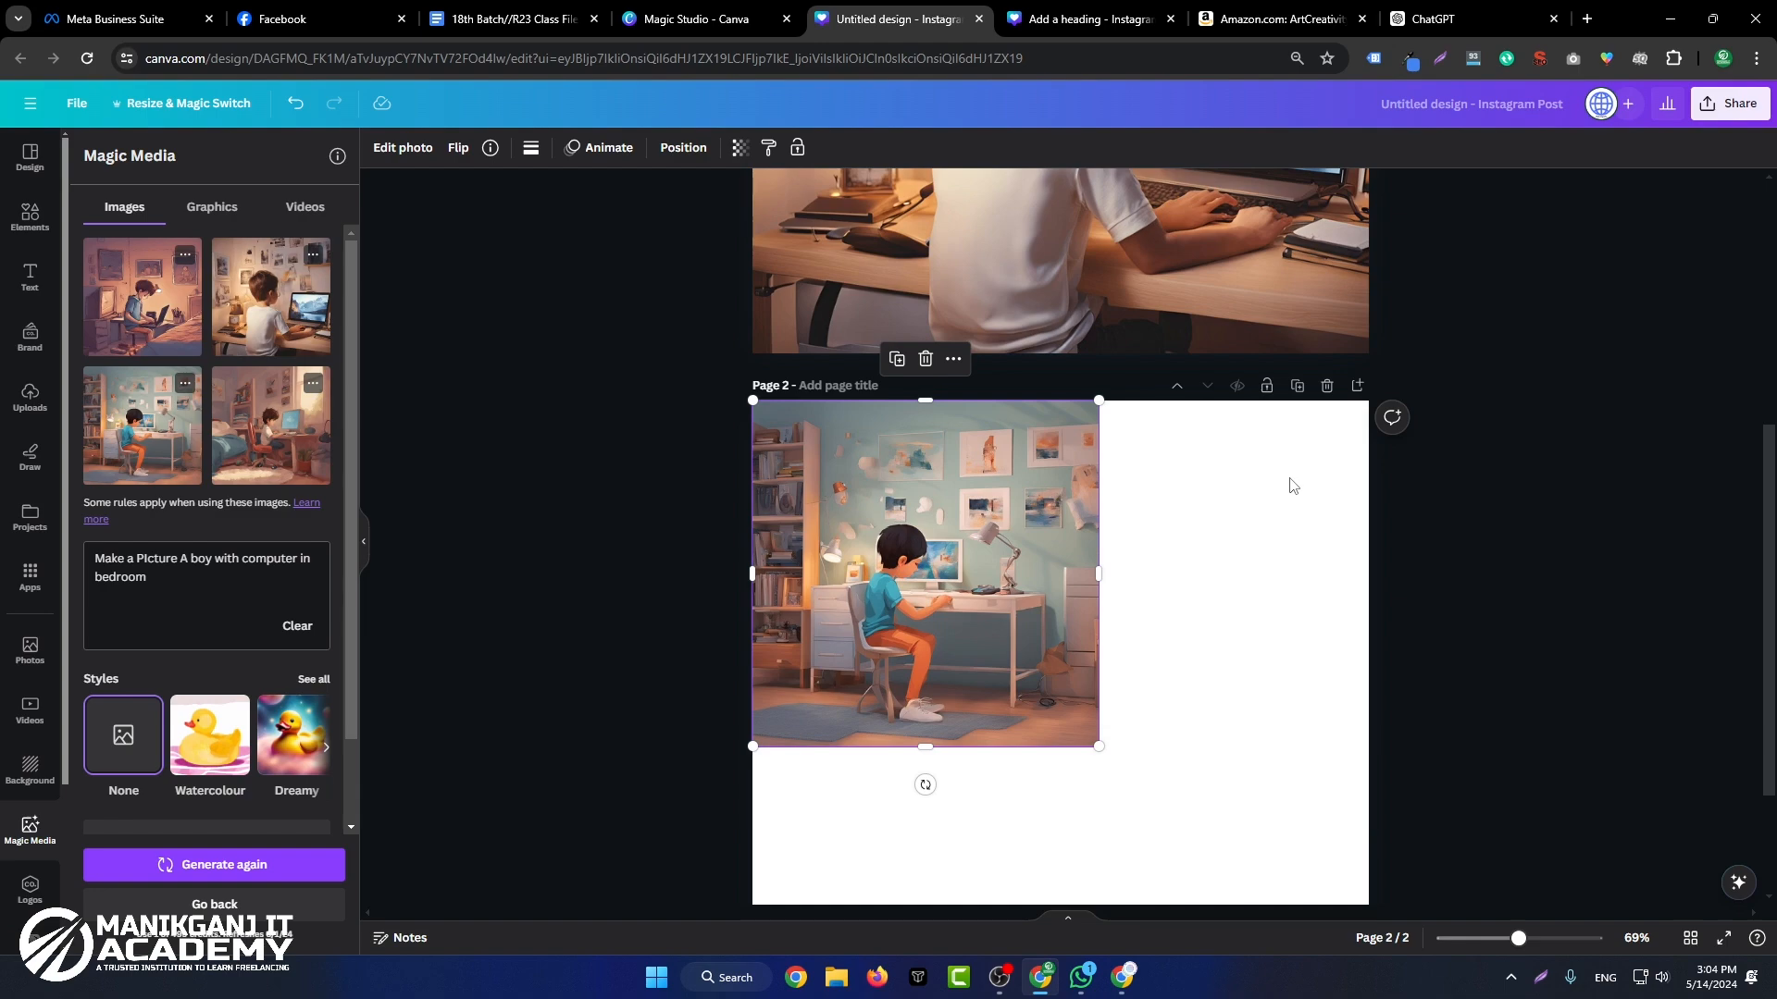
Step: Compare the generated boy image with the bubble lawn mower post in the other Canva design
scroll(1292, 486, "up", 5)
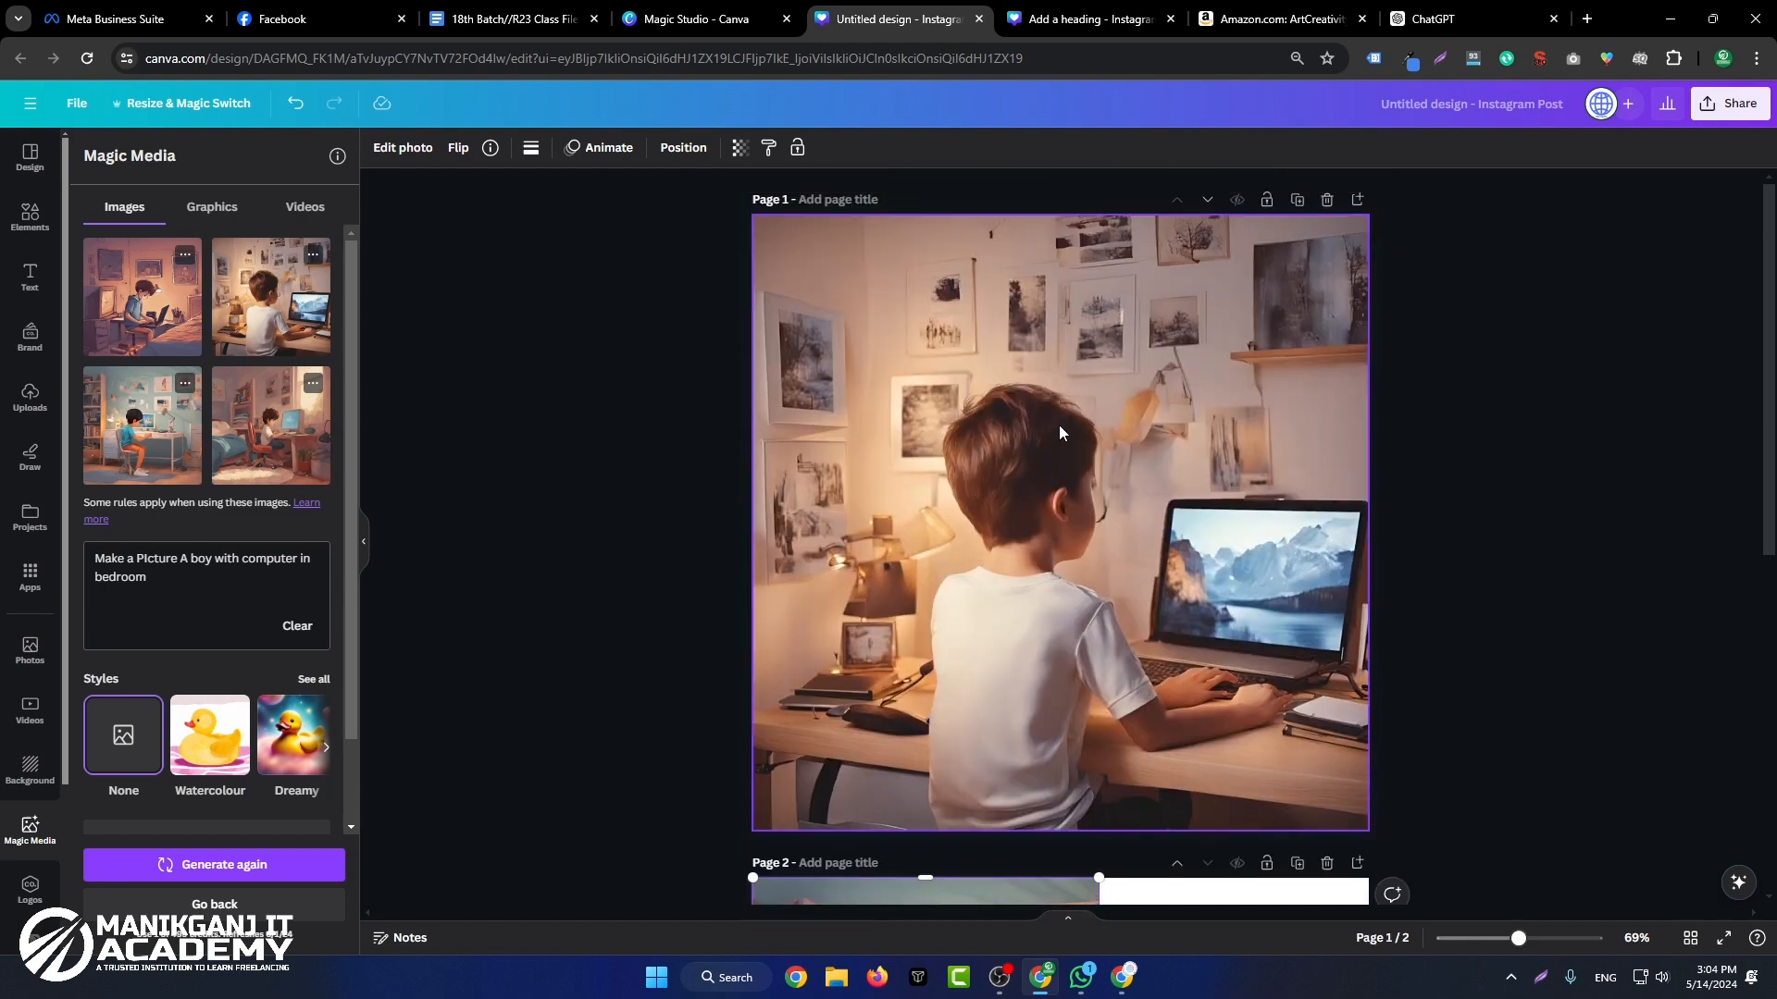
left_click(1082, 18)
scroll(1308, 677, "up", 15)
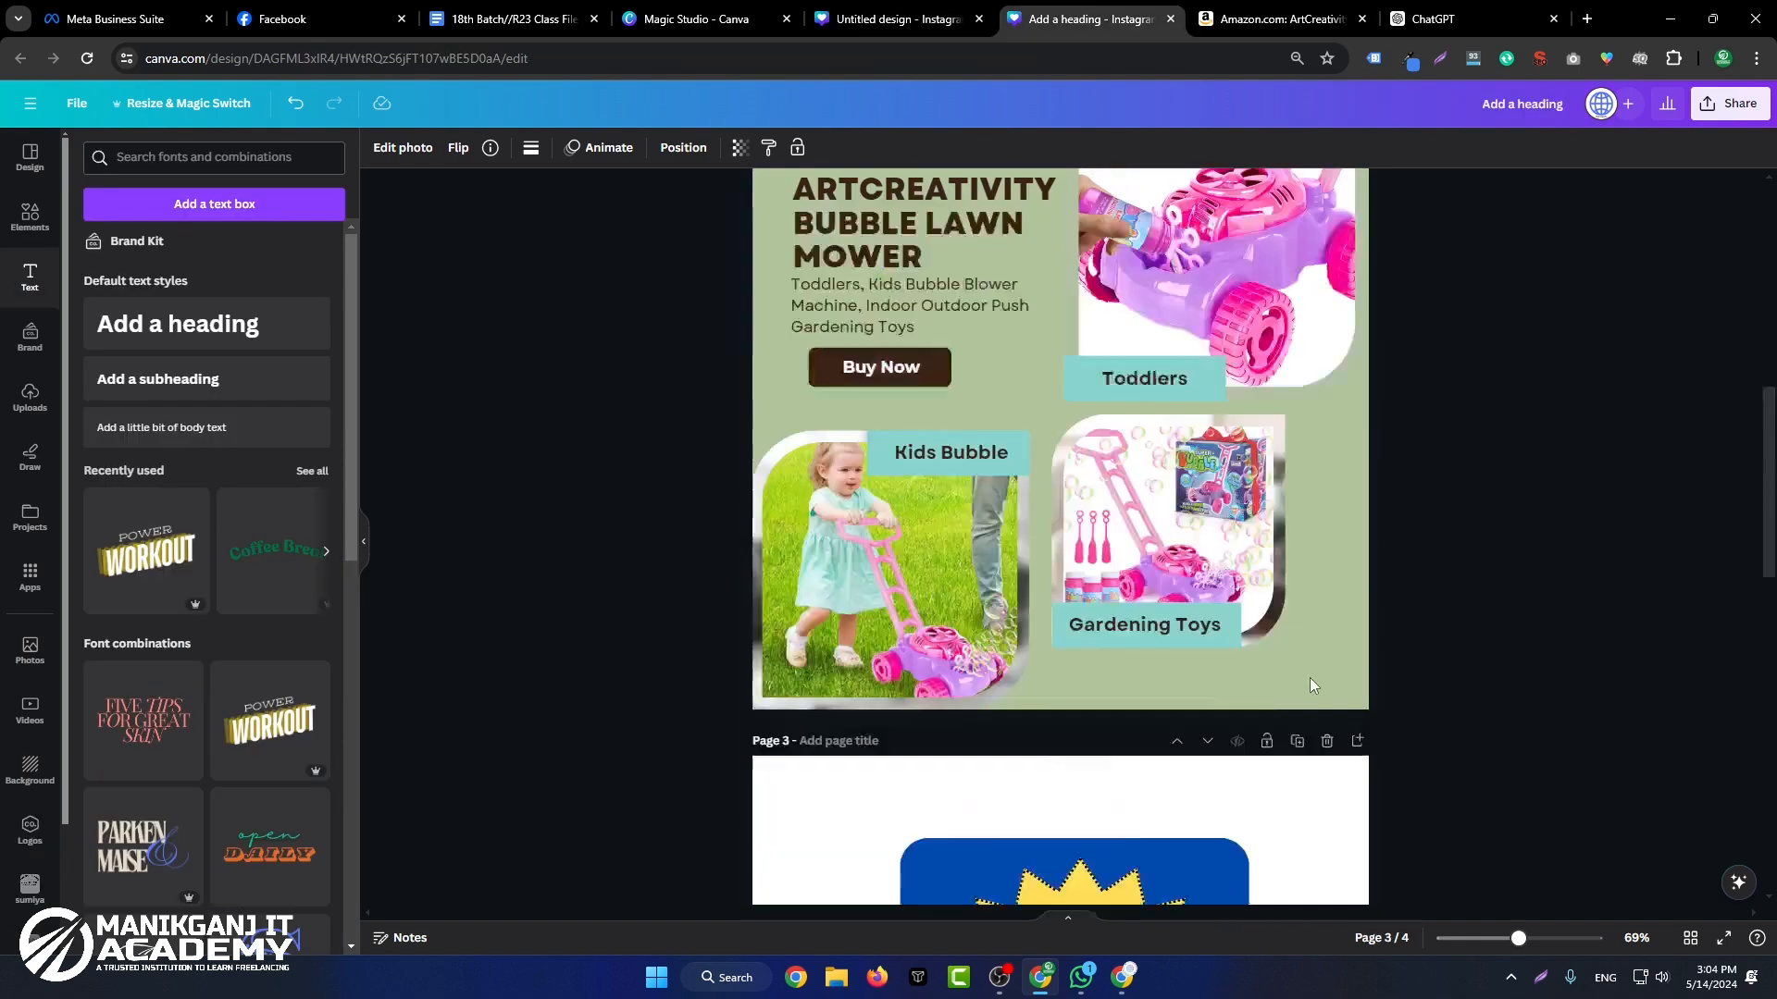
scroll(1153, 633, "down", 6)
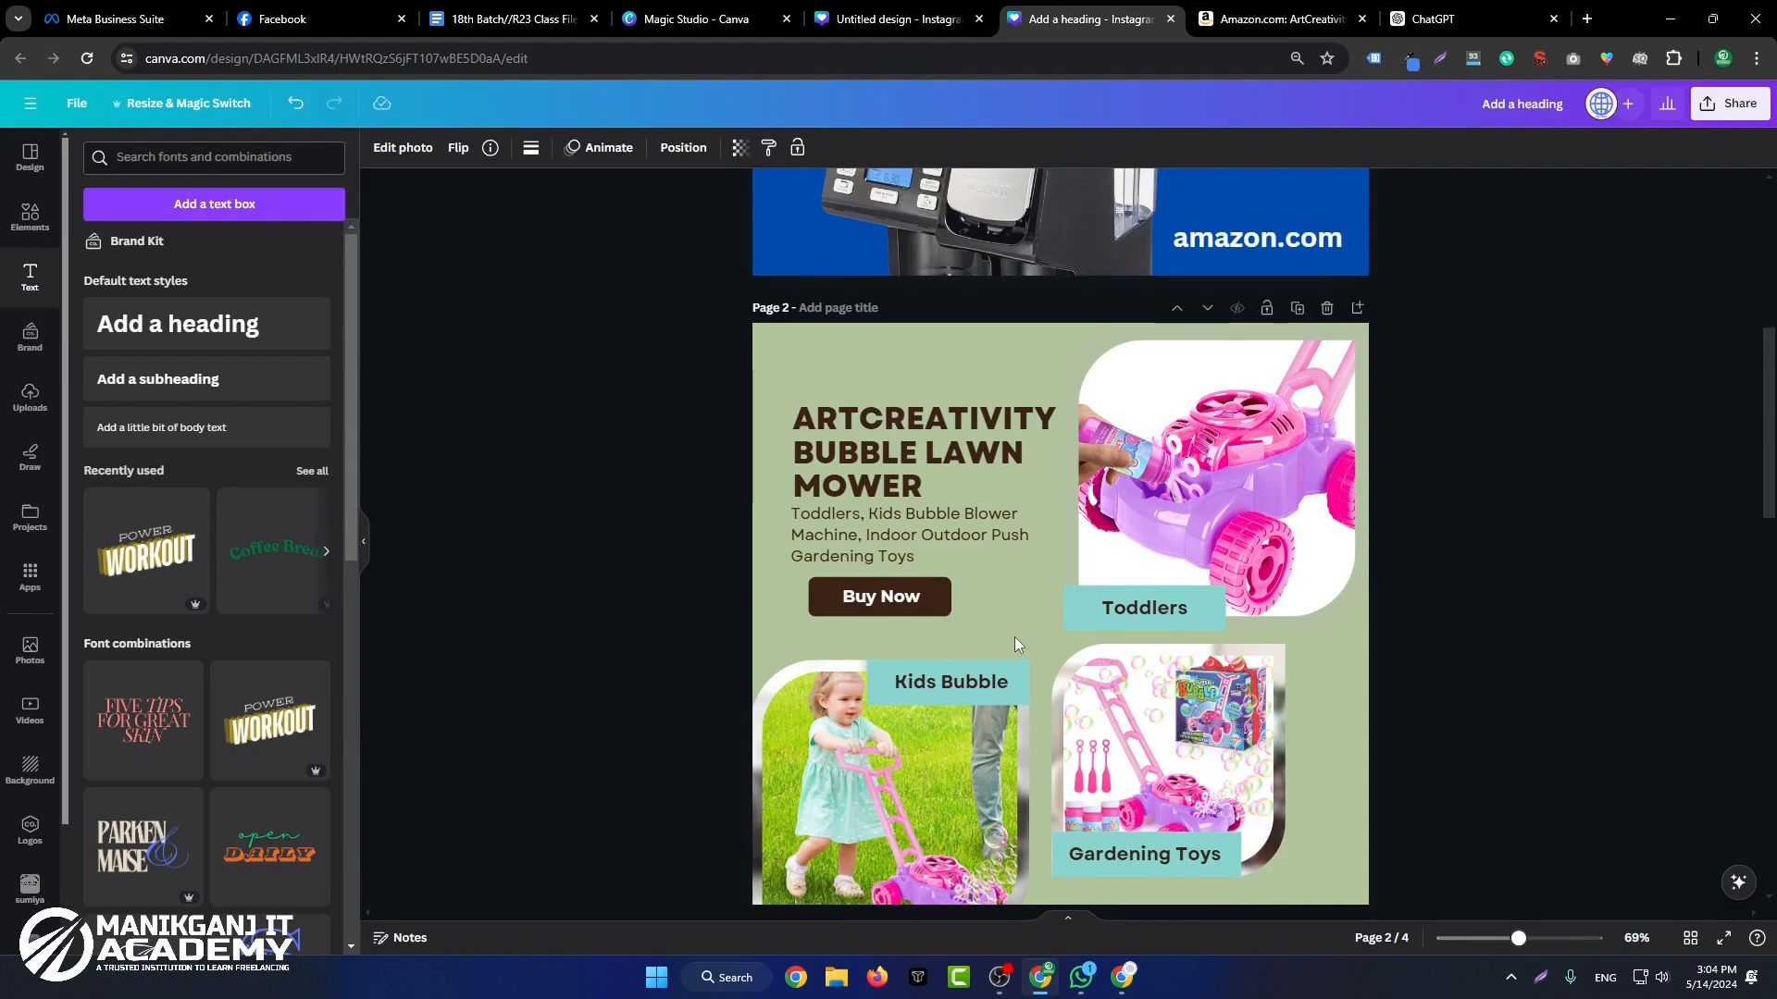
left_click(884, 18)
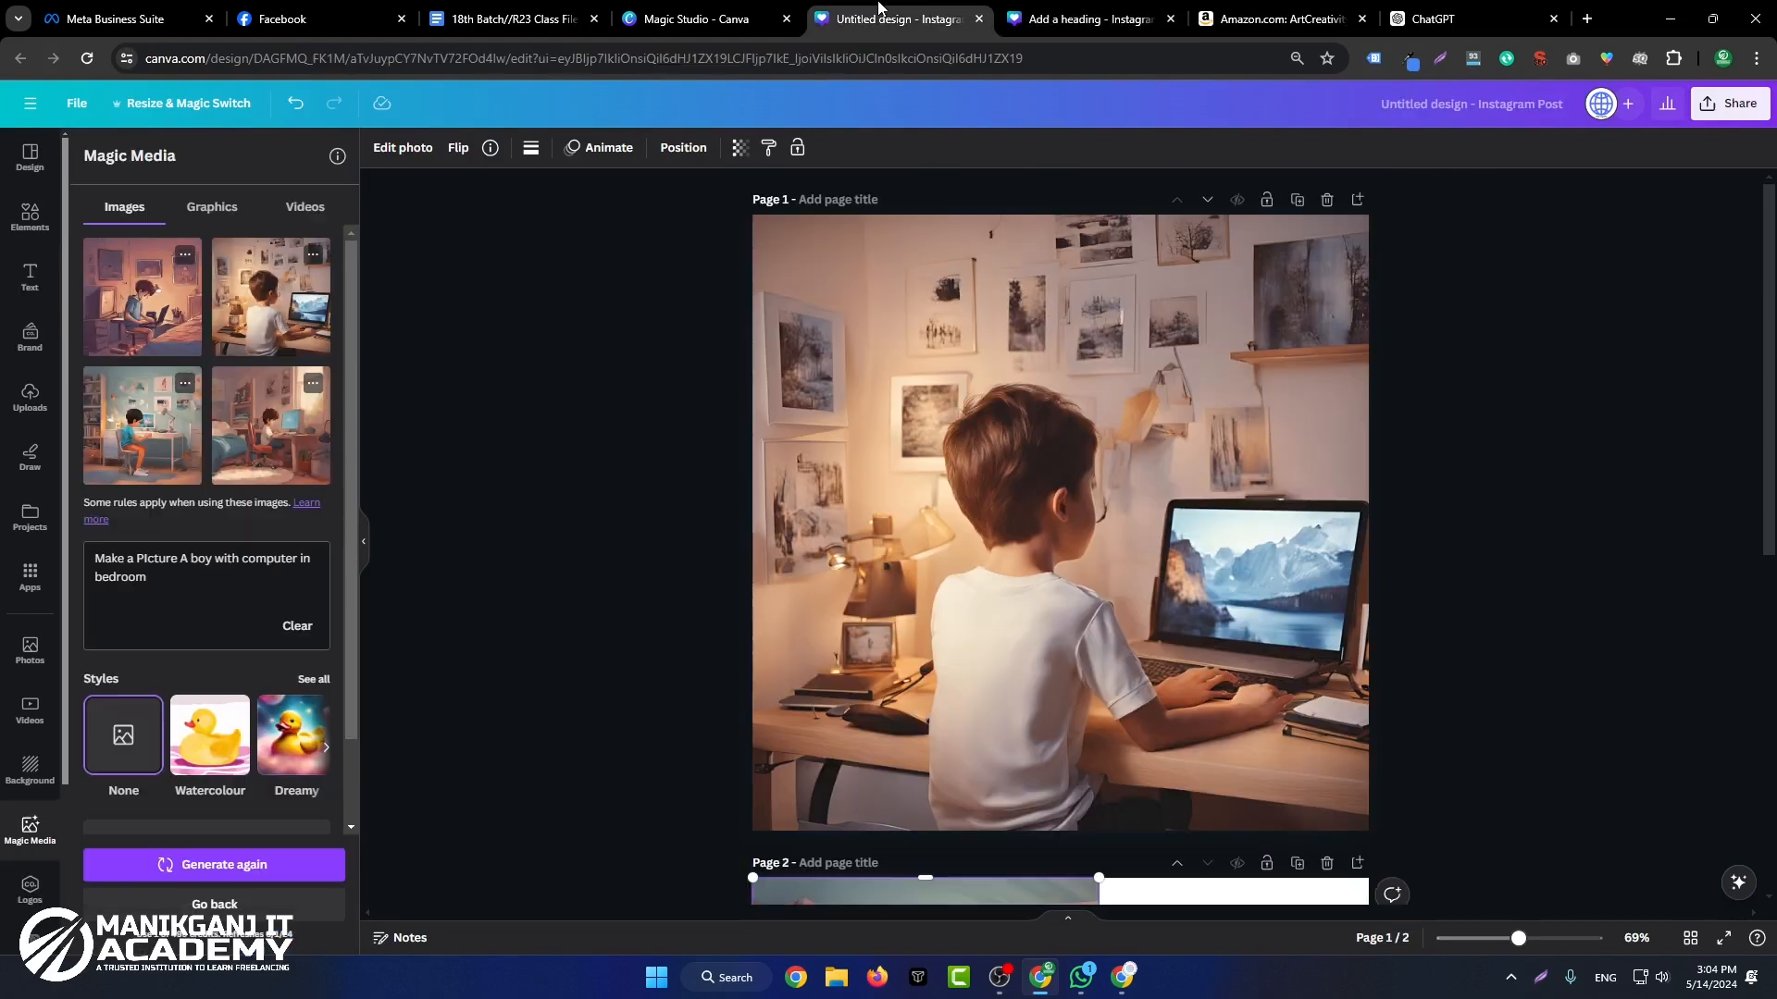
left_click(1073, 9)
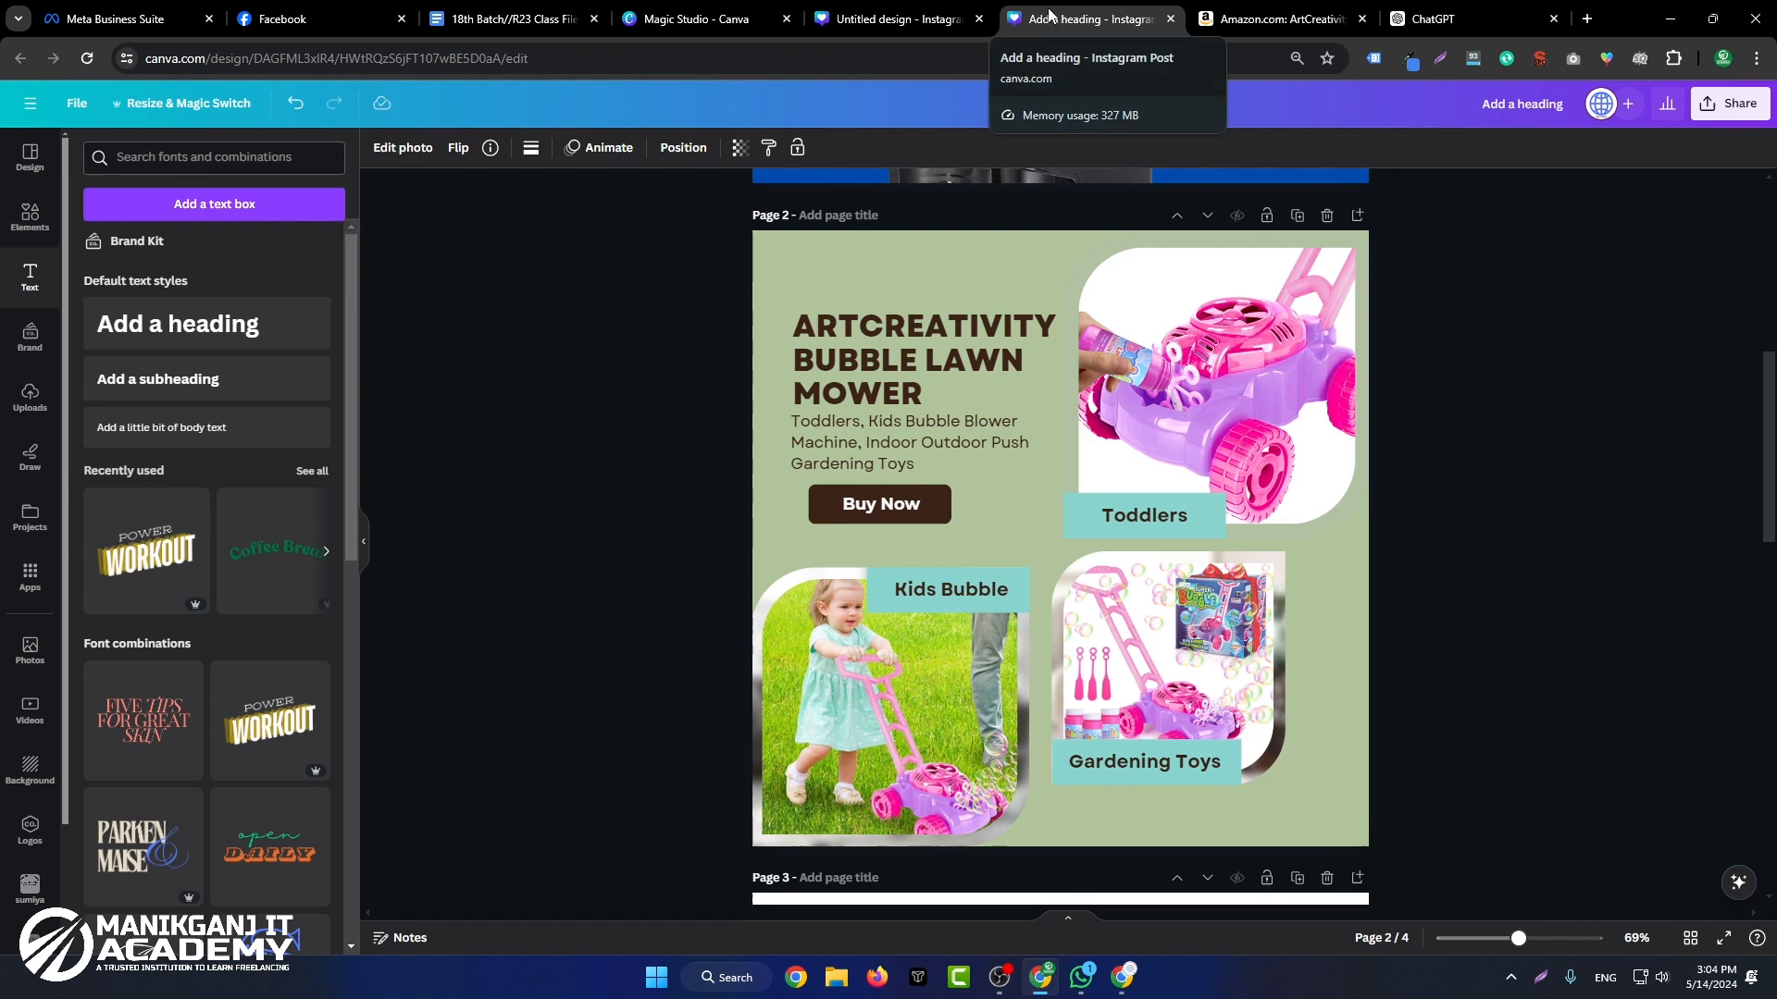
Step: Add a blank page 5 after the logo page in the "Add a heading" design
left_click(1496, 581)
scroll(1499, 564, "down", 10)
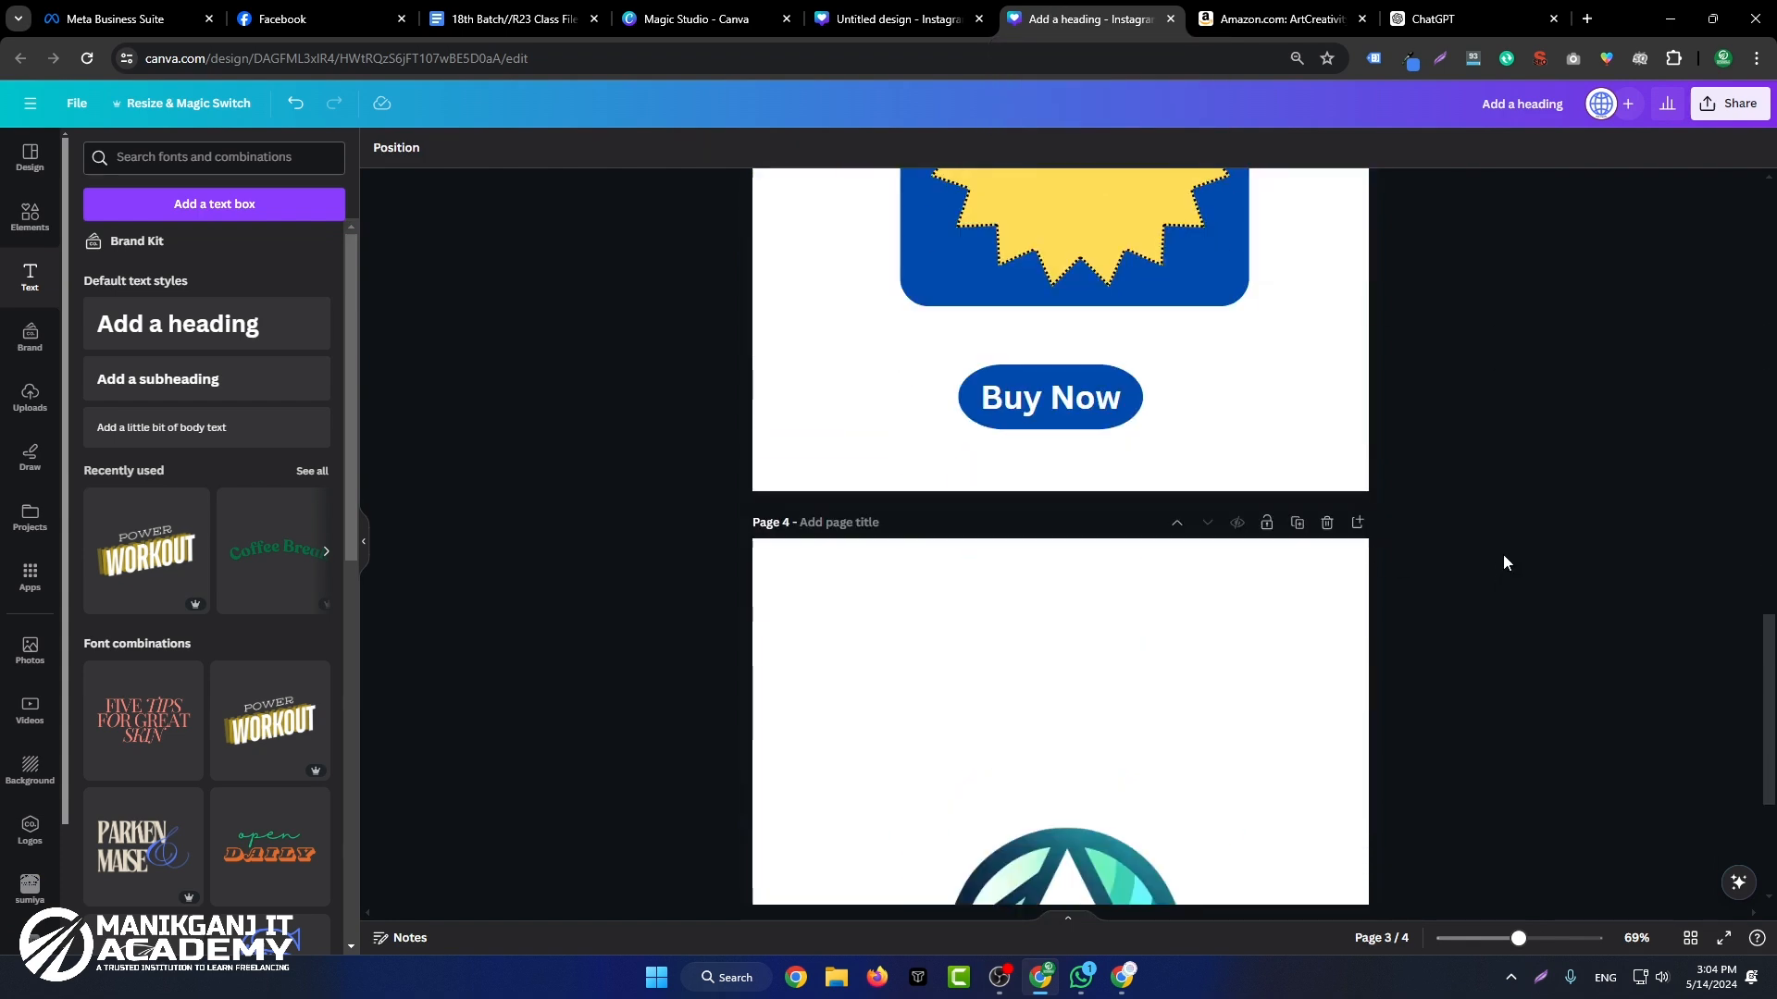
scroll(1553, 626, "down", 3)
left_click(1079, 873)
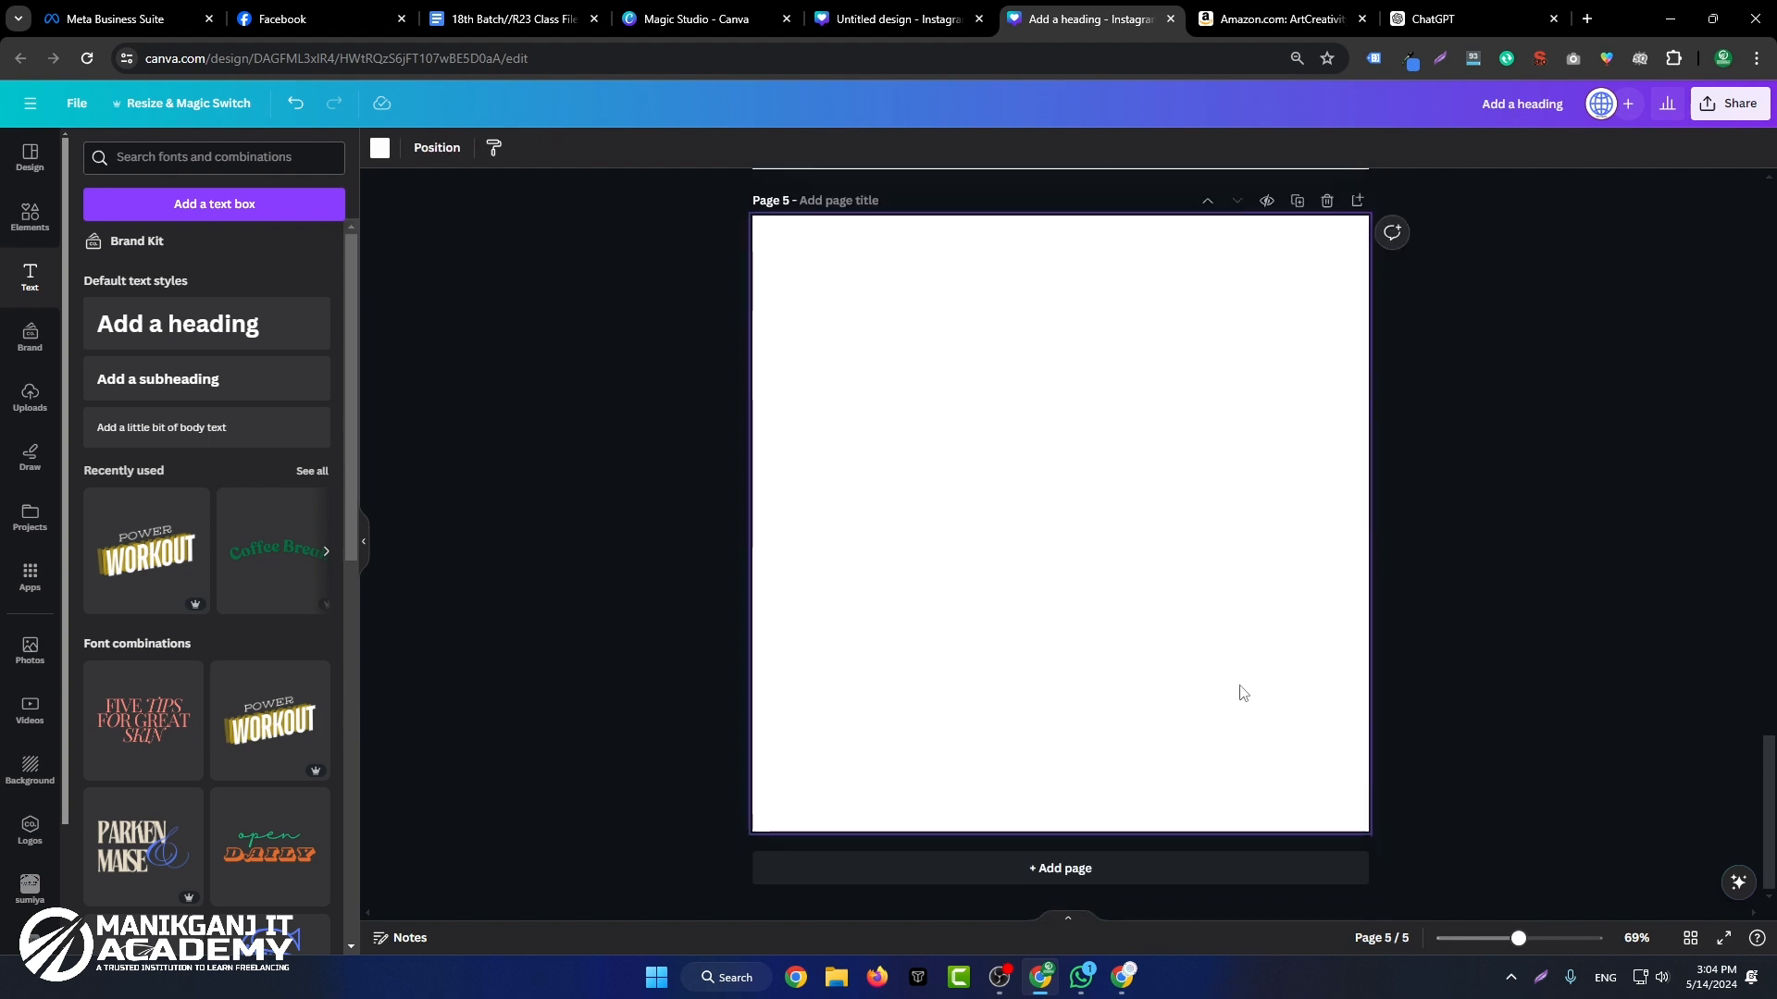
Step: Browse the Elements library, examining the full shapes collection and the charts, tables, frames and grids categories
left_click(15, 217)
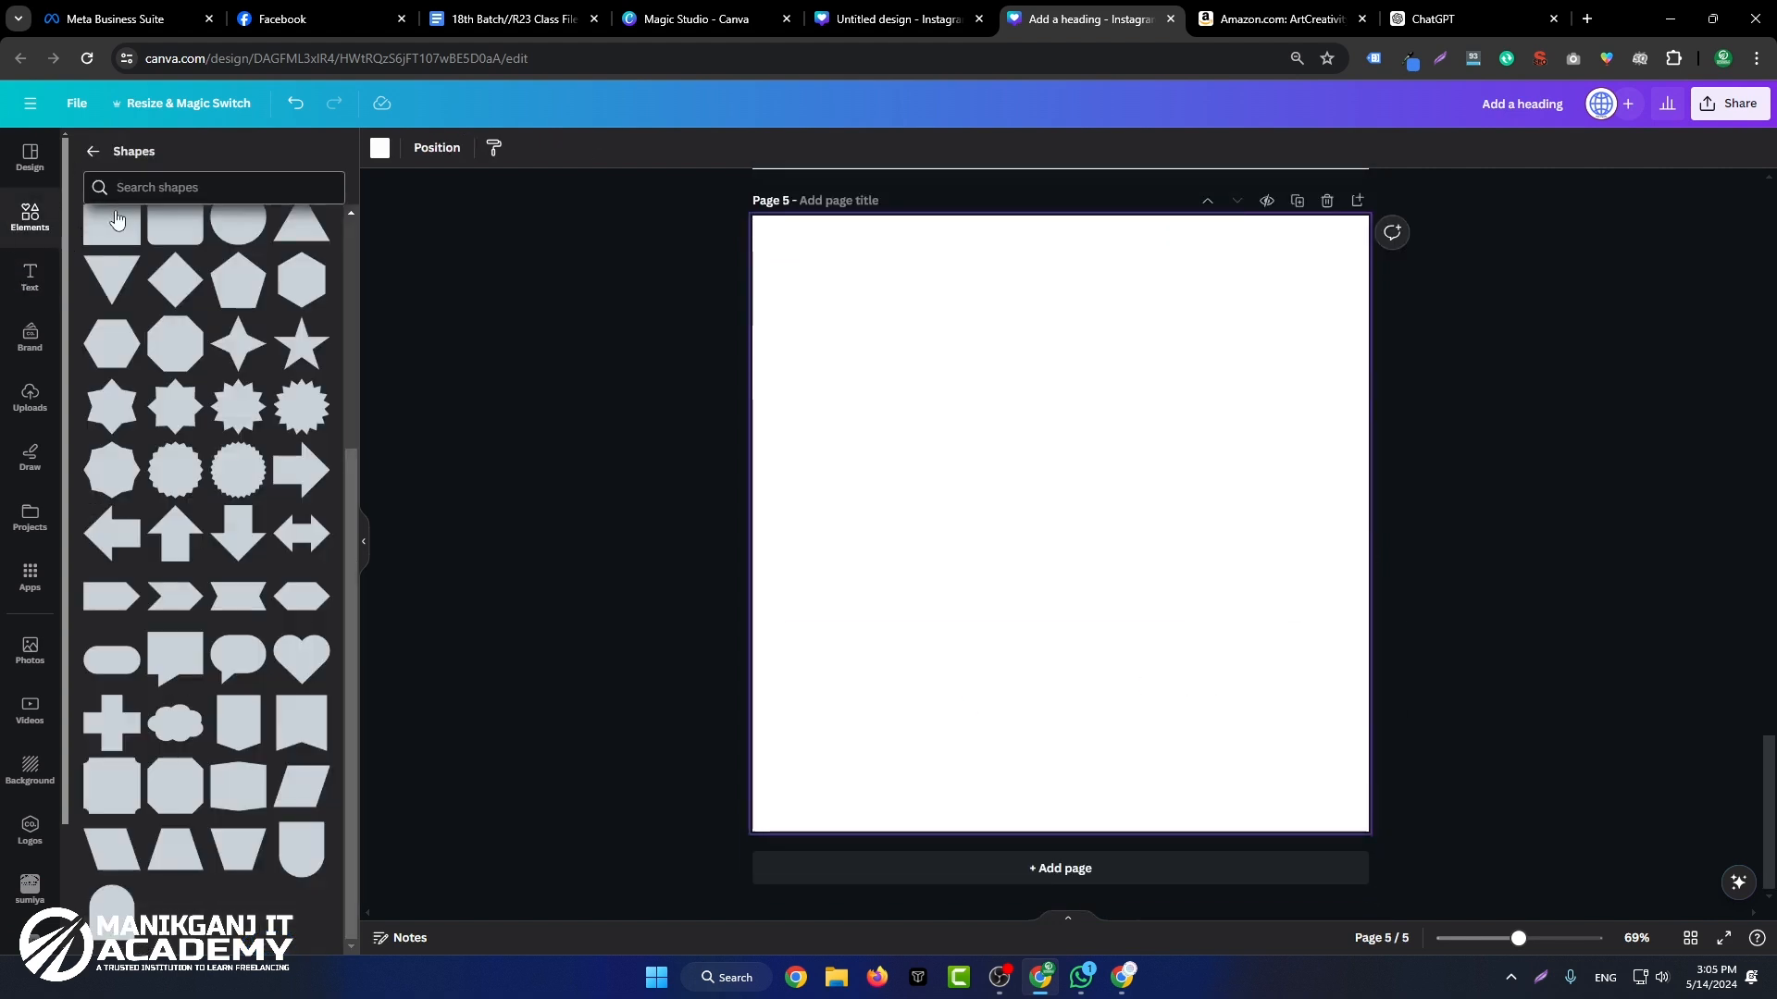
left_click(92, 151)
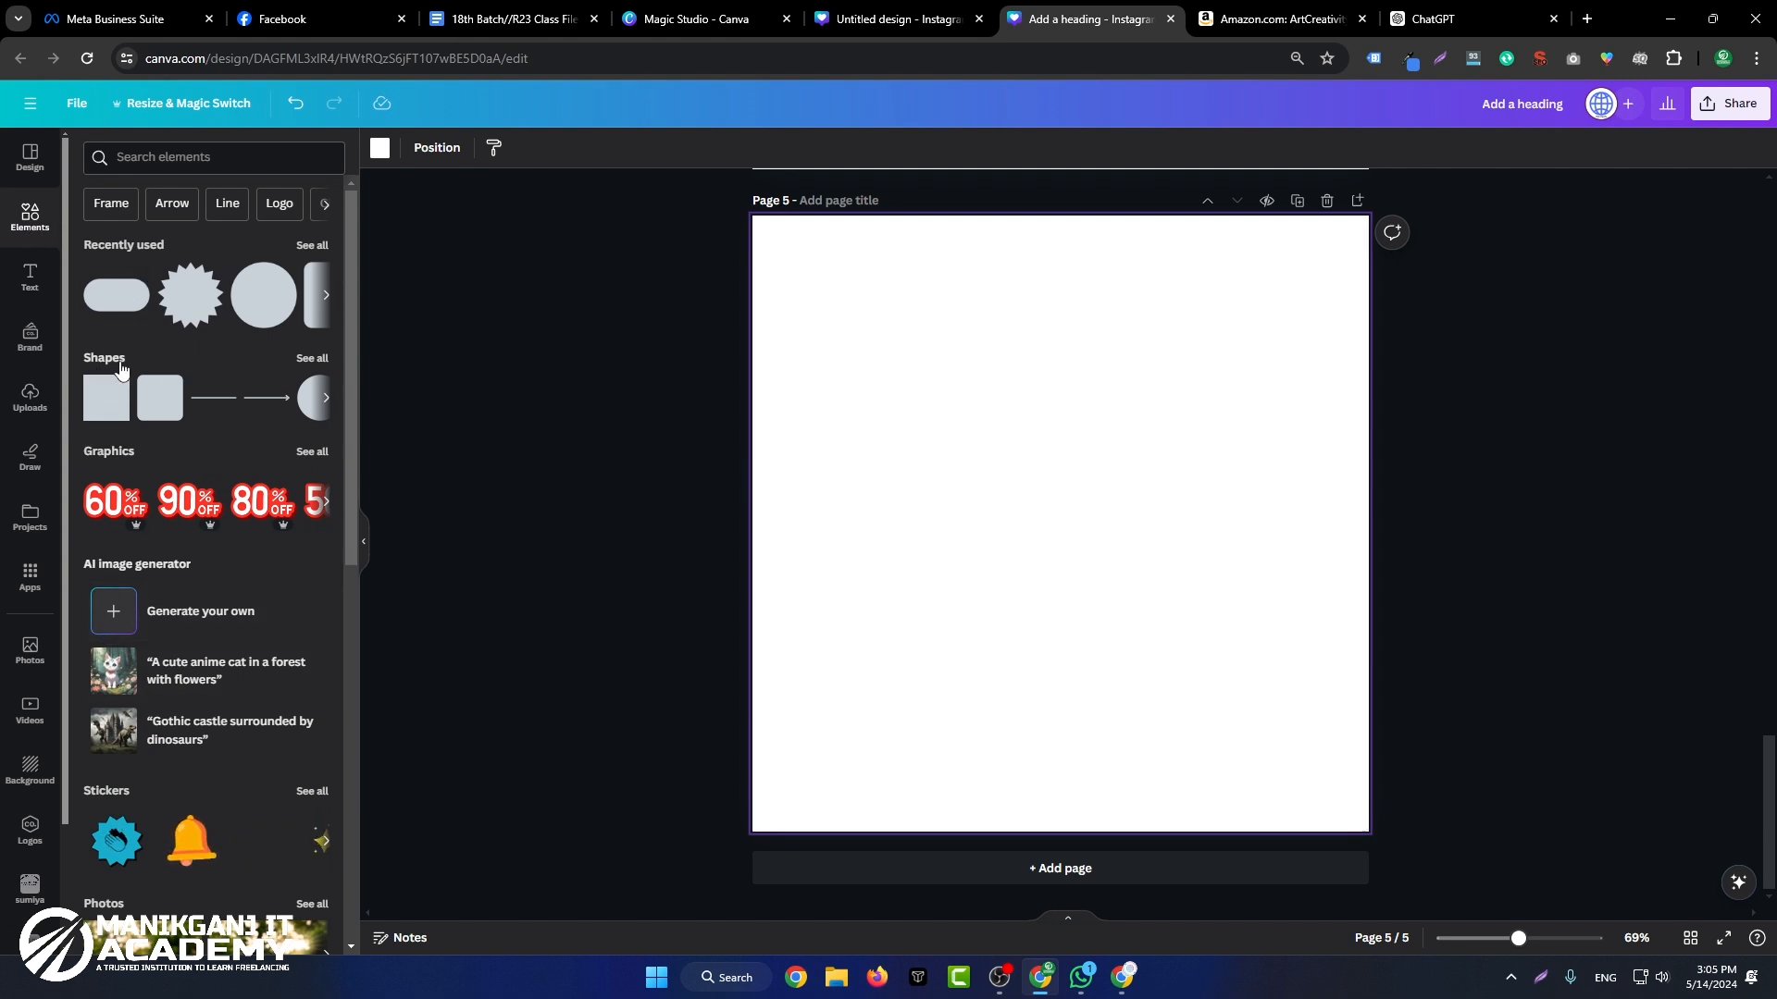
left_click(312, 358)
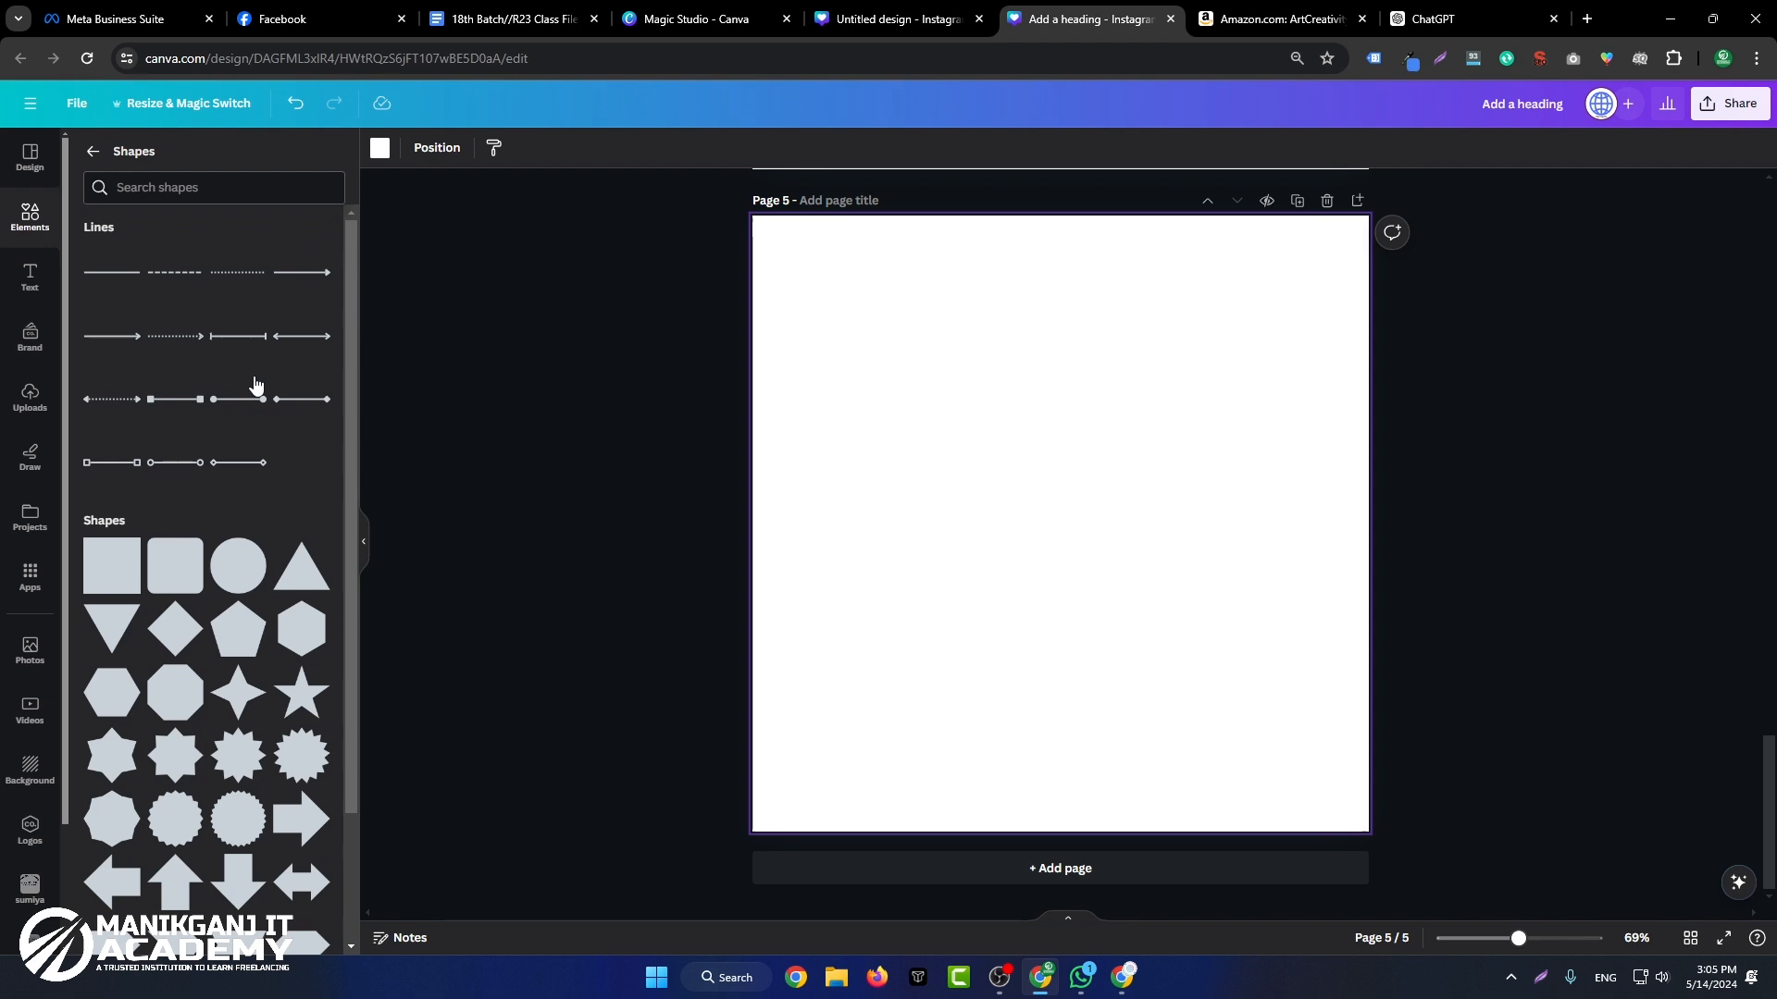
scroll(330, 474, "down", 4)
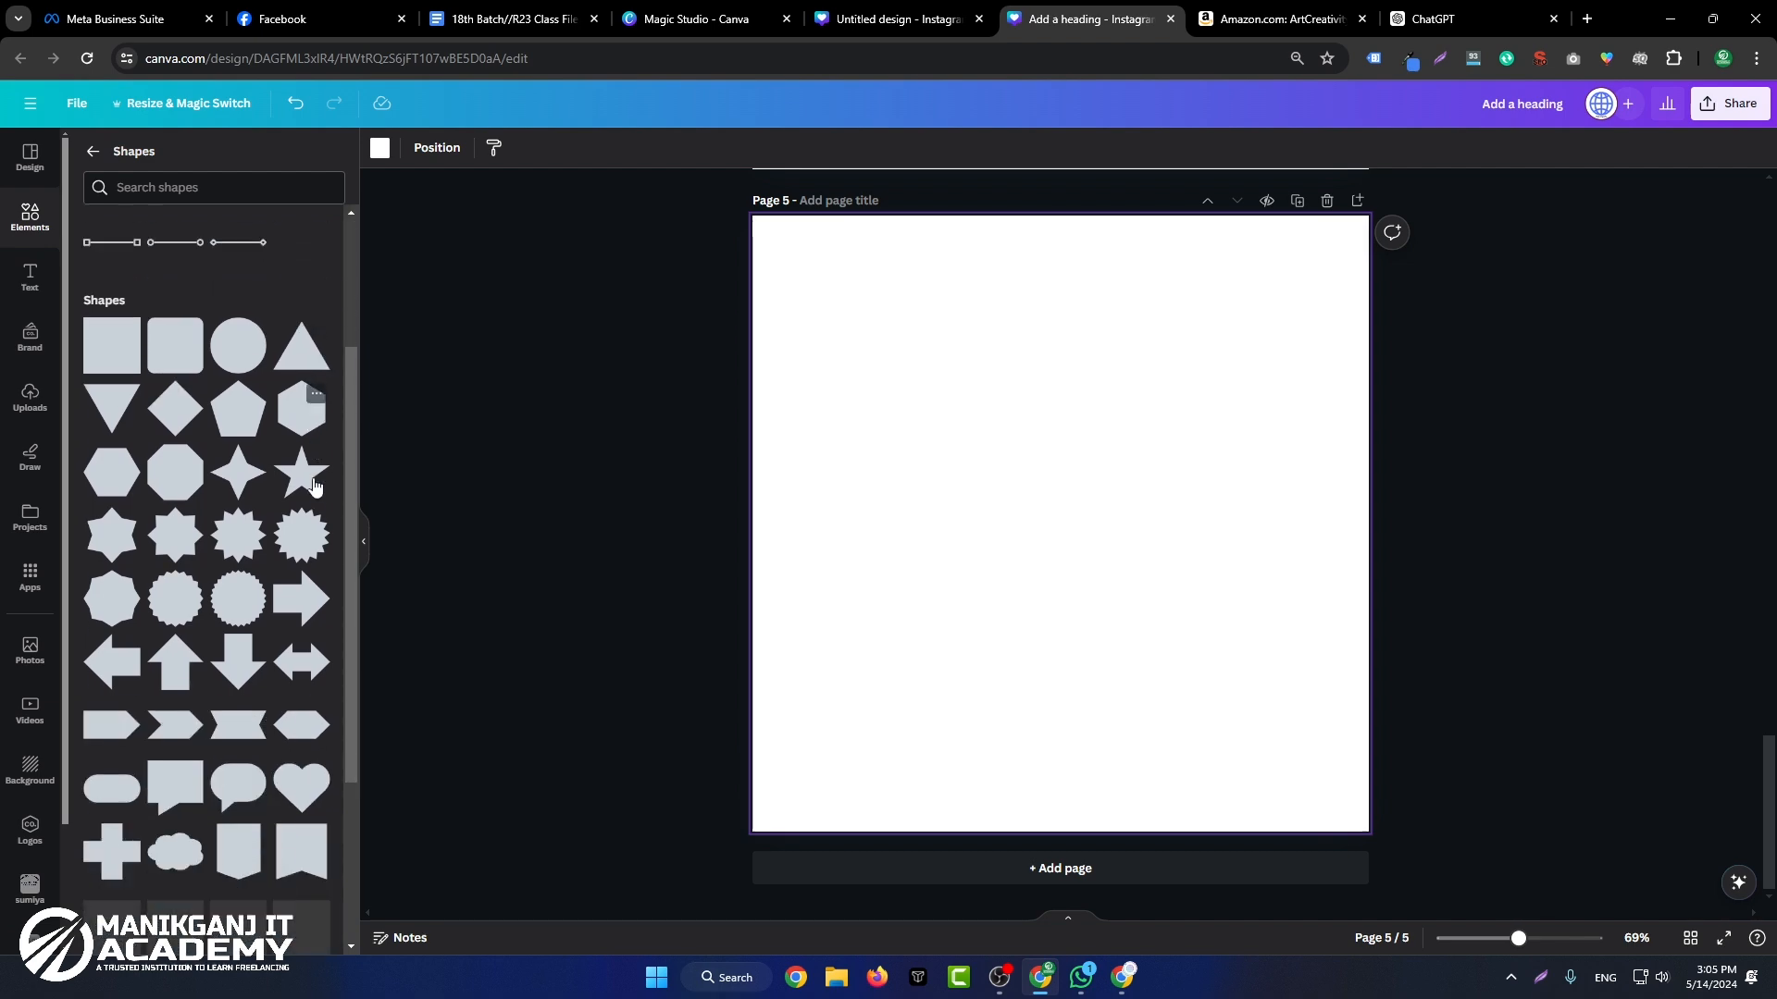
left_click(93, 157)
scroll(300, 573, "down", 7)
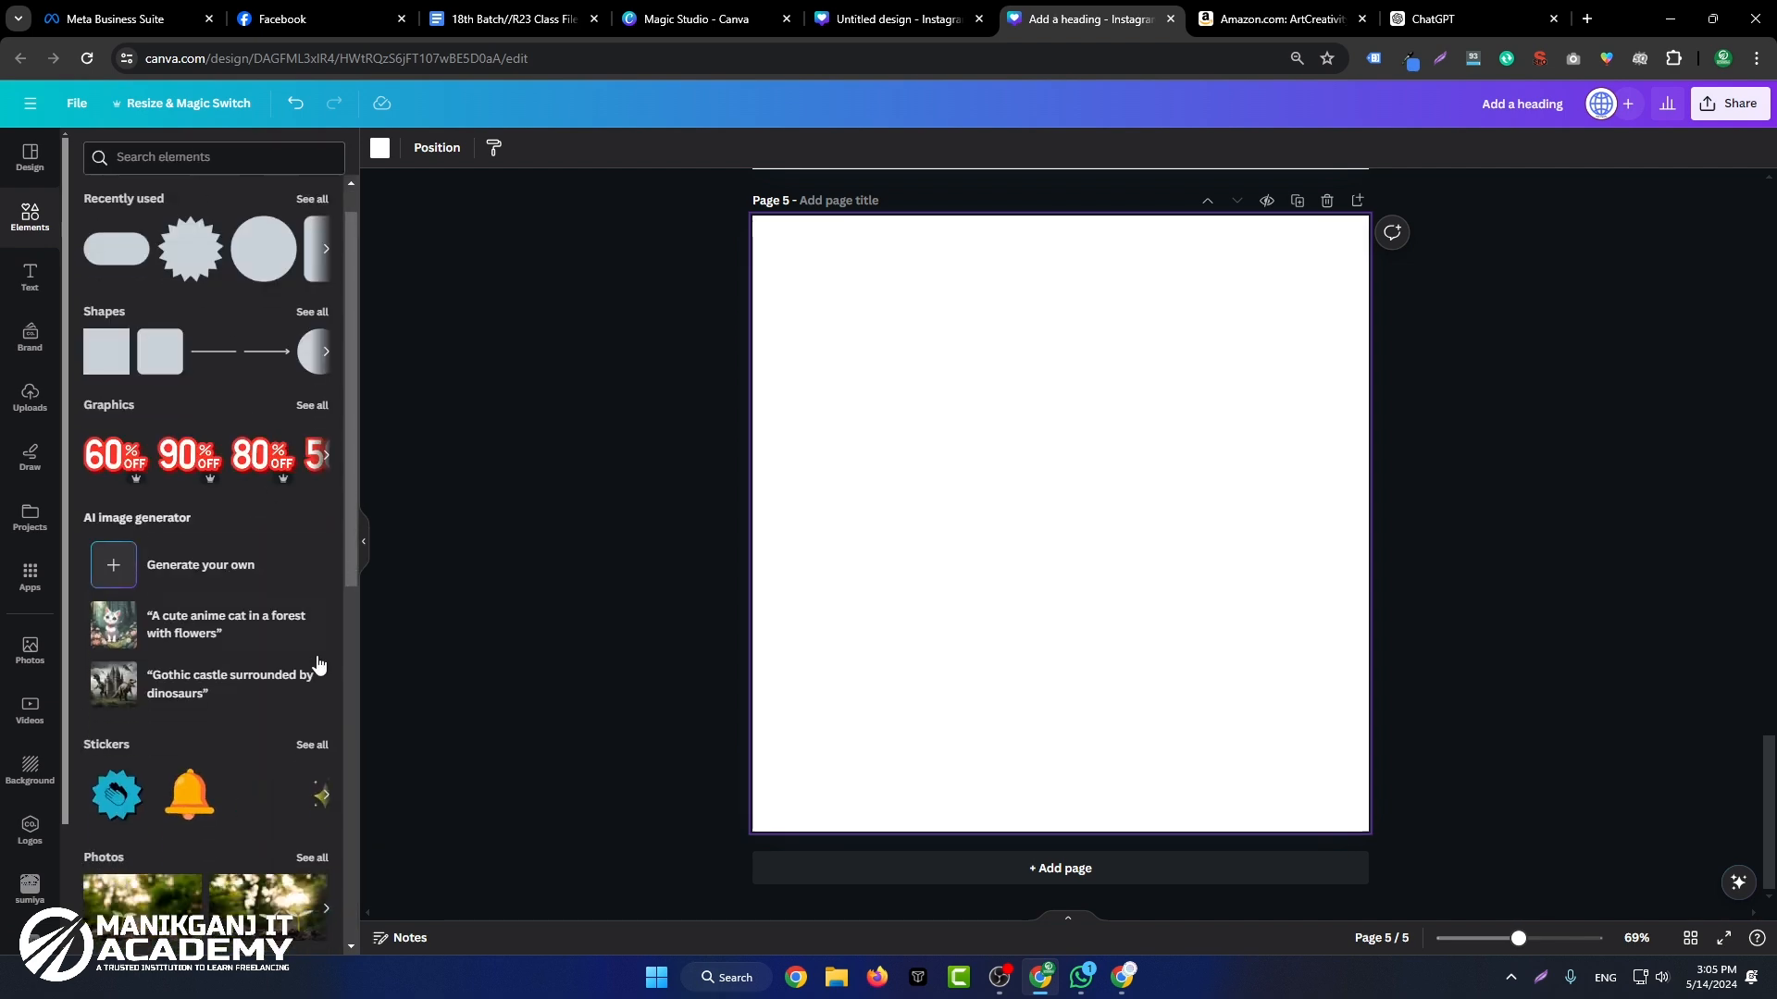
scroll(301, 574, "down", 4)
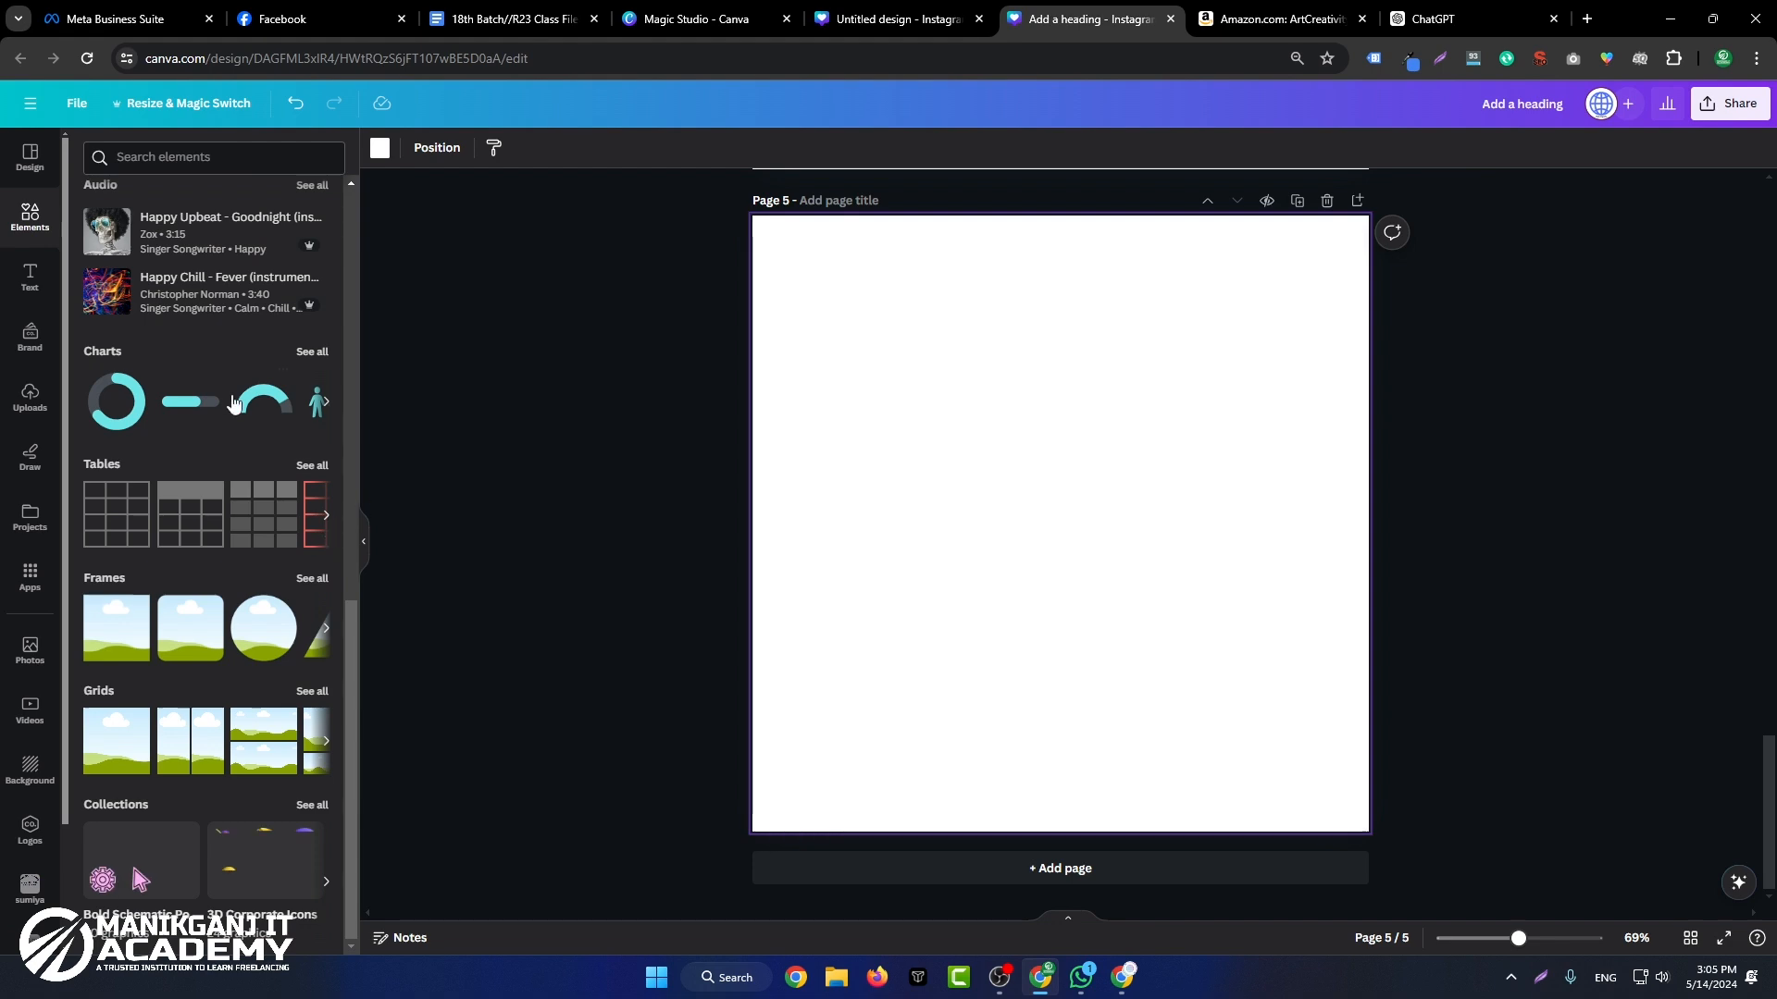
scroll(952, 397, "up", 15)
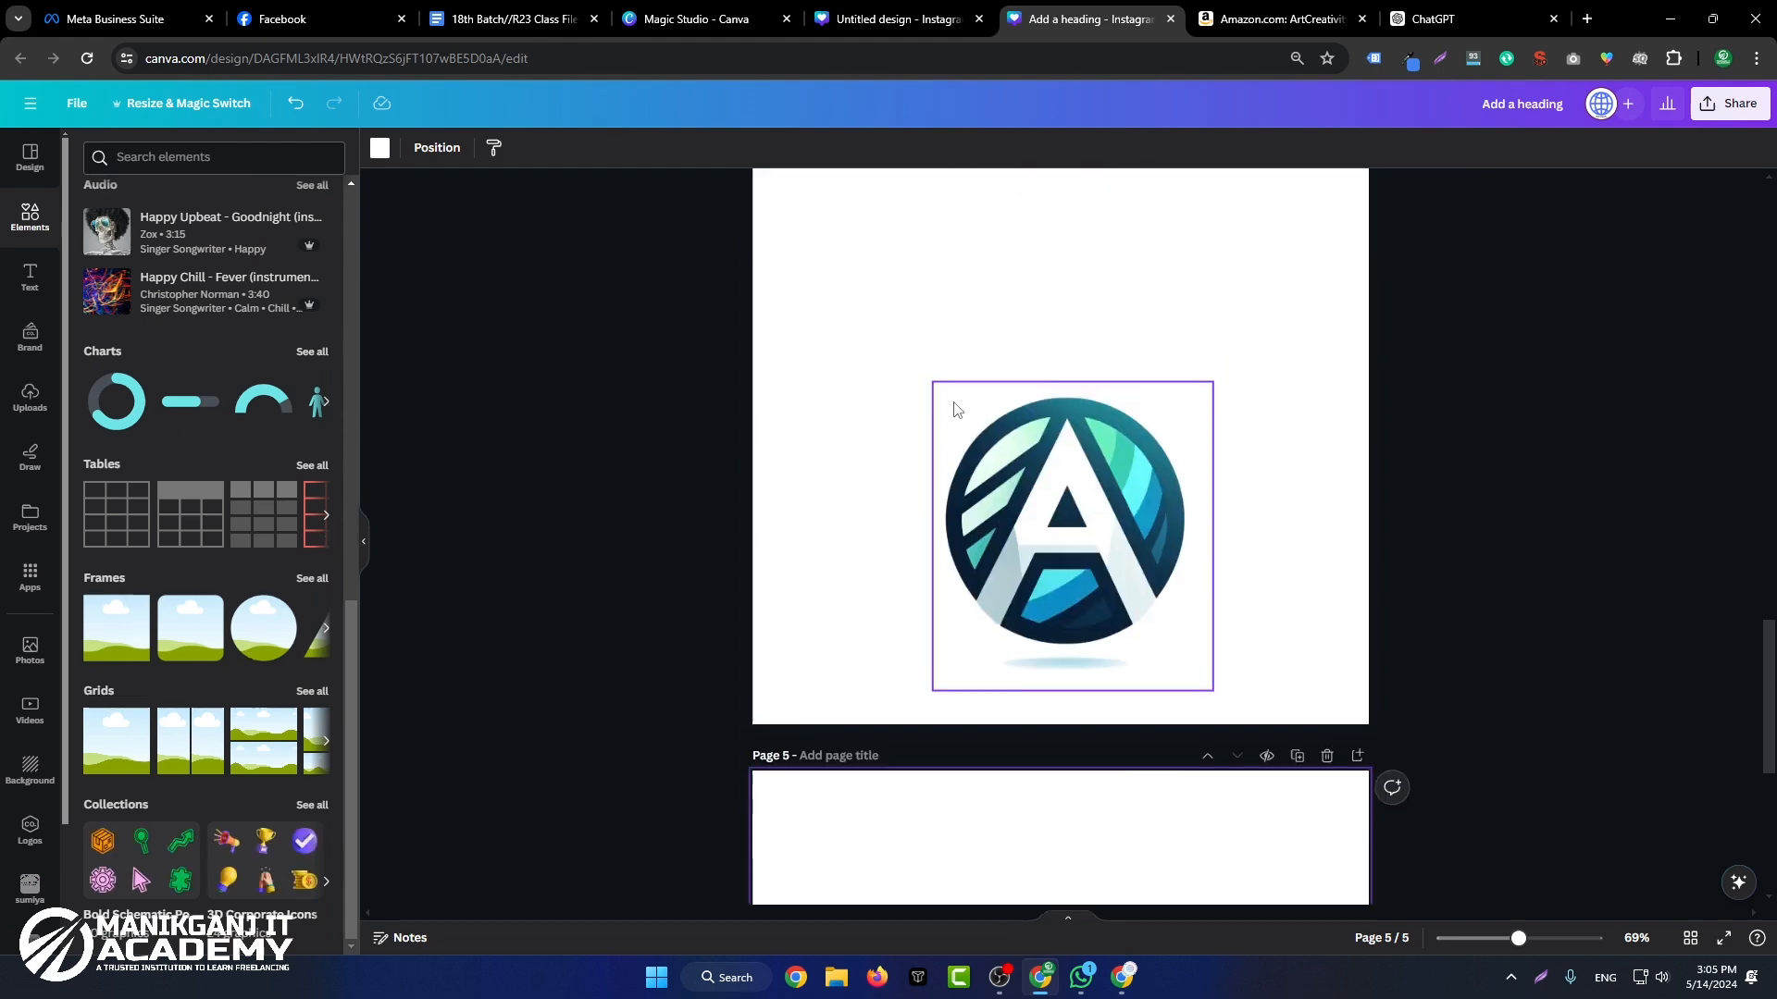
scroll(970, 640, "down", 15)
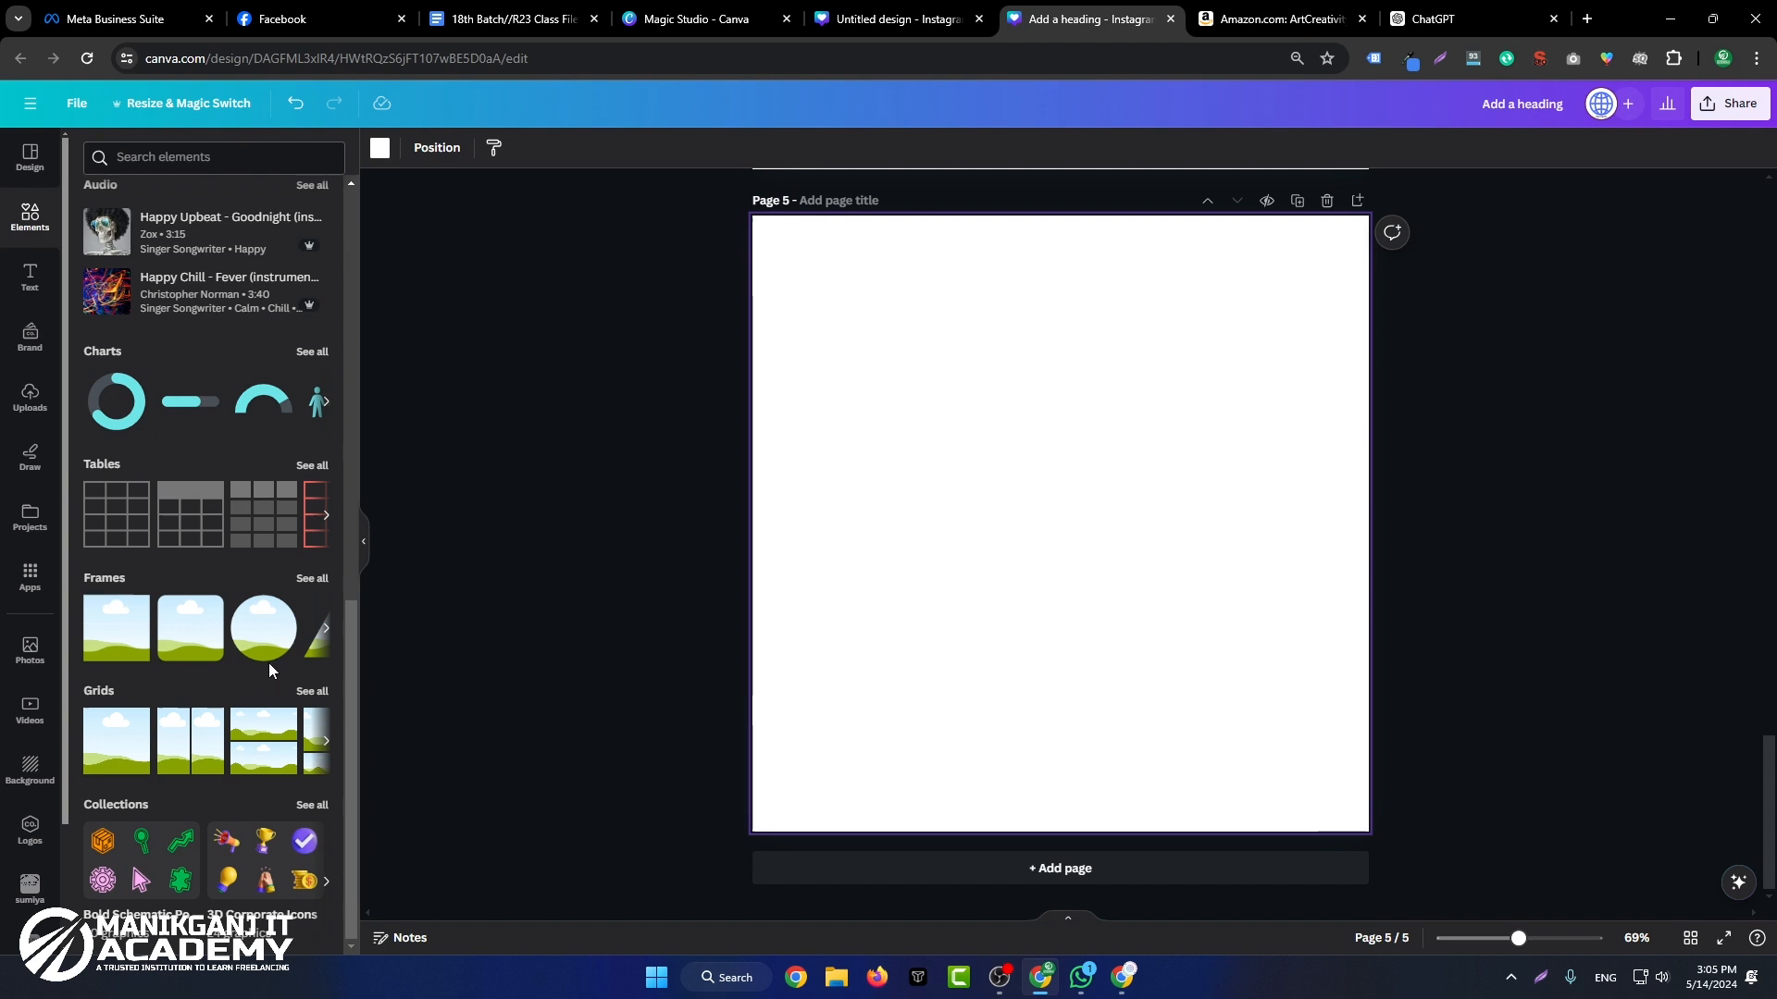
Step: Add the five-petal flower frame from the Flowers group of frames to the middle of page 5
left_click(311, 578)
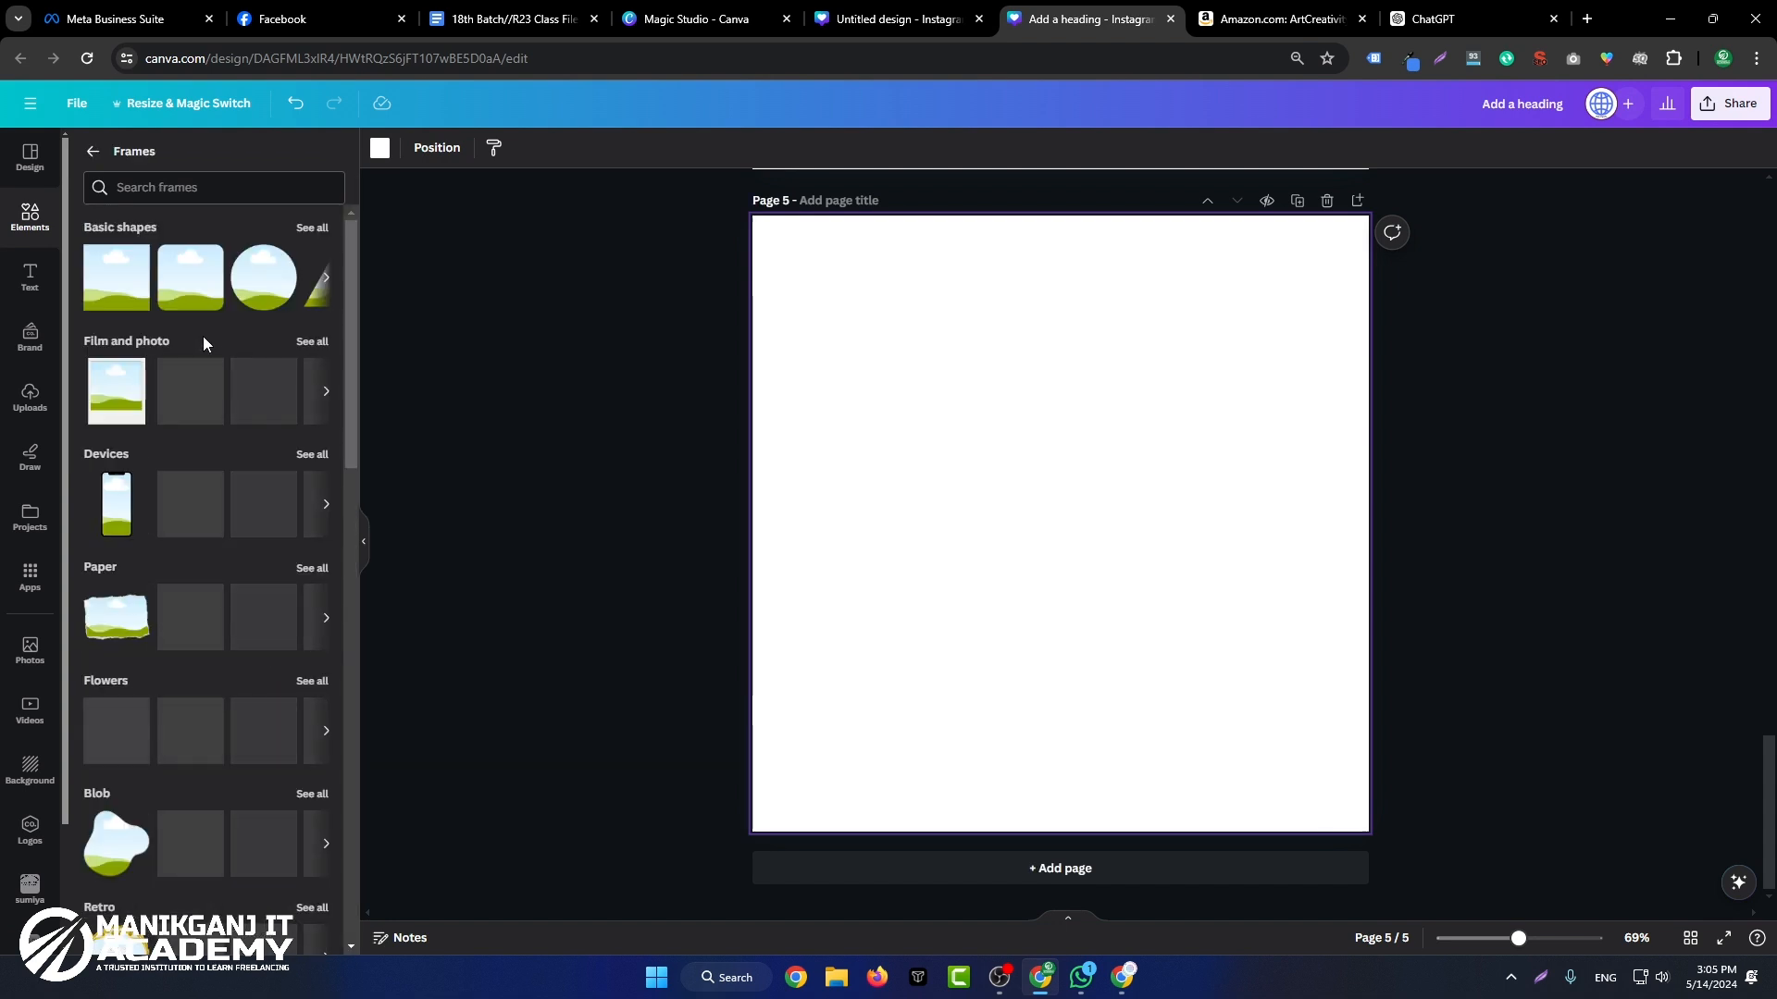
scroll(201, 347, "down", 1)
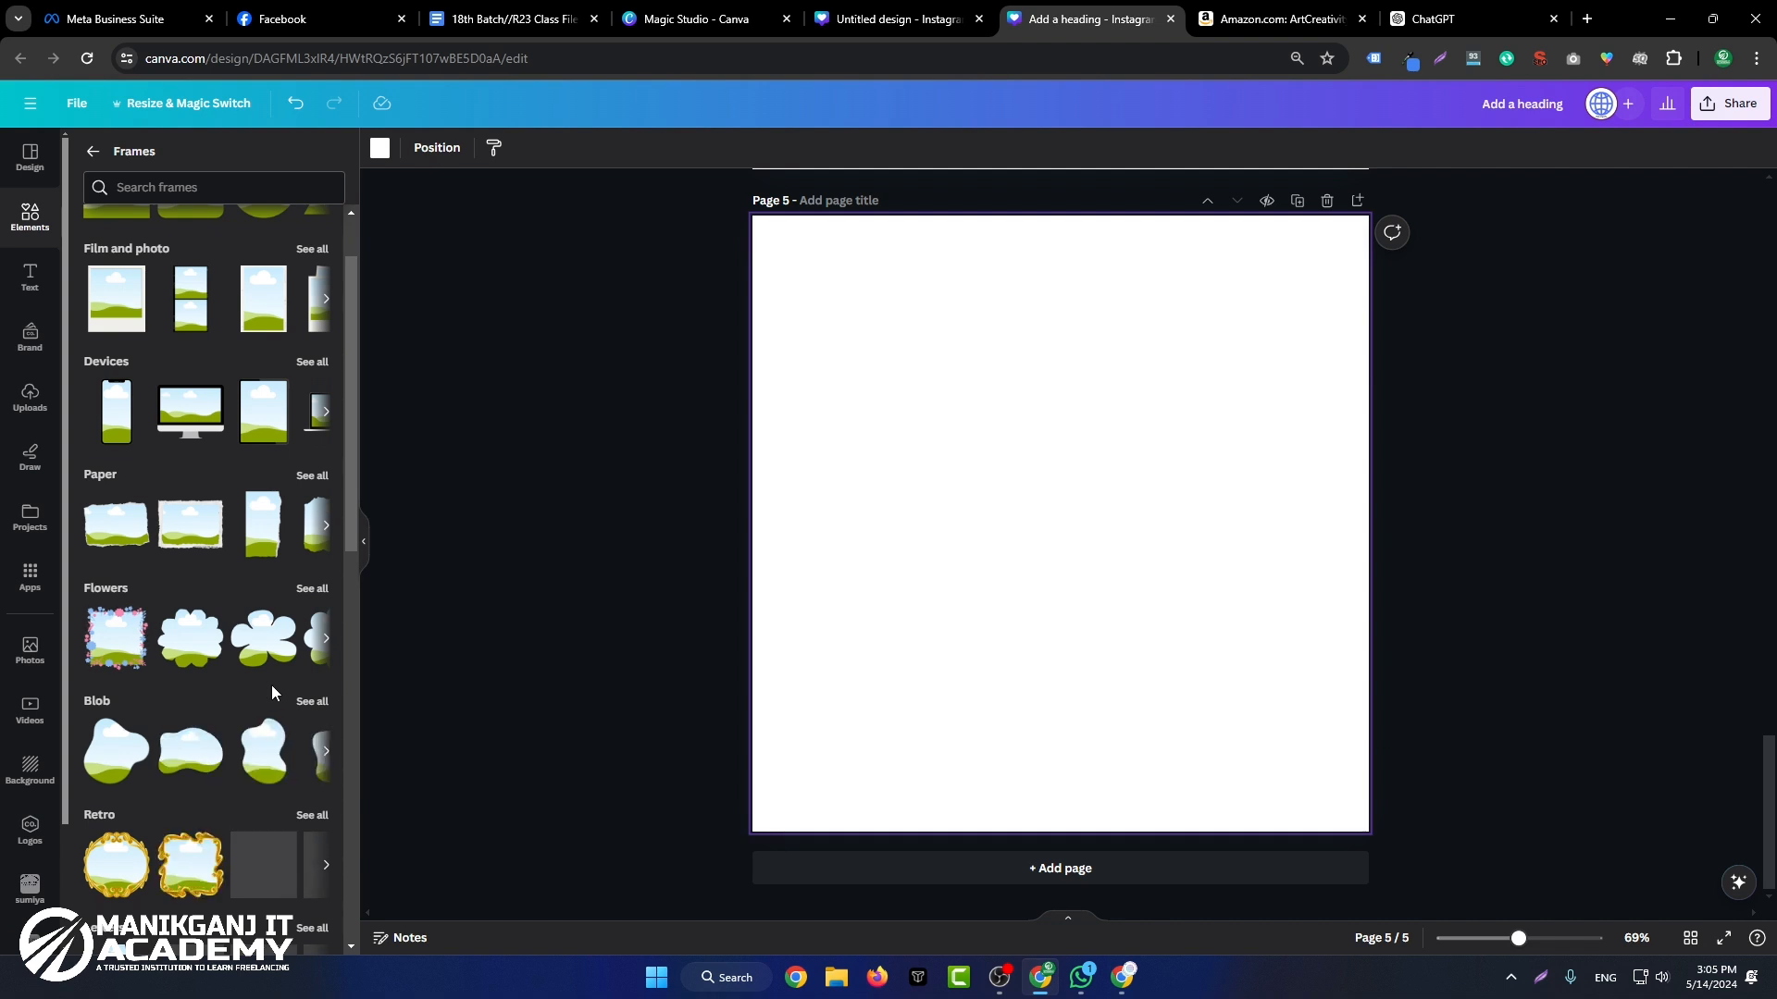
left_click(264, 645)
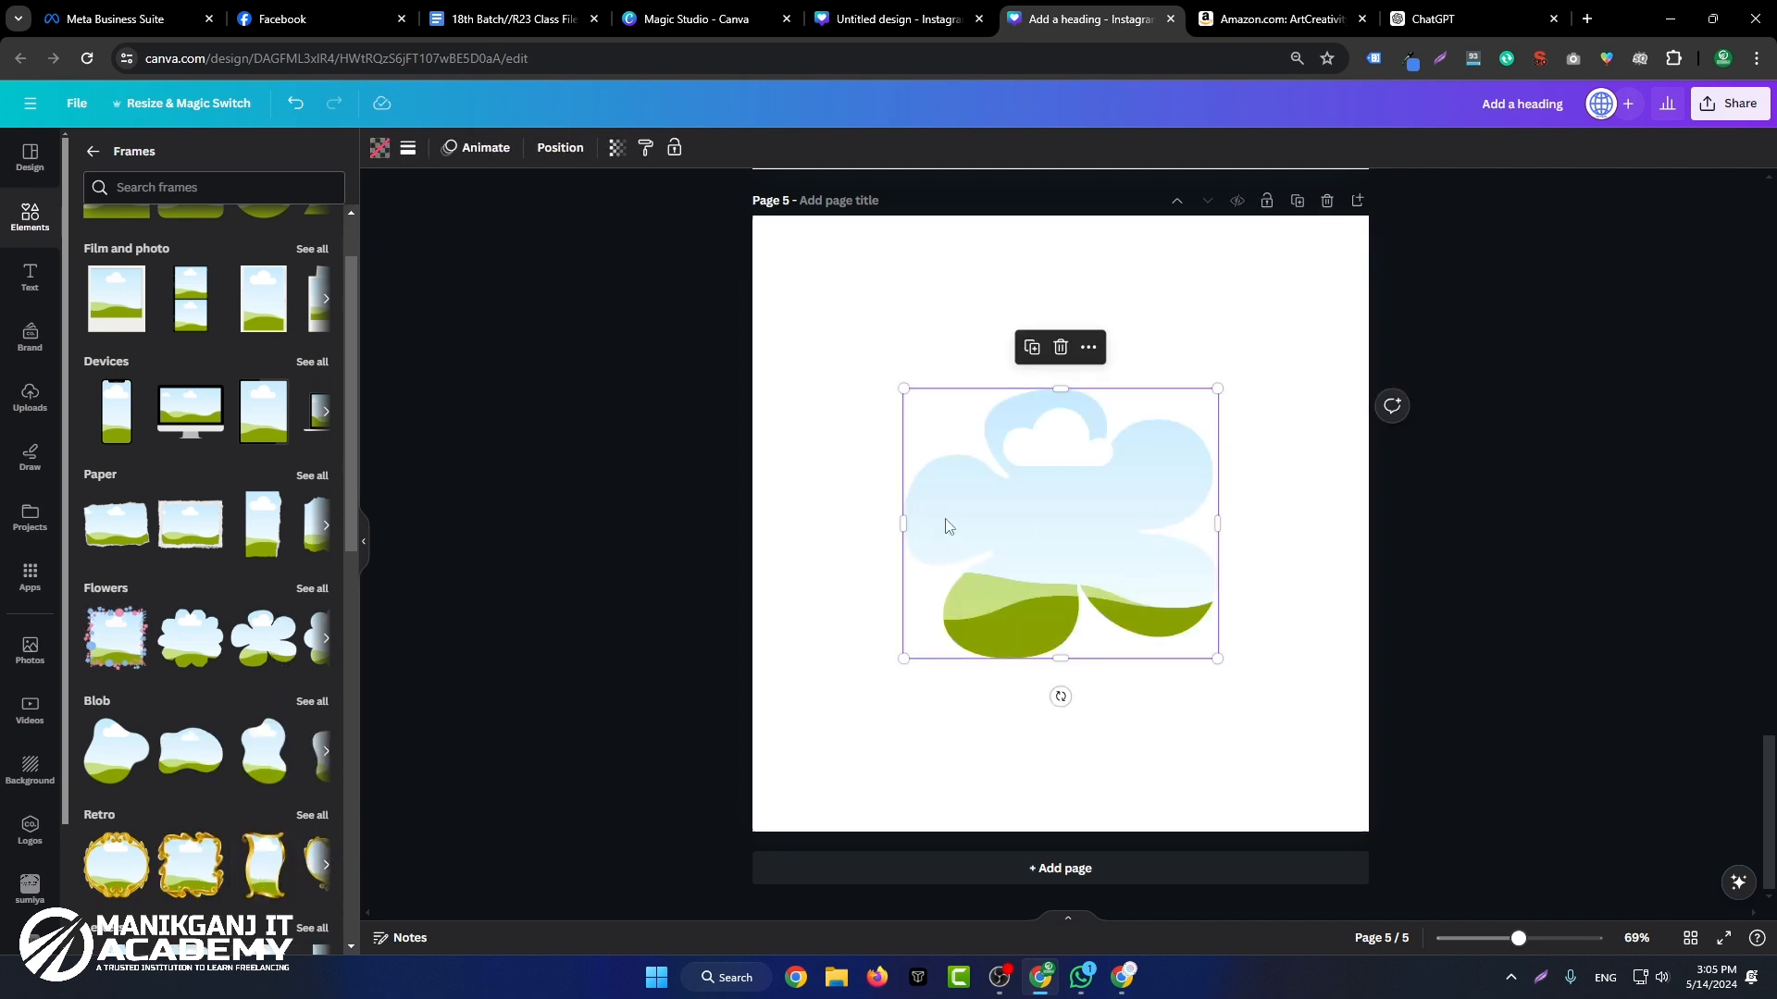
scroll(208, 627, "down", 3)
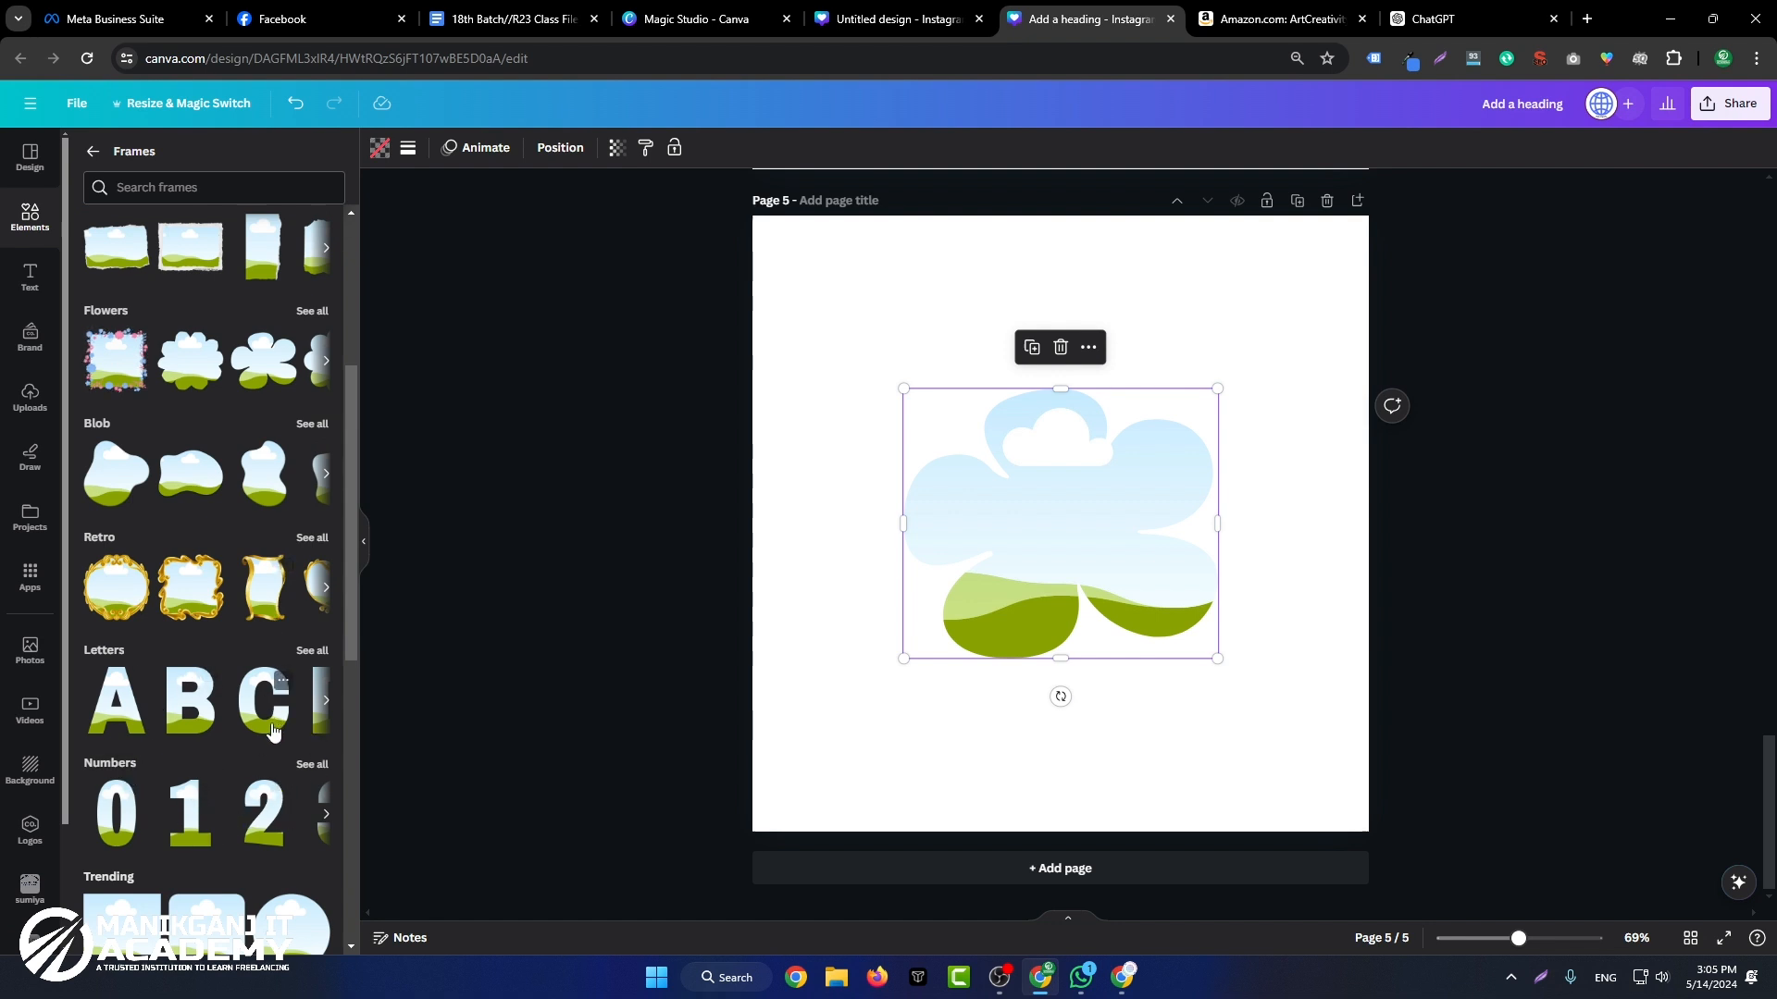
Step: Add the letter B frame to page 5 and arrange it side by side with the flower frame
left_click(190, 727)
left_click_drag(985, 550, 842, 490)
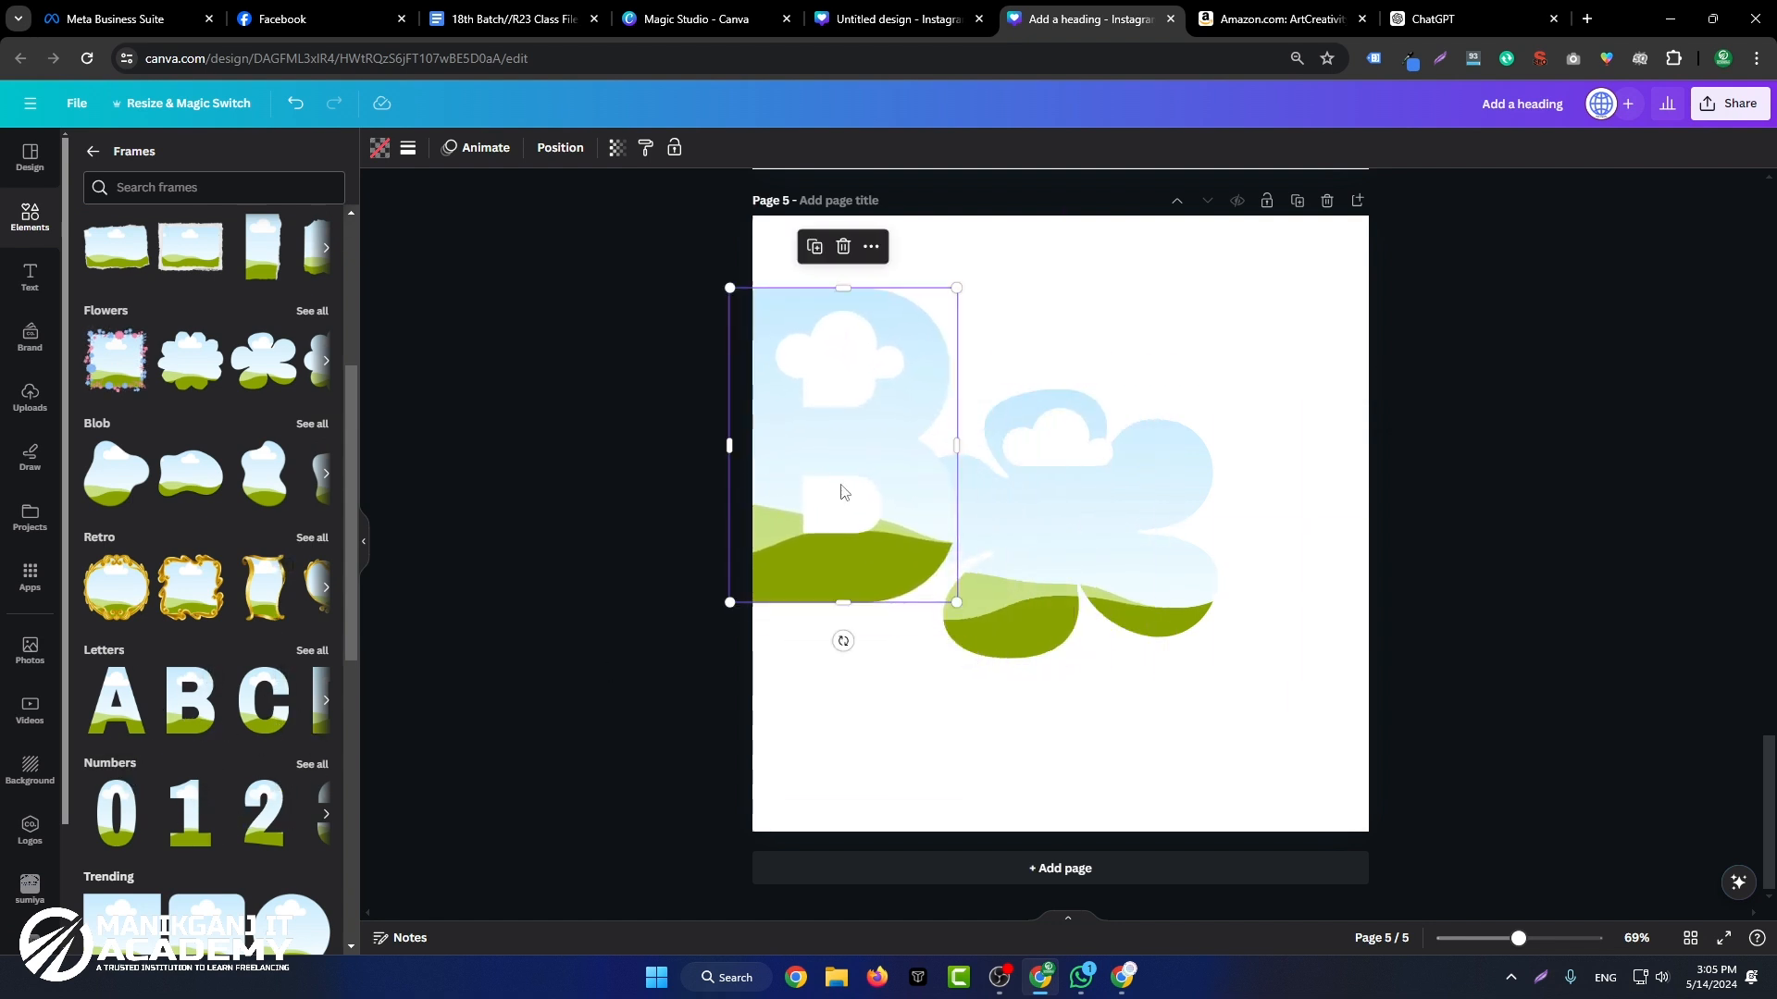
left_click_drag(1116, 520, 1170, 464)
left_click_drag(847, 484, 893, 529)
left_click_drag(1061, 491, 1126, 509)
Step: Add the heart frame from the Trending frames, shrink it below the others, and move the B and flower frames up to align their tops
scroll(128, 645, "down", 3)
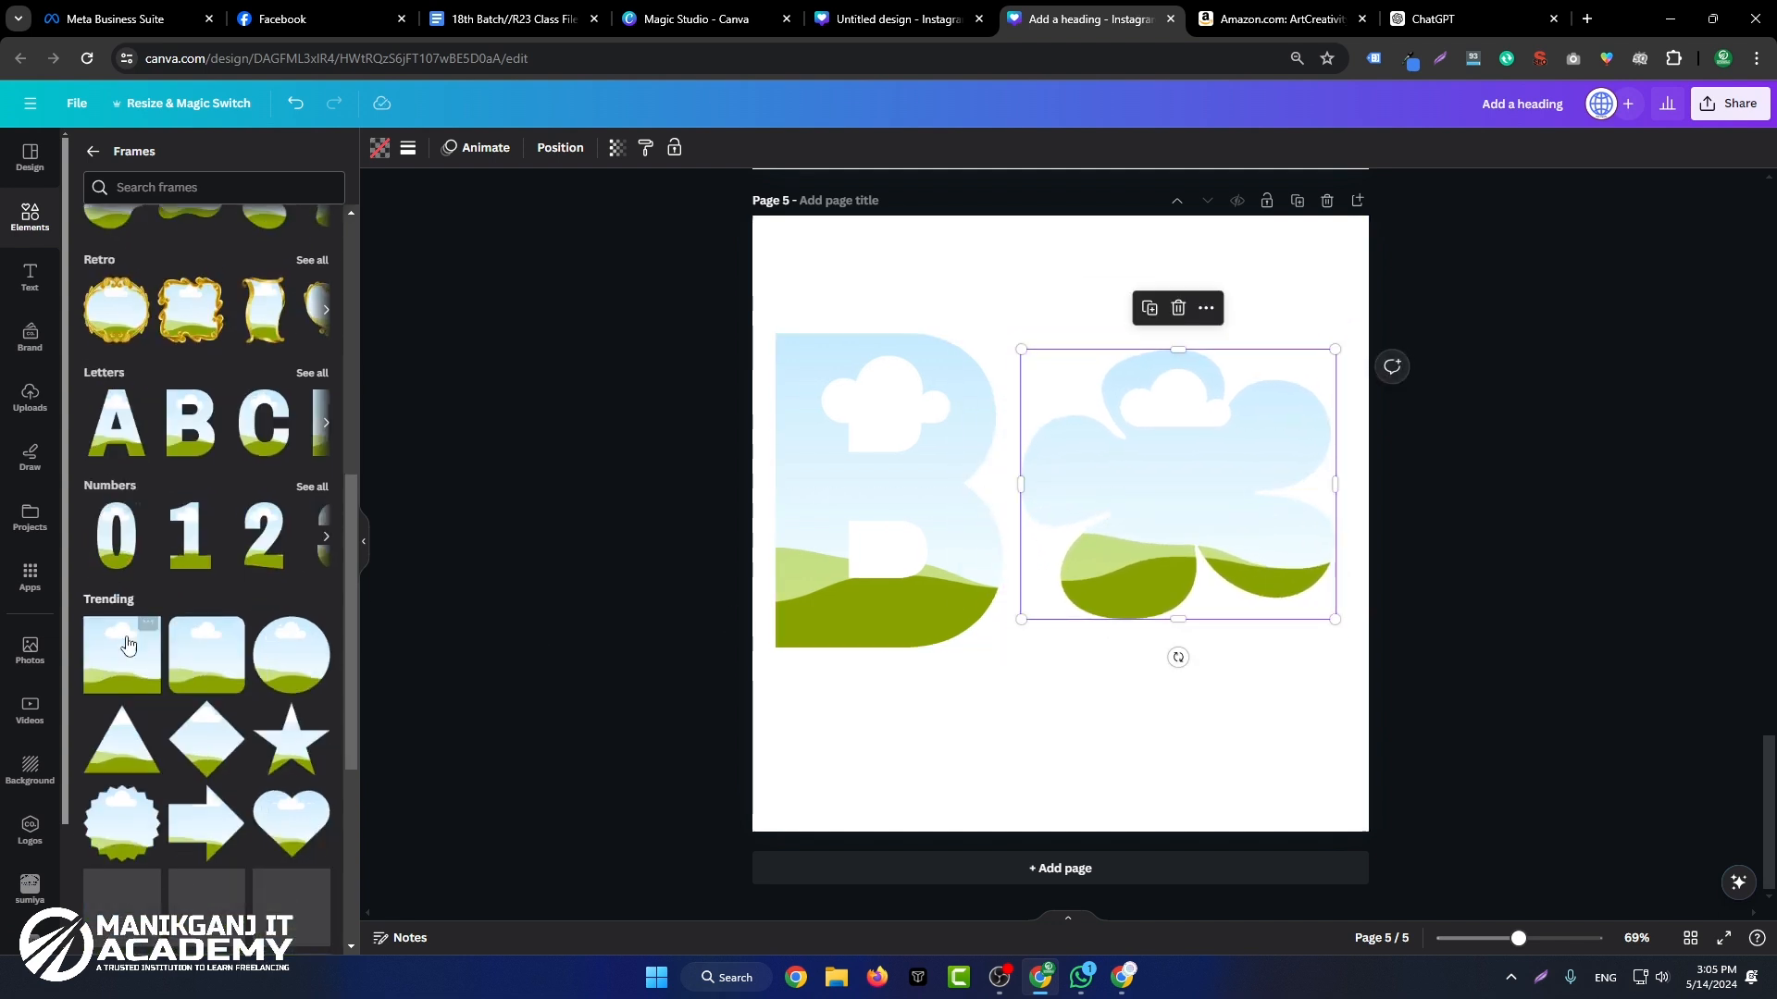
scroll(128, 645, "down", 4)
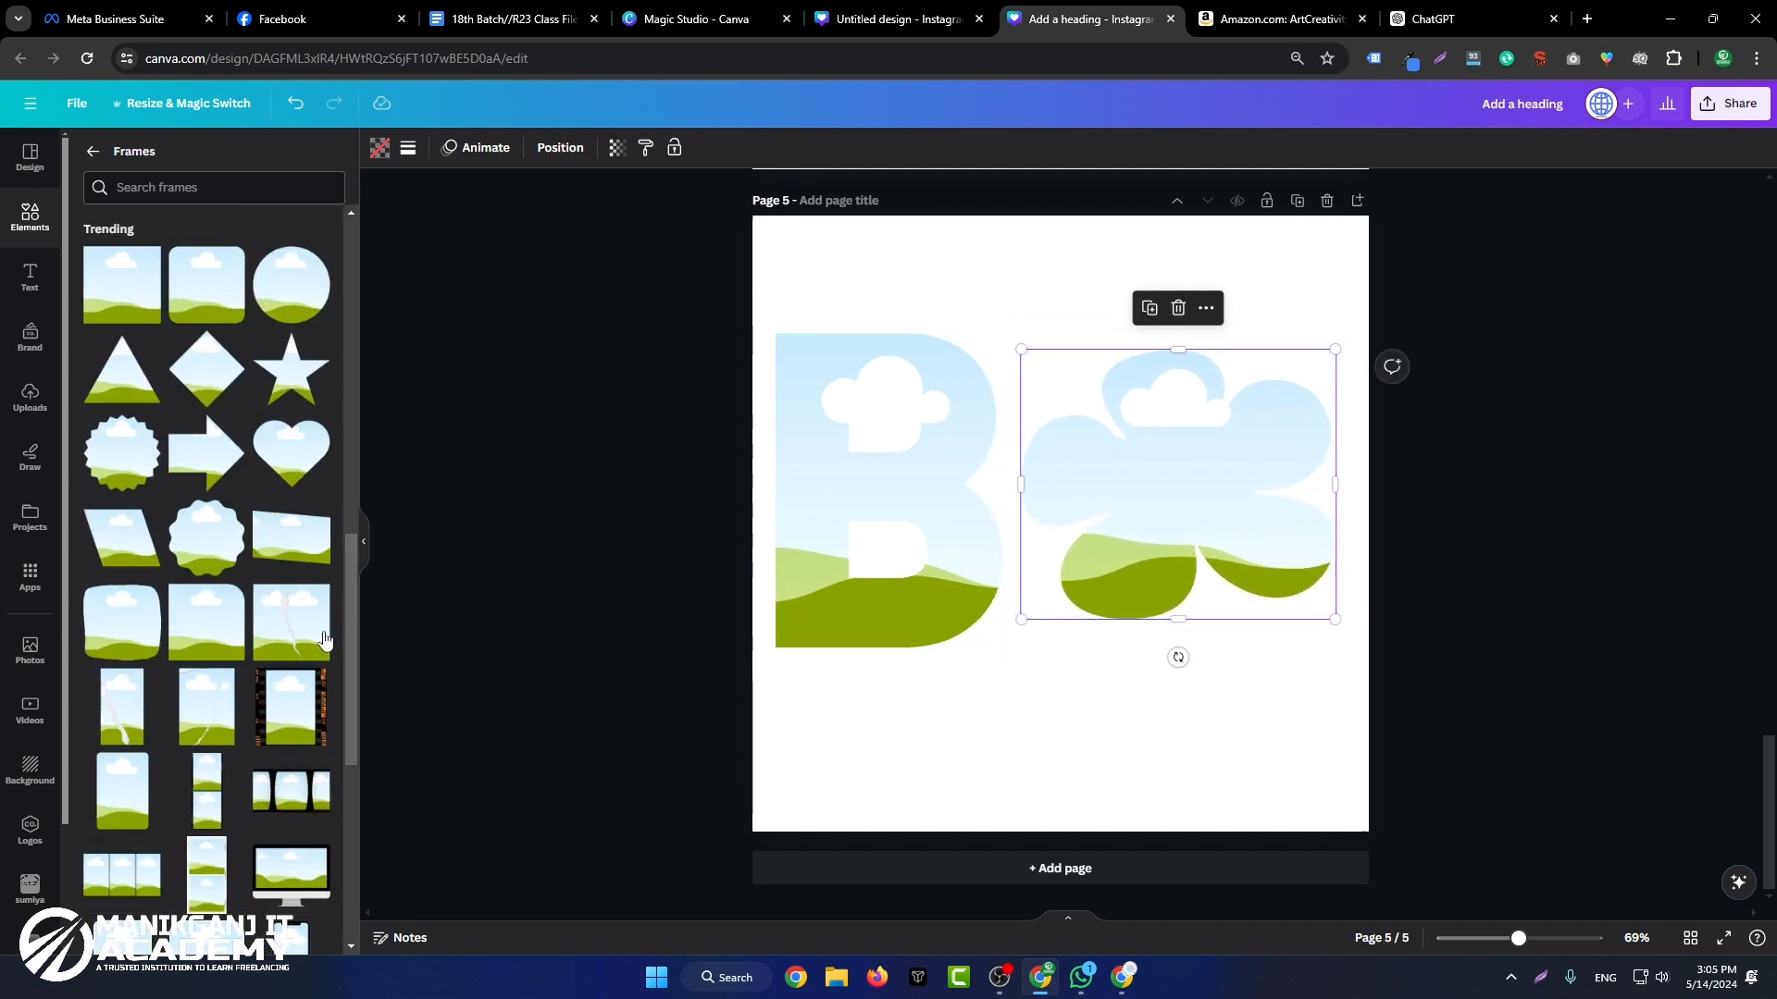
left_click(317, 441)
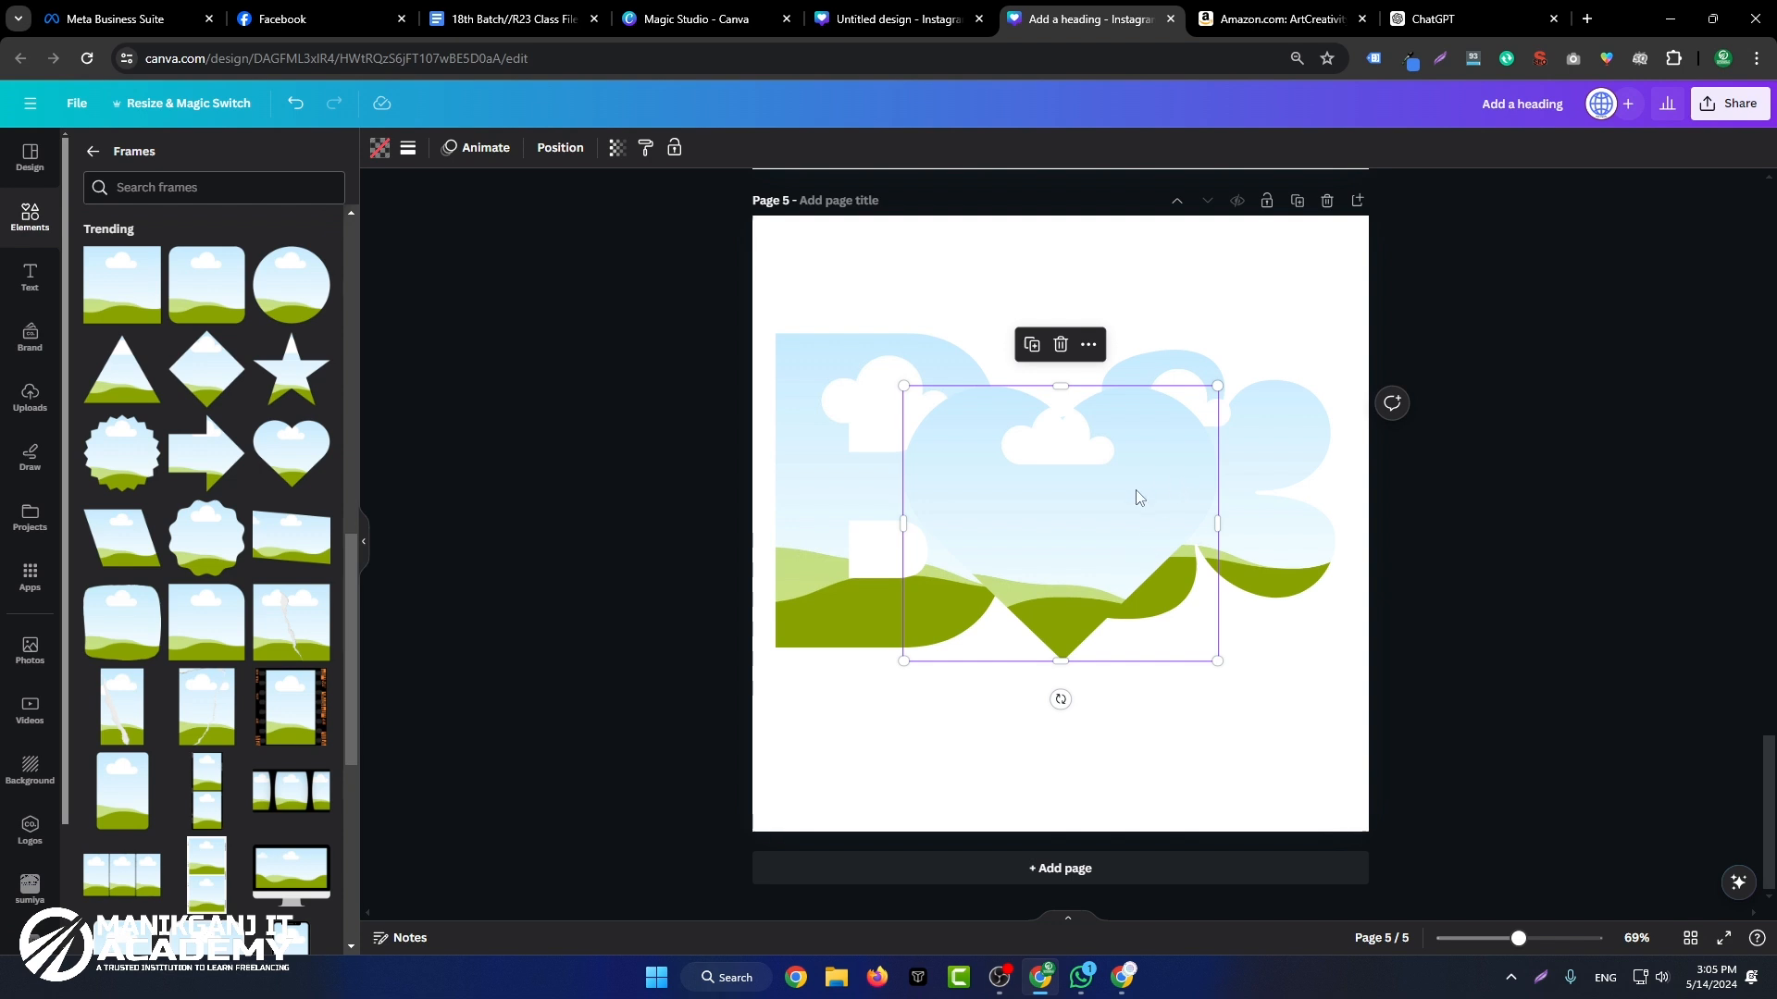
left_click_drag(1217, 387, 1057, 528)
left_click_drag(1022, 604, 1110, 740)
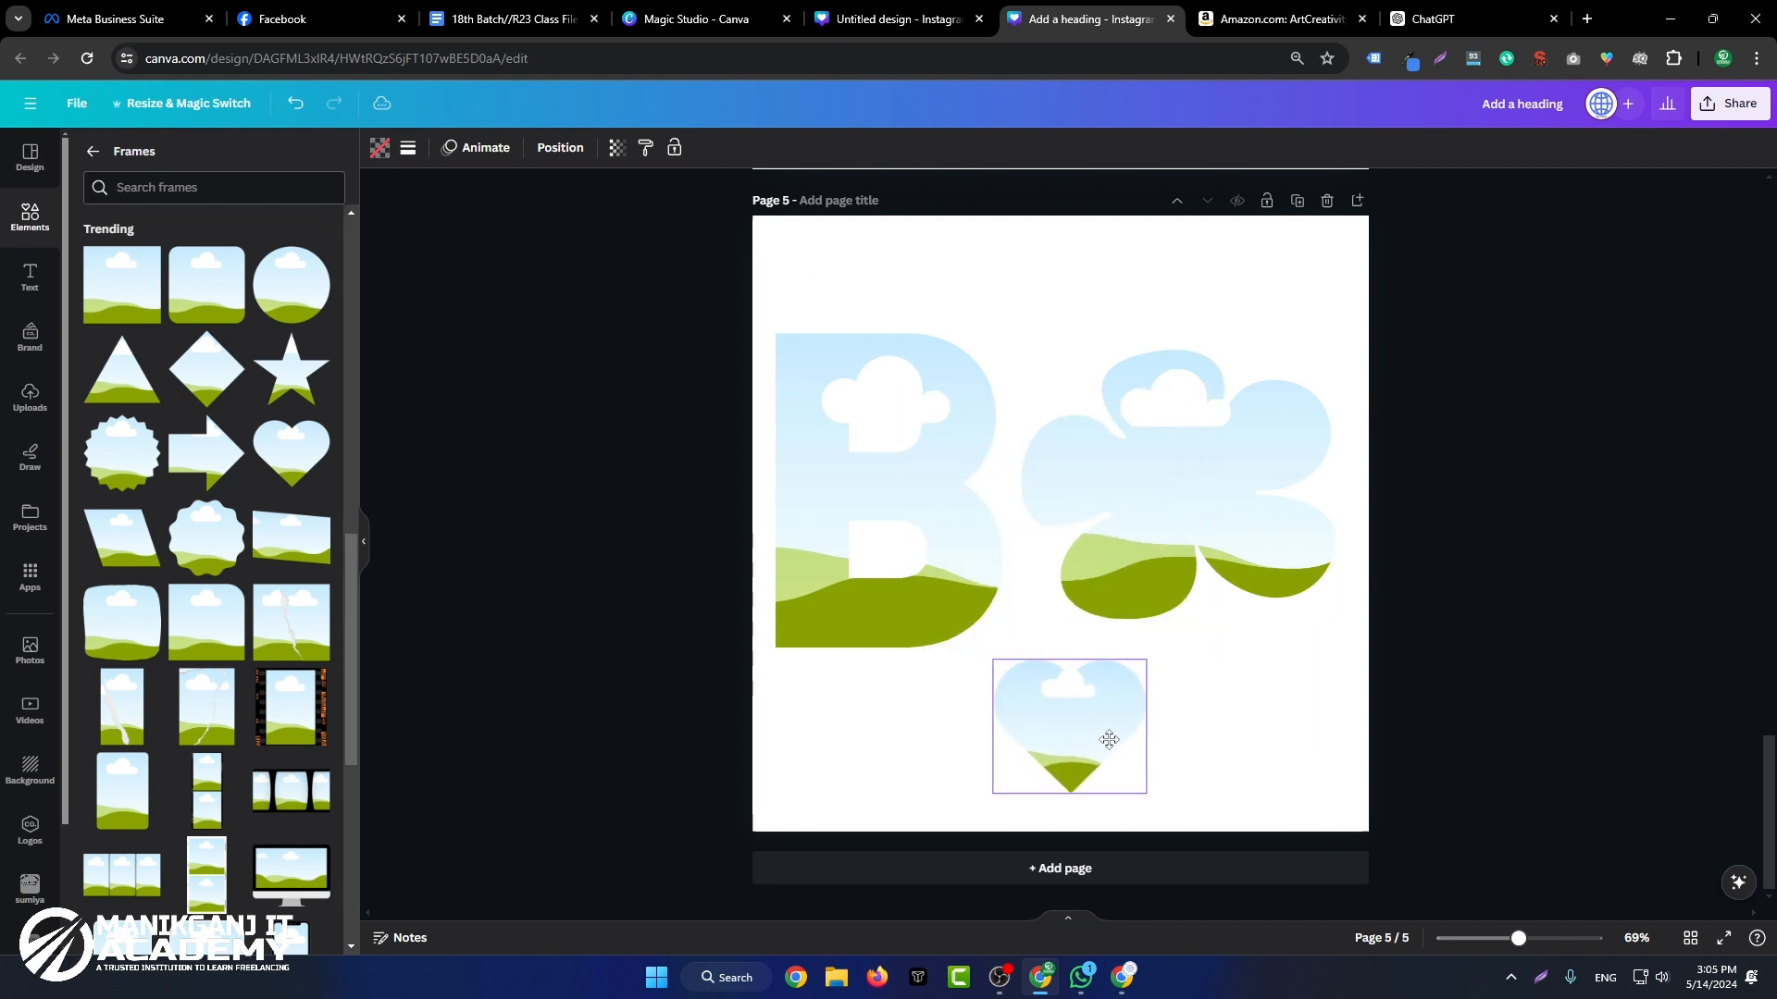
left_click_drag(1179, 498, 1197, 436)
left_click_drag(888, 520, 887, 443)
left_click_drag(1164, 444, 1169, 417)
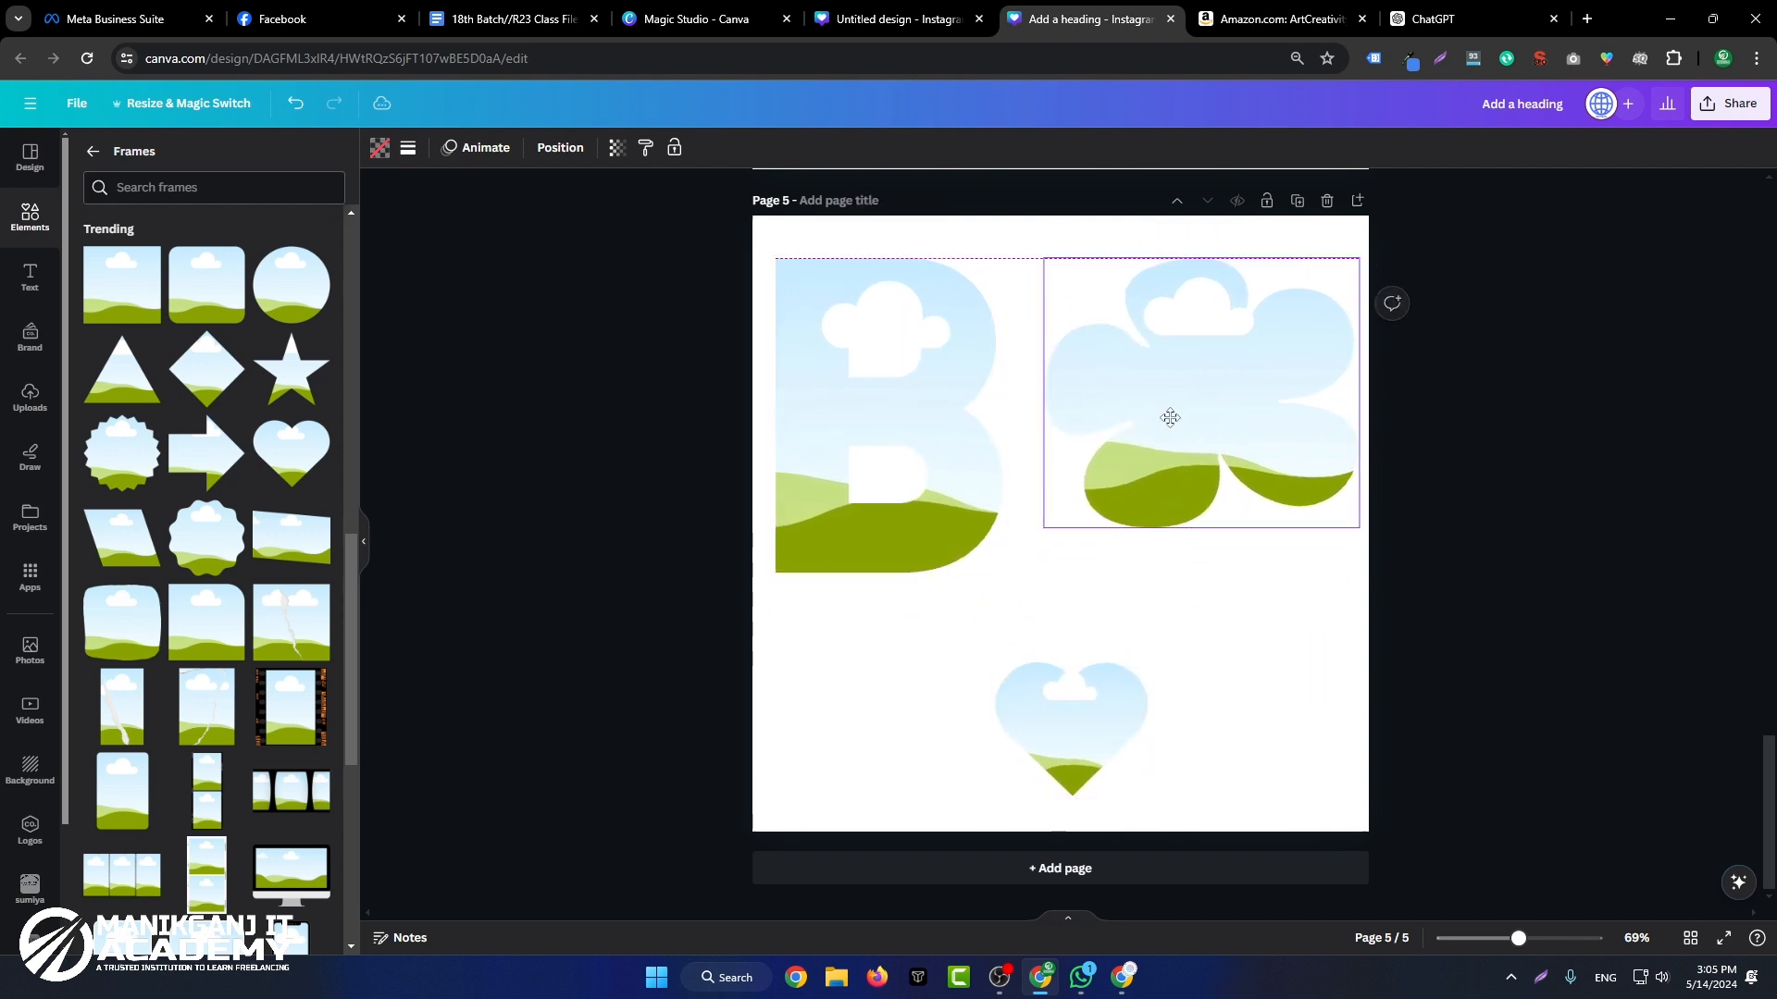
Step: Fill the flower frame with the uploaded photo of the man and girl mowing the lawn, and reposition the photo within it
left_click(29, 398)
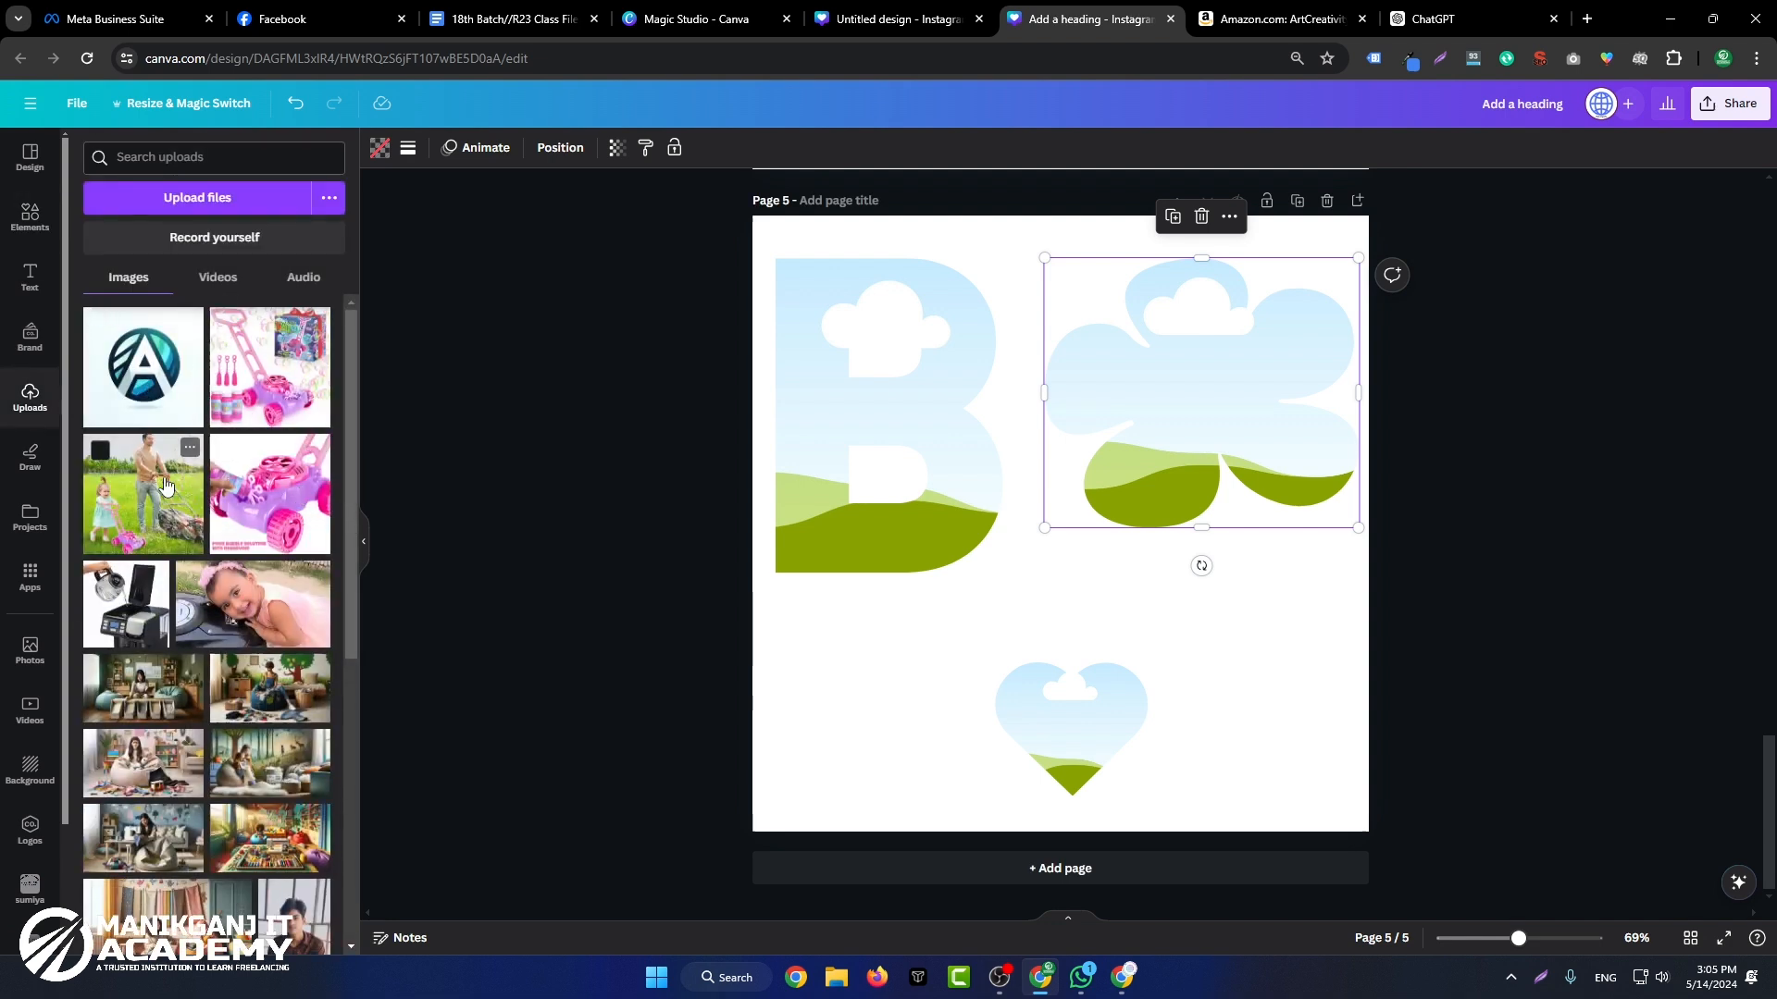
left_click_drag(159, 477, 1129, 385)
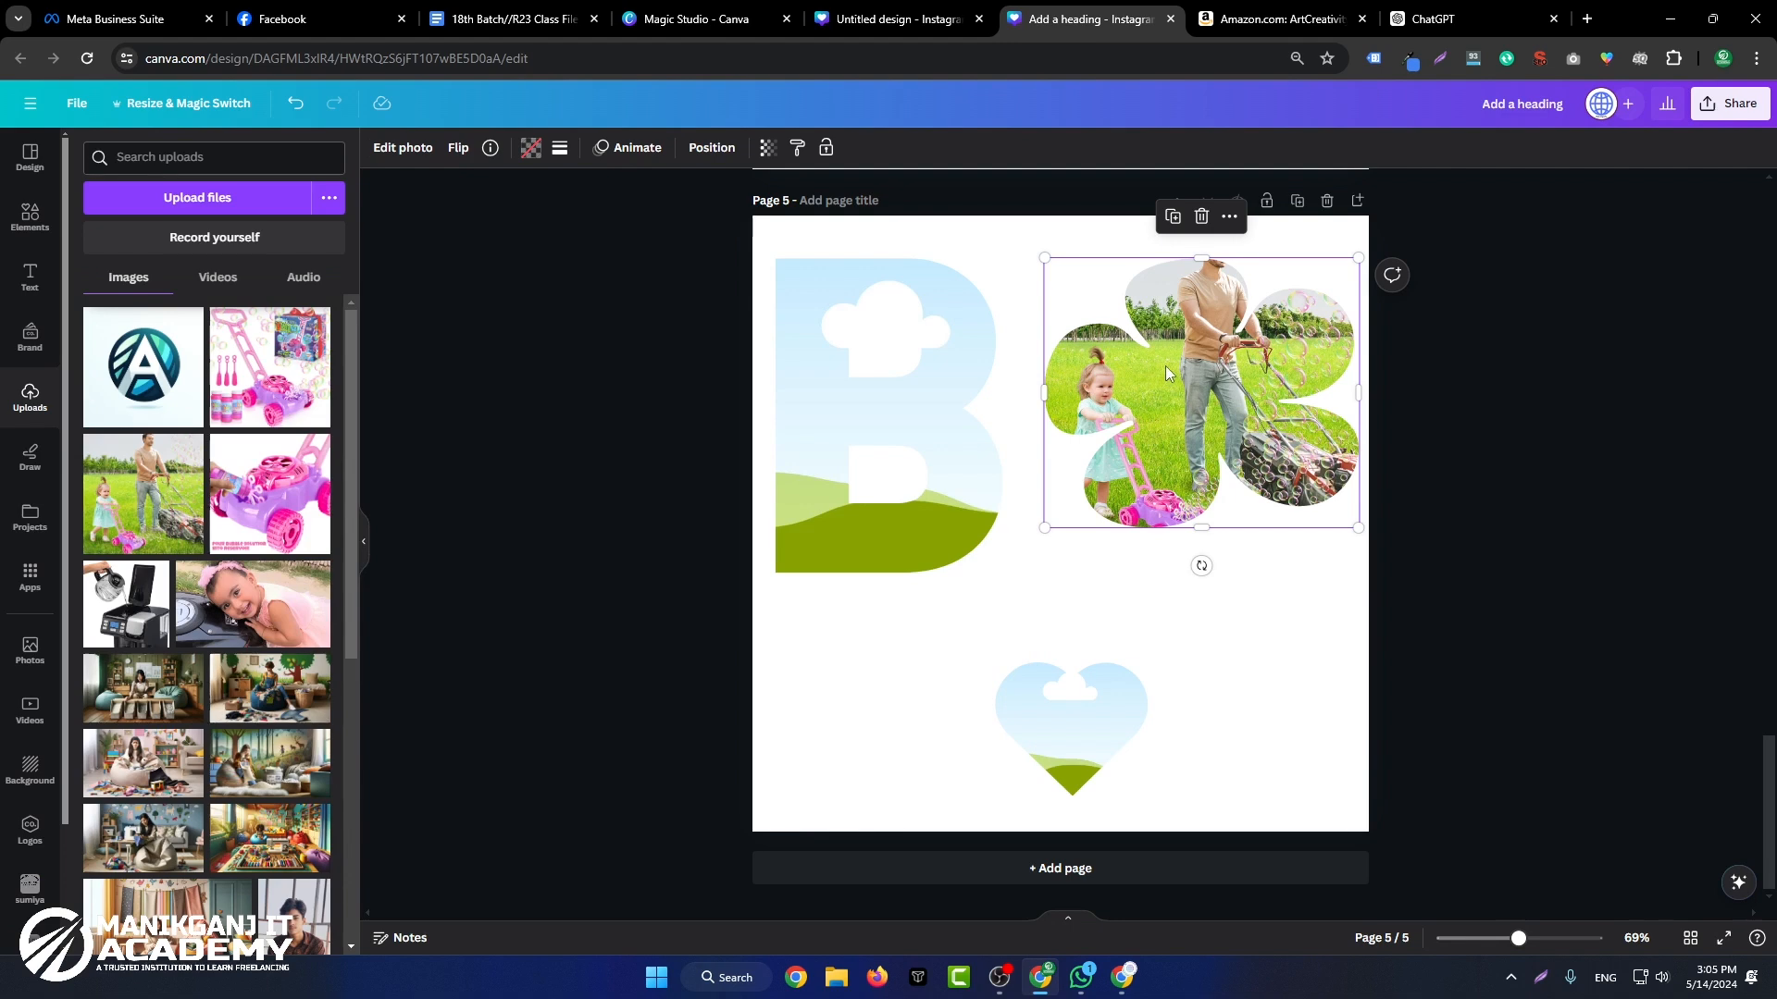
double_click(1164, 365)
left_click(1687, 341)
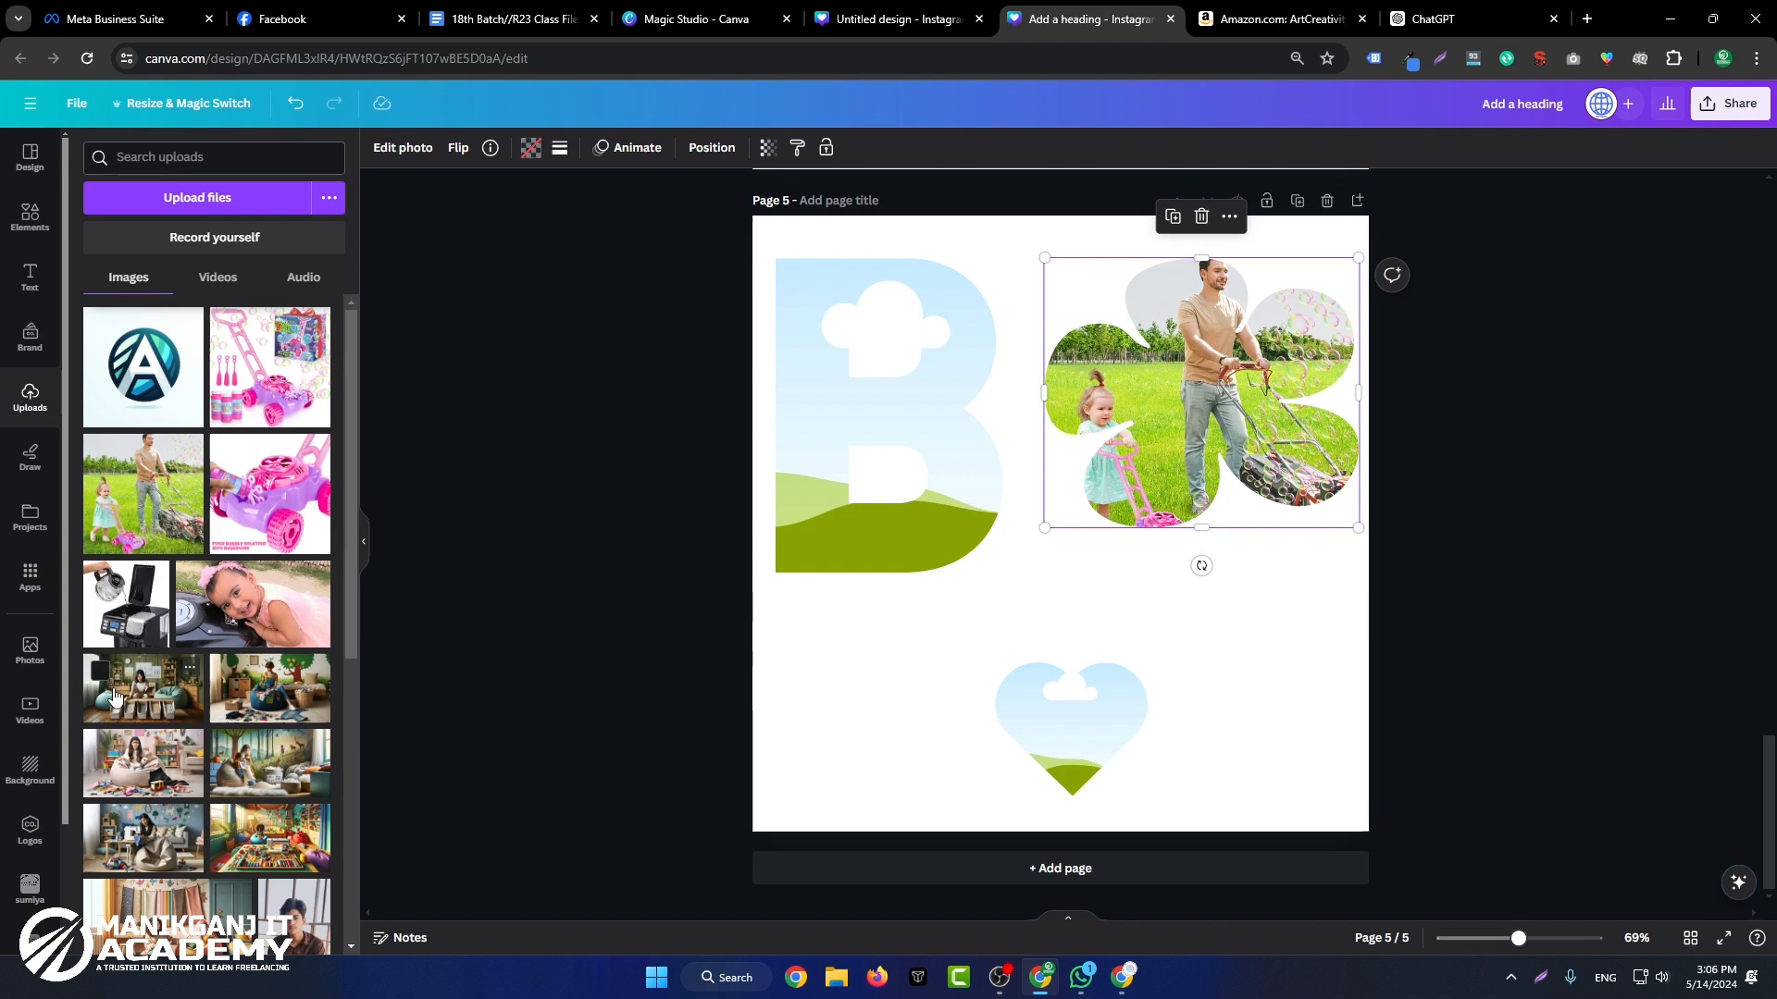
Step: Fill the heart frame with the uploaded woman-at-a-desk image and the letter B frame with the forest storybook image
left_click_drag(122, 692, 1119, 708)
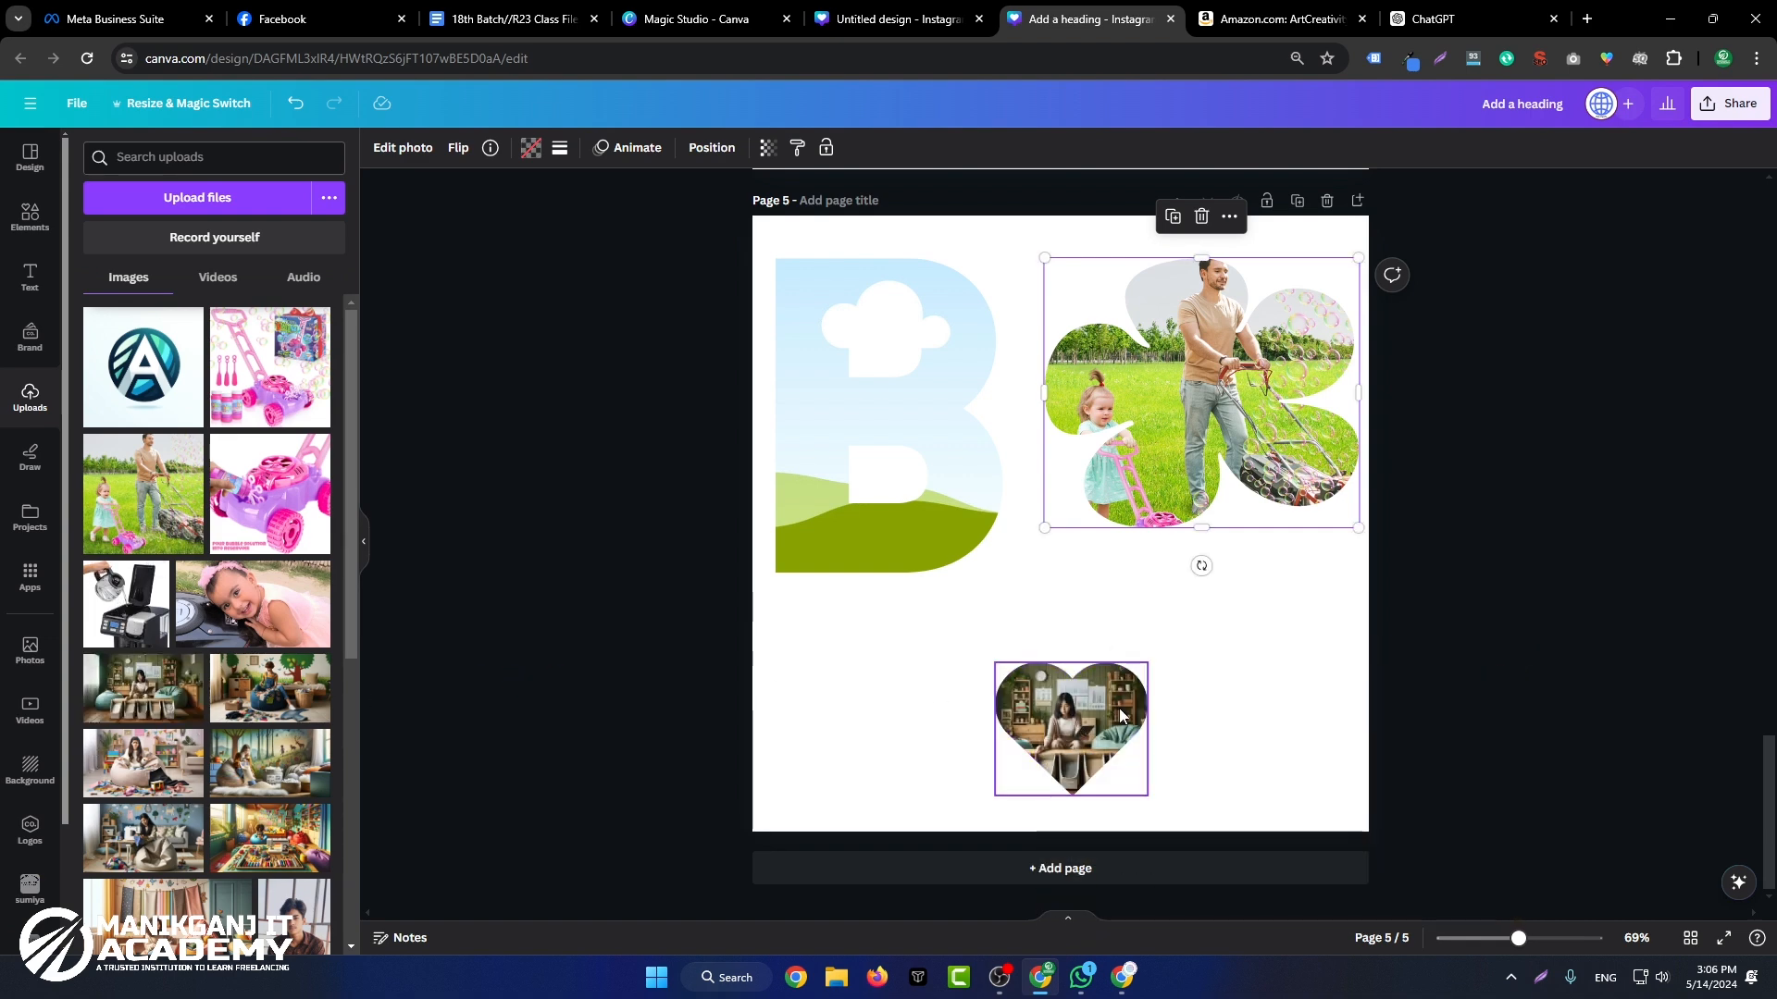
left_click(1712, 611)
left_click_drag(265, 633, 990, 465)
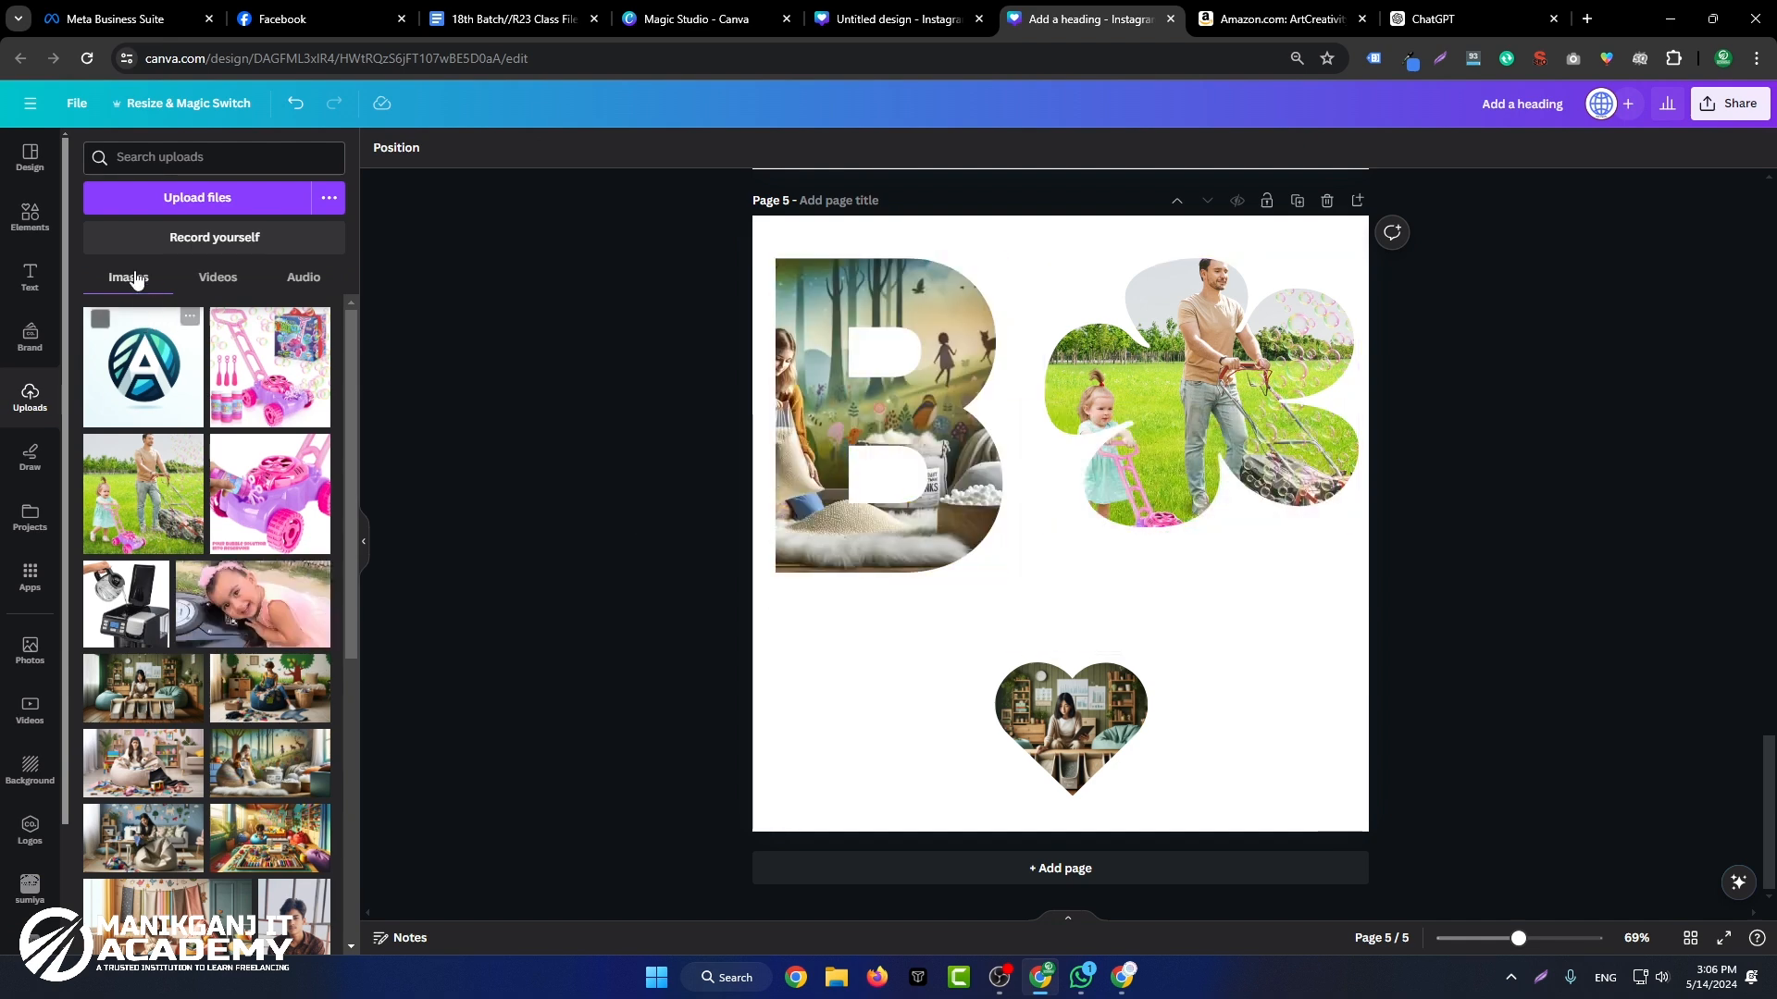
scroll(380, 274, "up", 3)
scroll(222, 379, "down", 6)
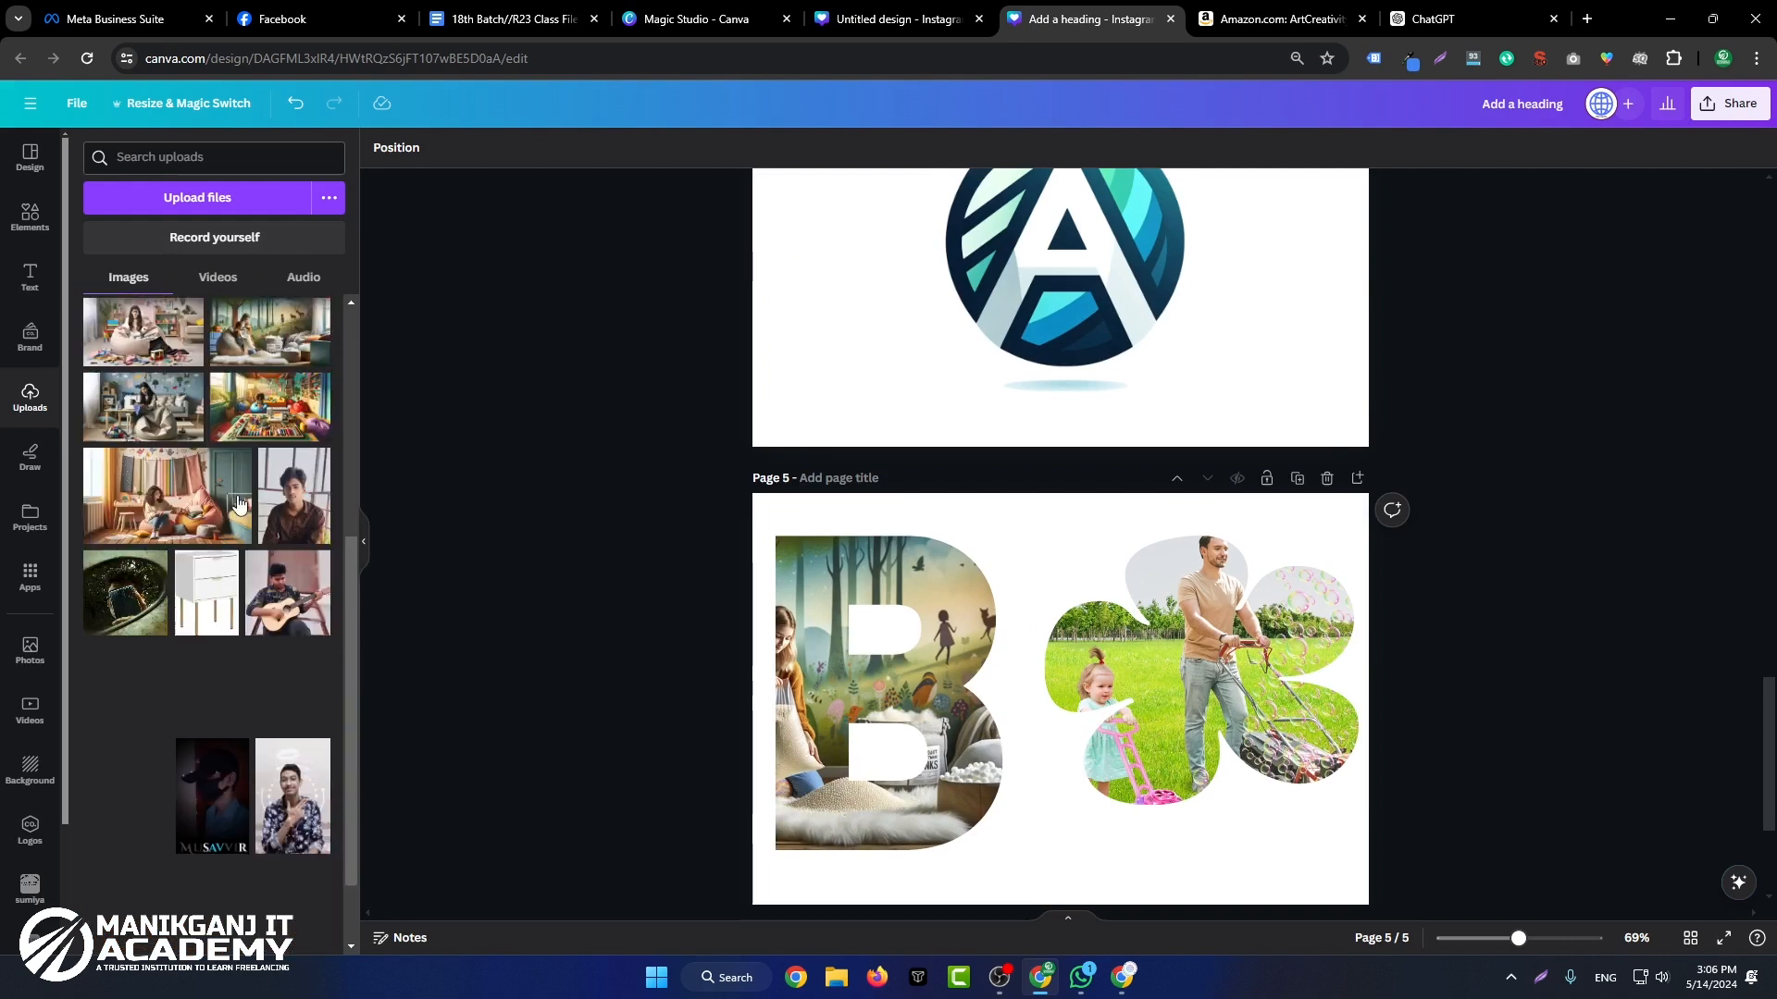
scroll(1503, 305, "down", 3)
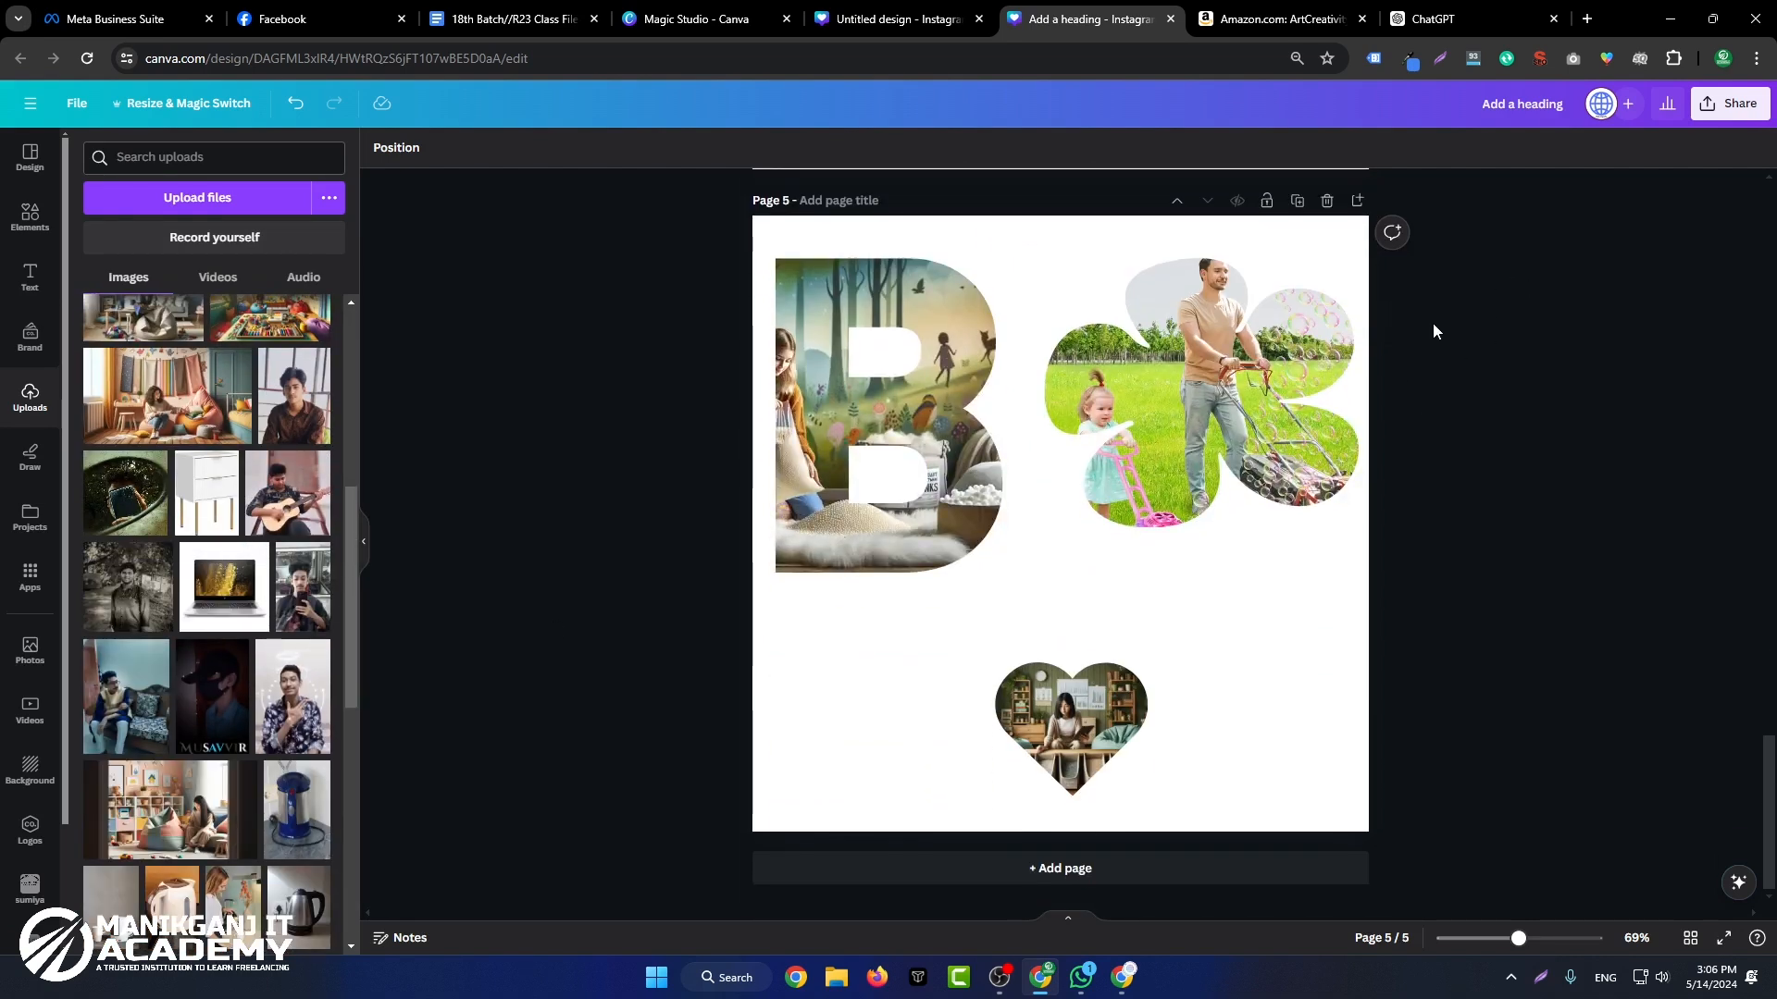
scroll(185, 389, "up", 5)
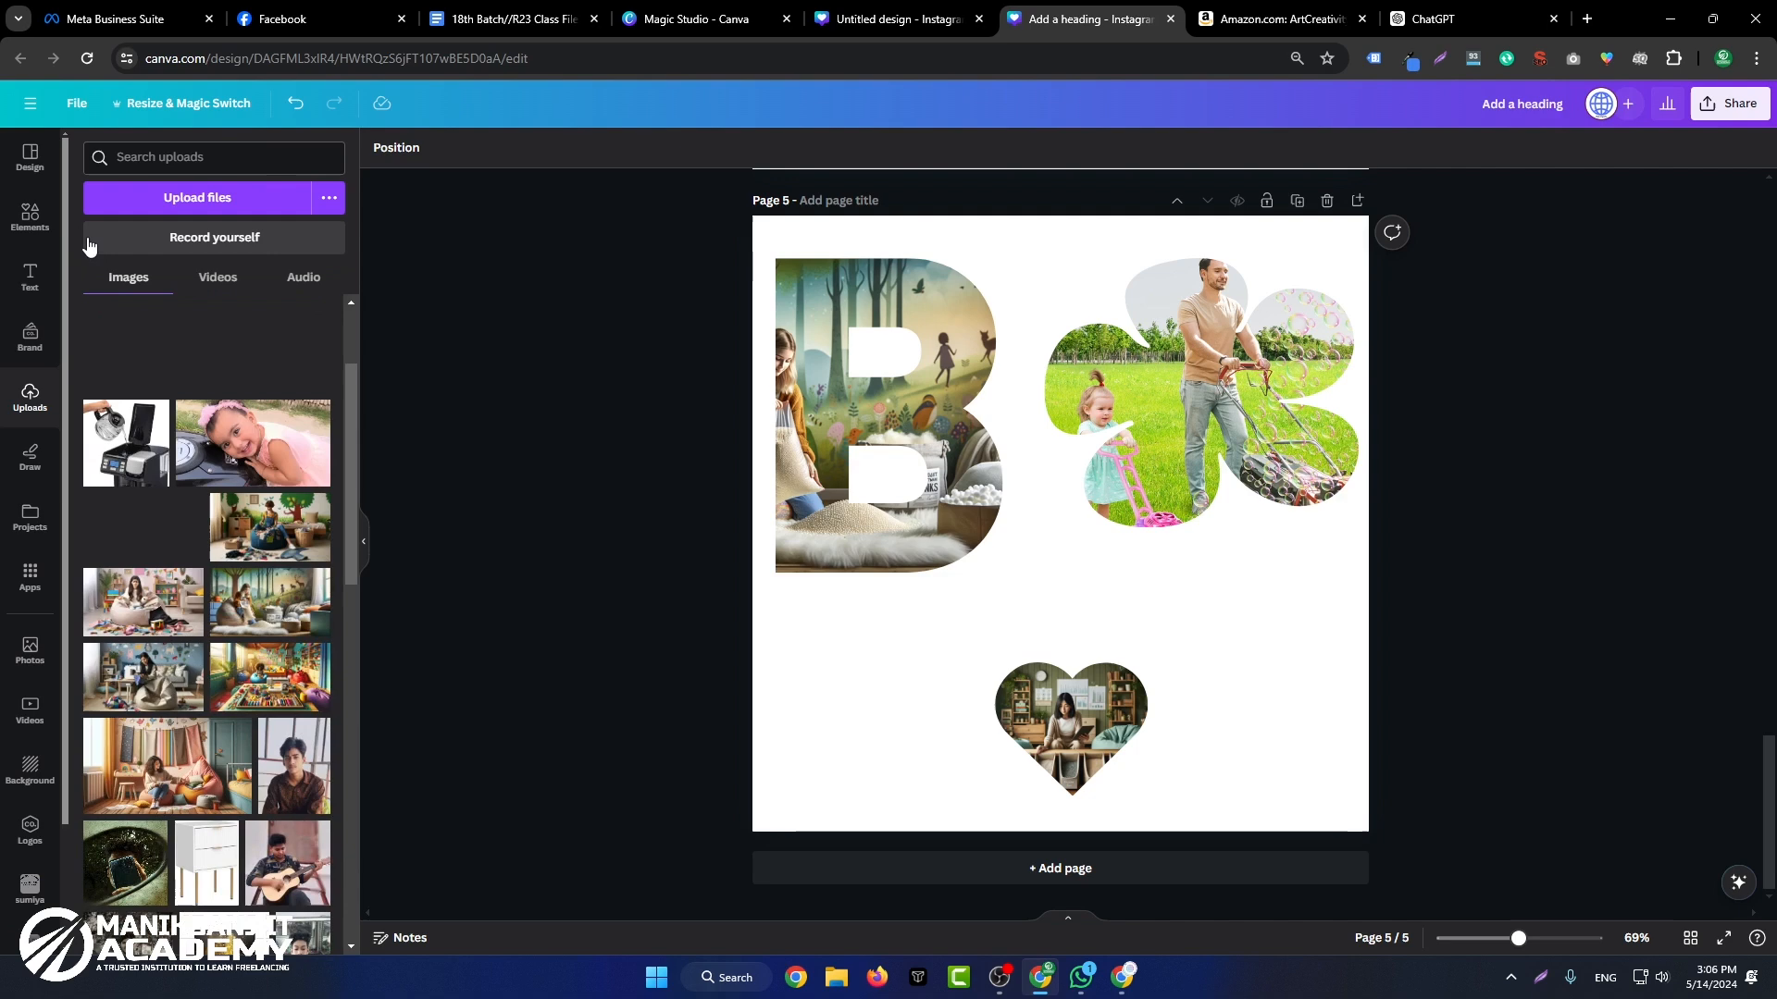
Step: Return from Frames to the main Elements library and search it for "5"
left_click(33, 232)
left_click(89, 150)
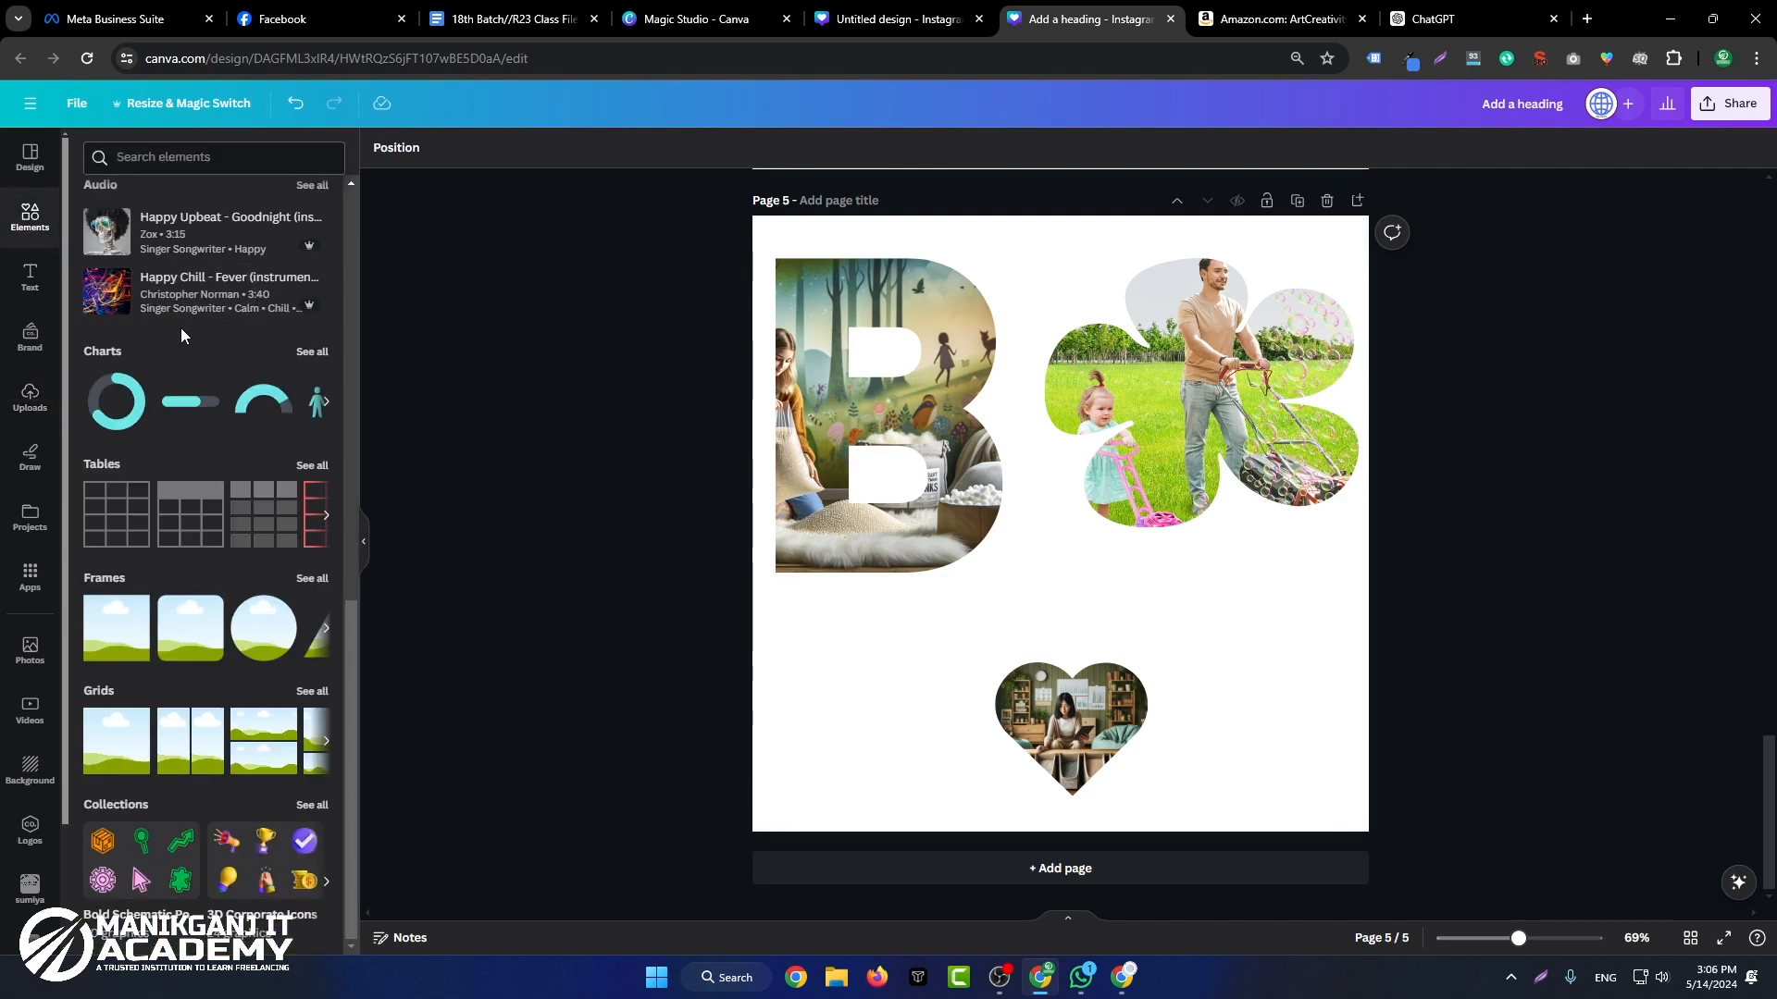
left_click(272, 153)
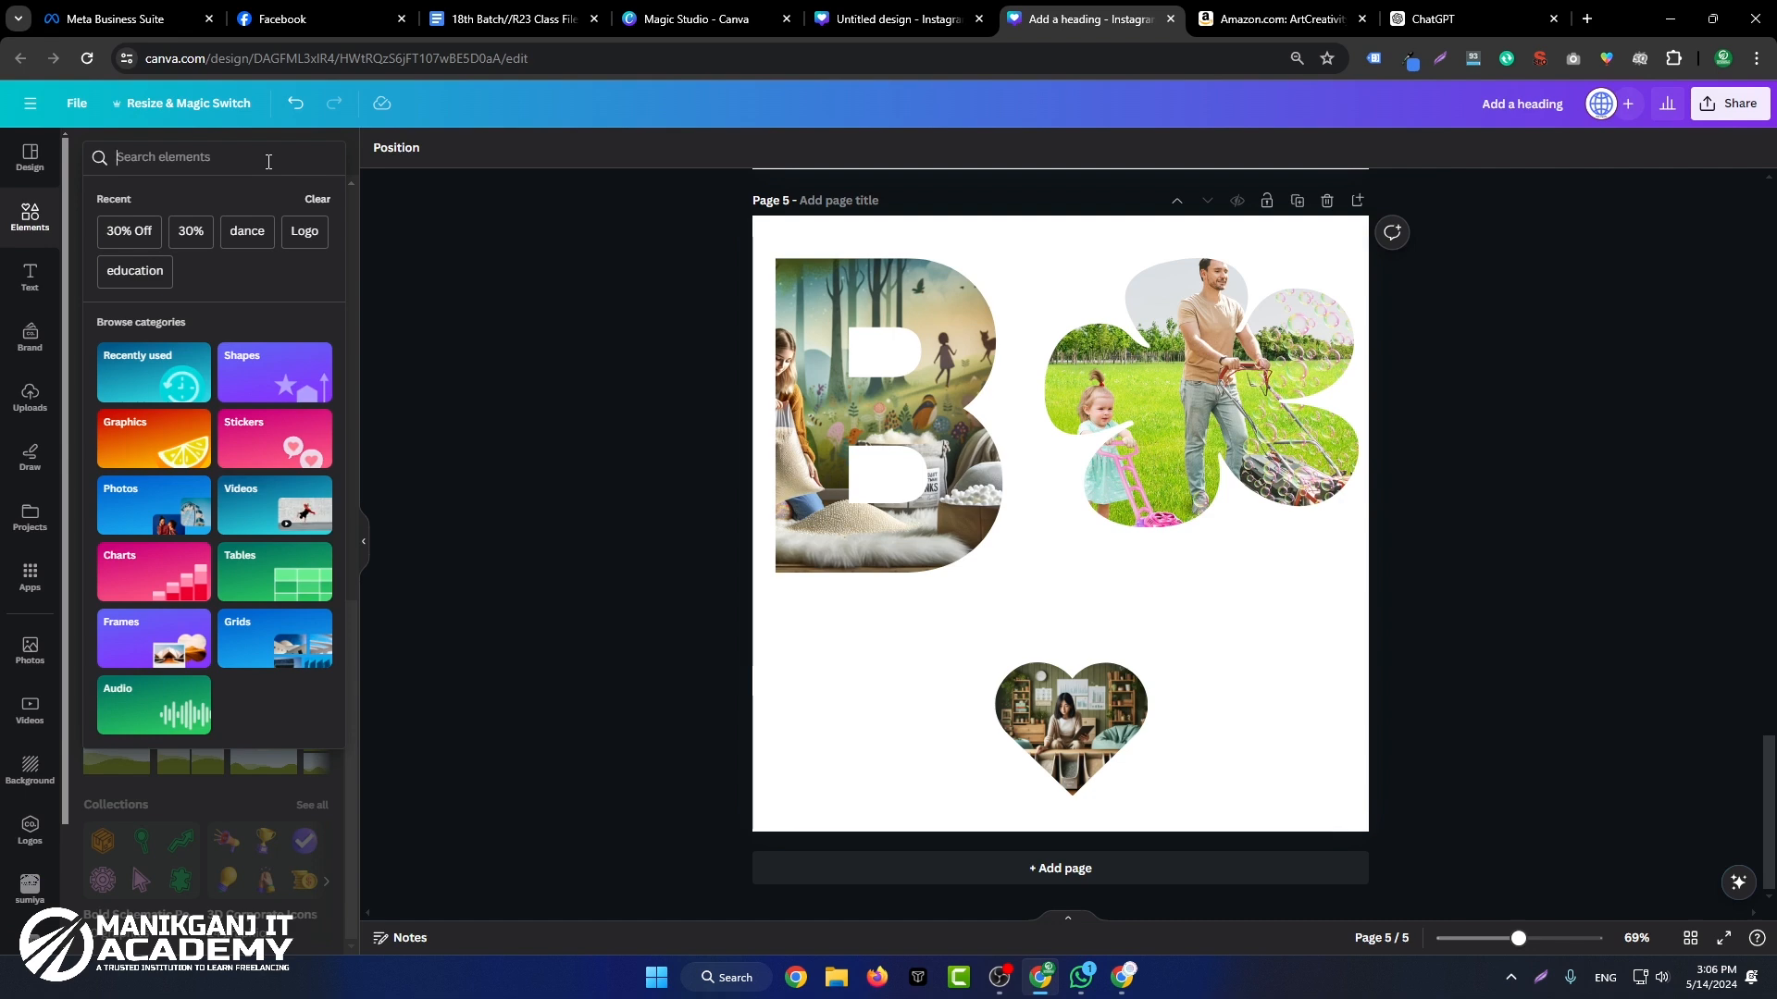
type("5")
key("Return")
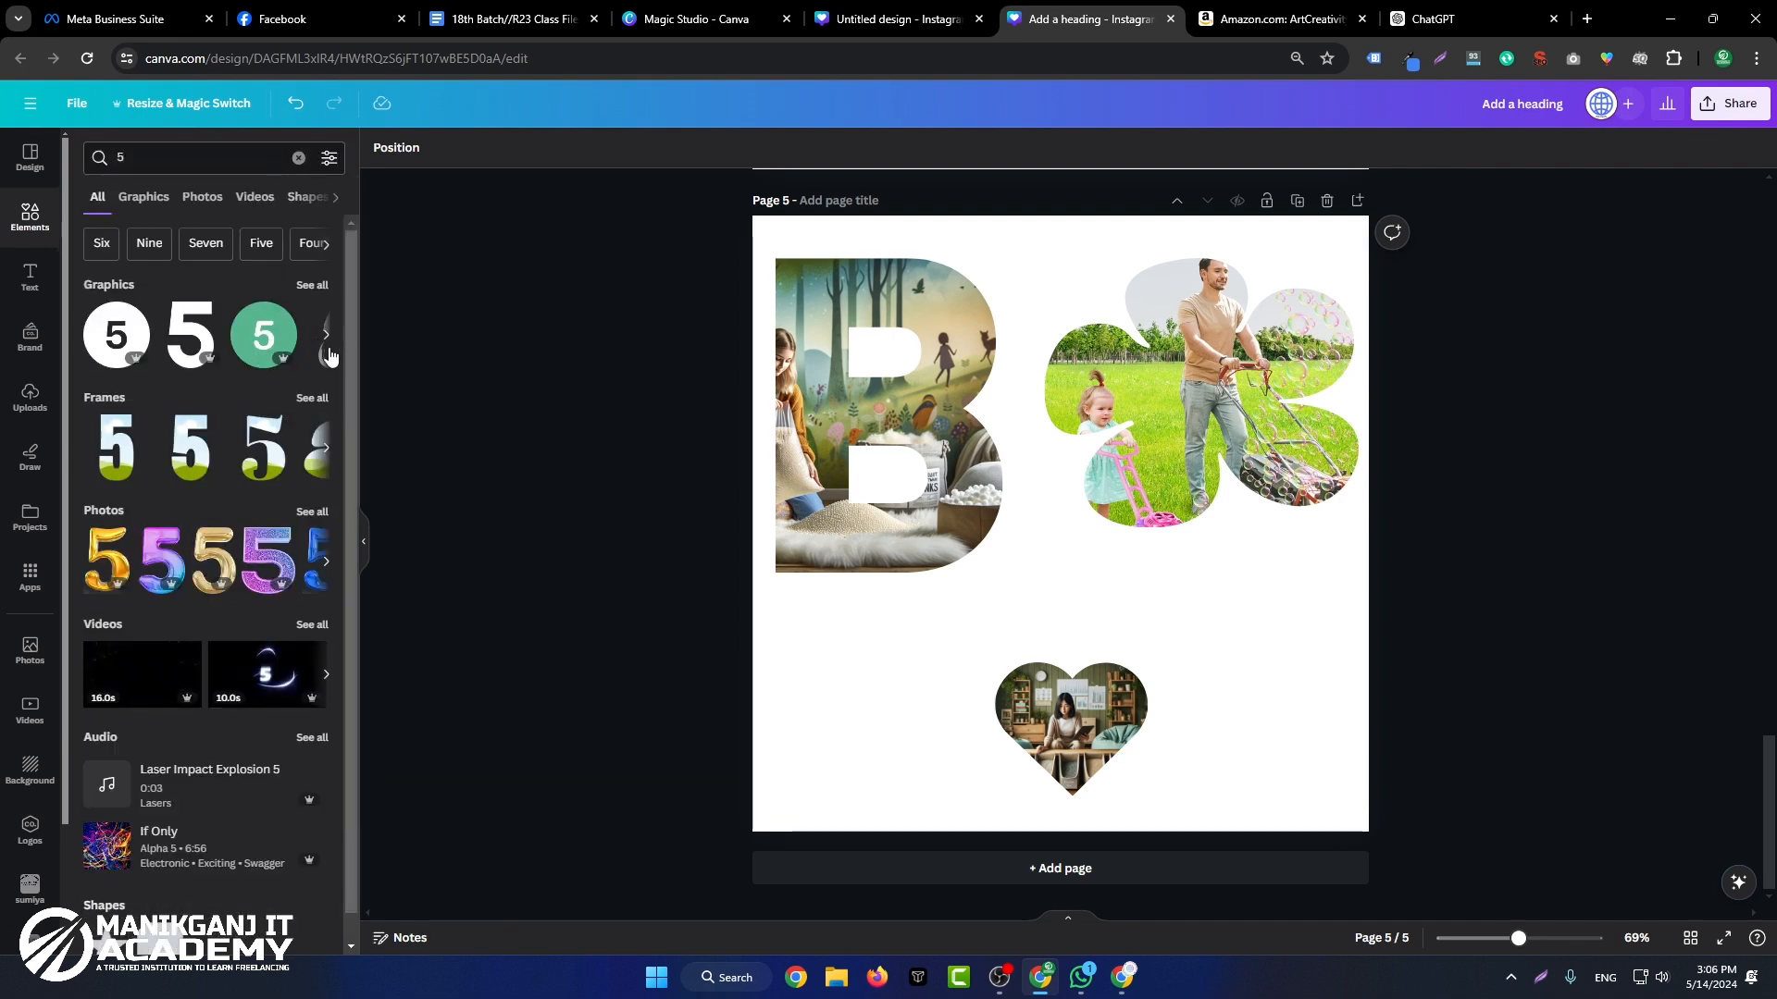
Step: Add a gold number 5 graphic from the full graphics results and shrink it to fit below the letter B frame
left_click(312, 285)
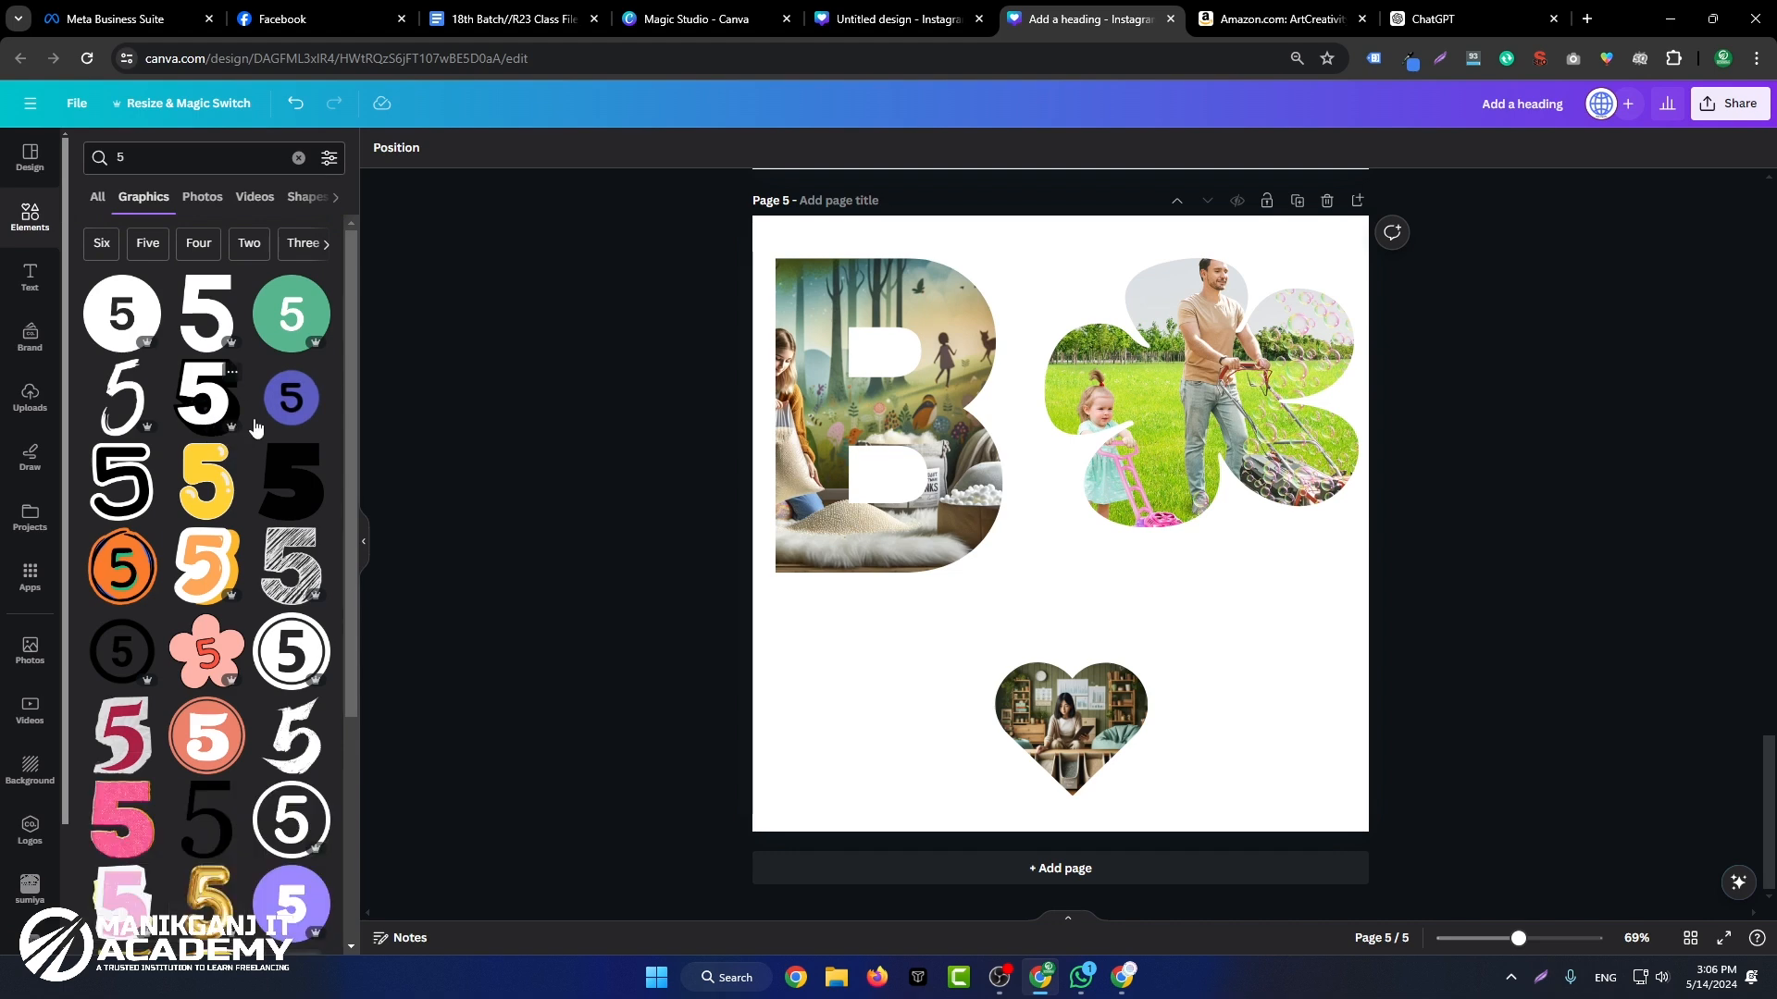
scroll(268, 472, "down", 6)
scroll(305, 555, "down", 7)
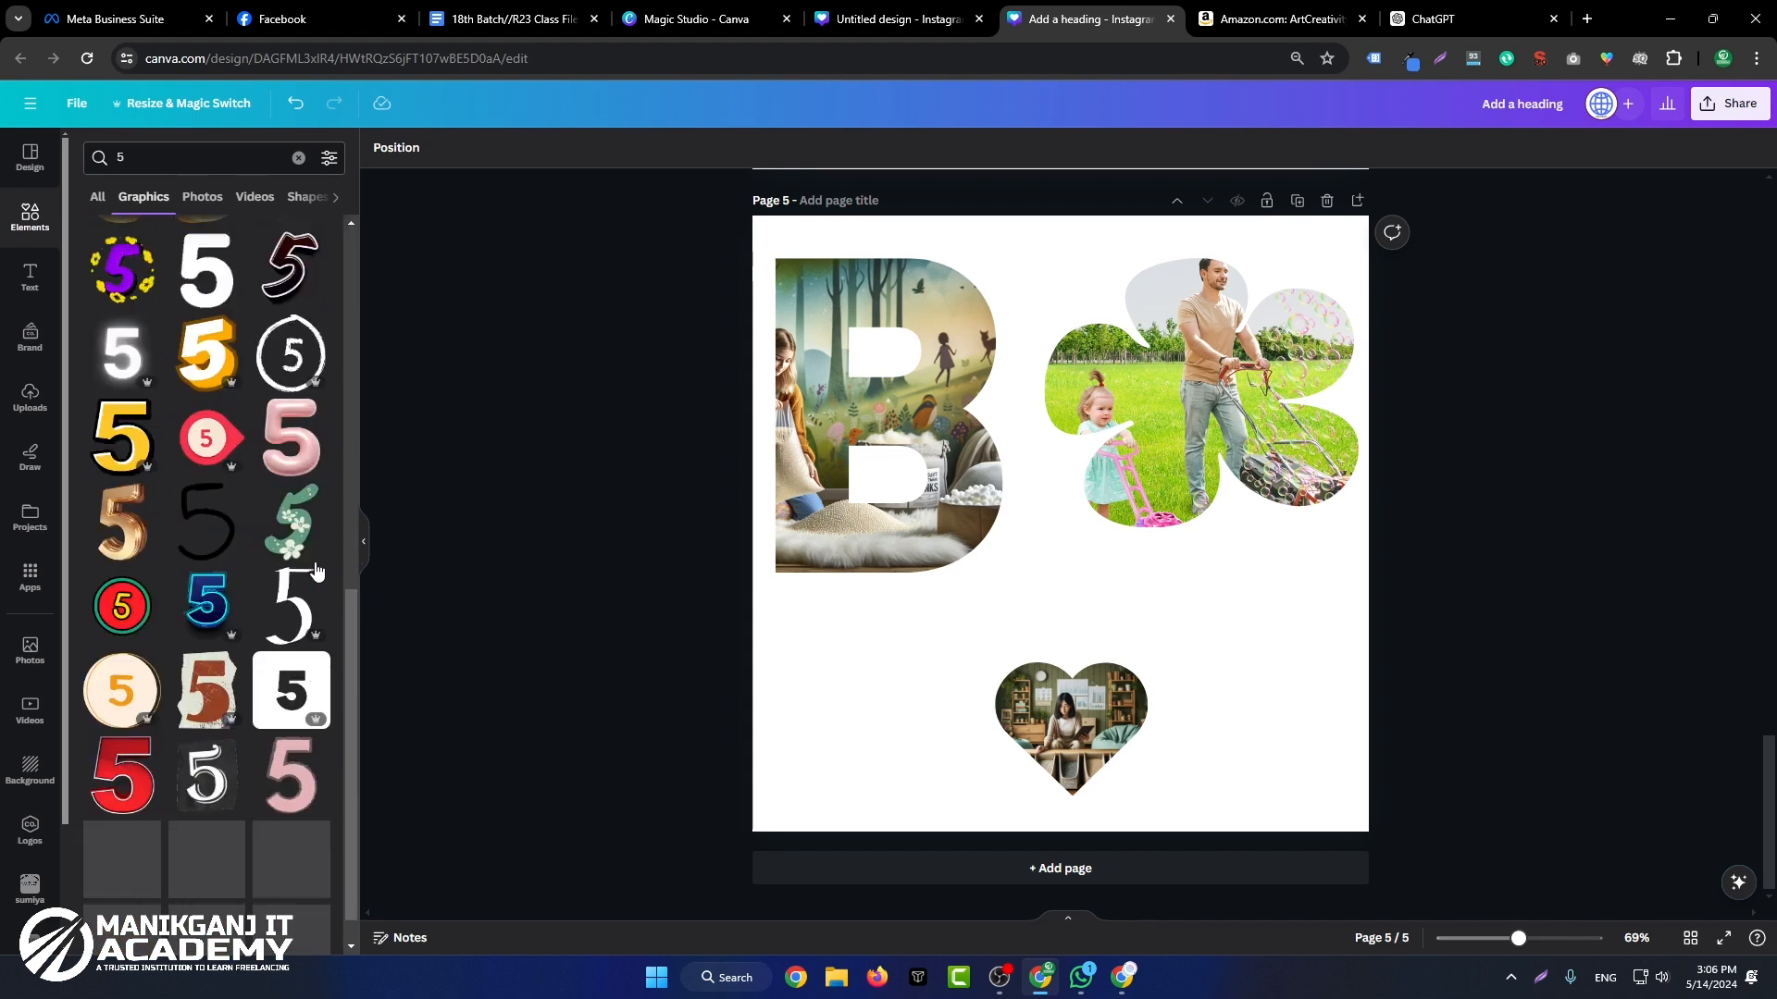
scroll(305, 703, "down", 5)
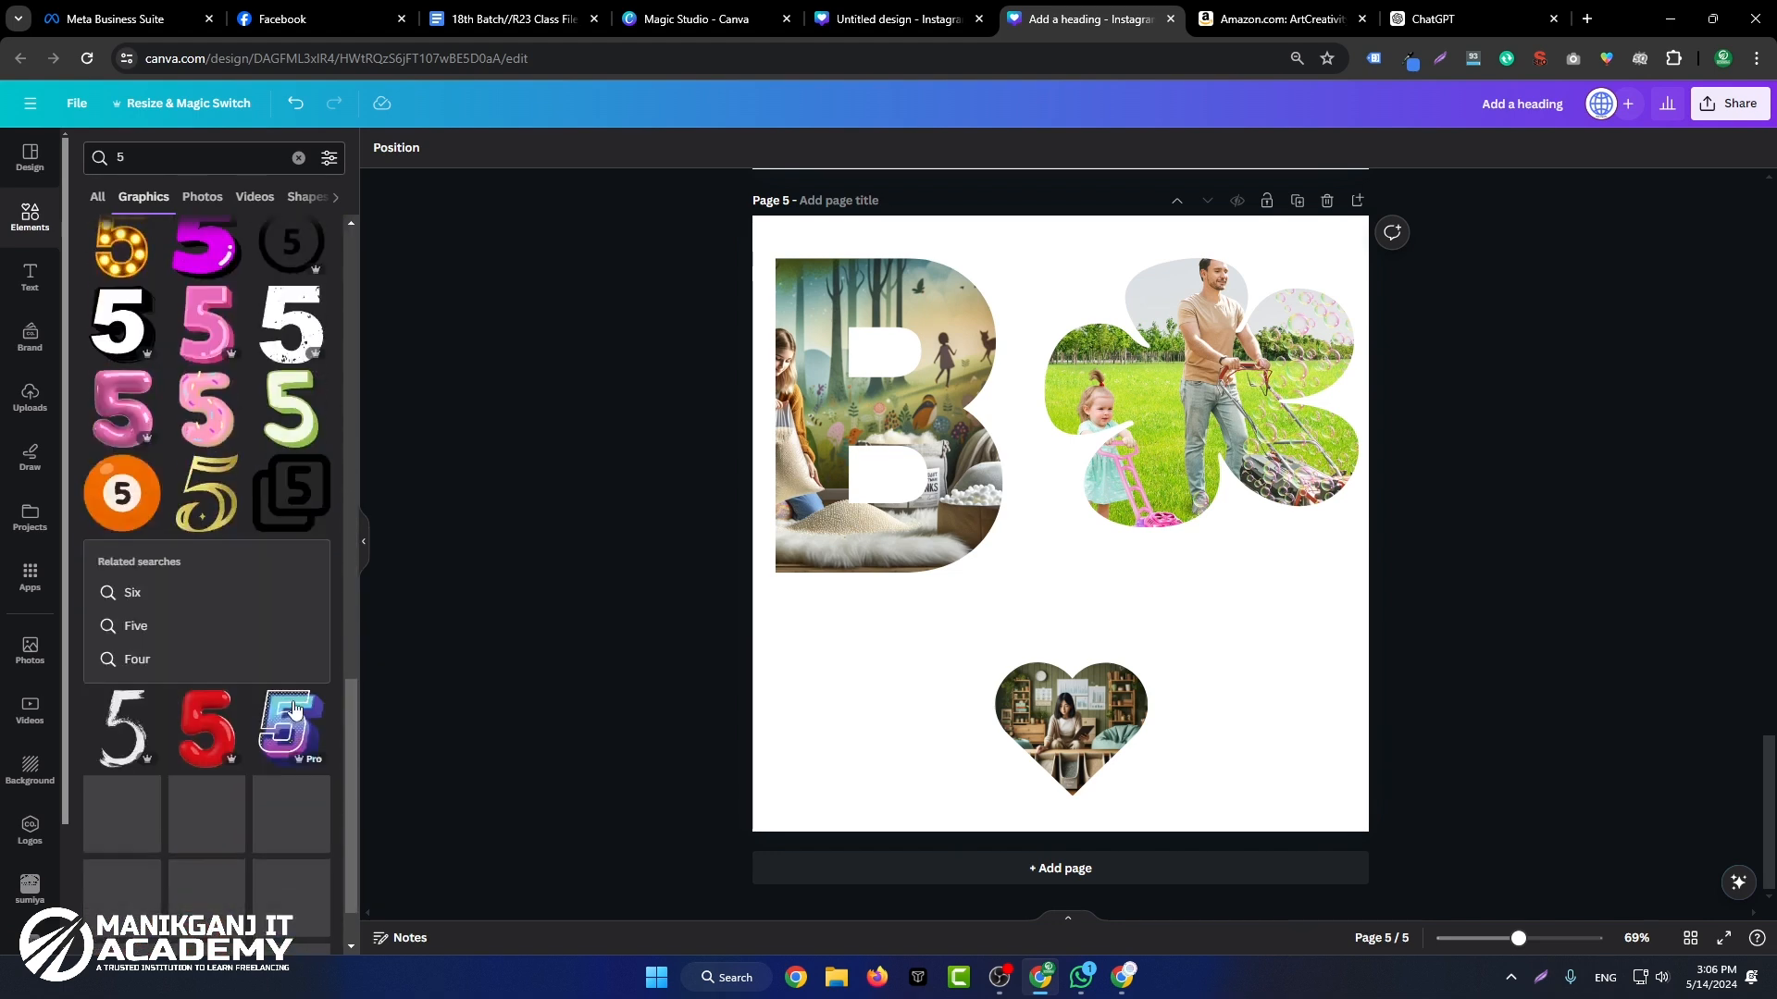
scroll(296, 731, "down", 5)
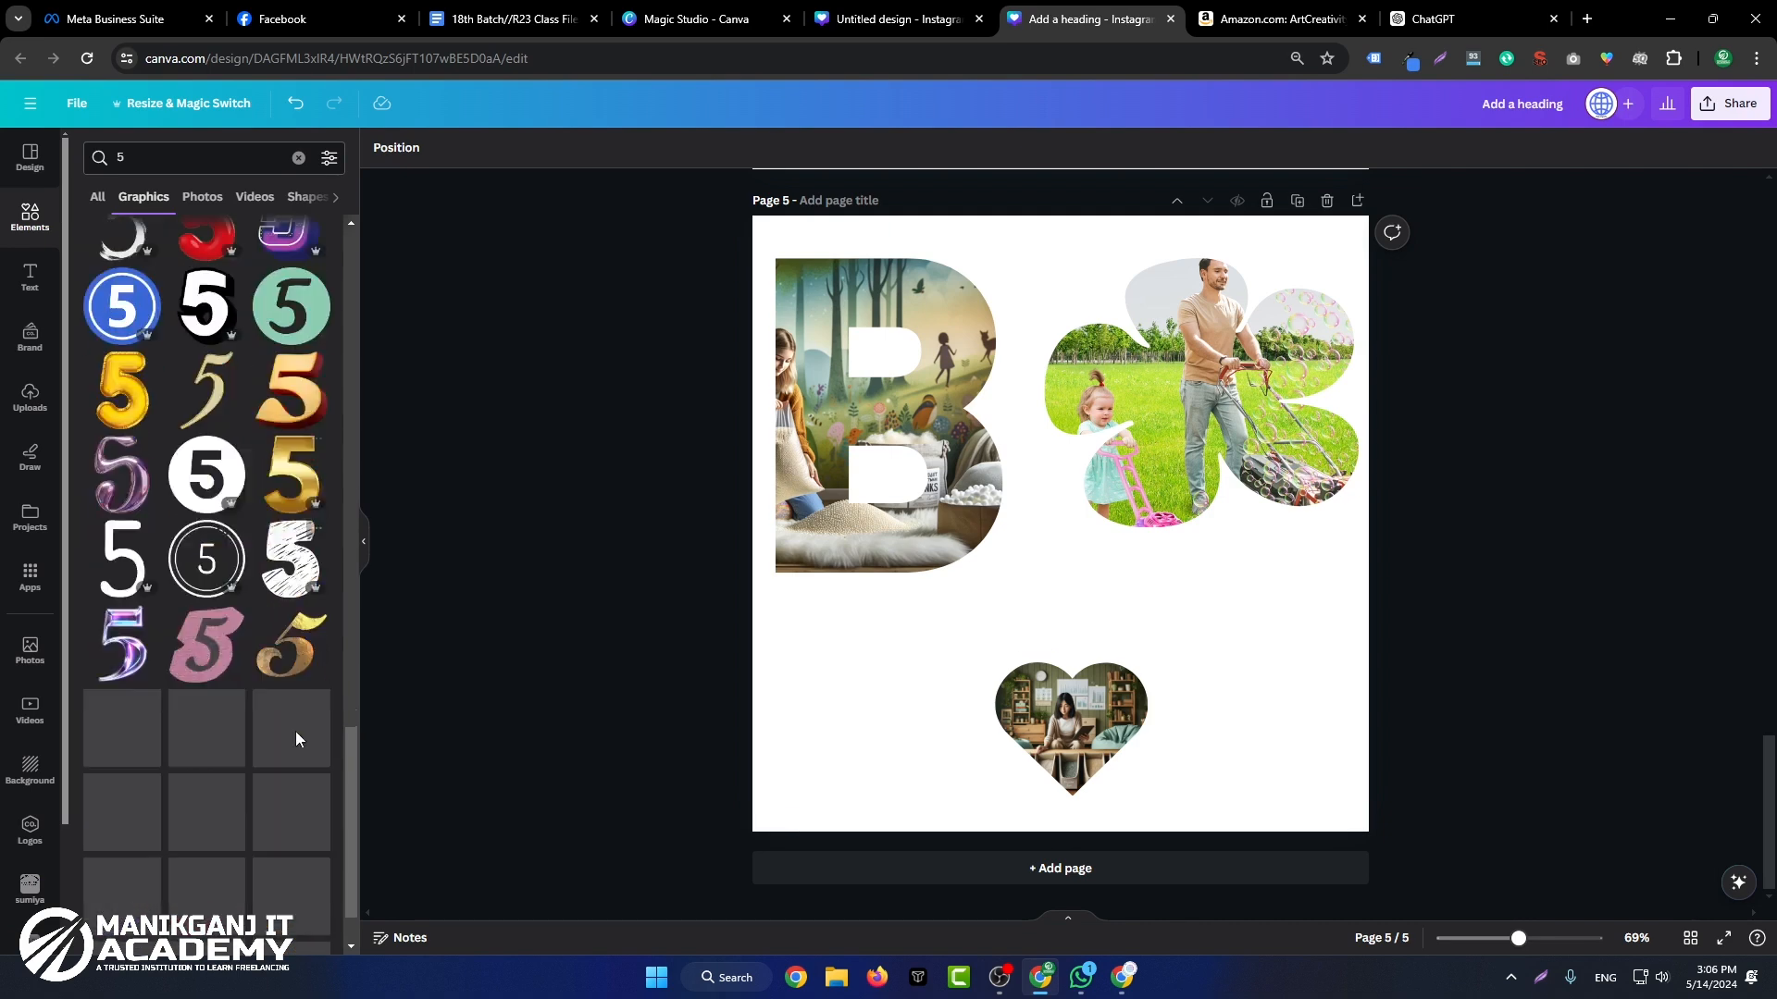
left_click(310, 375)
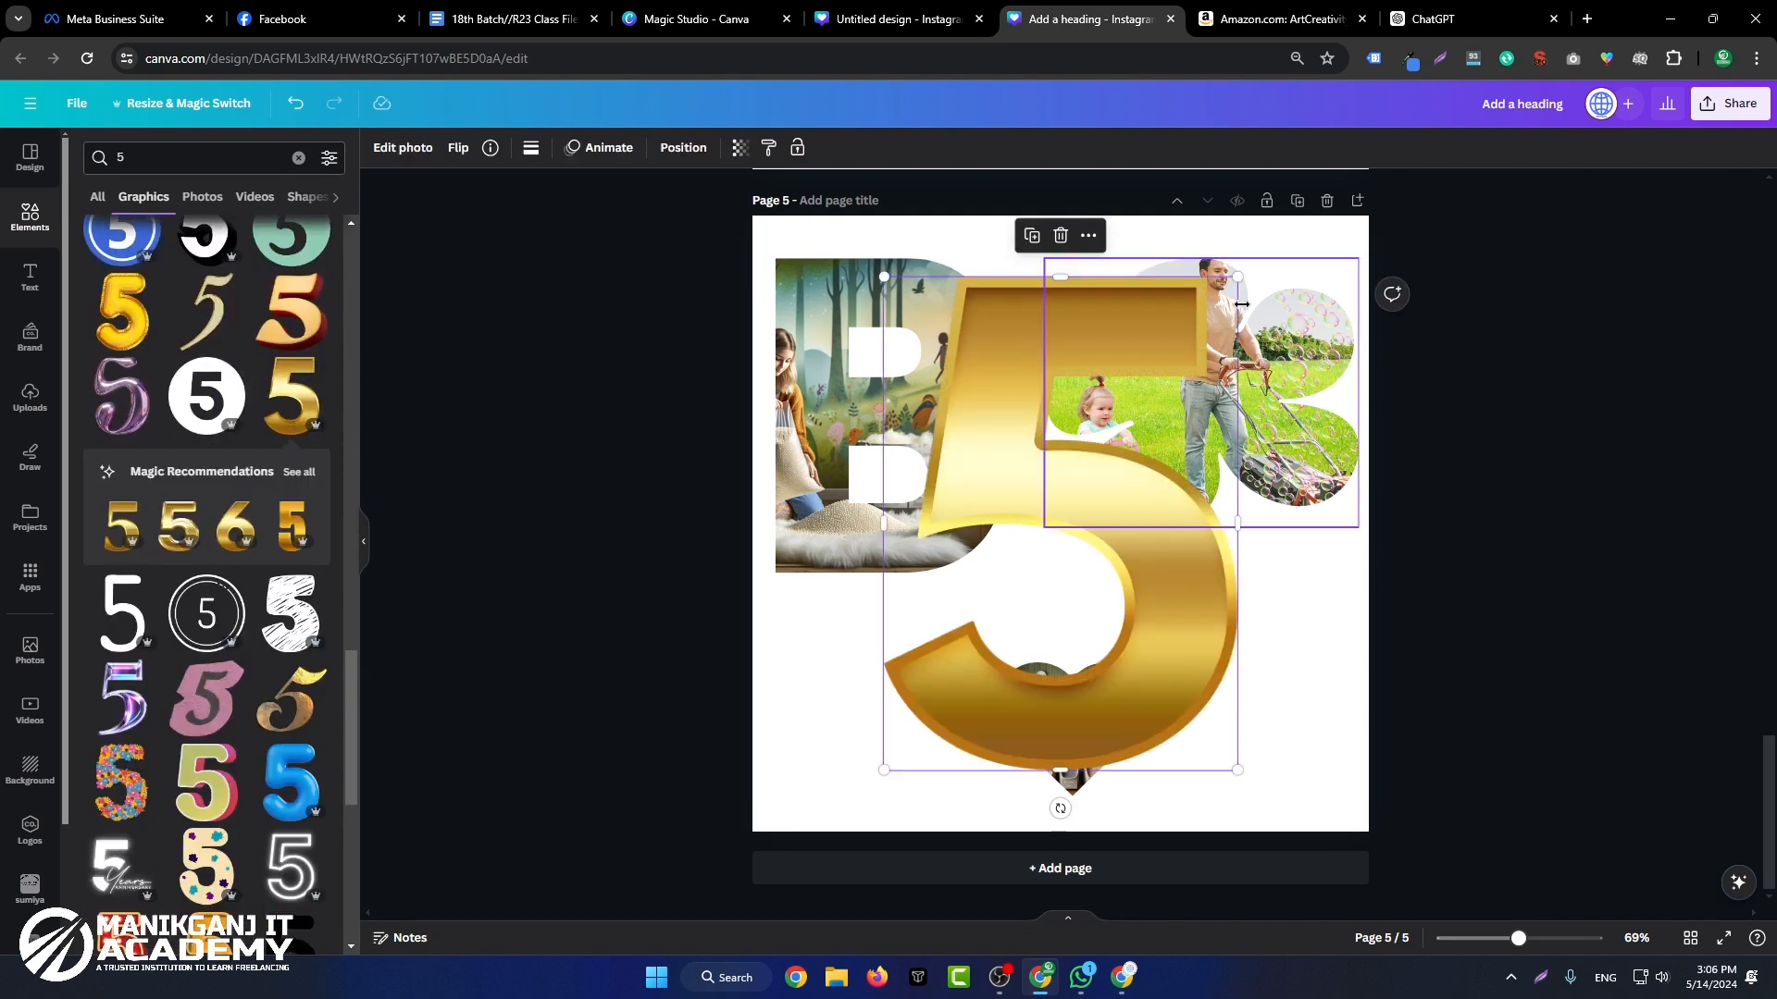
left_click_drag(1236, 276, 873, 661)
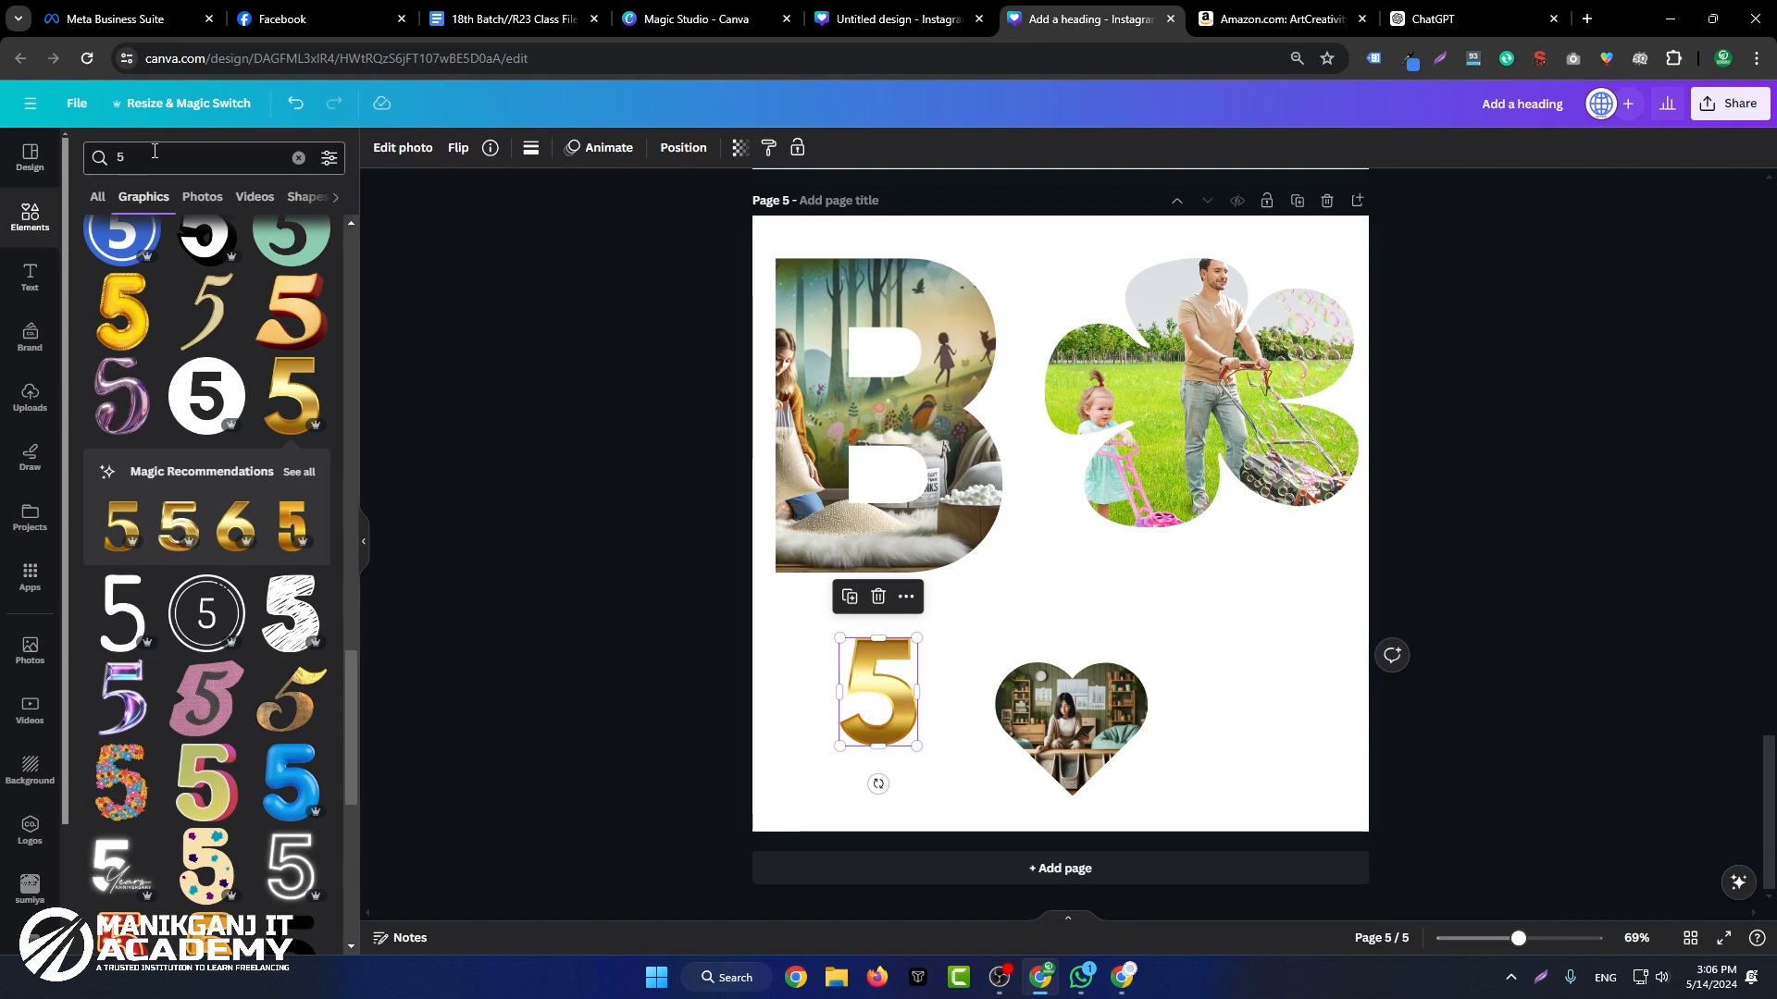
Step: Search the graphics for "%", add a gold percent sign to page 5, and shrink it to match the gold 5
left_click(121, 158)
type("%")
key("Return")
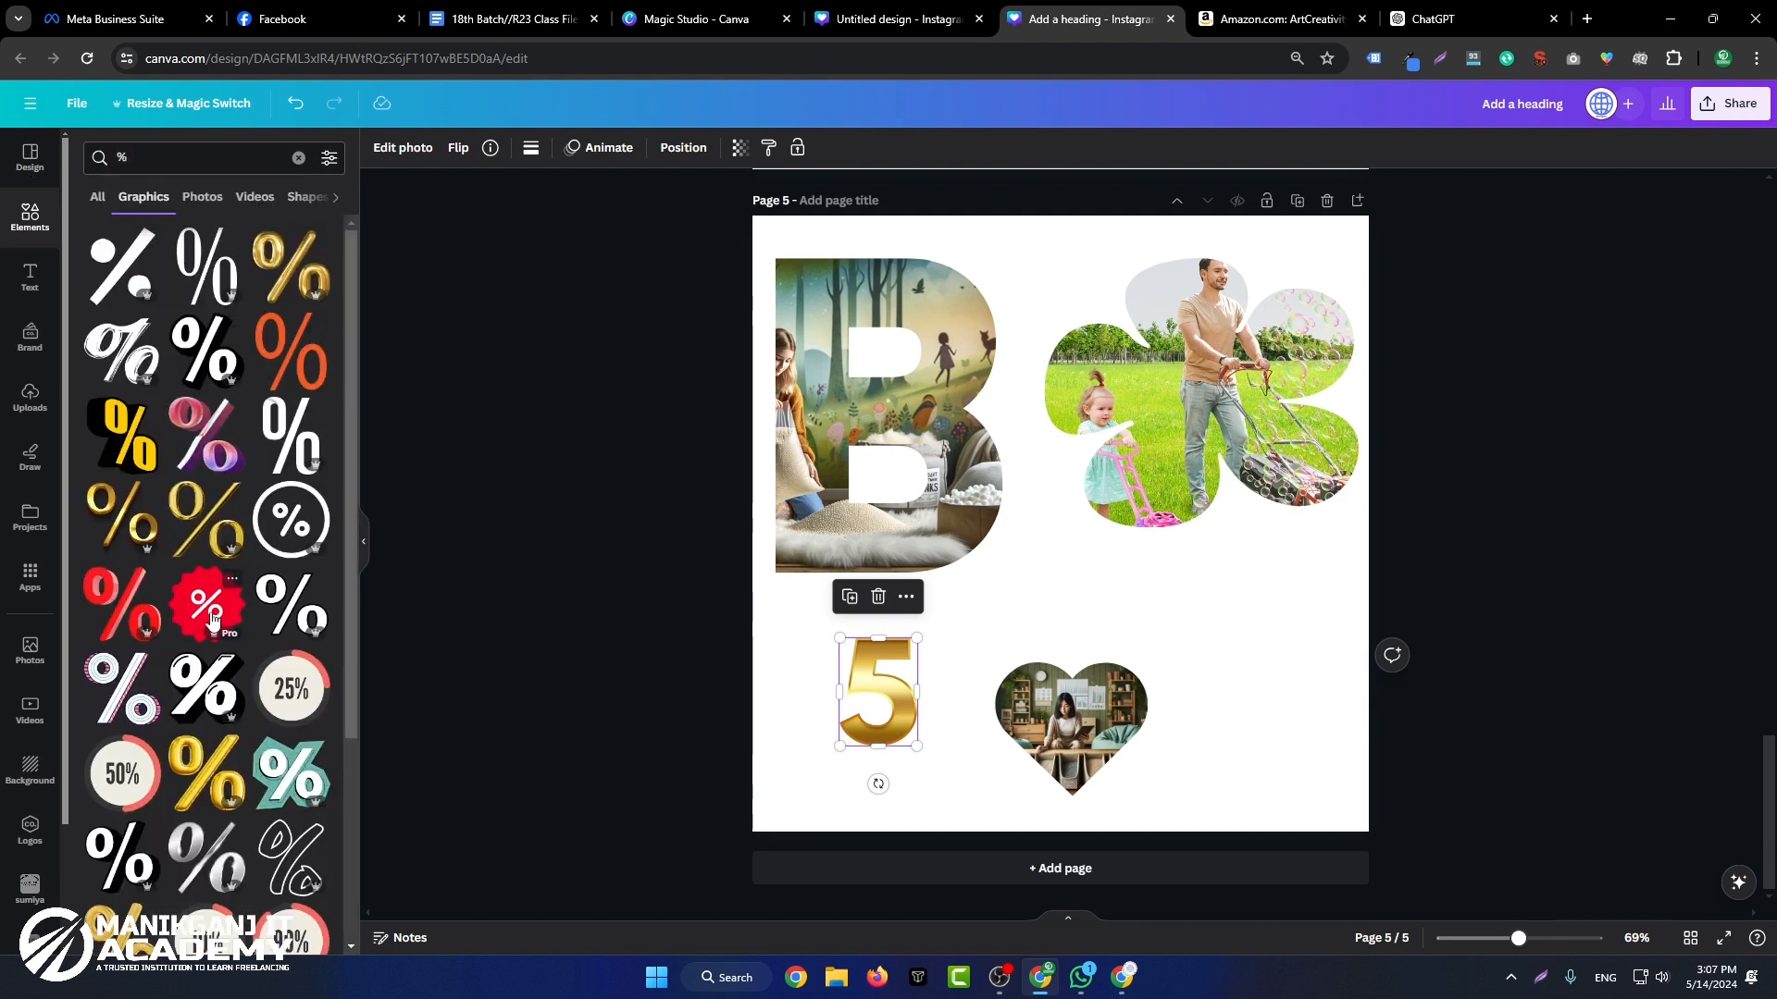
left_click(206, 518)
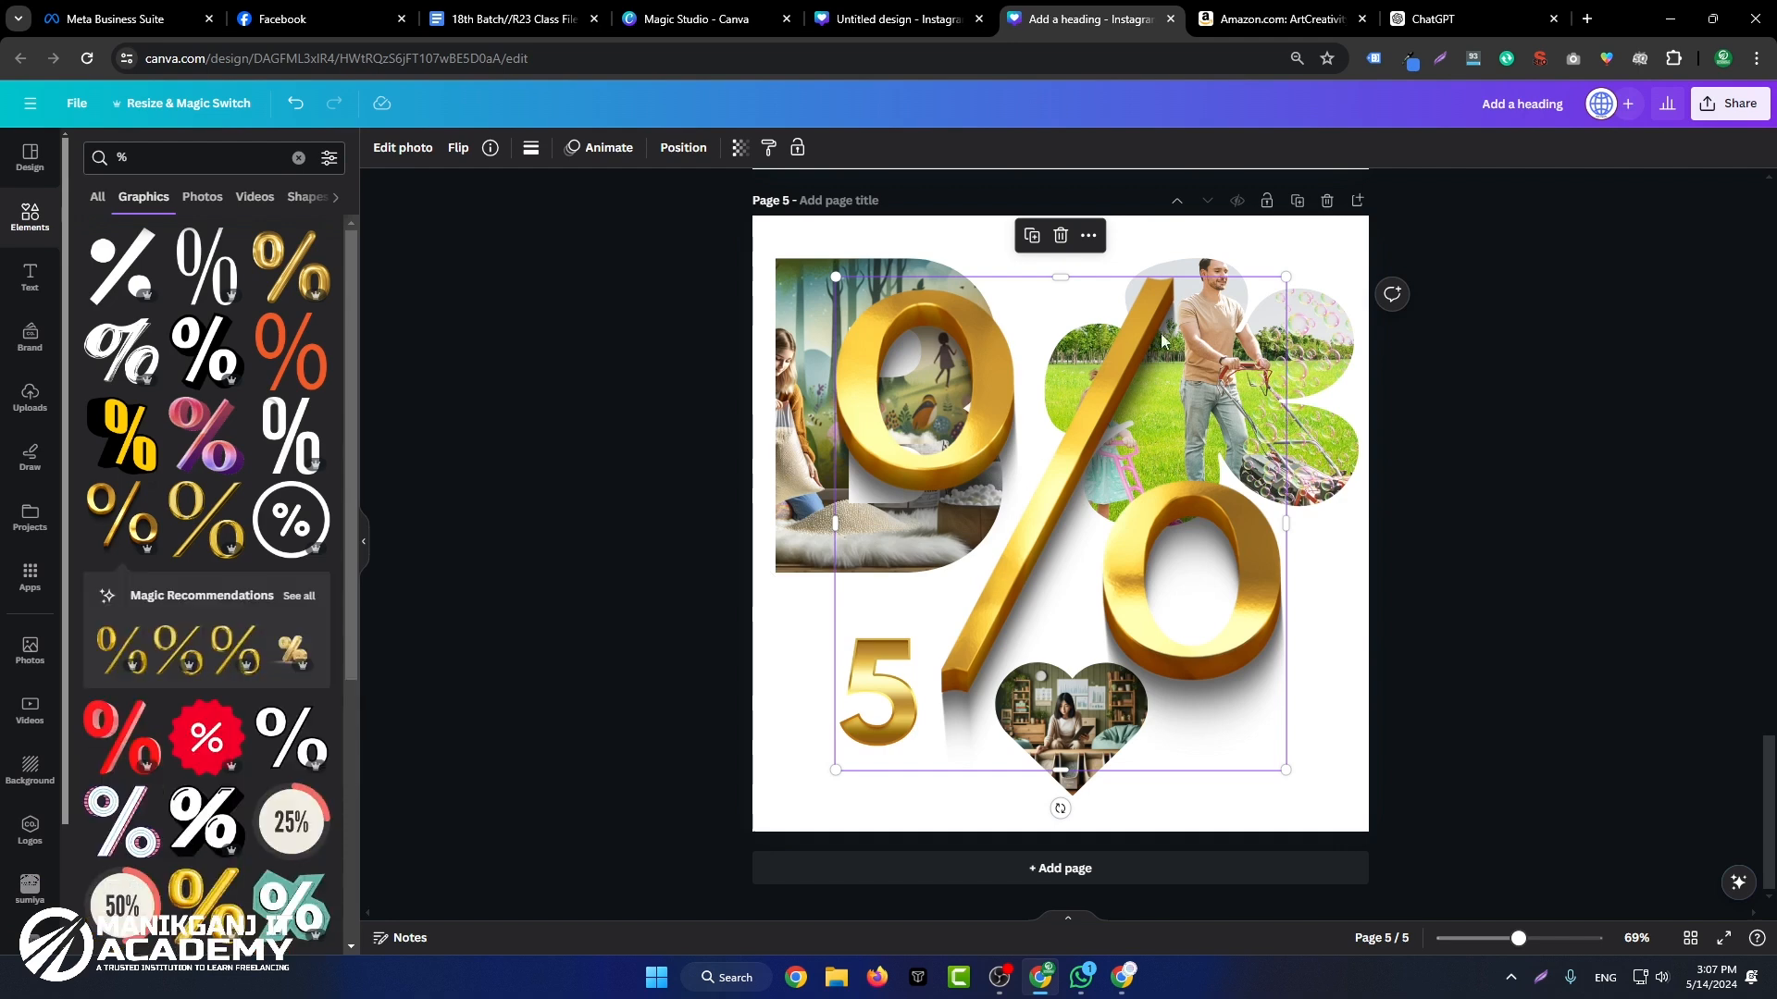
left_click_drag(1281, 280, 941, 648)
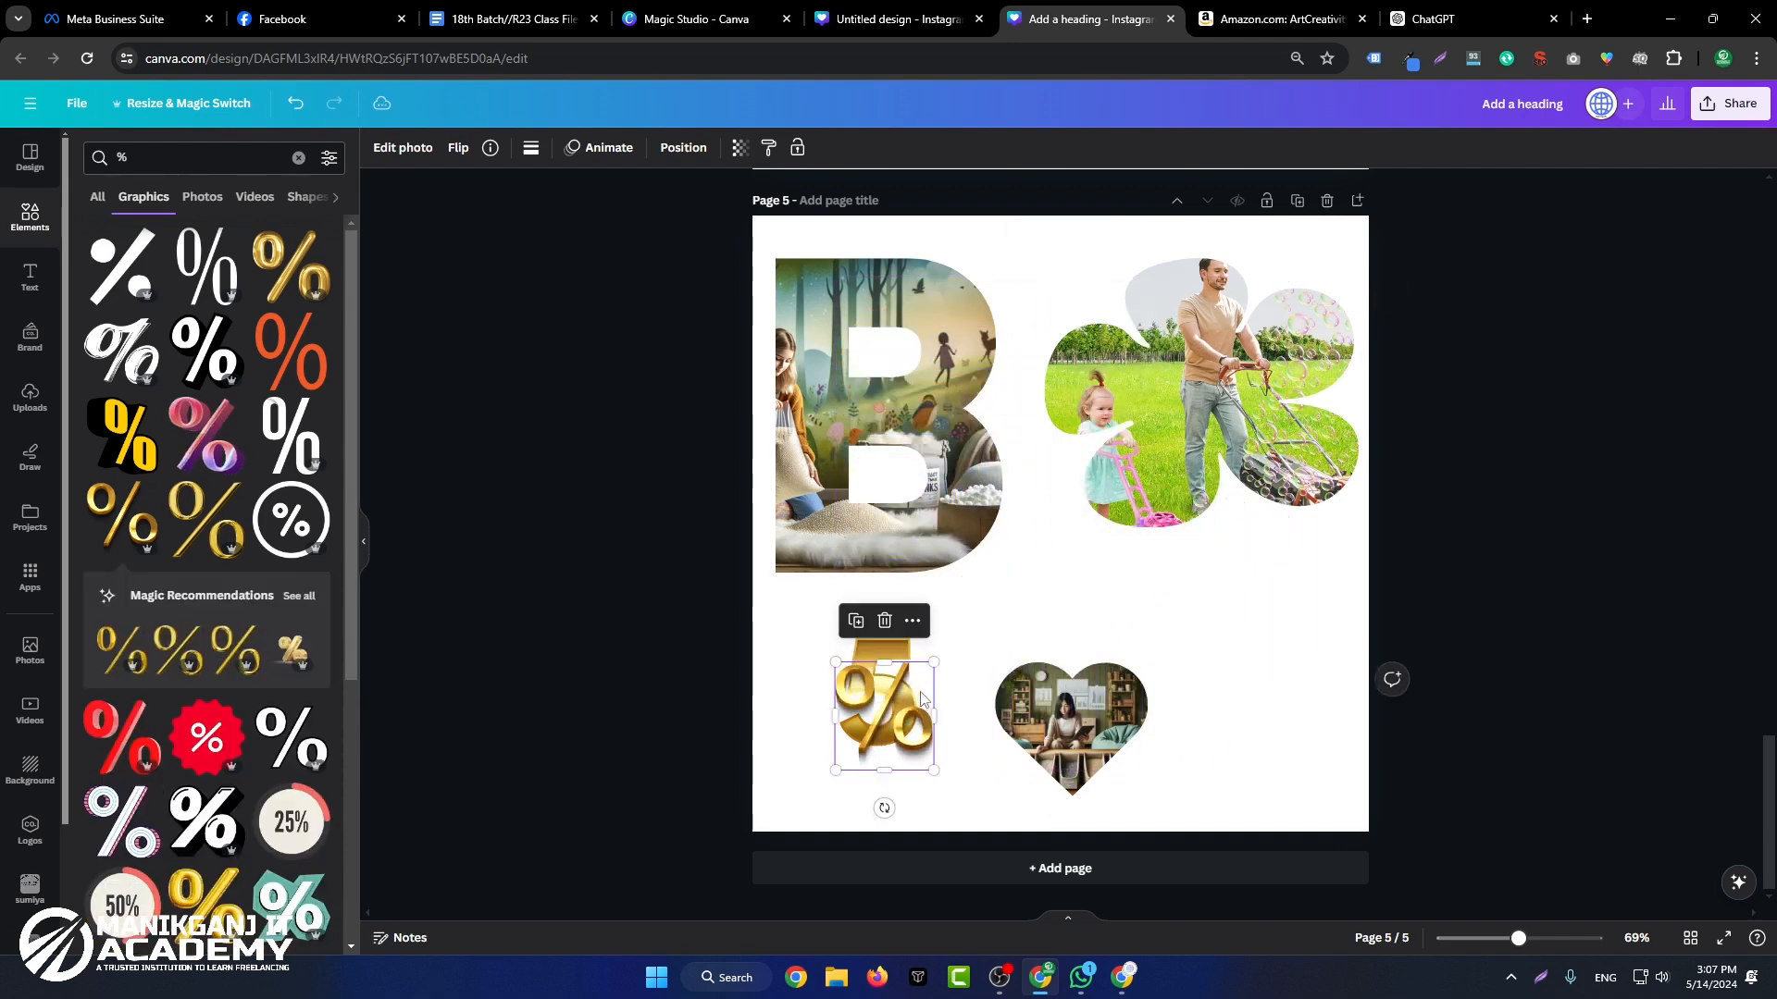
Step: Move the heart frame beneath the flower frame and align the percent sign right beside the gold 5
left_click_drag(886, 710, 1289, 659)
left_click_drag(1051, 621, 1002, 701)
left_click_drag(1314, 611, 1230, 585)
left_click_drag(989, 685, 989, 673)
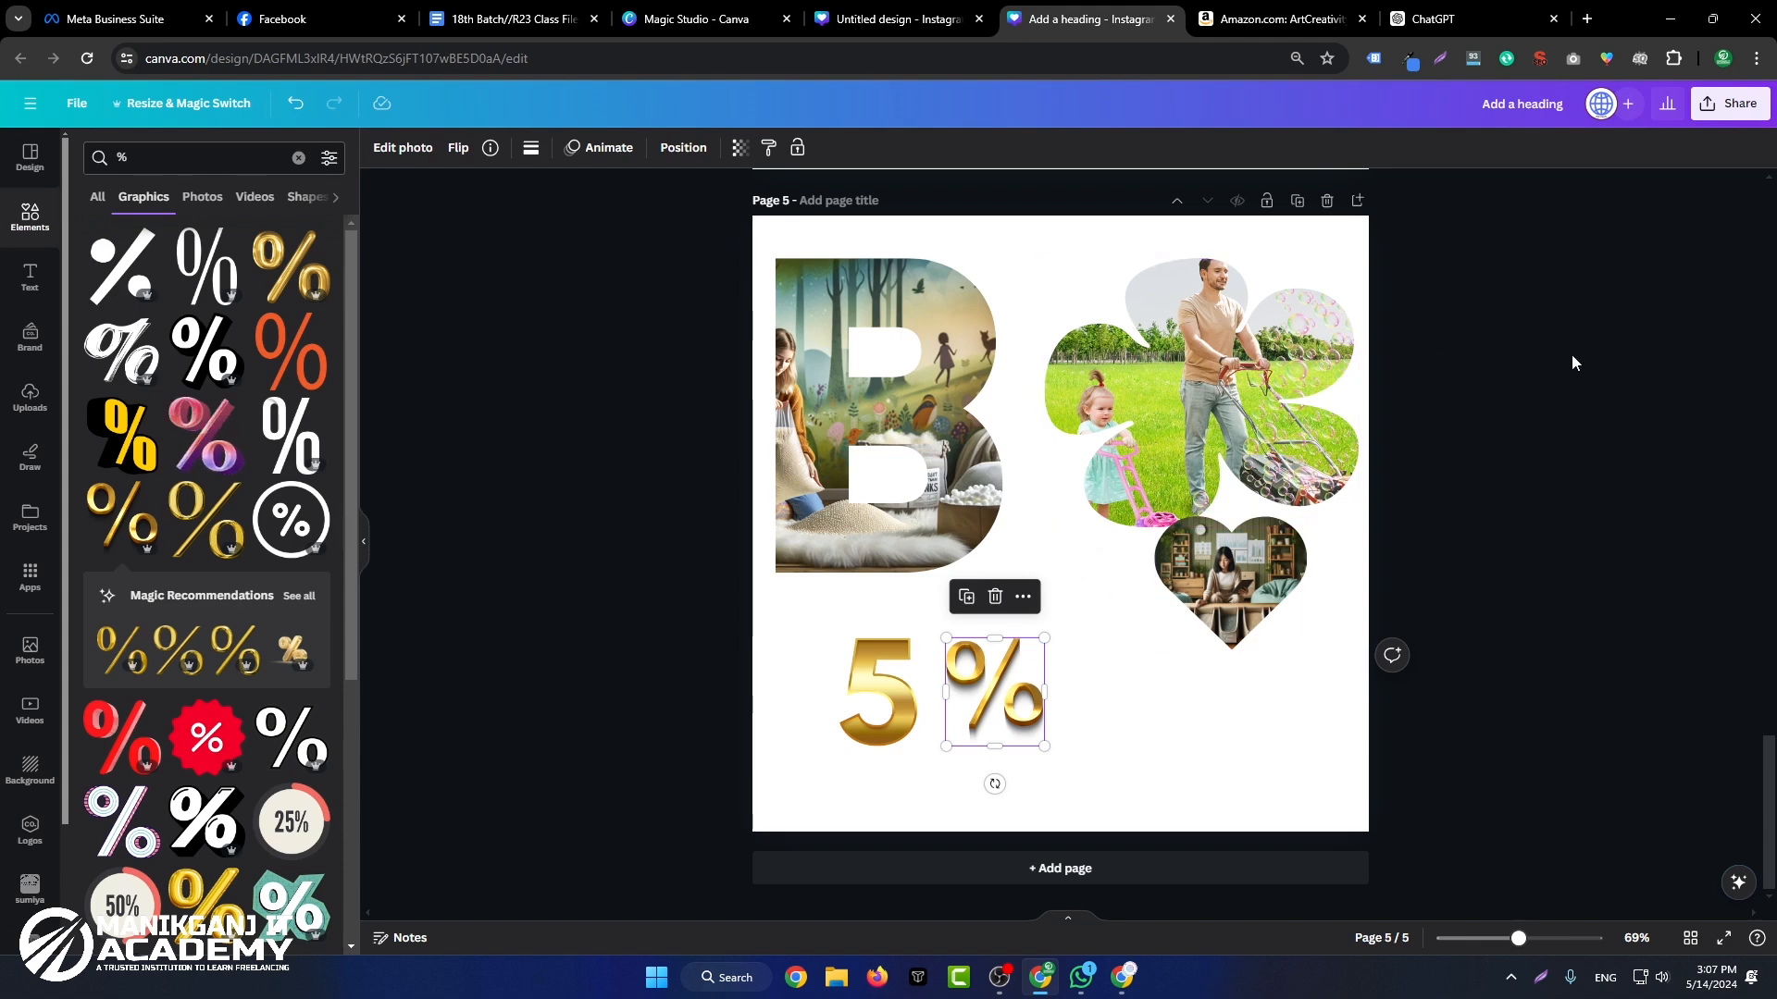
Step: Look through the Elements, Uploads and Photos libraries
left_click(41, 218)
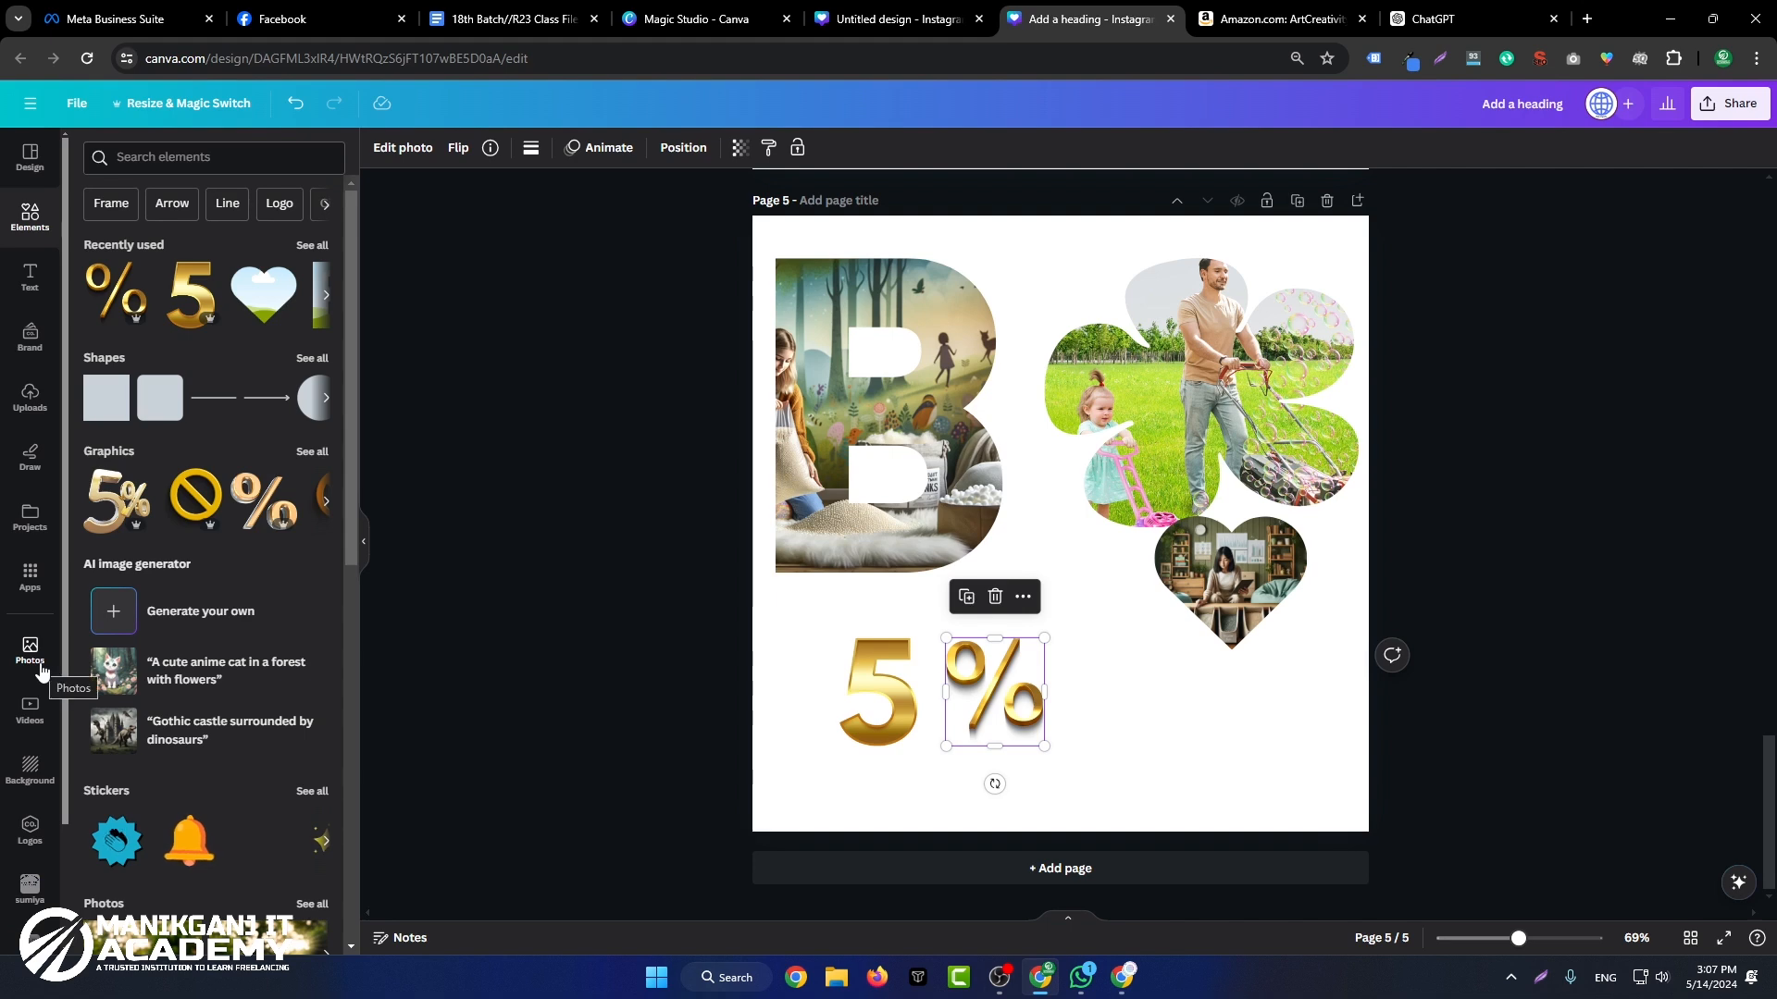
scroll(42, 668, "down", 2)
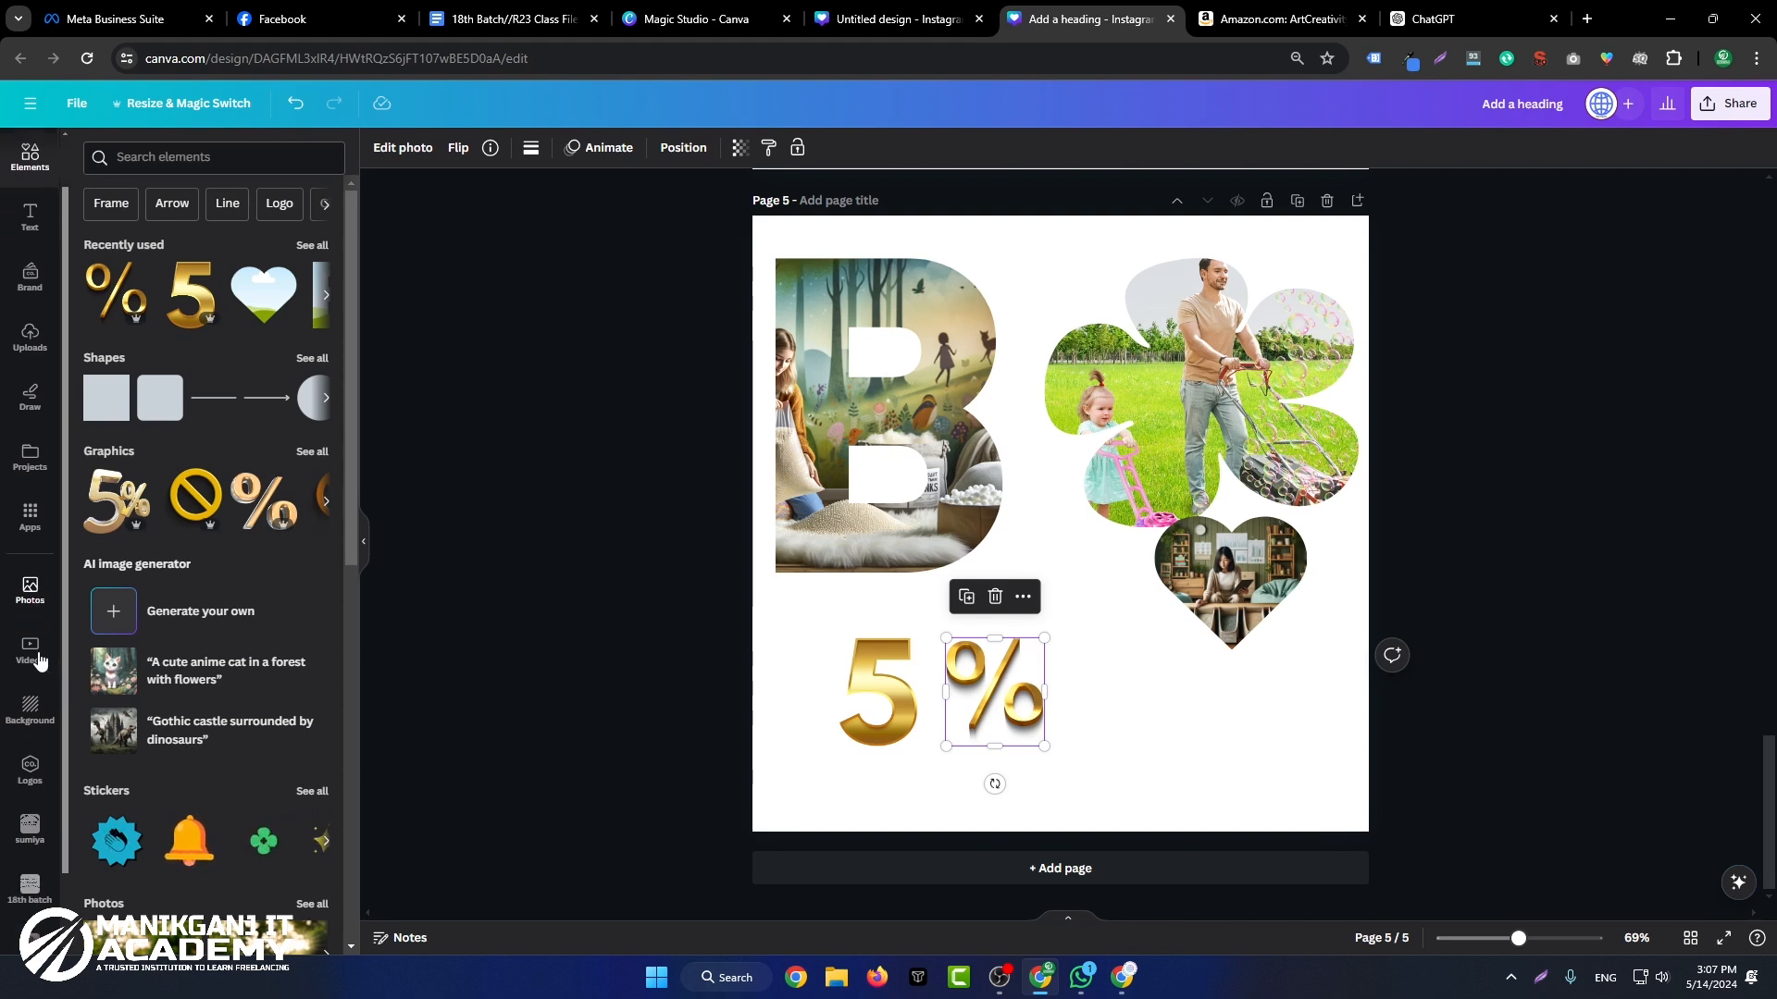
left_click(30, 250)
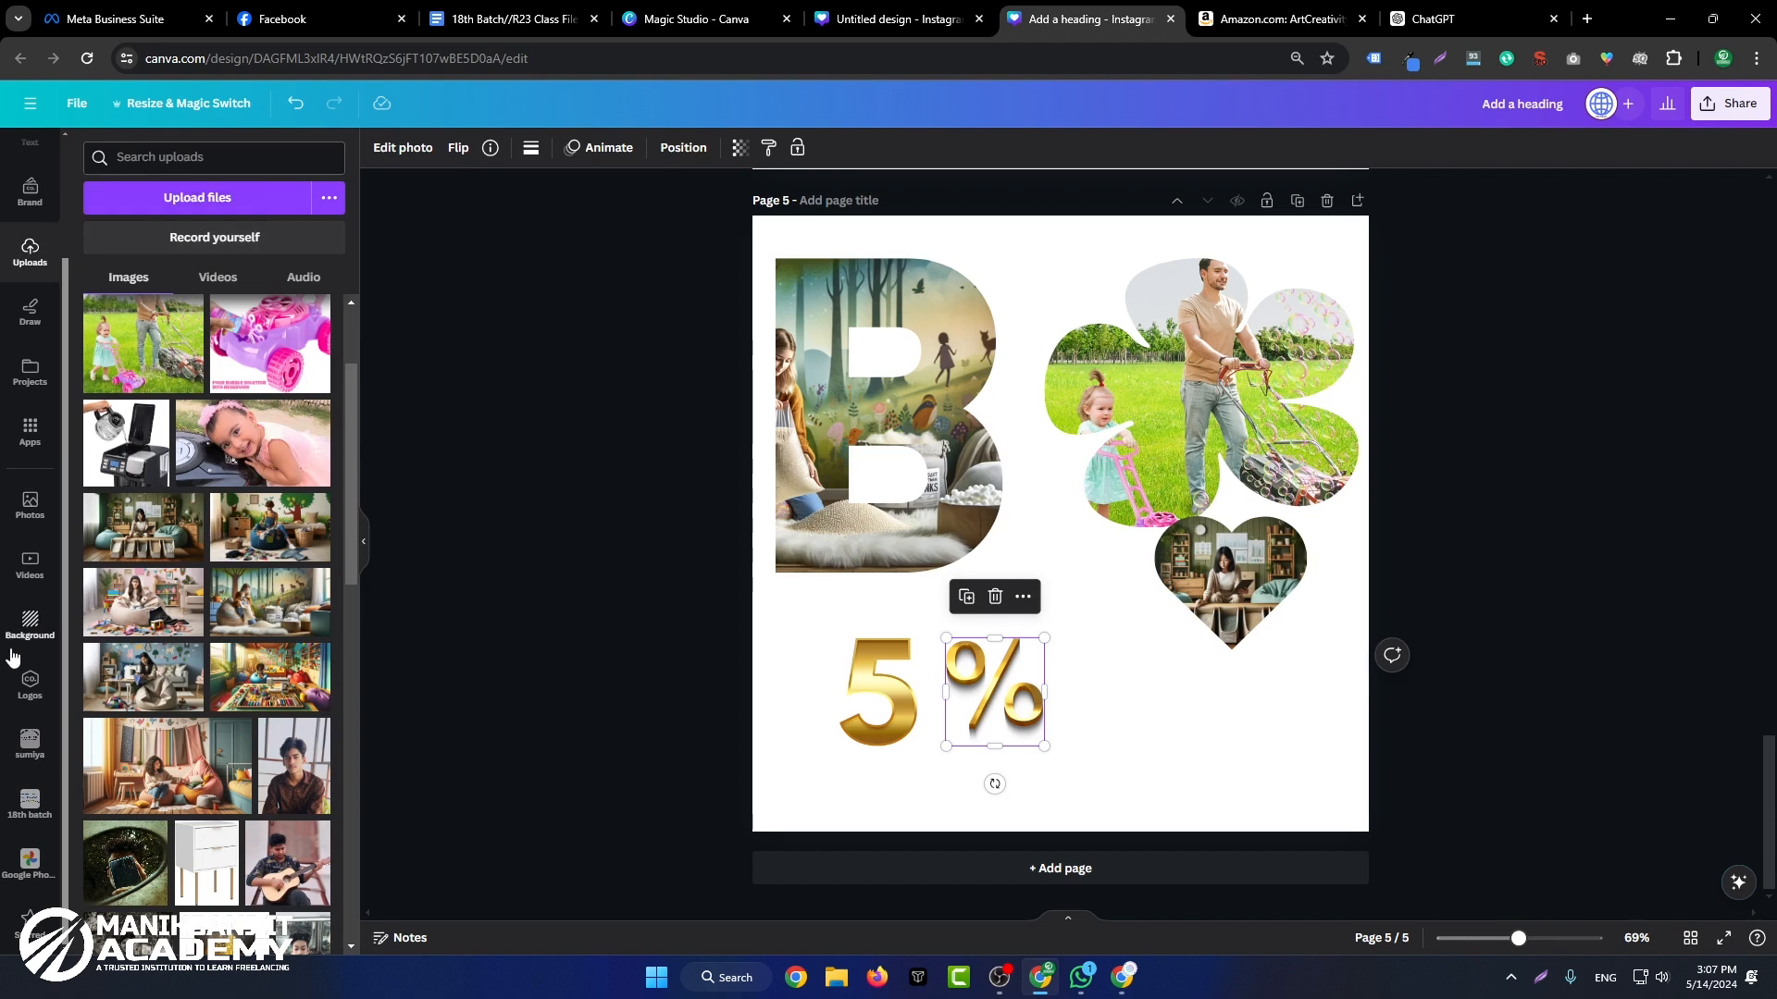
left_click(41, 512)
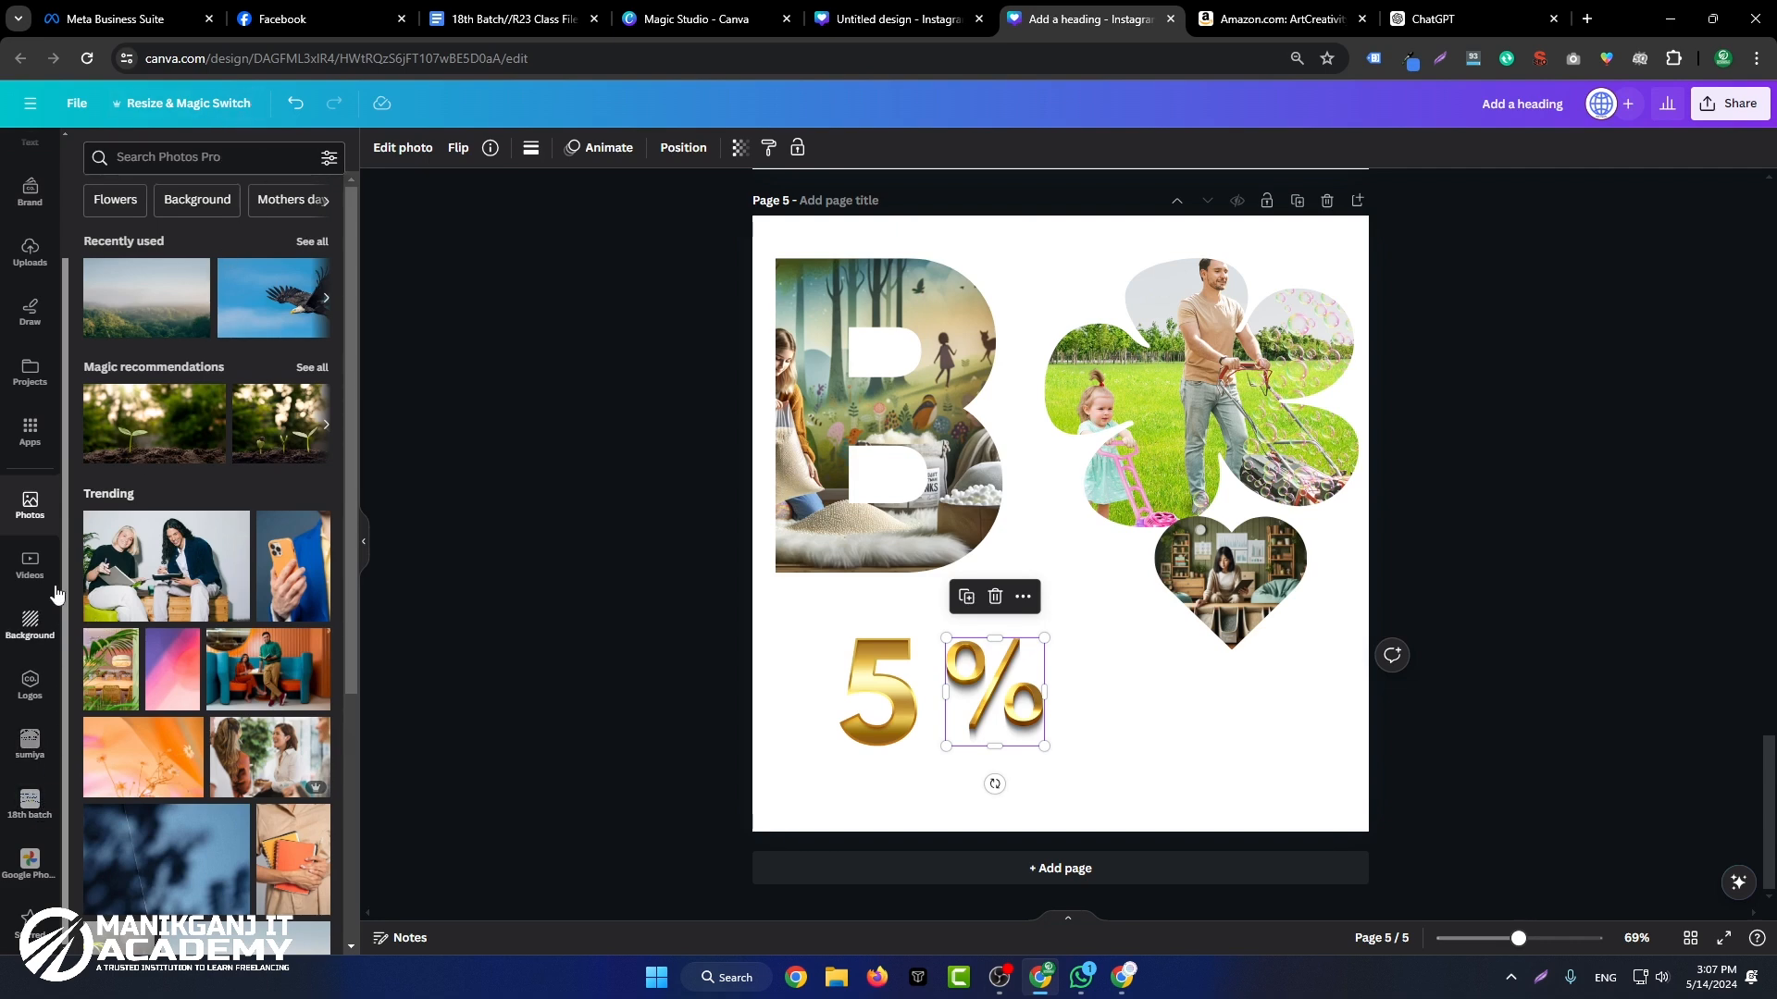
scroll(42, 879, "up", 2)
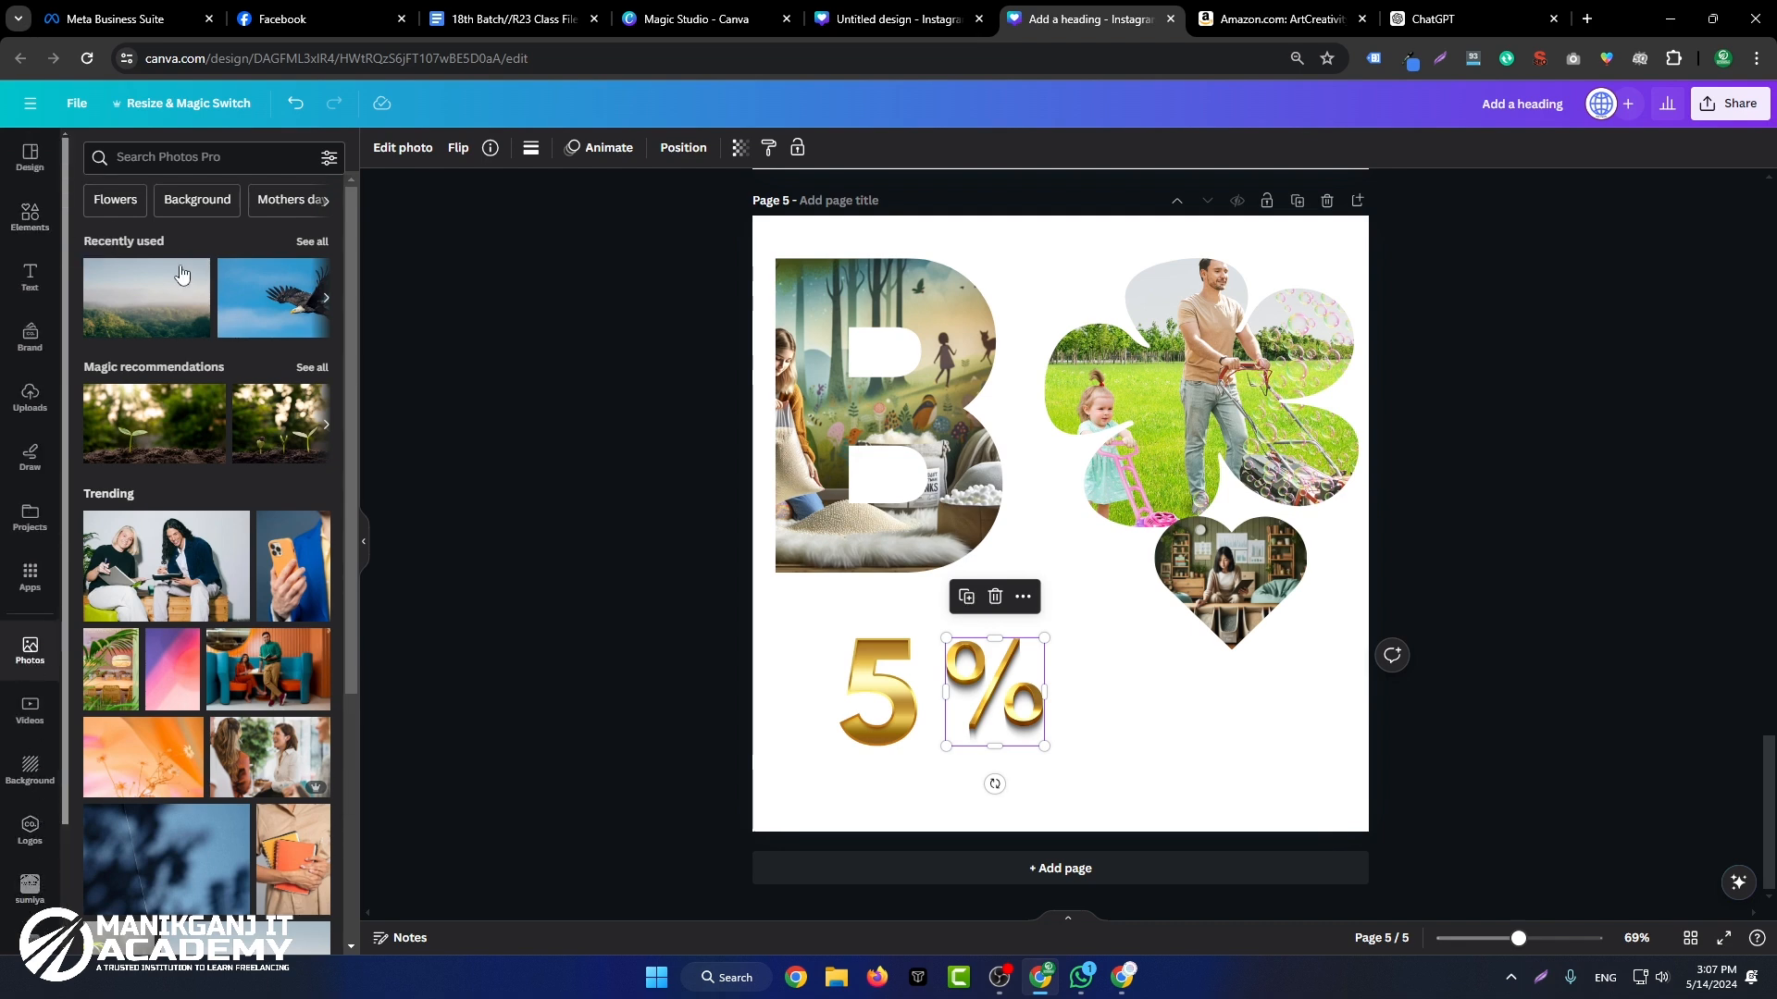
Step: Add a blank page 6 and apply the orange "New Menu Delicious food" template with the $15 badge to it
left_click(30, 157)
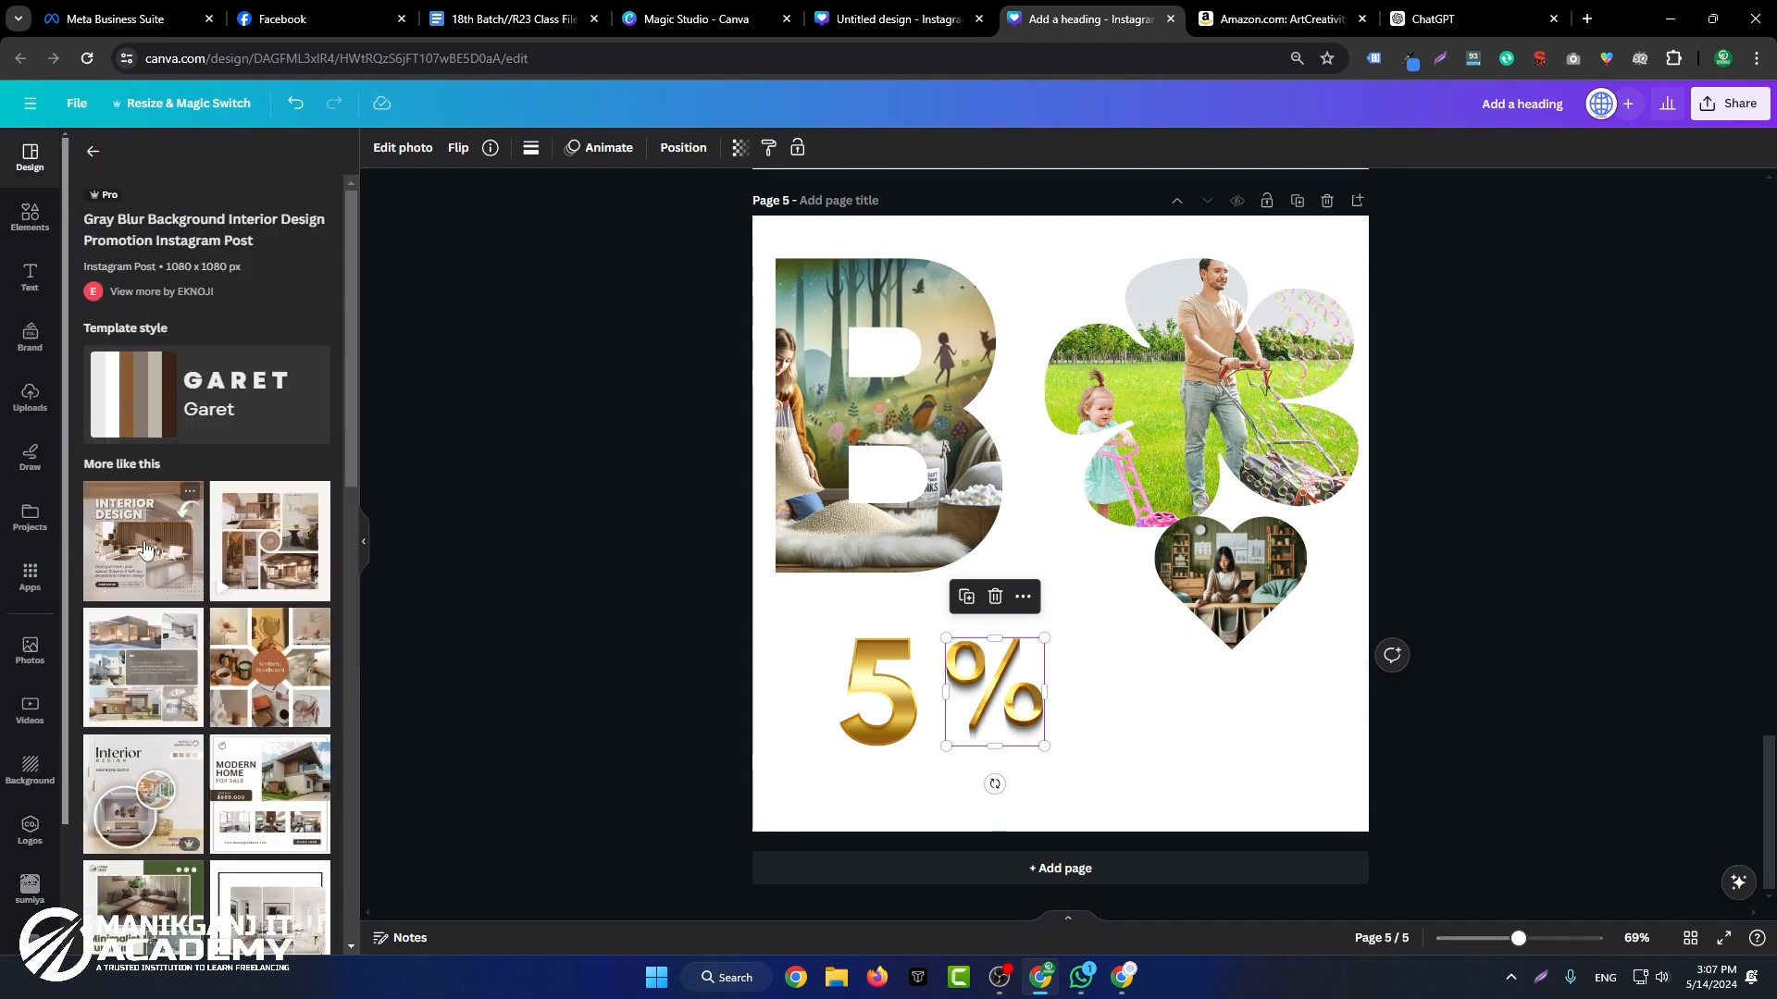
left_click(104, 154)
left_click(1011, 870)
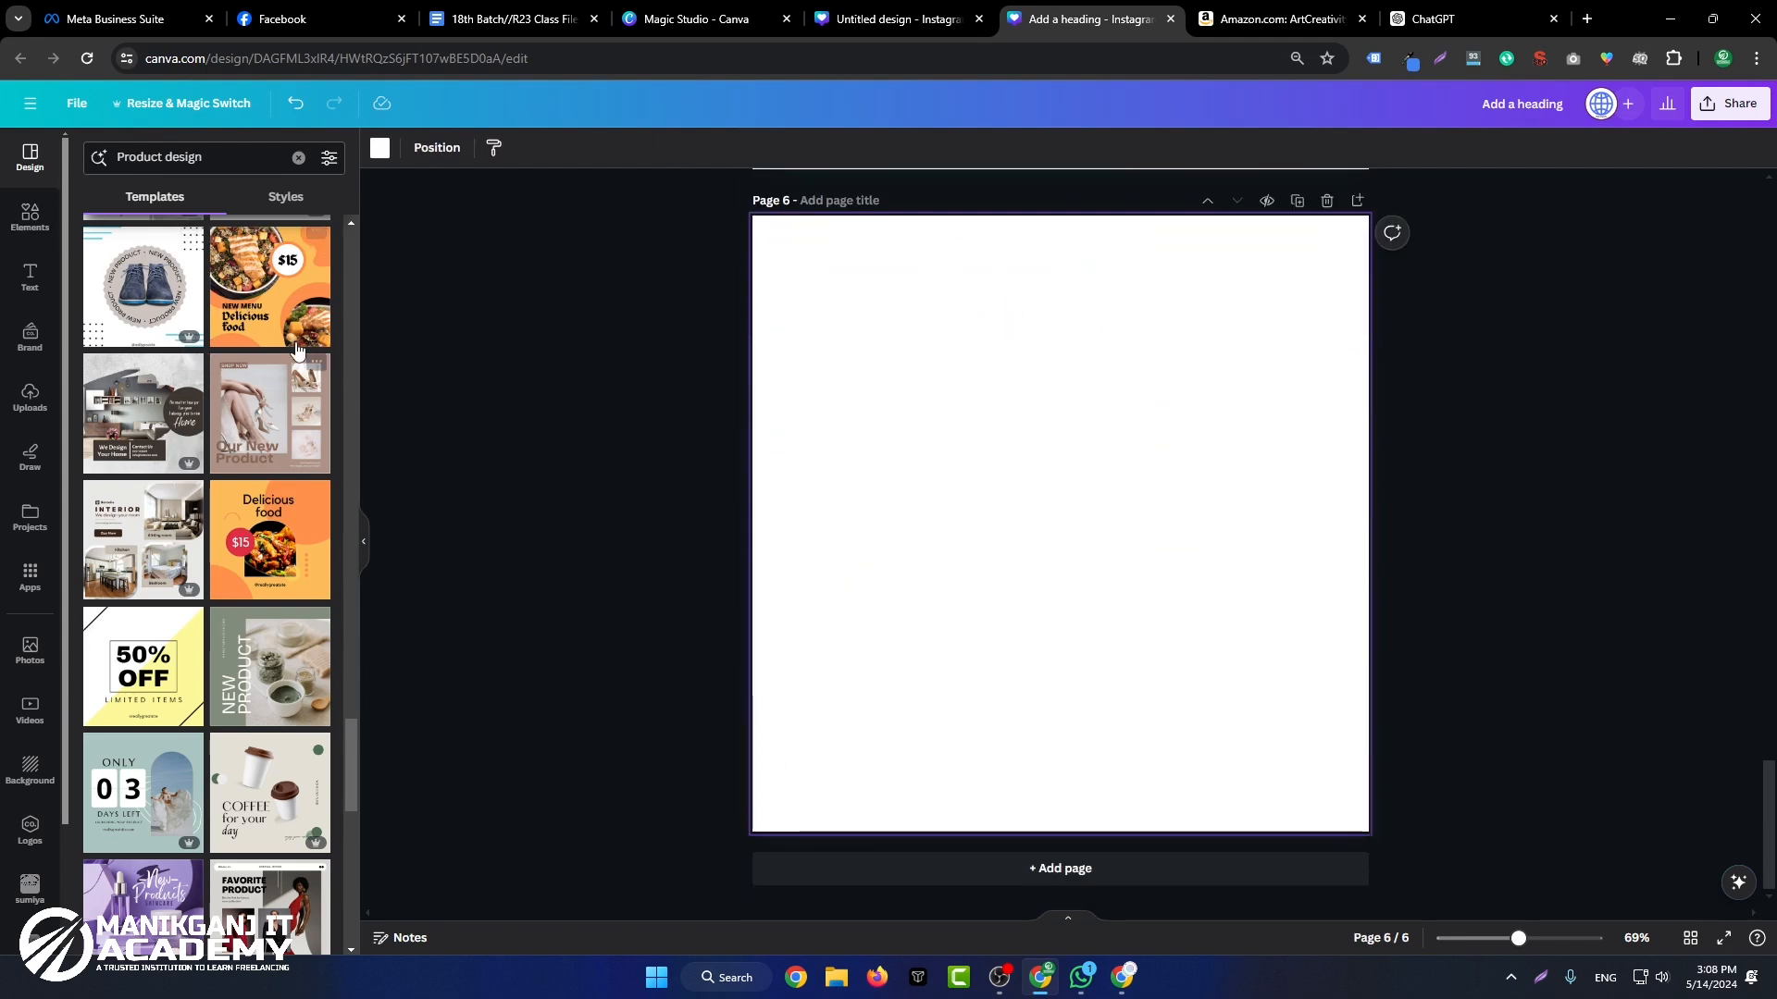
left_click(282, 305)
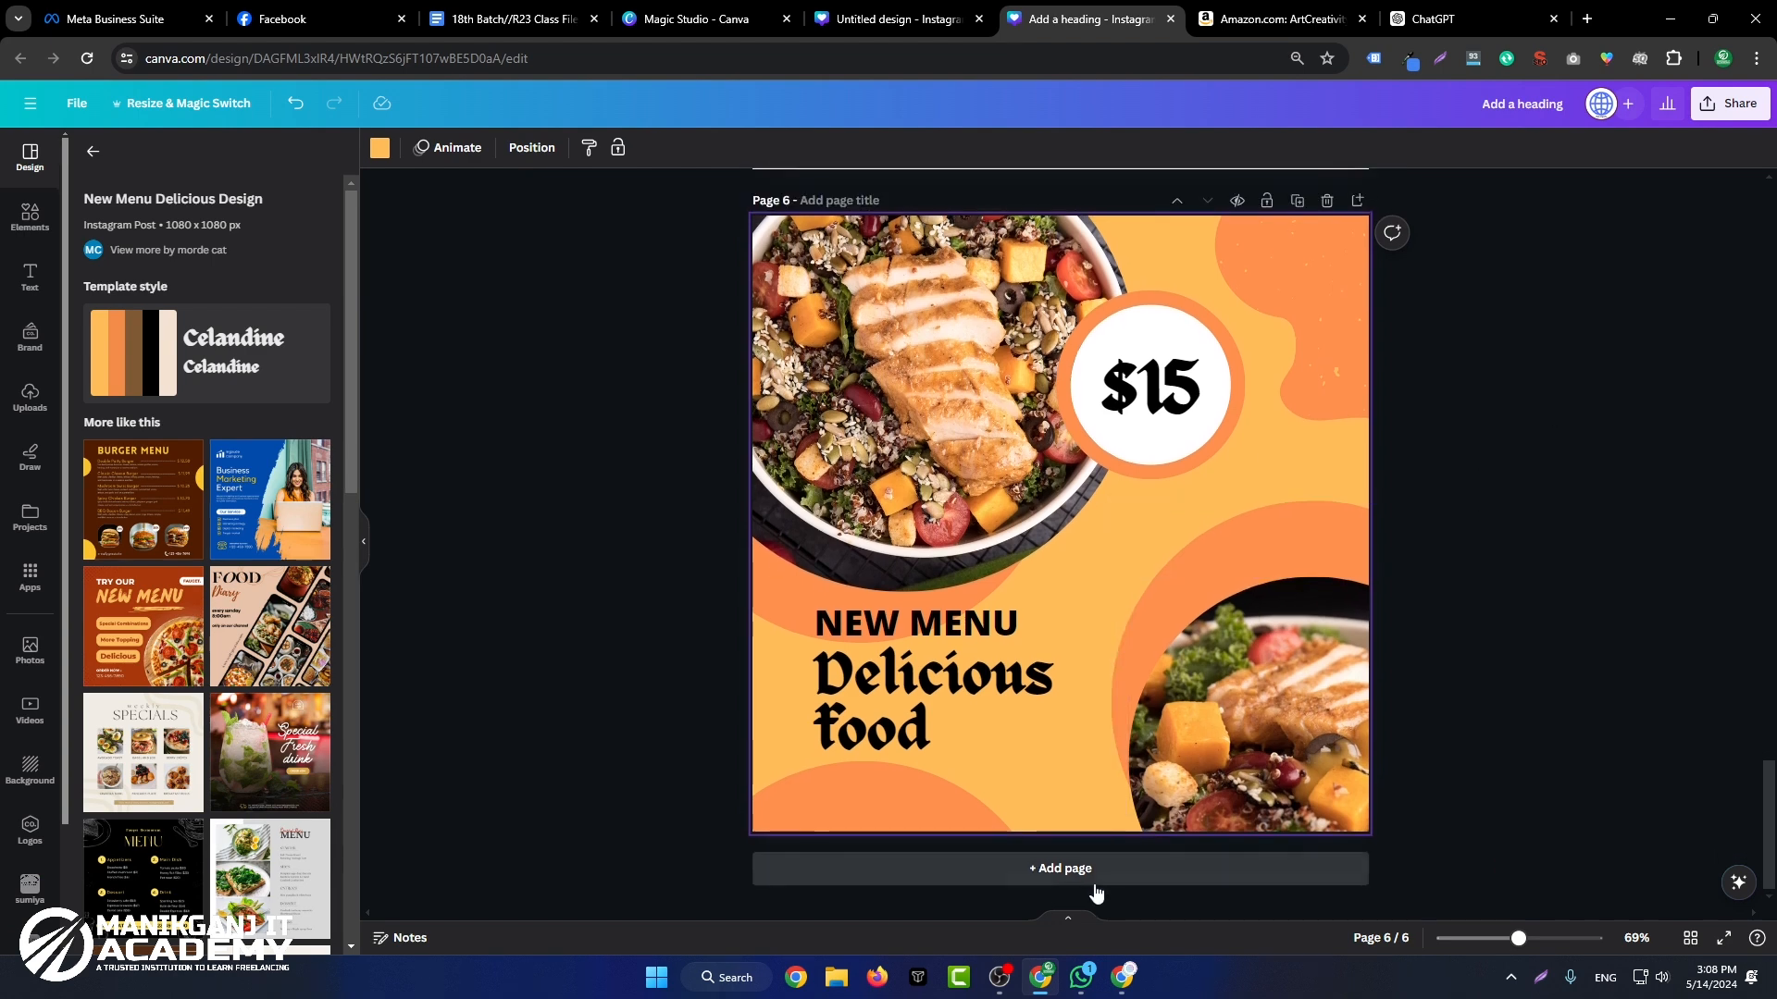
Step: Add a page 7 after the food menu page
left_click(1102, 870)
scroll(1074, 838, "up", 6)
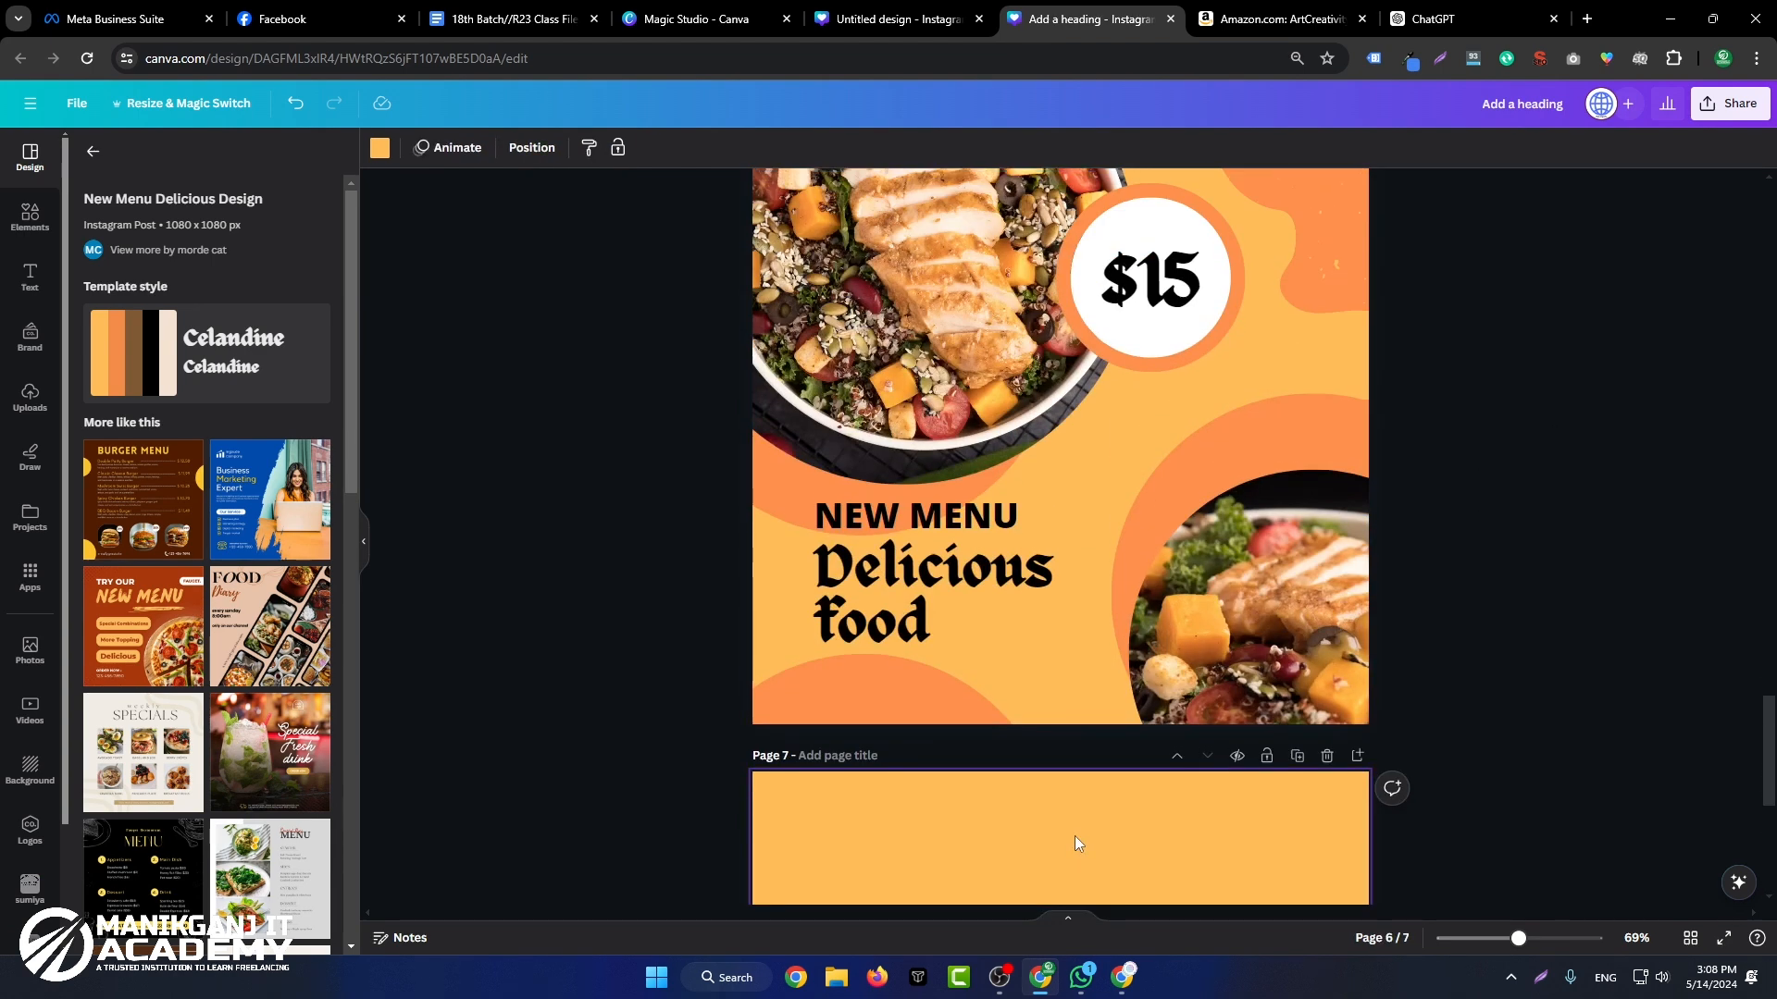